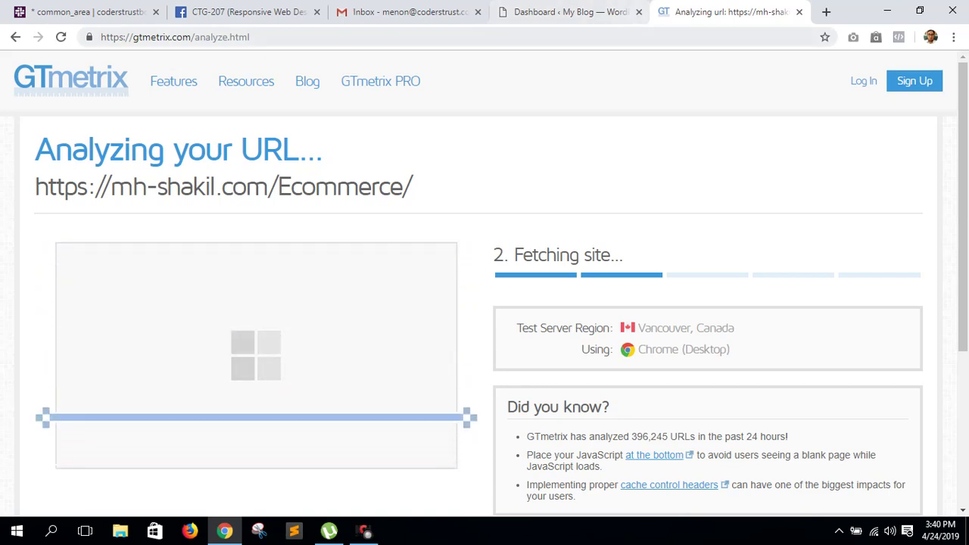
- Google 'pingdom speed test' in a new tab, open Pingdom Tools, then return to GTmetrix
left_click(825, 12)
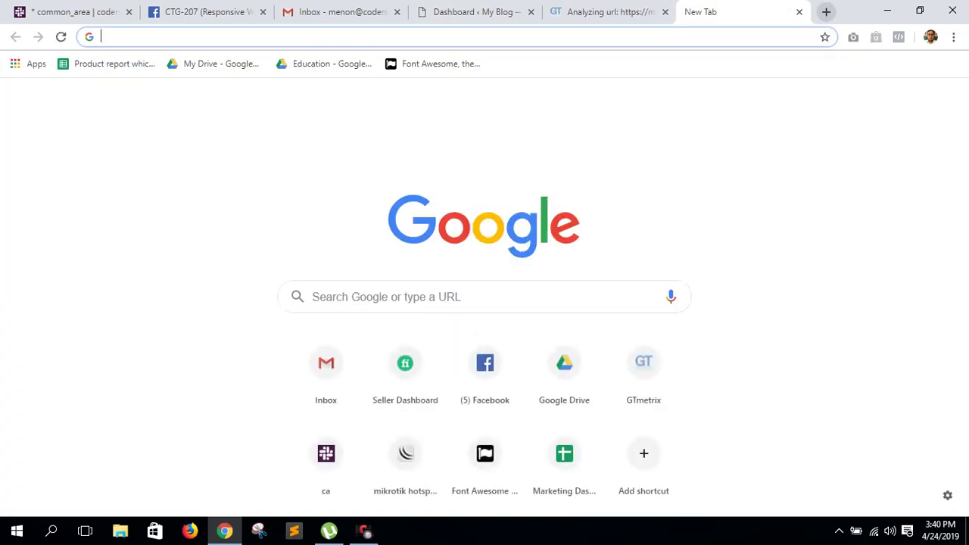
type("pingdom")
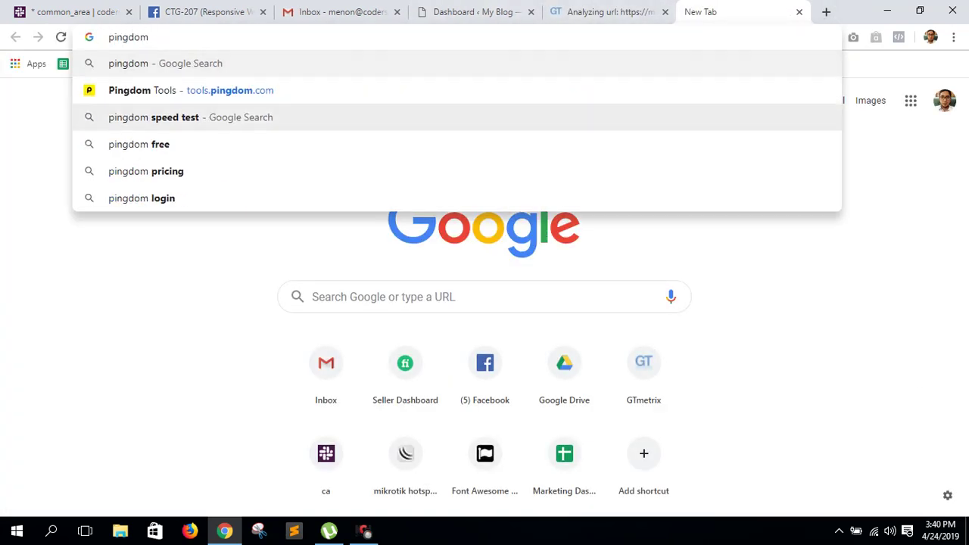
left_click(545, 117)
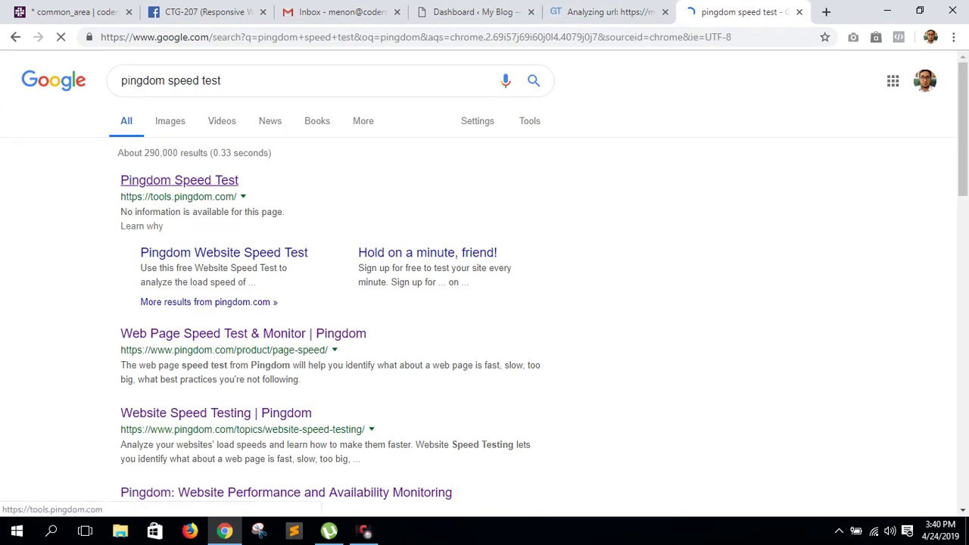
left_click(180, 180)
key("ctrl+shift+Tab")
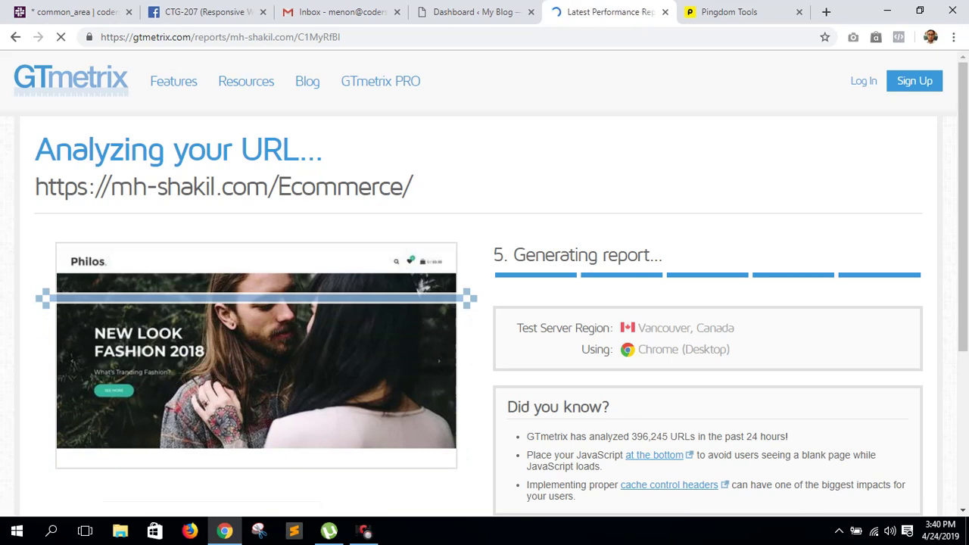
- Review the GTmetrix report: PageSpeed F (45%), YSlow E (56%), 5.1s load, 3.62MB, 129 requests
scroll(485, 303, "down", 2)
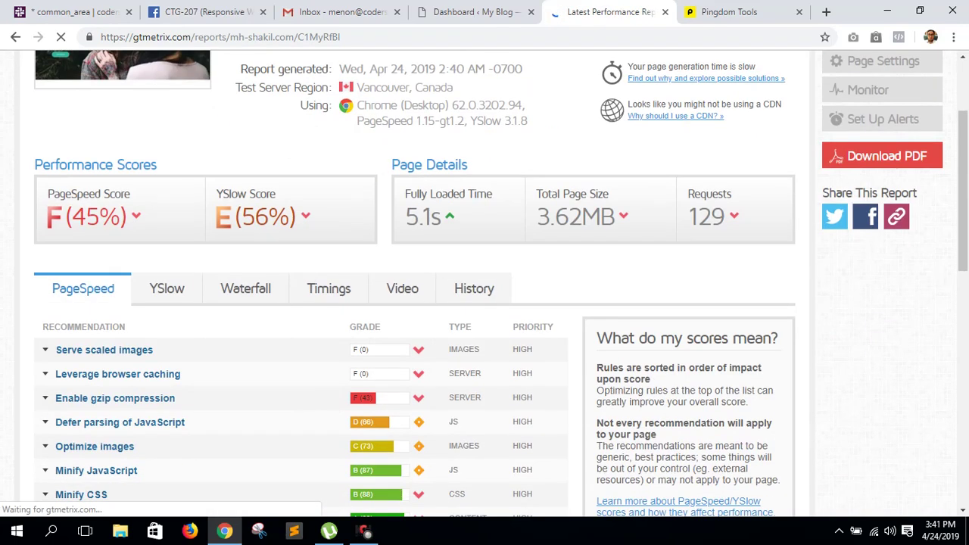
scroll(484, 303, "up", 2)
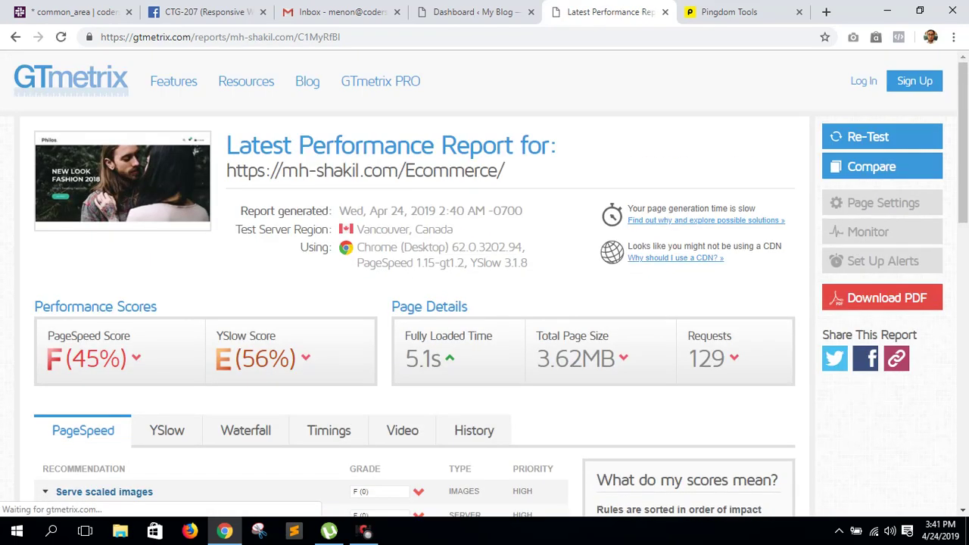
left_click_drag(65, 358, 129, 358)
left_click_drag(65, 358, 129, 358)
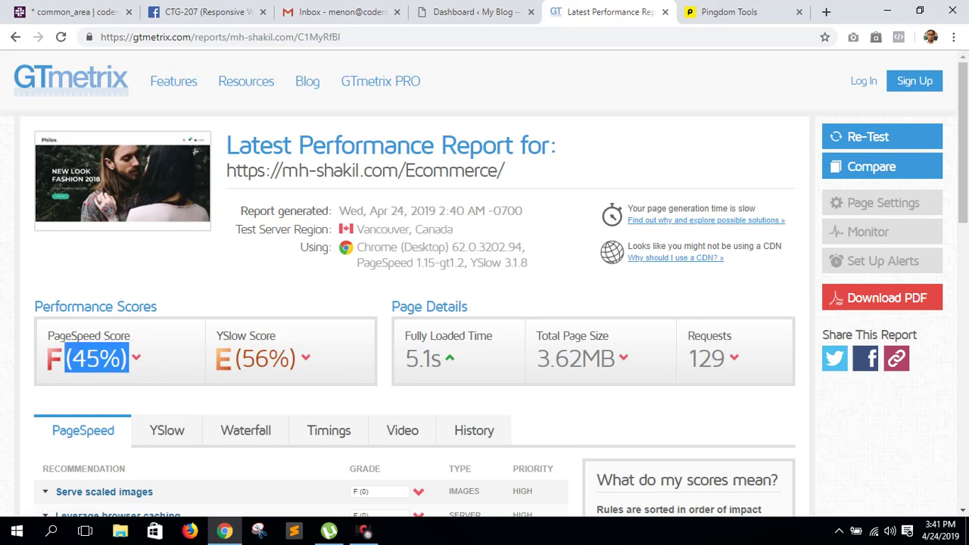
left_click(130, 358)
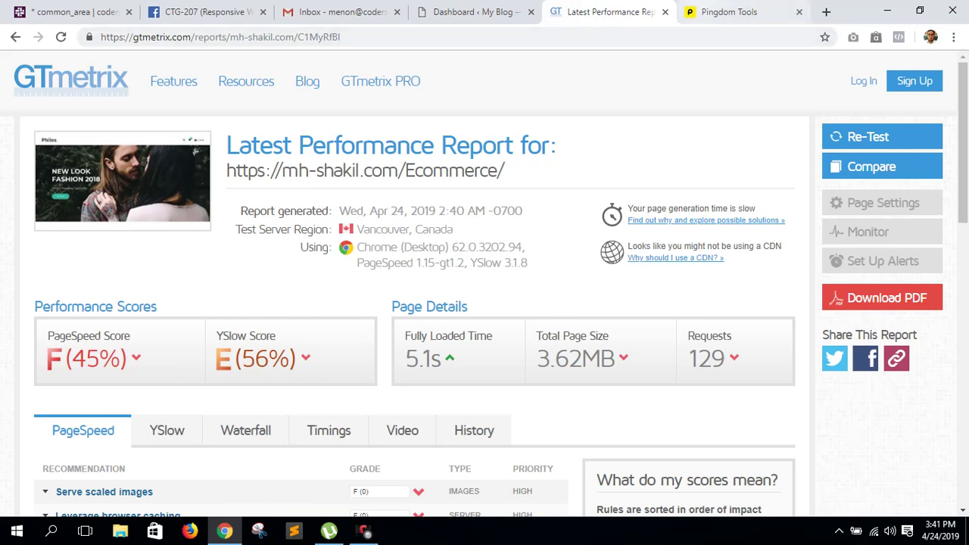
left_click(729, 12)
- Copy the site's address from WordPress and run a Pingdom speed test on it from San Francisco
left_click(477, 11)
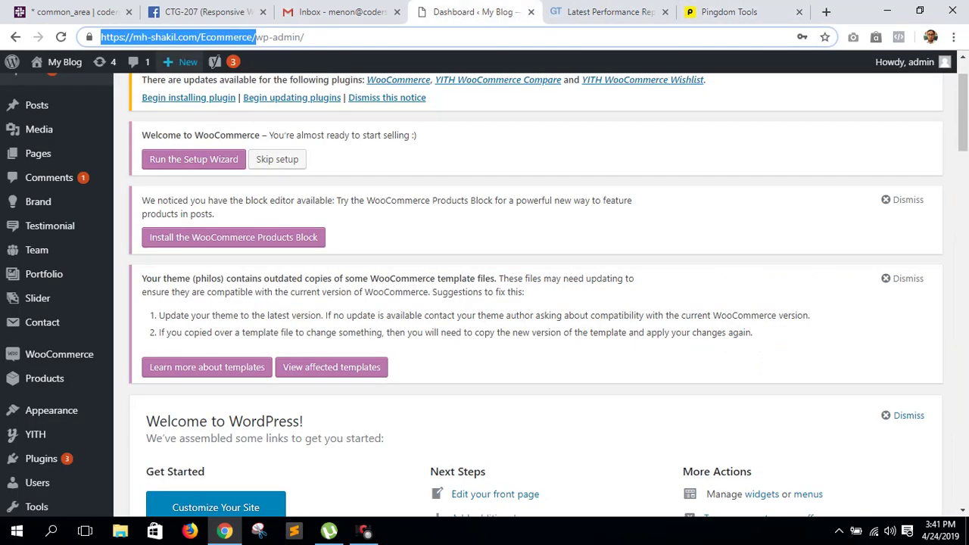
left_click_drag(101, 37, 256, 36)
right_click(183, 37)
left_click(209, 85)
left_click(729, 11)
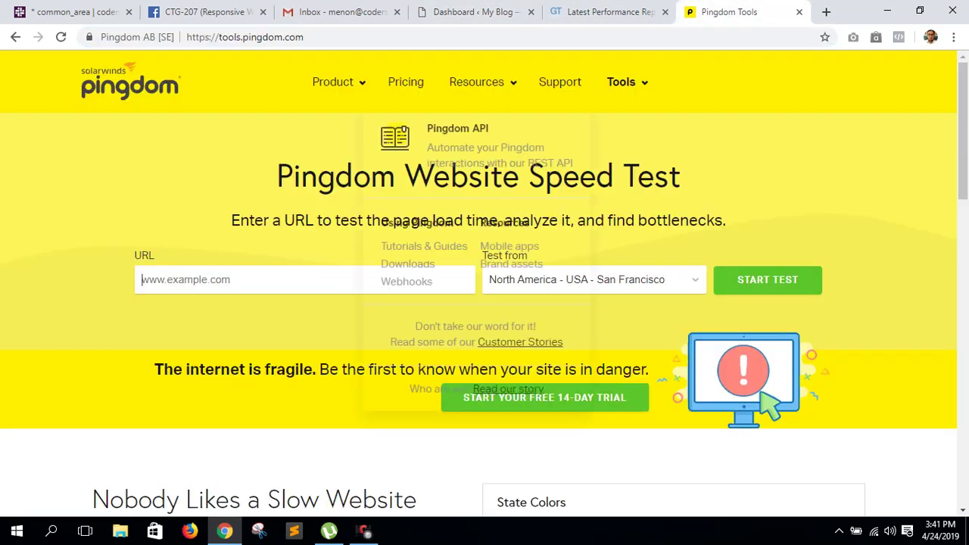
right_click(215, 281)
left_click(247, 369)
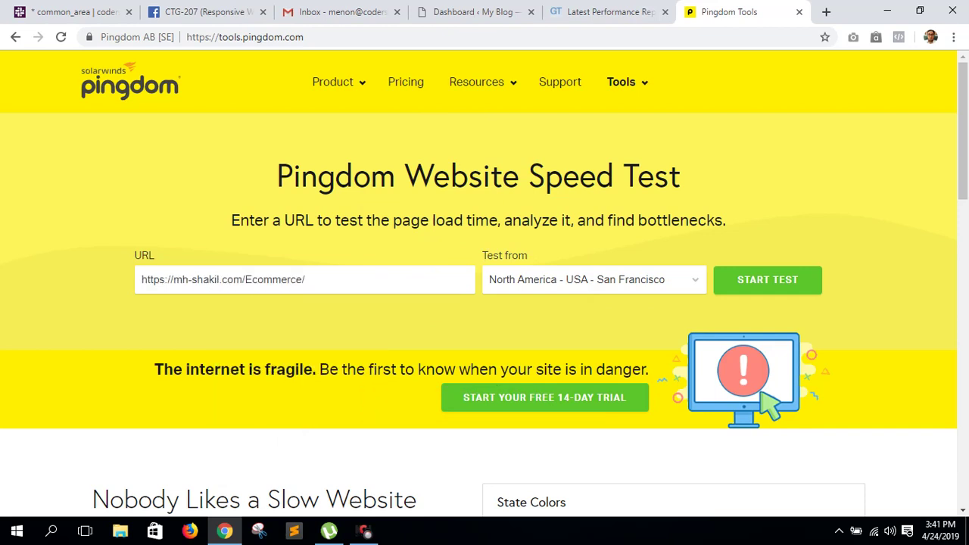
key("Return")
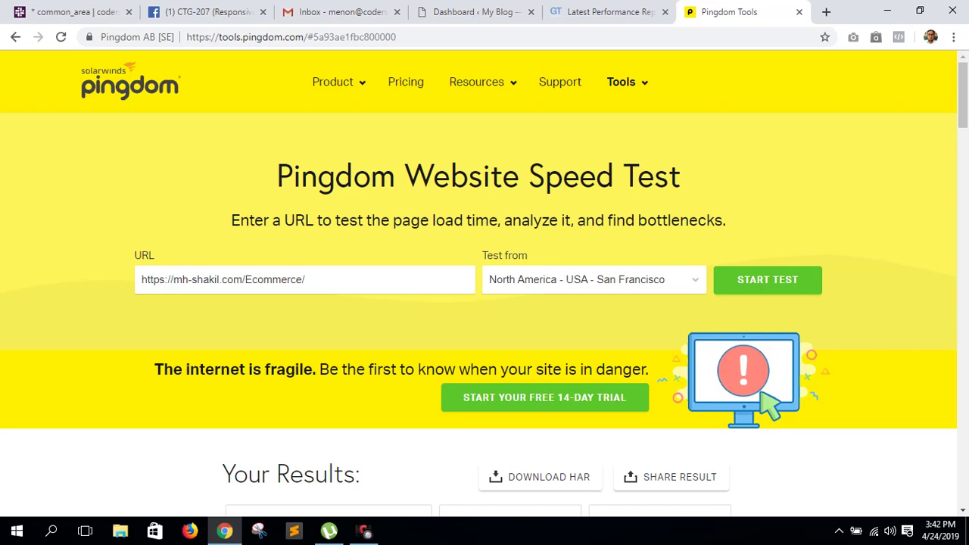
key("ctrl+4")
key("ctrl+Tab")
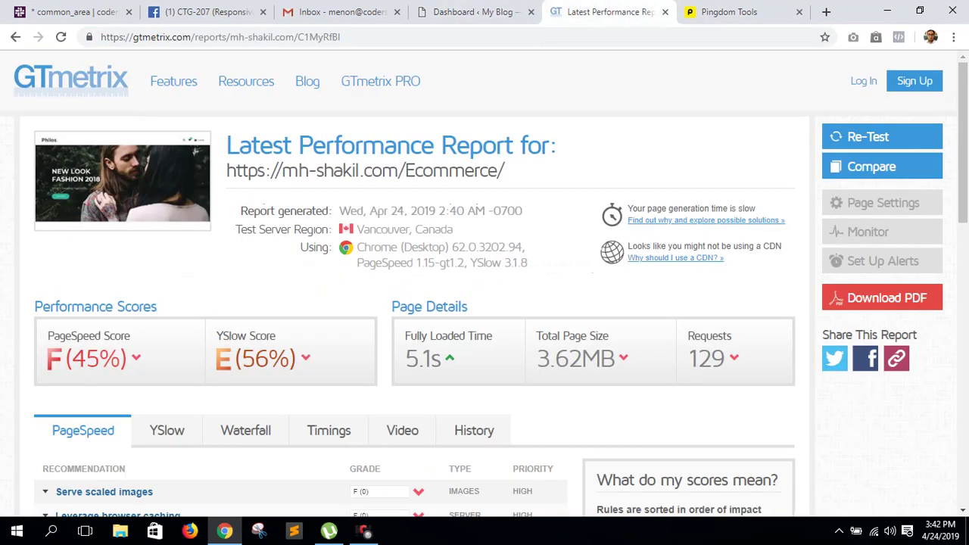
- Check the Pingdom results: grade D 68, 4.5 MB, 3.40 s load, 129 requests
key("ctrl+Tab")
scroll(484, 288, "down", 4)
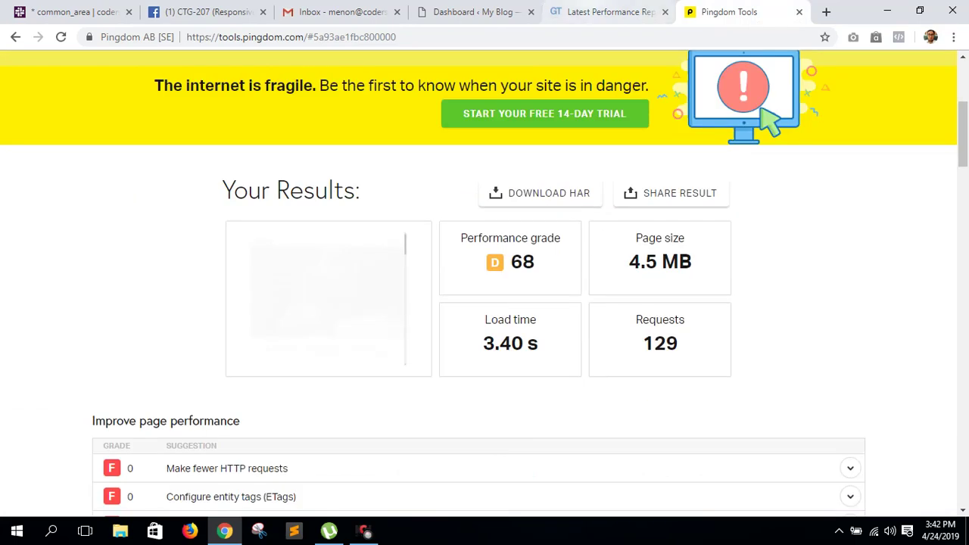
left_click(606, 12)
key("ctrl+shift+Tab")
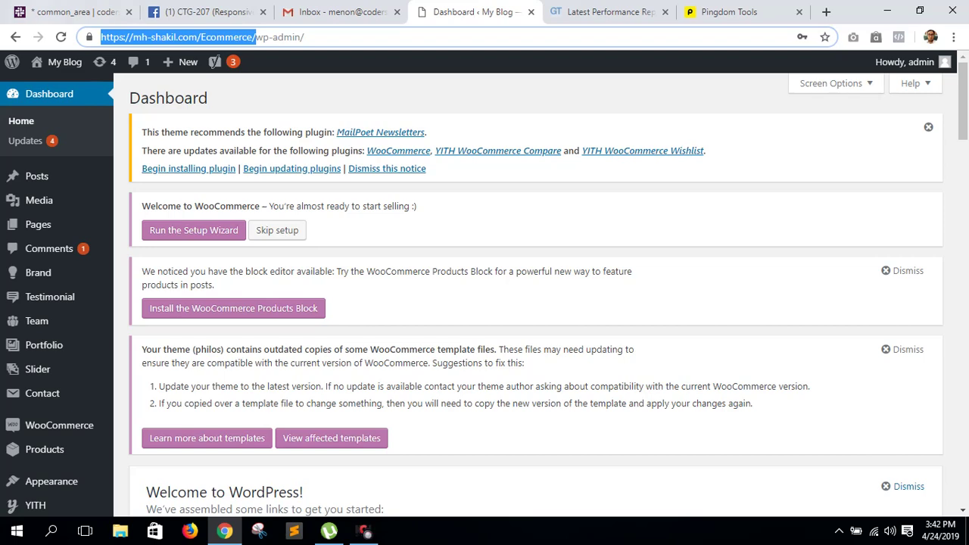
- Open the Plugins > Add New page from the WordPress admin sidebar
scroll(45, 368, "down", 5)
mouse_move(41, 320)
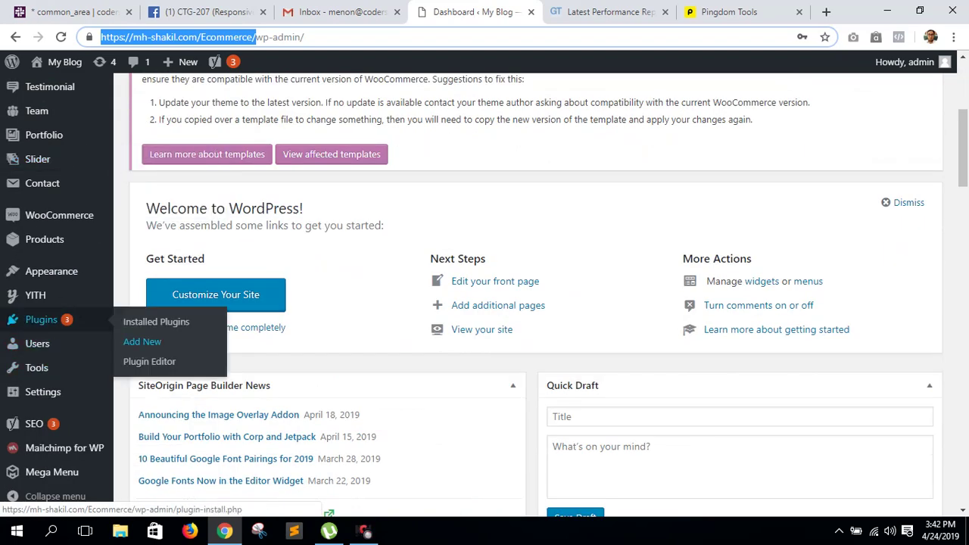
left_click(142, 341)
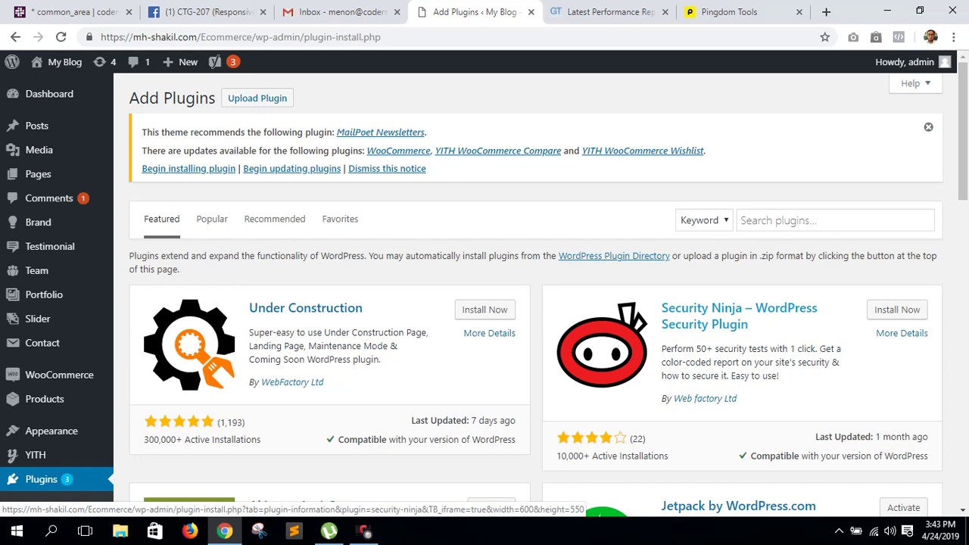
- Upload wp-rocket.zip from F:\Wordpress\Plugin and start installing it
left_click(258, 97)
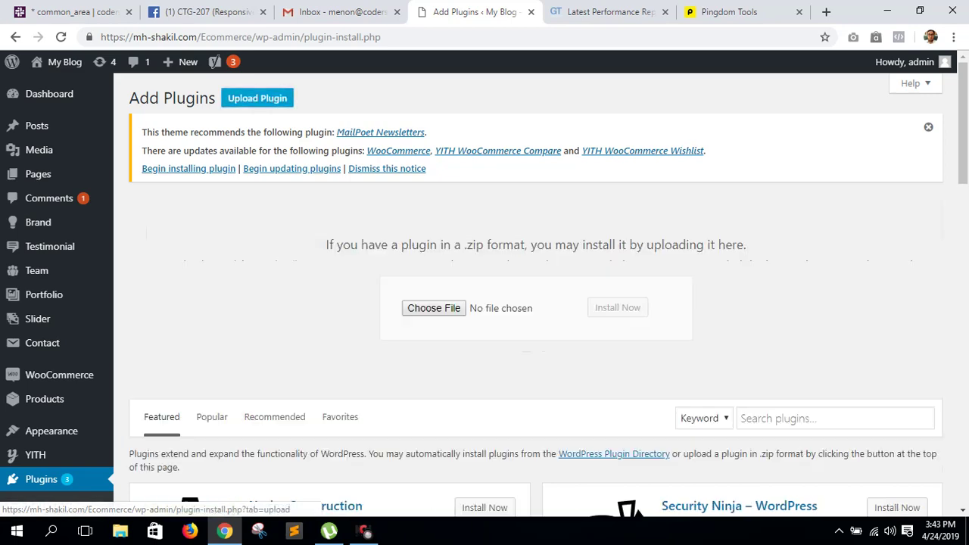
left_click(433, 307)
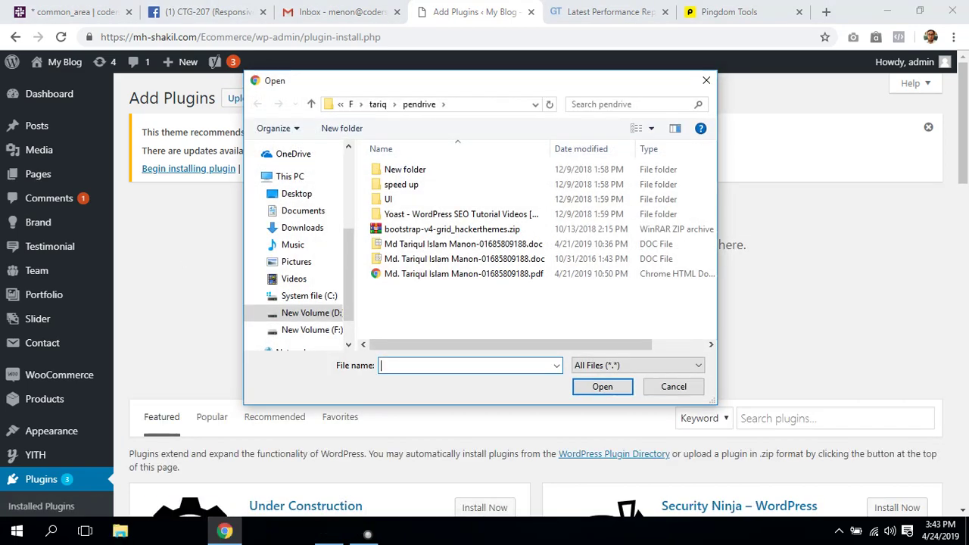
left_click(311, 330)
scroll(401, 227, "down", 4)
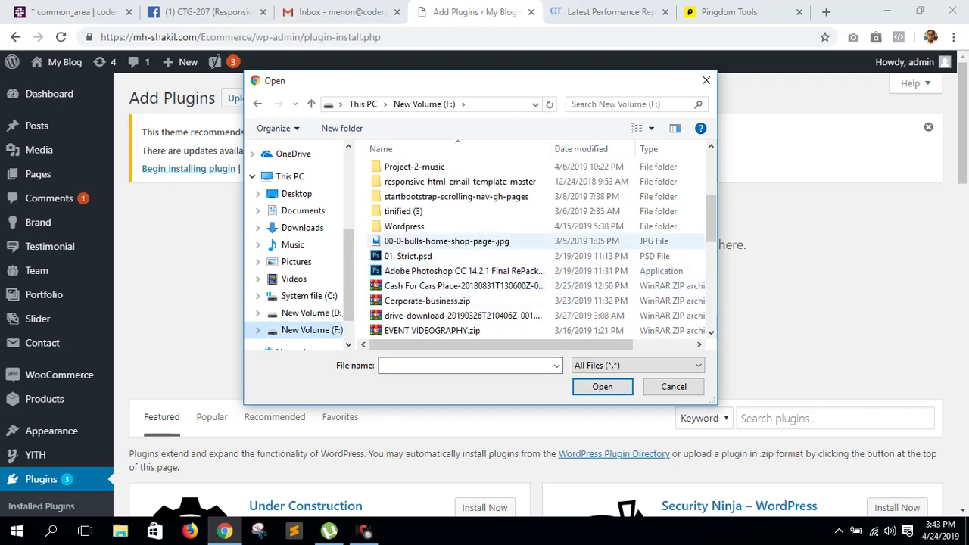
double_click(402, 218)
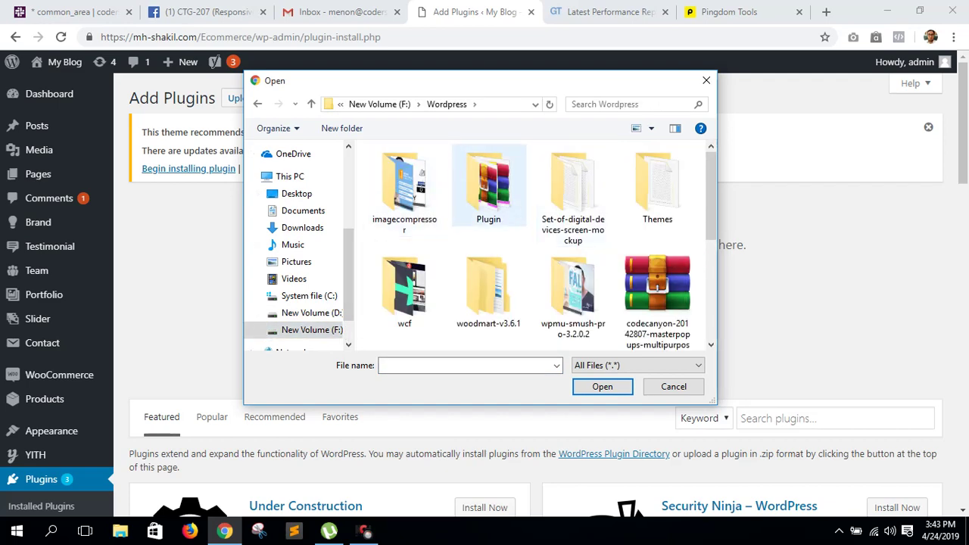
double_click(488, 185)
scroll(454, 241, "down", 5)
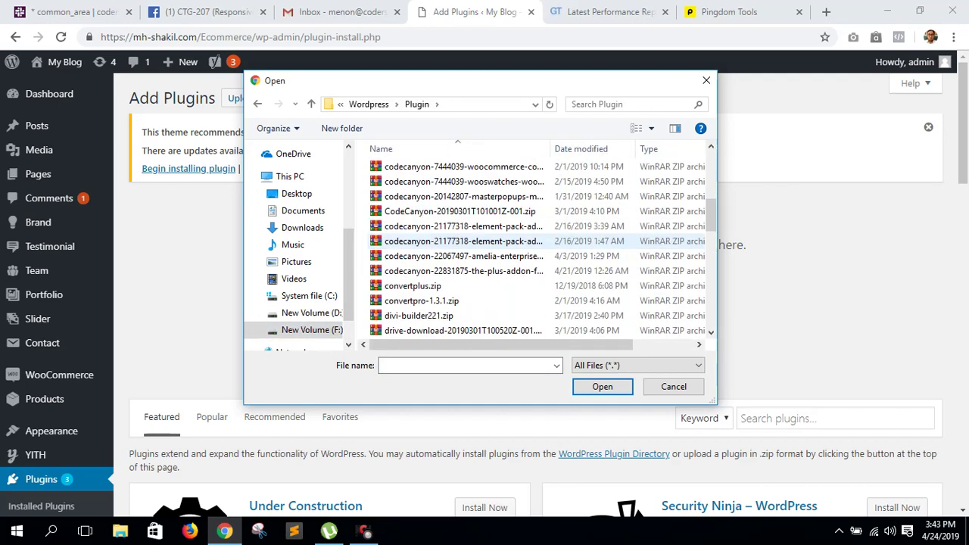
scroll(454, 241, "down", 10)
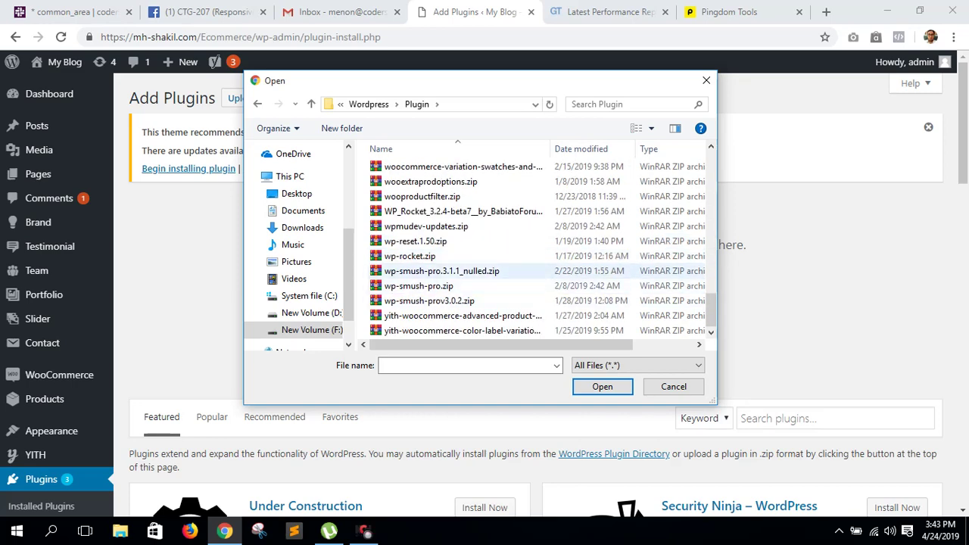
left_click(410, 256)
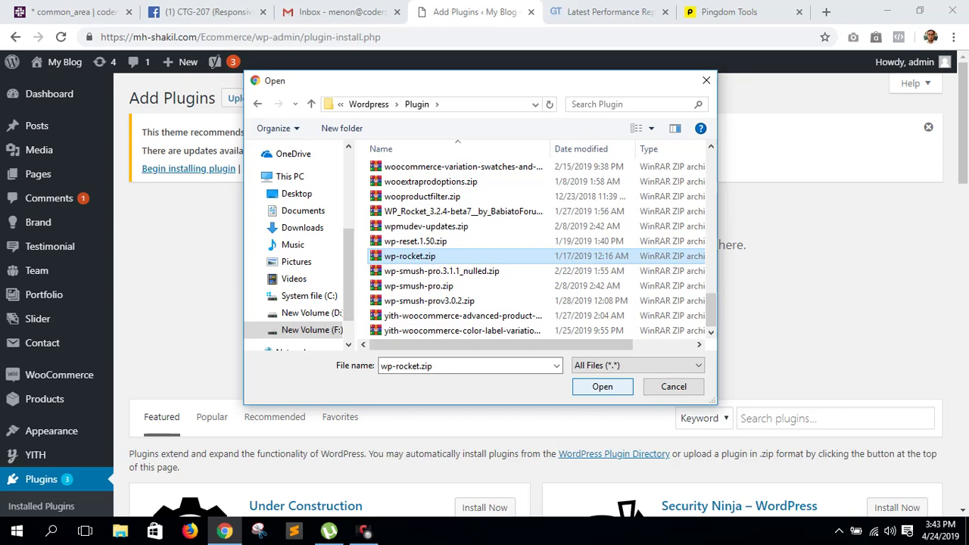
left_click(603, 386)
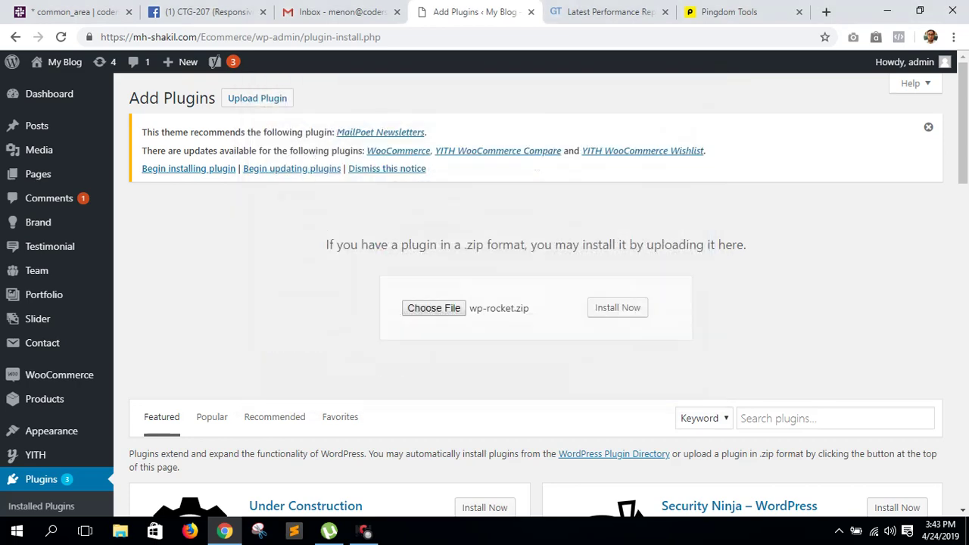
left_click(633, 308)
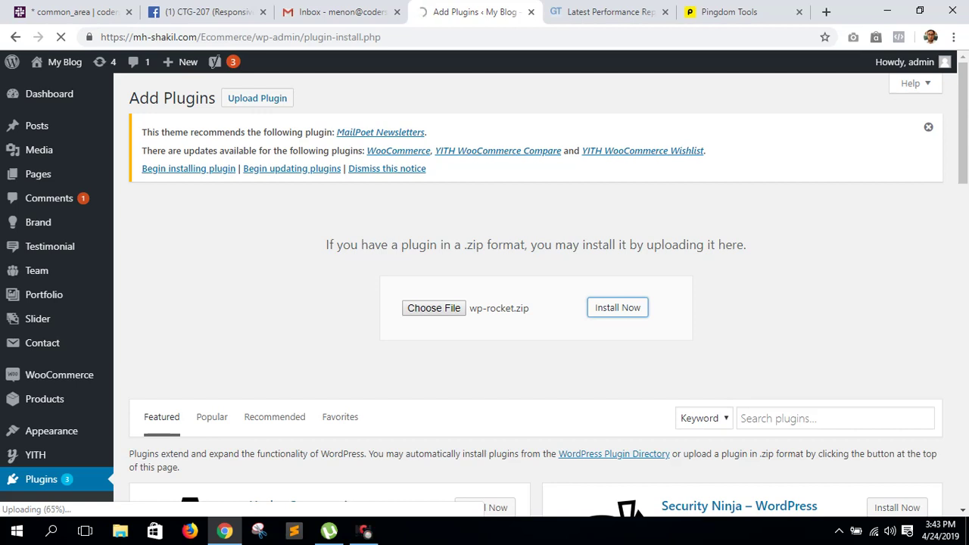
- Inspect GTmetrix's Serve scaled images and Leverage browser caching recommendations
key("ctrl+Tab")
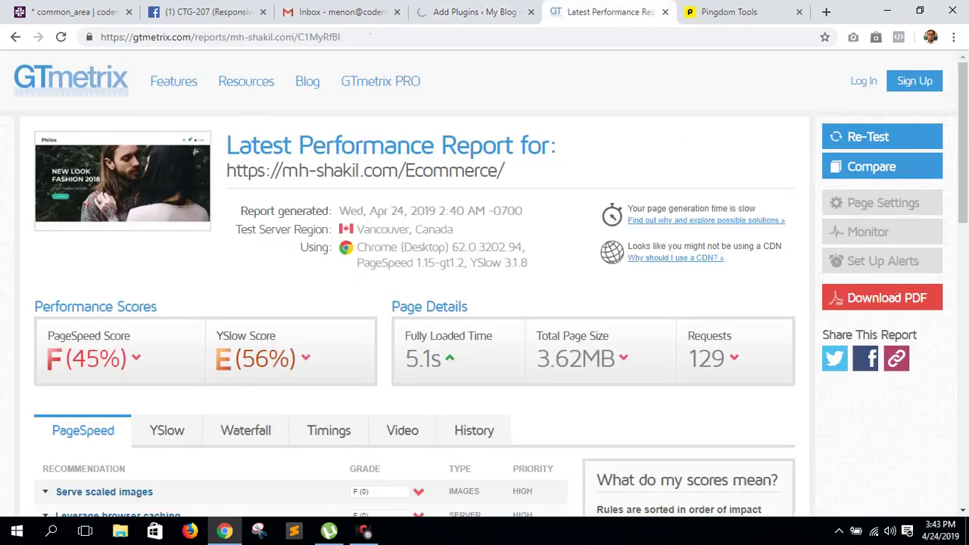
scroll(485, 302, "down", 3)
left_click(104, 278)
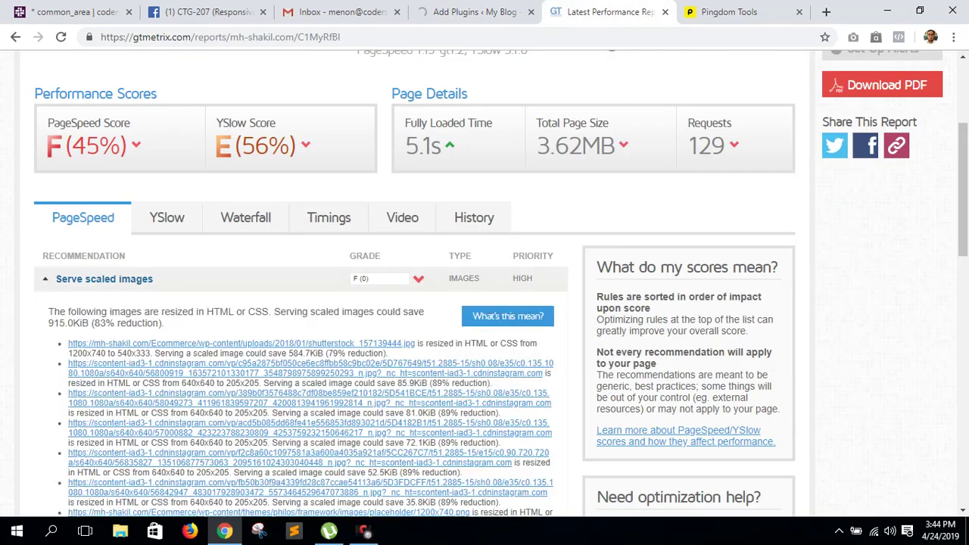
scroll(484, 303, "down", 6)
scroll(484, 303, "up", 4)
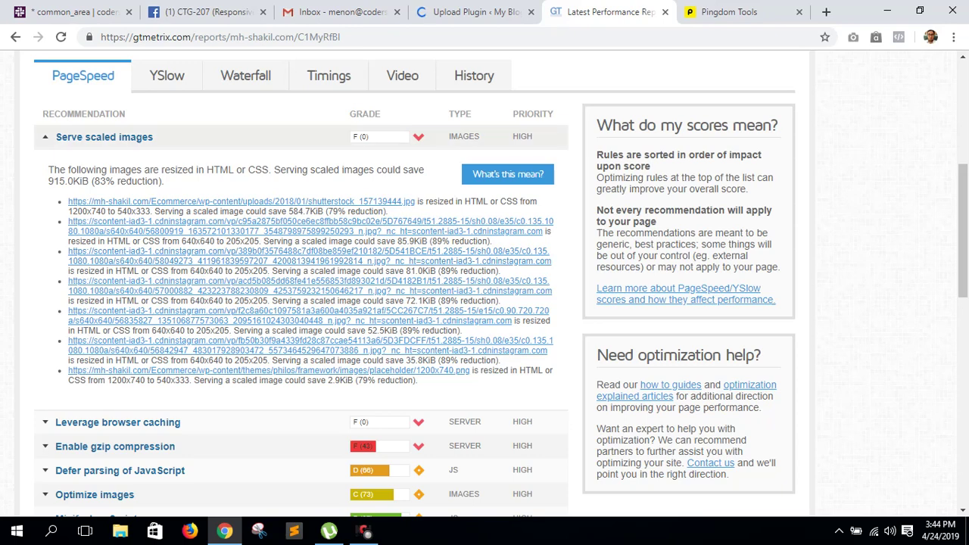
left_click(104, 137)
left_click(117, 161)
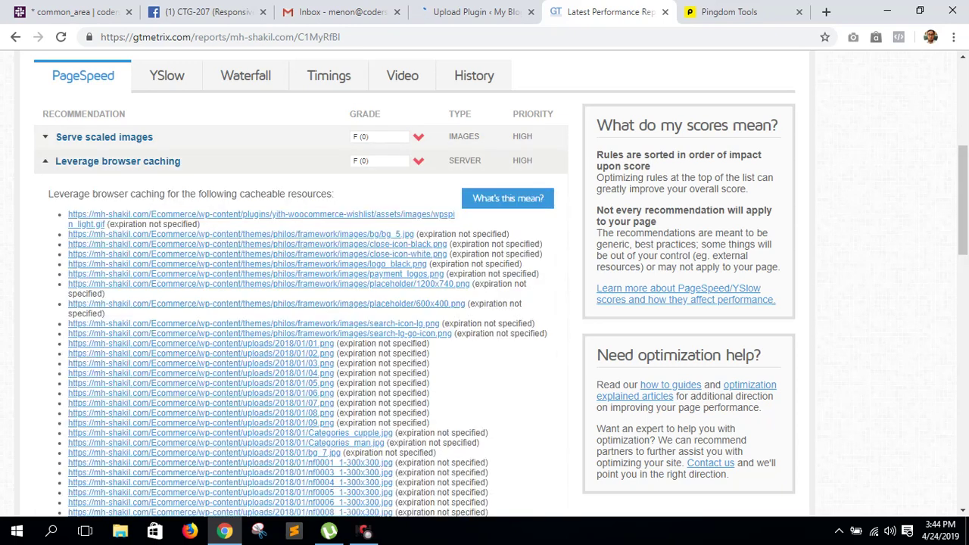
left_click(117, 160)
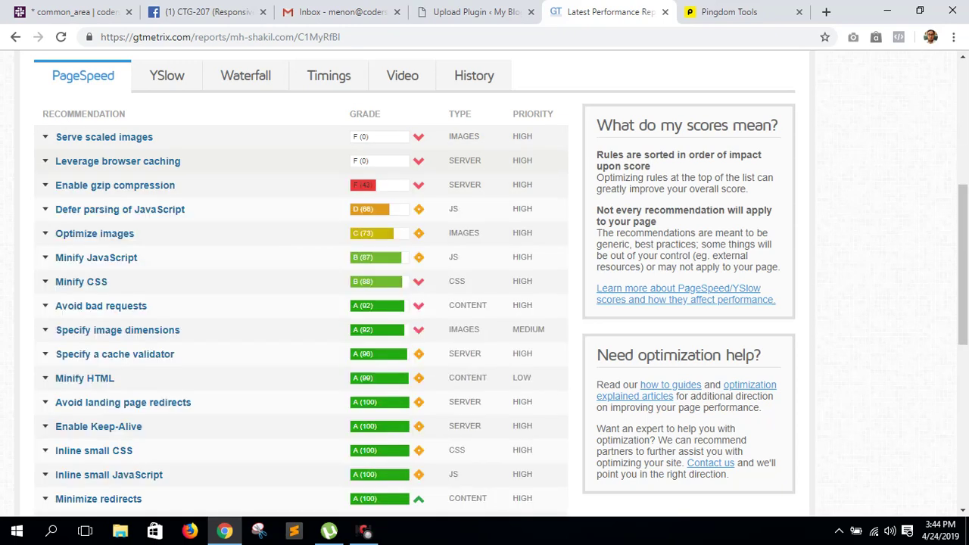
- Check the gzip, defer JavaScript and optimize images recommendations, then activate WP Rocket
left_click(115, 185)
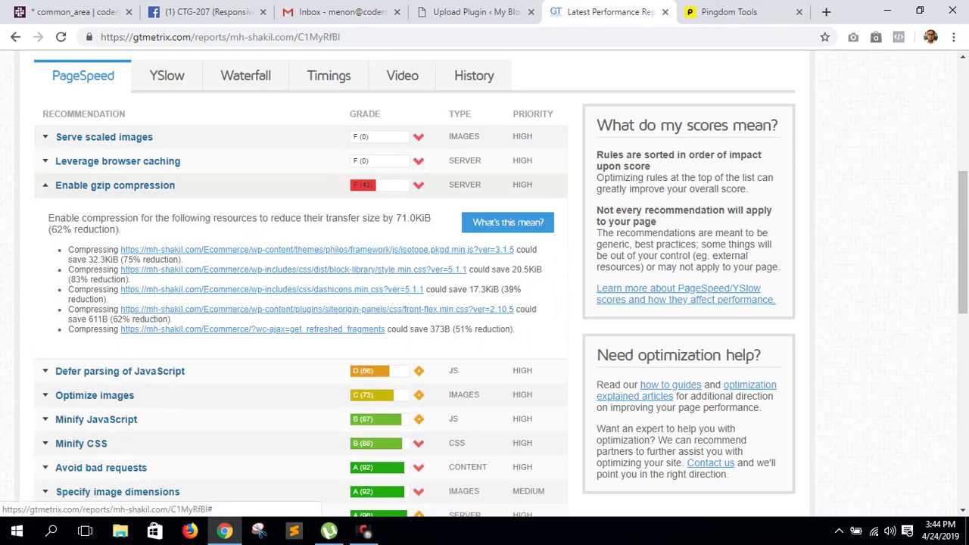
left_click(115, 185)
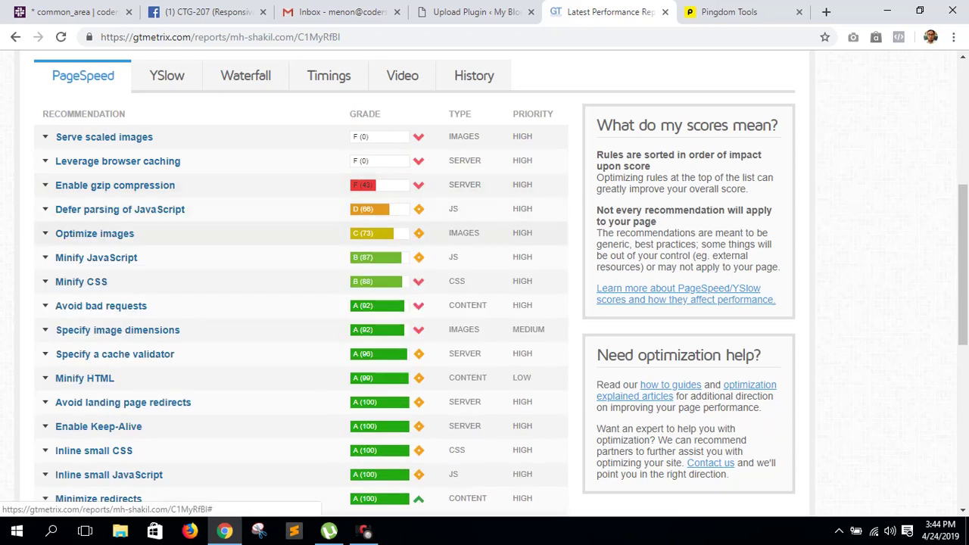
left_click(119, 209)
left_click(120, 208)
left_click(95, 233)
left_click(95, 233)
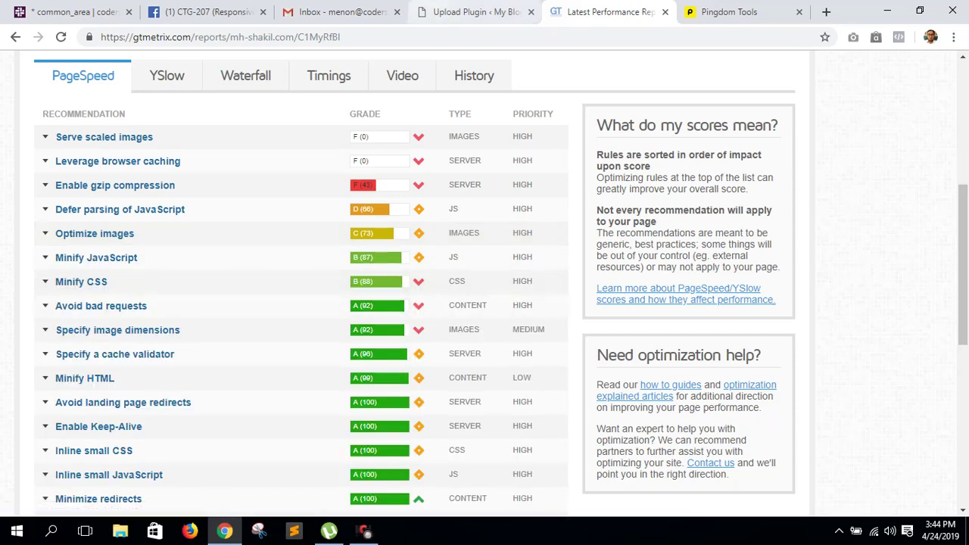
key("ctrl+shift+Tab")
left_click(166, 270)
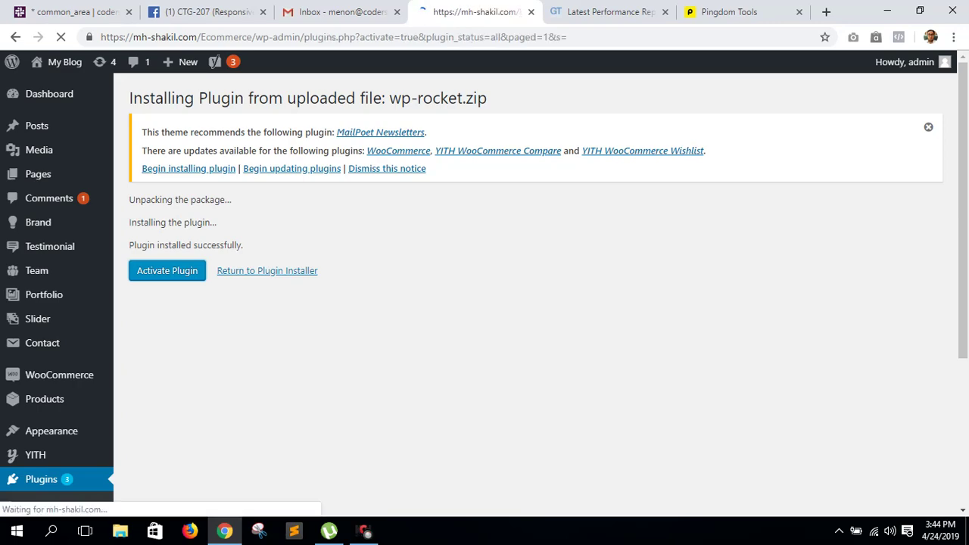
- Confirm WP Rocket is activated and start a GTmetrix re-test of the Ecommerce site
scroll(530, 303, "down", 4)
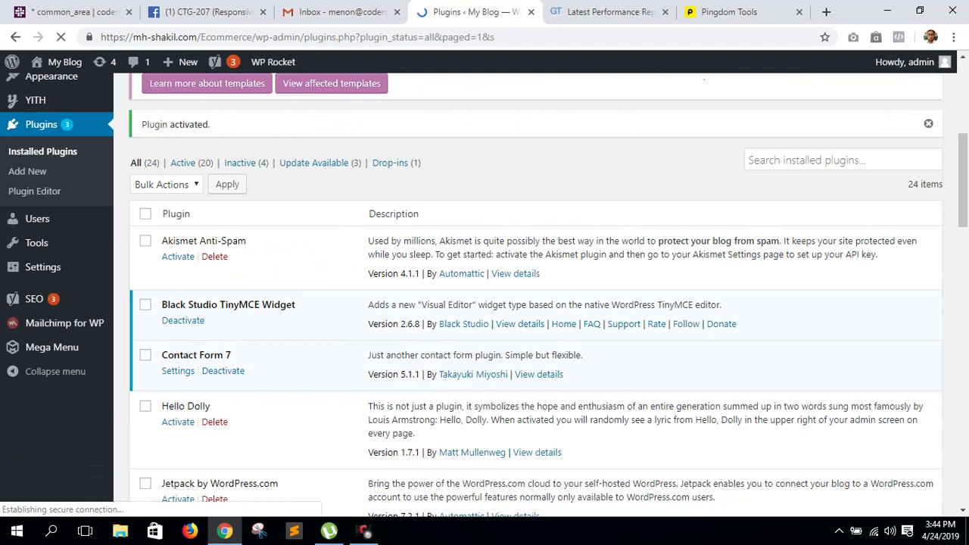
key("ctrl+Tab")
scroll(484, 303, "up", 5)
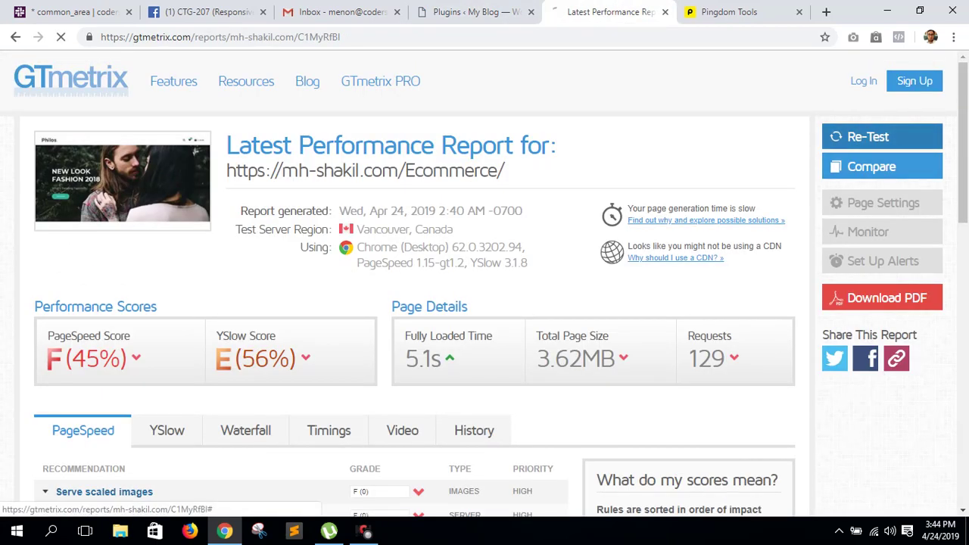
left_click(868, 136)
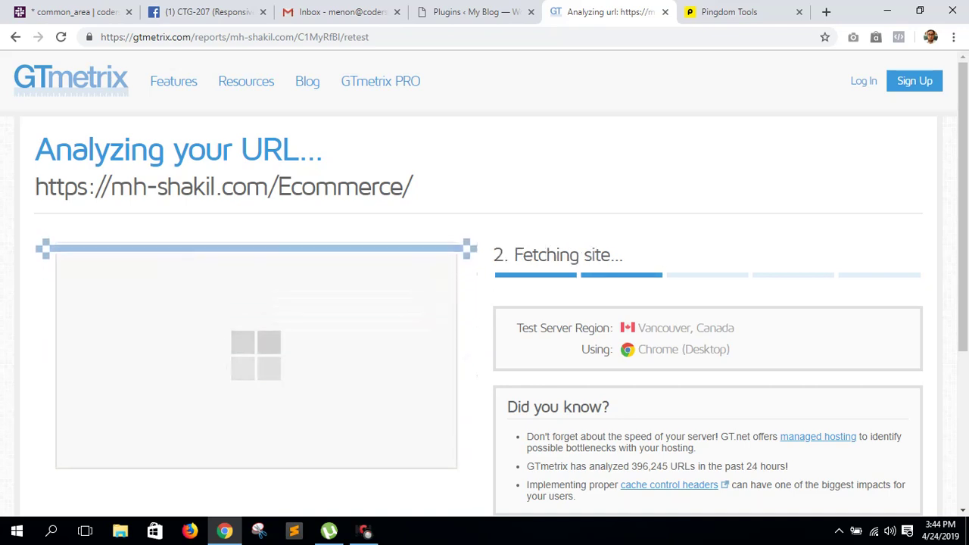
- Review the GTmetrix retest: 3.4s load, PageSpeed F (40%), YSlow D (66%)
left_click(476, 12)
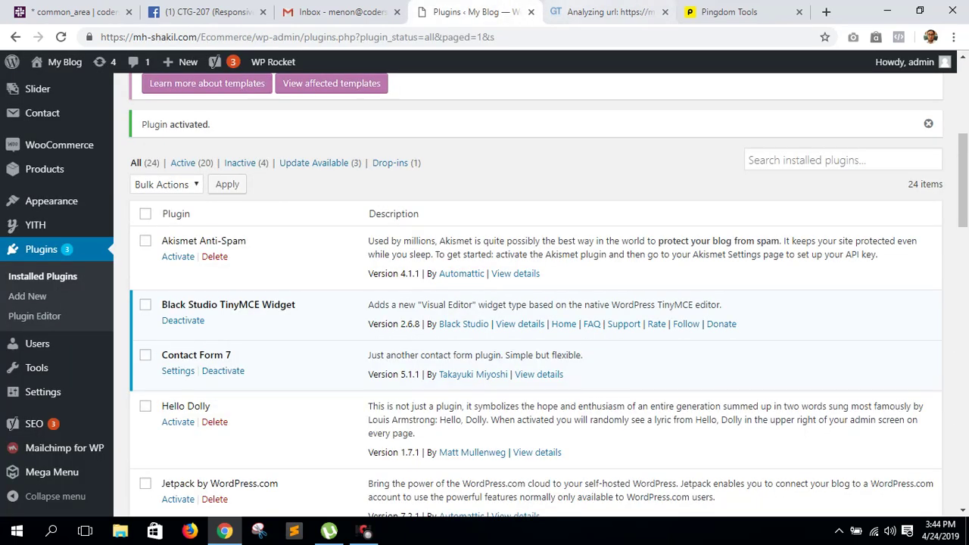
left_click(606, 11)
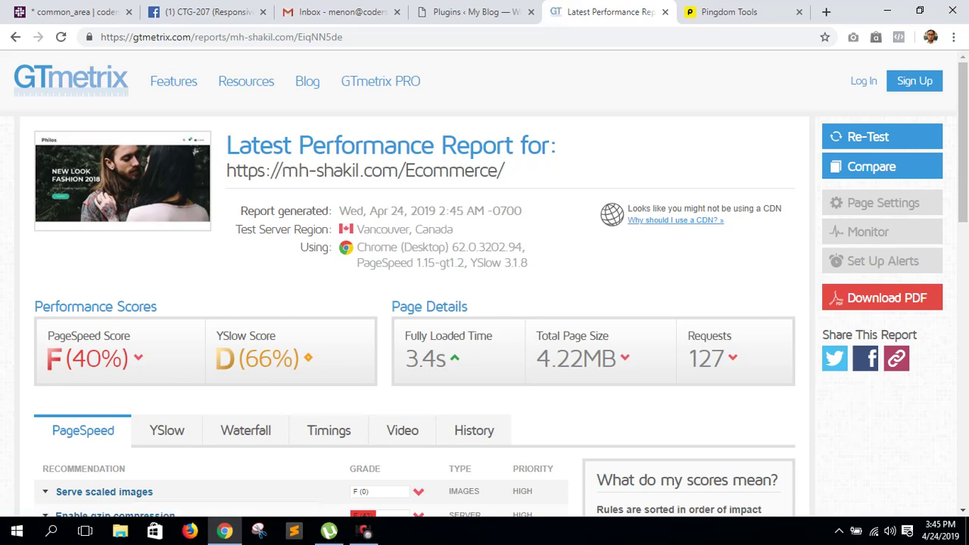
scroll(484, 303, "down", 4)
scroll(485, 303, "up", 4)
mouse_move(448, 348)
- Open WP Rocket settings from the WordPress admin bar
left_click(477, 12)
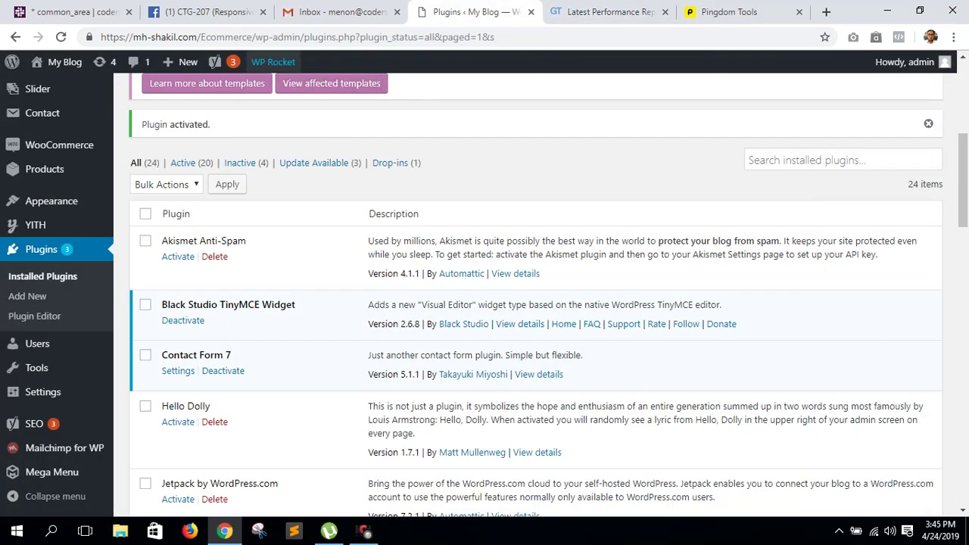
mouse_move(274, 61)
left_click(269, 87)
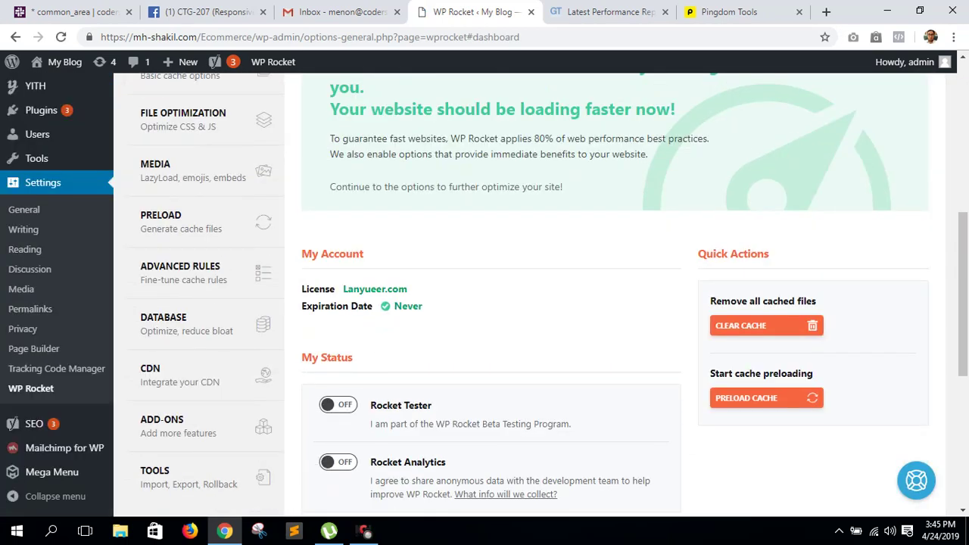
- Review WP Rocket's My Account licence details, confirming a never-expiring licence
left_click_drag(307, 307, 425, 306)
left_click(439, 311)
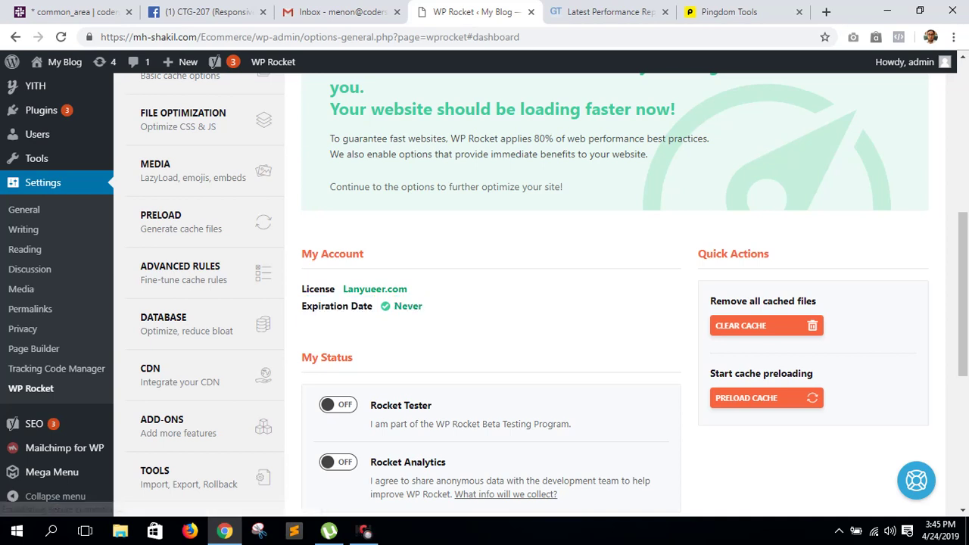
triple_click(367, 289)
left_click(367, 289)
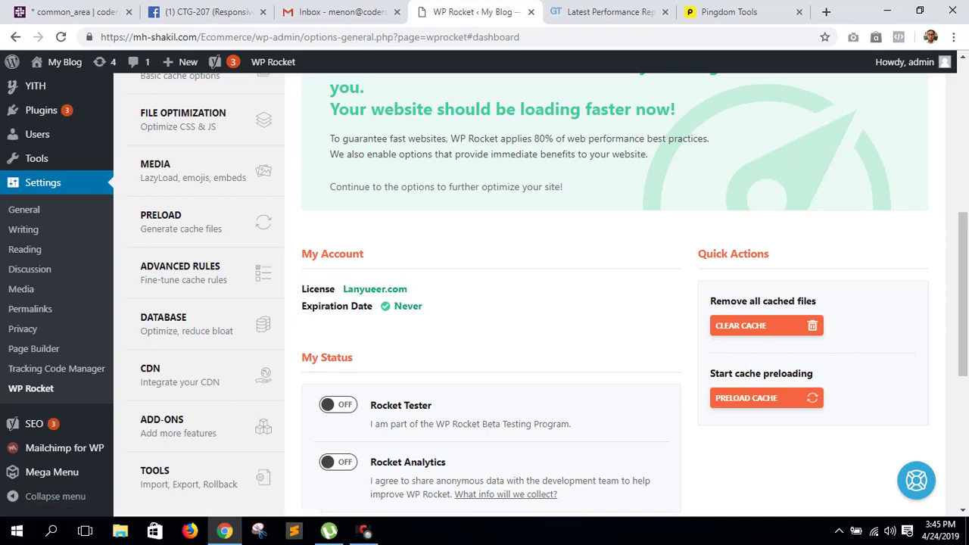
triple_click(375, 289)
key("ctrl+t")
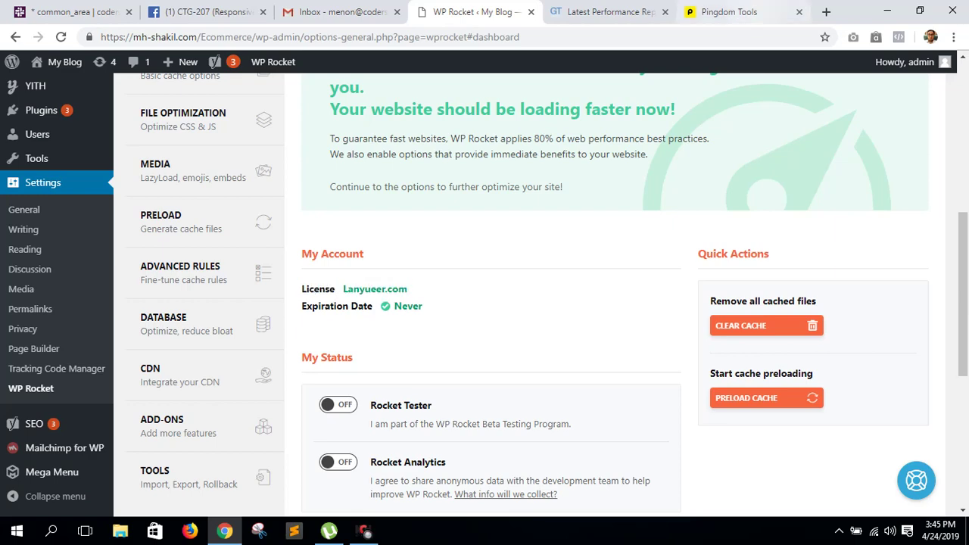
- Search Google for 'wp rocket' and open the official wp-rocket.me site instead of the CodeCanyon ad
type("wp rocket")
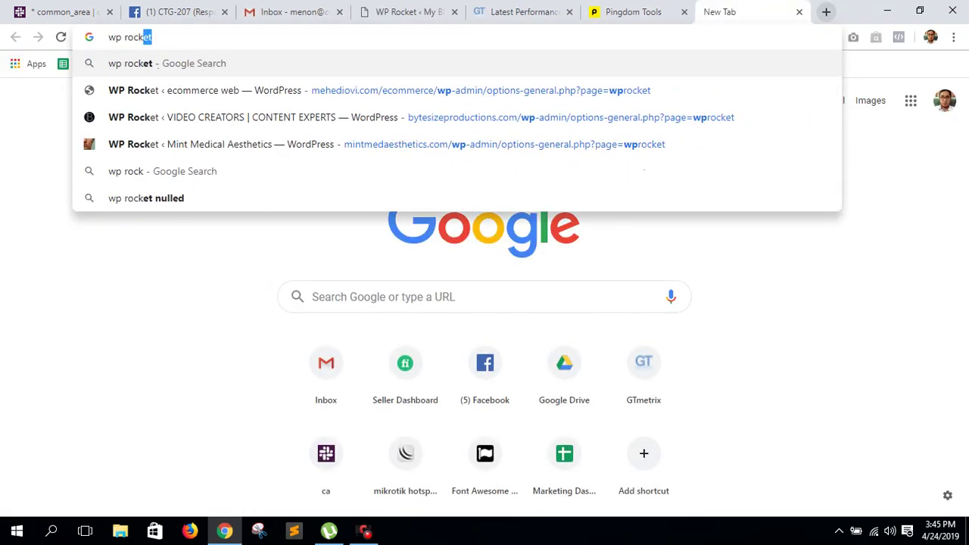
key("Return")
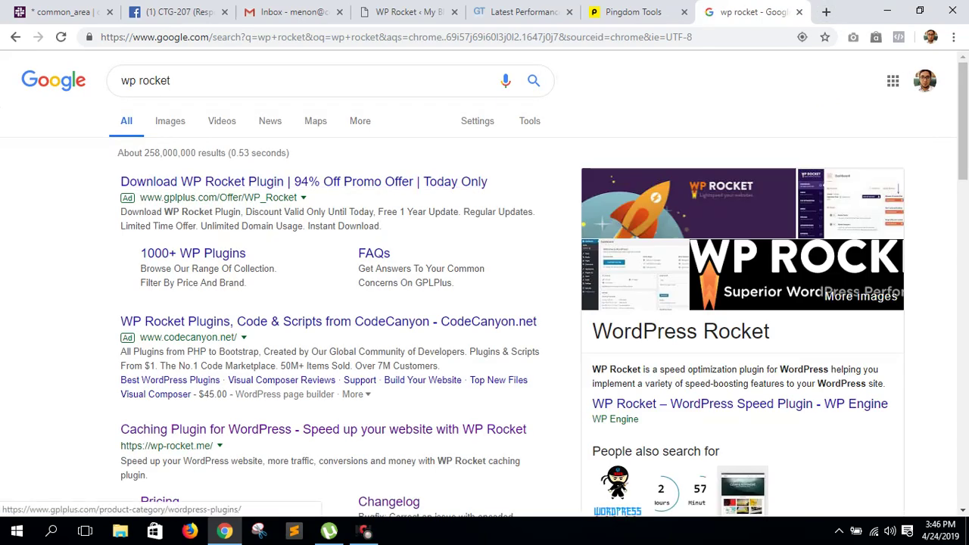
left_click(356, 322)
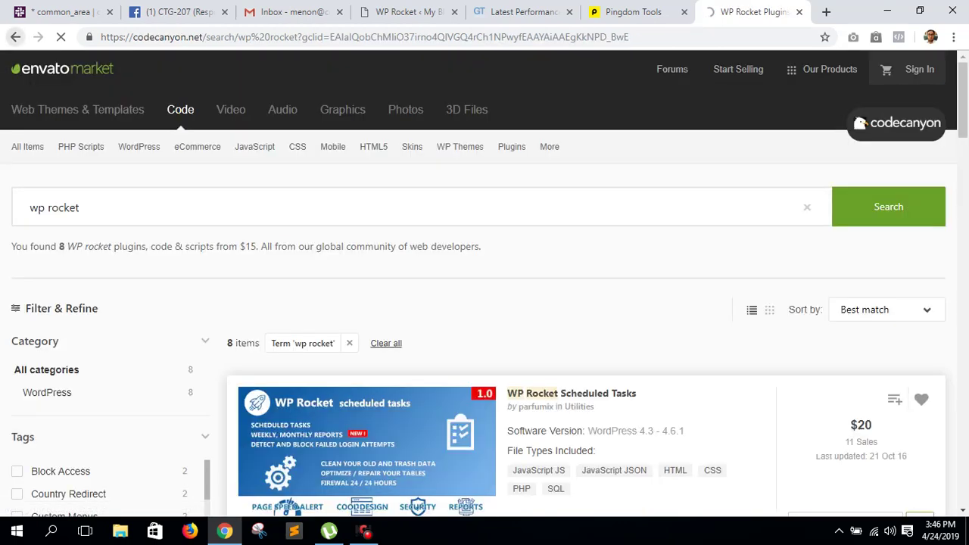
left_click(15, 37)
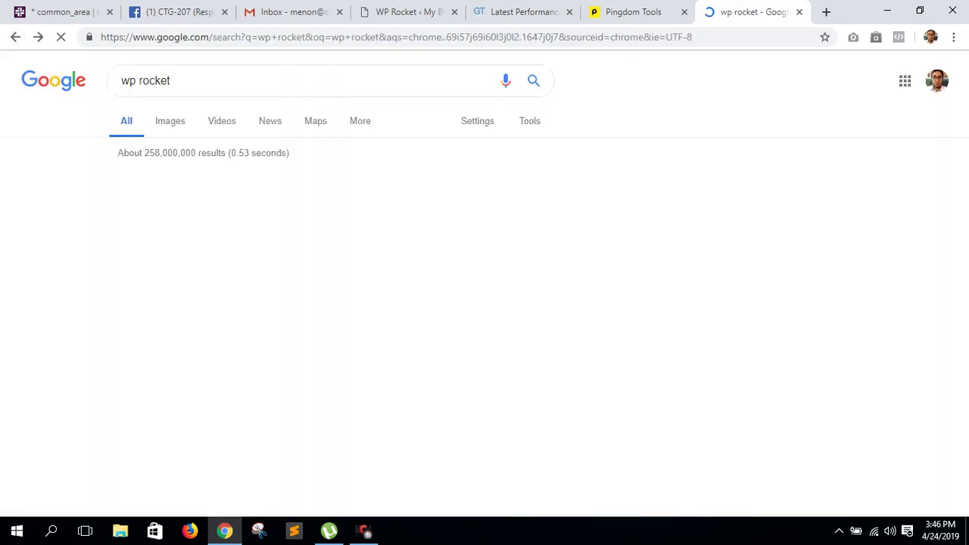
left_click(446, 430)
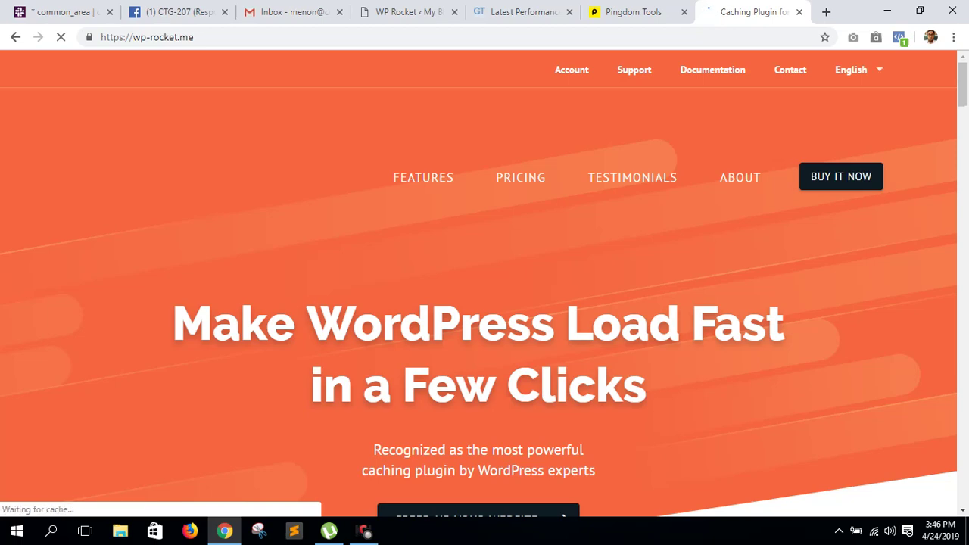
scroll(484, 280, "down", 4)
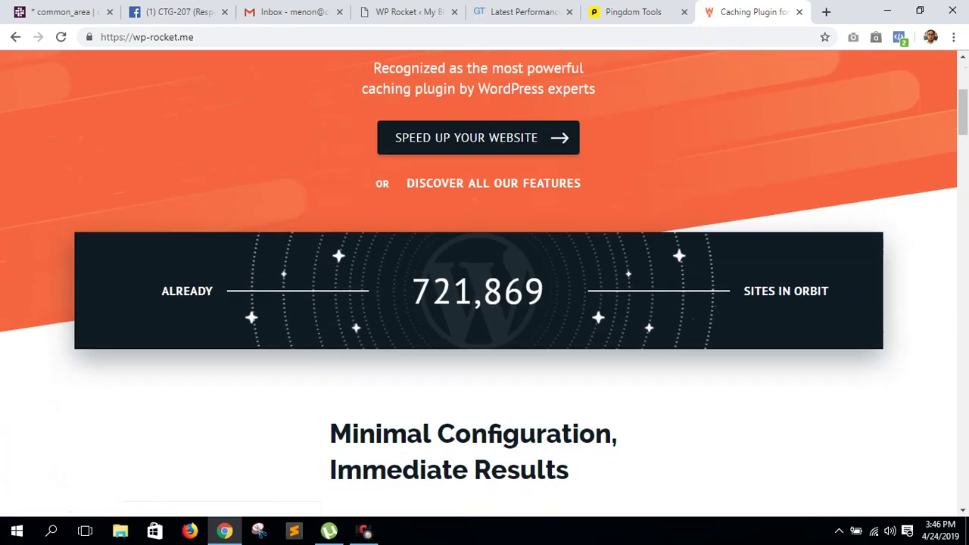
scroll(484, 280, "down", 7)
scroll(484, 280, "up", 10)
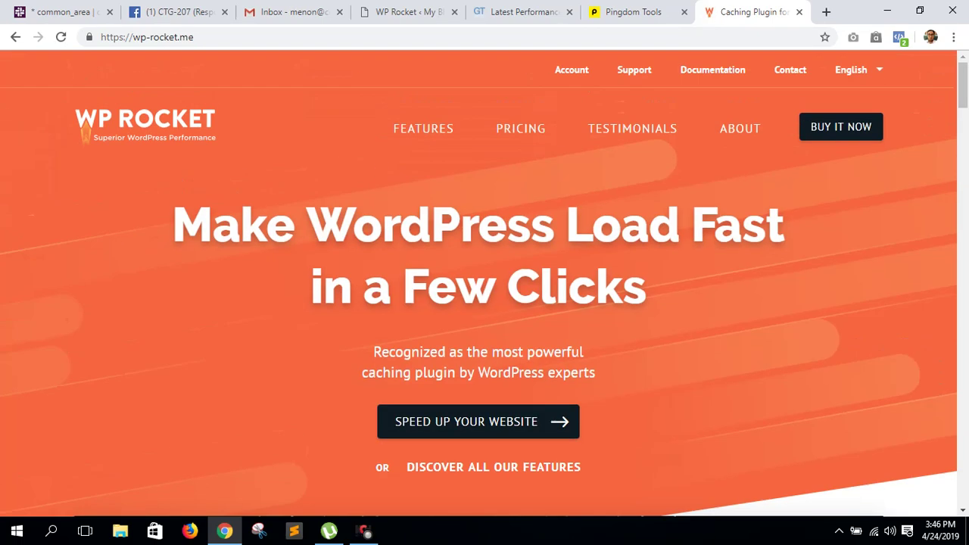
- View the WP Rocket pricing plans ($49, $99, $249) via Account, then return to the dashboard
left_click(572, 69)
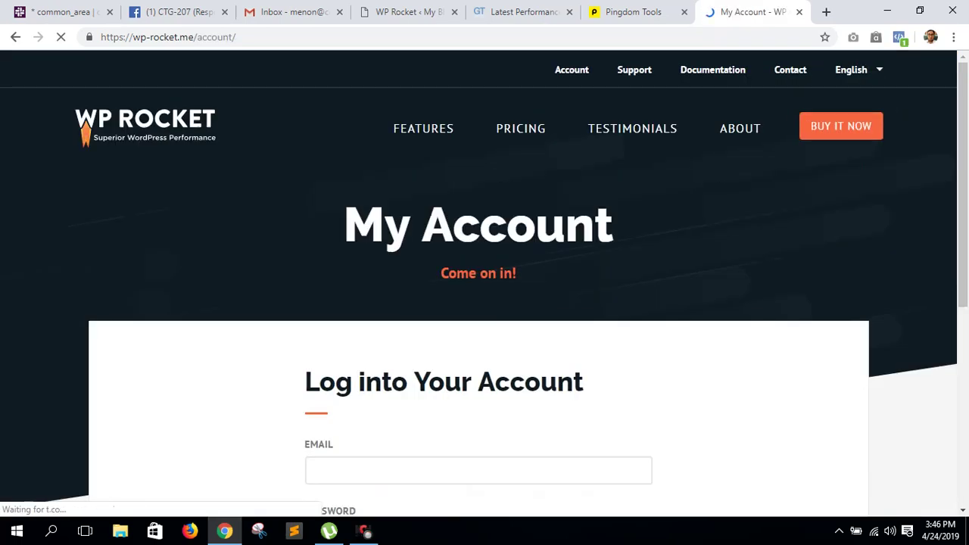
left_click(520, 128)
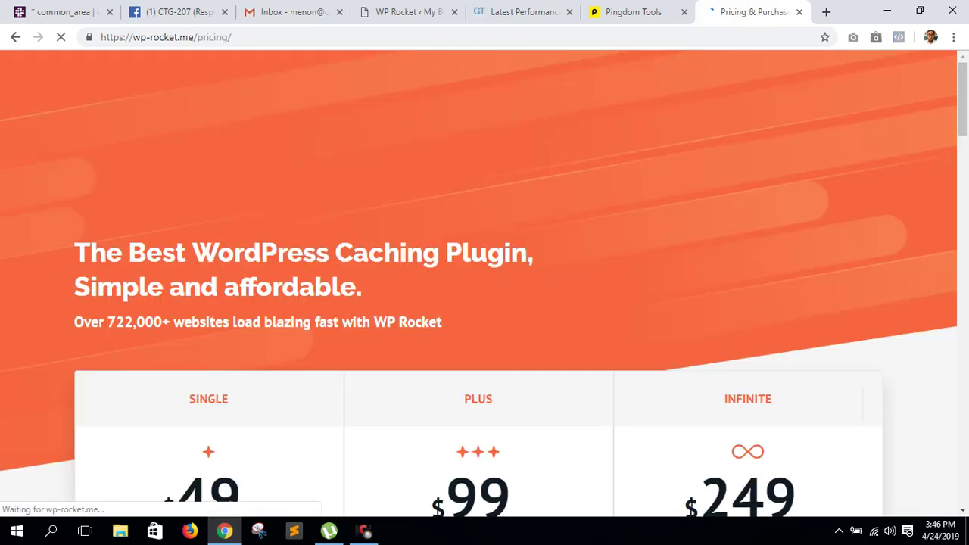
scroll(485, 280, "down", 5)
scroll(485, 280, "down", 2)
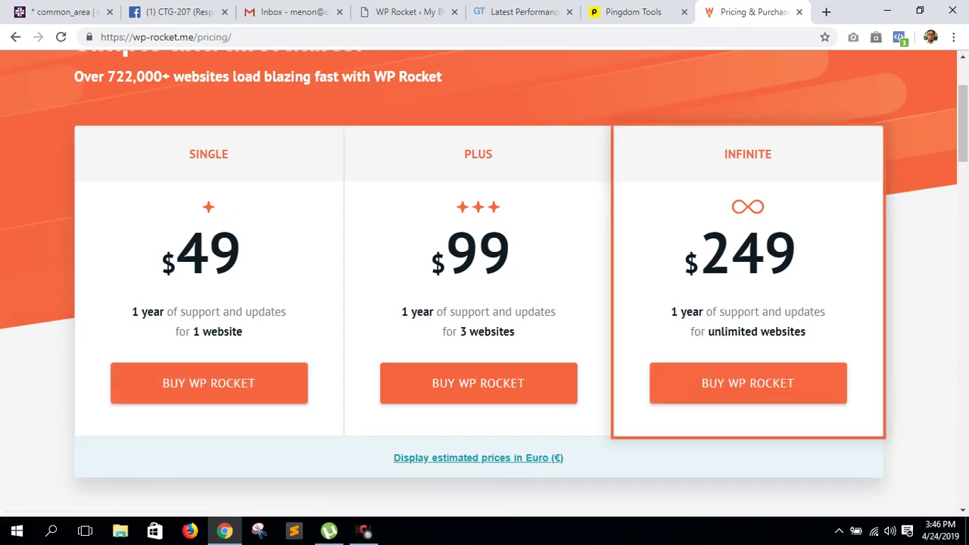
scroll(748, 383, "up", 2)
left_click(412, 11)
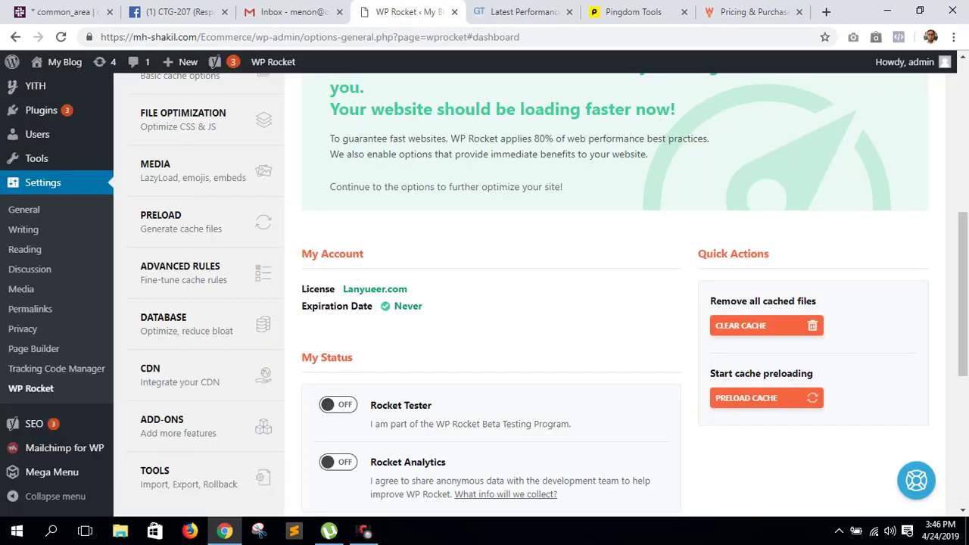
- Clear WP Rocket's cache, enable separate mobile cache files and logged-in user caching, and save
left_click(757, 324)
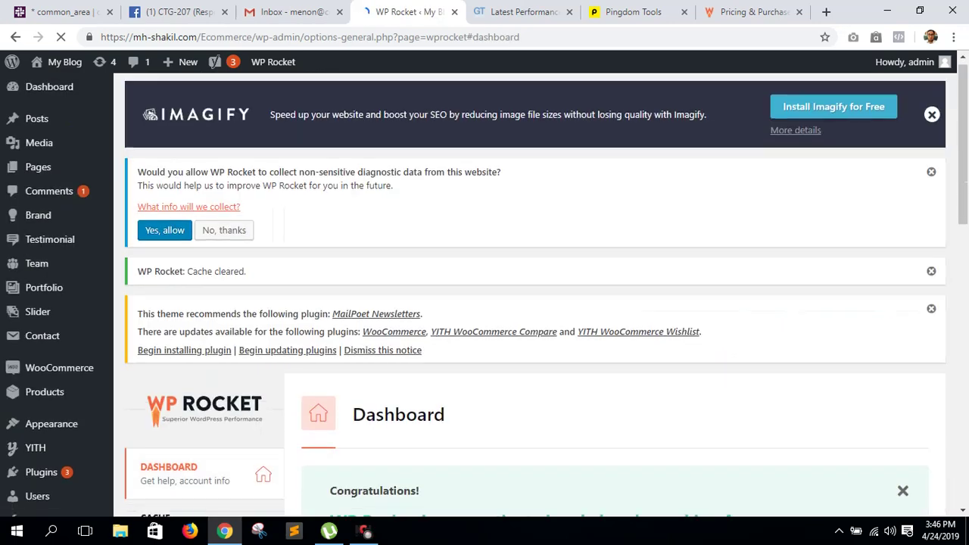
scroll(765, 293, "down", 7)
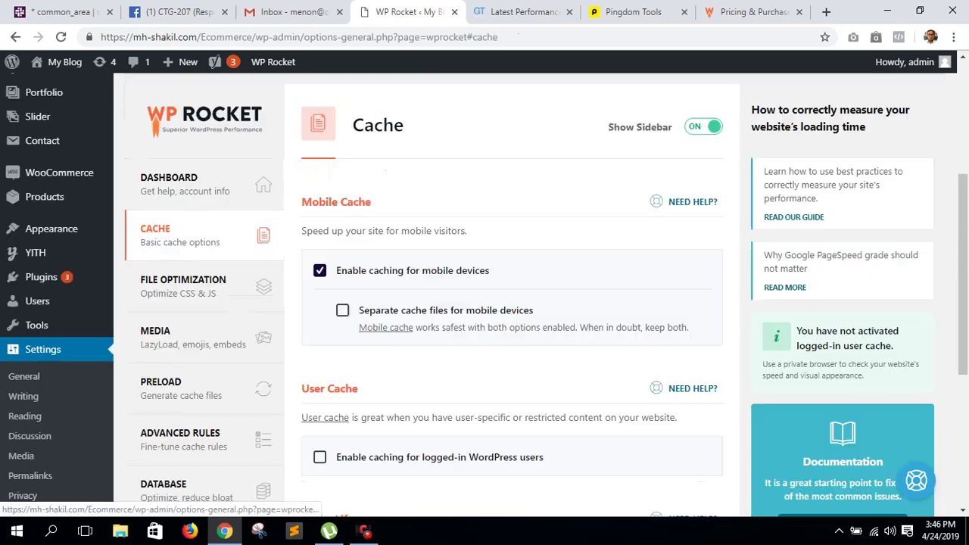
left_click(197, 281)
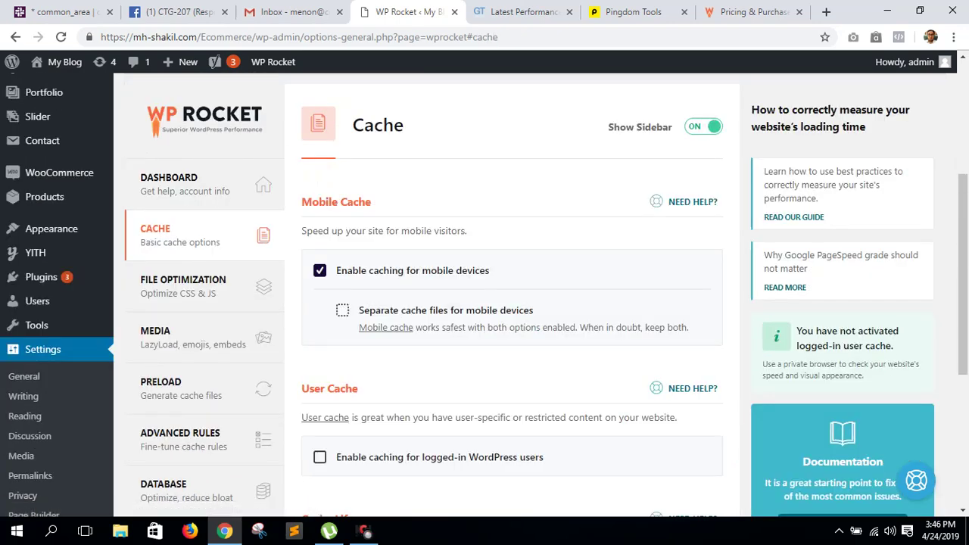
left_click(342, 310)
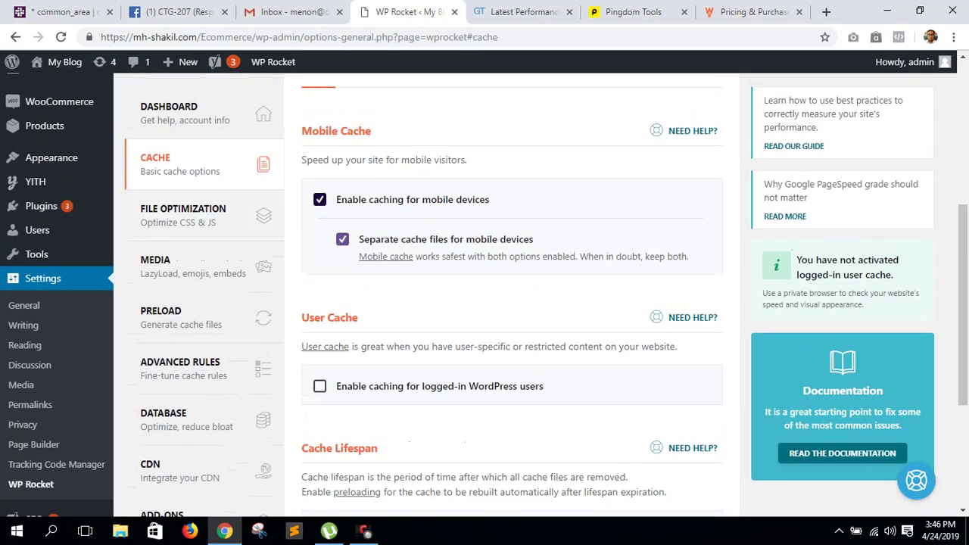
left_click(319, 386)
scroll(512, 302, "down", 3)
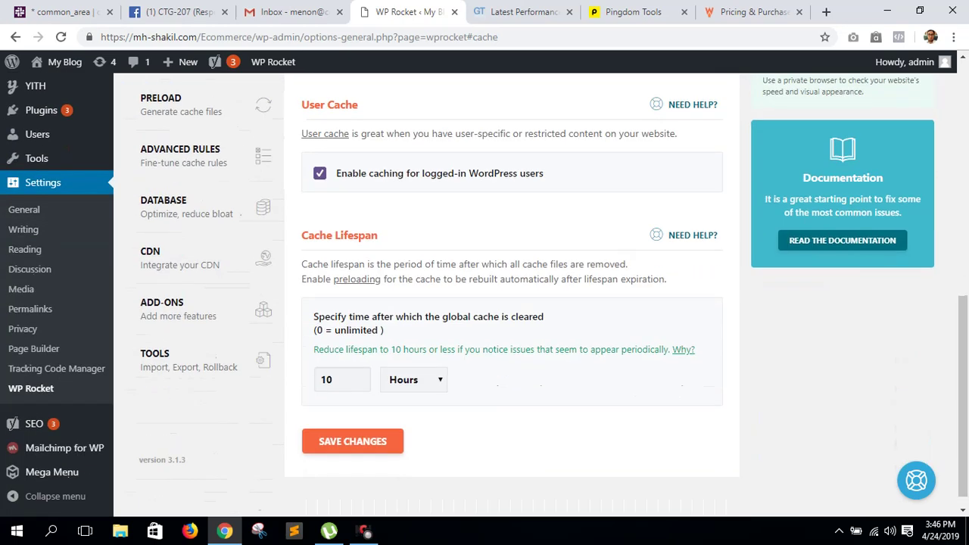
left_click(352, 441)
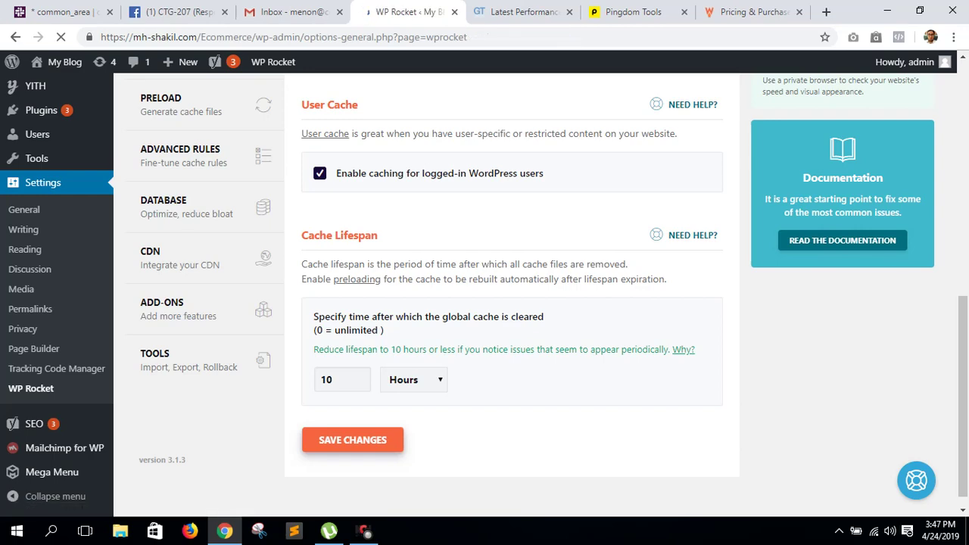
scroll(484, 303, "down", 4)
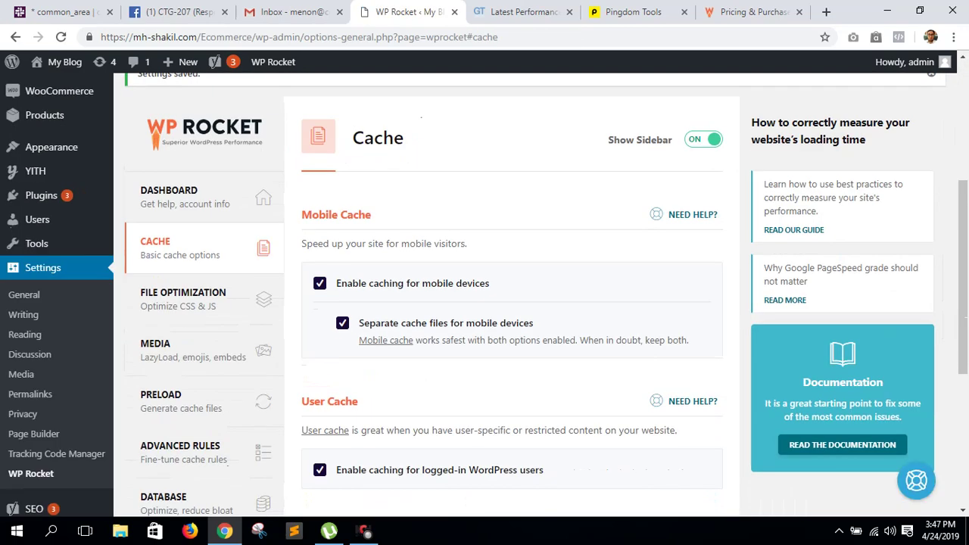
- Turn on HTML minification, query-string removal, and CSS minify and combine, confirming the warnings
left_click(183, 289)
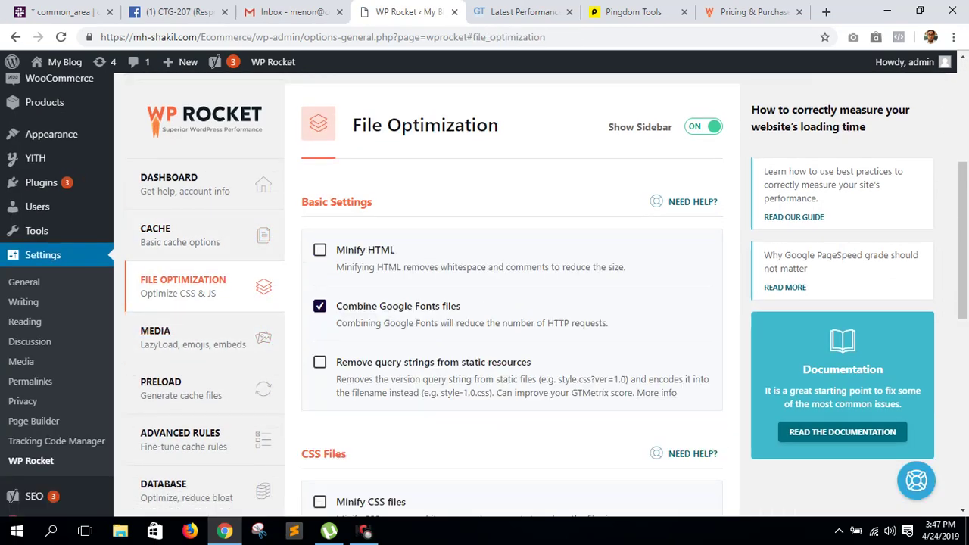
left_click(319, 250)
left_click(320, 362)
scroll(484, 295, "down", 4)
left_click(320, 217)
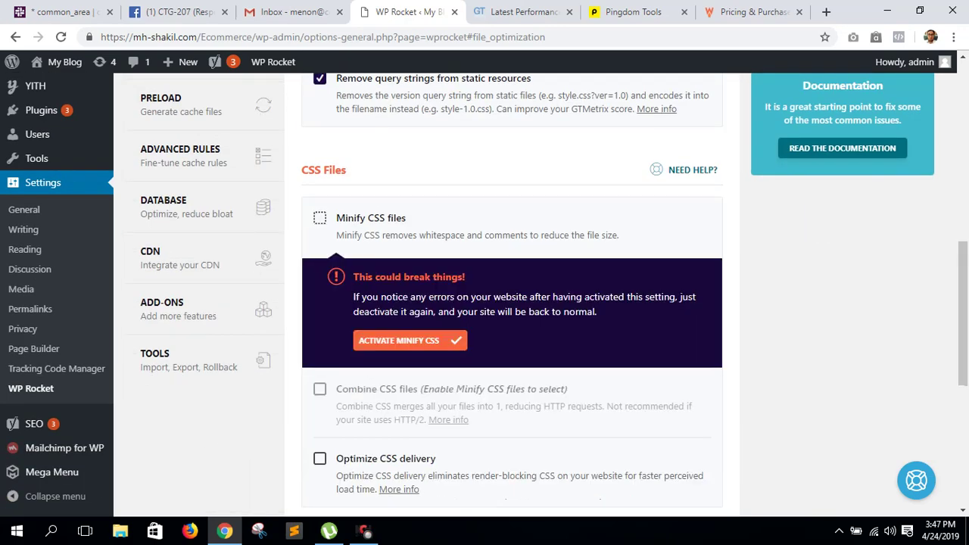
left_click(409, 340)
left_click(319, 273)
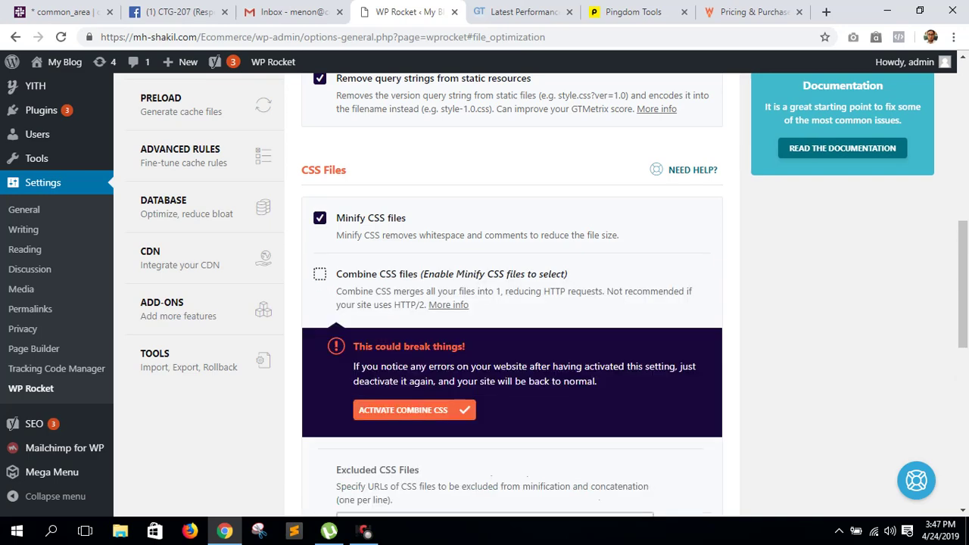
left_click(416, 409)
- Optimize CSS delivery, minify, combine and defer JavaScript, and save the File Optimization settings
scroll(484, 295, "down", 4)
left_click(319, 250)
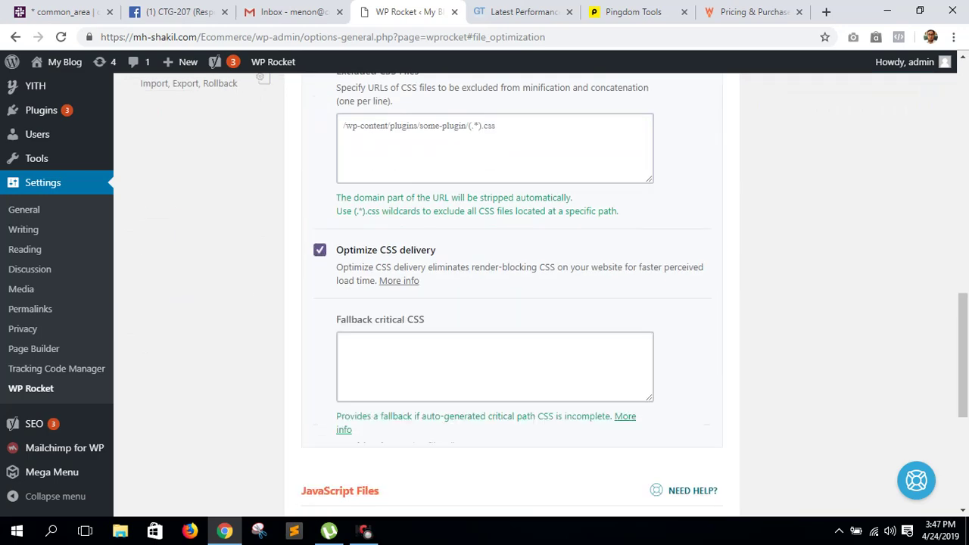
scroll(485, 295, "down", 3)
left_click(319, 322)
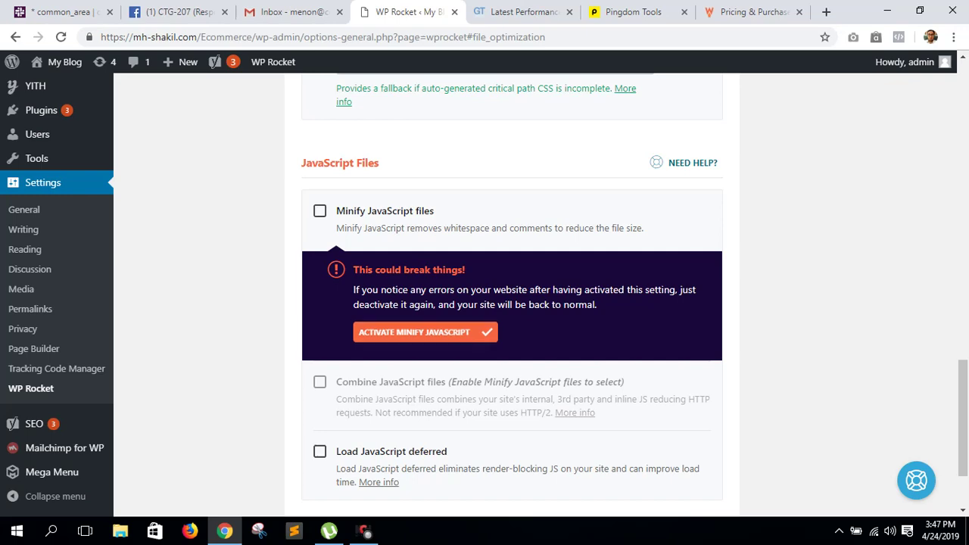
left_click(396, 333)
scroll(485, 296, "down", 3)
left_click(320, 164)
left_click(421, 186)
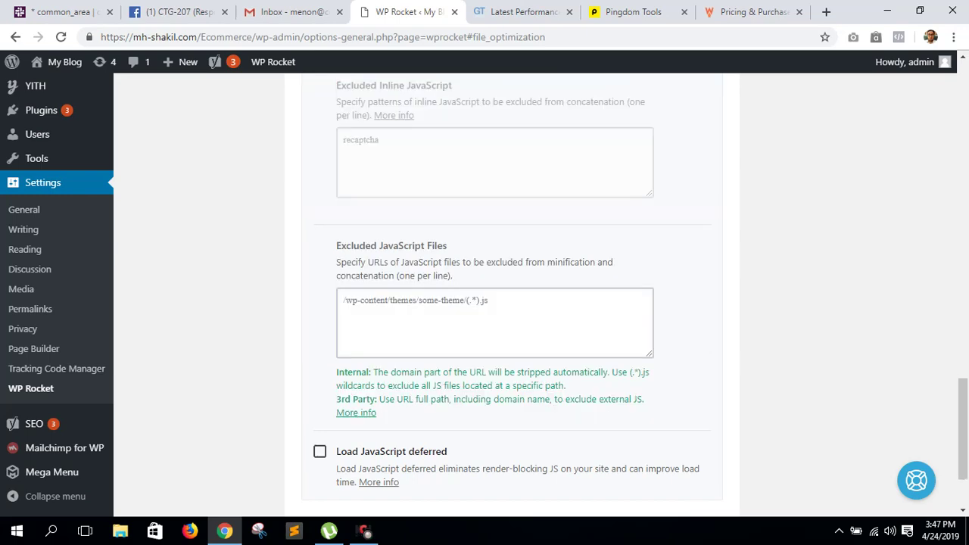
left_click(319, 451)
scroll(485, 295, "down", 3)
left_click(353, 422)
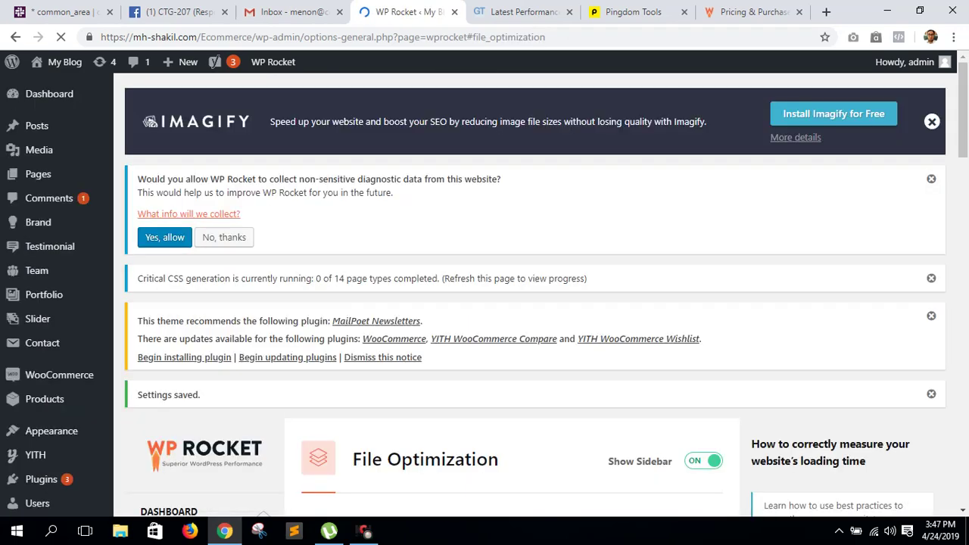
scroll(530, 295, "down", 4)
scroll(530, 295, "down", 4)
scroll(530, 295, "up", 1)
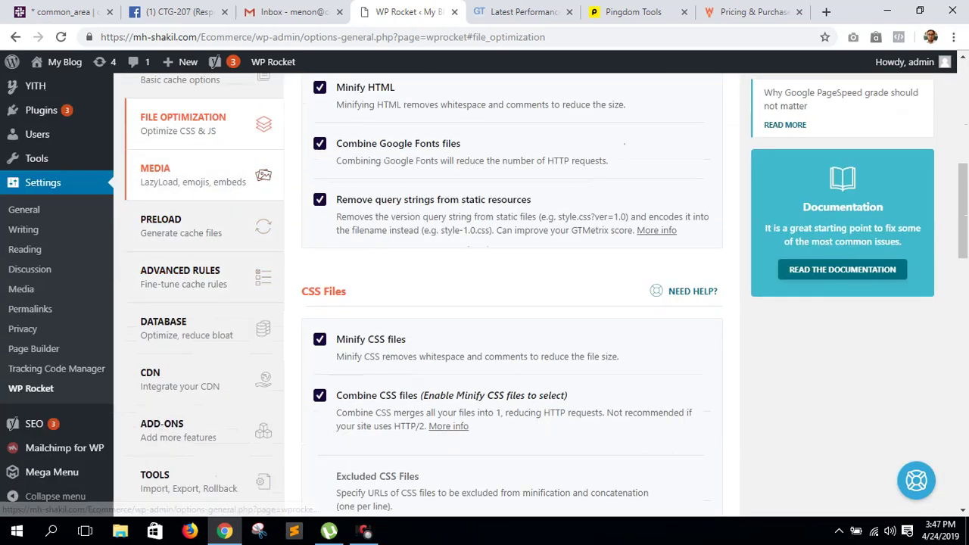
- Enable LazyLoad for images, iframes/videos and YouTube preview images, and save the Media settings
left_click(193, 175)
left_click(319, 285)
left_click(319, 325)
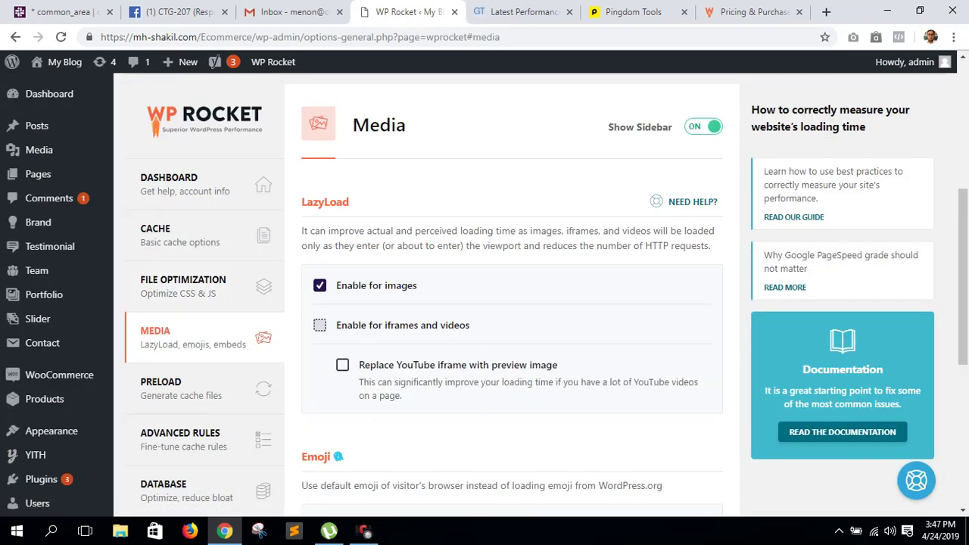
scroll(512, 296, "down", 5)
scroll(512, 295, "up", 1)
left_click(343, 152)
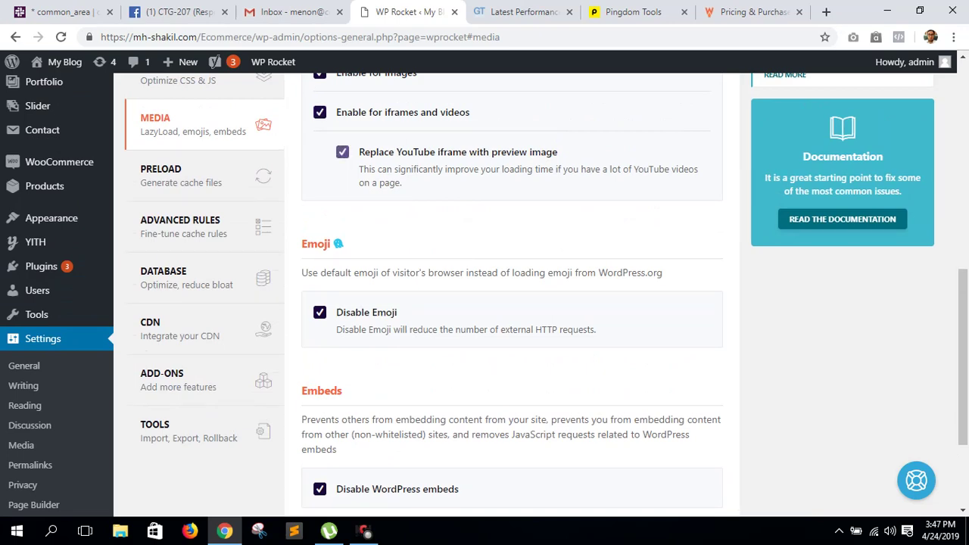
scroll(512, 295, "down", 2)
left_click(352, 400)
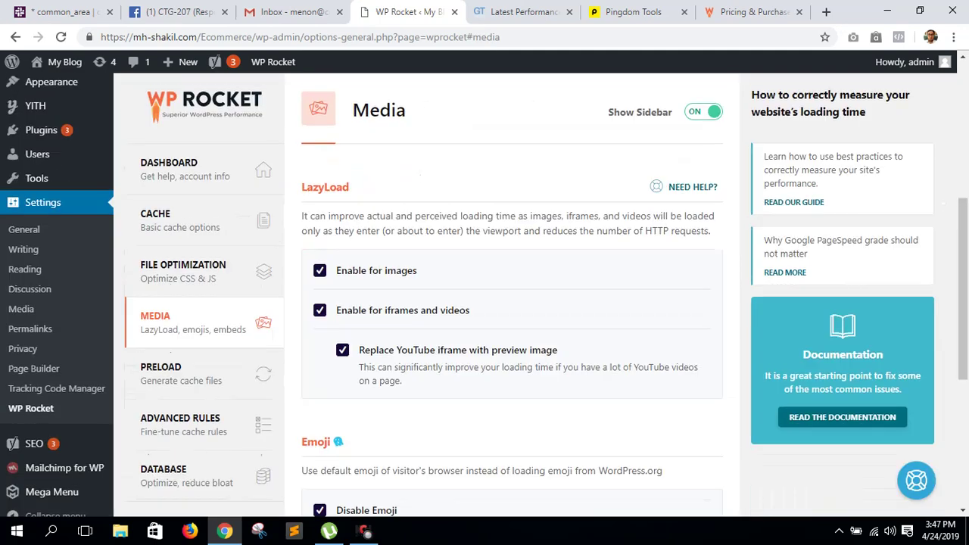
scroll(197, 227, "down", 2)
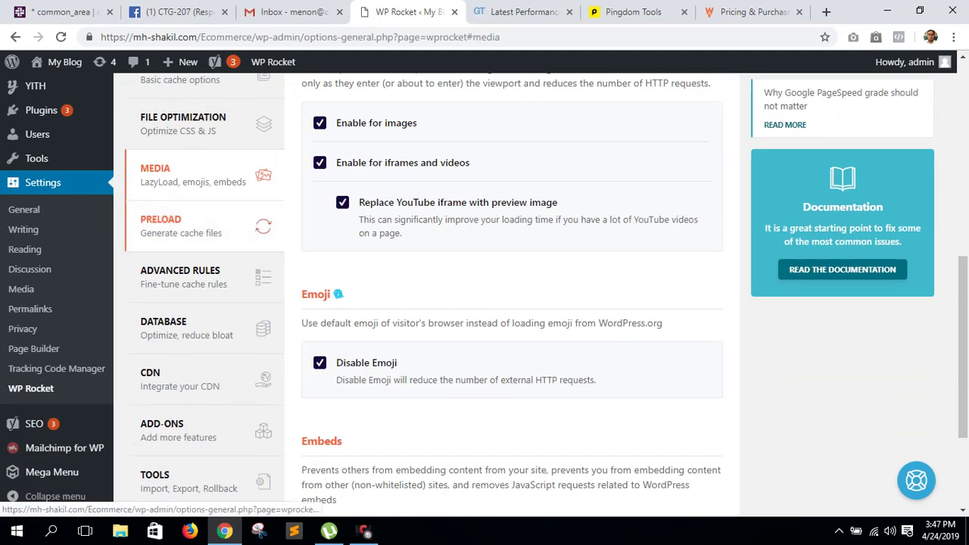
- Activate sitemap-based cache preloading from the Yoast SEO XML sitemap and save
left_click(197, 226)
left_click(320, 285)
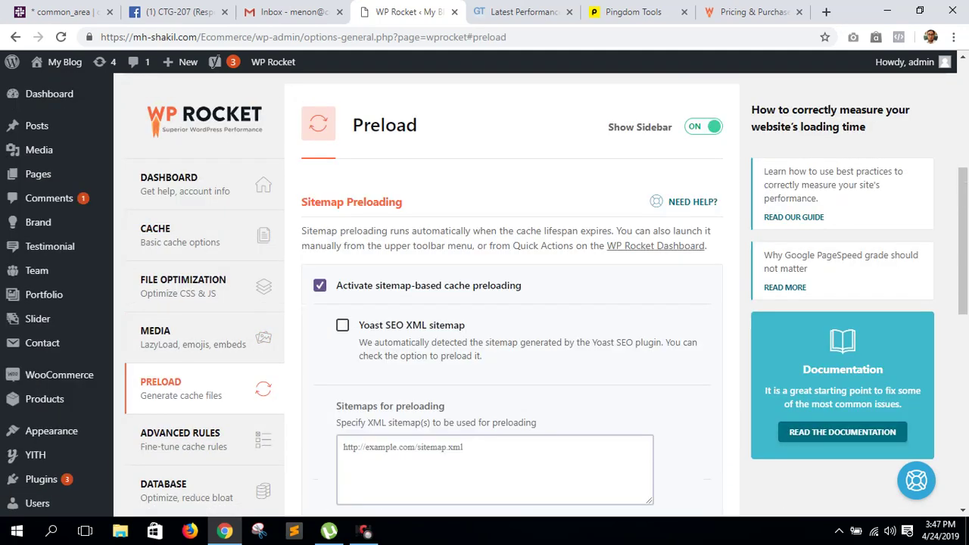
left_click(342, 325)
scroll(484, 295, "down", 6)
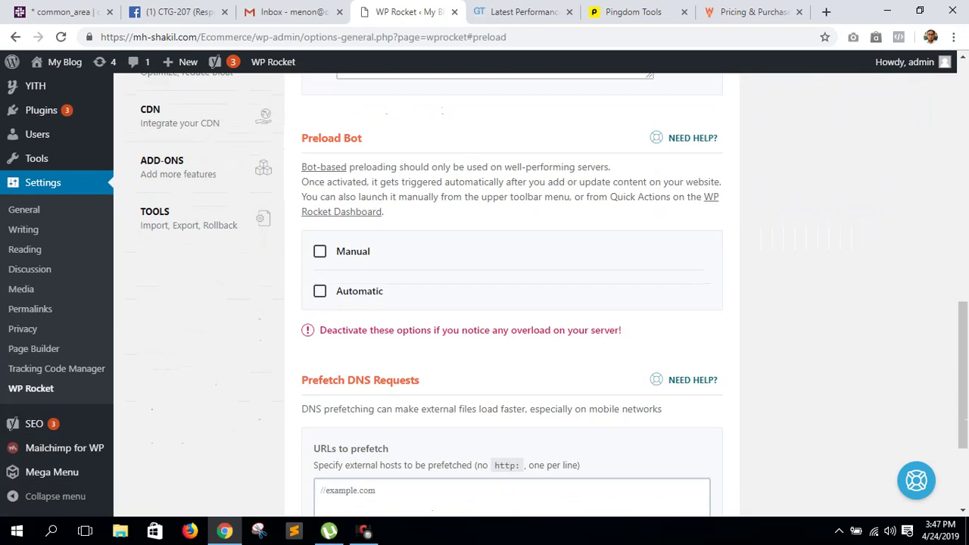
scroll(352, 422, "down", 2)
left_click(352, 421)
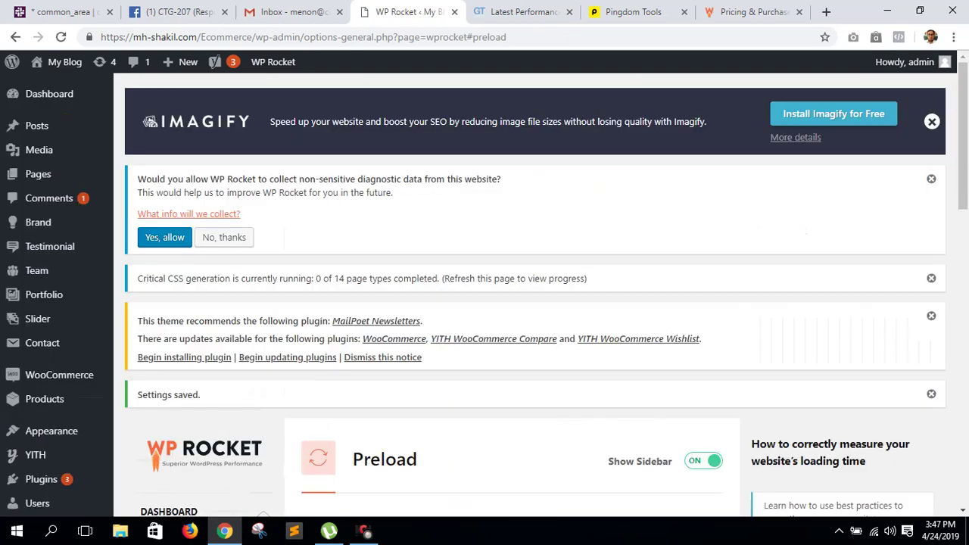
- In the Database tab, tick post revisions, auto drafts and trashed posts for cleanup
scroll(172, 272, "down", 3)
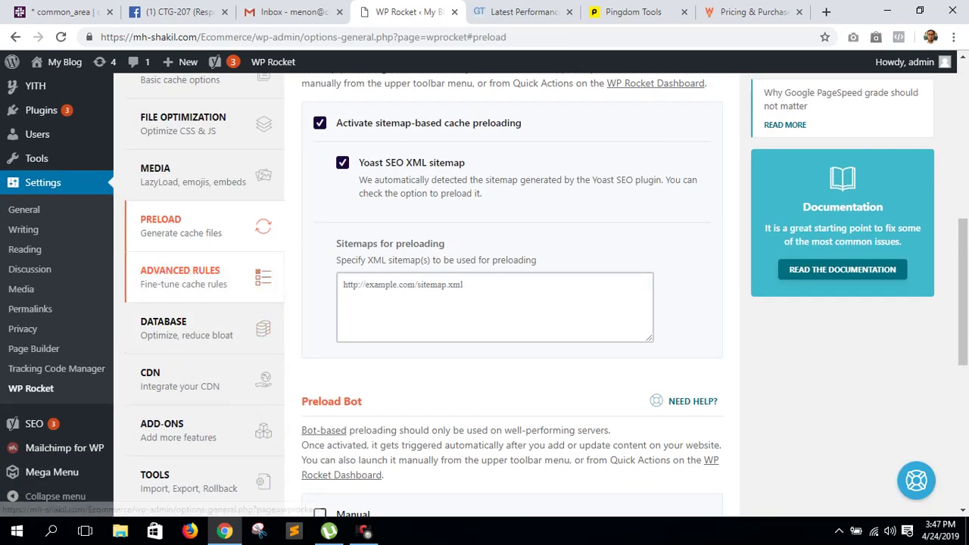
left_click(173, 273)
scroll(172, 318, "down", 4)
scroll(172, 318, "up", 2)
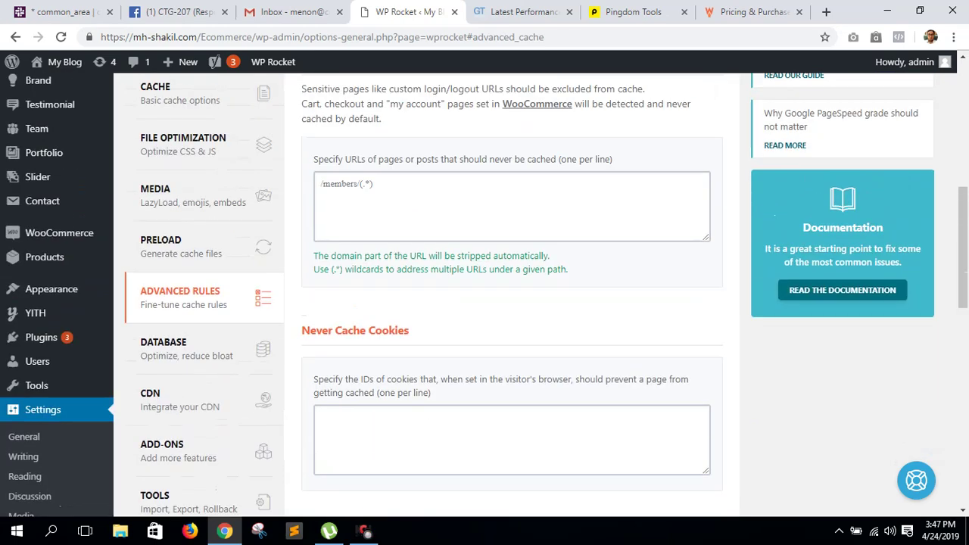
left_click(173, 348)
scroll(499, 303, "down", 1)
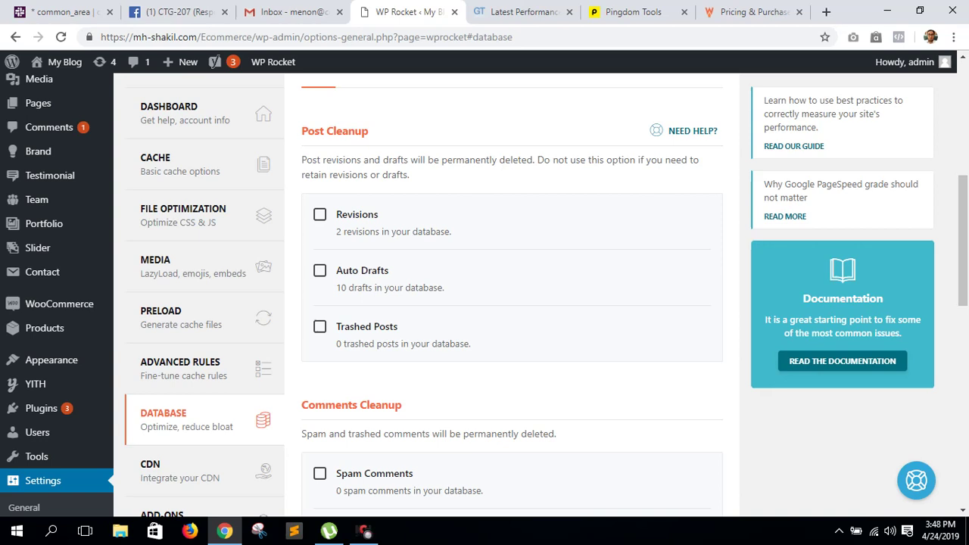
left_click(320, 214)
left_click(320, 270)
left_click(319, 326)
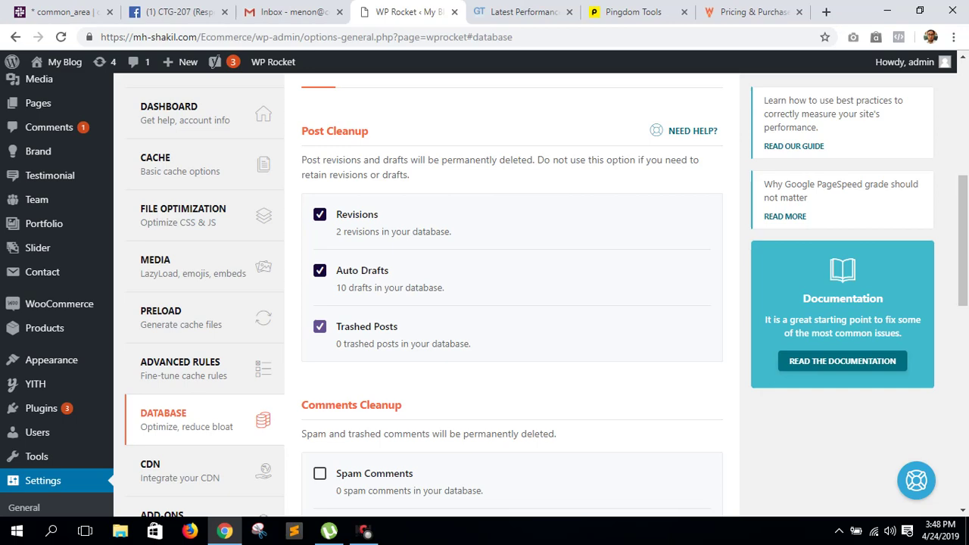
- Tick spam and trashed comments, expired and all transients, and table optimization, then run Optimize
scroll(512, 295, "down", 4)
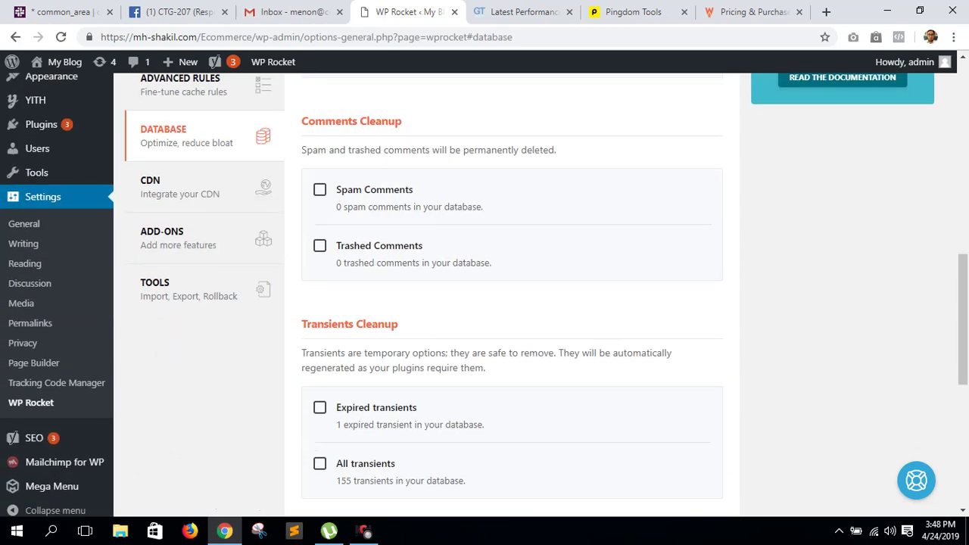
left_click(319, 189)
left_click(320, 246)
left_click(319, 408)
scroll(512, 296, "down", 2)
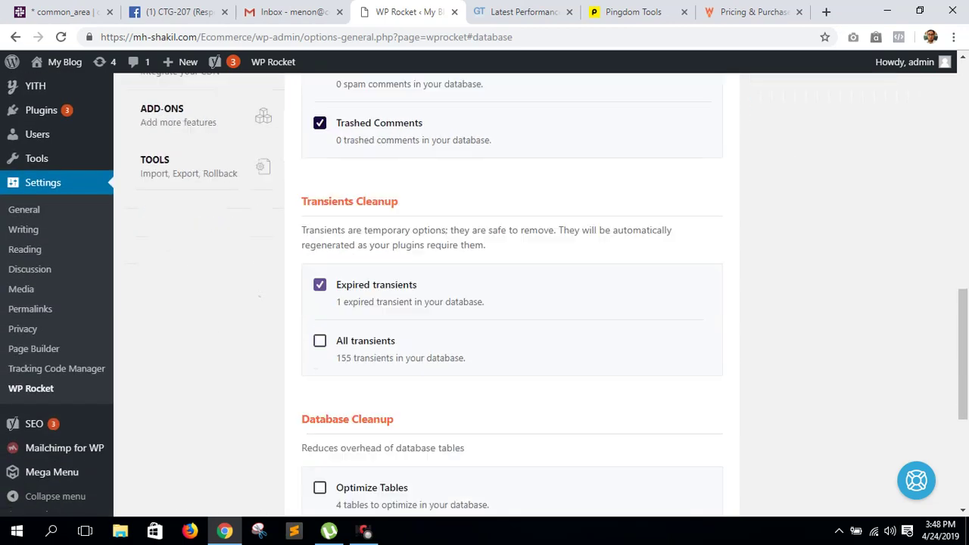
left_click(319, 321)
scroll(512, 295, "down", 2)
left_click(319, 326)
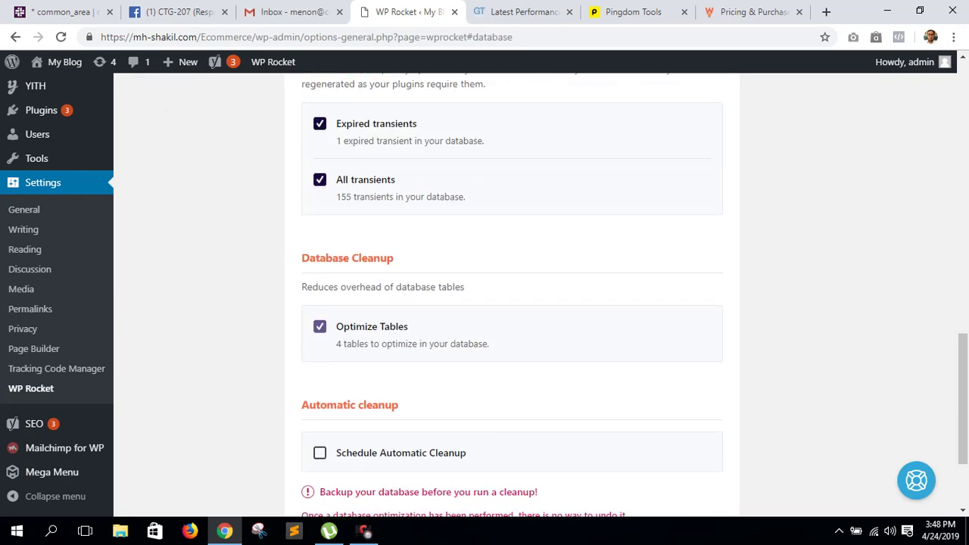
scroll(512, 295, "down", 2)
left_click(340, 401)
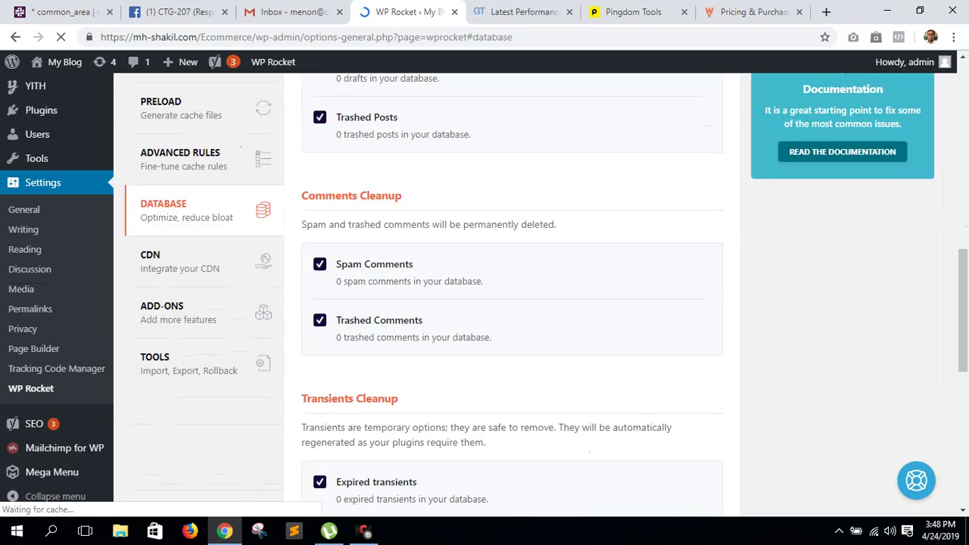
- Enable the Content Delivery Network in WP Rocket's CDN settings
left_click(180, 261)
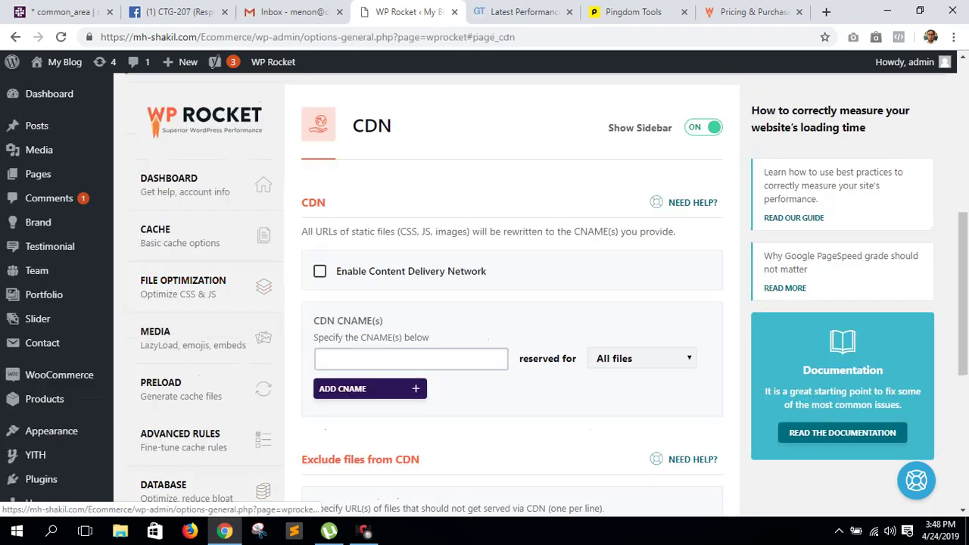
left_click(319, 271)
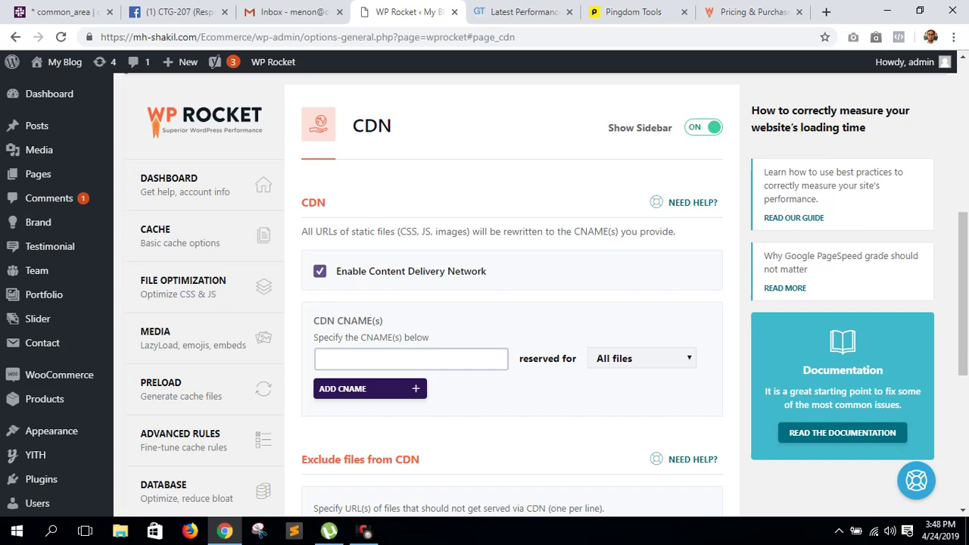
scroll(197, 389, "down", 3)
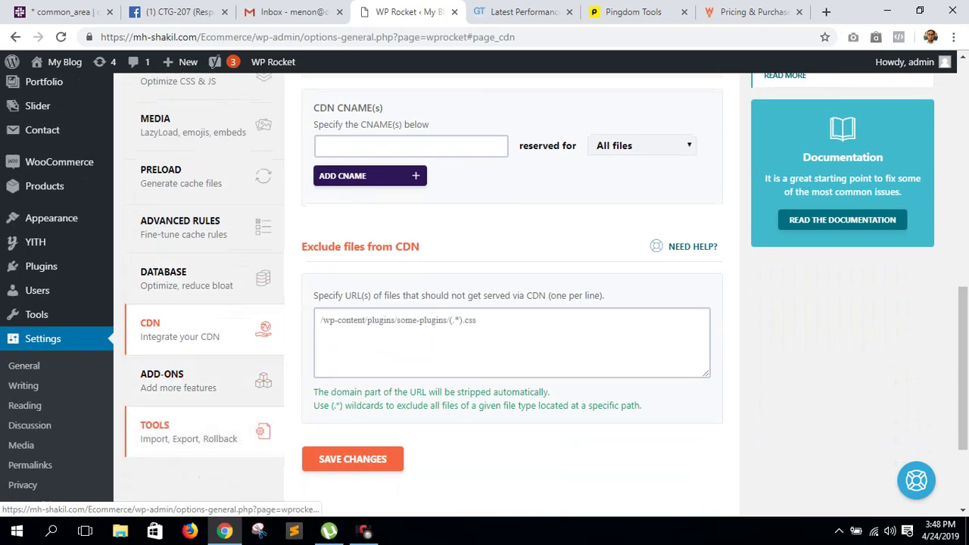
- Open WP Rocket's Tools page and regenerate critical path CSS from the admin-bar menu
left_click(189, 431)
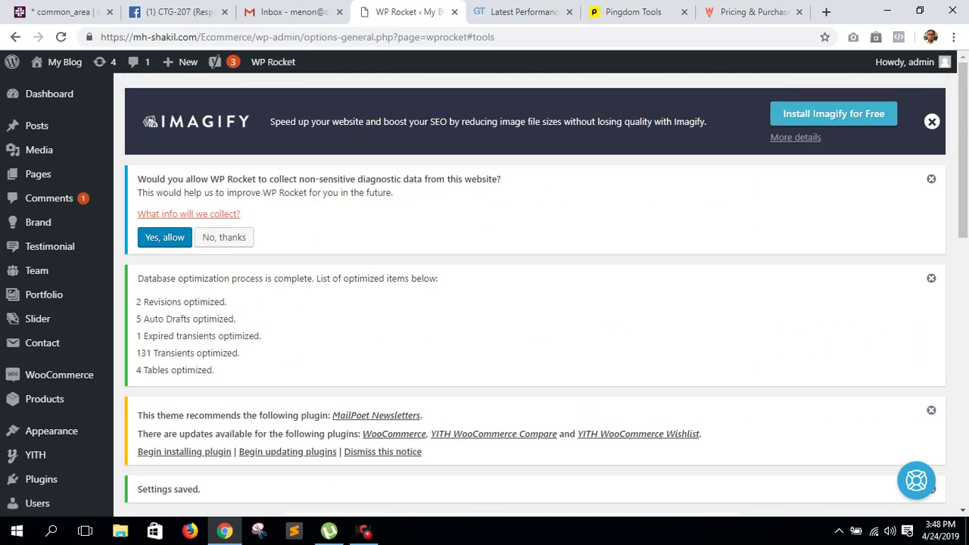
mouse_move(273, 61)
left_click(291, 125)
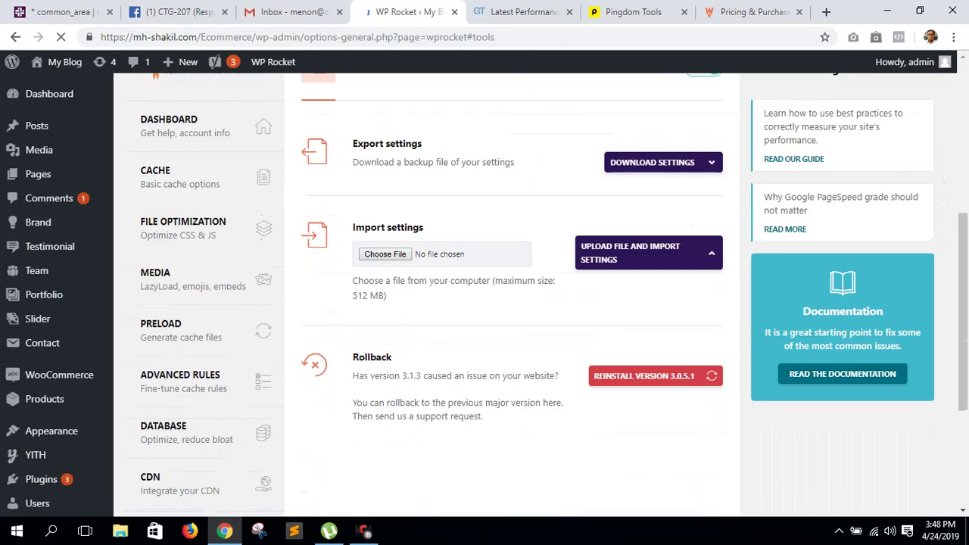
key("ctrl+Tab")
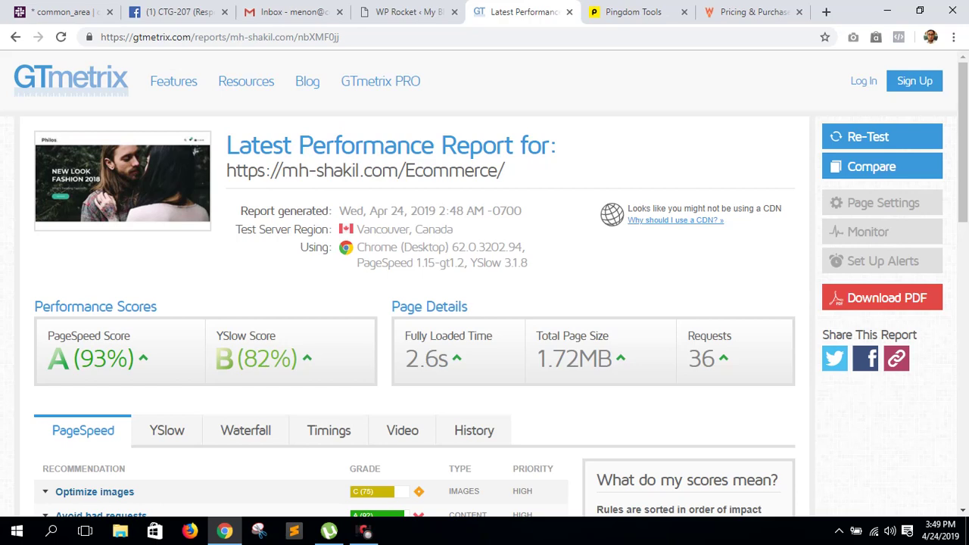
key("ctrl+shift+Tab")
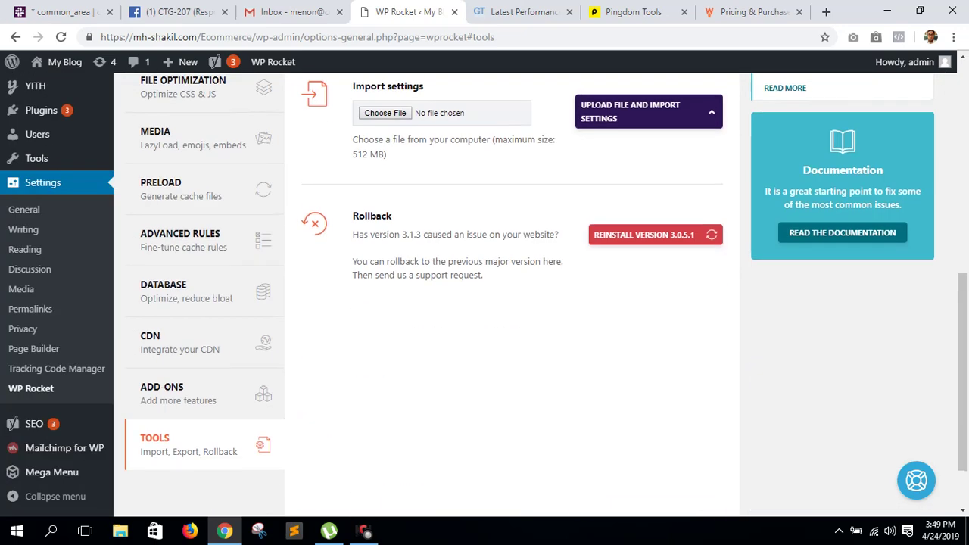
key("ctrl+9")
scroll(682, 288, "down", 3)
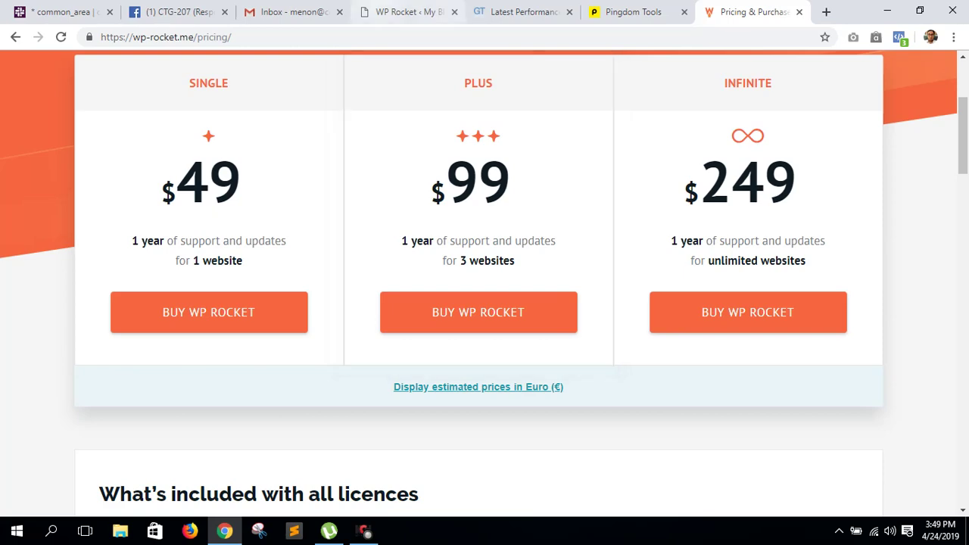
key("ctrl+4")
scroll(484, 288, "down", 4)
scroll(484, 287, "up", 5)
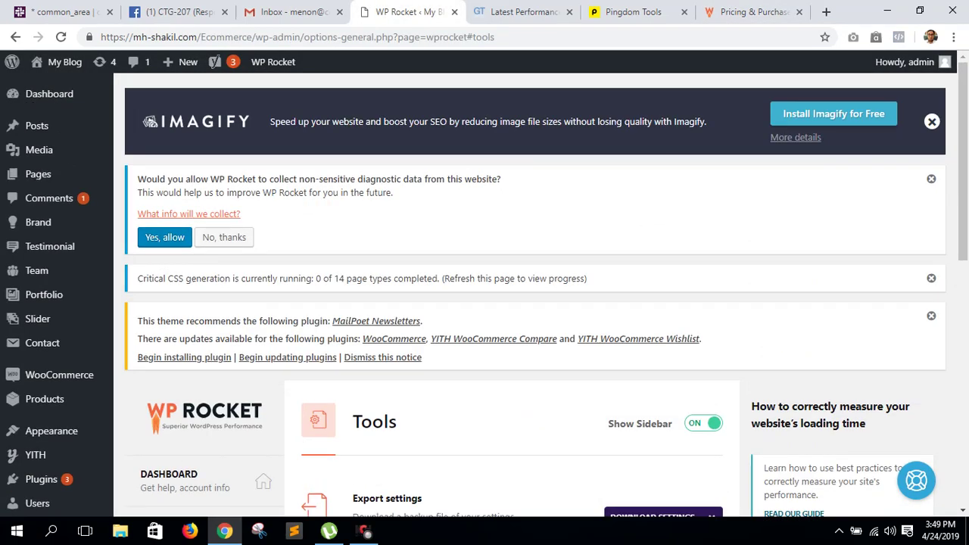
key("ctrl+Tab")
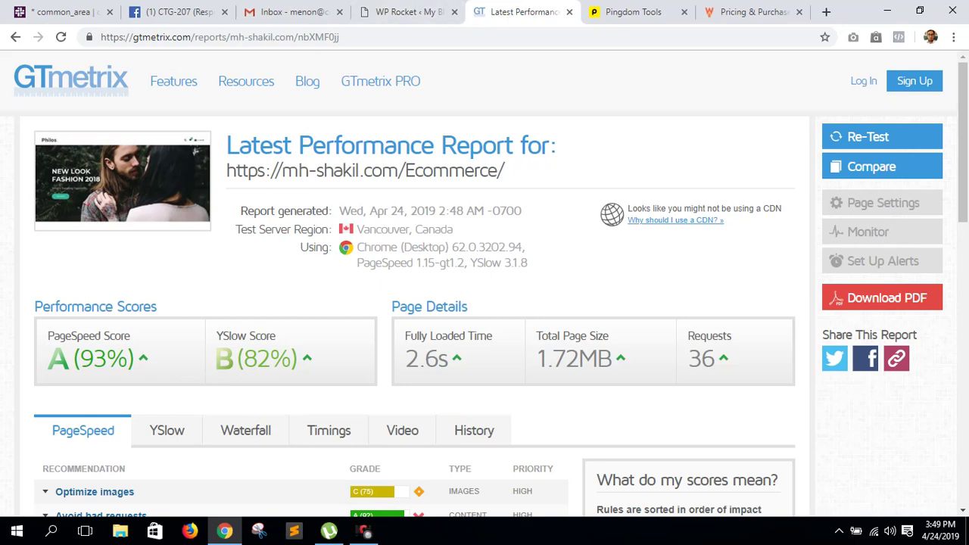
left_click(408, 13)
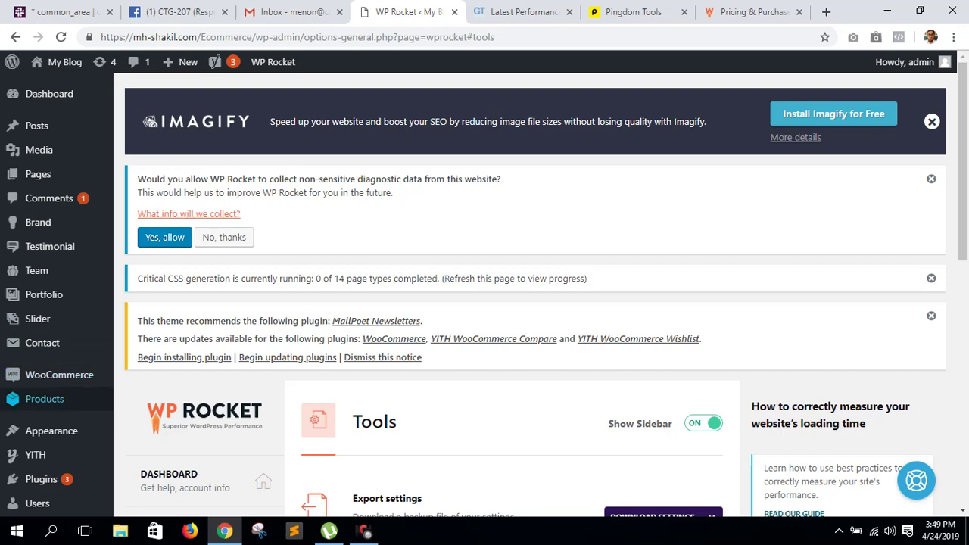
scroll(46, 398, "down", 3)
- Find Autoptimize under Plugins > Add New, install and activate it, then return to Plugins
mouse_move(41, 266)
left_click(143, 288)
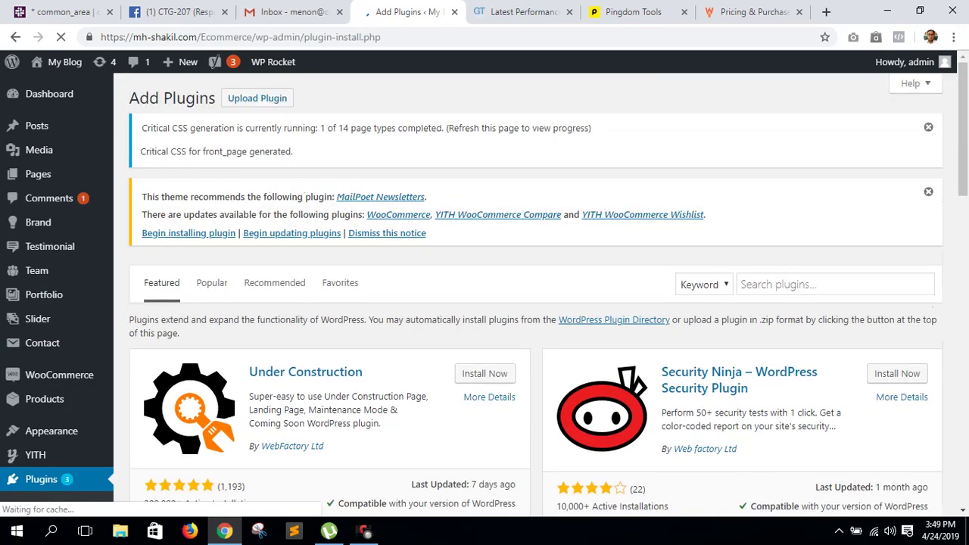
left_click(833, 283)
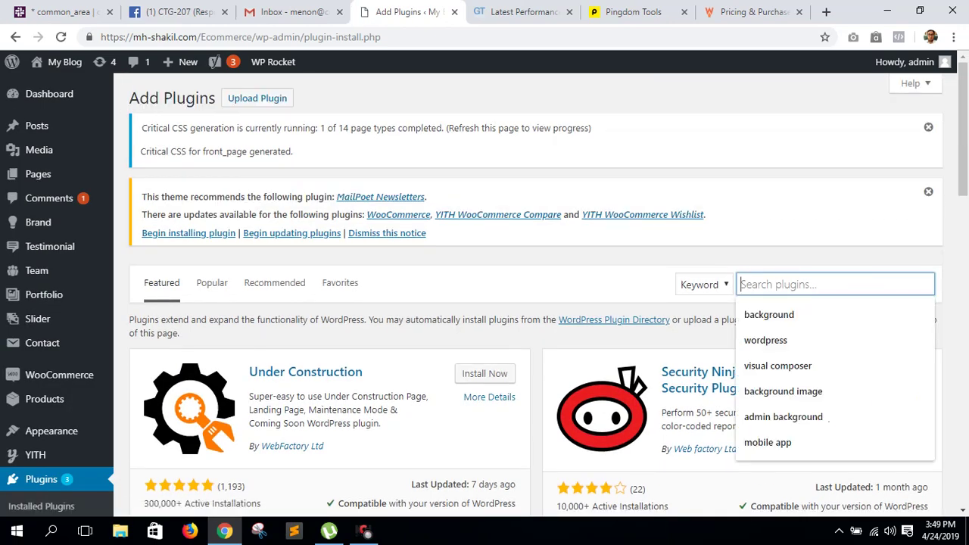
type("autoptimize")
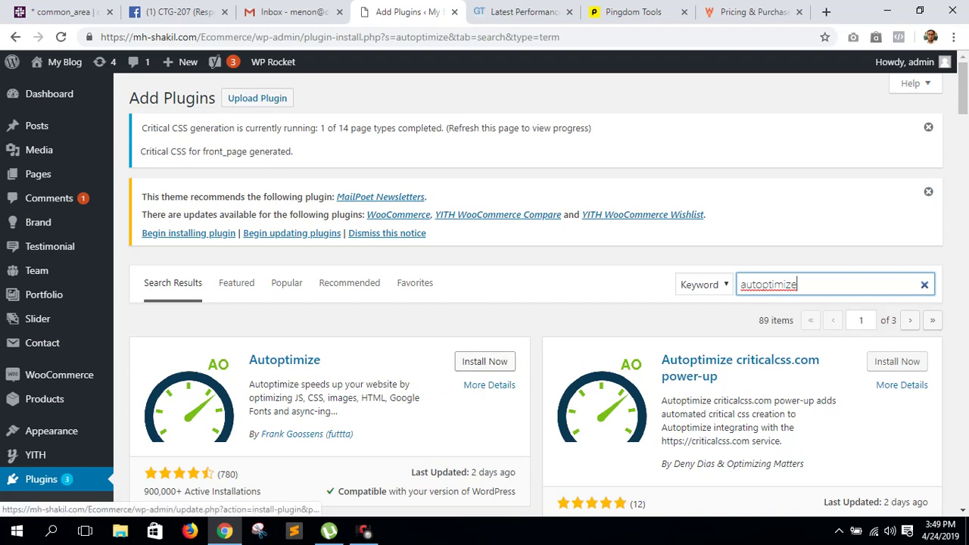
left_click(484, 361)
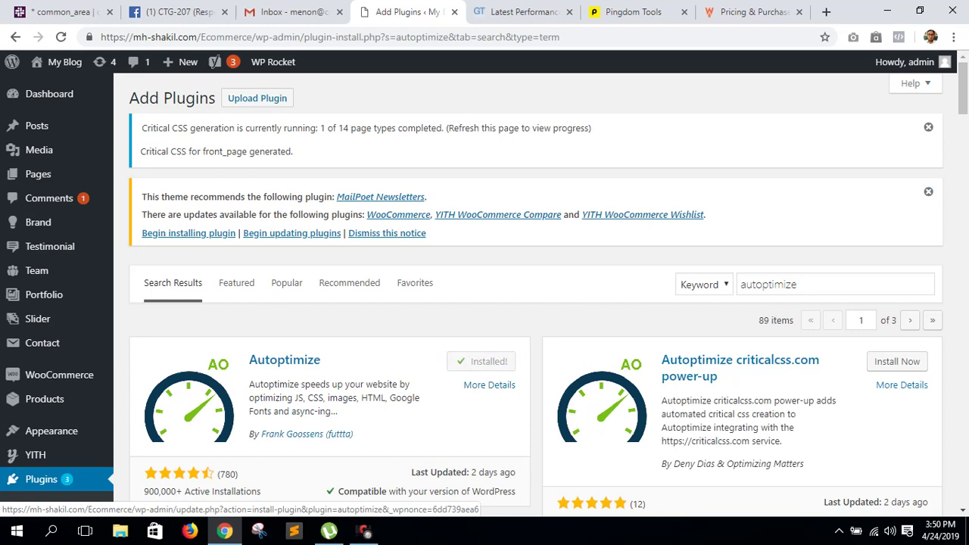
left_click(491, 362)
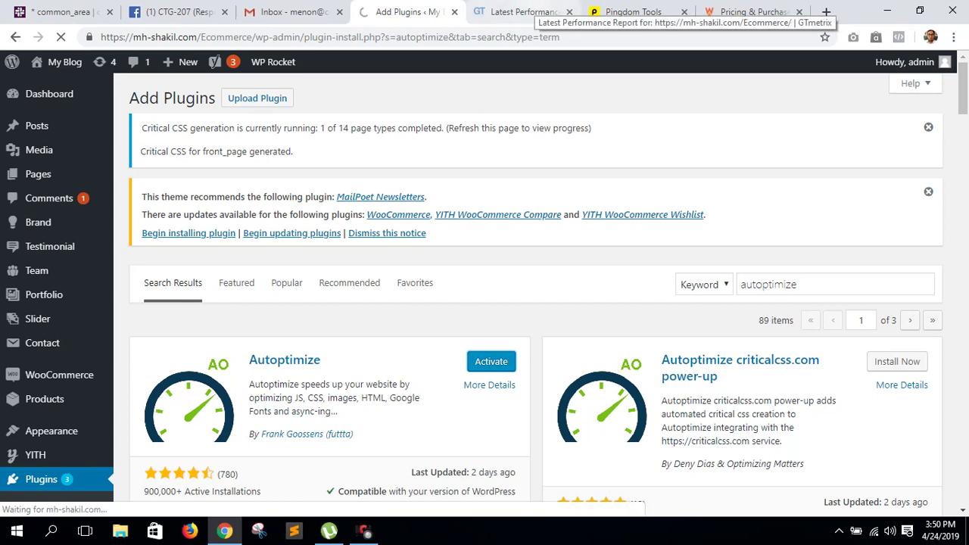
left_click(522, 11)
key("ctrl+shift+Tab")
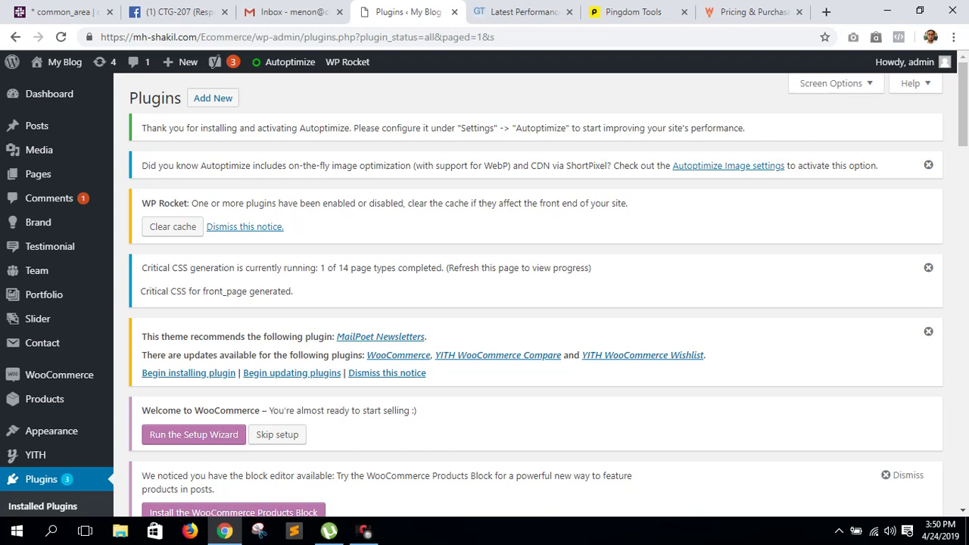
- Open WP Rocket's File Optimization settings from the admin bar, review them, and reload the page
mouse_move(347, 62)
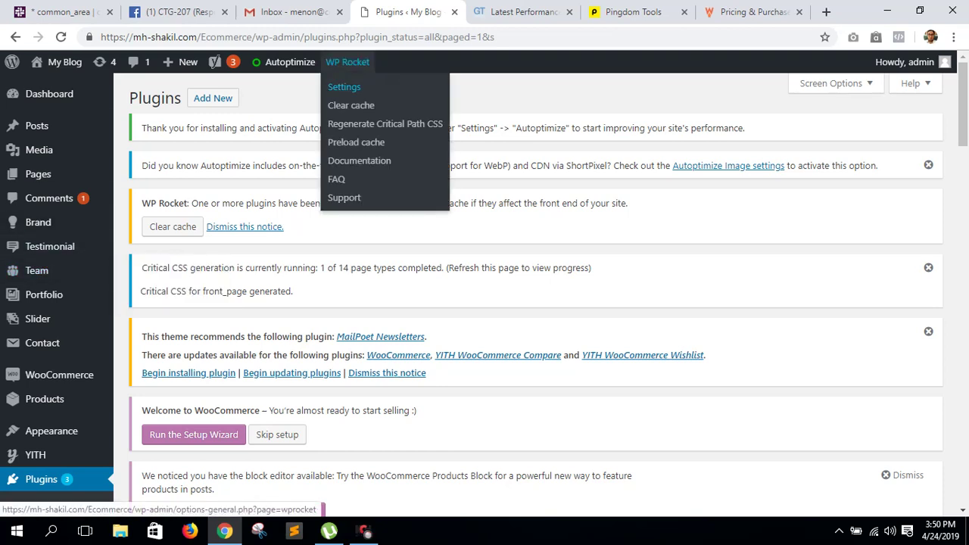
left_click(344, 86)
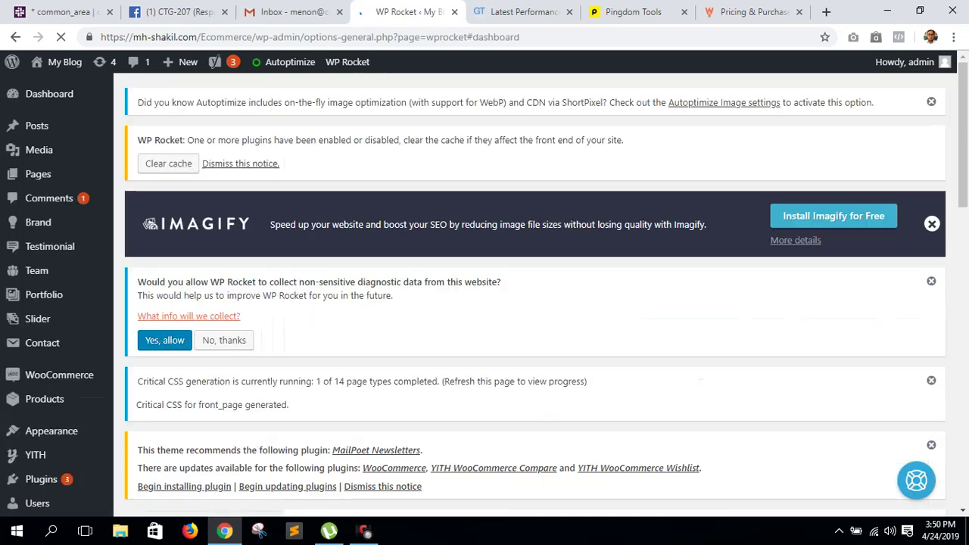
scroll(530, 303, "down", 8)
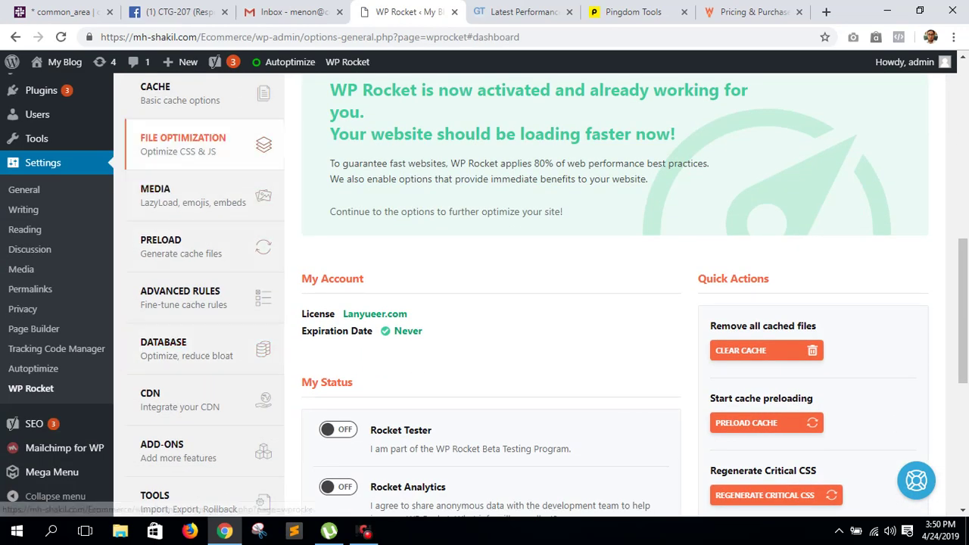
left_click(182, 144)
scroll(485, 303, "down", 15)
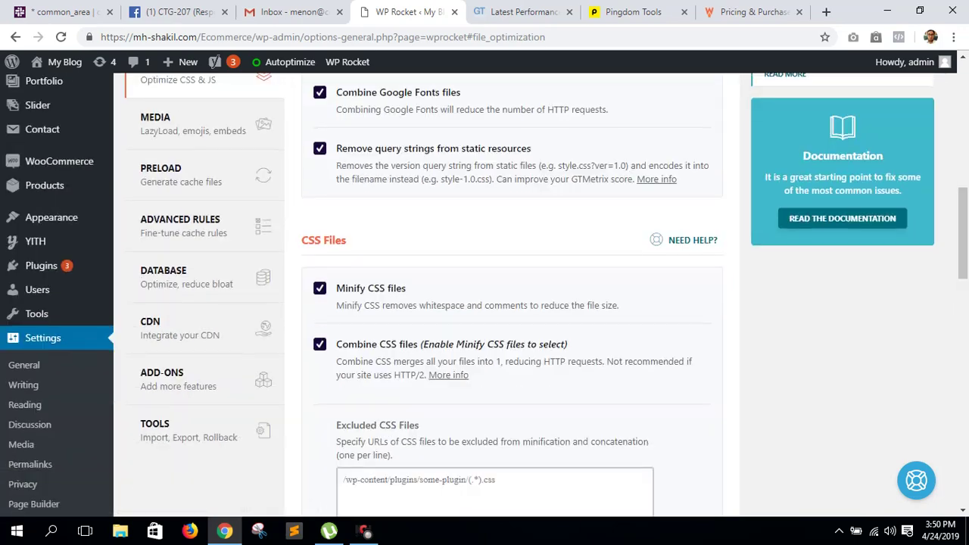
scroll(485, 303, "down", 4)
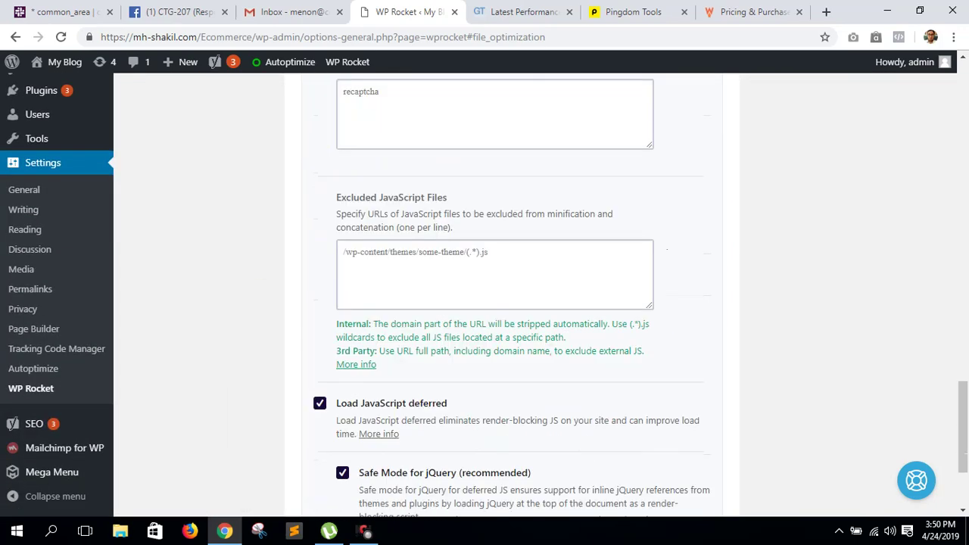
scroll(484, 303, "up", 7)
key("F5")
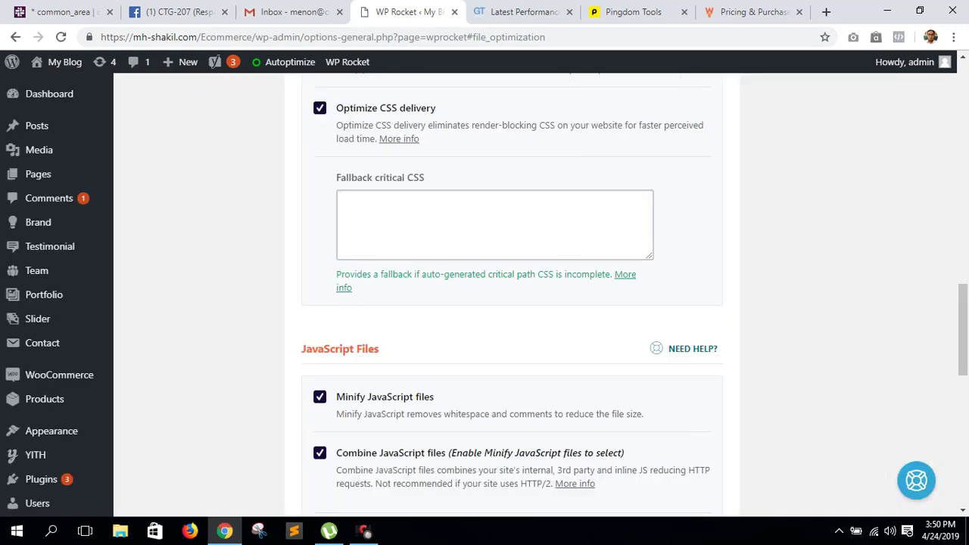
scroll(204, 186, "up", 10)
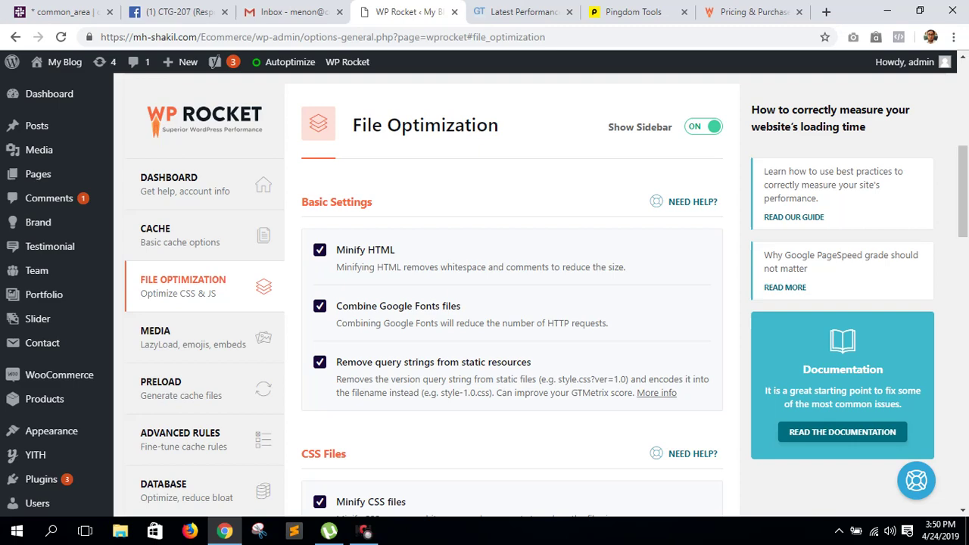
- Check the GTmetrix report tab, glance back at WP Rocket settings, then return to GTmetrix
left_click(523, 11)
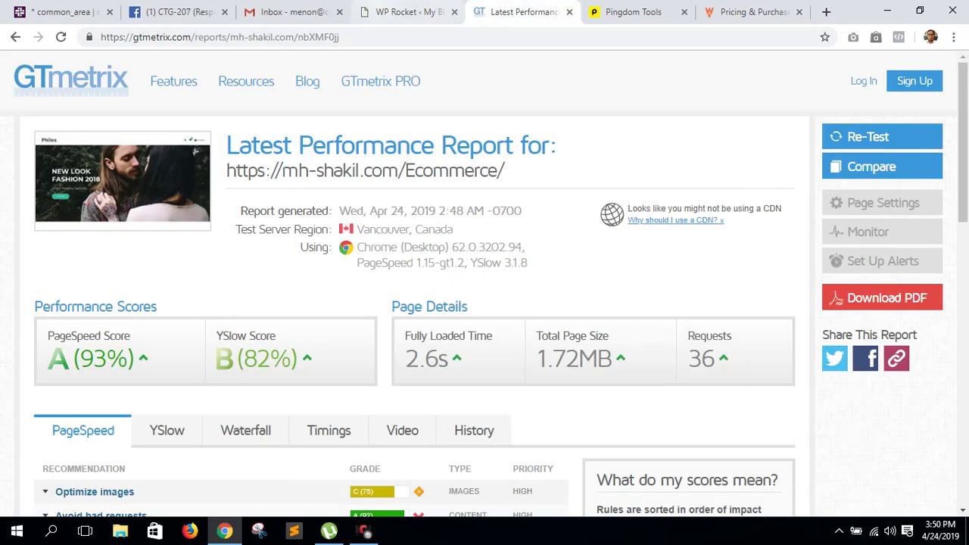
left_click(408, 11)
mouse_move(35, 455)
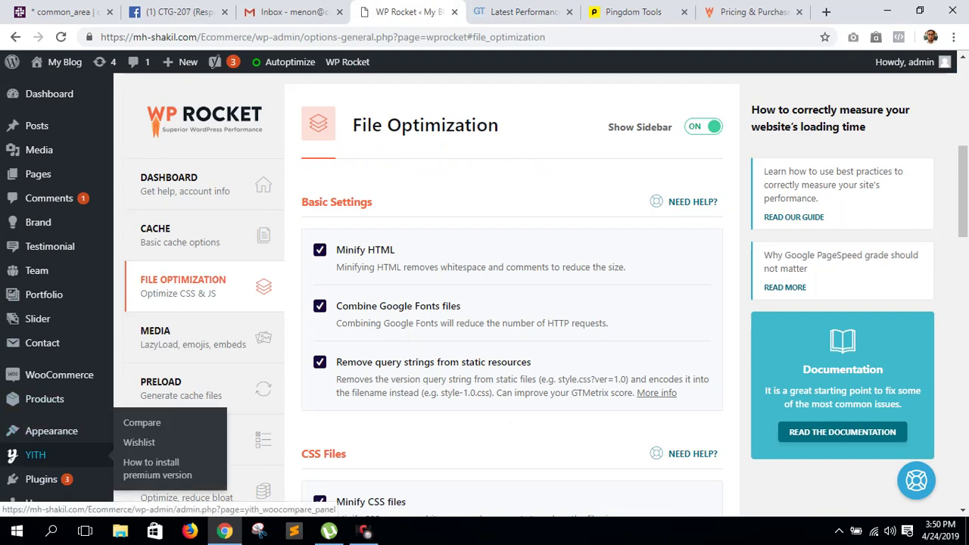
key("ctrl+Tab")
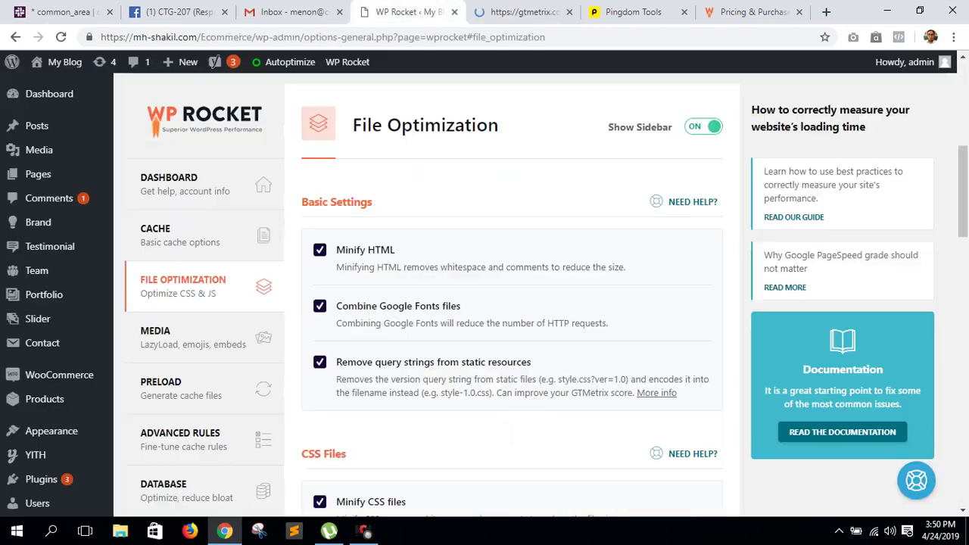
- Wait for the GTmetrix re-test to show PageSpeed A (93%), YSlow B (82%) and 3.2s load
left_click(409, 11)
key("ctrl+Tab")
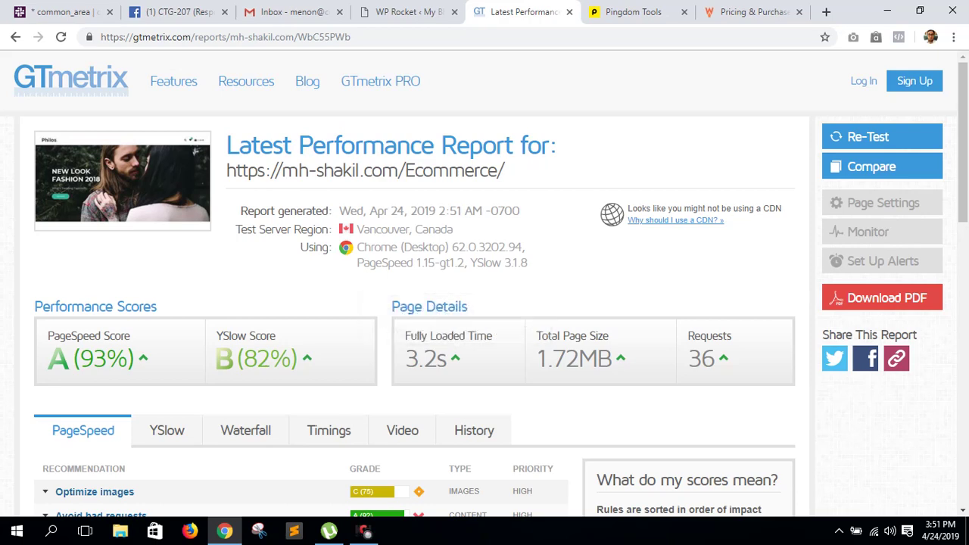
- Expand Optimize images and open bg_5.jpg, logo_black.png and payment_logos.png in new tabs
scroll(485, 284, "down", 3)
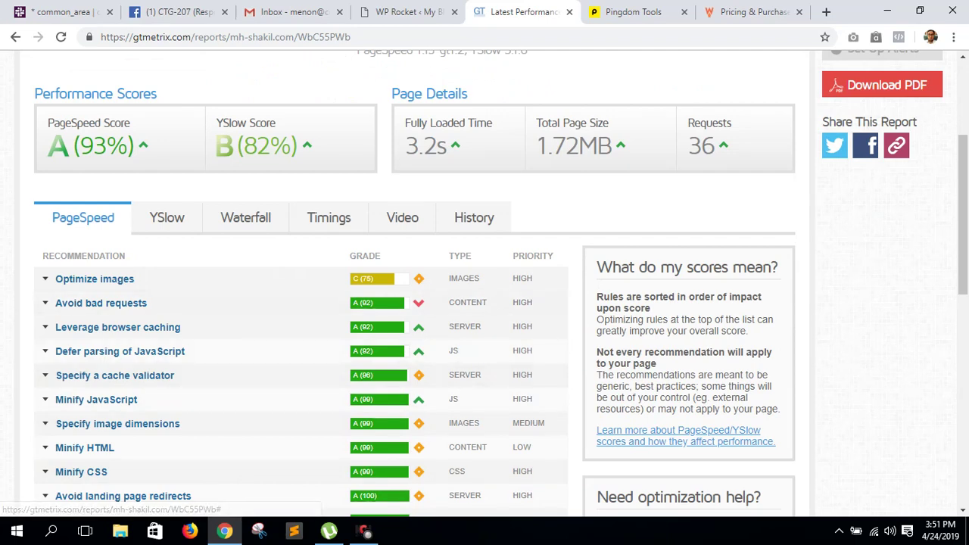
left_click(342, 280)
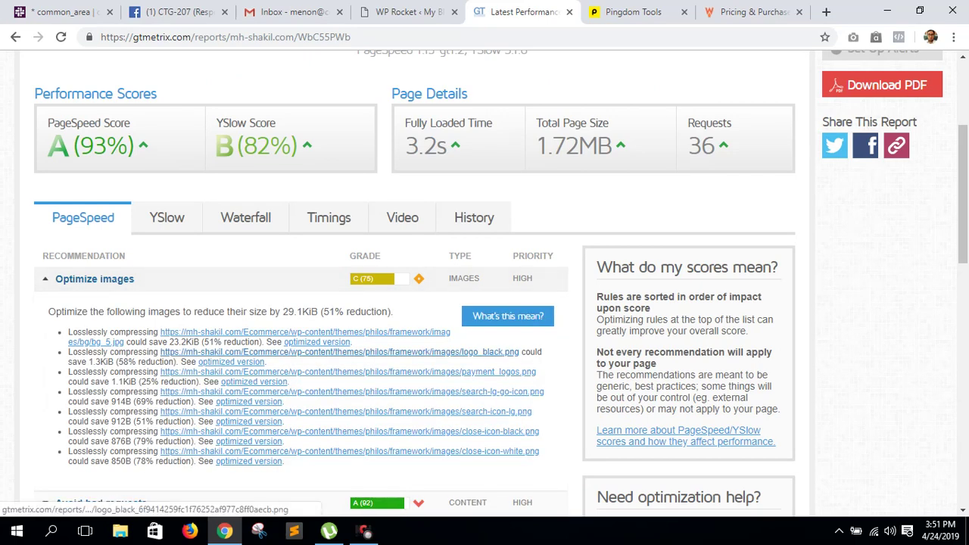
right_click(338, 333)
left_click(393, 341)
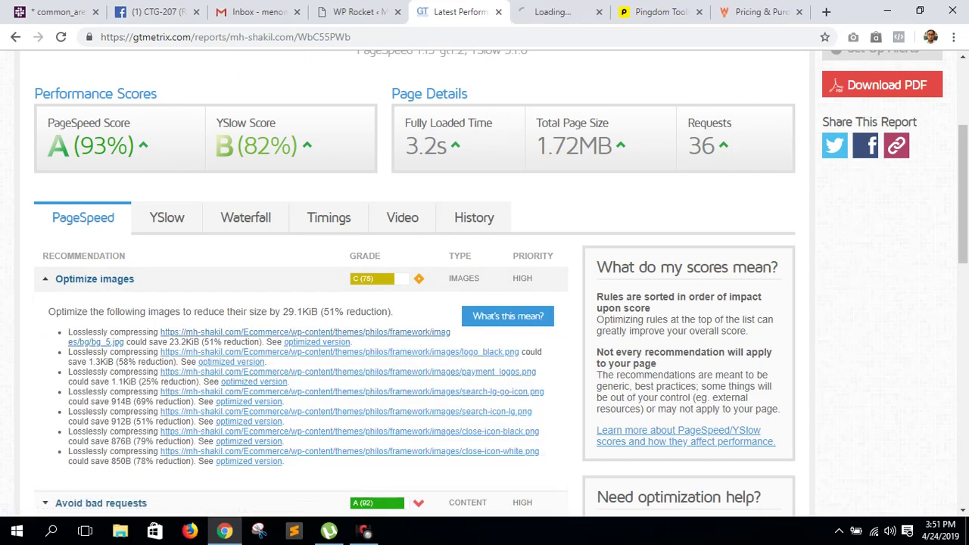
right_click(236, 353)
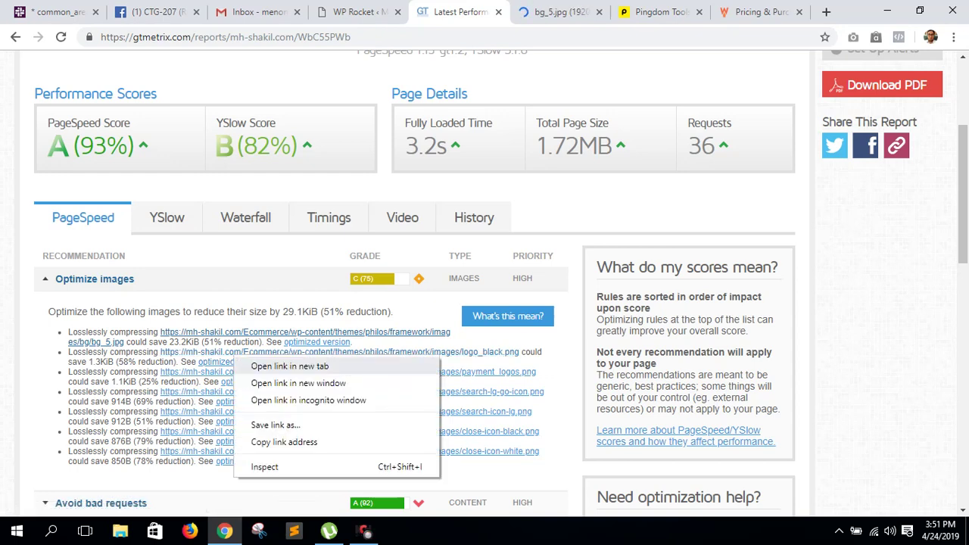
left_click(280, 364)
right_click(247, 372)
left_click(284, 381)
- Review the image tabs, close bg_5.jpg, and highlight its 23.2KiB saving in GTmetrix
key("ctrl+Tab")
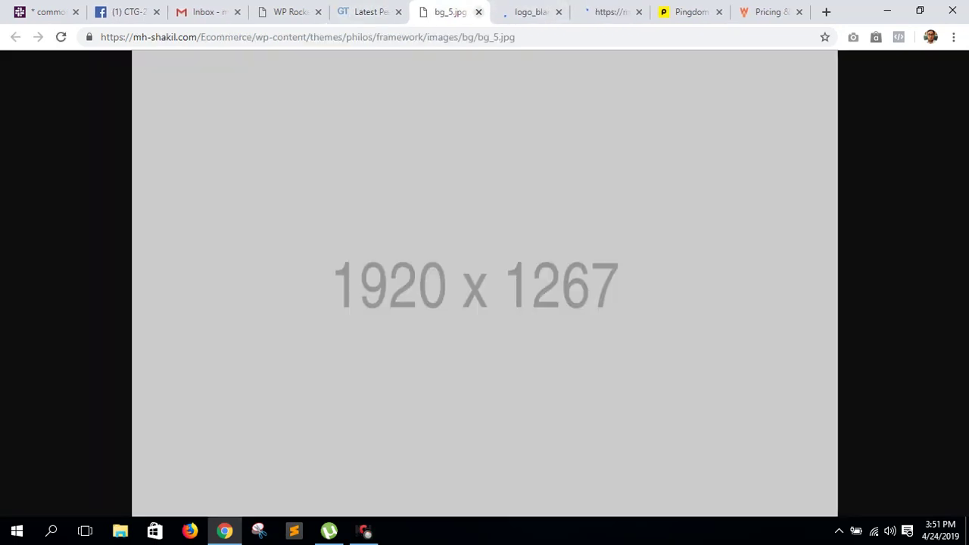
key("ctrl+w")
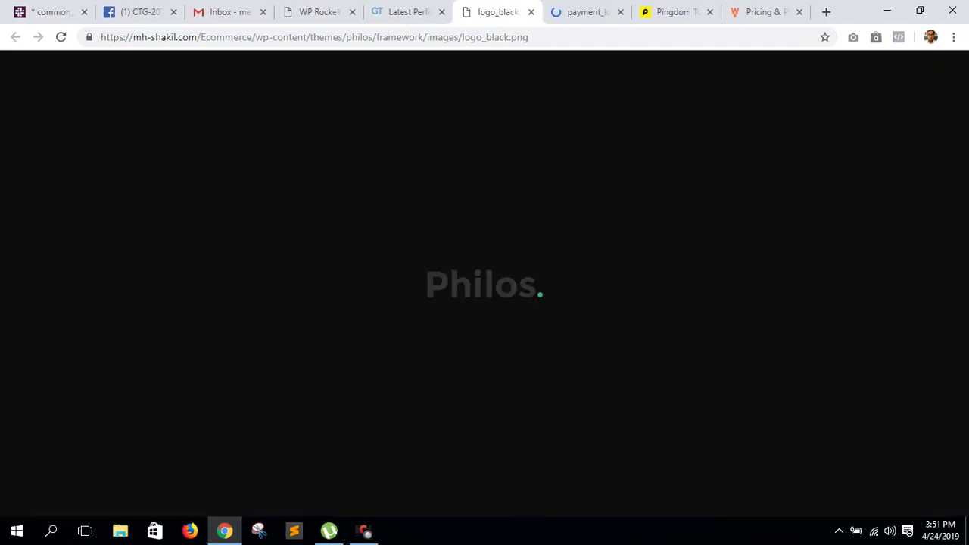
key("ctrl+Tab")
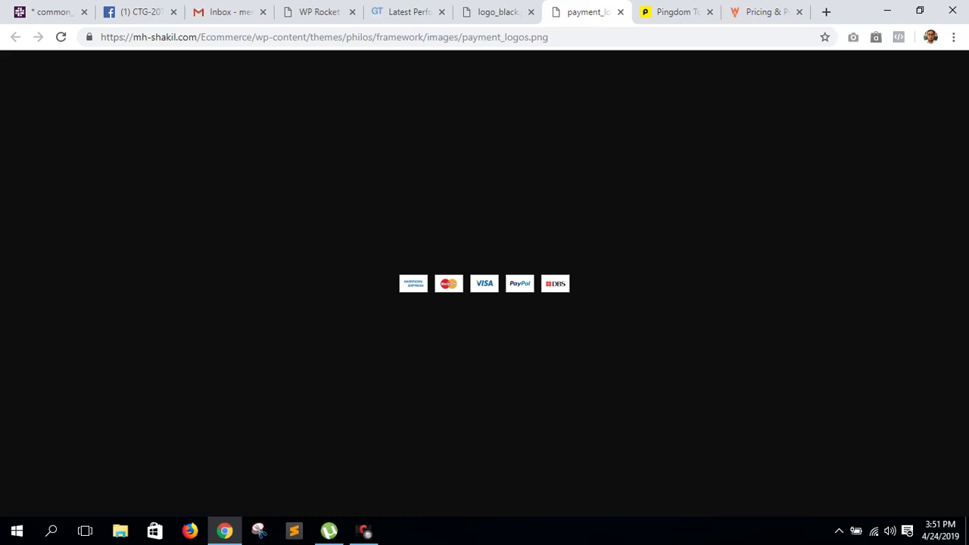
left_click(410, 13)
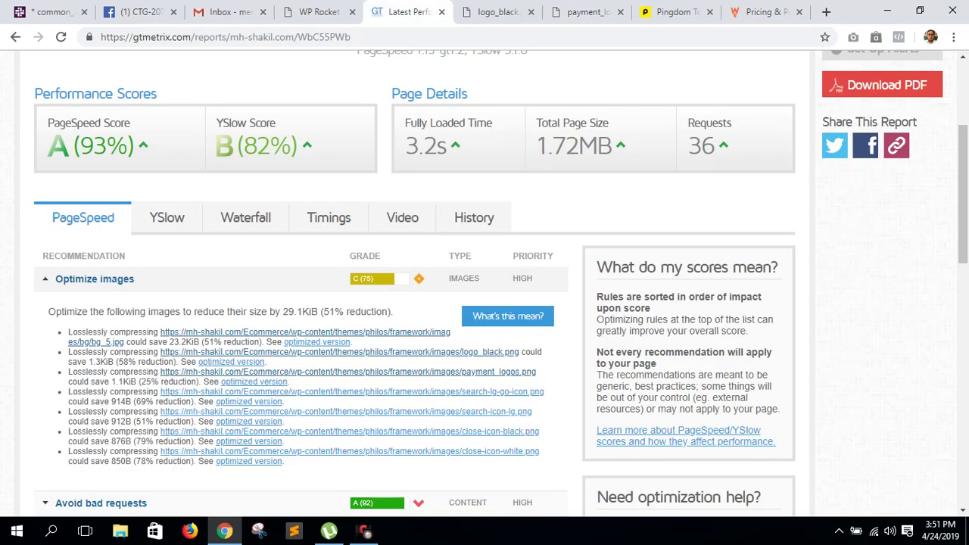
left_click_drag(170, 343, 193, 342)
- Open tinypng.com in a new tab
left_click(826, 12)
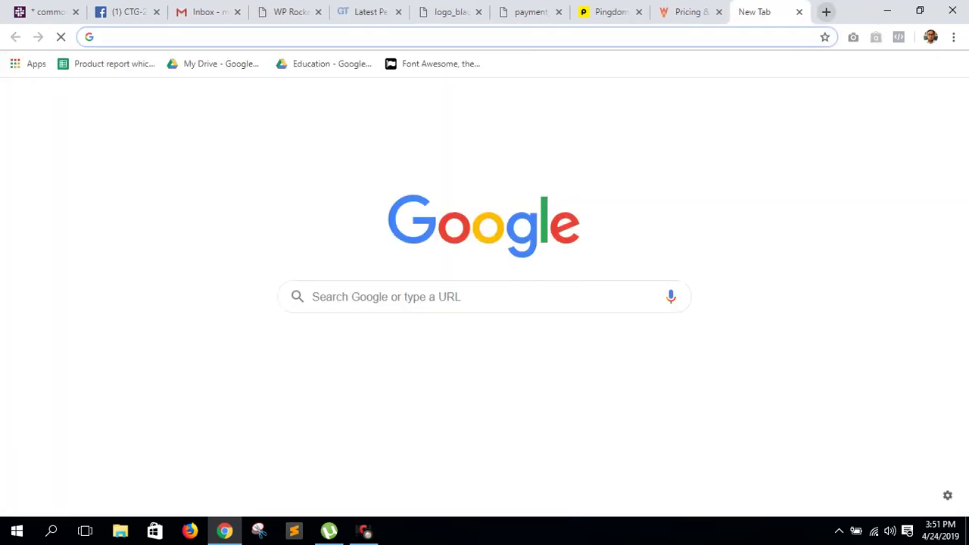
type("tiny")
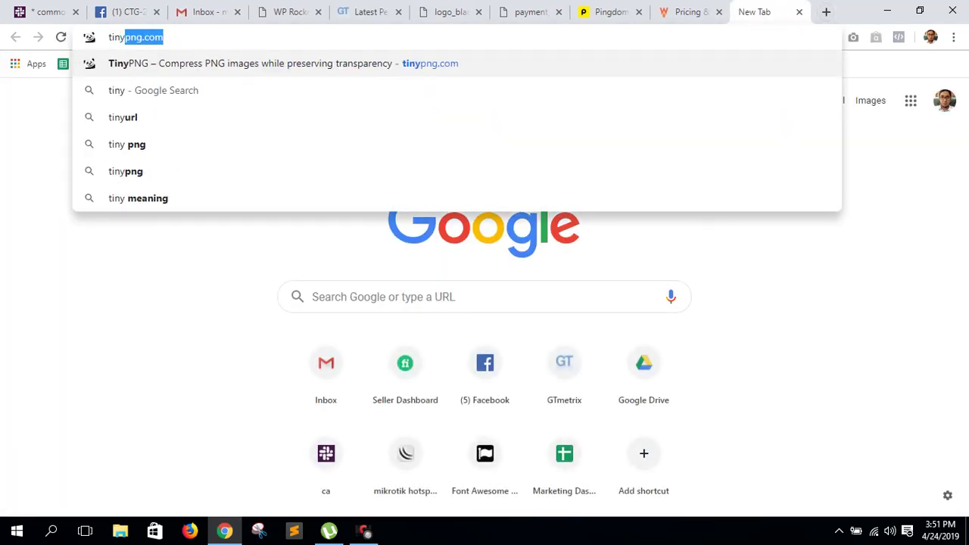
key("Return")
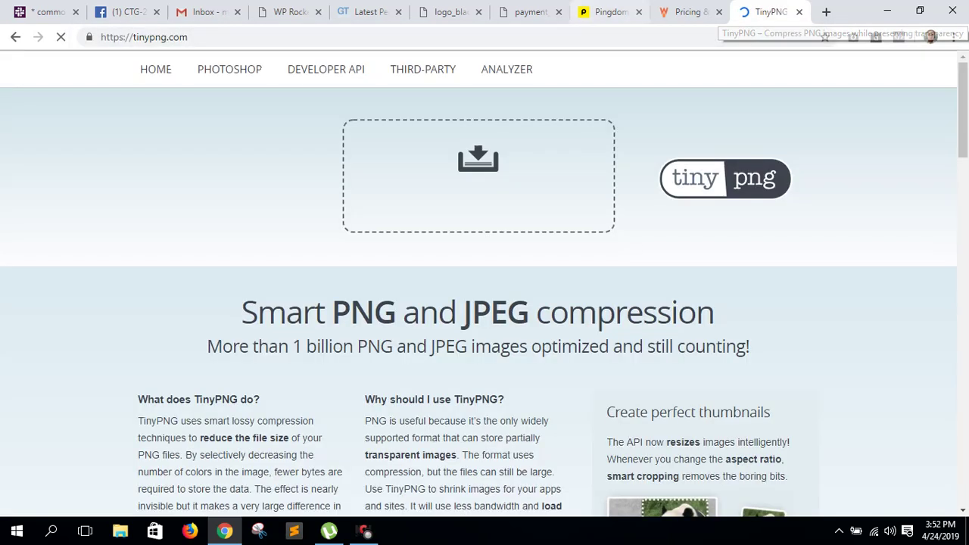
- Save the payment_logos.png image from its tab to disk
left_click(530, 11)
left_click(452, 12)
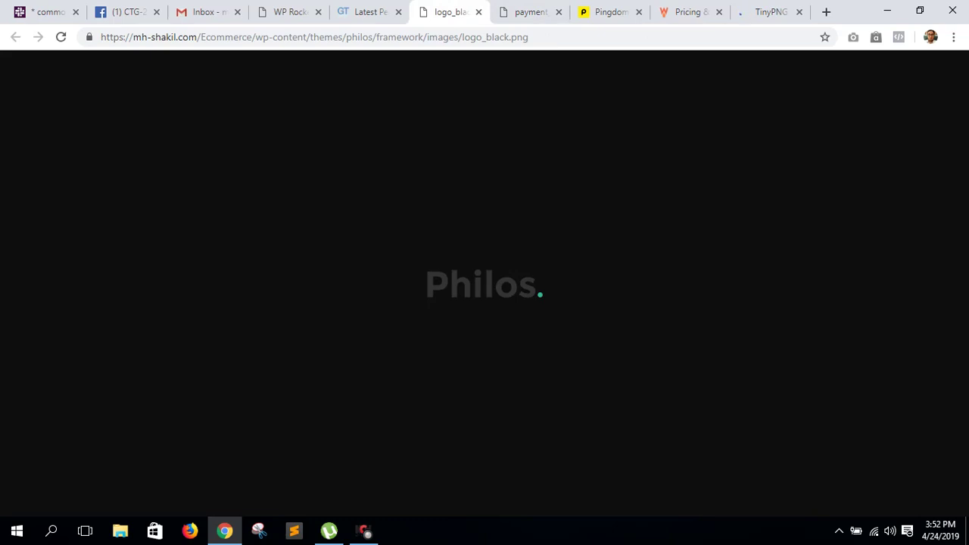
right_click(454, 221)
left_click(530, 11)
right_click(471, 197)
key("Escape")
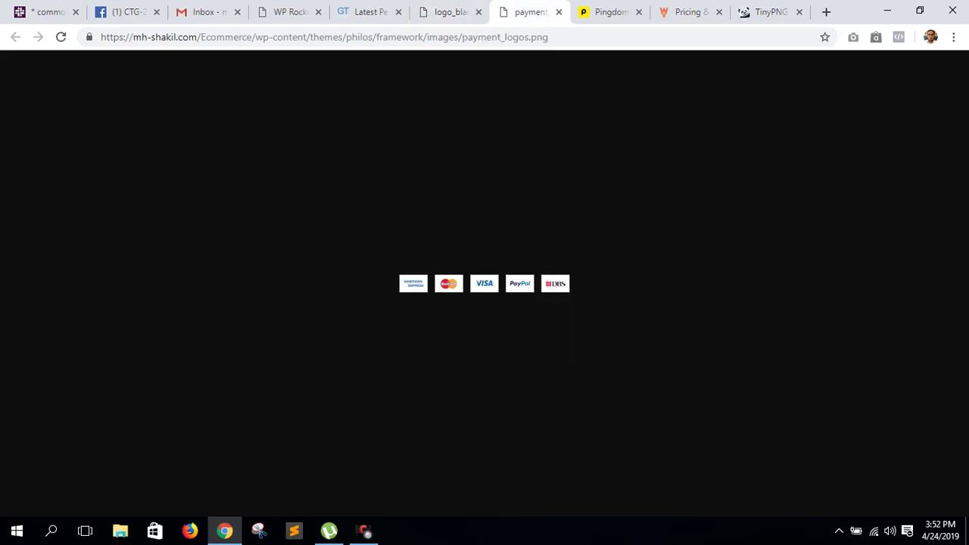
key("ctrl+s")
key("Return")
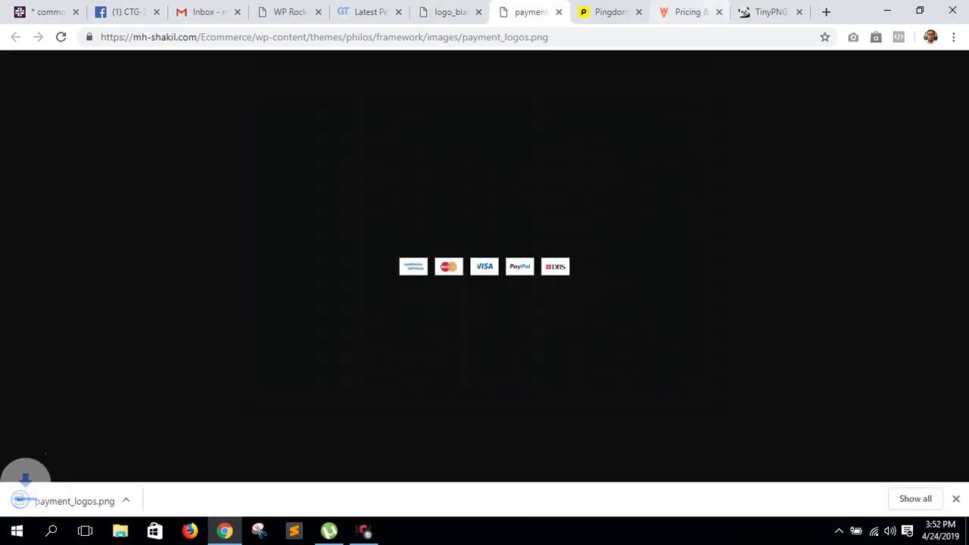
- Compress payment_logos.png in TinyPNG from 4.5 KB to 2.0 KB, a 55% saving
left_click(765, 12)
left_click_drag(74, 501, 427, 211)
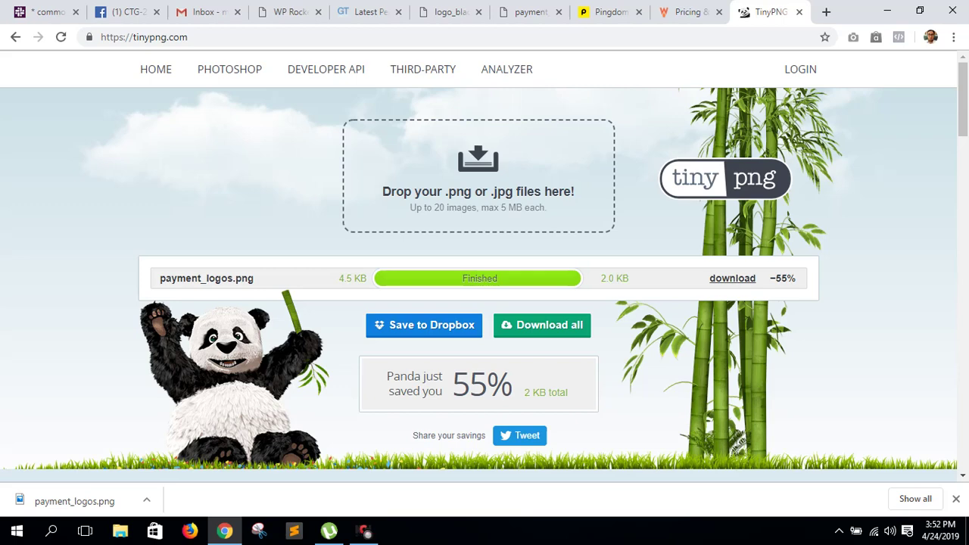
left_click(369, 11)
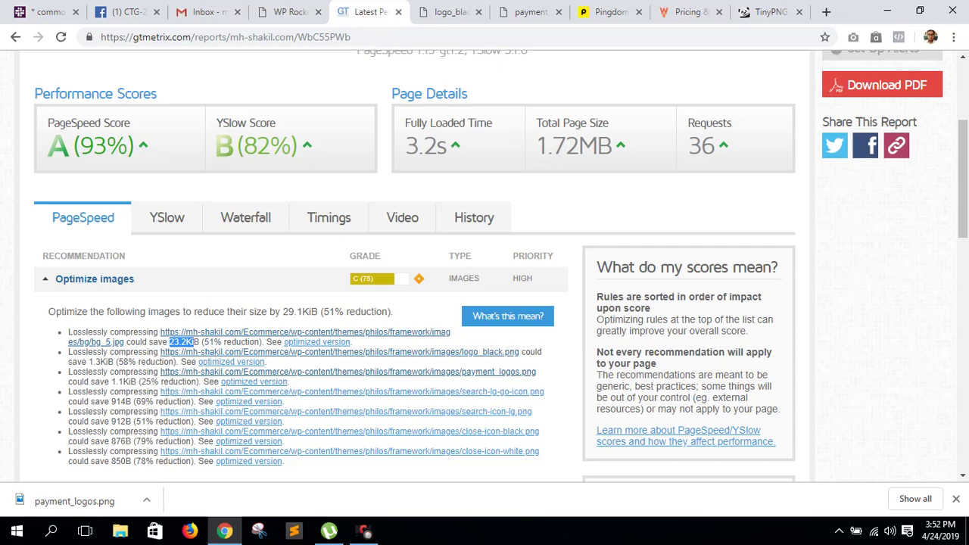
left_click(769, 11)
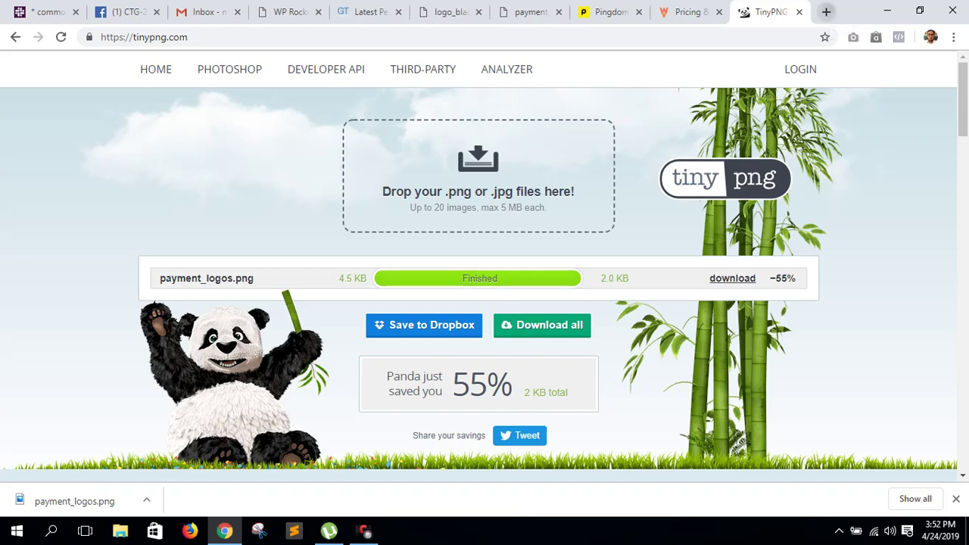
left_click(826, 12)
left_click(700, 12)
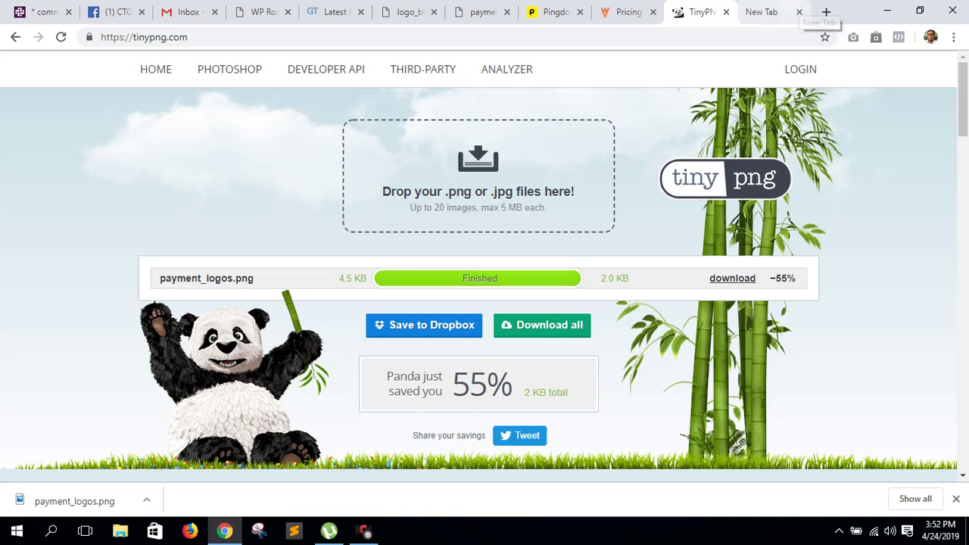
- Compare Optimizilla at imagecompressor.com with the TinyPNG result, then close both tabs
left_click(780, 11)
type("image")
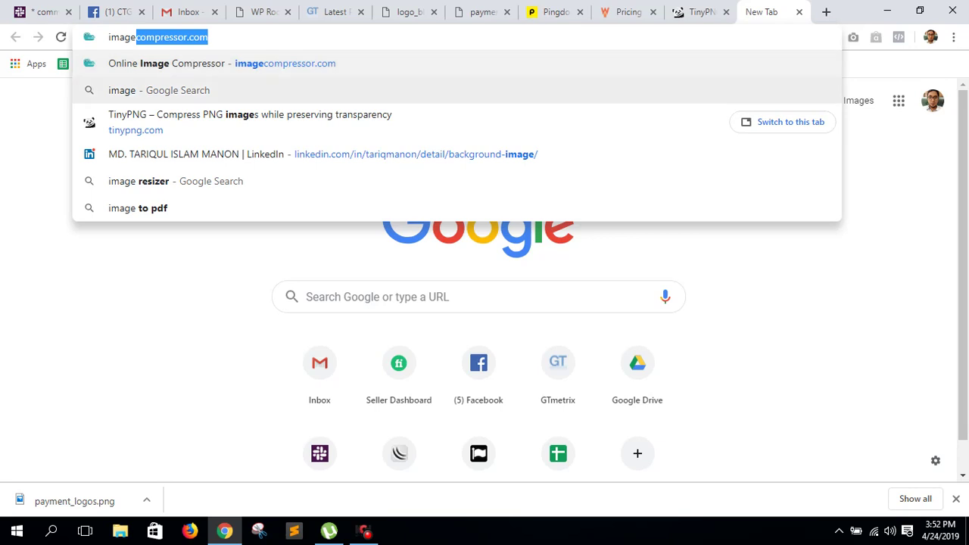
key("Return")
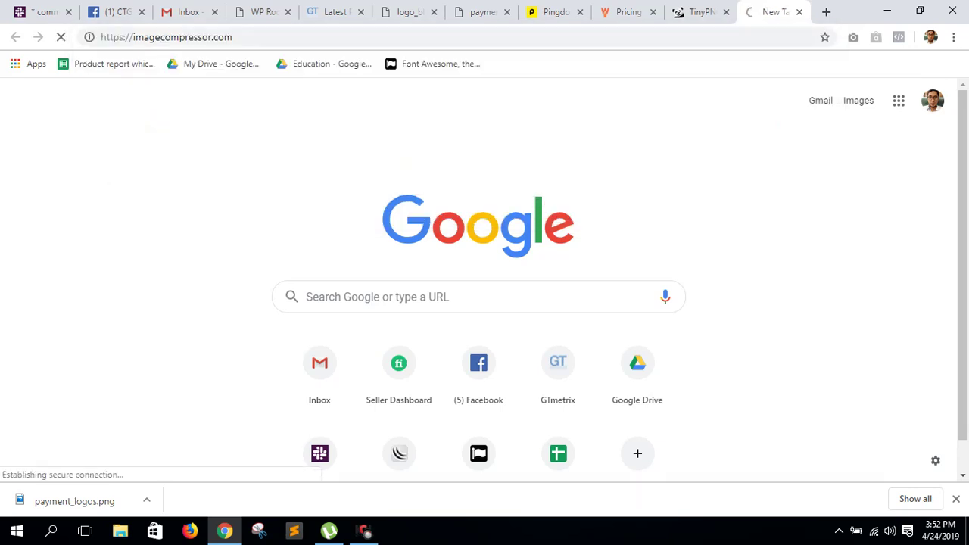
left_click(700, 11)
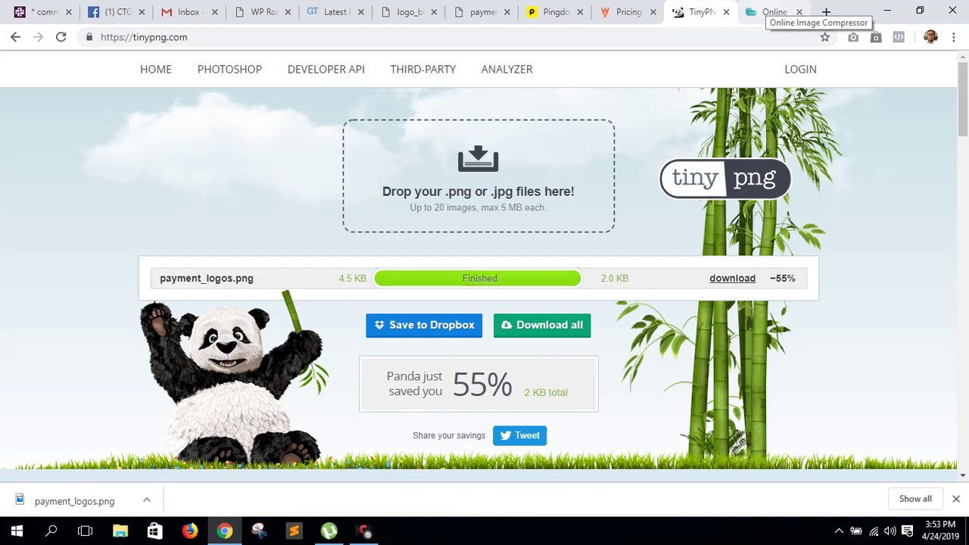
left_click(768, 12)
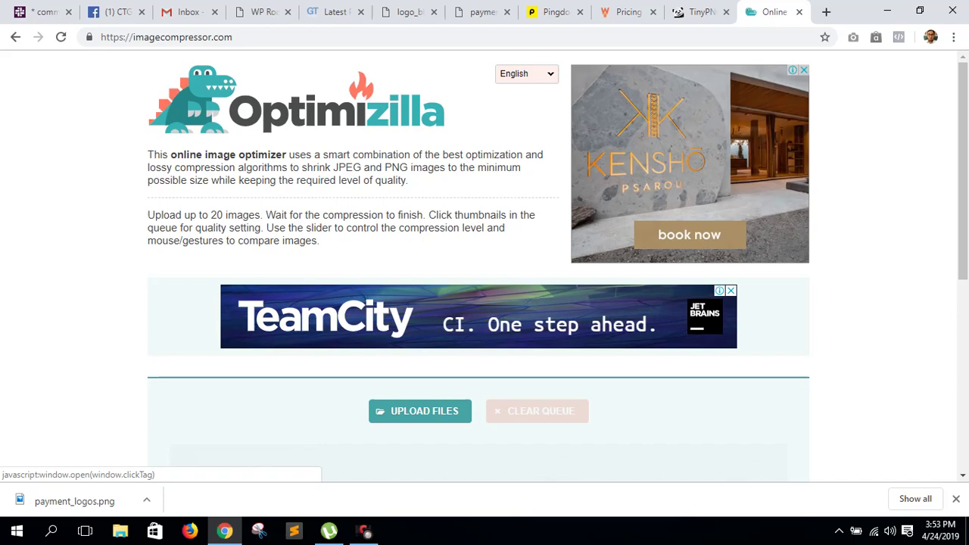
key("ctrl+w")
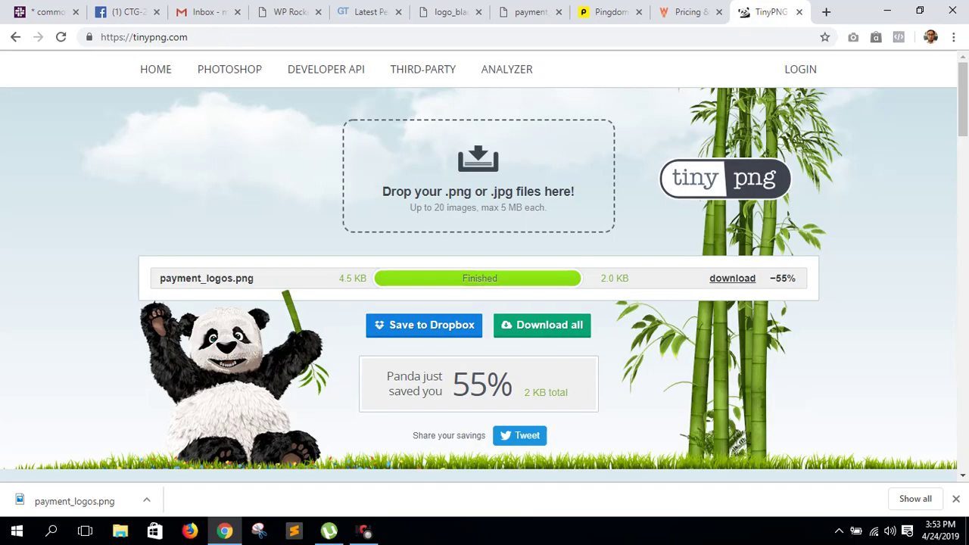
left_click(799, 12)
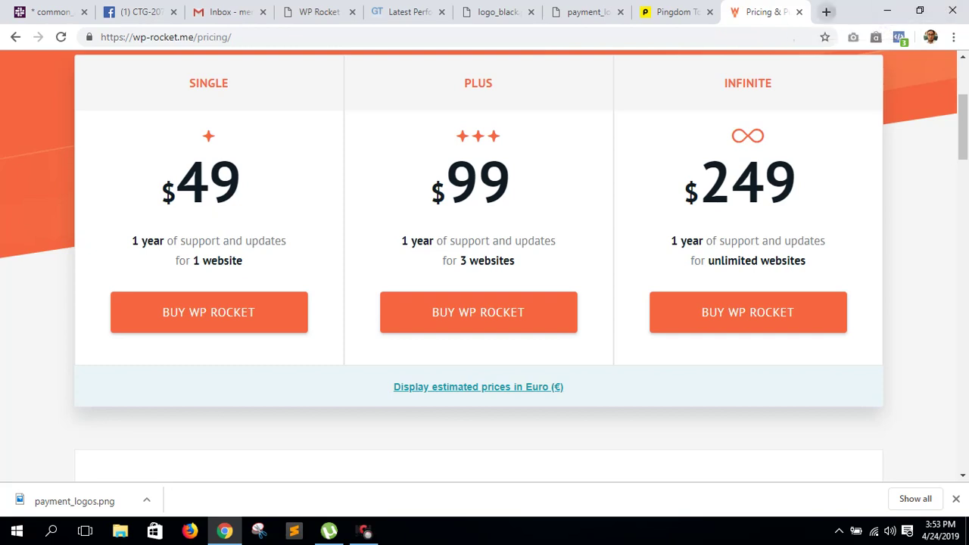
- Search Google for 'ewww optimizer' and open the EWWW Image Optimizer page on WordPress.org
left_click(826, 11)
type("ewwww")
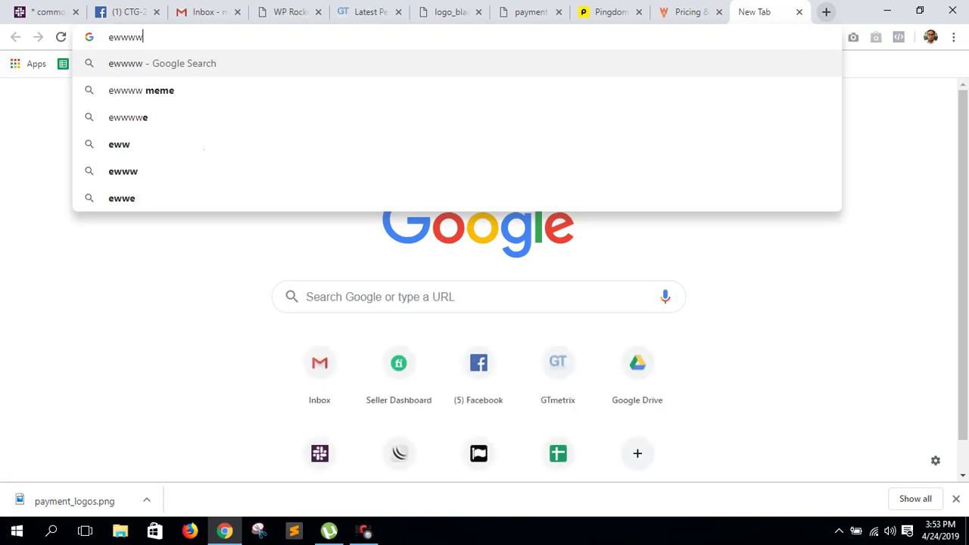
key("BackSpace")
type("optimizer")
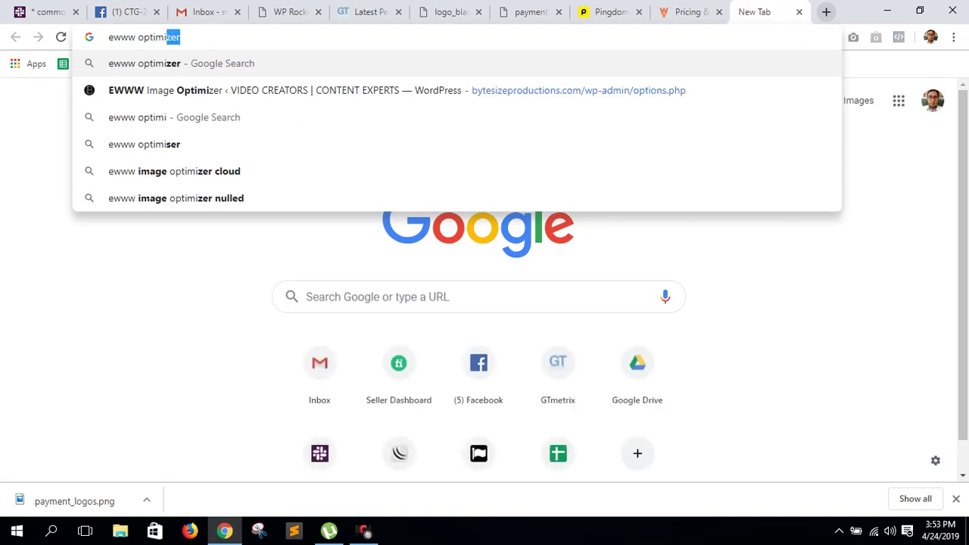
key("Return")
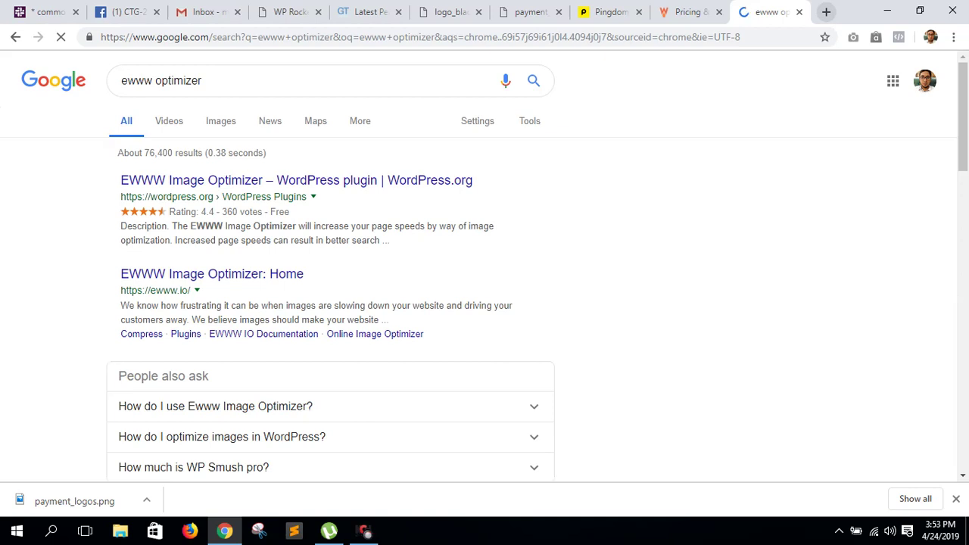
left_click(281, 180)
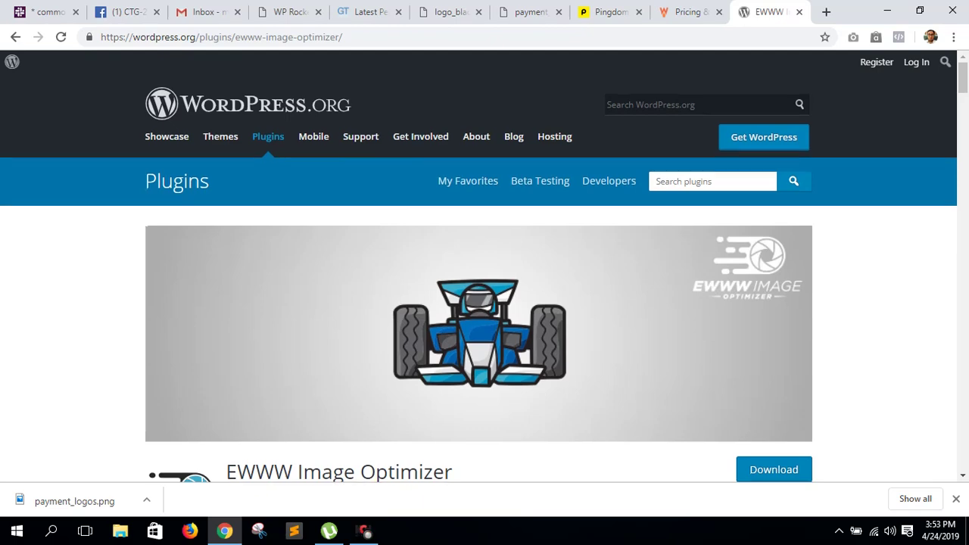
- Select the EWWW Image Optimizer plugin name, then return to WP Rocket's File Optimization settings
scroll(485, 273, "down", 5)
scroll(485, 273, "up", 2)
triple_click(340, 260)
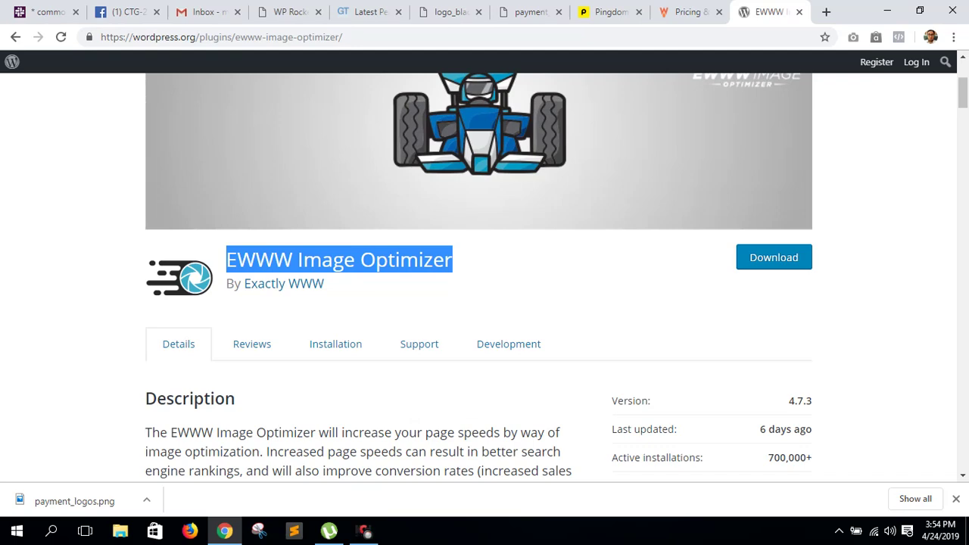
key("ctrl+4")
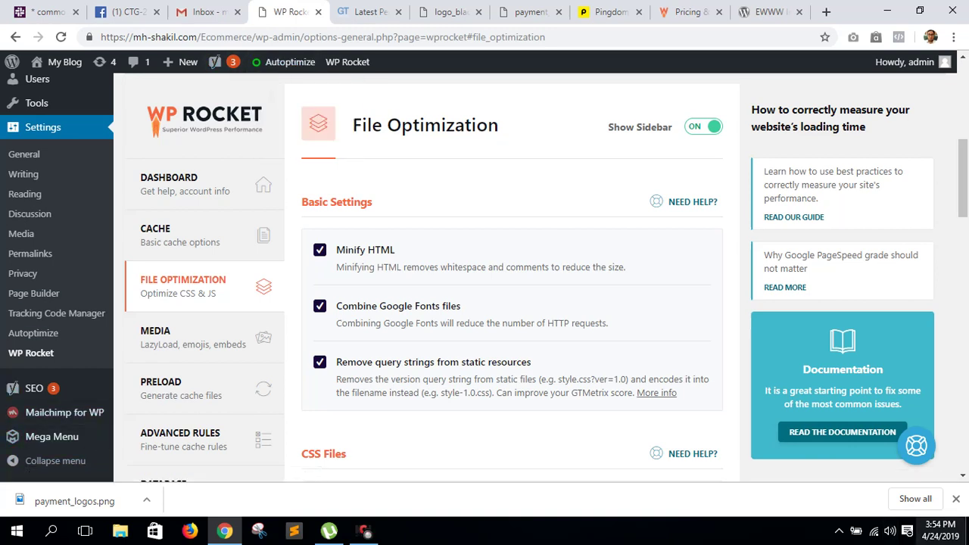
- Dismiss the downloads bar and trace logo_black.png's URL through wp-content/themes/philos/framework/images
left_click(956, 498)
key("ctrl+6")
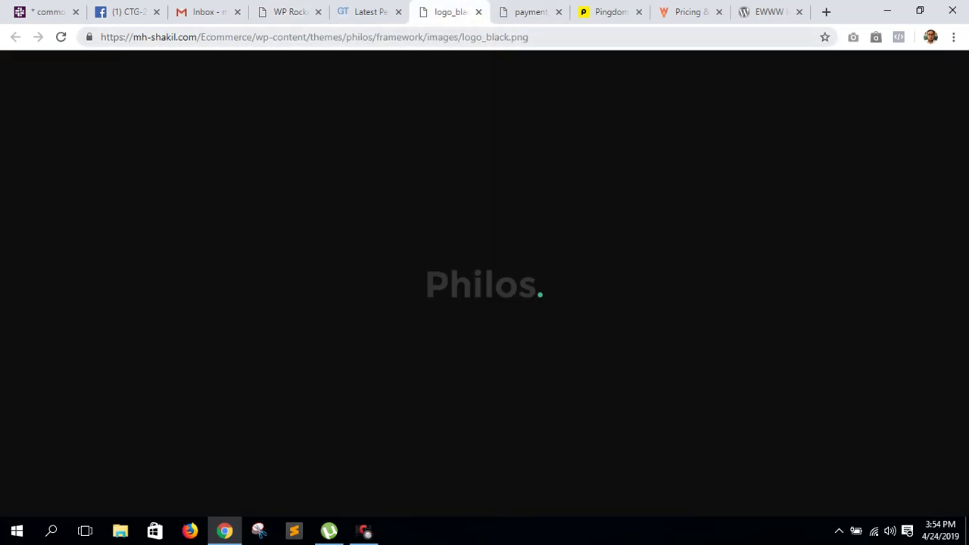
left_click_drag(102, 37, 256, 37)
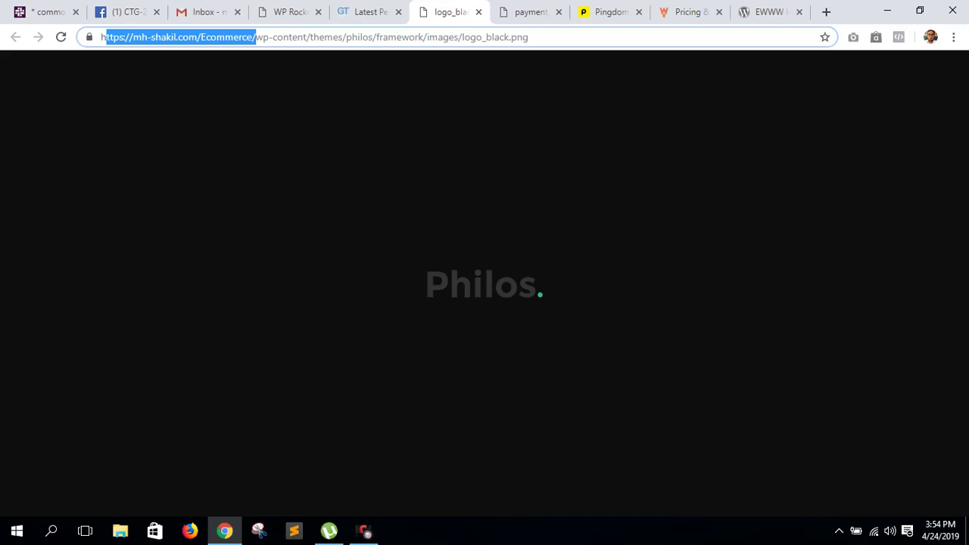
left_click(234, 37)
left_click_drag(255, 37, 459, 37)
left_click(309, 38)
left_click(359, 37)
left_click(378, 37)
left_click(426, 37)
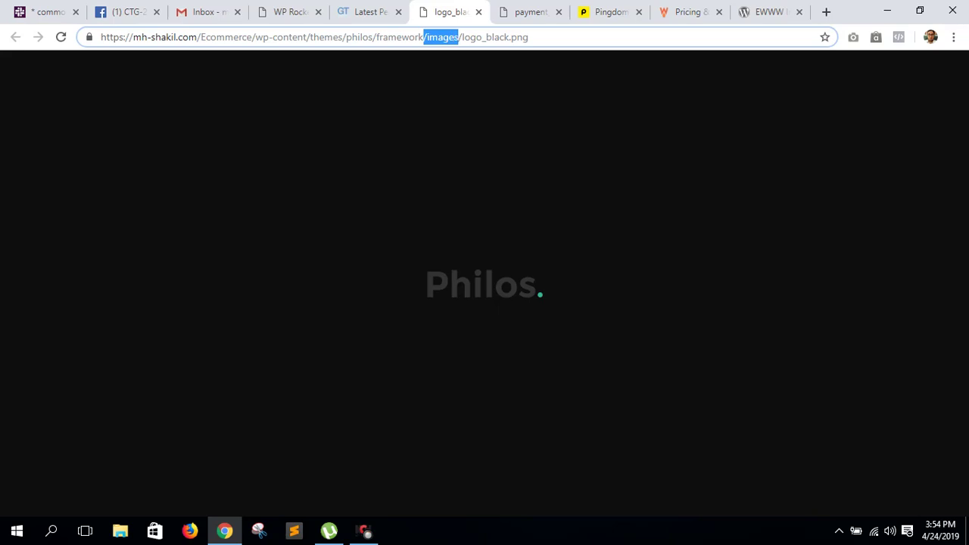
left_click(459, 37)
left_click_drag(529, 37, 462, 37)
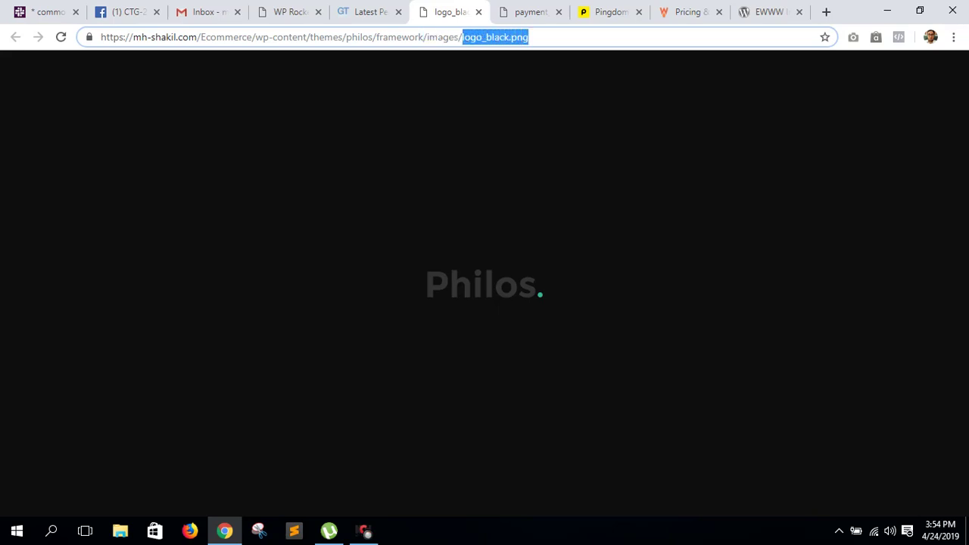
- Highlight the wp-content and themes folders in payment_logos.png's URL, then return to WP Rocket
key("ctrl+Tab")
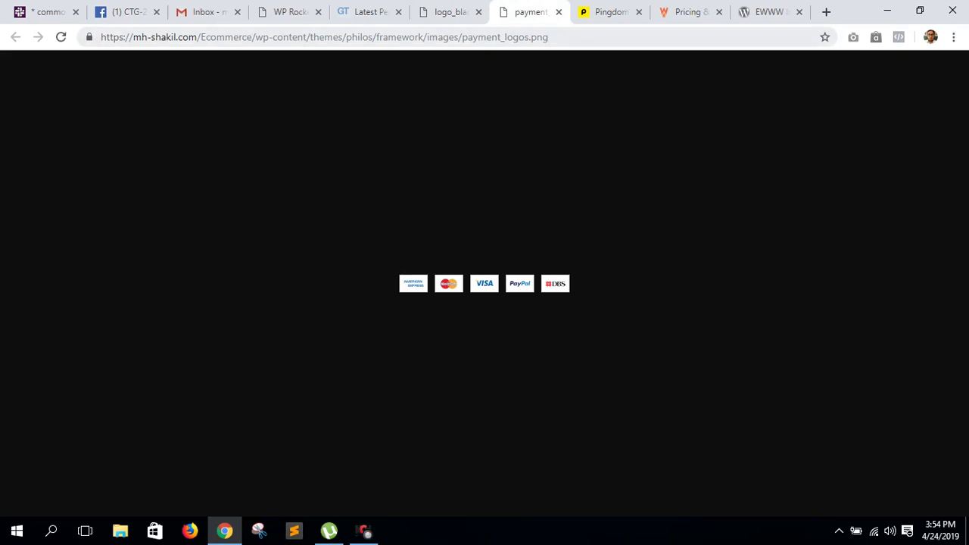
left_click_drag(255, 37, 548, 37)
double_click(327, 37)
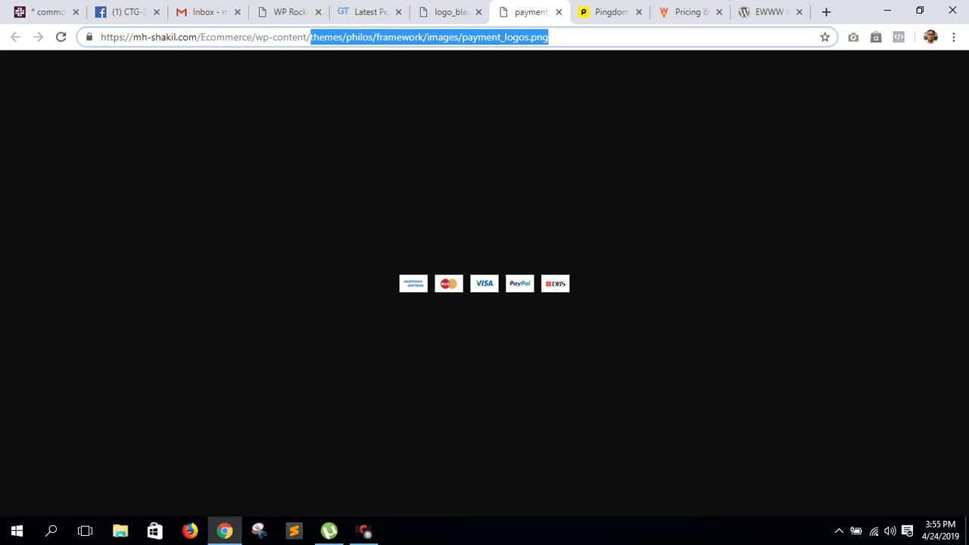
left_click(288, 11)
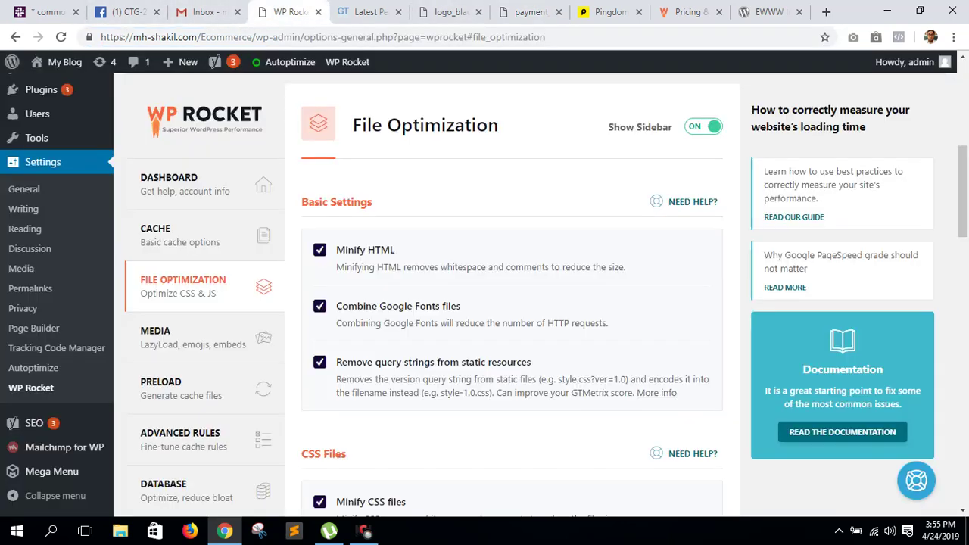
- Go to the Add Plugins page and clear the WP Rocket cache
scroll(68, 443, "down", 1)
scroll(91, 226, "up", 6)
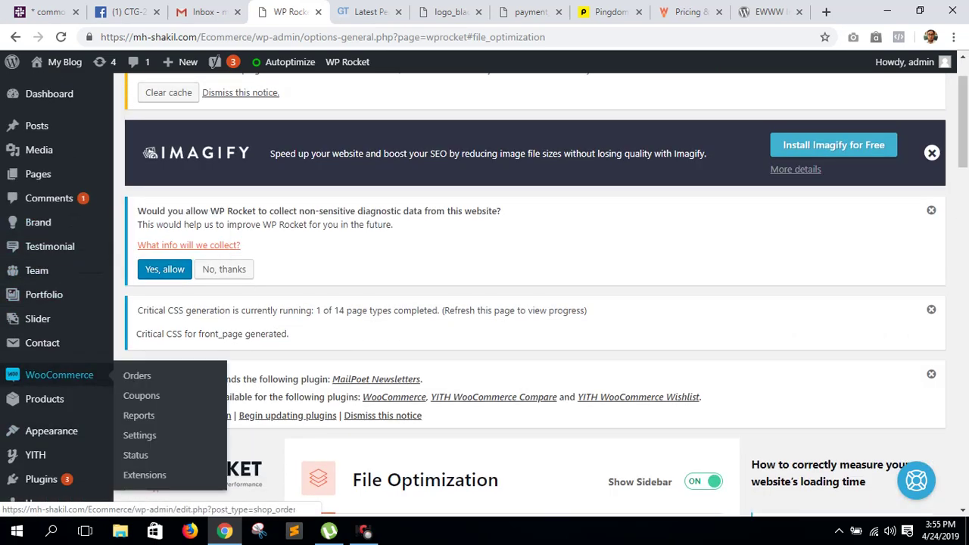
scroll(57, 431, "down", 3)
mouse_move(42, 266)
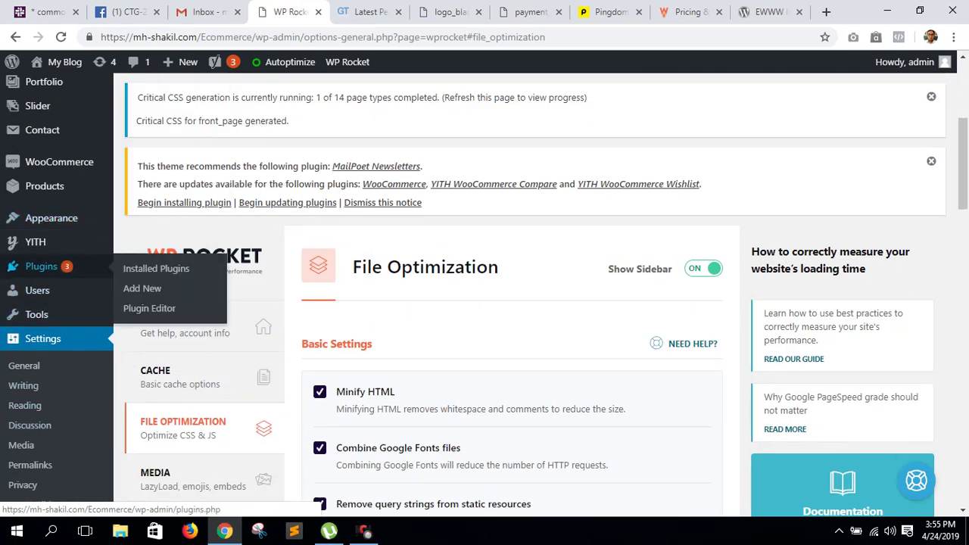
left_click(141, 288)
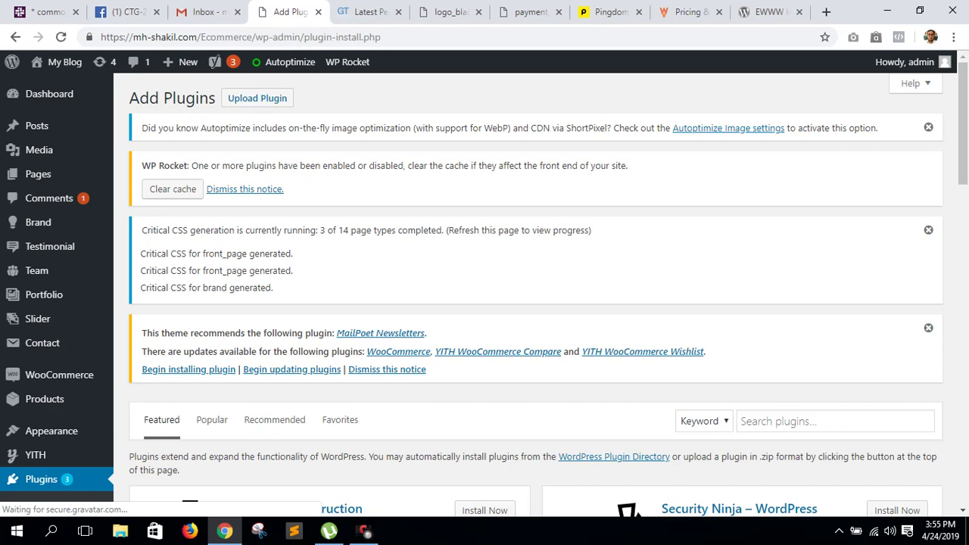
left_click(173, 189)
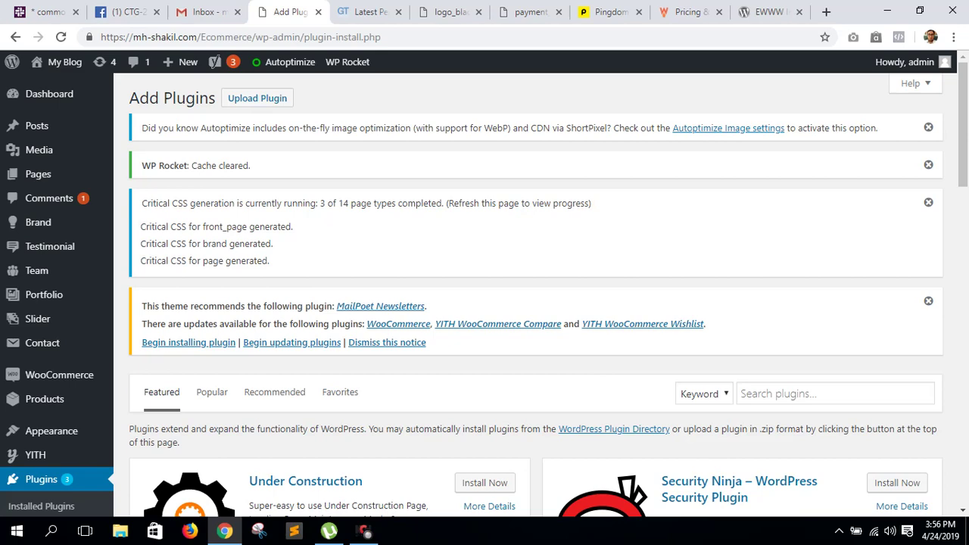
- Reveal the plugin zip upload panel and open File Explorer on New Volume (F:)
left_click(258, 98)
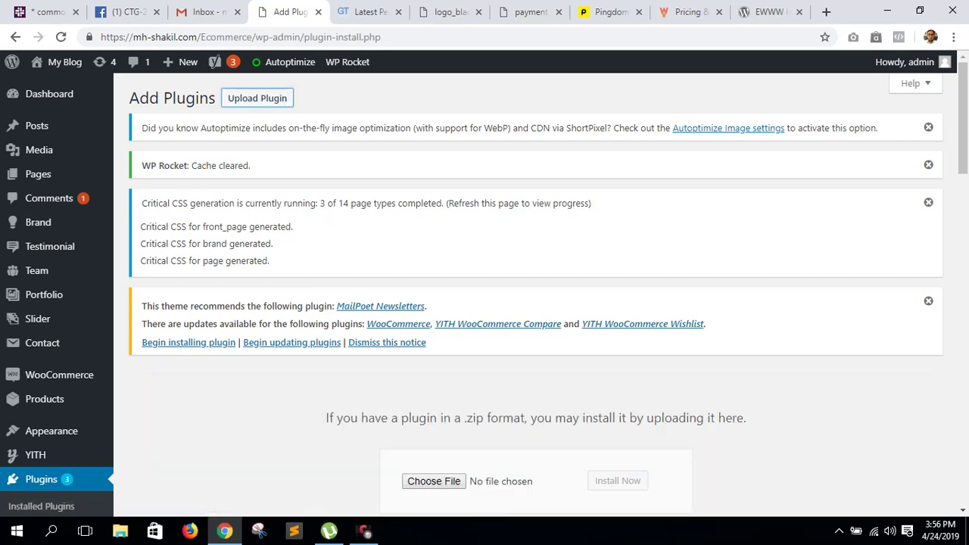
scroll(536, 303, "down", 3)
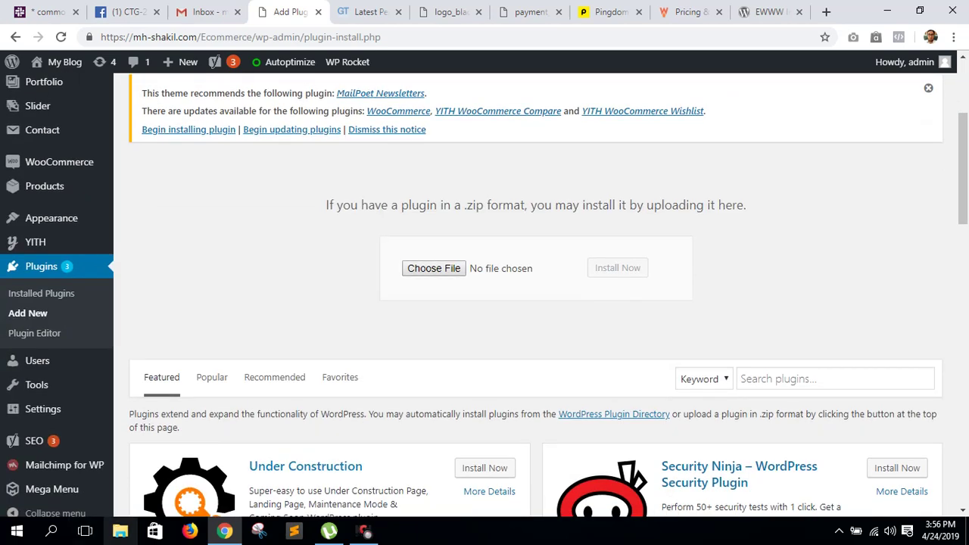
left_click(119, 531)
left_click(68, 426)
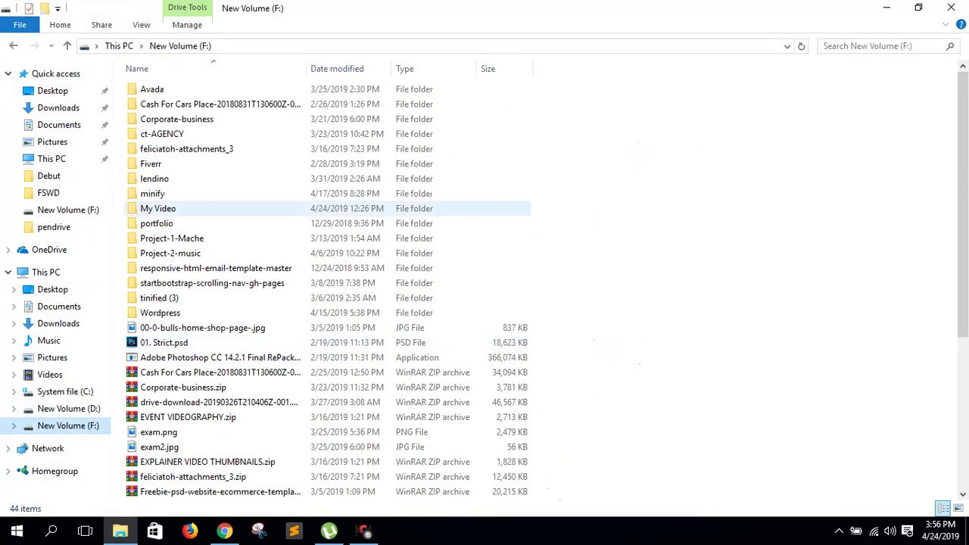
- Browse to Wordpress > Plugin > wp-smush-pro.3.1.1_nulled in File Explorer
double_click(160, 312)
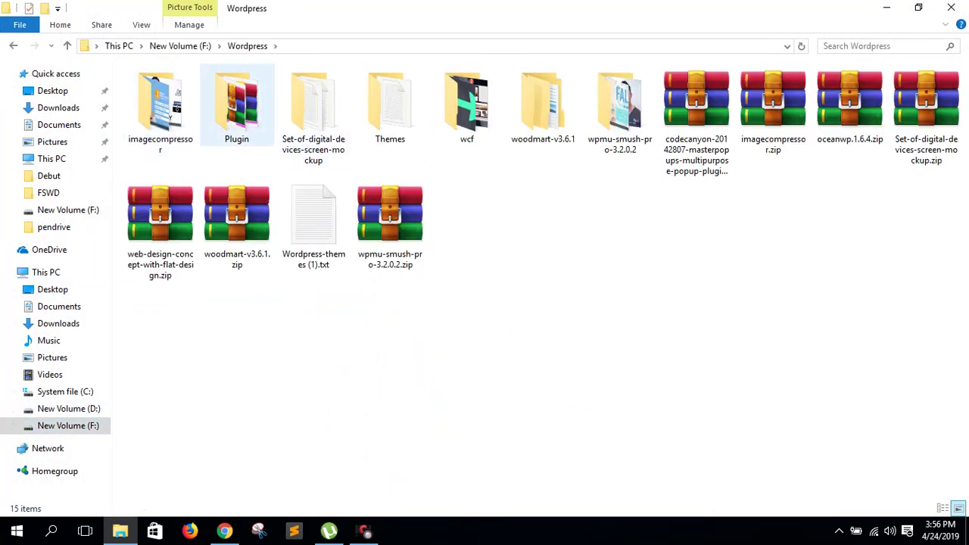
double_click(235, 102)
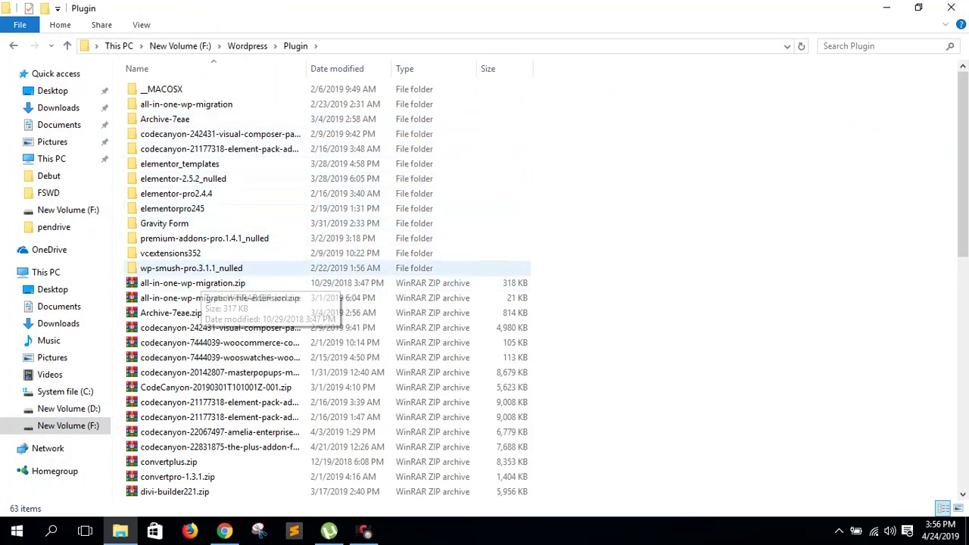
double_click(191, 268)
- Inspect the wp-smush-pro.zip and wpmudev-updates.zip archives, then open the upload's Choose File dialog
left_click_drag(680, 112, 189, 152)
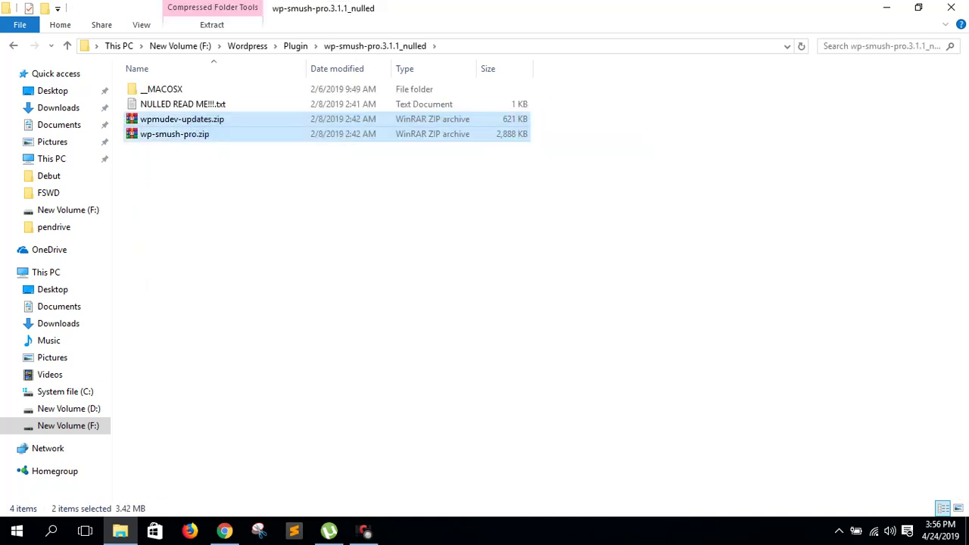
left_click(174, 134)
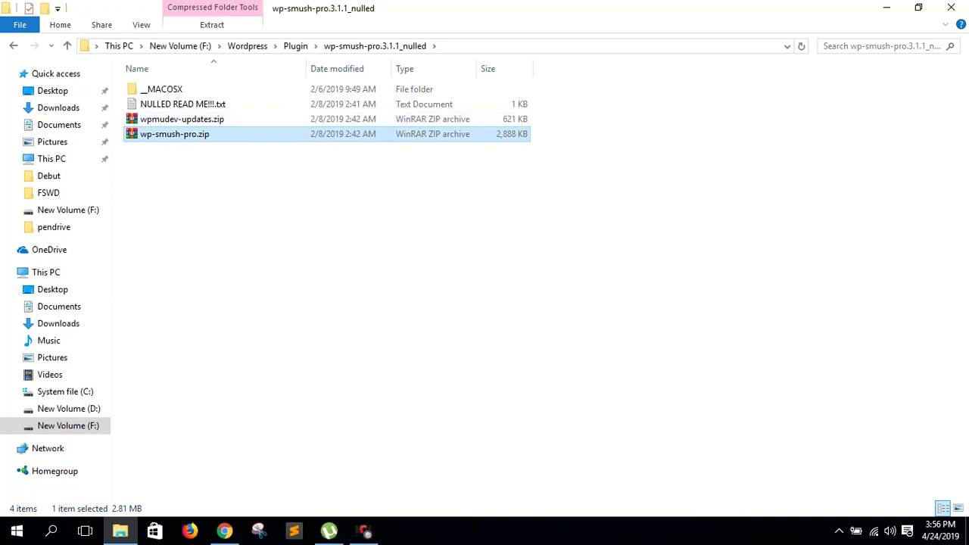
left_click(303, 227)
left_click(174, 134)
left_click(181, 118, "ctrl")
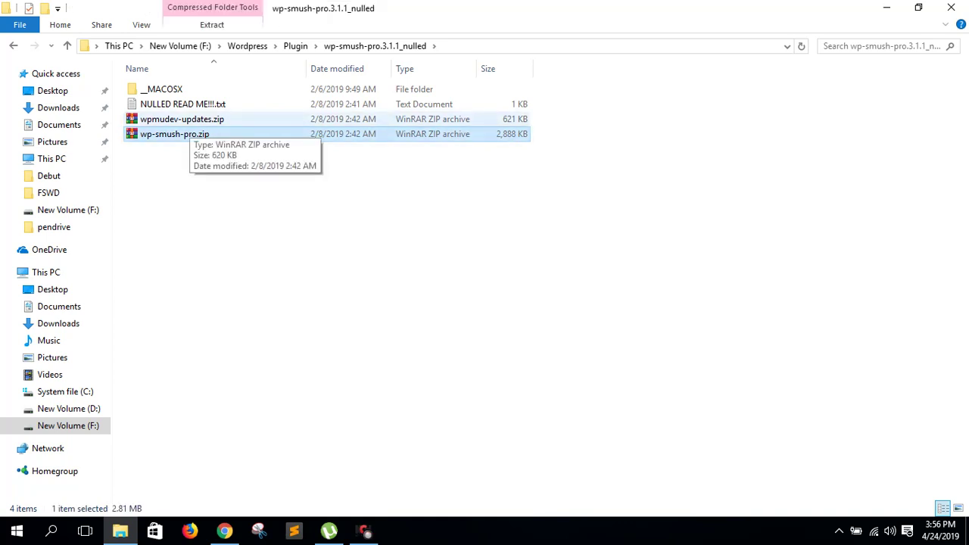
left_click(186, 121)
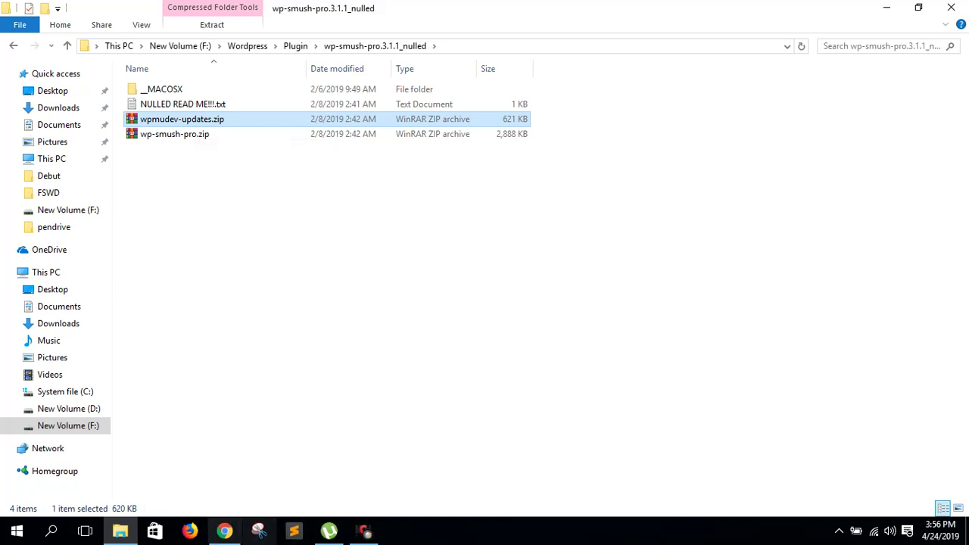
left_click(224, 530)
left_click(434, 268)
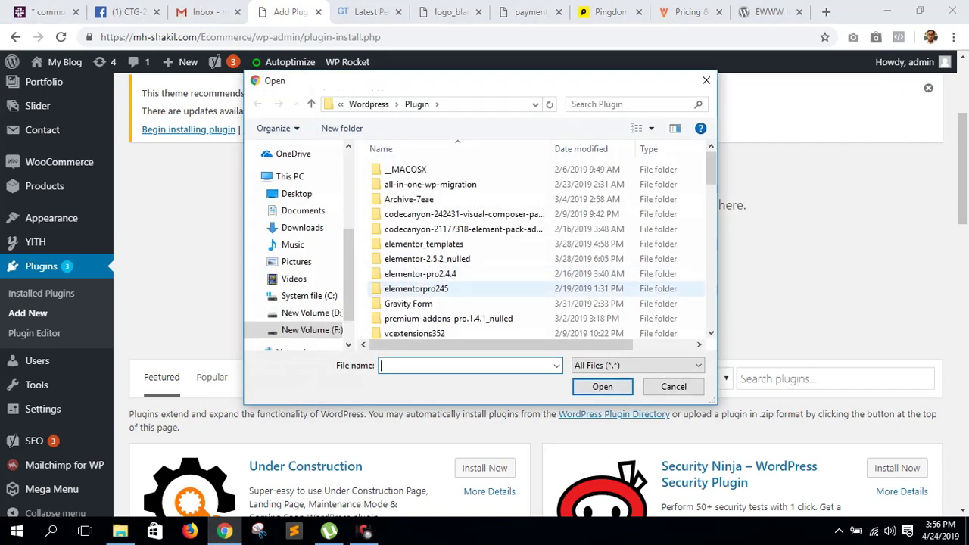
- Choose wp-smush-pro.zip from wp-smush-pro.3.1.1_nulled and start installing it, then open a new tab
scroll(463, 303, "down", 4)
scroll(463, 303, "up", 2)
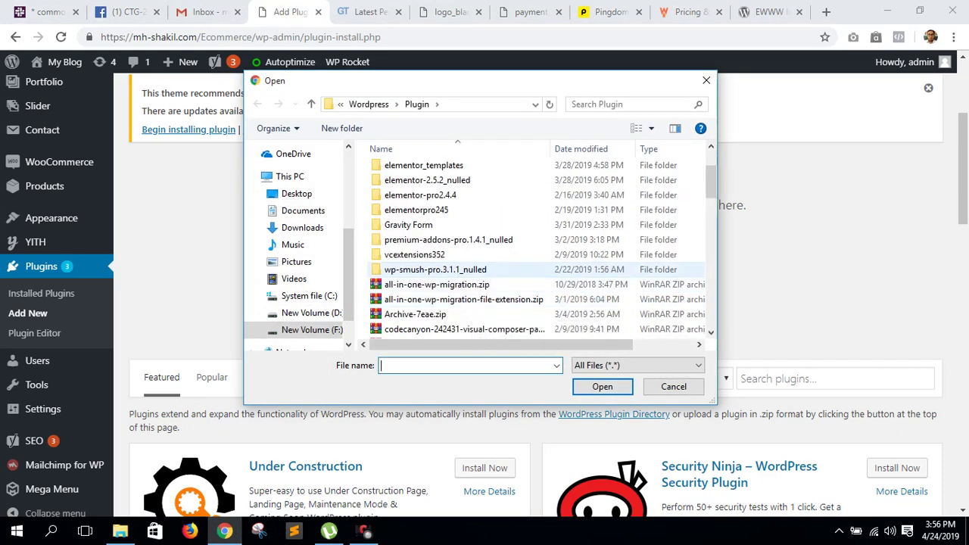
double_click(435, 269)
left_click(418, 214)
double_click(419, 214)
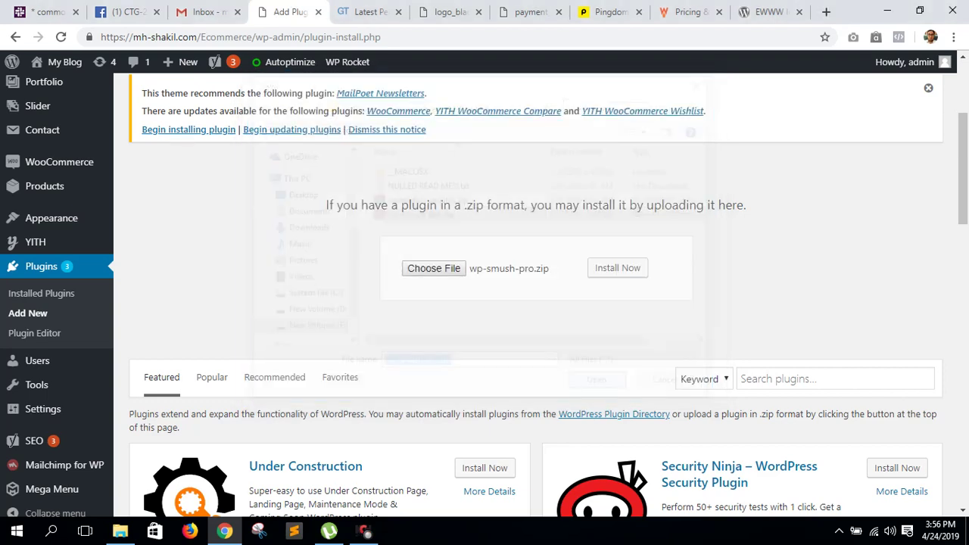
left_click(617, 268)
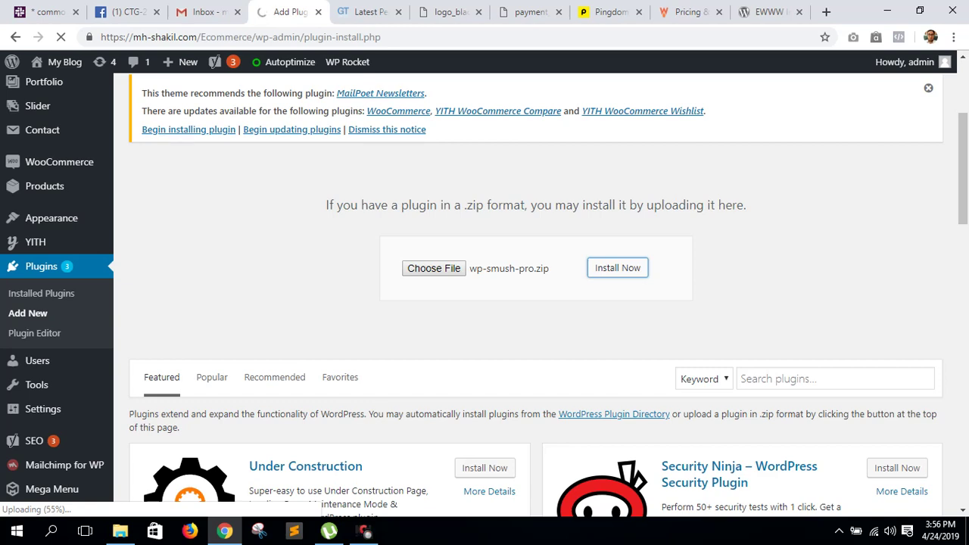
key("ctrl+t")
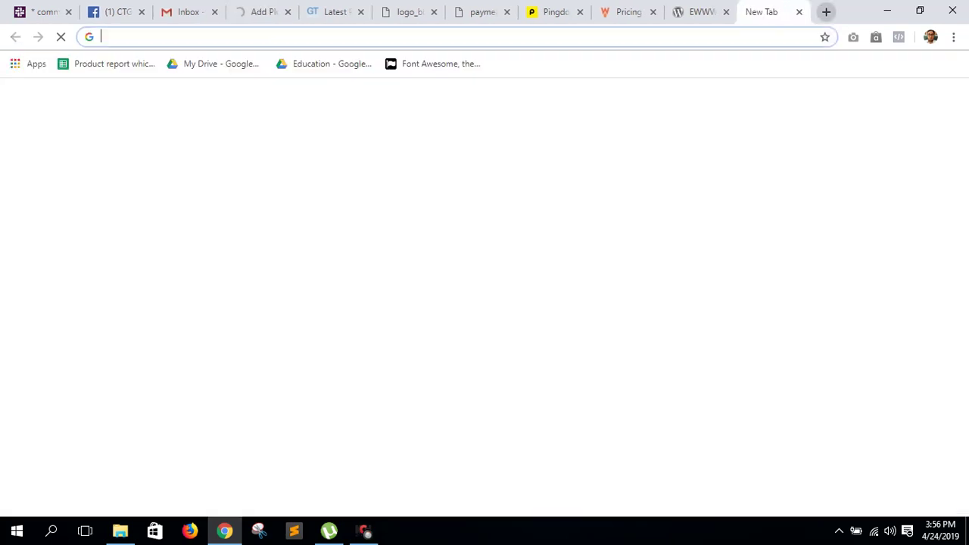
- Google 'wp smush pro' and open WPMU DEV's Smush Pro page, dismissing the 30-day trial popup
type("wp smush ")
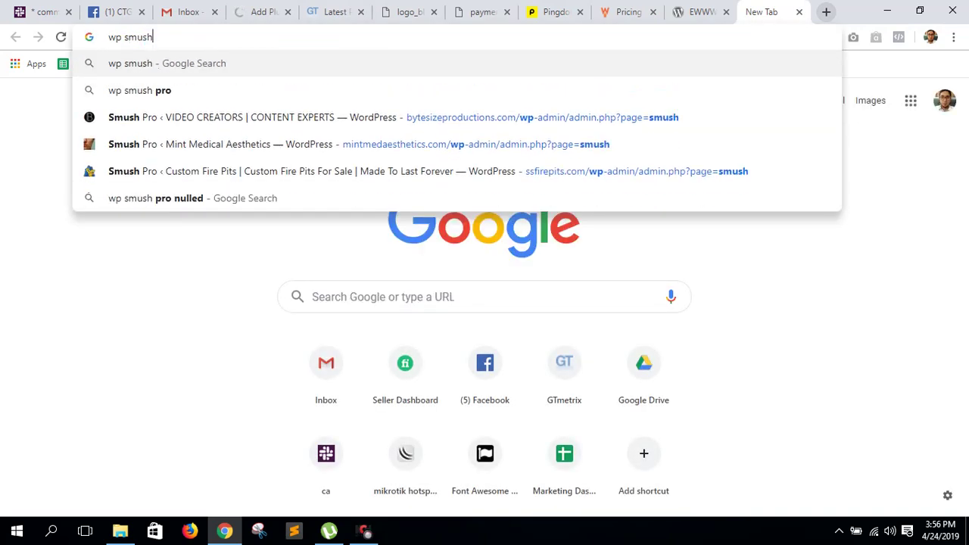
type("pro")
key("Return")
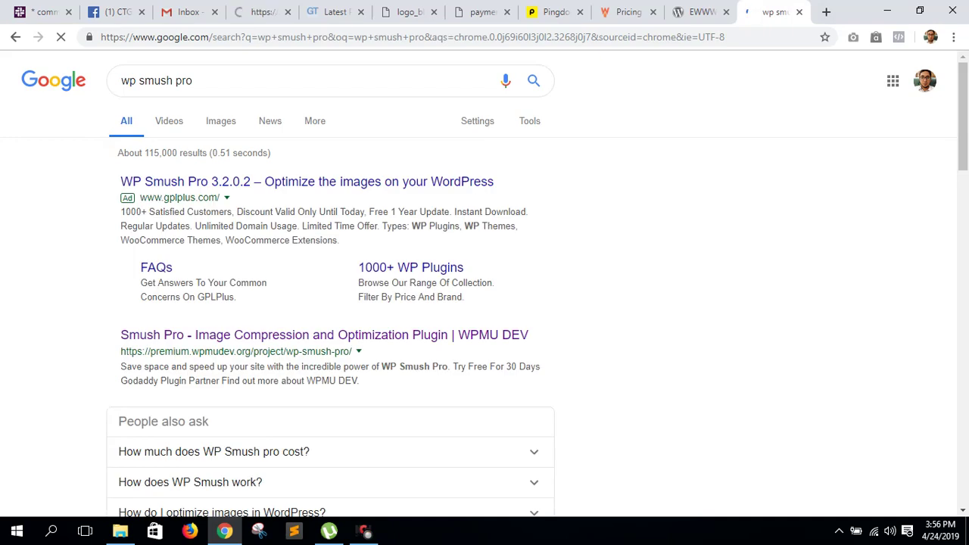
left_click(227, 334)
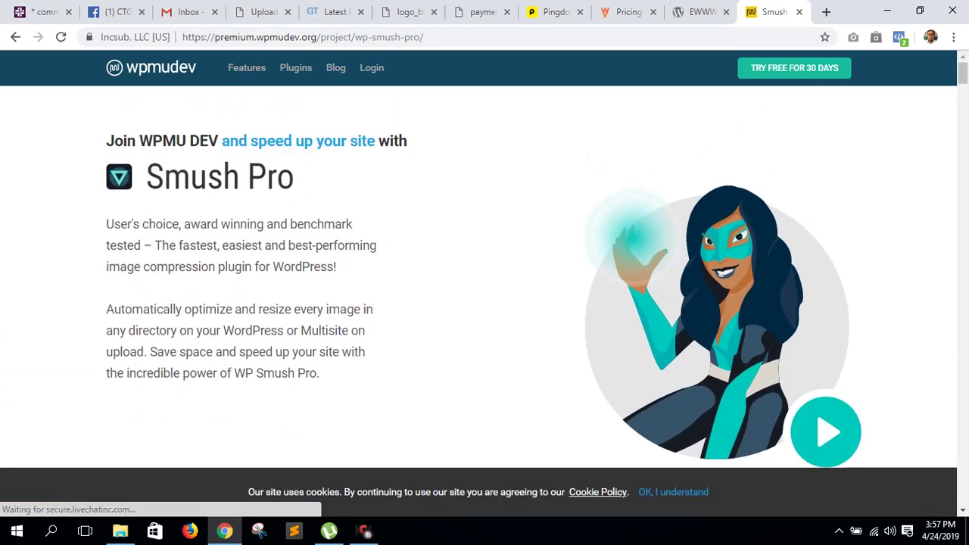
scroll(478, 302, "up", 6)
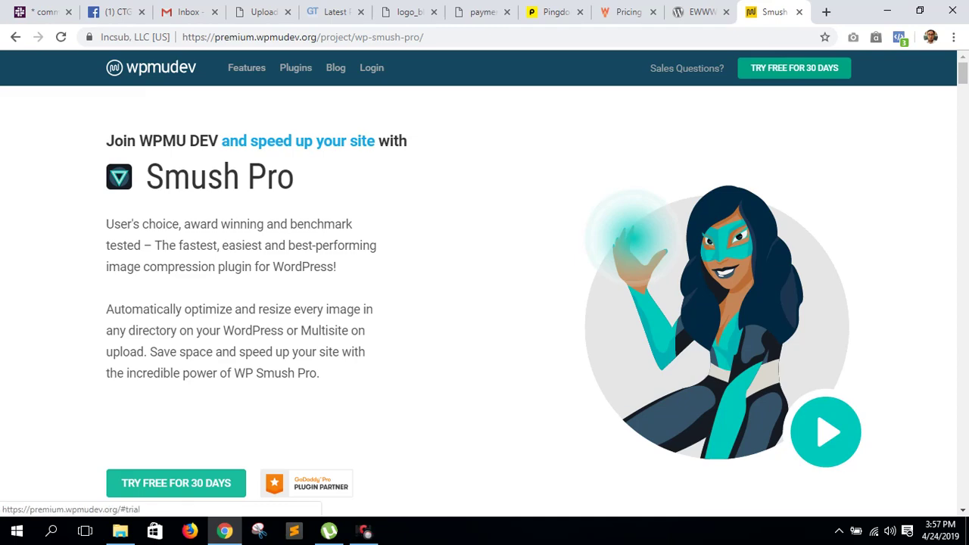
left_click(175, 483)
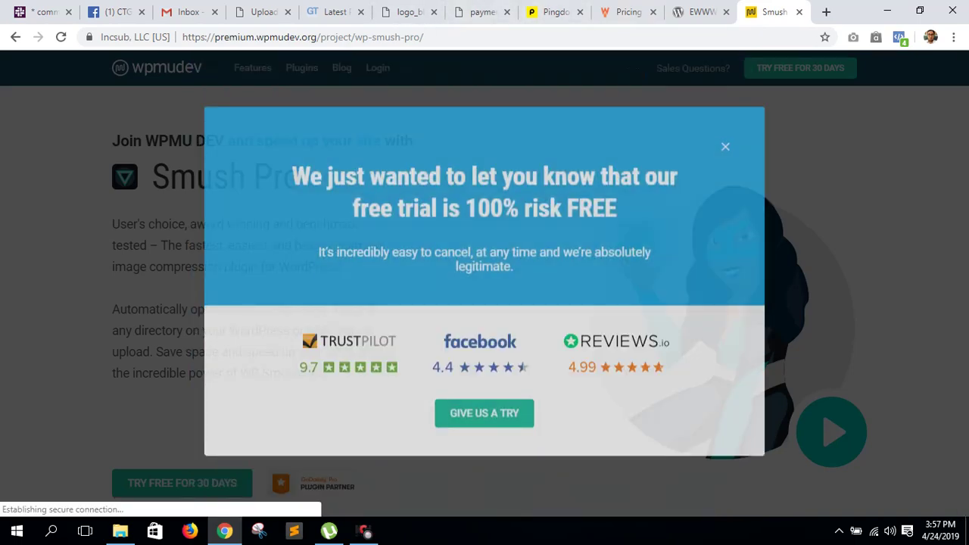
key("Escape")
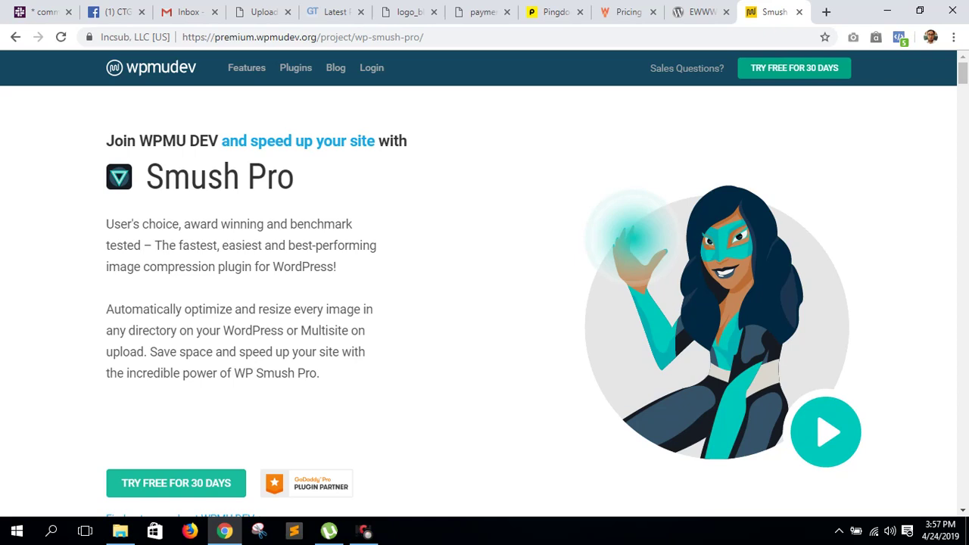
- Activate the newly installed Smush Pro plugin and review the admin page
left_click(263, 12)
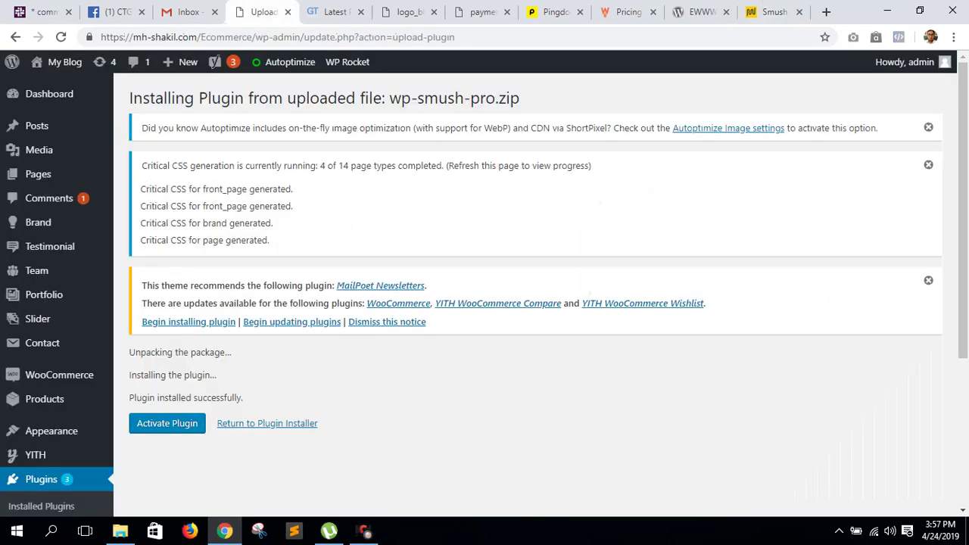
left_click(167, 424)
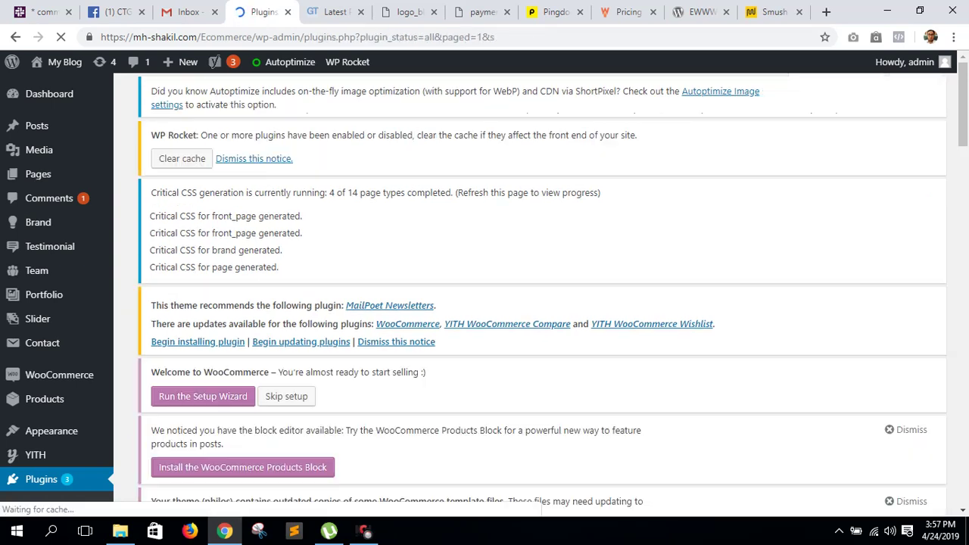
scroll(536, 294, "down", 9)
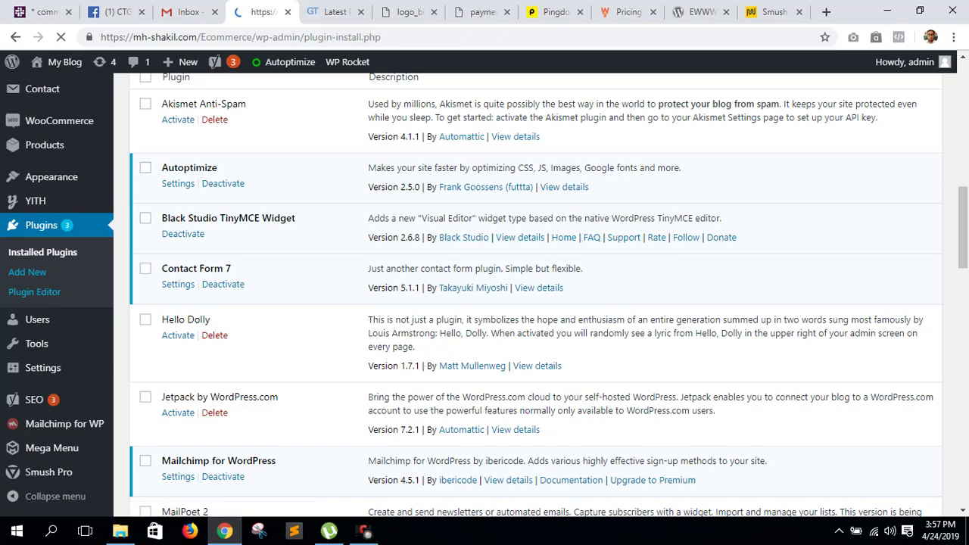
scroll(529, 303, "down", 4)
scroll(530, 302, "up", 4)
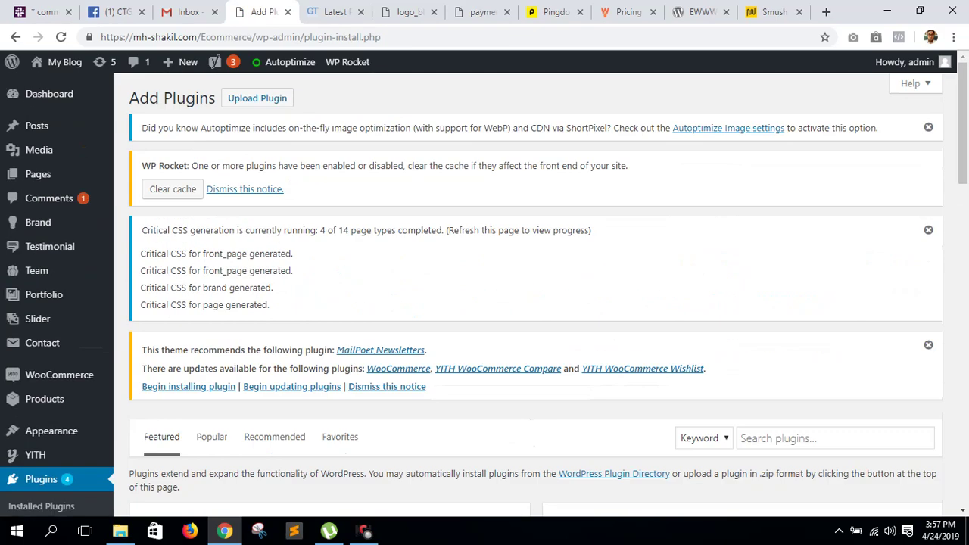
- Upload and install wpmudev-updates.zip as a plugin
left_click(258, 98)
scroll(530, 303, "down", 3)
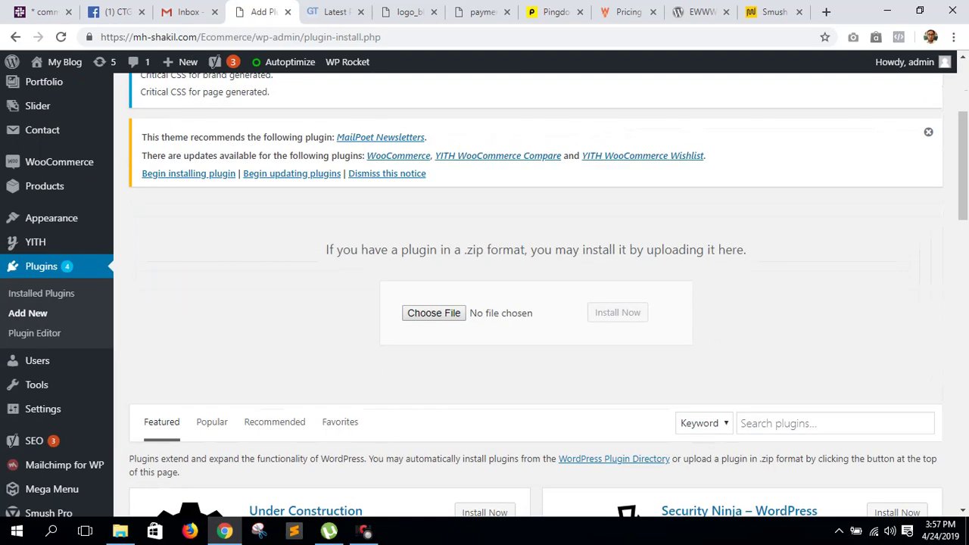
left_click(433, 312)
left_click(426, 199)
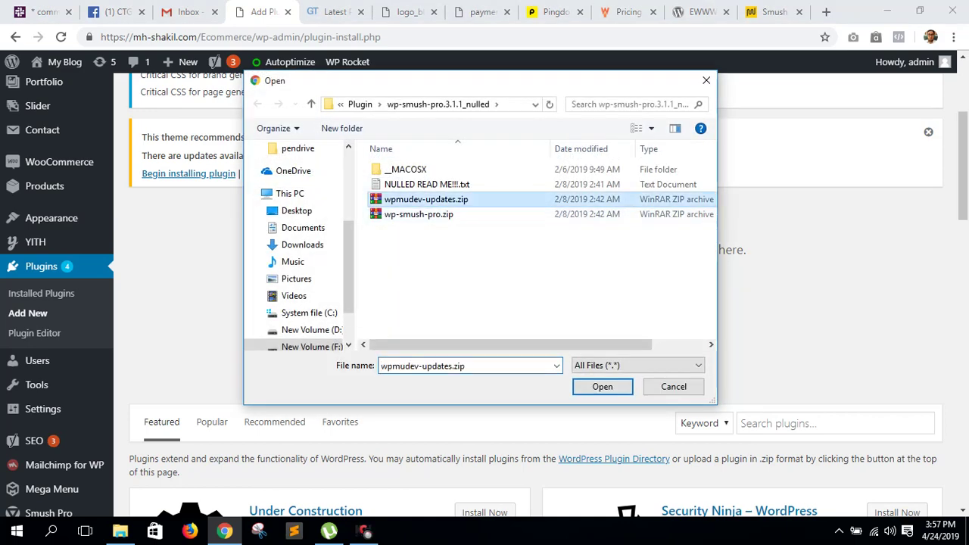
left_click(603, 386)
left_click(617, 313)
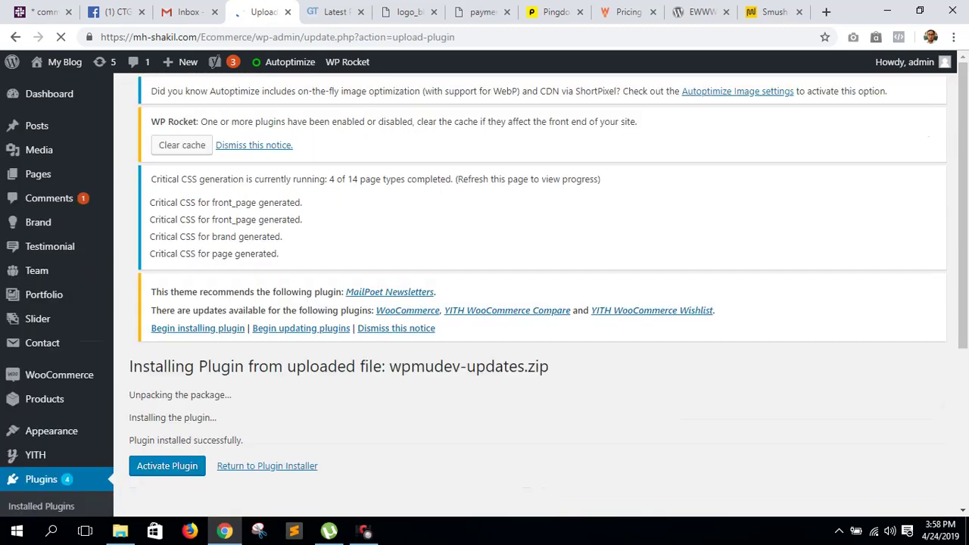
- Activate the WPMU DEV plugin and open Smush Pro from the admin sidebar
left_click(168, 488)
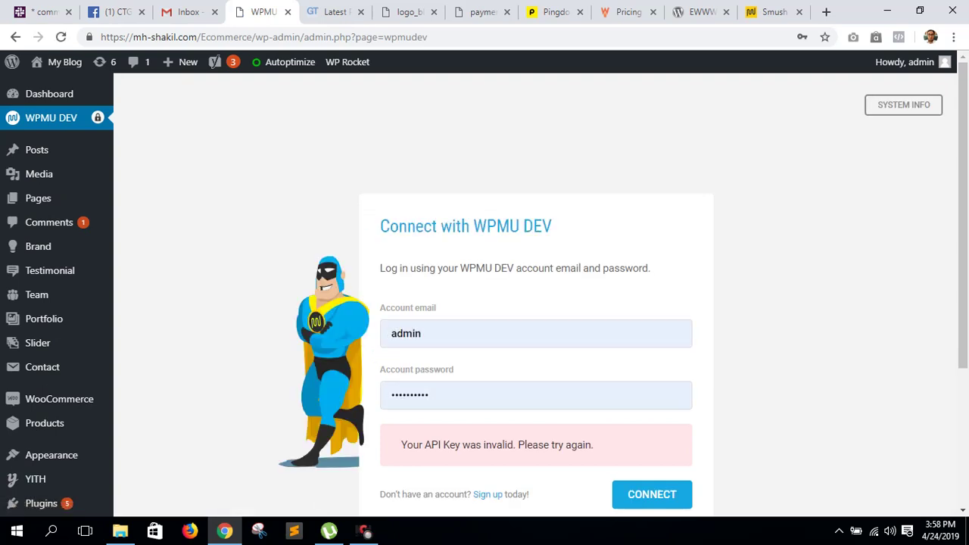
scroll(495, 294, "down", 3)
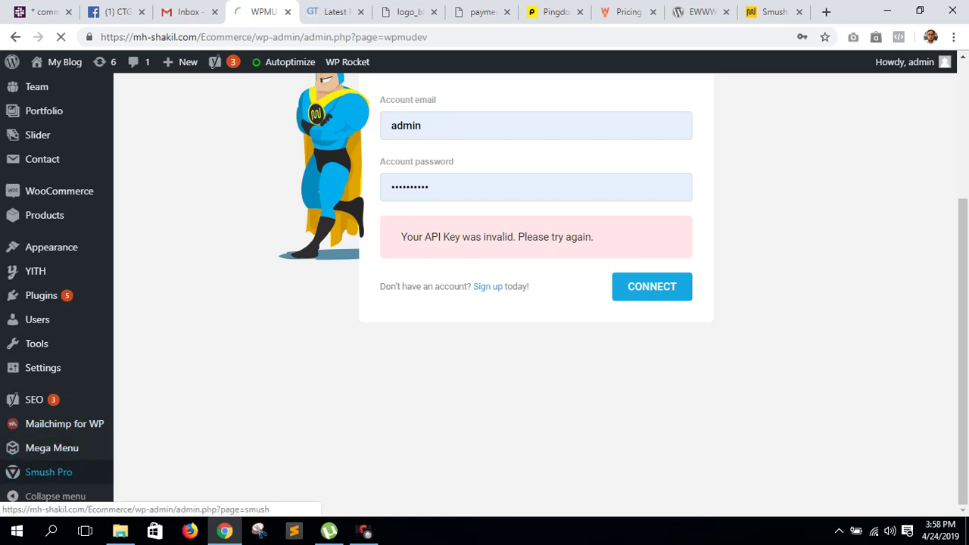
left_click(48, 472)
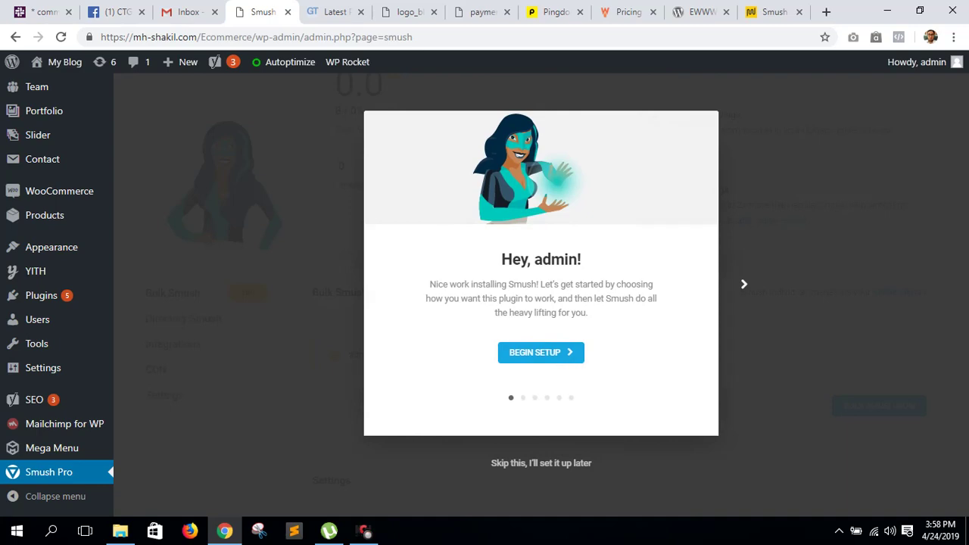
- Skip the Smush setup wizard to set it up later
left_click(541, 352)
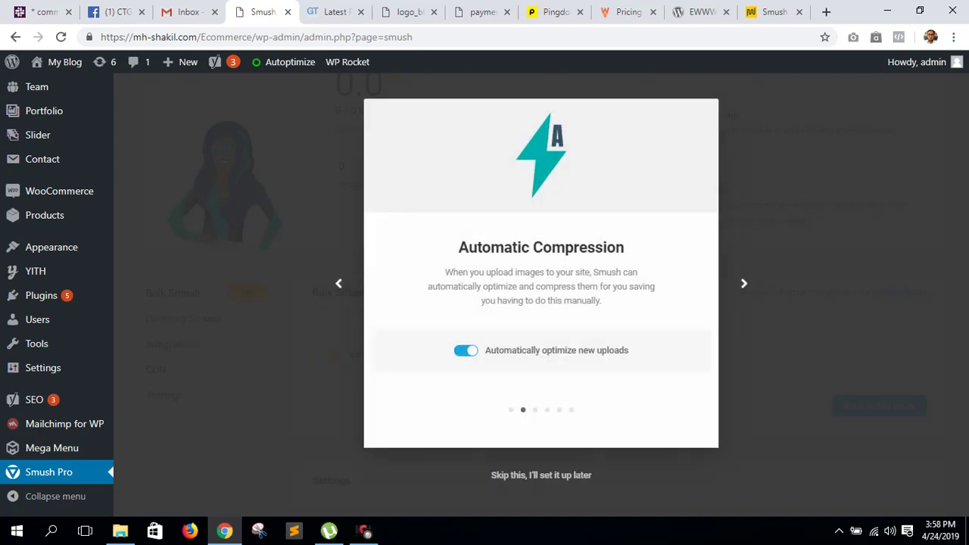
left_click(542, 474)
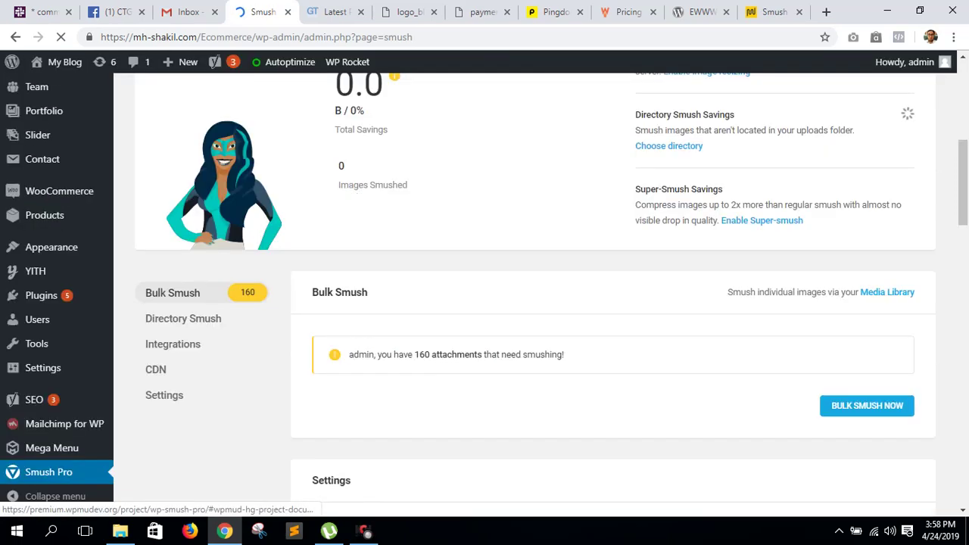
scroll(871, 402, "down", 3)
- Start Bulk Smush on all 160 images, then view the GTmetrix report
left_click(866, 192)
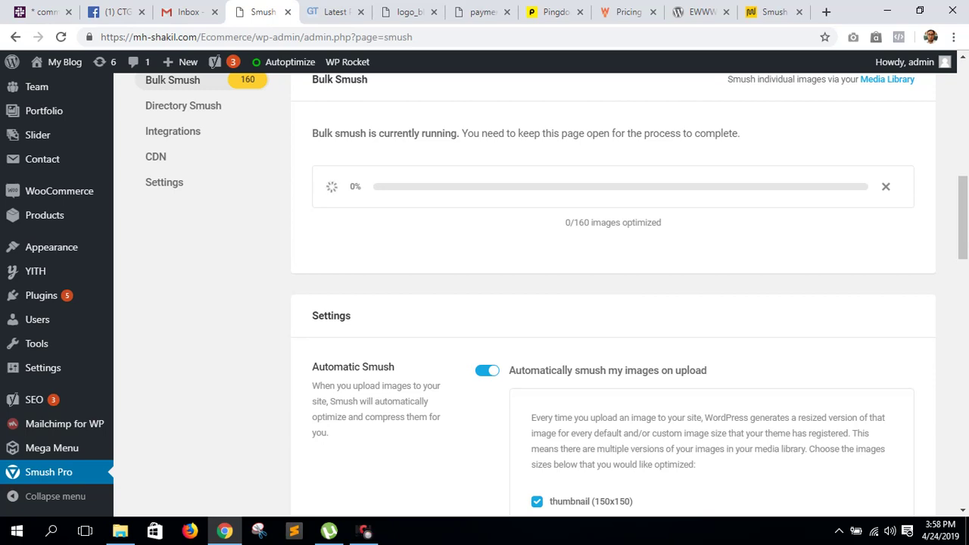
left_click_drag(606, 223, 662, 224)
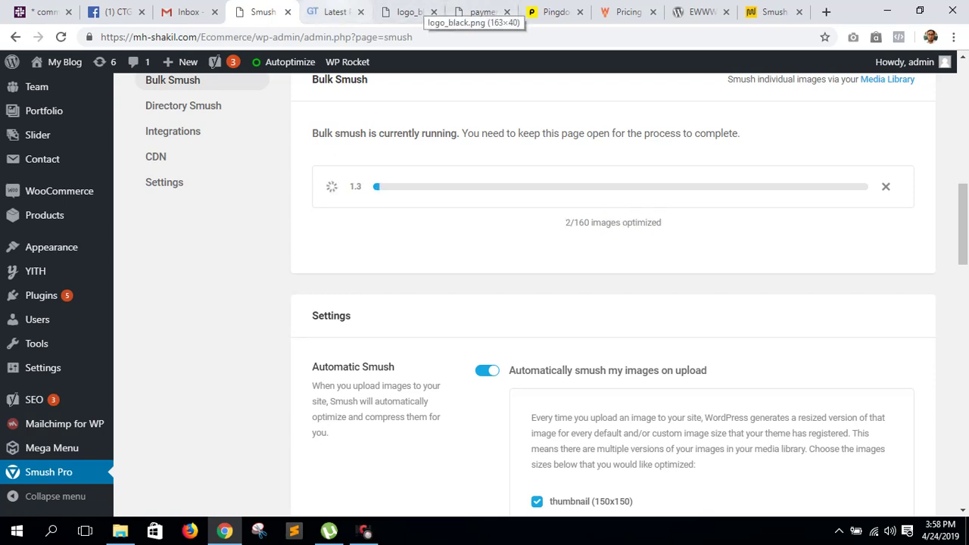
left_click(333, 12)
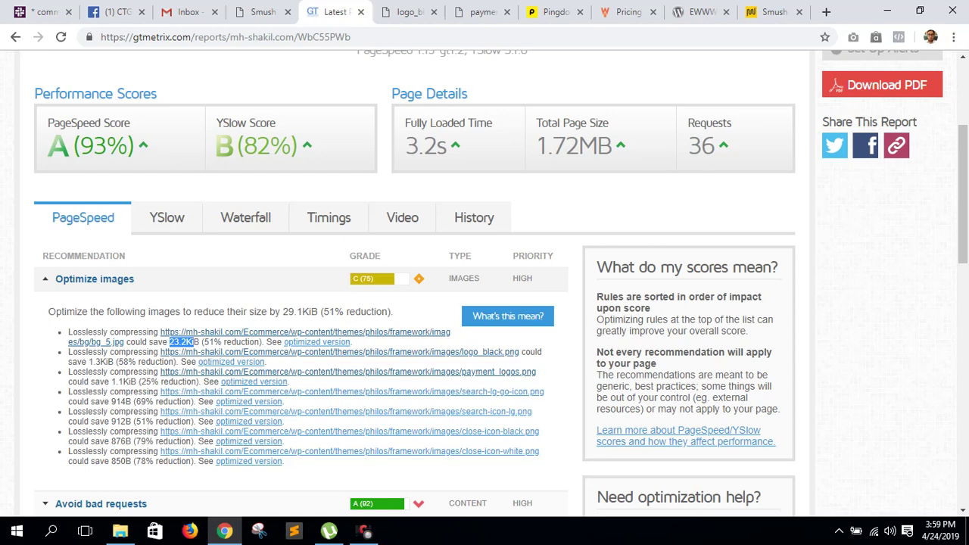
- Check the Pingdom test, then search Google for 'google page speed' in a new tab
left_click(556, 11)
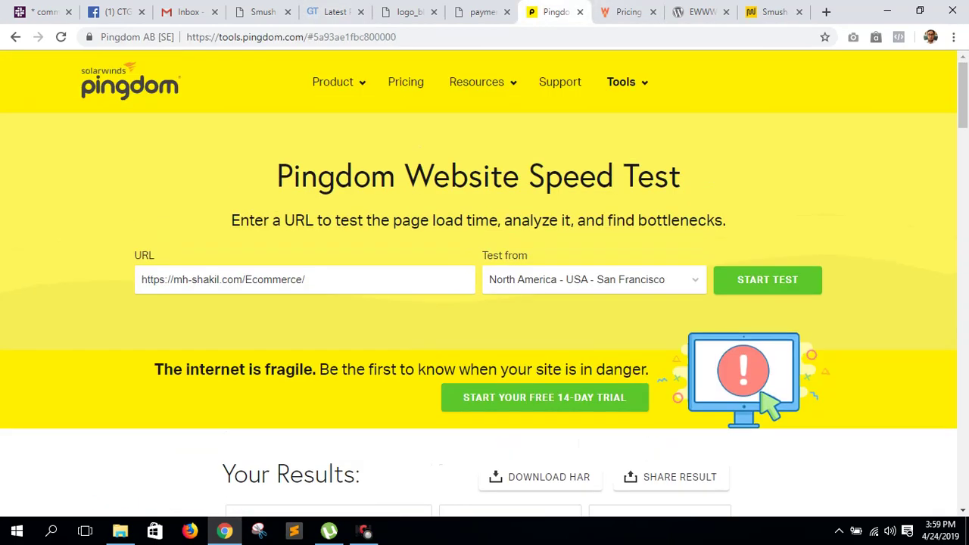
key("ctrl+t")
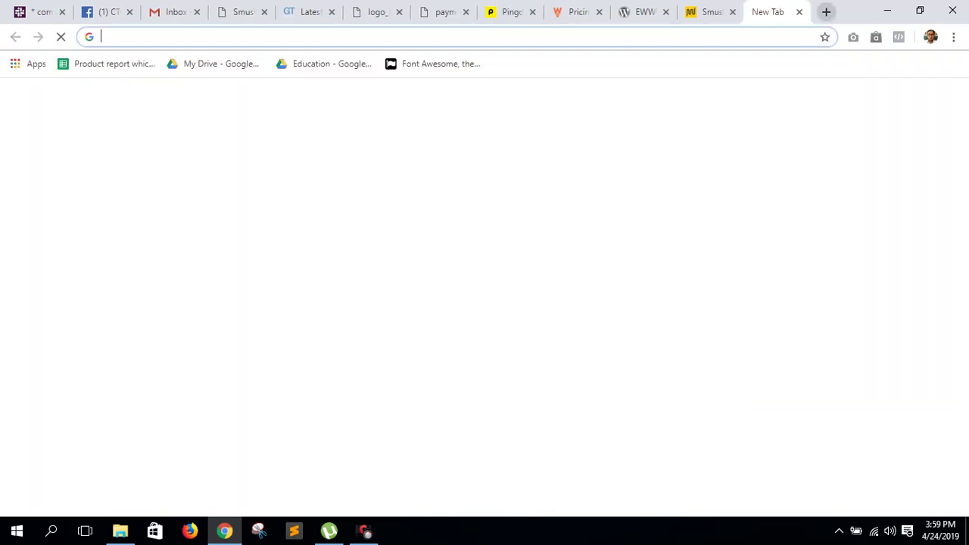
type("google p")
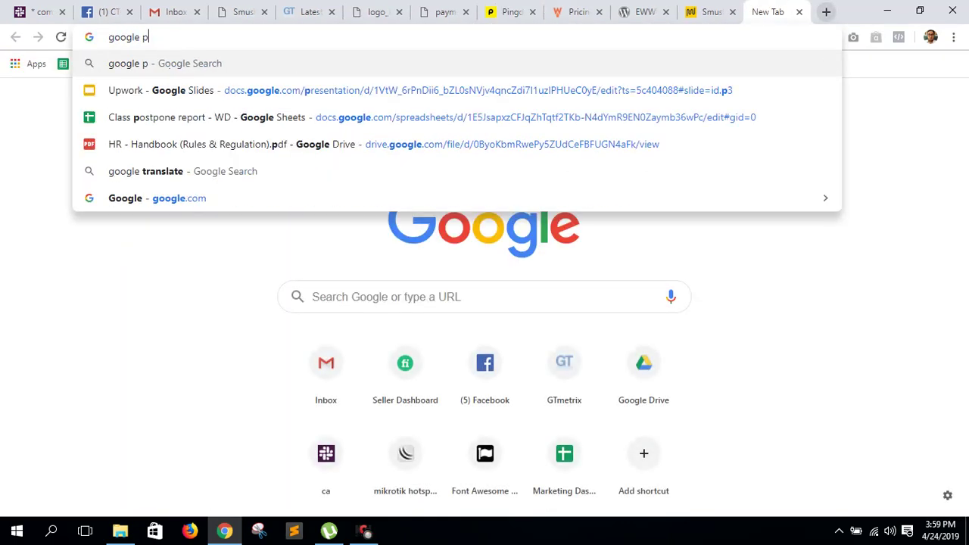
type("age speed")
key("Return")
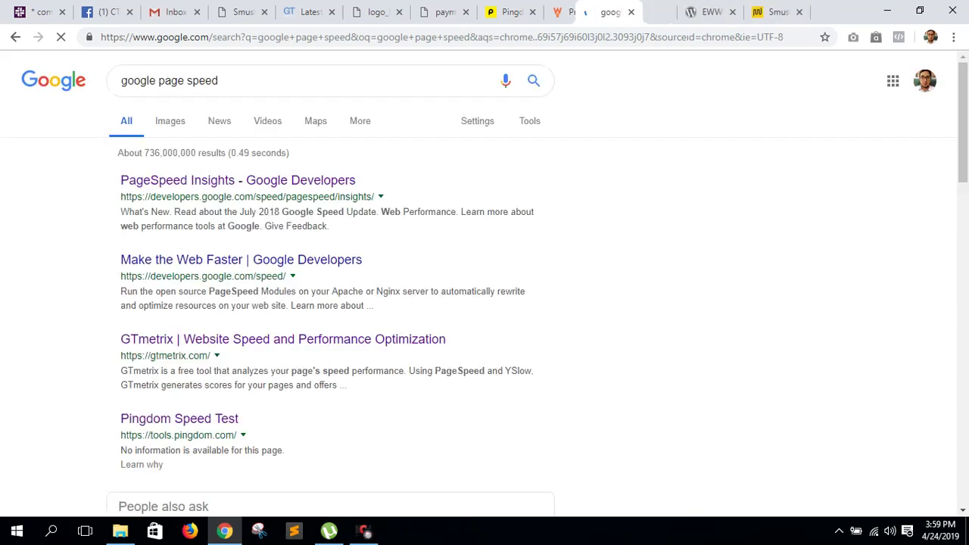
- Review the GTmetrix and Pingdom tabs and reload Pingdom, which hits its usage limit
left_click(307, 12)
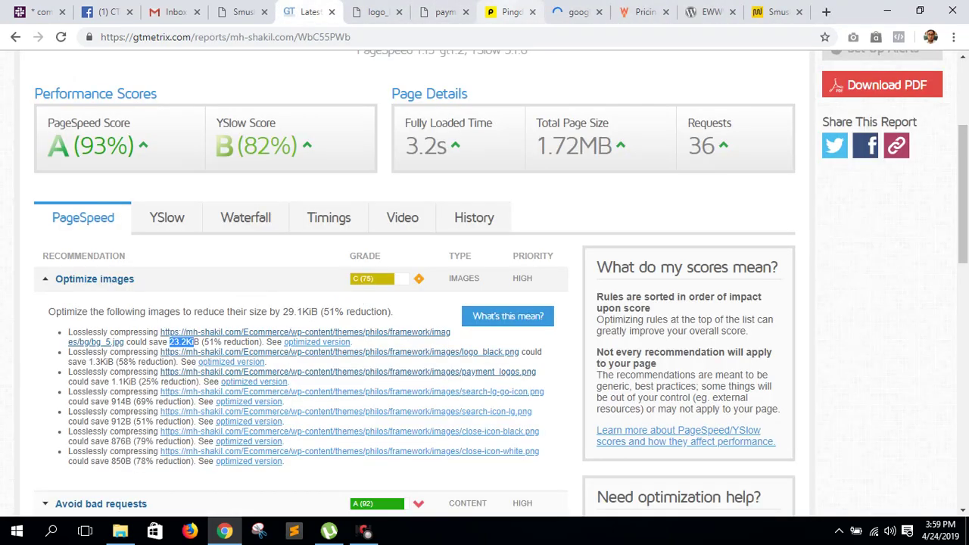
left_click(509, 11)
key("ctrl+Tab")
key("ctrl+shift+Tab")
mouse_move(476, 82)
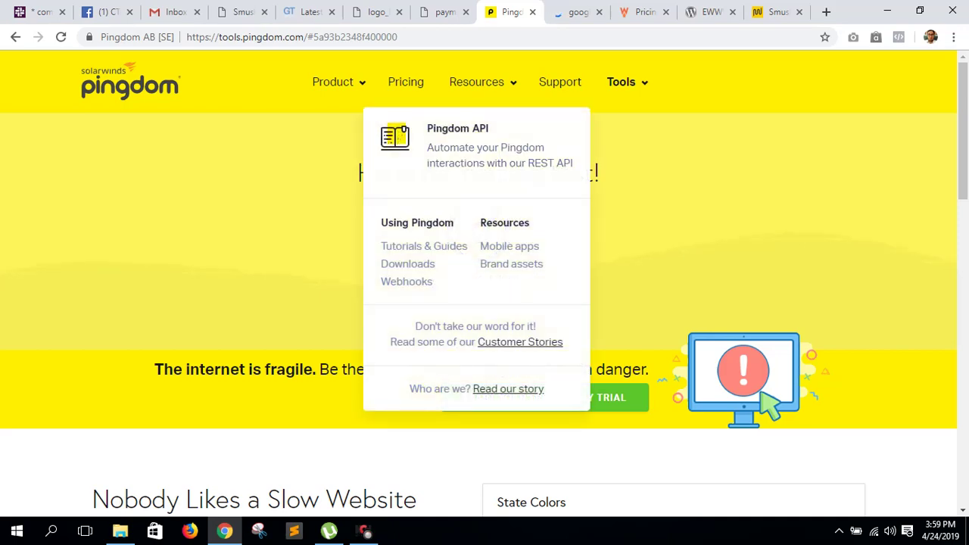
scroll(485, 303, "down", 10)
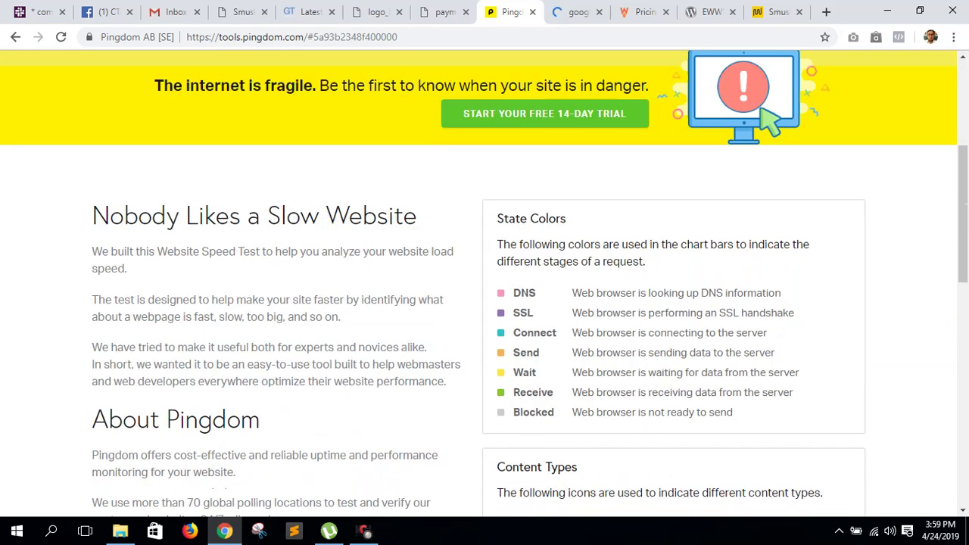
scroll(485, 303, "up", 10)
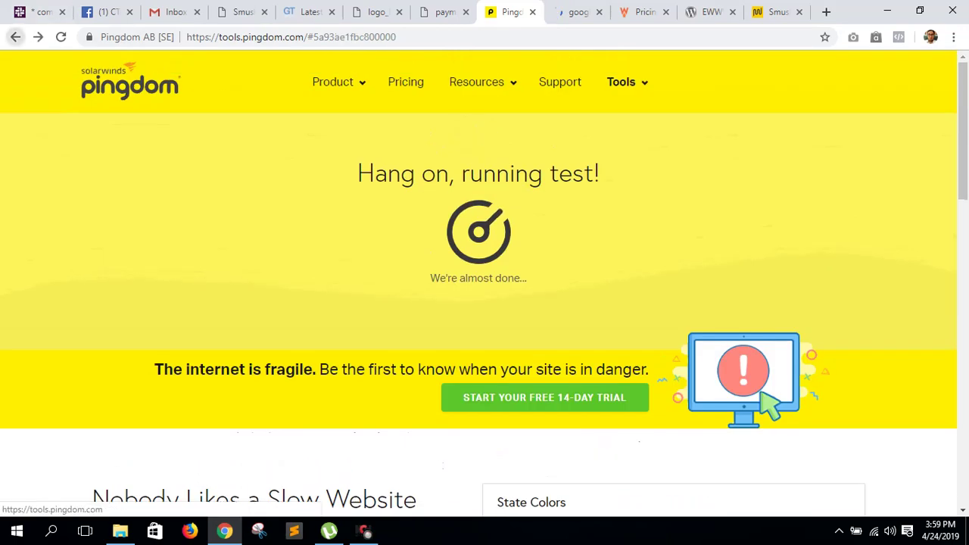
key("ctrl+5")
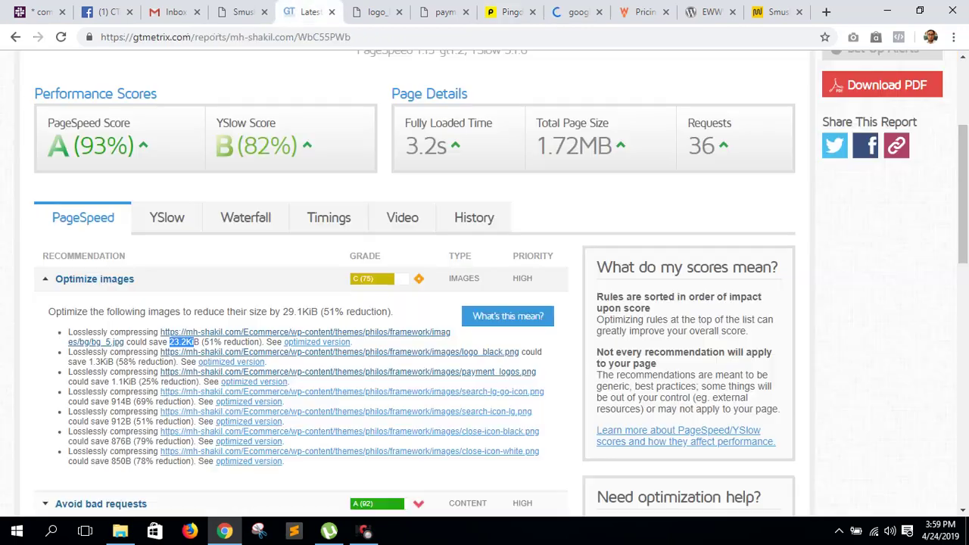
key("ctrl+7")
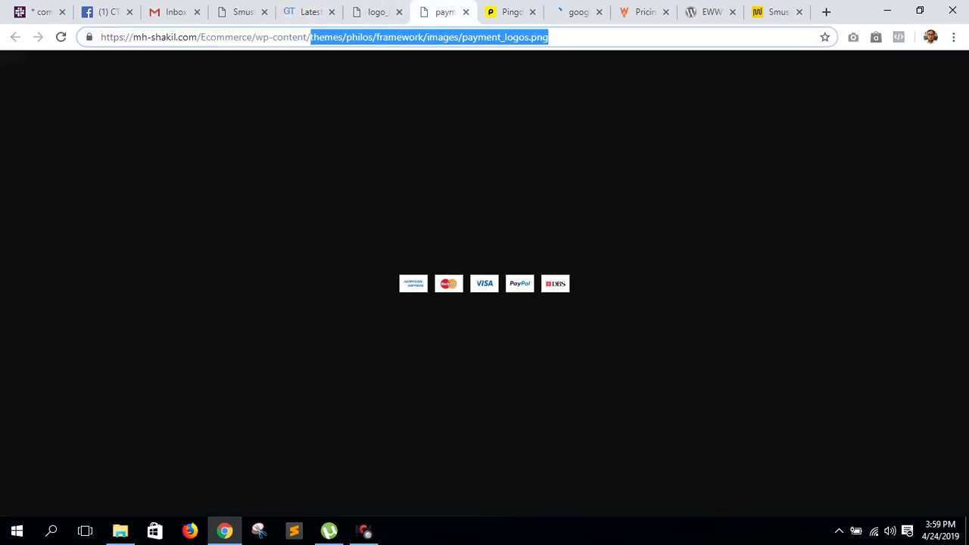
key("ctrl+8")
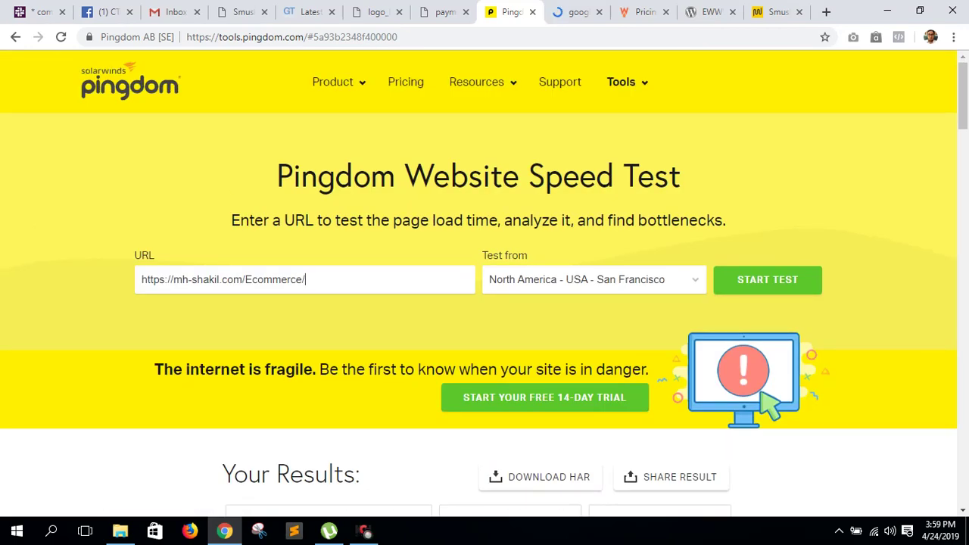
scroll(484, 283, "down", 3)
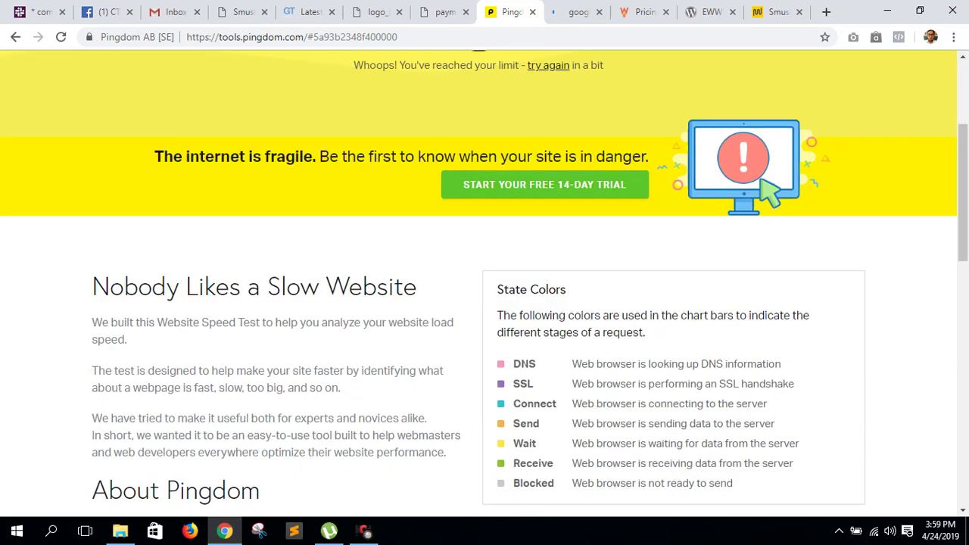
scroll(484, 283, "up", 3)
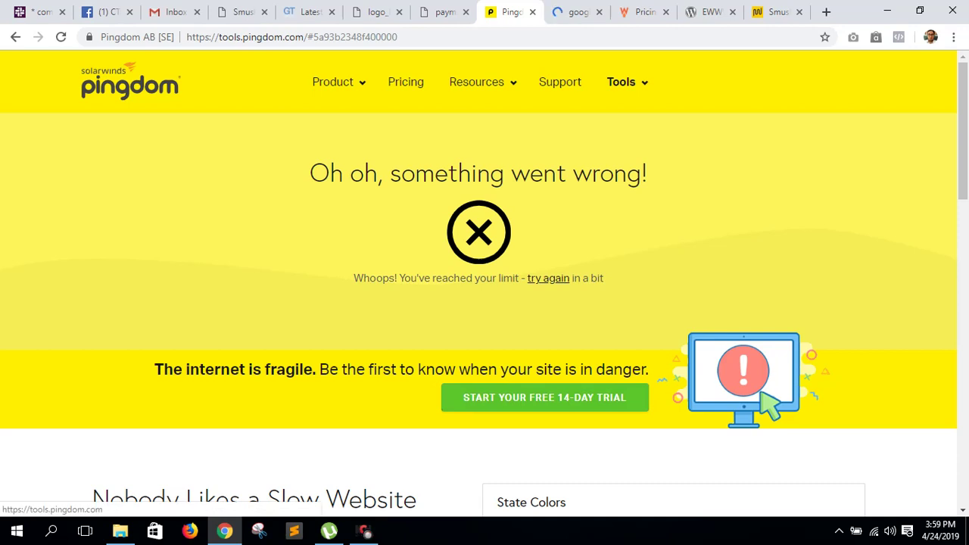
key("F5")
- Open PageSpeed Insights from the results and check Smush progress at 12/160 images
key("ctrl+Tab")
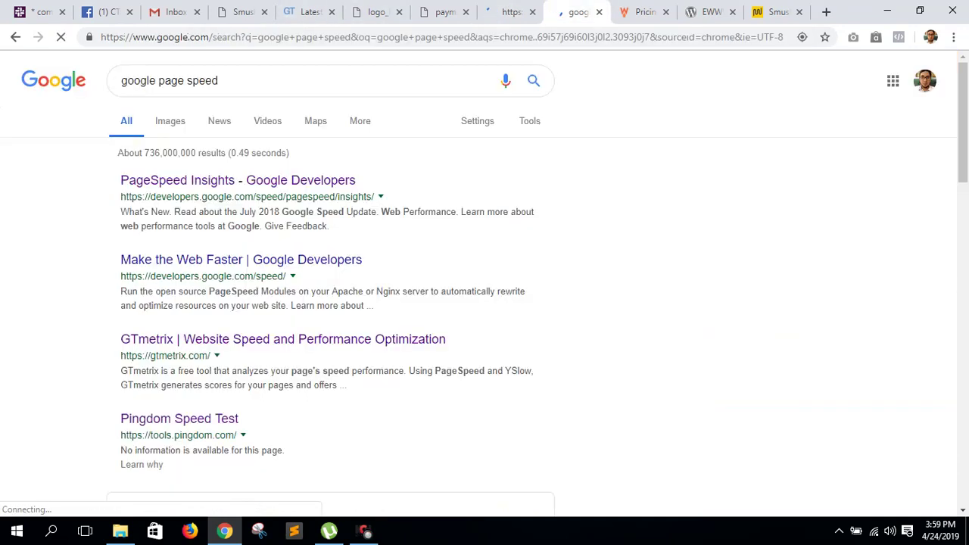
left_click(273, 181)
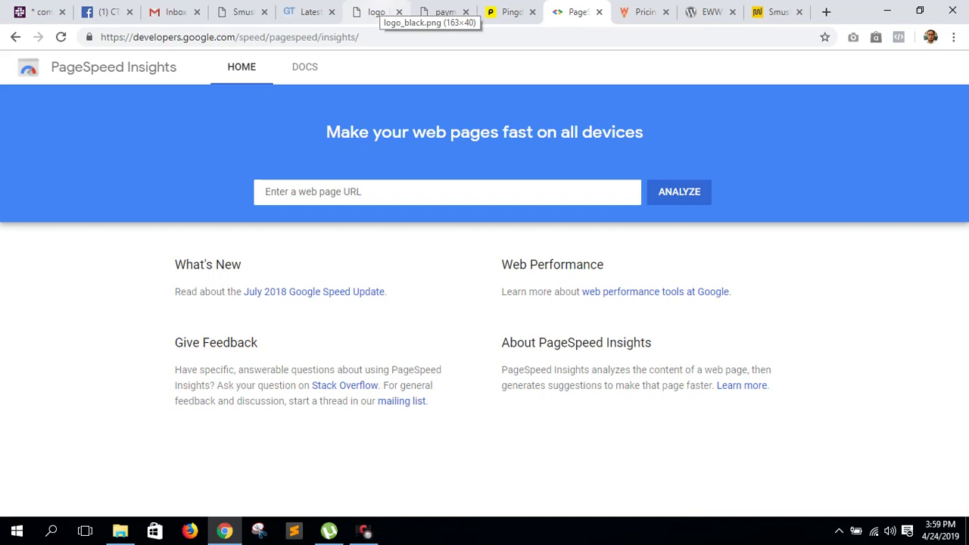
left_click(242, 13)
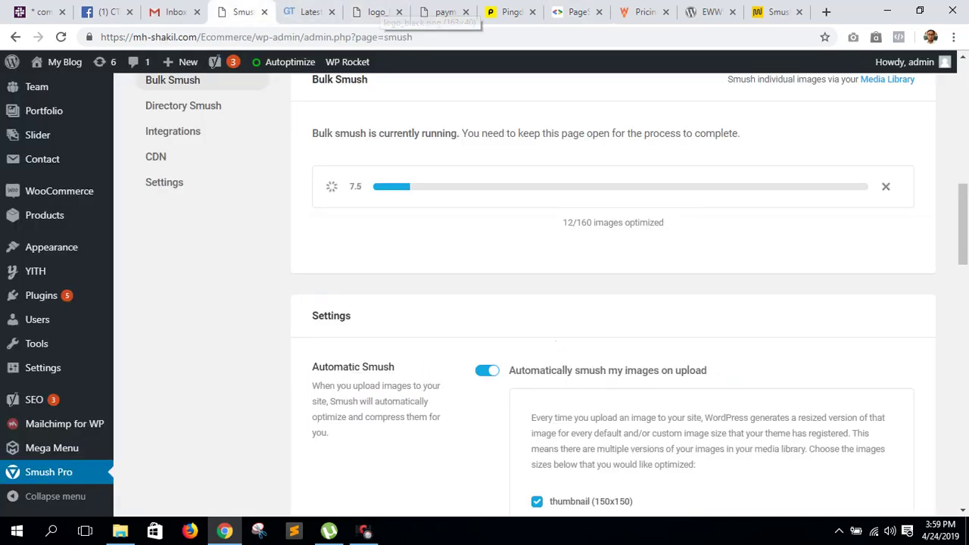
- Open the WP Rocket dashboard, showing critical CSS generated for 5 of 14 page types
scroll(530, 287, "down", 4)
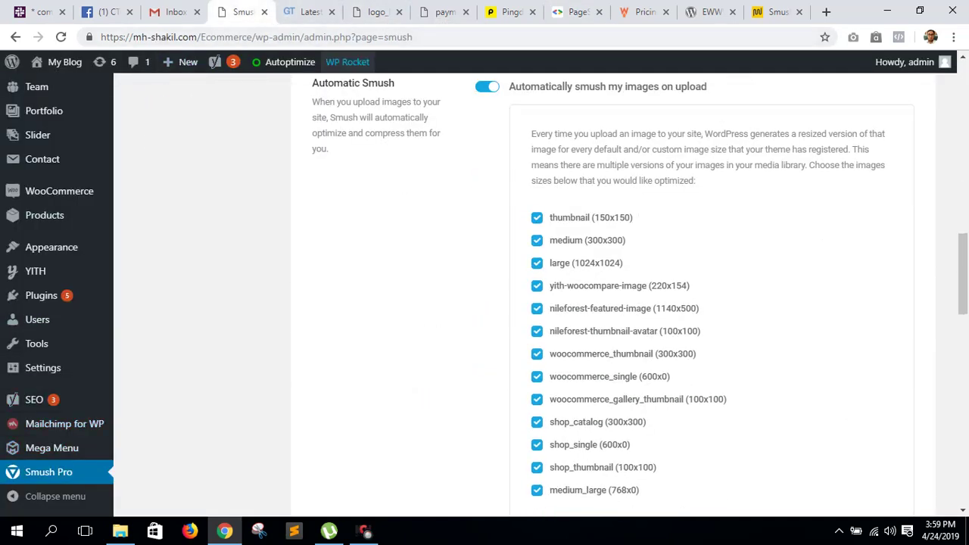
left_click(386, 123)
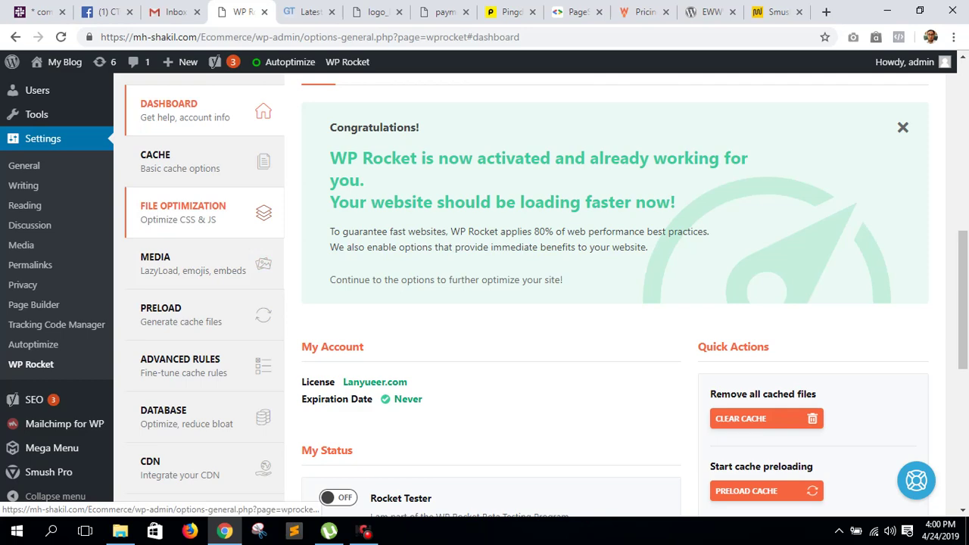
- Uncheck Minify JavaScript files under File Optimization, keep deferred JavaScript, and save
left_click(183, 212)
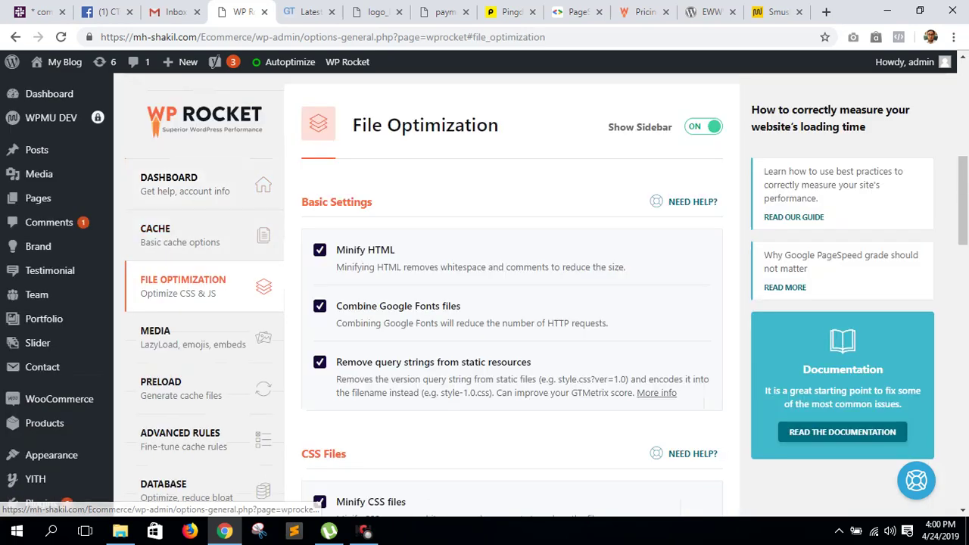
scroll(204, 213, "down", 12)
scroll(512, 296, "down", 2)
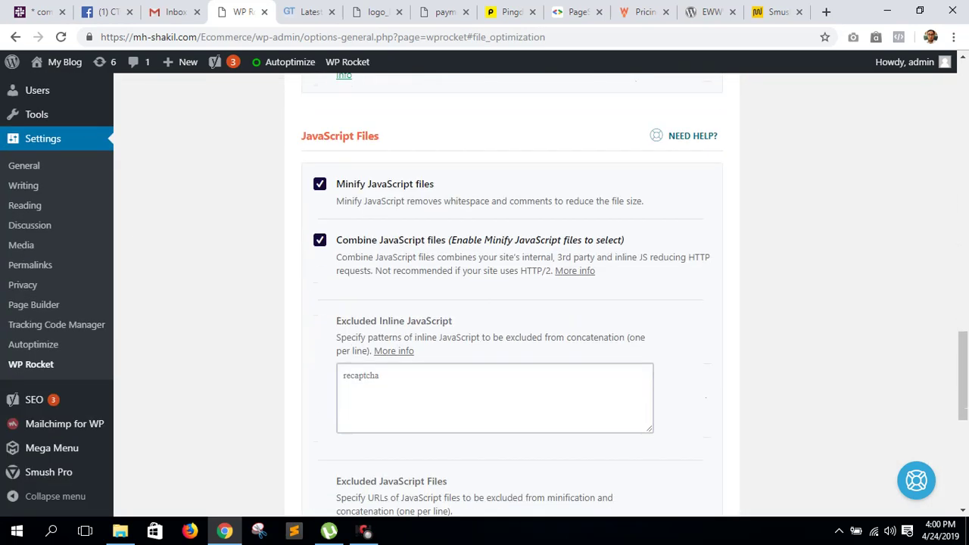
left_click(319, 184)
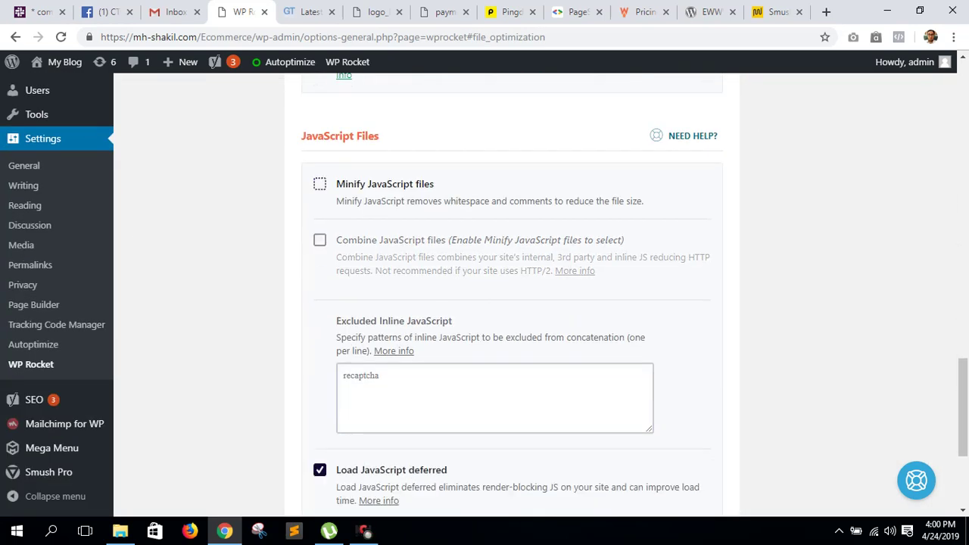
scroll(353, 422, "down", 3)
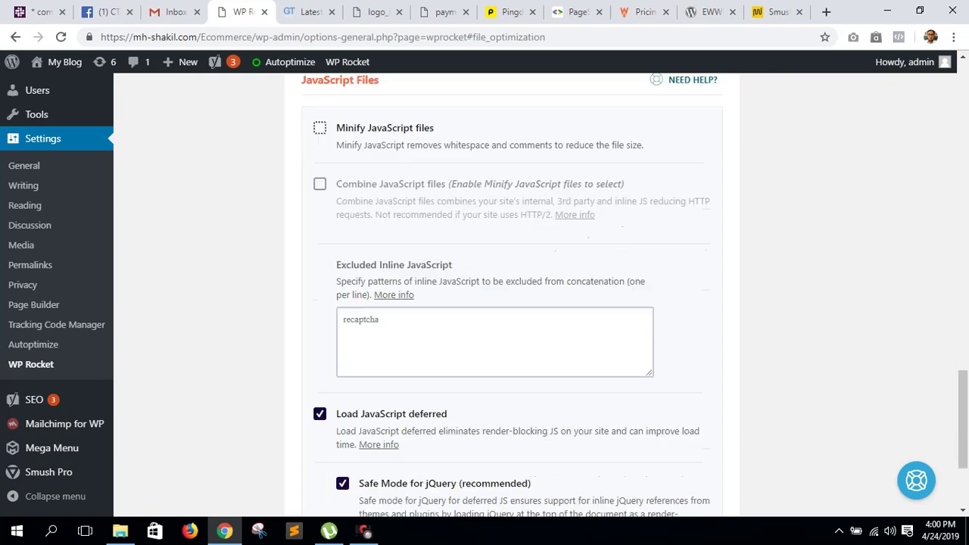
left_click(353, 421)
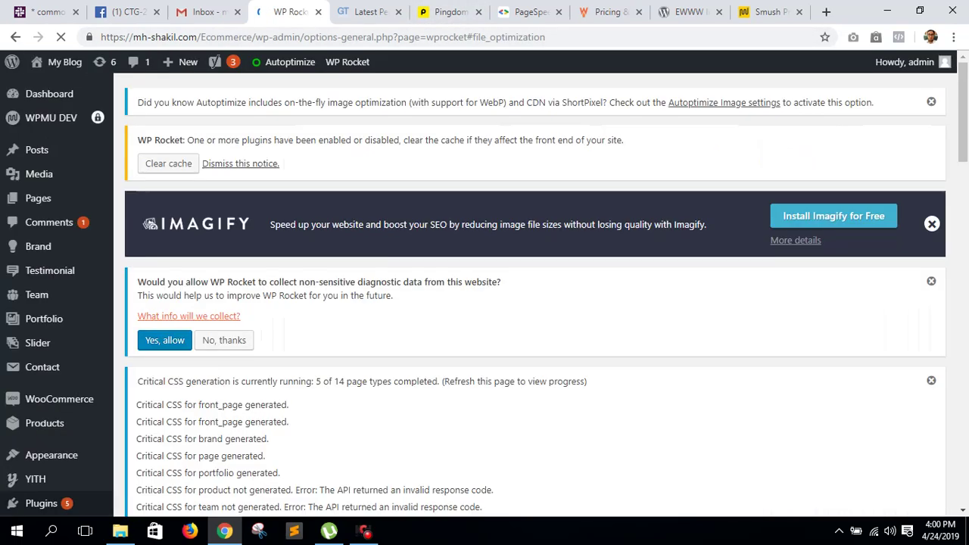
- Open the live shop site in a new tab from the admin bar
mouse_move(60, 62)
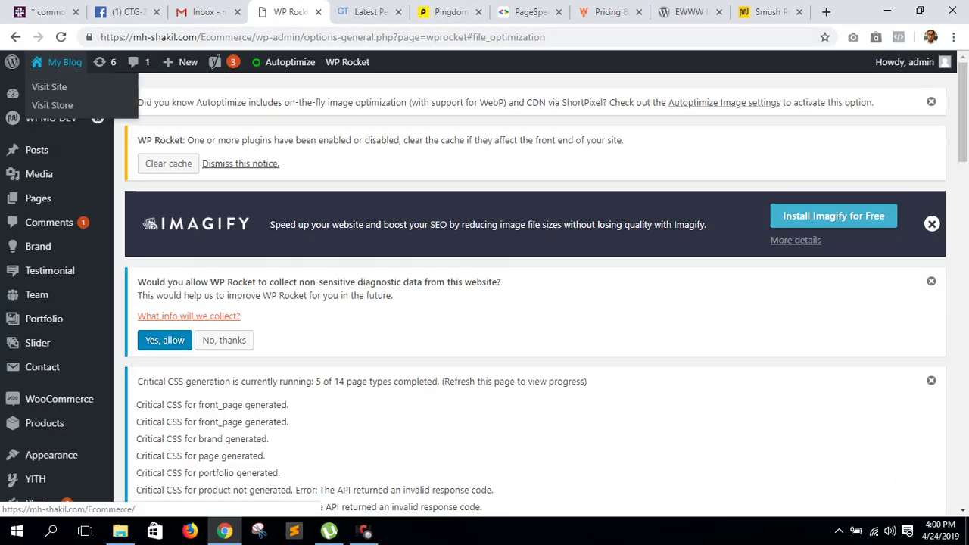
right_click(68, 84)
left_click(98, 93)
key("ctrl+Tab")
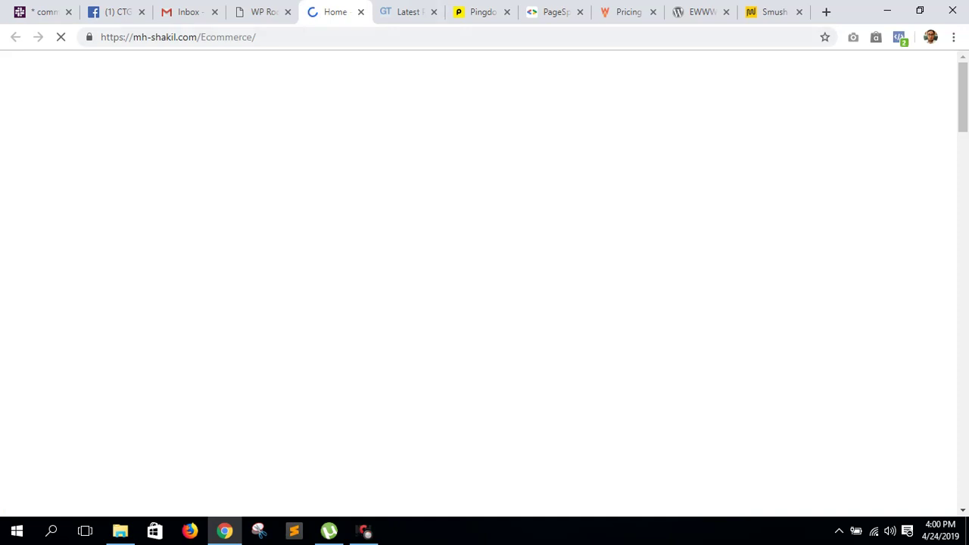
- Follow GTmetrix's retest of the Ecommerce site while the shop home page loads
key("ctrl+Tab")
scroll(484, 280, "up", 5)
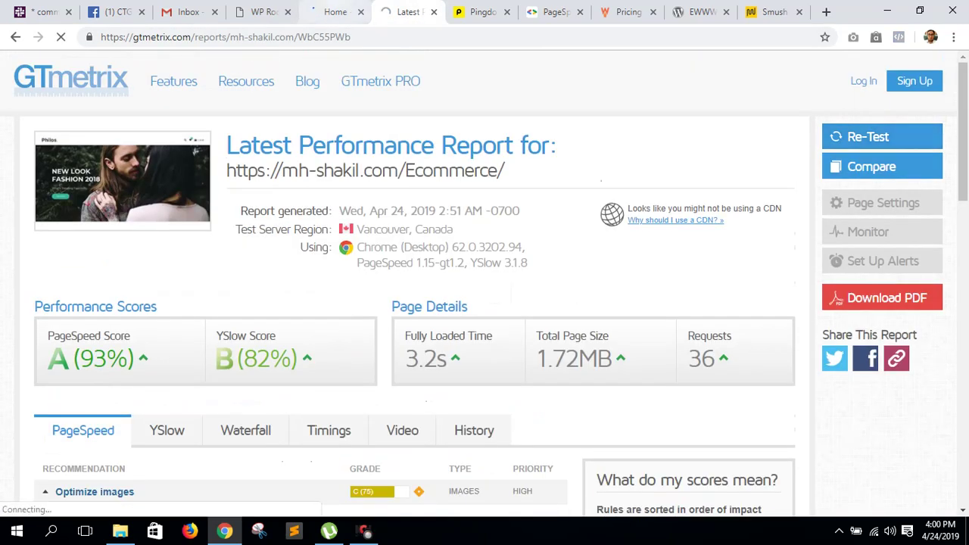
key("ctrl+shift+Tab")
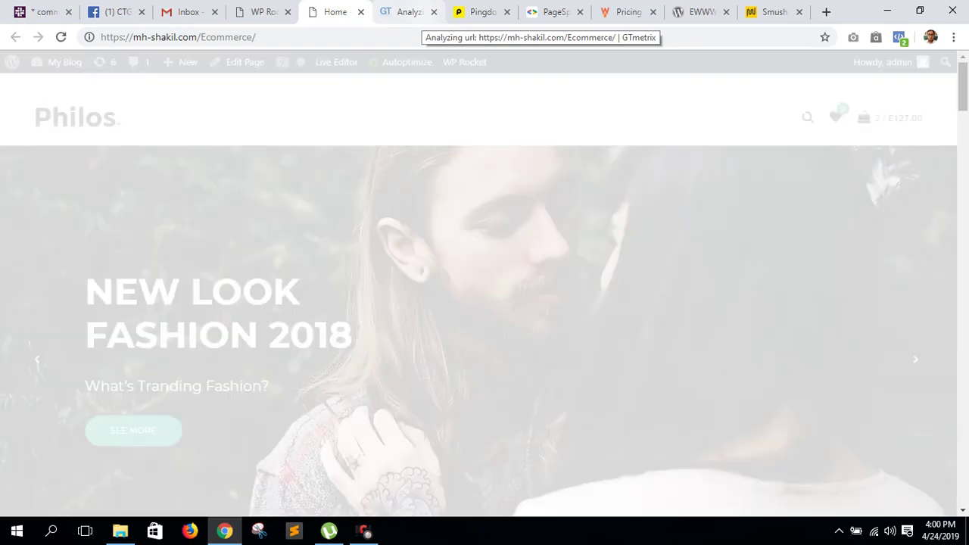
left_click(412, 12)
key("ctrl+shift+Tab")
scroll(485, 288, "down", 10)
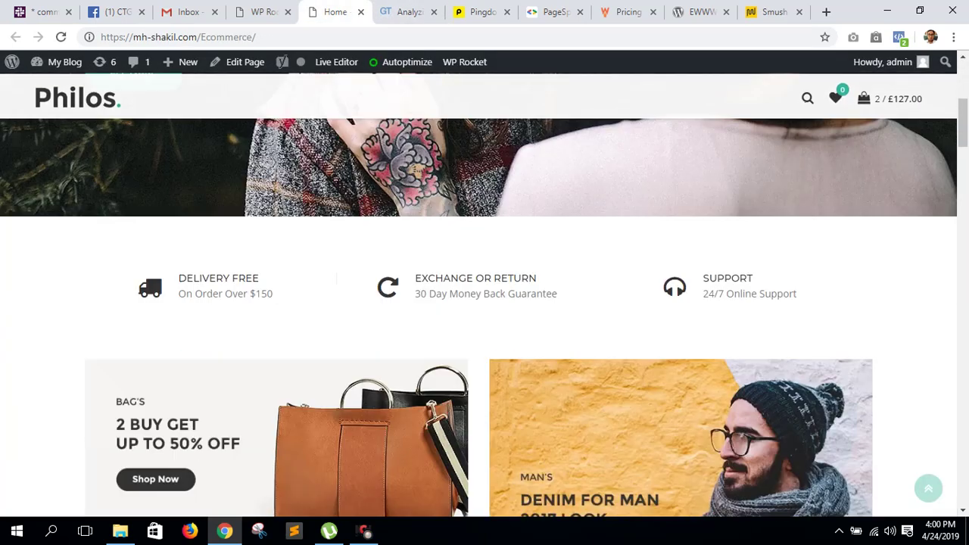
scroll(484, 288, "down", 10)
key("ctrl+Tab")
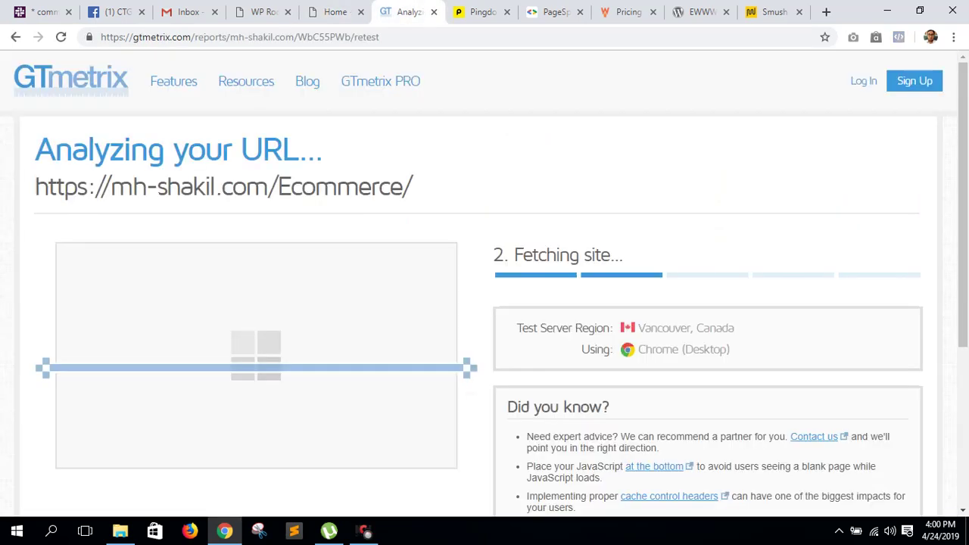
- Copy the shop's URL and analyze it in PageSpeed Insights
key("ctrl+Tab")
key("ctrl+Tab")
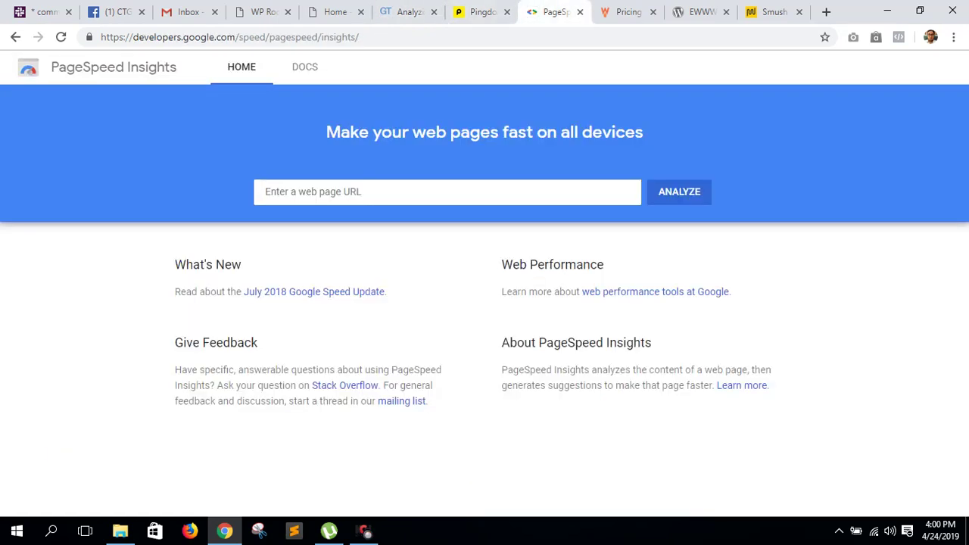
left_click(447, 192)
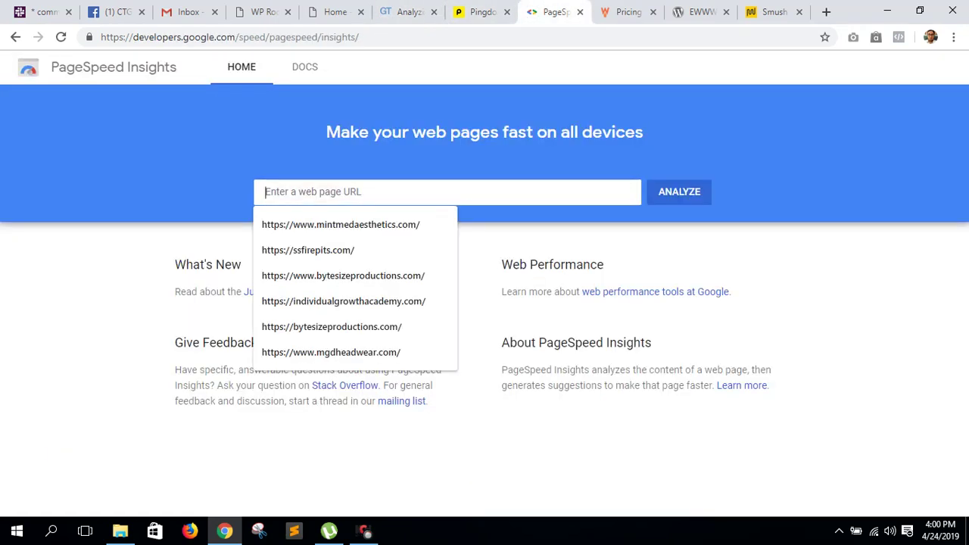
key("Escape")
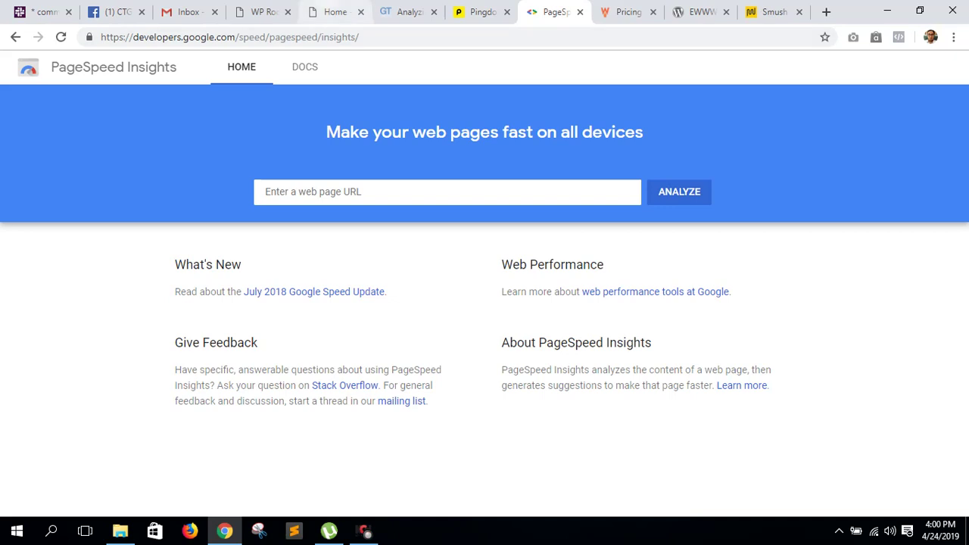
left_click(335, 11)
right_click(202, 36)
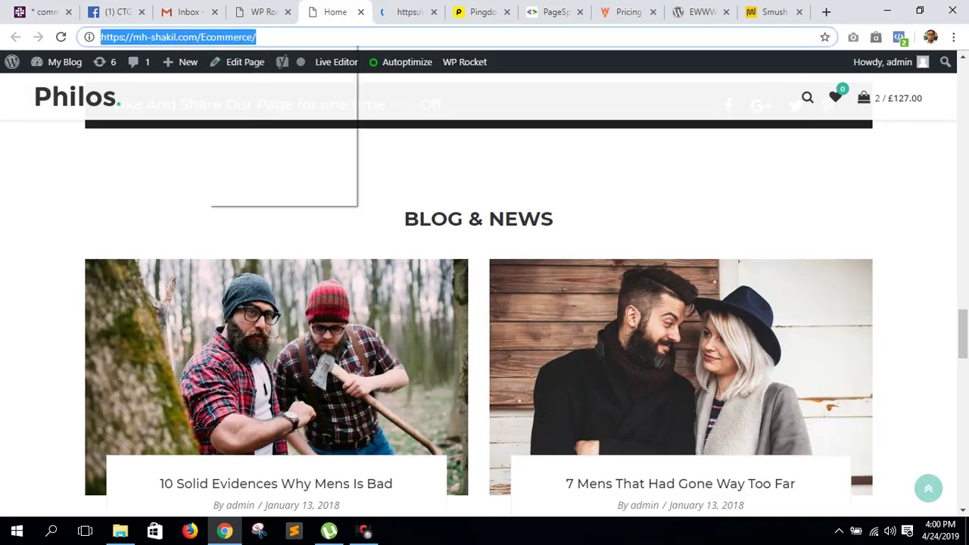
left_click(234, 94)
left_click(557, 12)
left_click(262, 191)
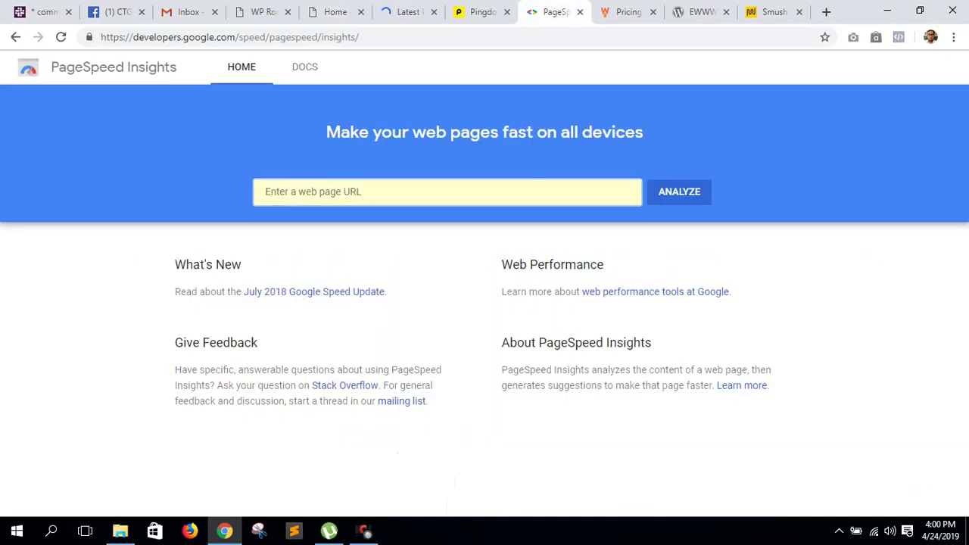
right_click(262, 194)
left_click(339, 277)
left_click(679, 192)
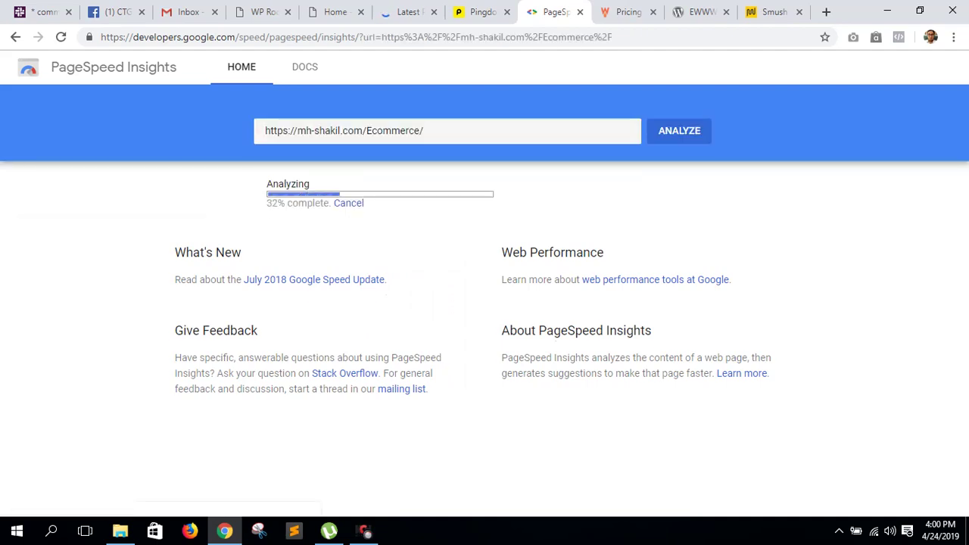
- Start a Pingdom test on the shop URL, then view GTmetrix's PageSpeed B (88%) result
key("ctrl+shift+Tab")
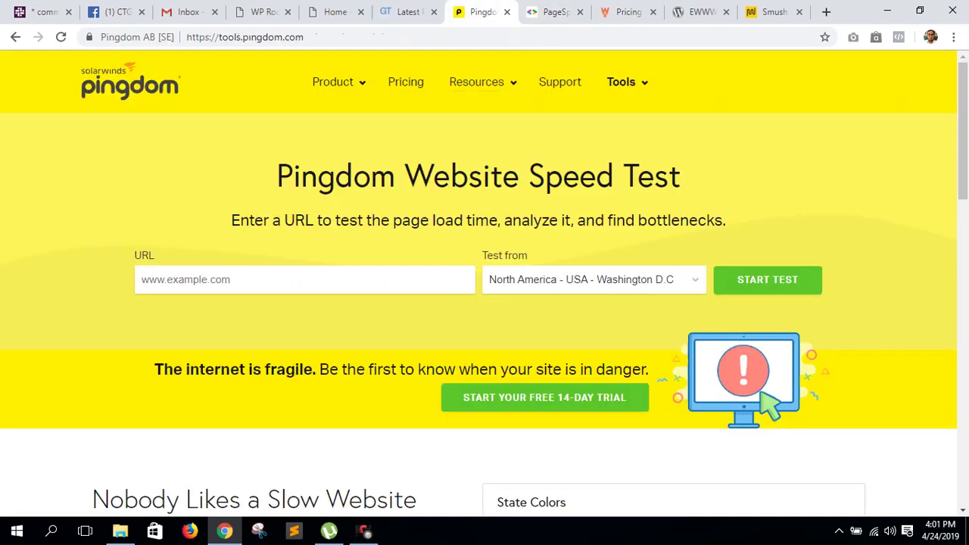
scroll(484, 303, "down", 3)
scroll(484, 303, "up", 3)
right_click(316, 275)
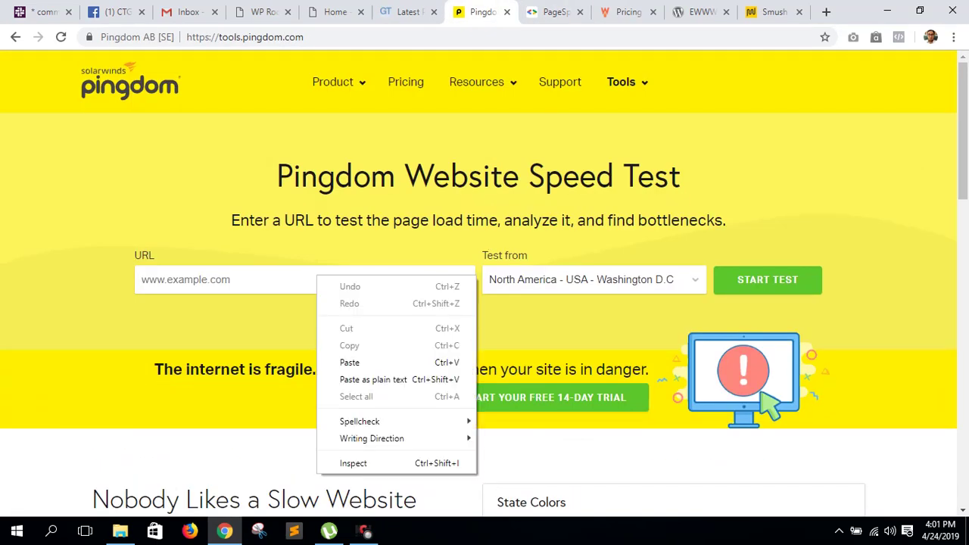
left_click(343, 361)
key("Return")
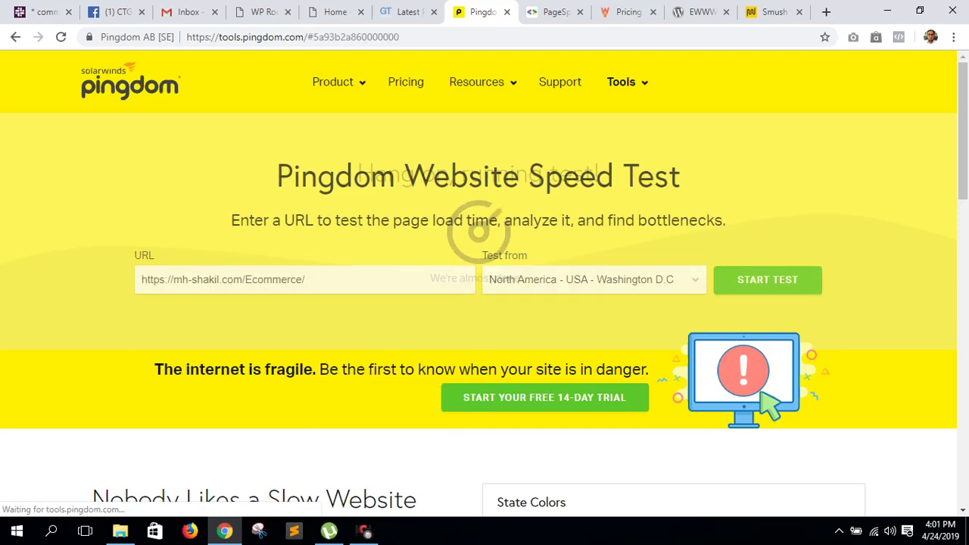
key("ctrl+shift+Tab")
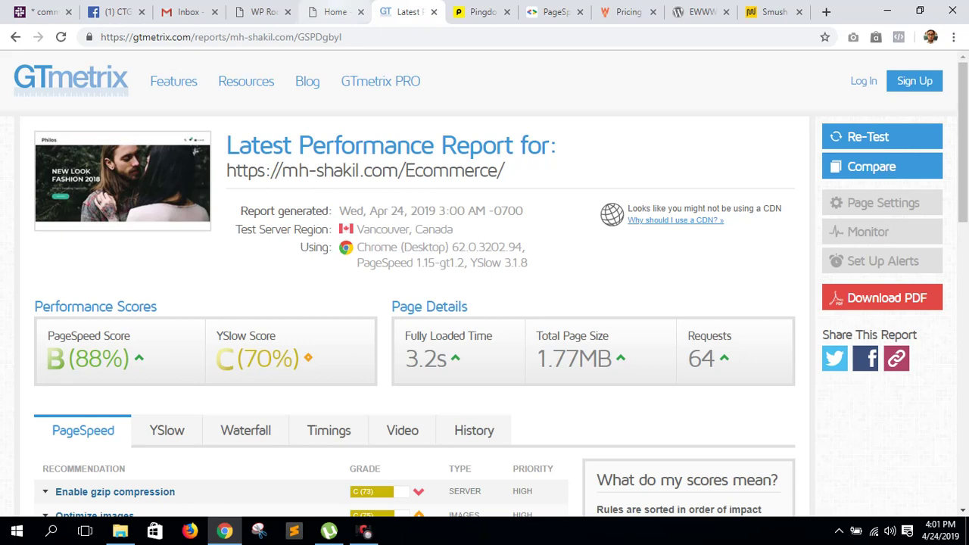
left_click(333, 11)
key("ctrl+Tab")
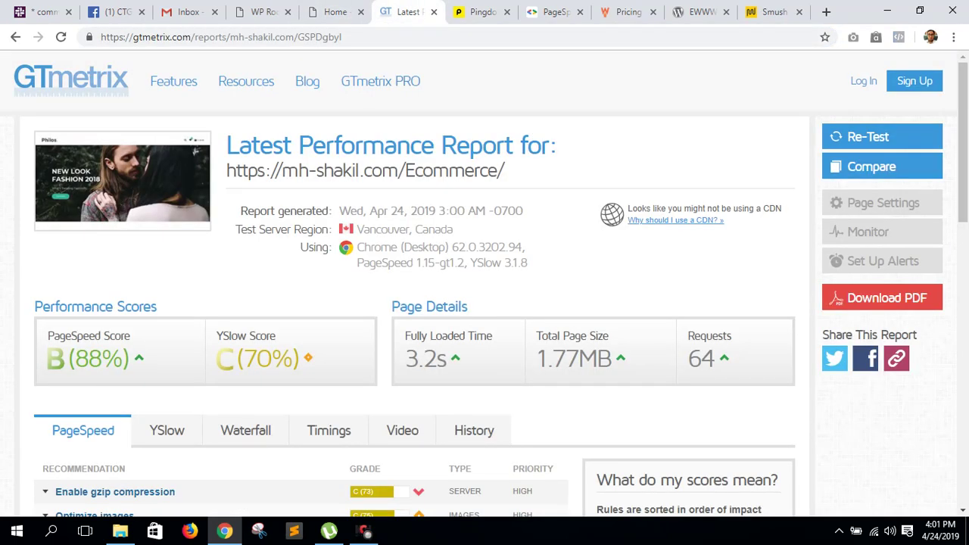
key("ctrl+Tab")
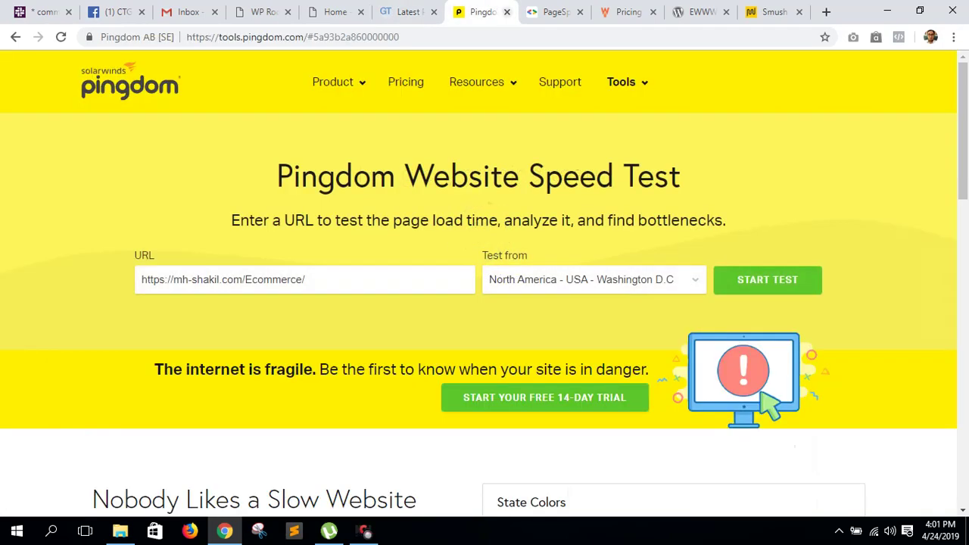
scroll(485, 284, "down", 2)
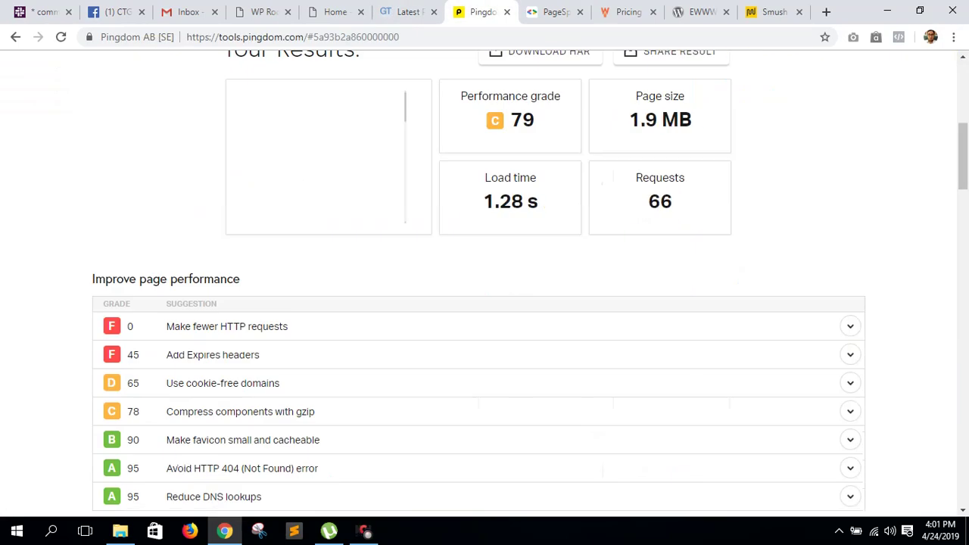
triple_click(522, 262)
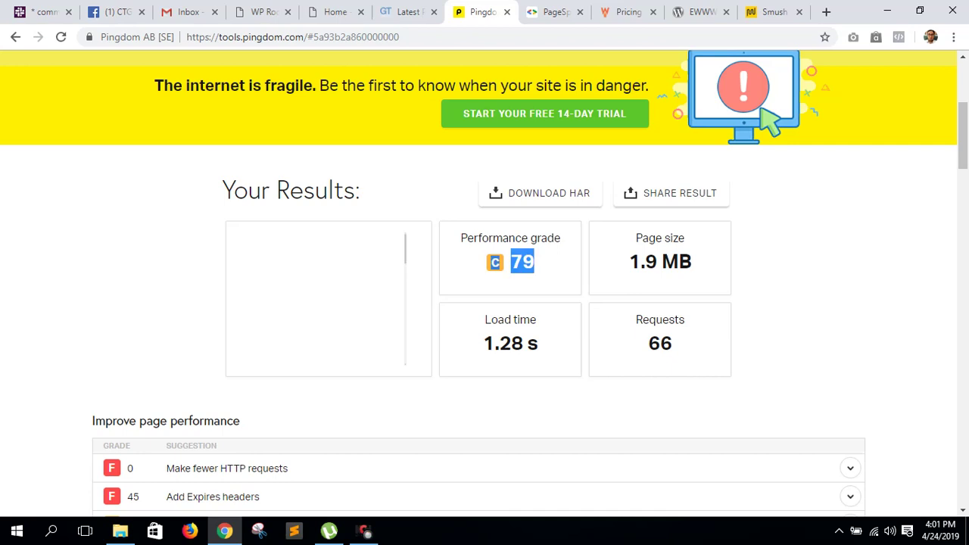
left_click(522, 262)
key("ctrl+Tab")
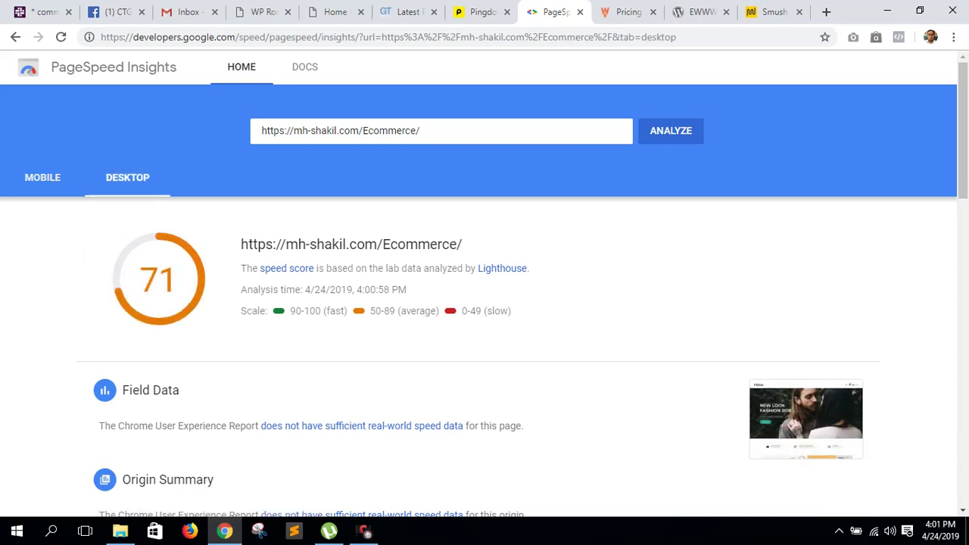
key("ctrl+shift+Tab")
key("ctrl+shift+Tab")
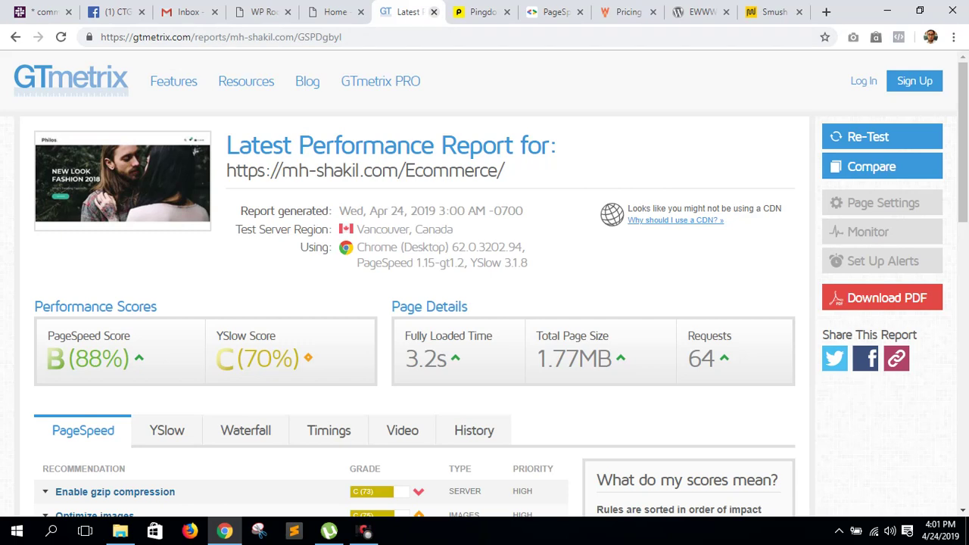
- Close the GTmetrix, Pingdom and PageSpeed Insights tabs
left_click(433, 12)
left_click(434, 11)
left_click(434, 12)
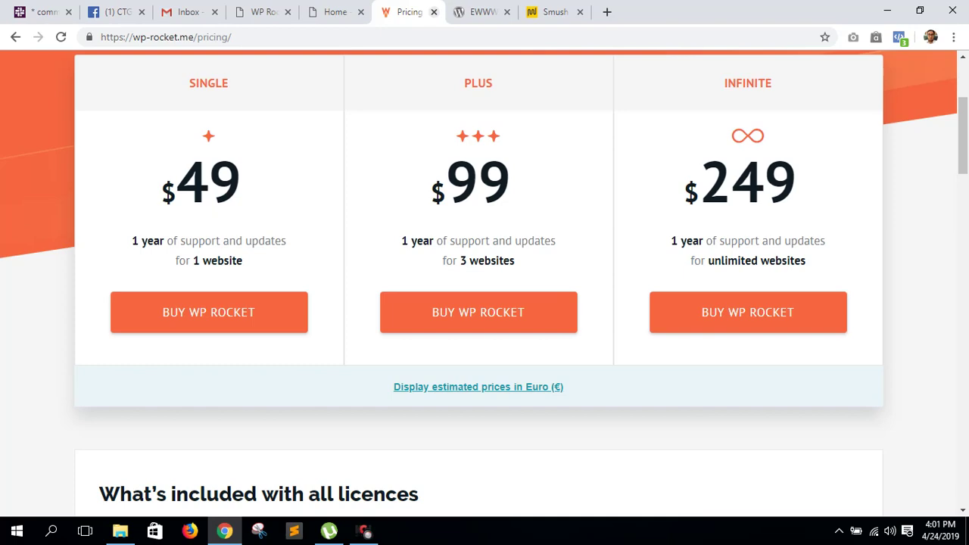
- Look over the WP Rocket and EWWW tabs, ending on the shop's Home page
left_click(265, 11)
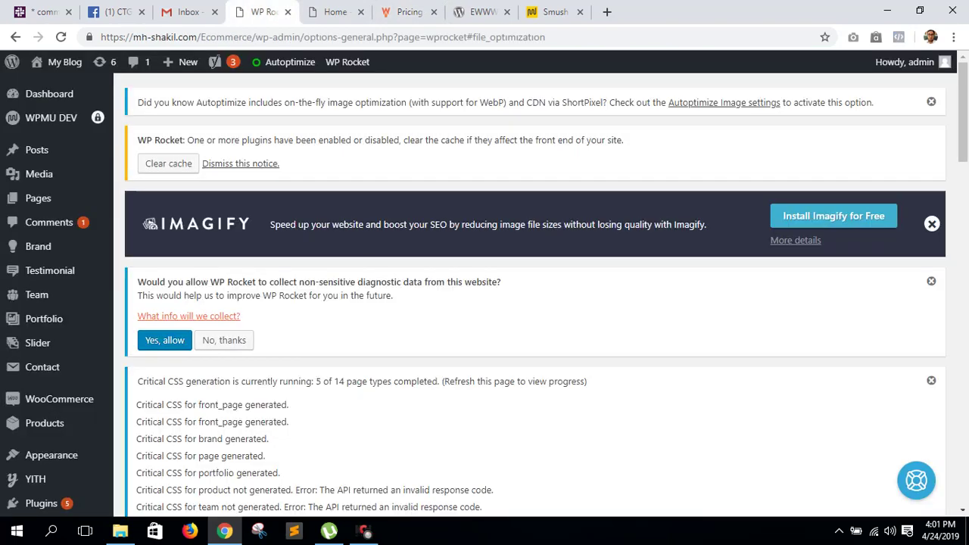
left_click(333, 12)
left_click(481, 11)
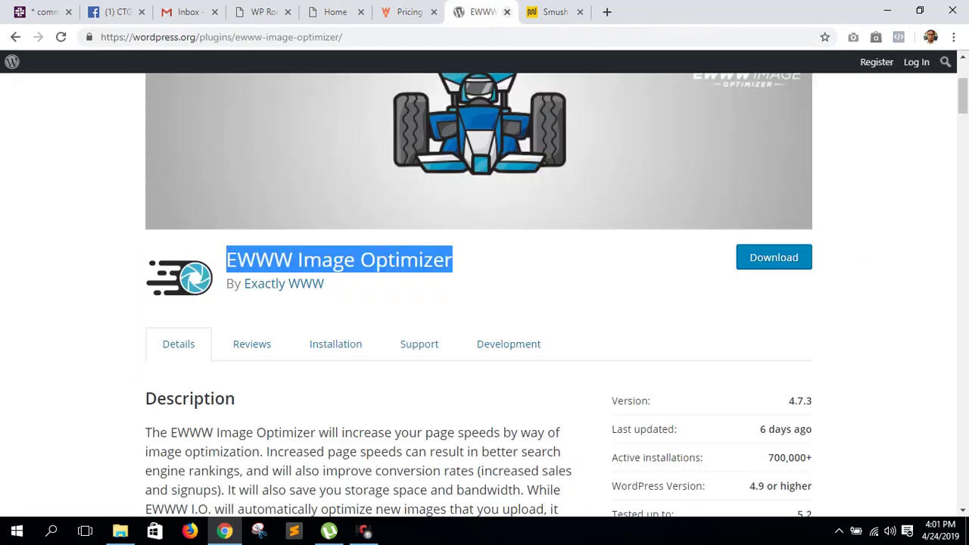
left_click(333, 12)
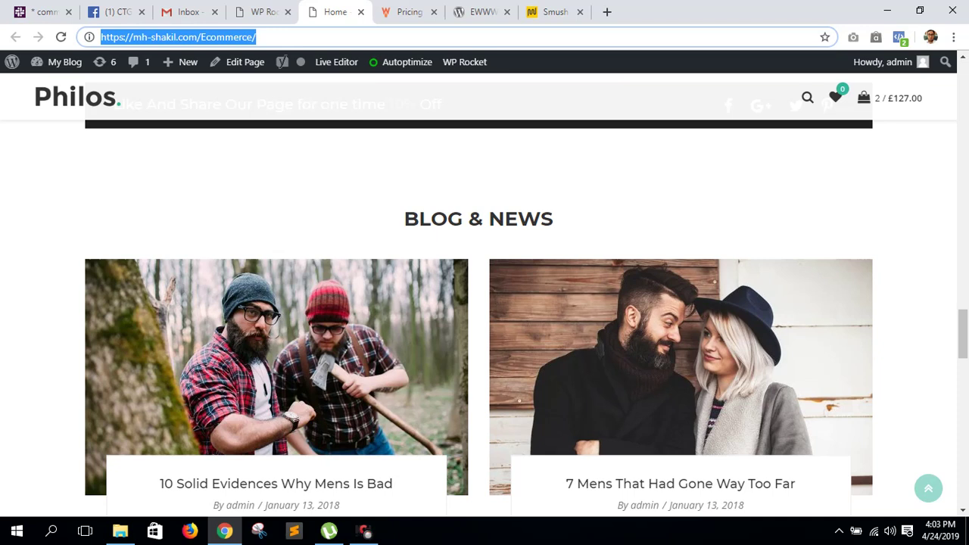
- Close the WP Rocket pricing, EWWW Image Optimizer and Smush Pro tabs
scroll(484, 303, "up", 15)
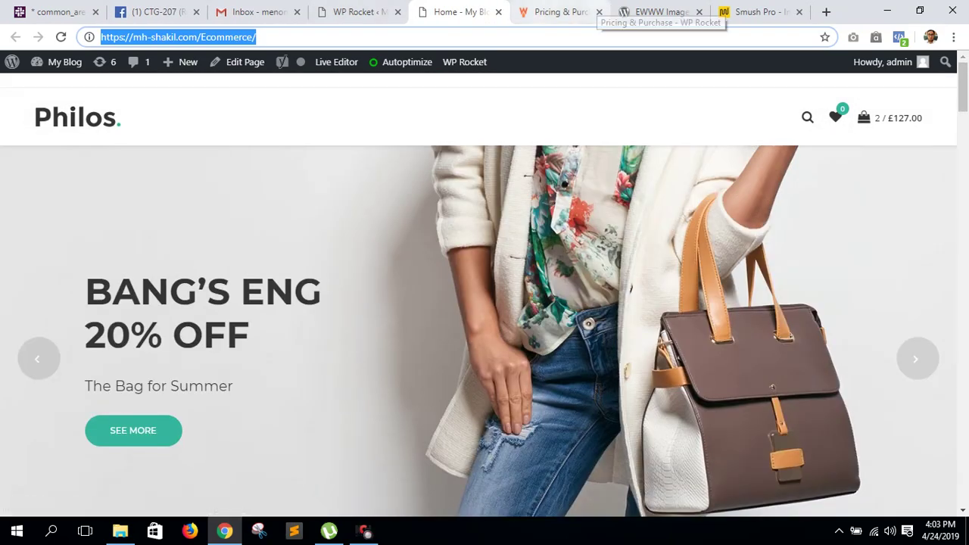
left_click(591, 12)
left_click(599, 12)
left_click(599, 12)
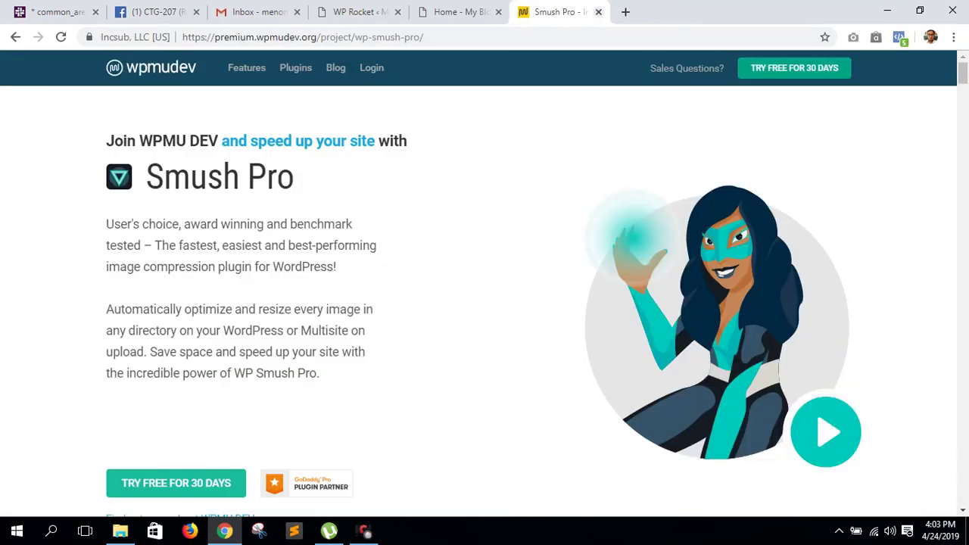
key("ctrl+w")
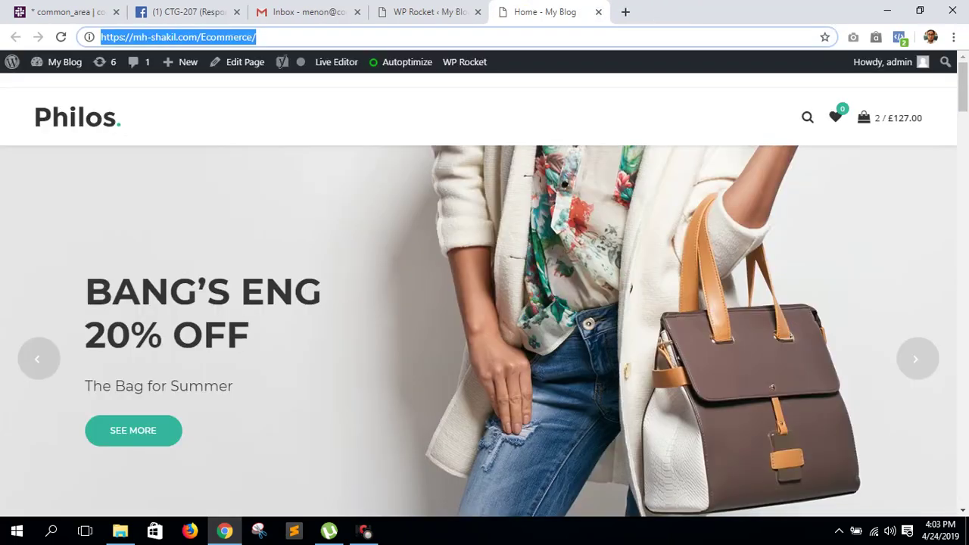
key("ctrl+shift+Tab")
- Open the shop's storefront via Visit Site in a new tab, plus a blank tab
mouse_move(38, 64)
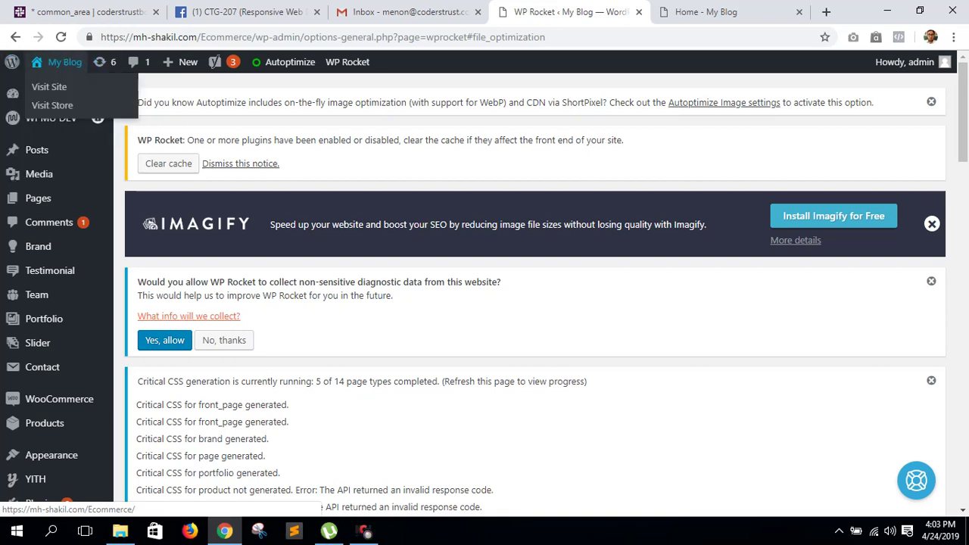
middle_click(50, 87)
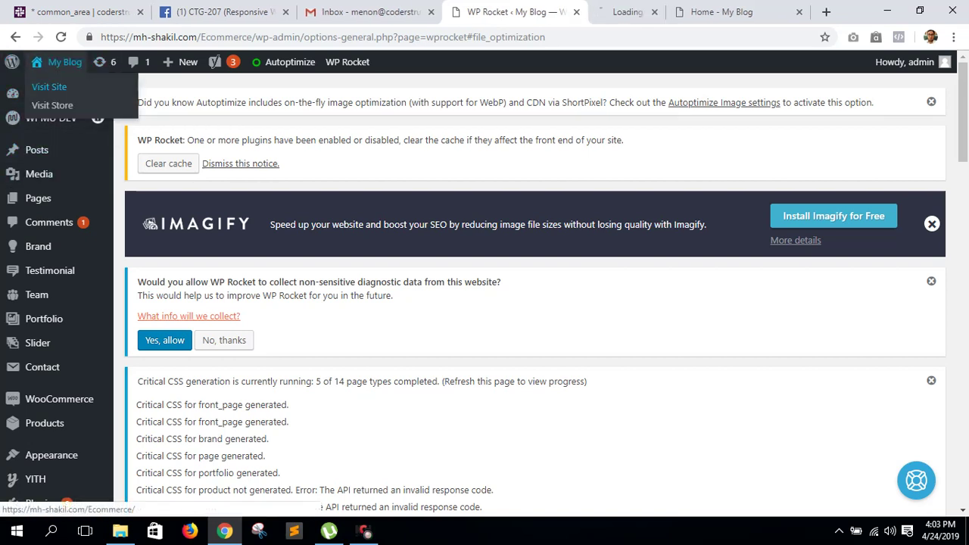
left_click(606, 11)
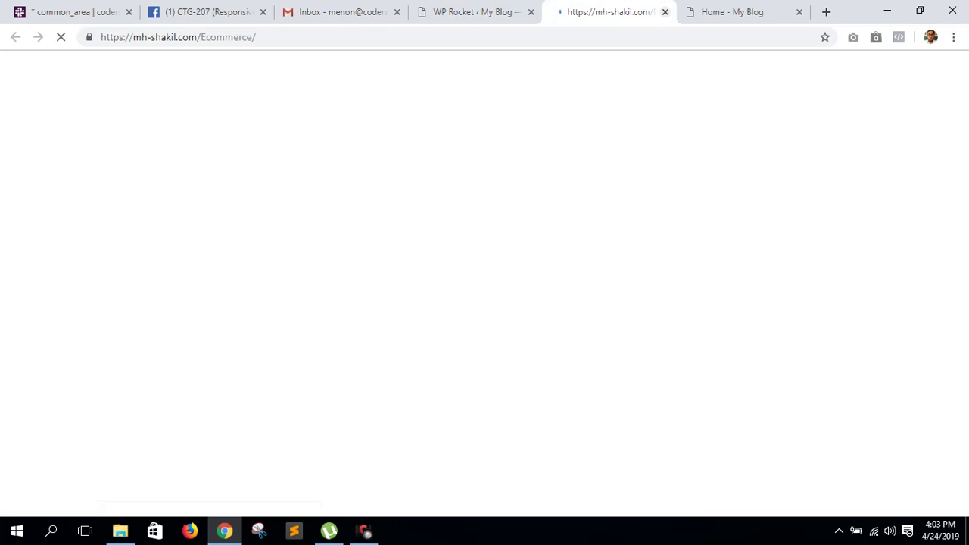
key("ctrl+Tab")
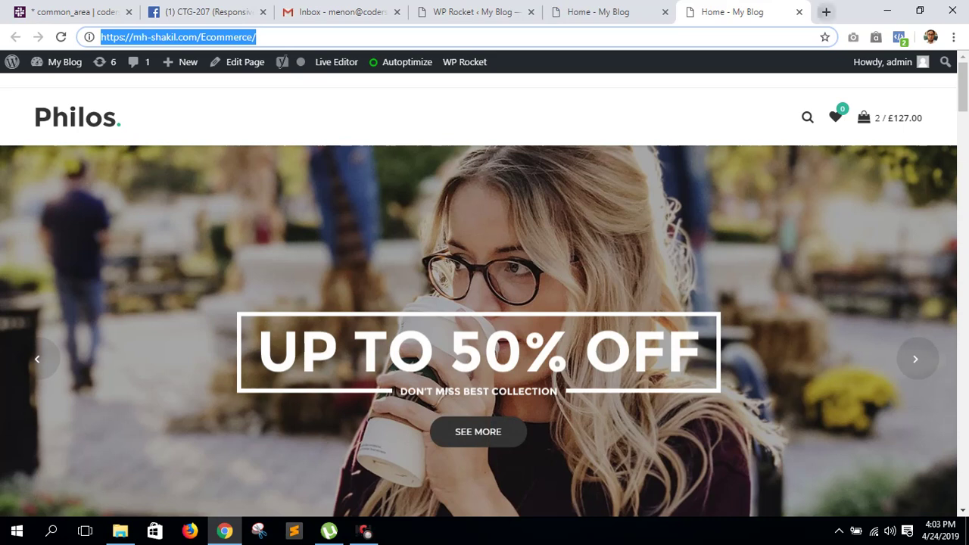
left_click(826, 11)
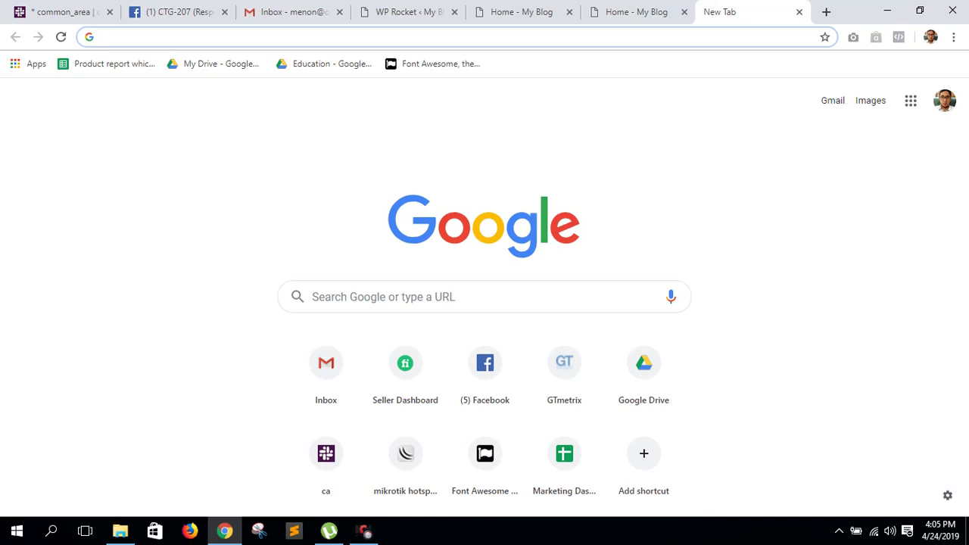
- Open a new incognito window and go to fiverr.com
left_click(953, 37)
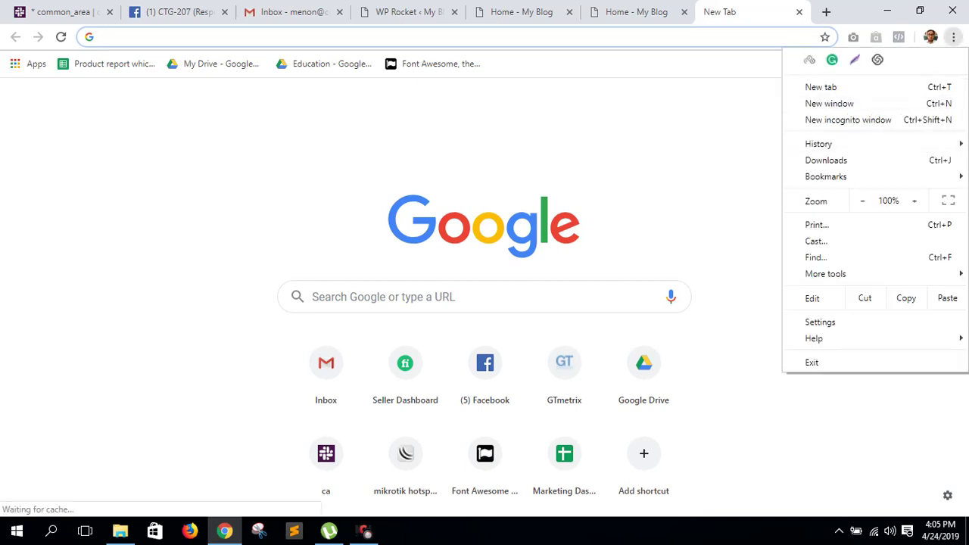
left_click(848, 120)
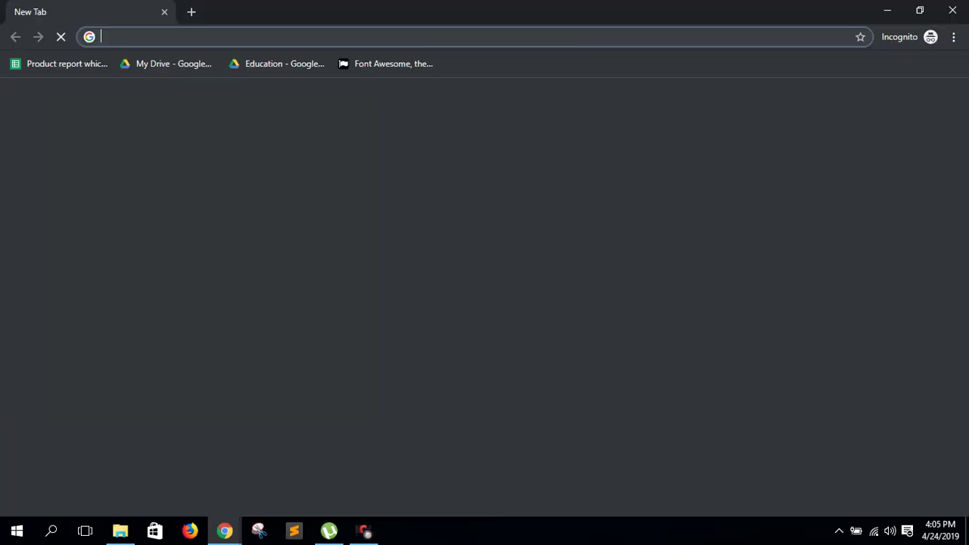
type("fiverr.com")
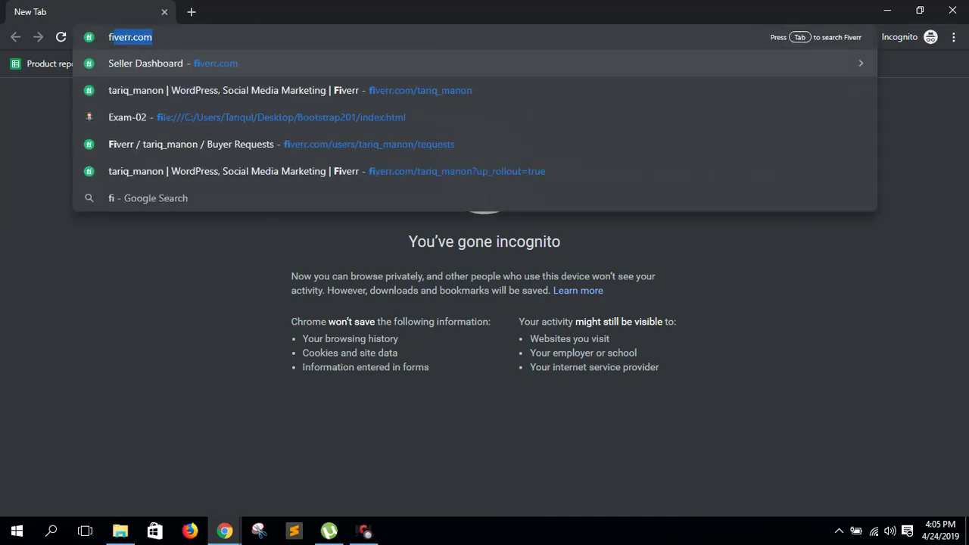
key("Return")
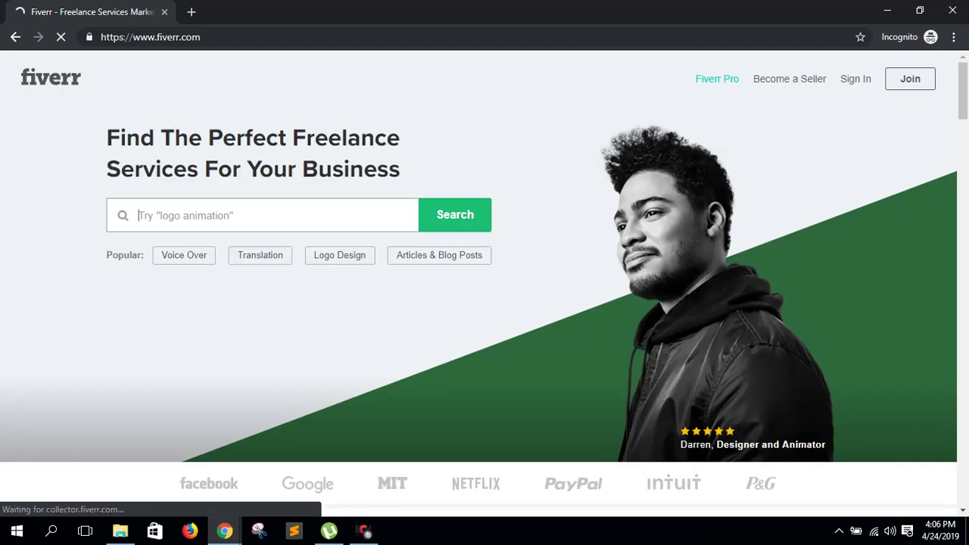
- Search Fiverr for 'wordpress speed optimization' using the suggested query
type("wordpress s")
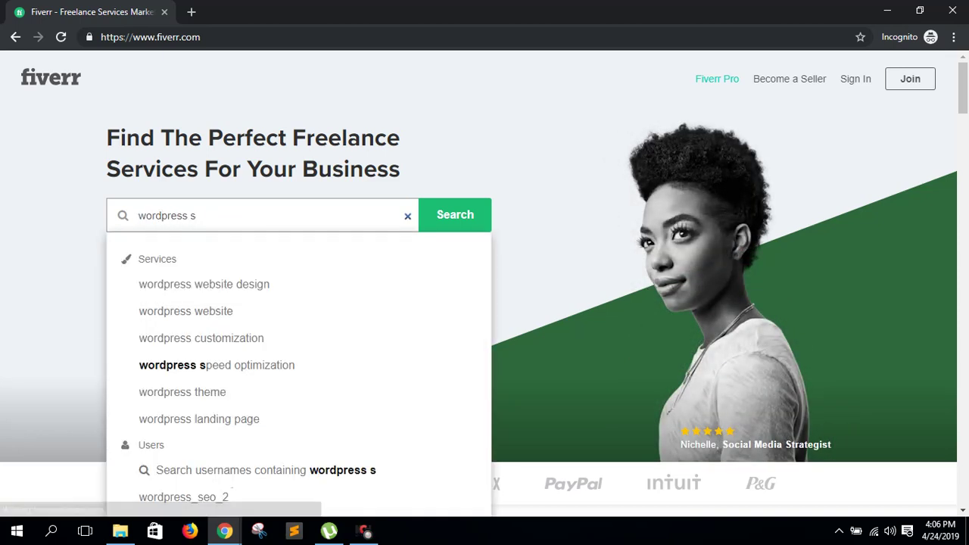
type("peed")
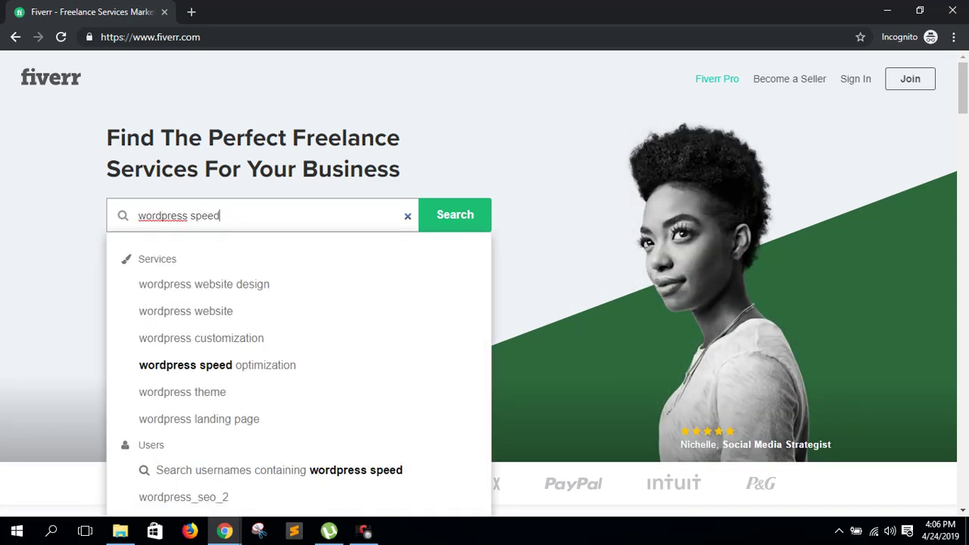
key("Down")
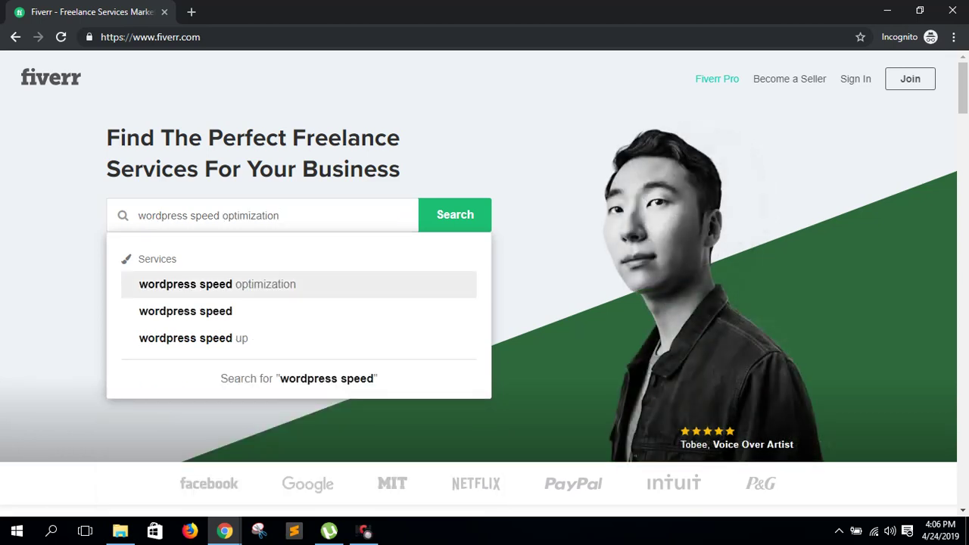
key("Return")
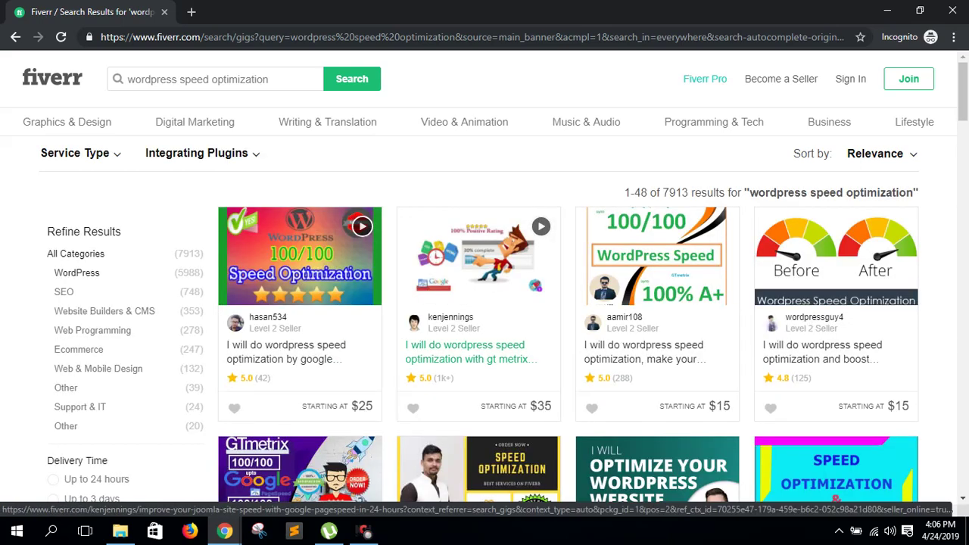
- Open three speed-optimization gigs from the results in new tabs
middle_click(286, 352)
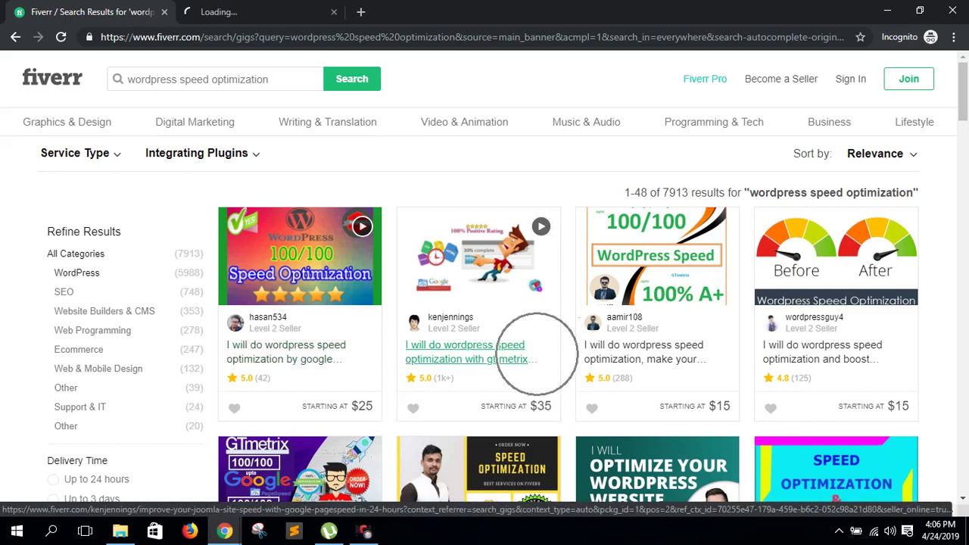
scroll(515, 348, "down", 5)
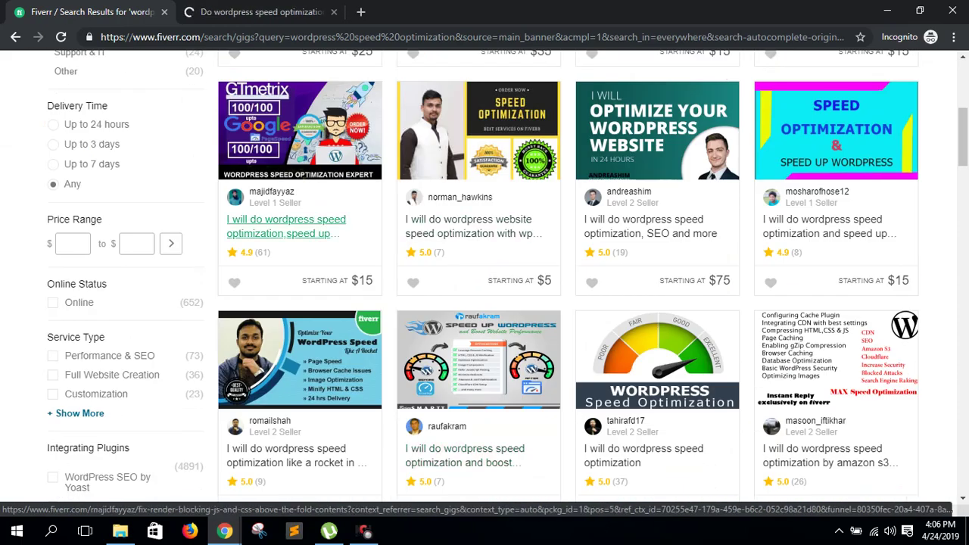
middle_click(286, 222)
scroll(825, 340, "down", 4)
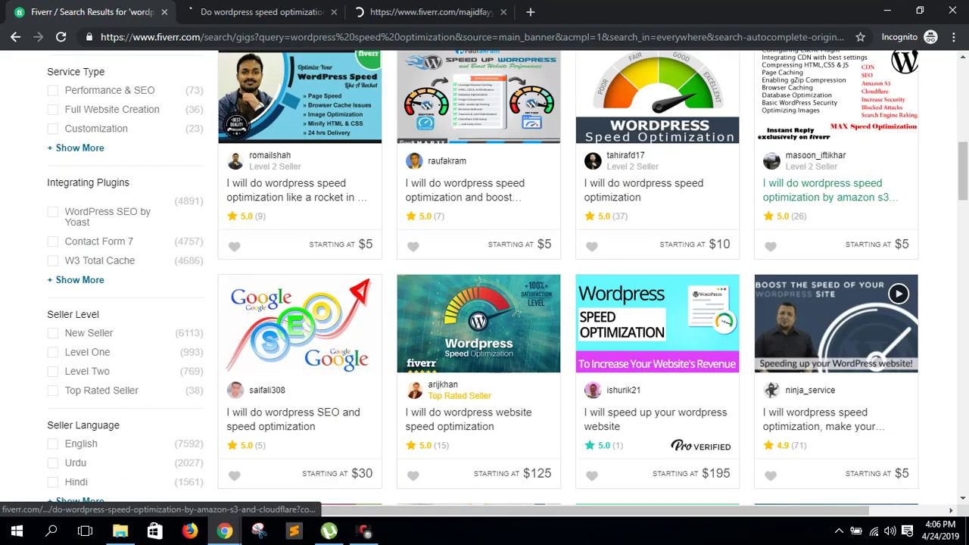
scroll(825, 397, "down", 11)
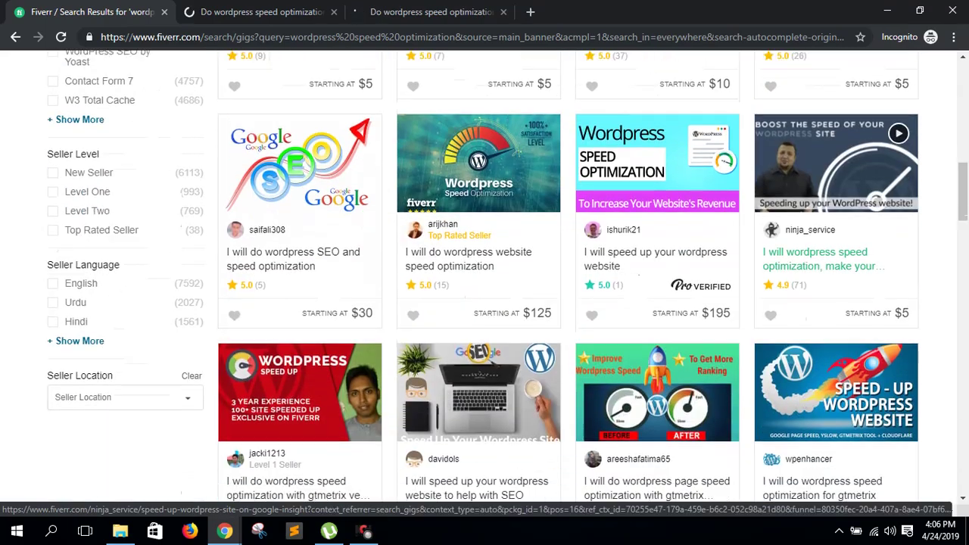
scroll(833, 382, "down", 2)
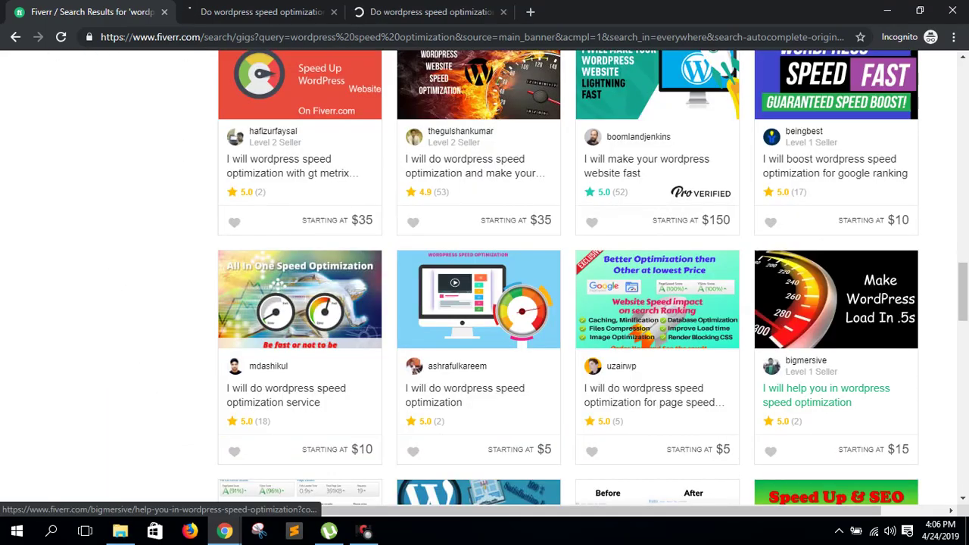
scroll(833, 383, "up", 3)
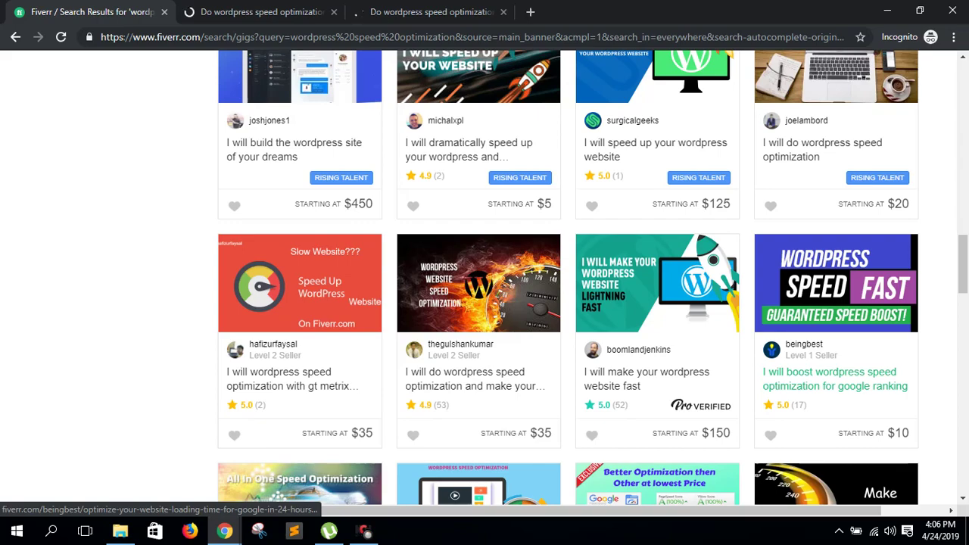
scroll(833, 382, "down", 7)
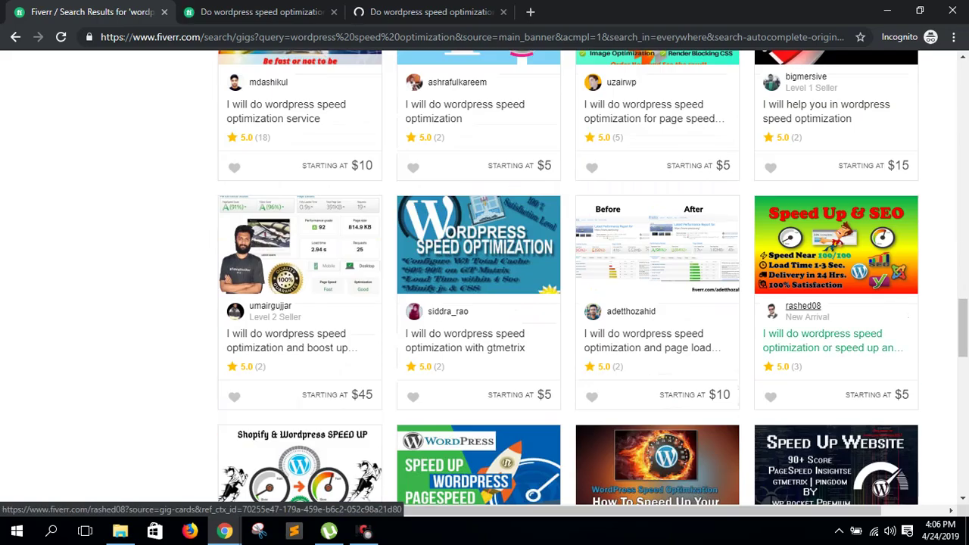
left_click(643, 341, "ctrl")
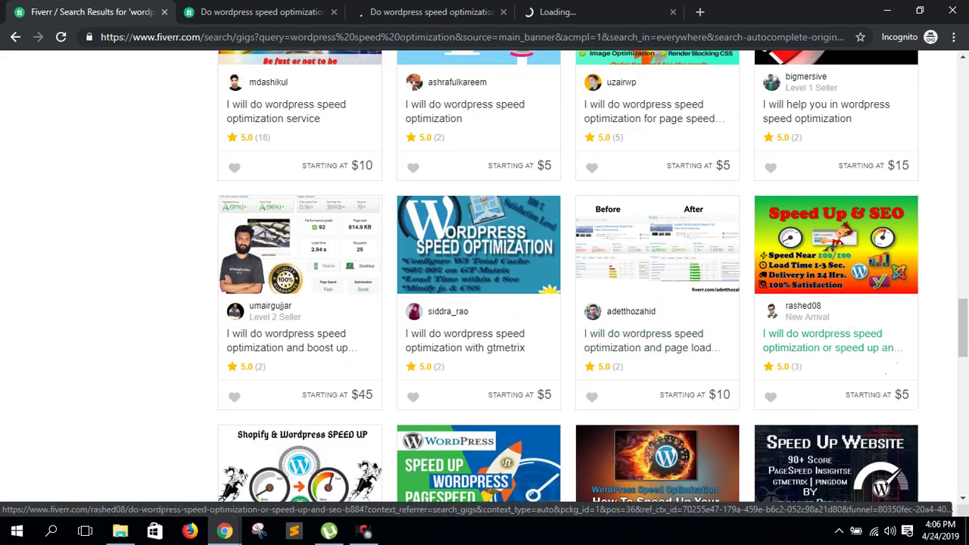
scroll(832, 318, "down", 7)
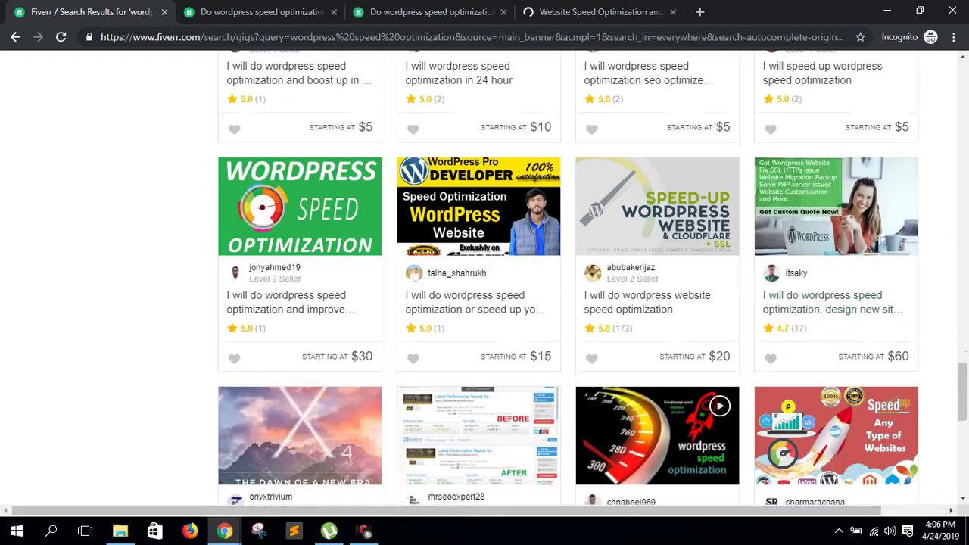
scroll(833, 334, "up", 15)
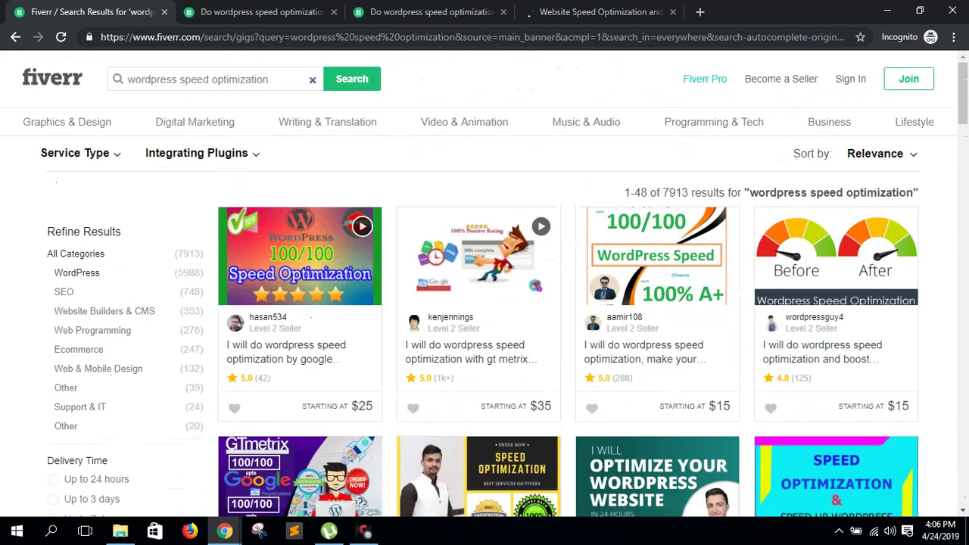
- Change the search to 'wordpress speed gtmetrix', correcting the 'gtmerix' typo
left_click(269, 79)
key("BackSpace")
key("BackSpace")
key("BackSpace")
key("BackSpace")
key("BackSpace")
key("BackSpace")
key("BackSpace")
key("BackSpace")
key("BackSpace")
key("BackSpace")
key("BackSpace")
key("BackSpace")
key("BackSpace")
type("gtm")
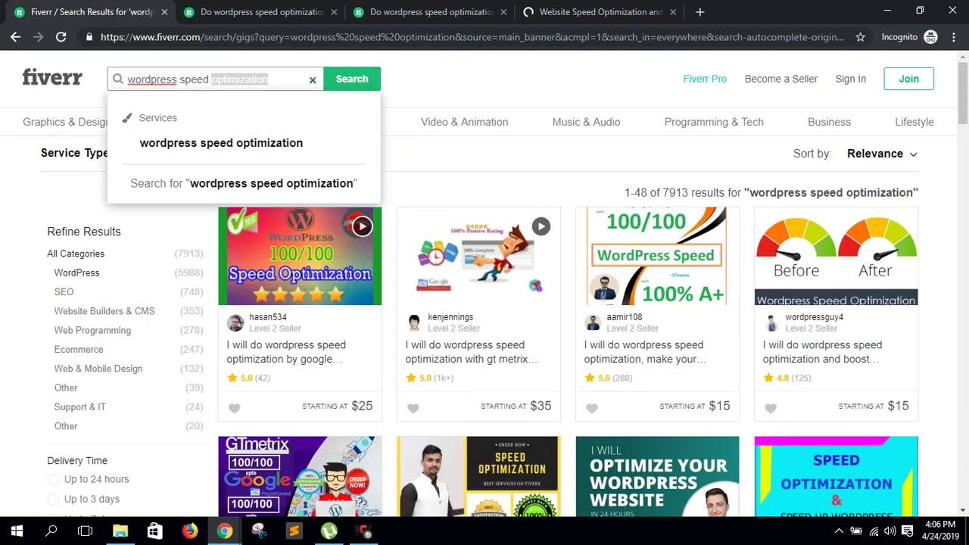
type("erix")
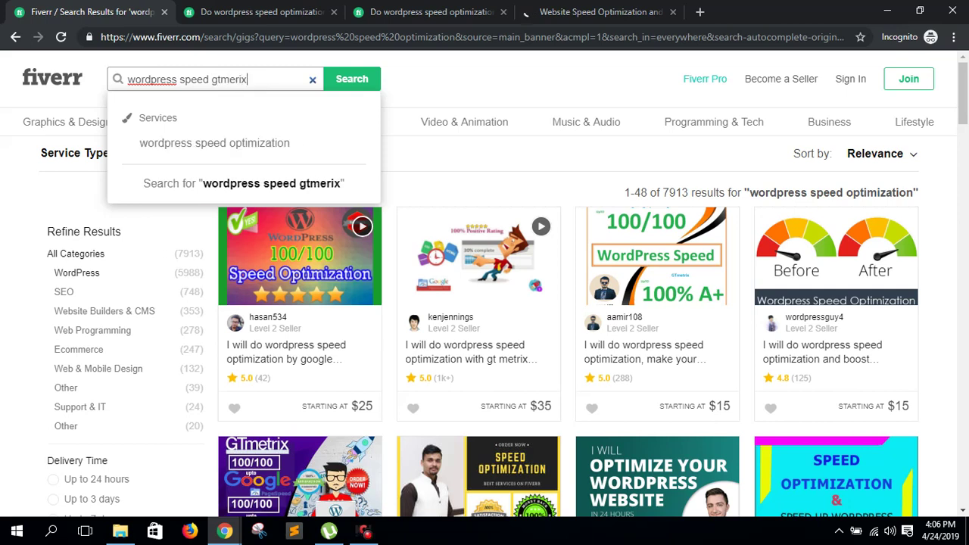
key("Return")
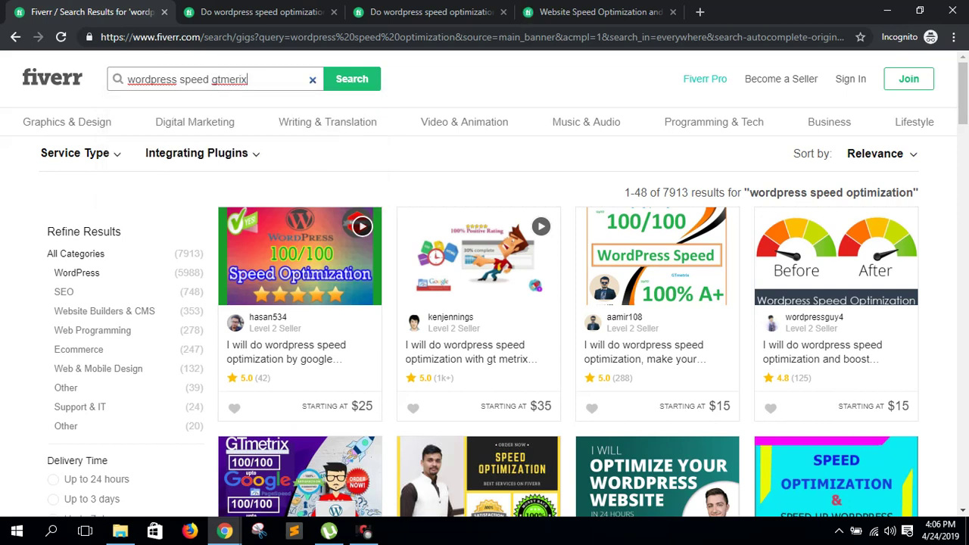
right_click(234, 81)
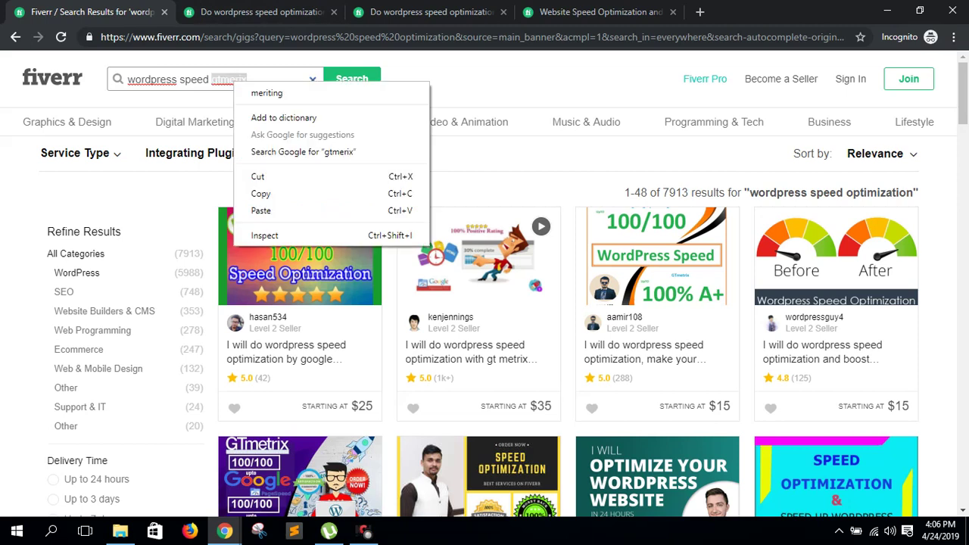
left_click(214, 80)
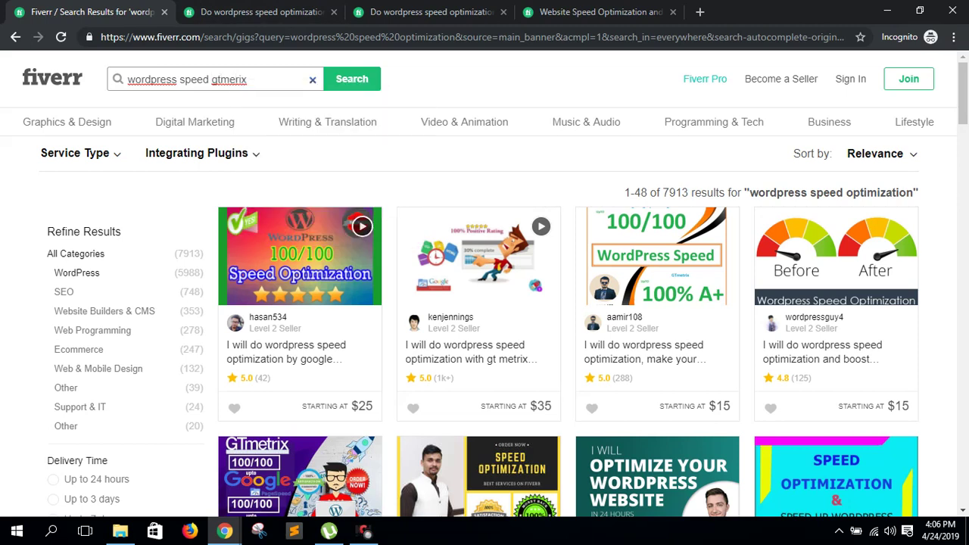
type("t")
key("Return")
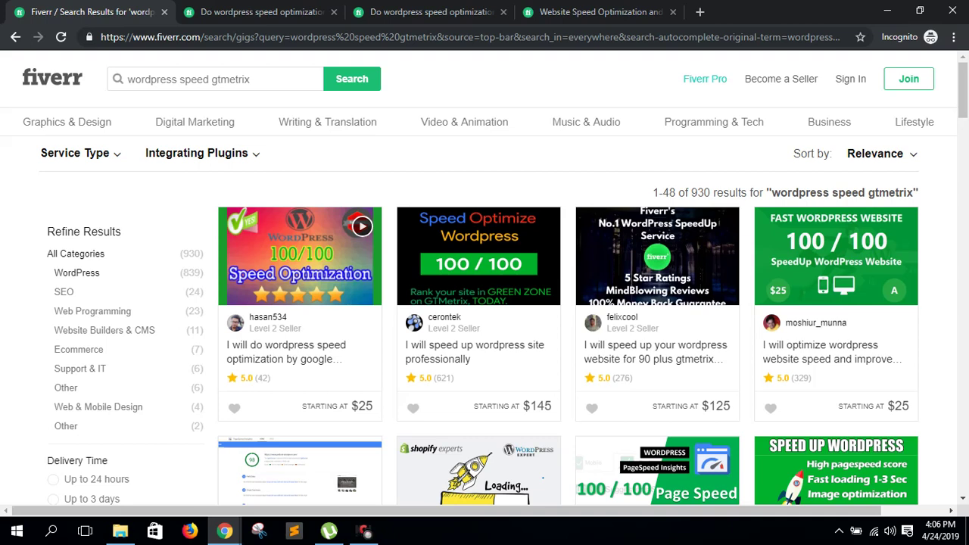
- Open two gigs from the 930 gtmetrix results in new tabs
mouse_move(327, 122)
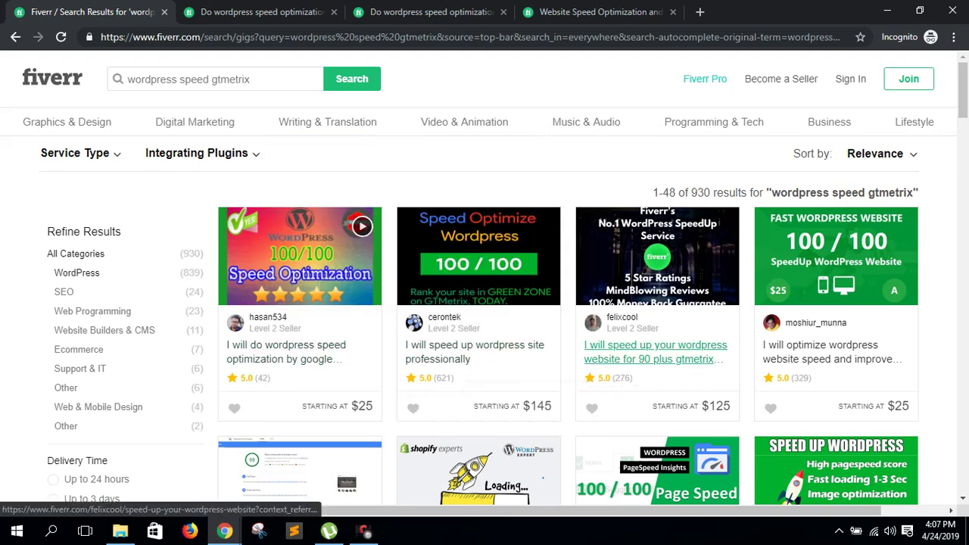
middle_click(459, 357)
scroll(644, 378, "down", 2)
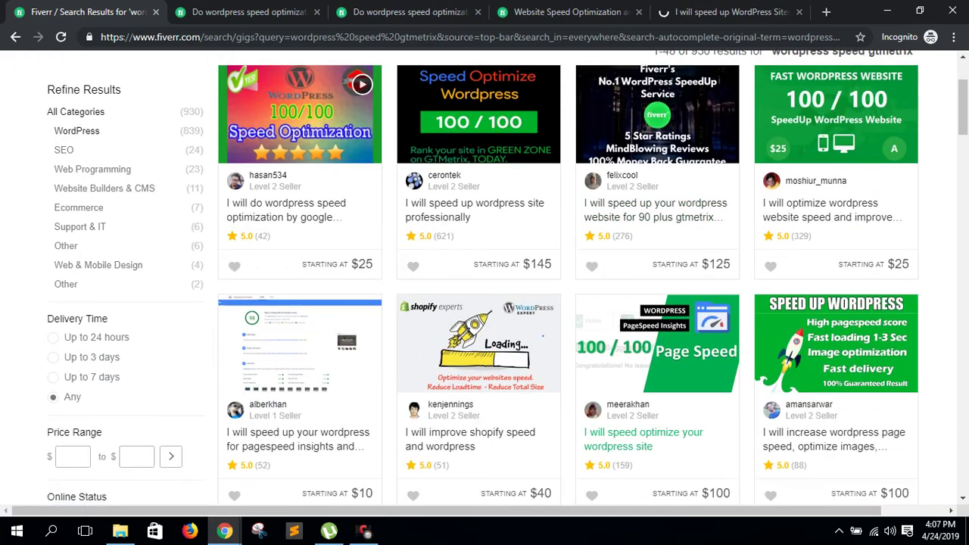
scroll(643, 439, "down", 1)
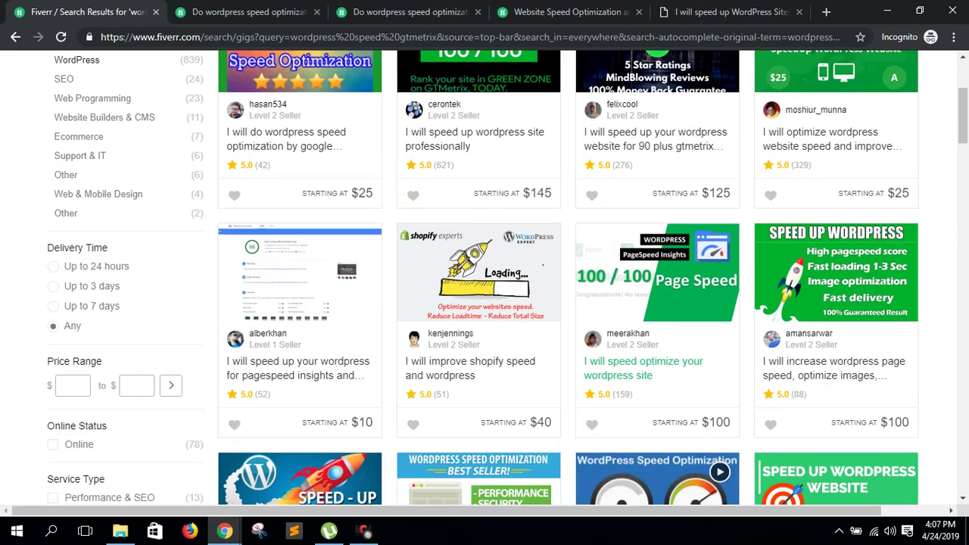
middle_click(825, 137)
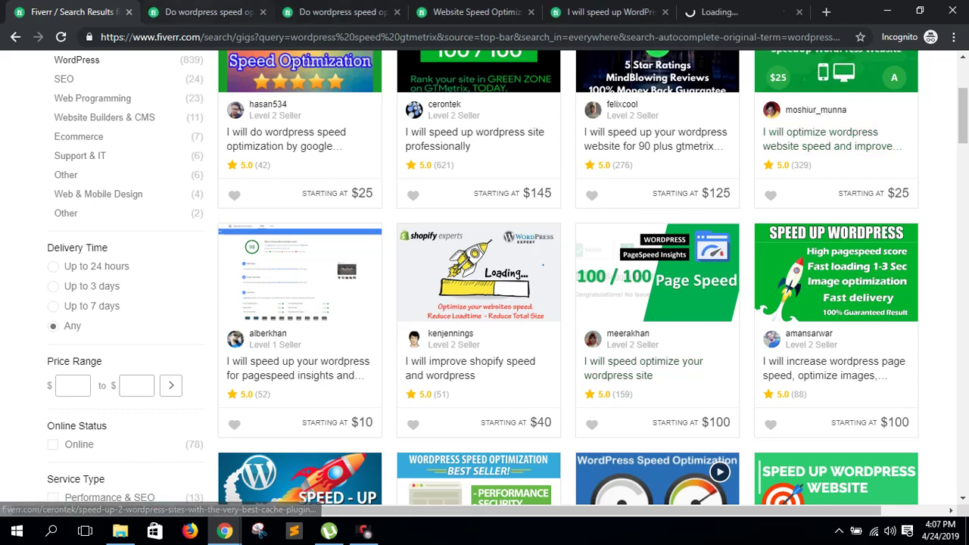
left_click(206, 11)
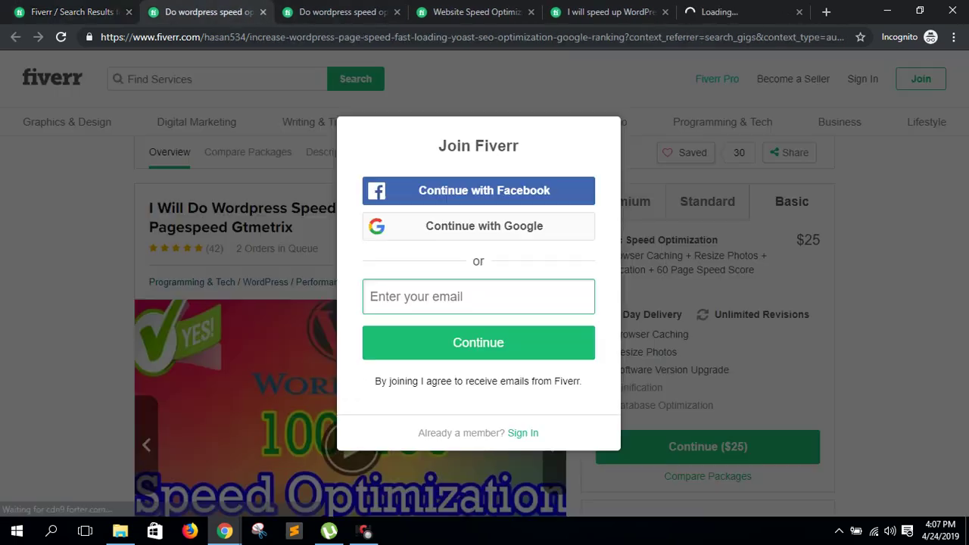
- Dismiss the sign-up prompt and compare Basic (60 score) with Standard (70 score, $55)
key("Escape")
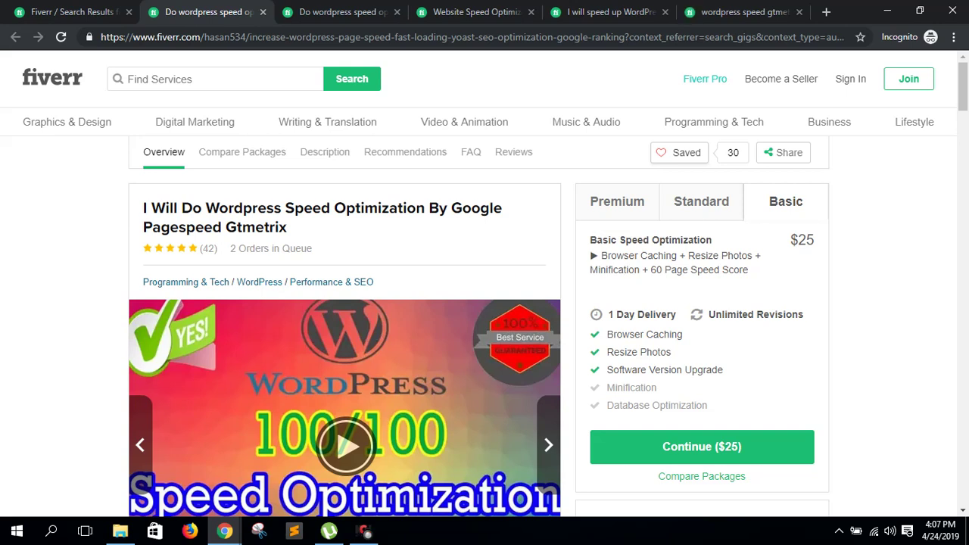
left_click_drag(650, 269, 589, 255)
left_click(590, 255)
left_click(701, 201)
left_click_drag(753, 270, 741, 270)
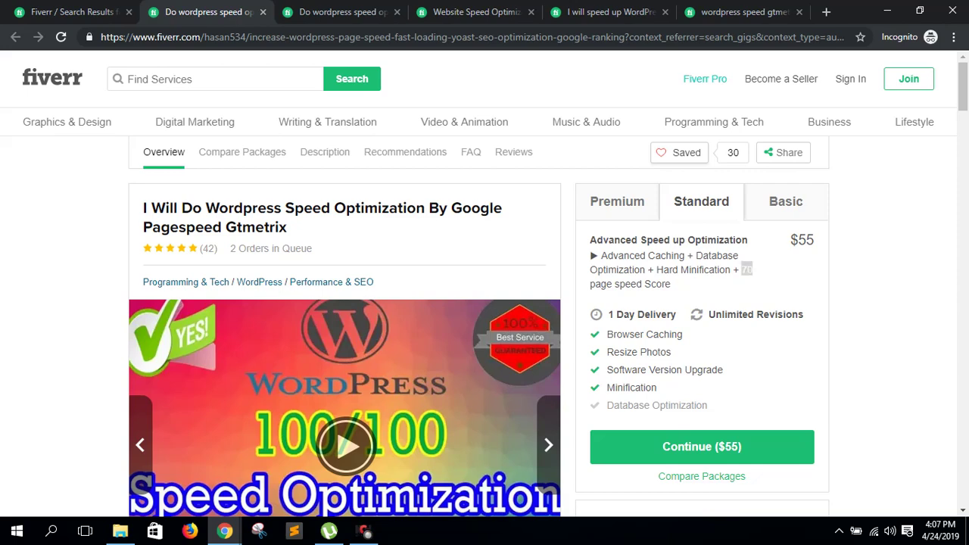
left_click(741, 269)
left_click_drag(815, 240, 790, 240)
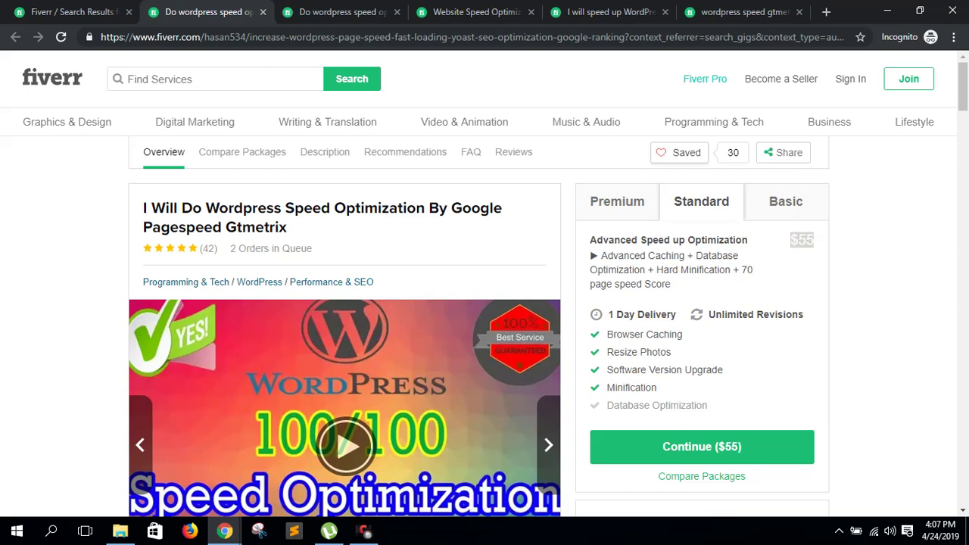
left_click(802, 240)
- Review the gig's title and Compare Packages table, highlighting the $55 Standard price
scroll(485, 303, "down", 6)
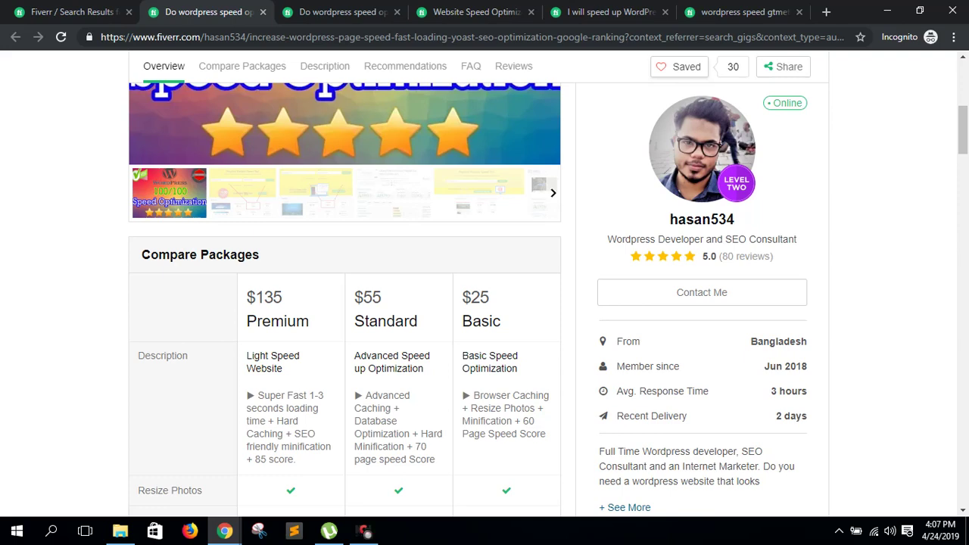
scroll(484, 303, "up", 5)
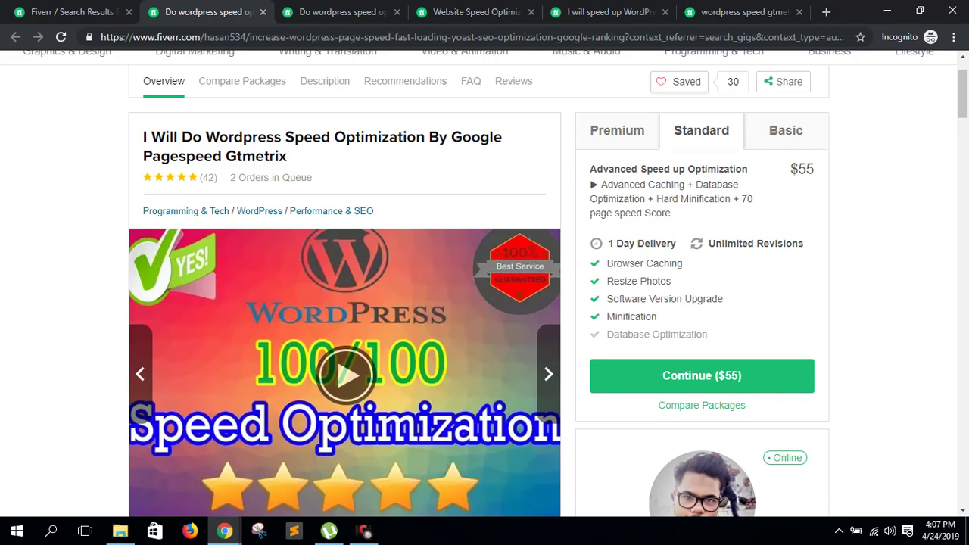
scroll(485, 303, "up", 1)
scroll(485, 303, "down", 4)
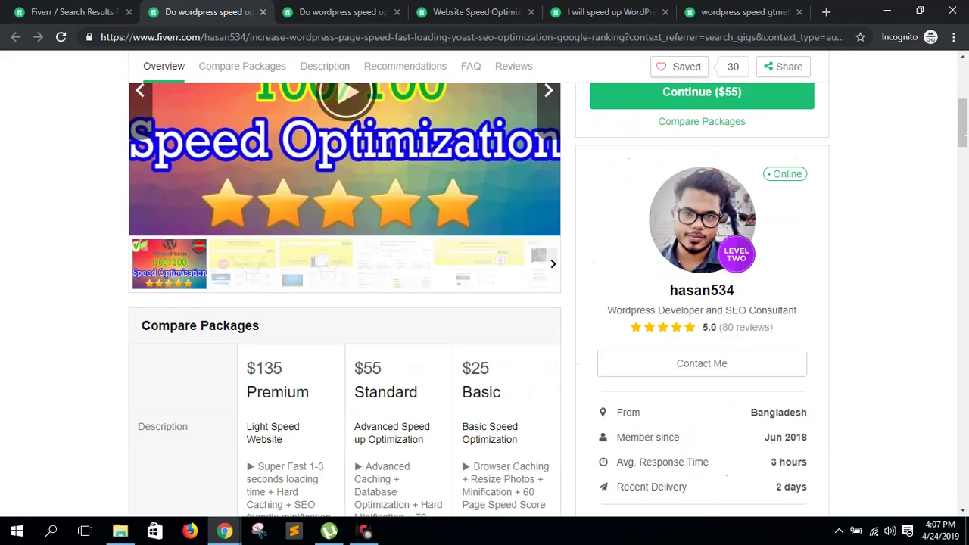
scroll(485, 303, "down", 4)
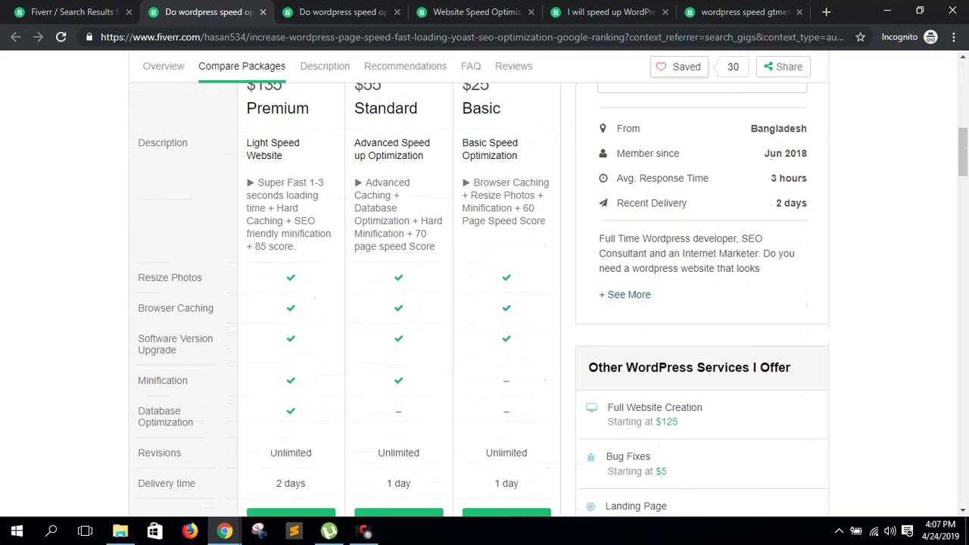
scroll(484, 303, "up", 8)
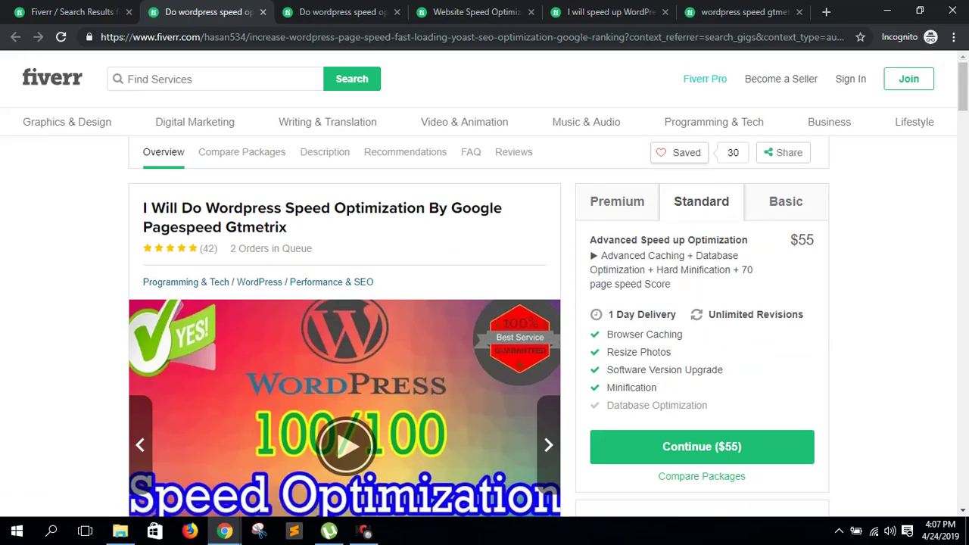
left_click_drag(192, 207, 391, 212)
left_click(387, 213)
scroll(485, 302, "down", 5)
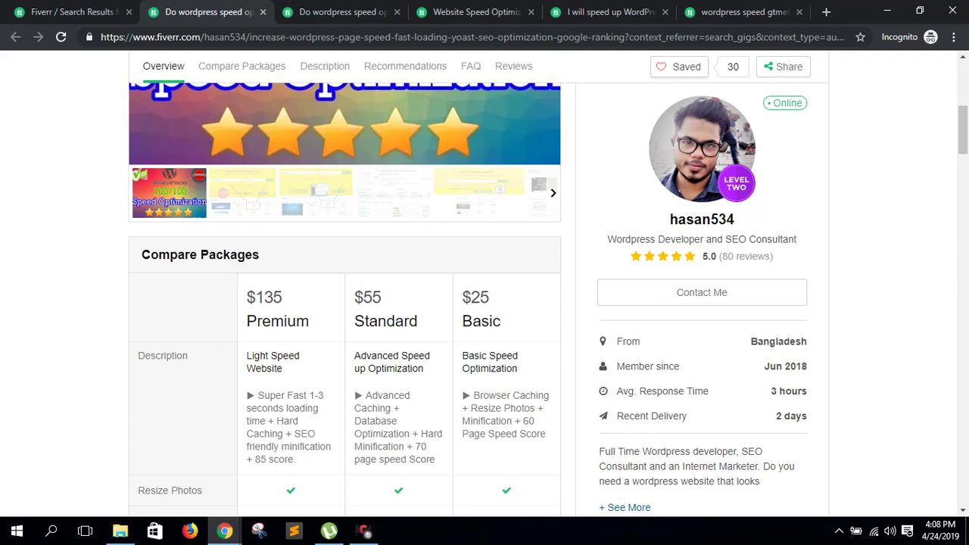
scroll(484, 303, "up", 5)
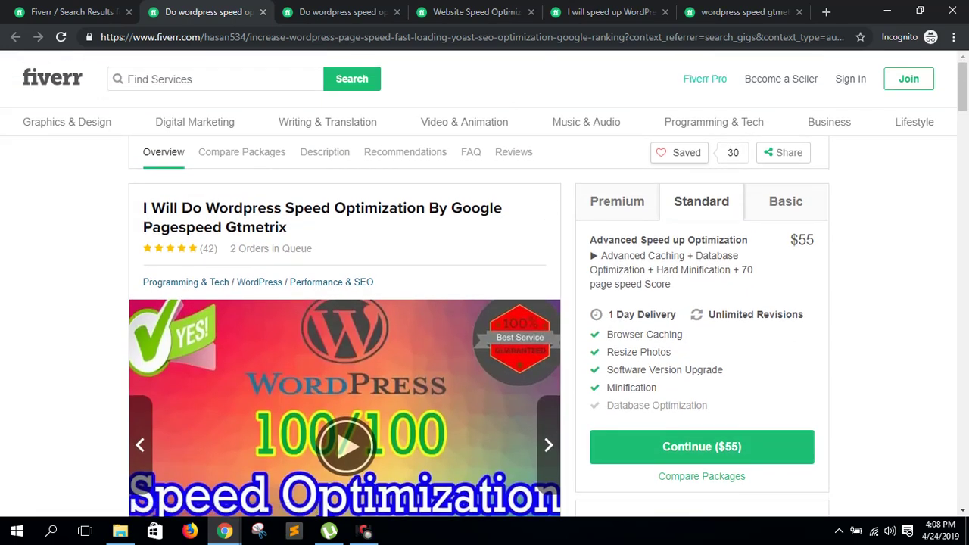
double_click(802, 240)
key("ctrl+Tab")
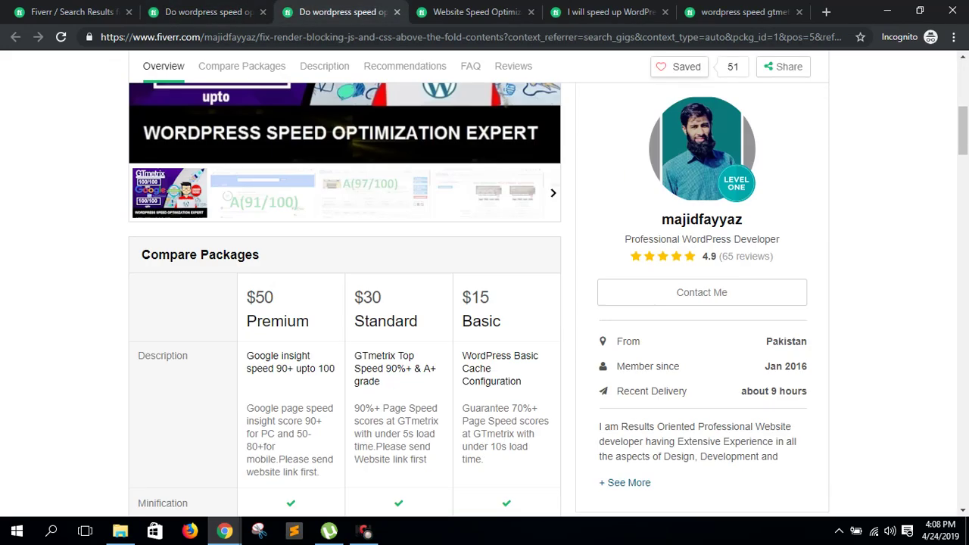
- View this gig's $30 Standard package title and description
scroll(485, 302, "up", 5)
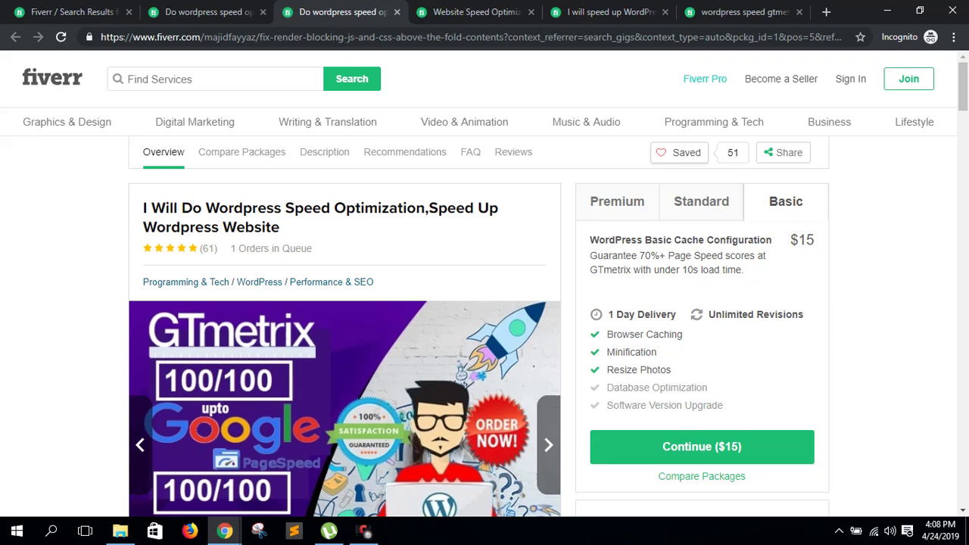
left_click(701, 201)
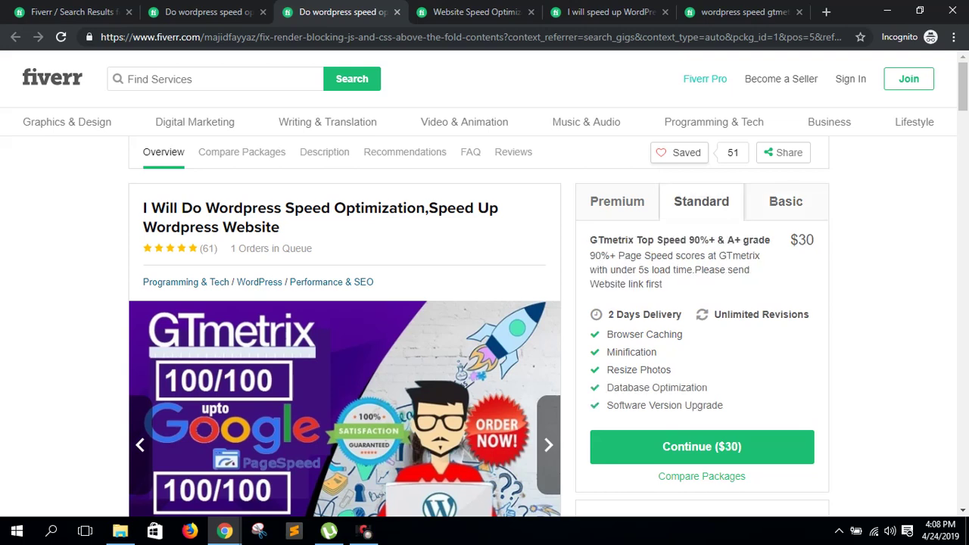
left_click_drag(590, 240, 700, 270)
left_click(700, 269)
- Scroll through the next two gig pages to review their packages
left_click(473, 12)
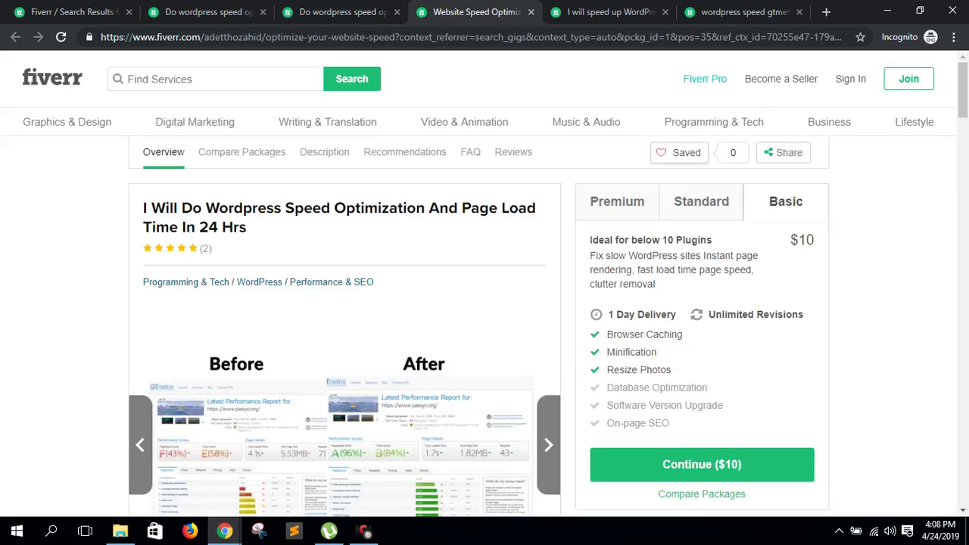
scroll(484, 287, "down", 3)
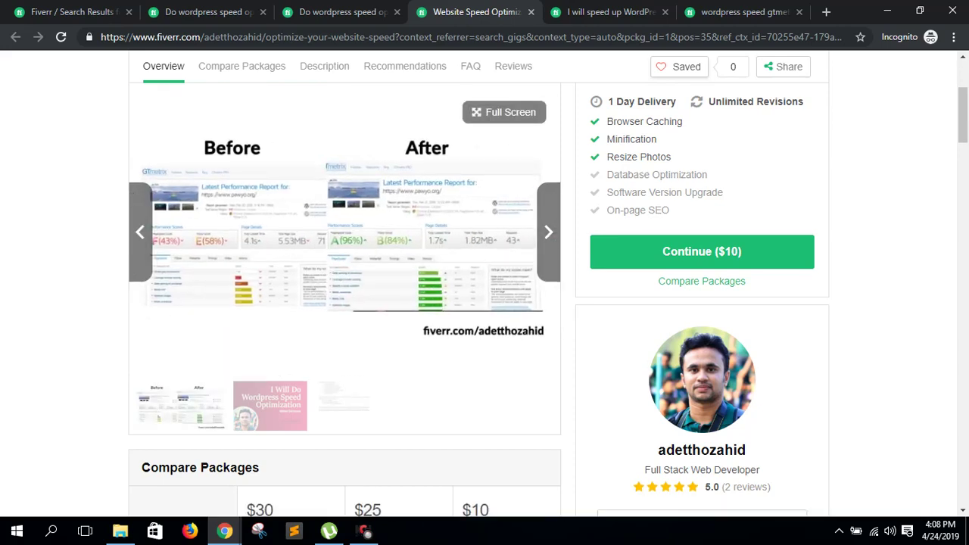
scroll(485, 302, "down", 5)
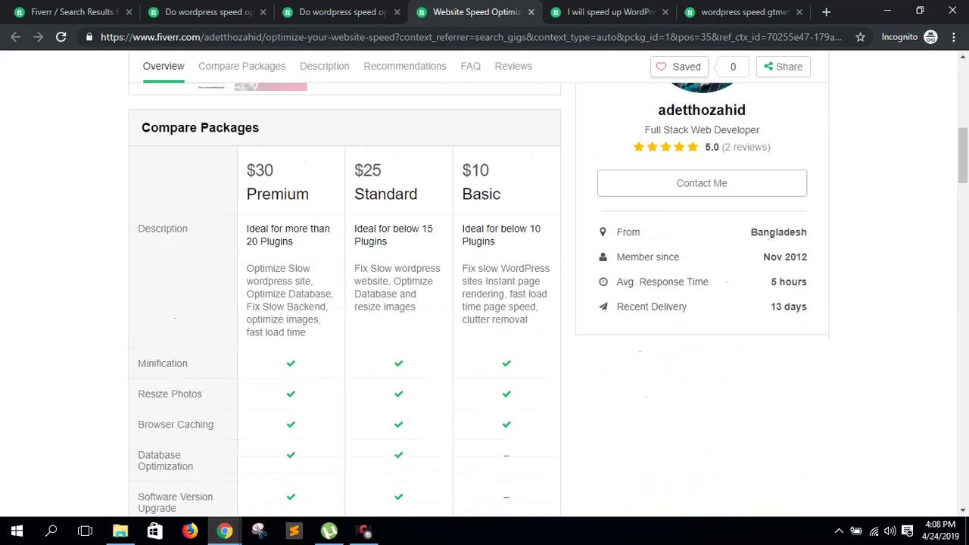
scroll(485, 303, "up", 2)
scroll(485, 303, "up", 8)
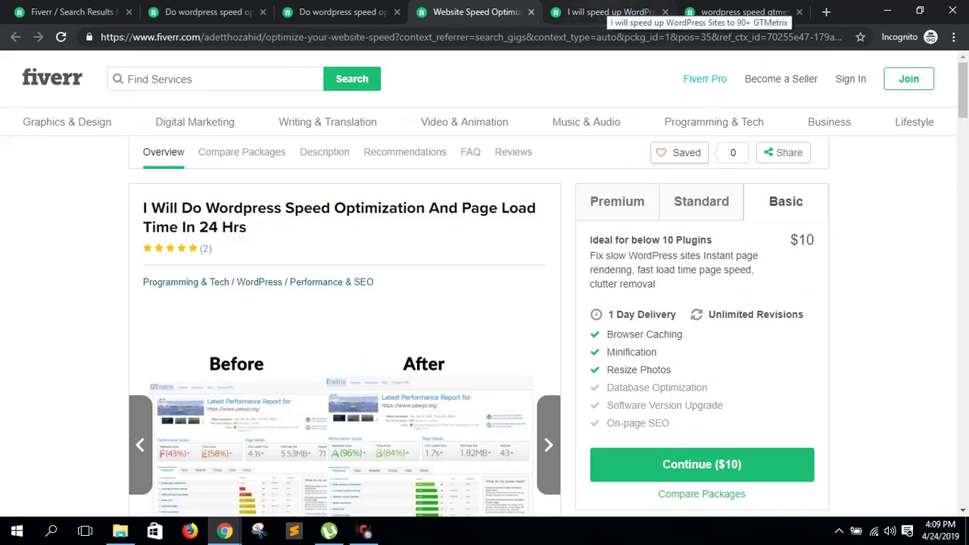
scroll(485, 303, "down", 5)
scroll(485, 303, "up", 5)
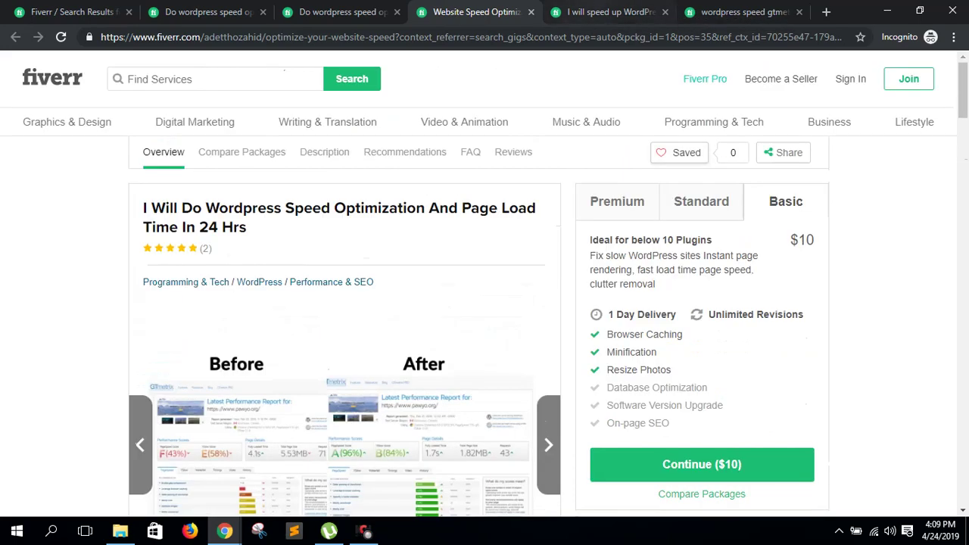
key("ctrl+Tab")
scroll(484, 303, "down", 5)
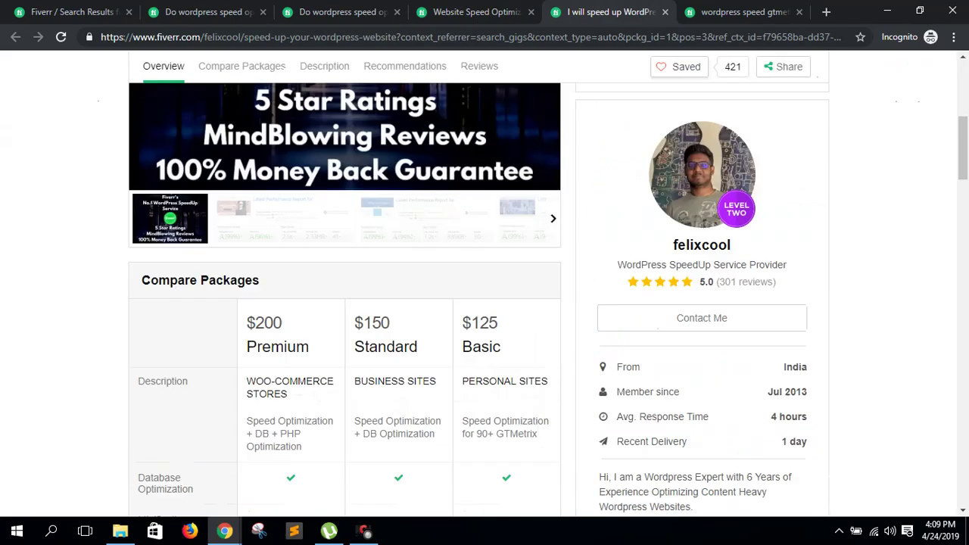
scroll(485, 303, "up", 5)
scroll(484, 303, "down", 5)
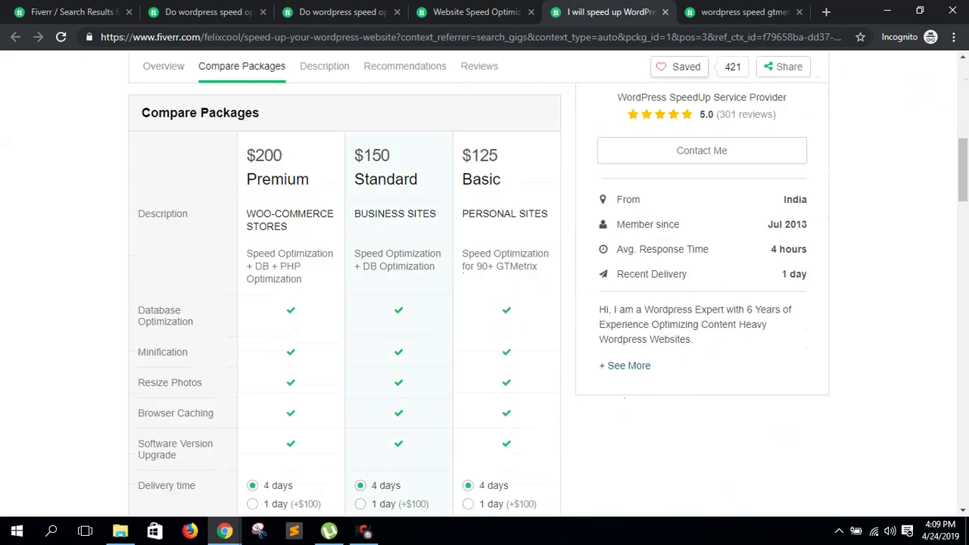
scroll(484, 303, "down", 4)
scroll(484, 303, "up", 4)
scroll(485, 303, "up", 5)
scroll(485, 303, "down", 5)
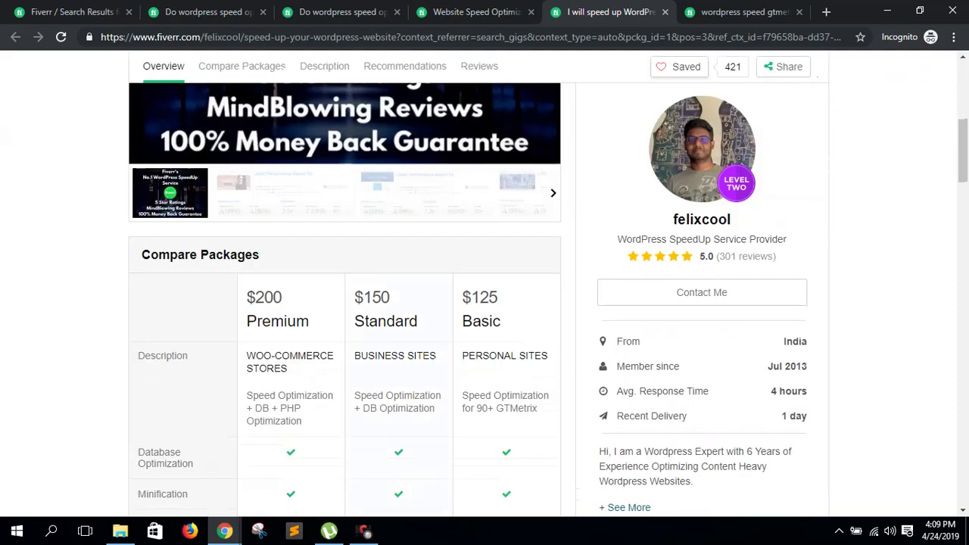
scroll(484, 303, "up", 5)
- On the last gig, review the $50 Standard package promising GTmetrix A (90%+)
key("ctrl+Tab")
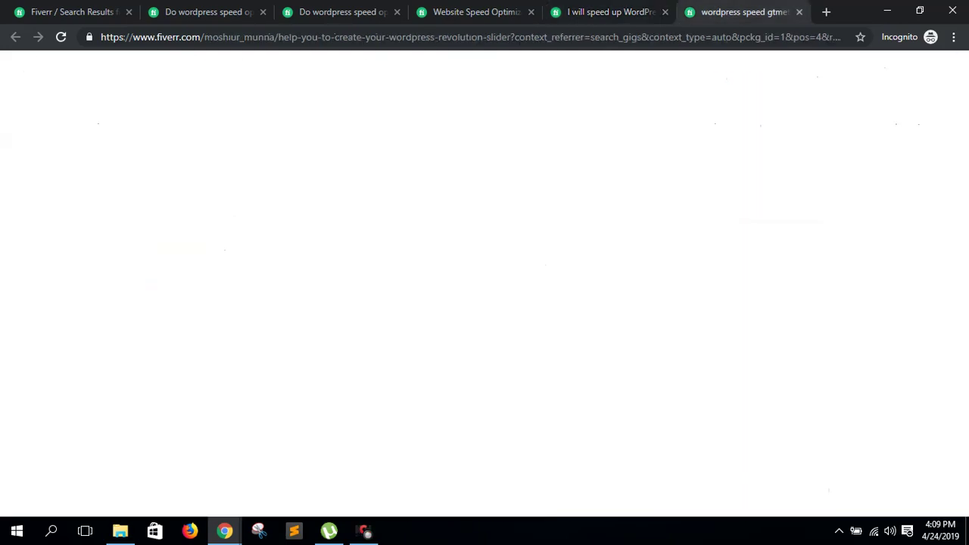
scroll(484, 303, "down", 5)
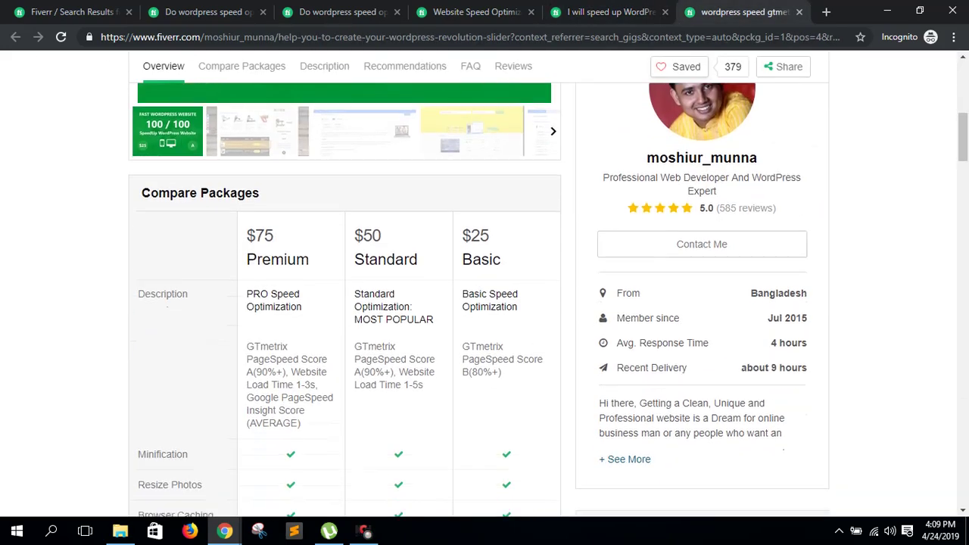
scroll(485, 303, "up", 5)
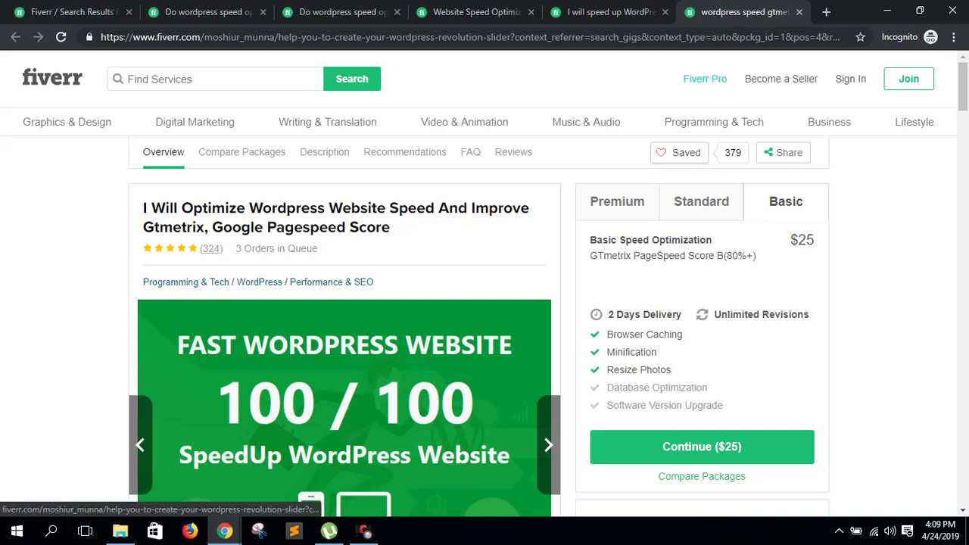
left_click(701, 201)
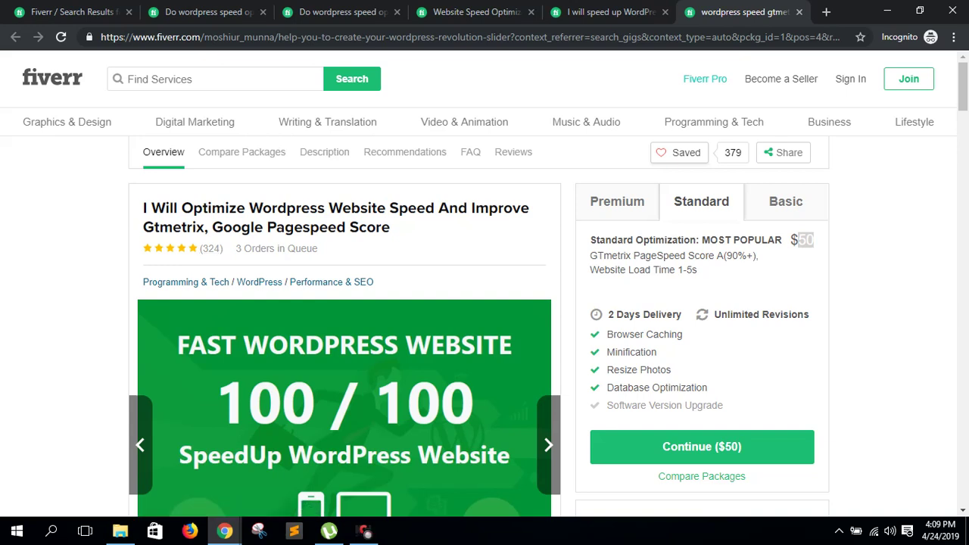
left_click(805, 241)
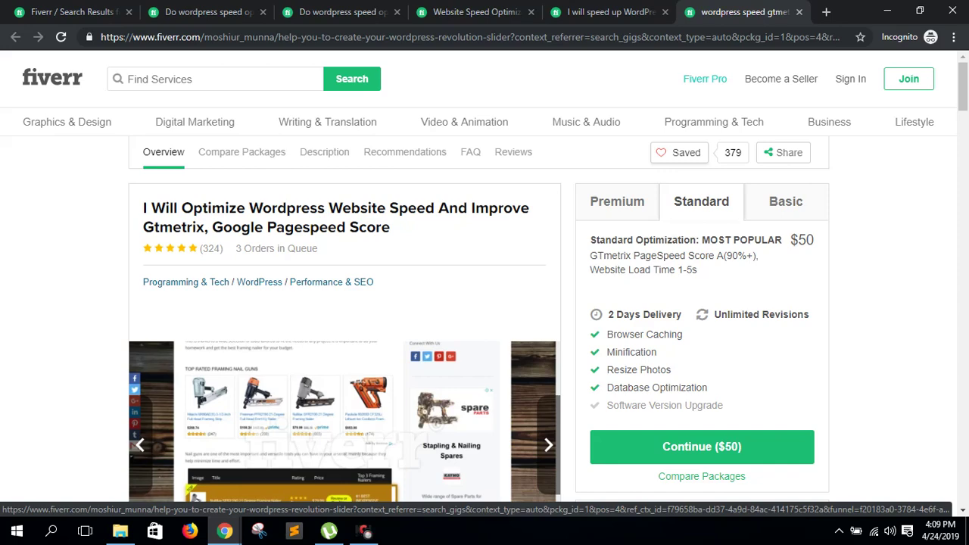
scroll(345, 417, "down", 6)
scroll(344, 417, "up", 6)
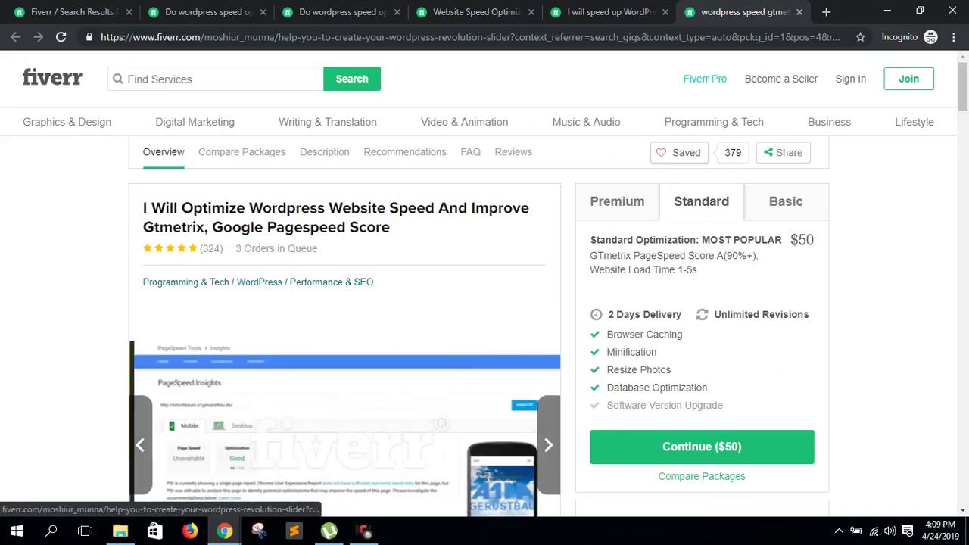
scroll(344, 417, "down", 8)
scroll(345, 416, "up", 2)
scroll(345, 340, "up", 6)
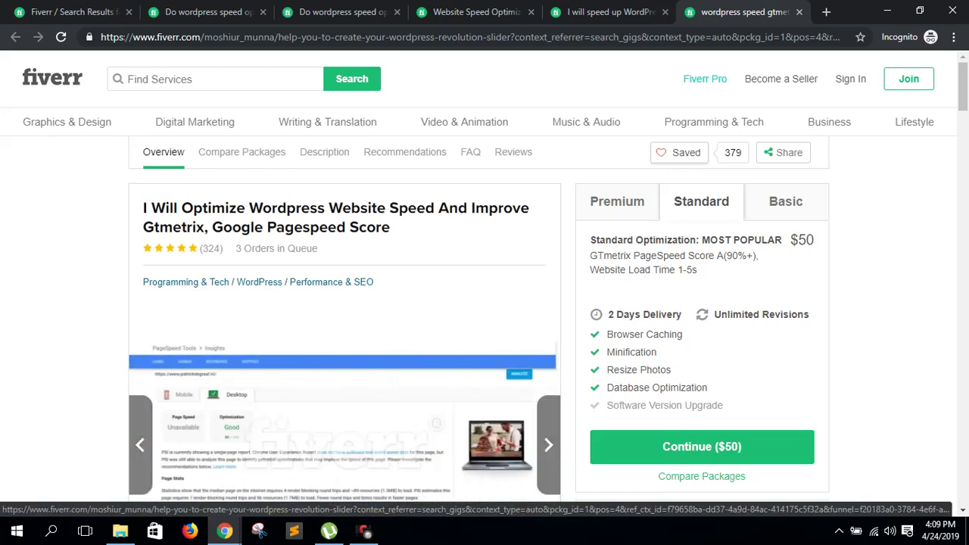
scroll(345, 341, "down", 1)
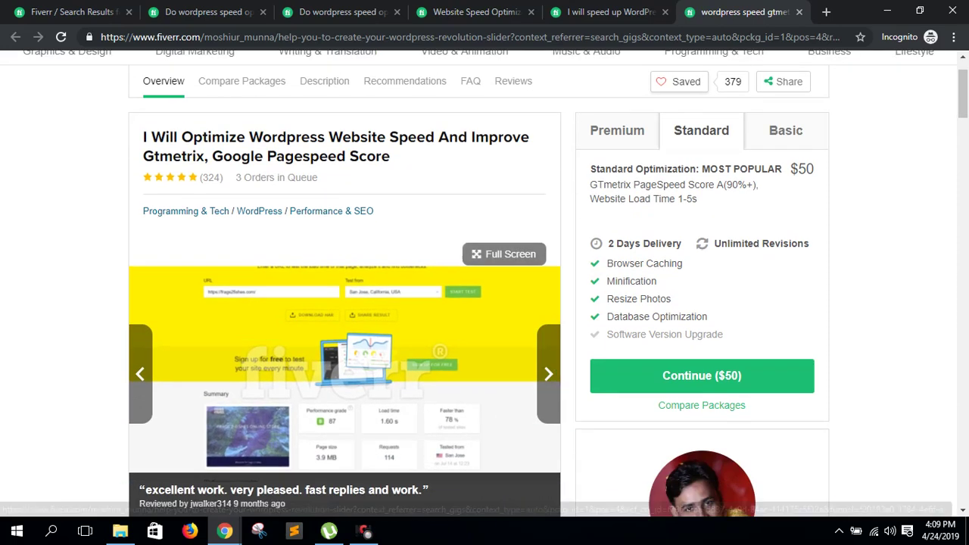
scroll(344, 379, "up", 1)
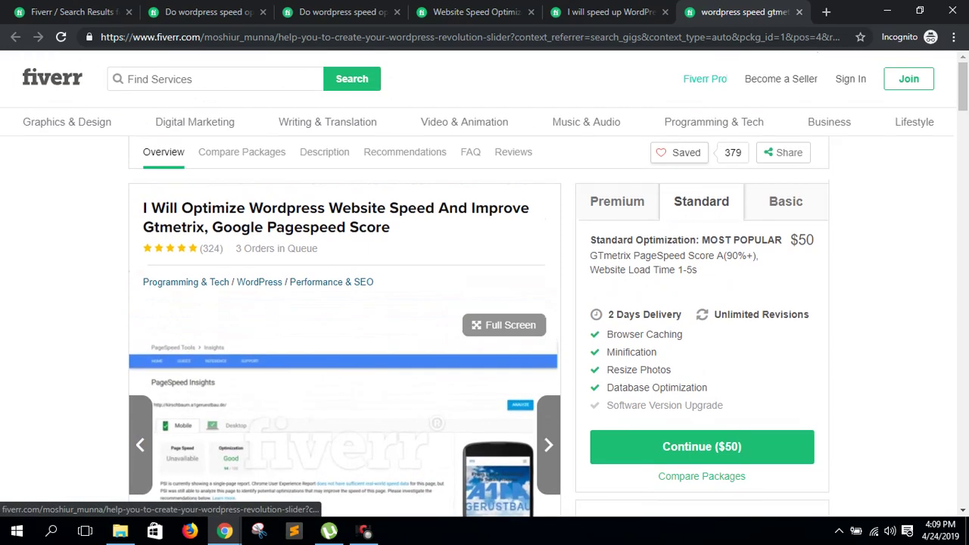
- Close all five opened gig tabs, returning to the search results
left_click(208, 12)
key("ctrl+shift+Tab")
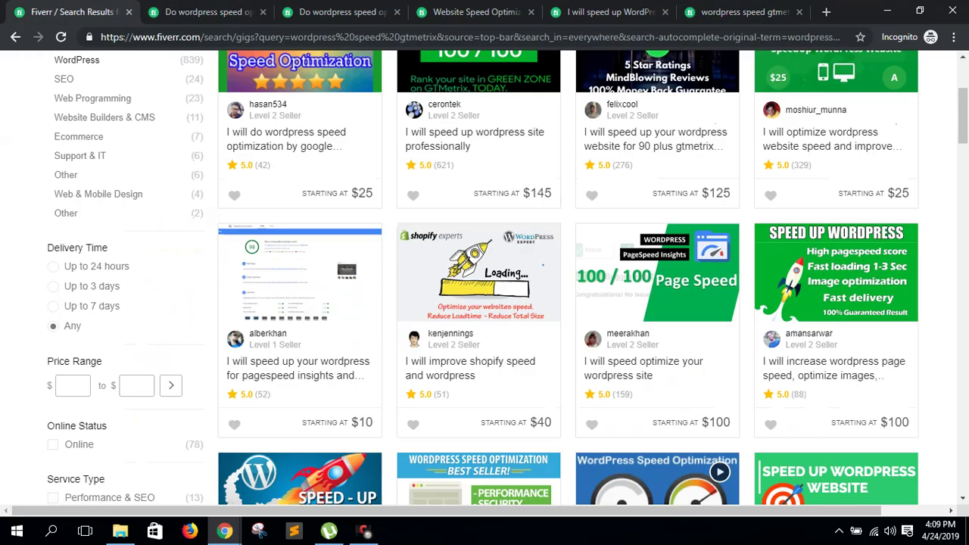
scroll(484, 303, "up", 3)
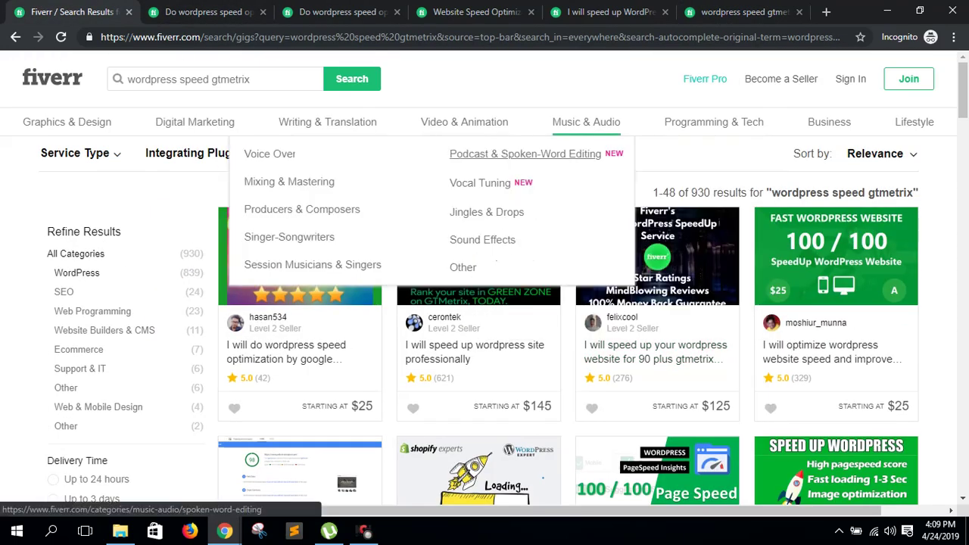
key("ctrl+Tab")
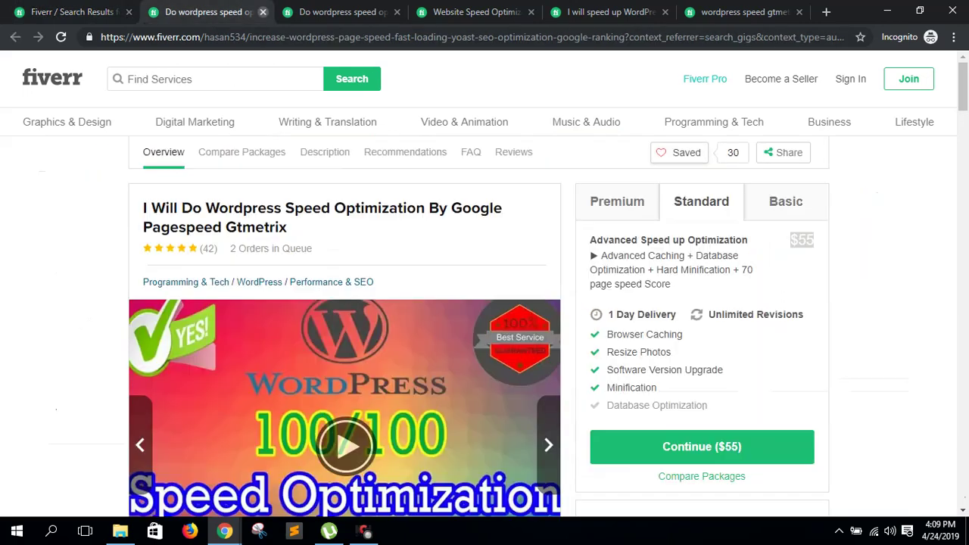
left_click(262, 12)
left_click(263, 12)
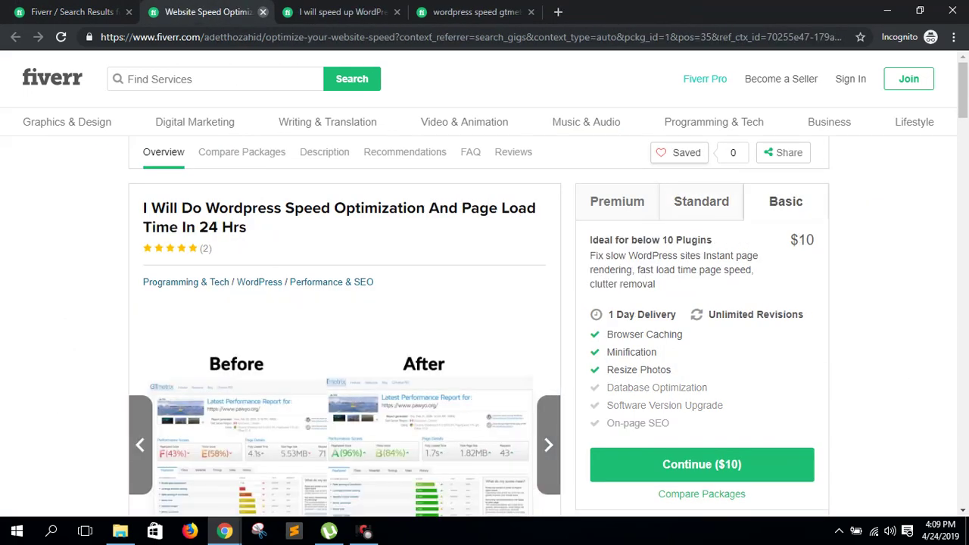
left_click(263, 12)
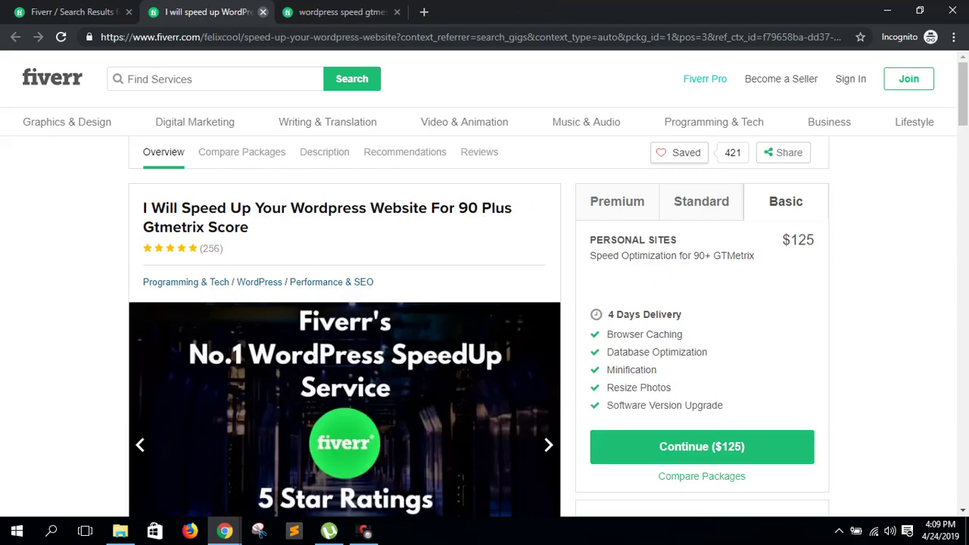
left_click(263, 12)
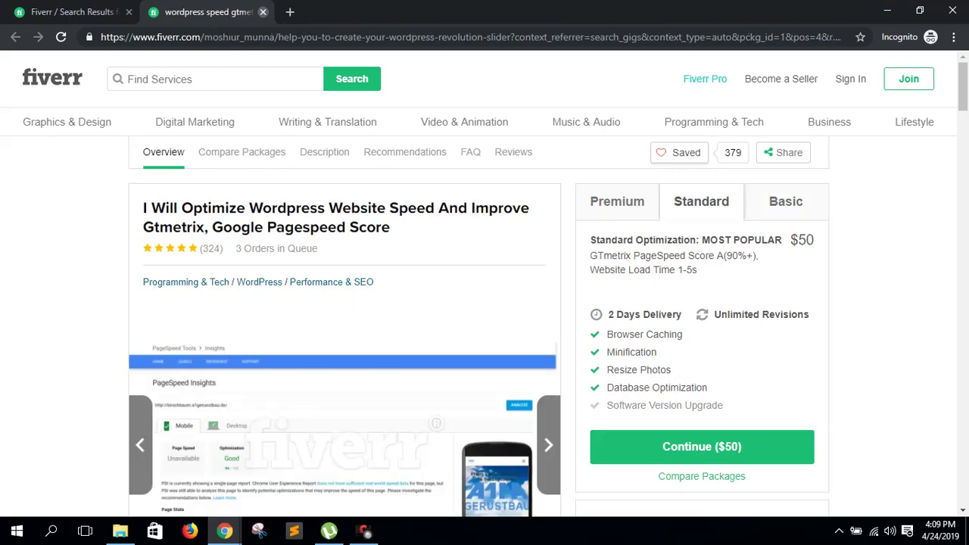
left_click(263, 12)
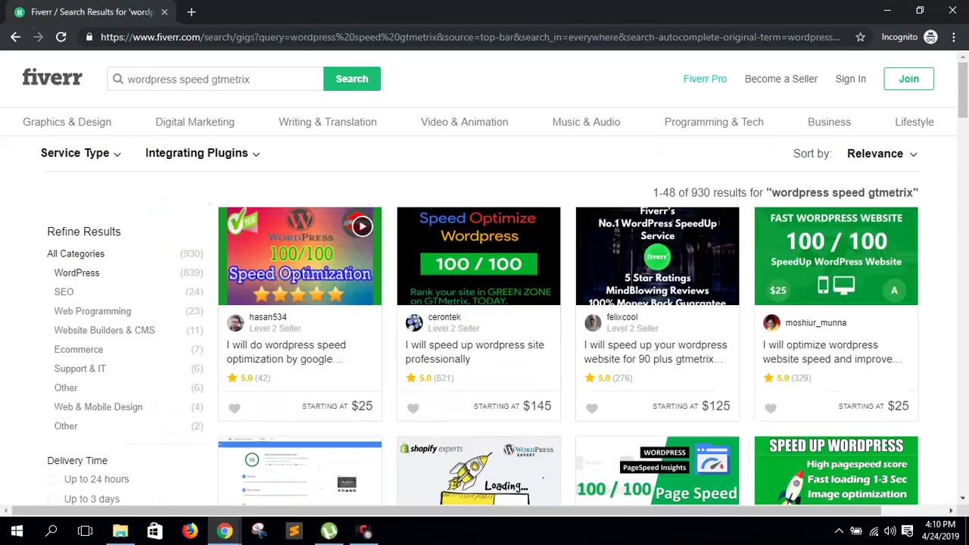
- Remove 'gtmetrix' and search again for 'wordpress speed' (1747 gigs)
left_click_drag(251, 79, 209, 79)
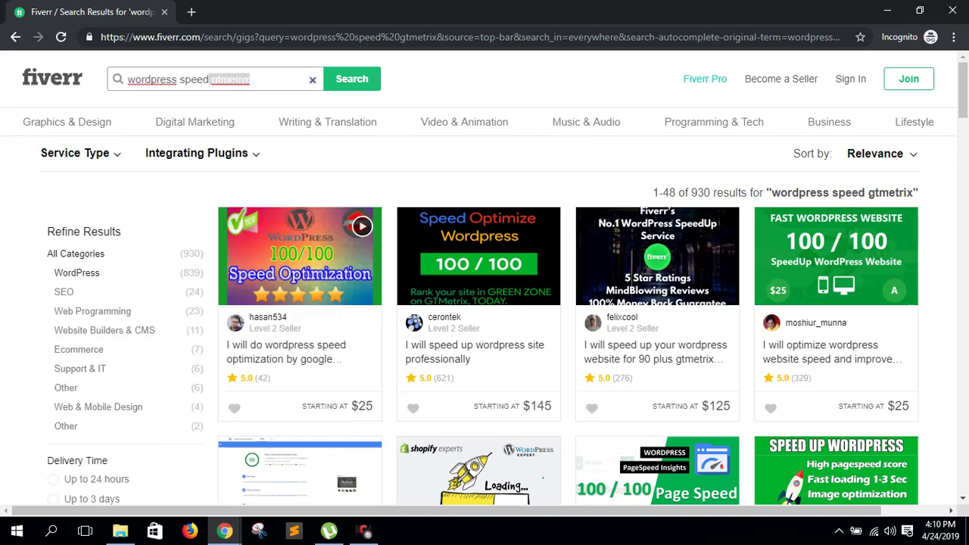
key("BackSpace")
key("Return")
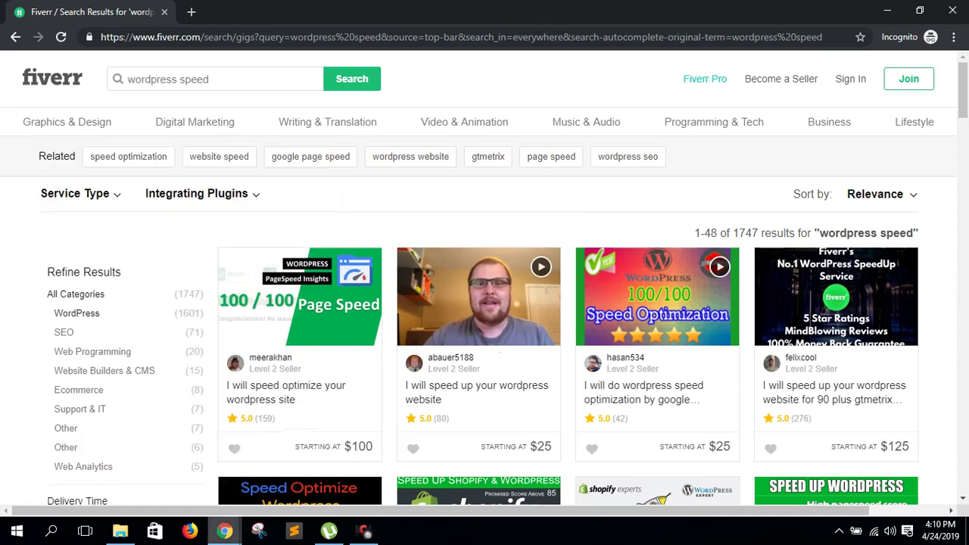
- Switch to the regular Chrome window and close both Home - My Blog tabs
left_click(224, 531)
left_click(147, 462)
key("ctrl+shift+Tab")
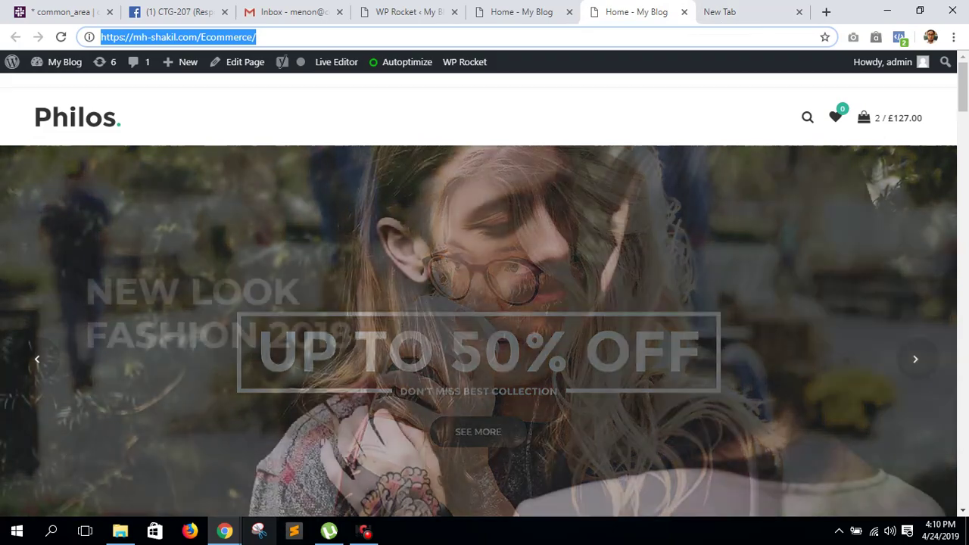
mouse_move(224, 531)
left_click(303, 469)
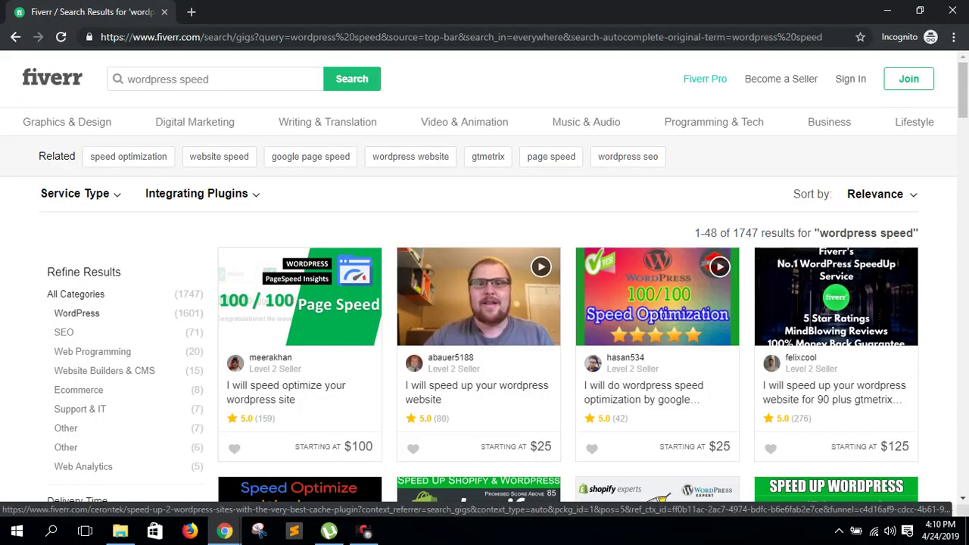
mouse_move(224, 531)
left_click(148, 465)
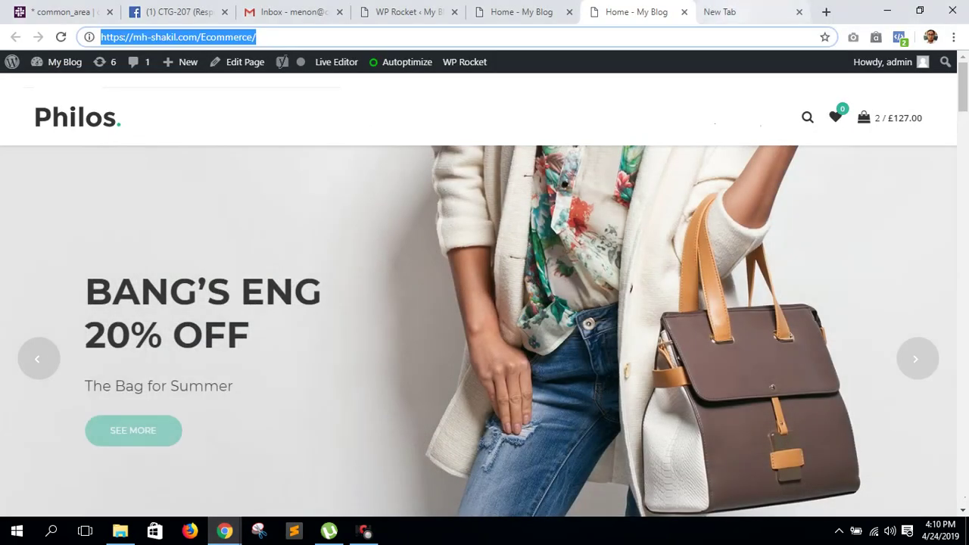
left_click(683, 12)
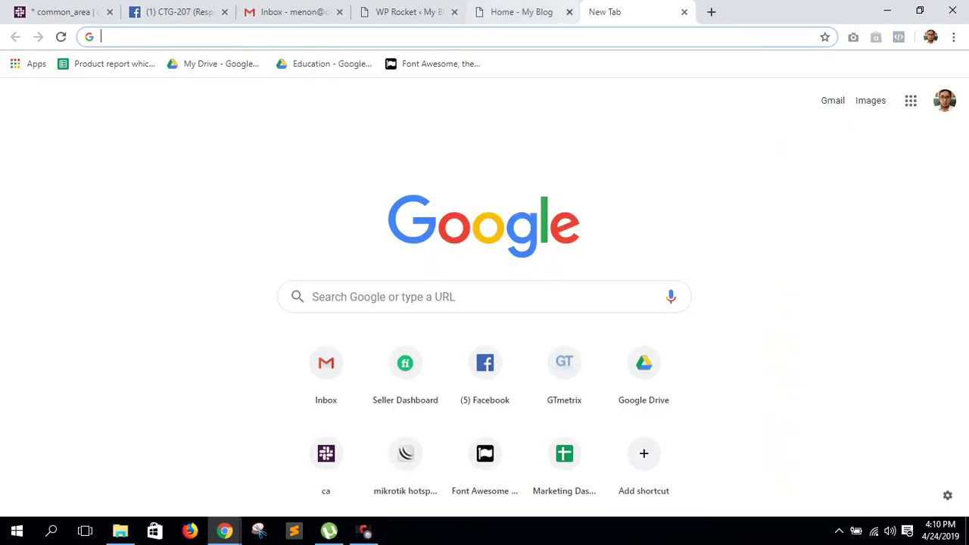
left_click(570, 12)
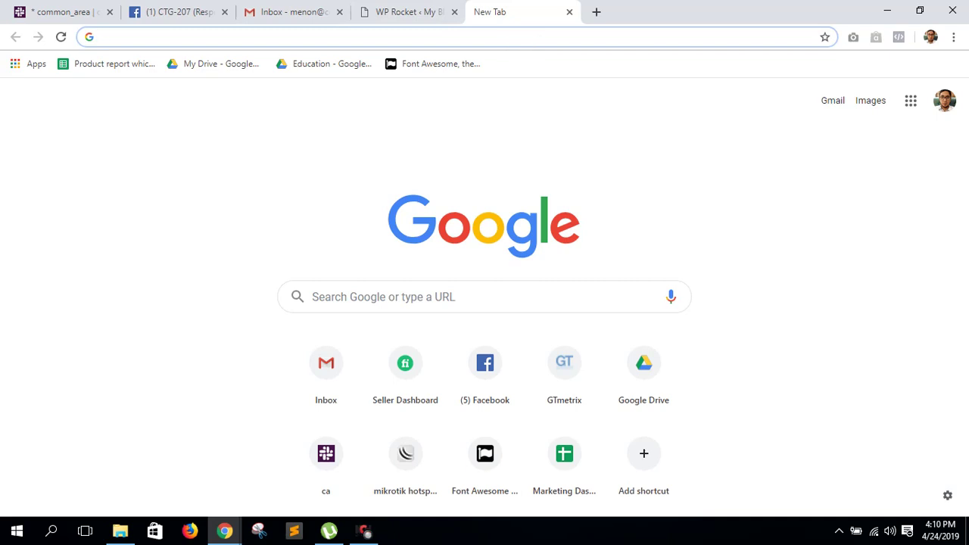
- Open the live site from the WP Rocket admin, then close it, leaving the New Tab page
key("ctrl+shift+Tab")
mouse_move(65, 61)
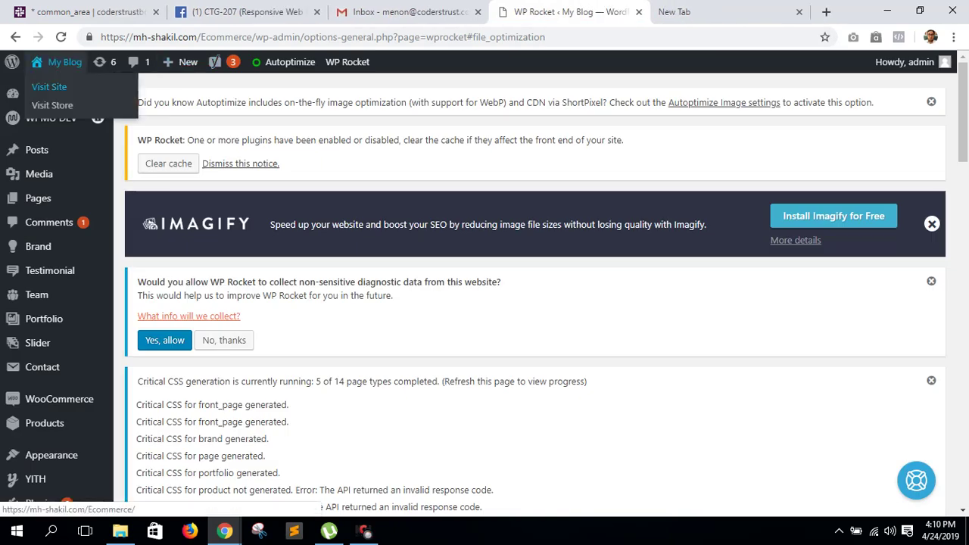
left_click(48, 86)
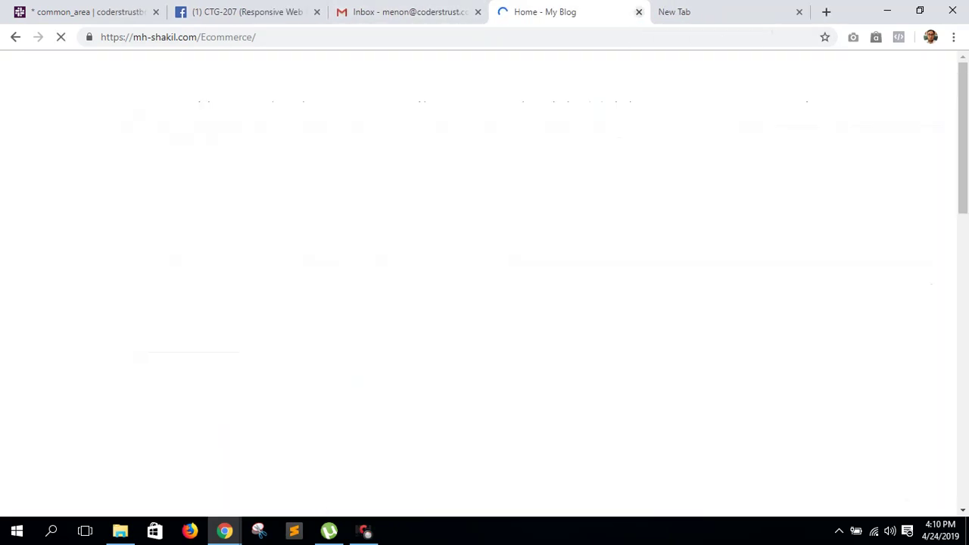
key("ctrl+w")
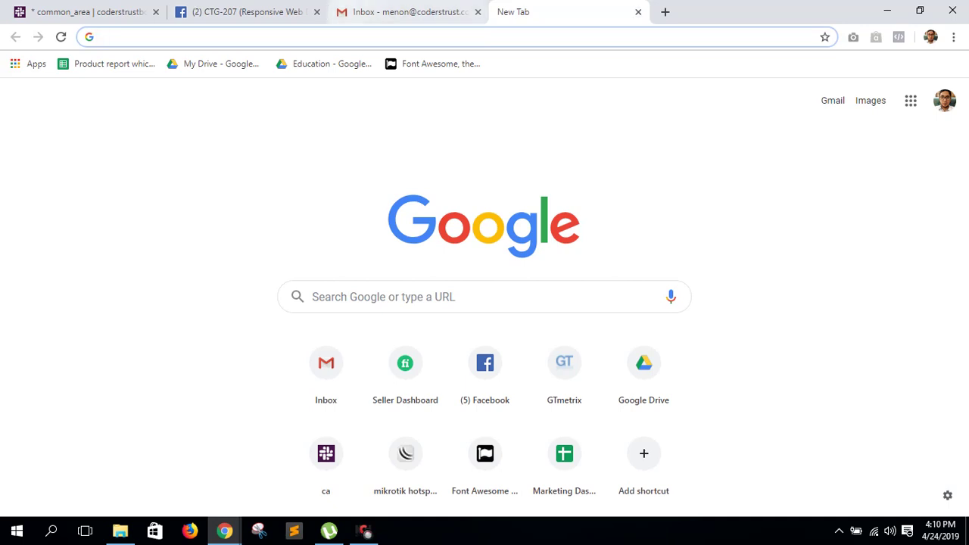
key("ctrl+Tab")
key("ctrl+Tab")
key("ctrl+Tab")
key("ctrl+Tab")
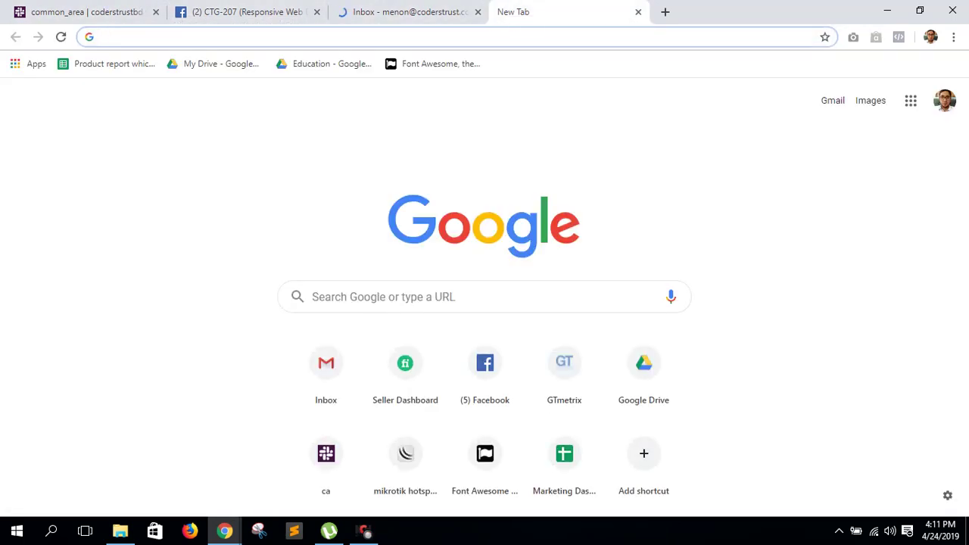
- Go to the Event site's About page at mh-shakil.com/Event/about/
type("mh-")
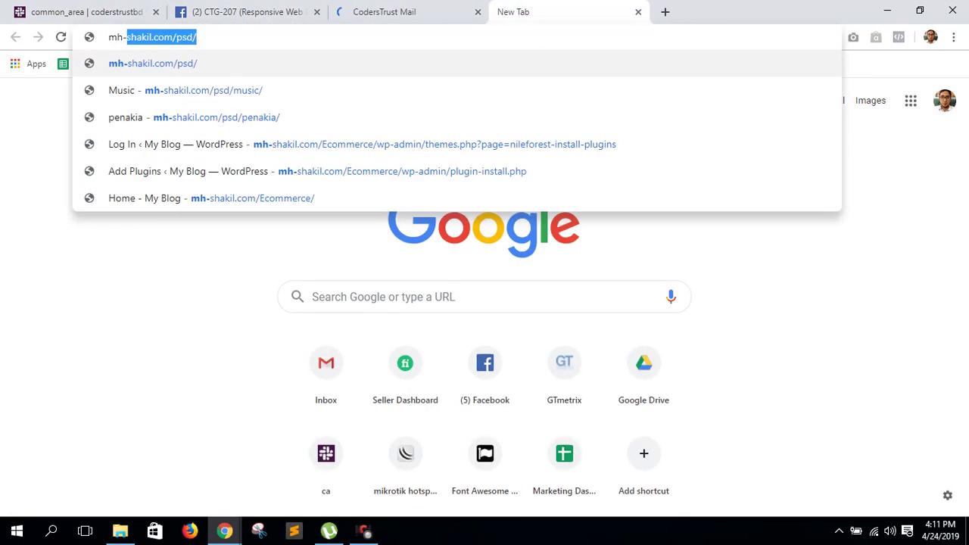
key("Right")
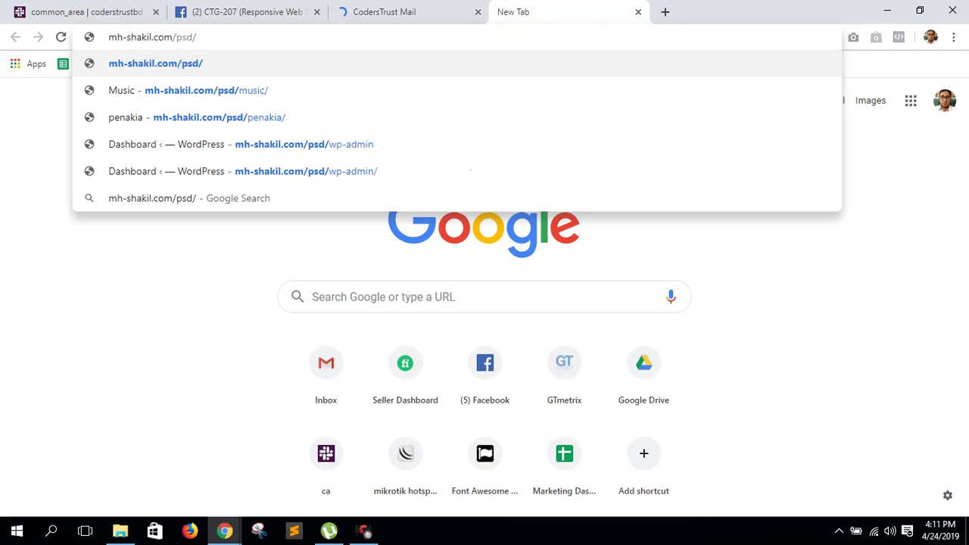
key("BackSpace")
key("BackSpace")
key("BackSpace")
key("BackSpace")
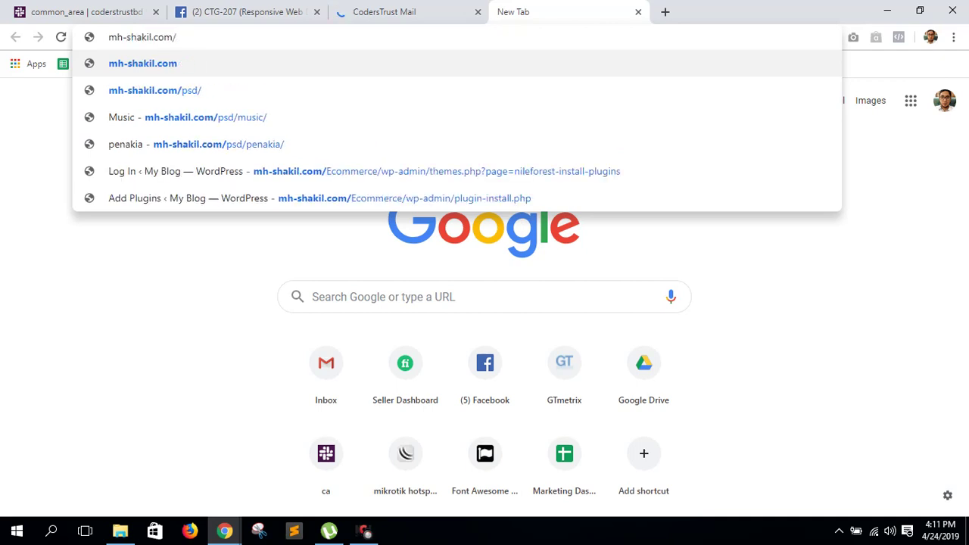
type("event")
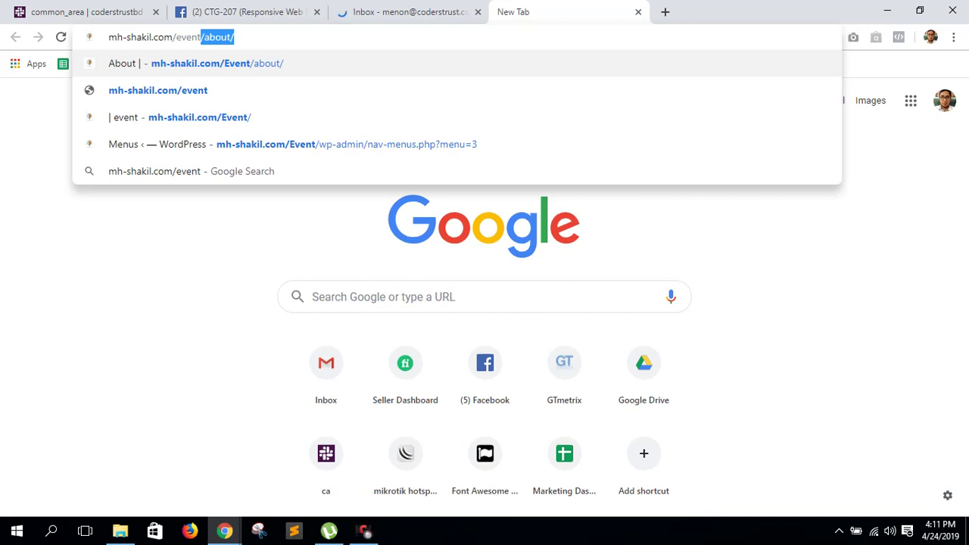
key("Return")
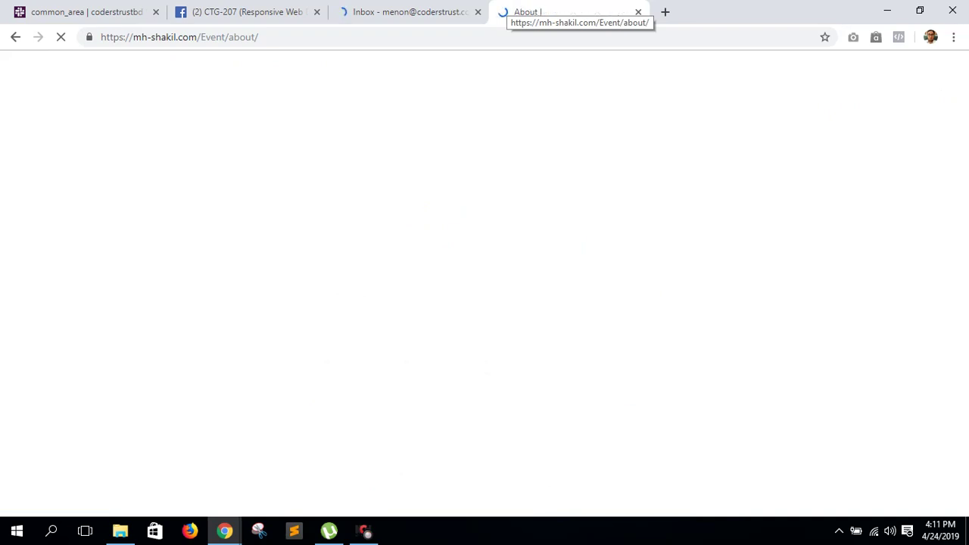
- Change the address to mh-shakil.com/Event/wp-admin to reach the WordPress login
left_click(182, 36)
left_click(258, 37)
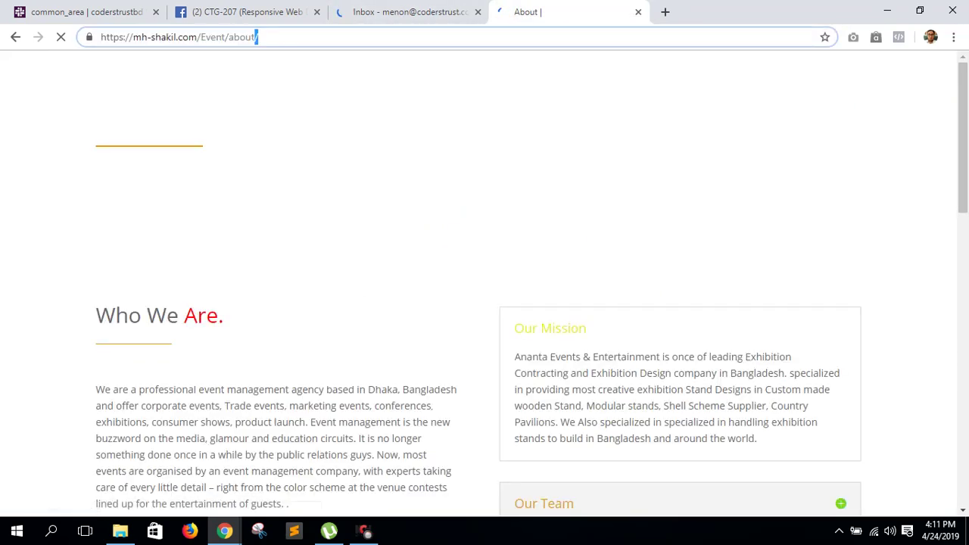
type("w")
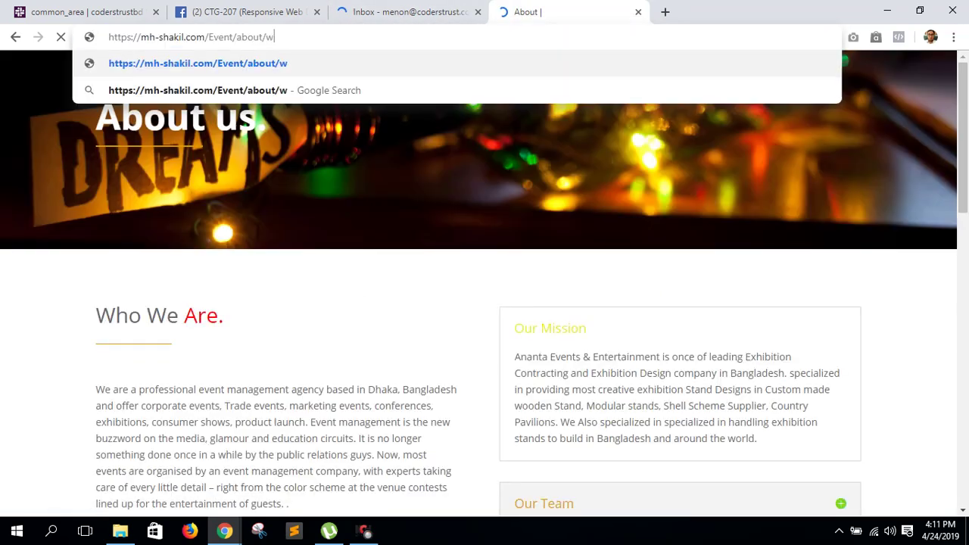
key("BackSpace")
key("BackSpace")
key("BackSpace")
key("BackSpace")
key("BackSpace")
key("BackSpace")
key("BackSpace")
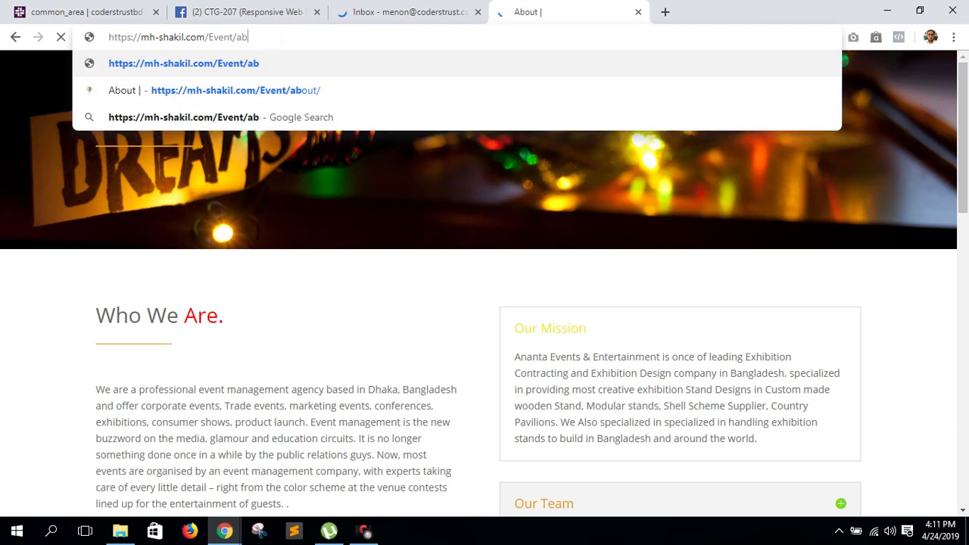
type("wp")
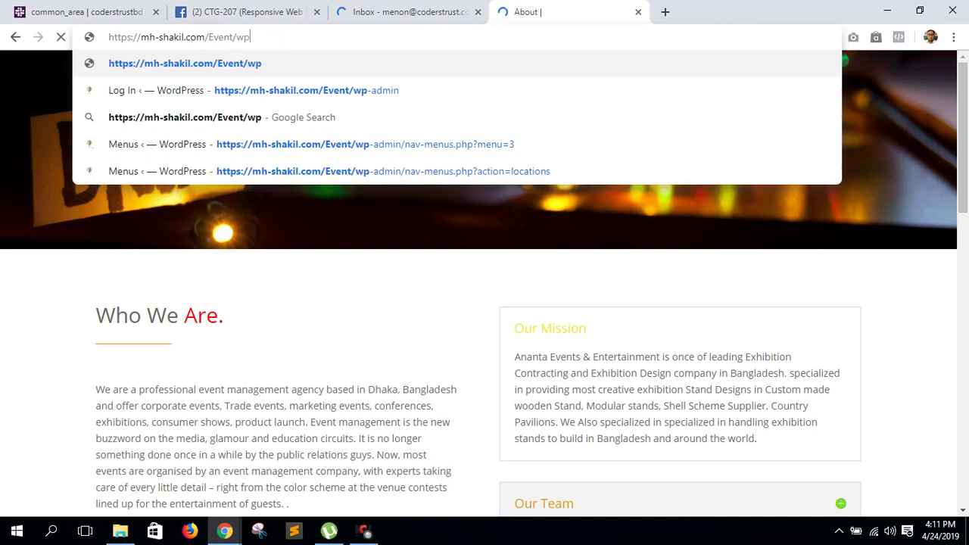
type("-admin")
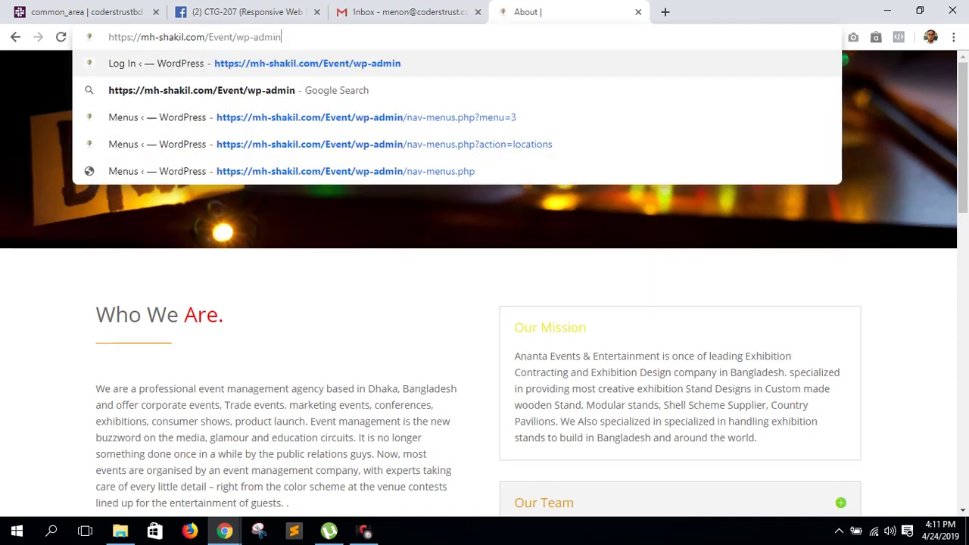
key("Return")
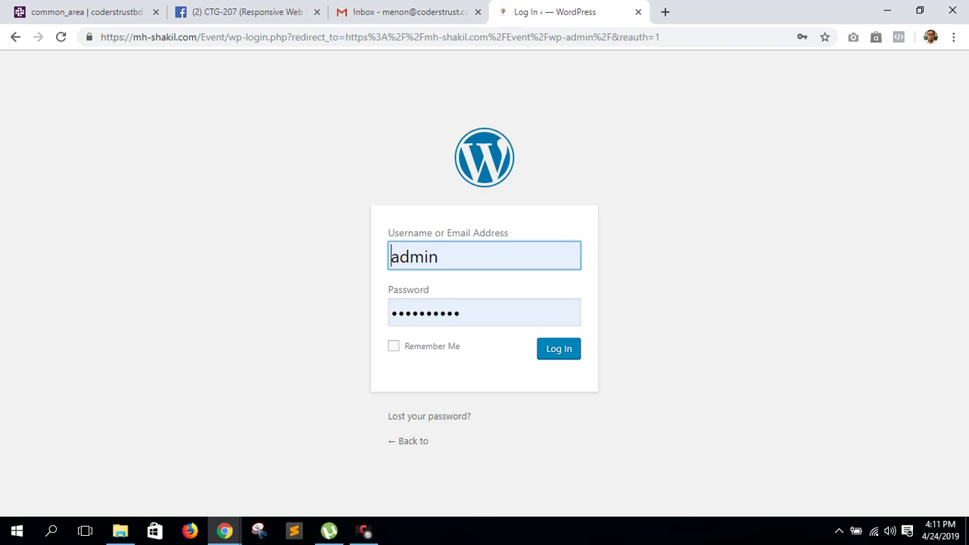
- Log in to the Event WordPress admin with the account password and update Chrome's saved password
left_click_drag(459, 312, 391, 313)
type("ad")
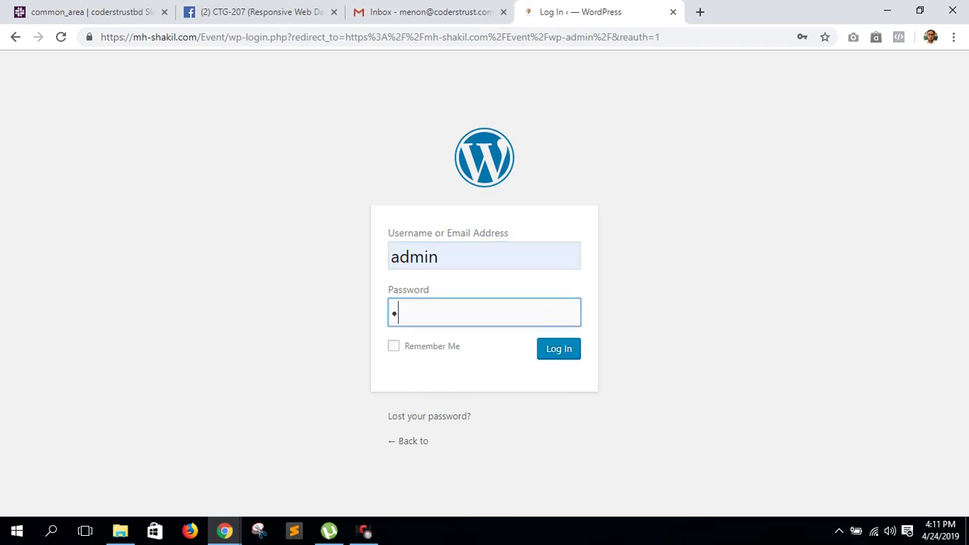
type("min")
key("Return")
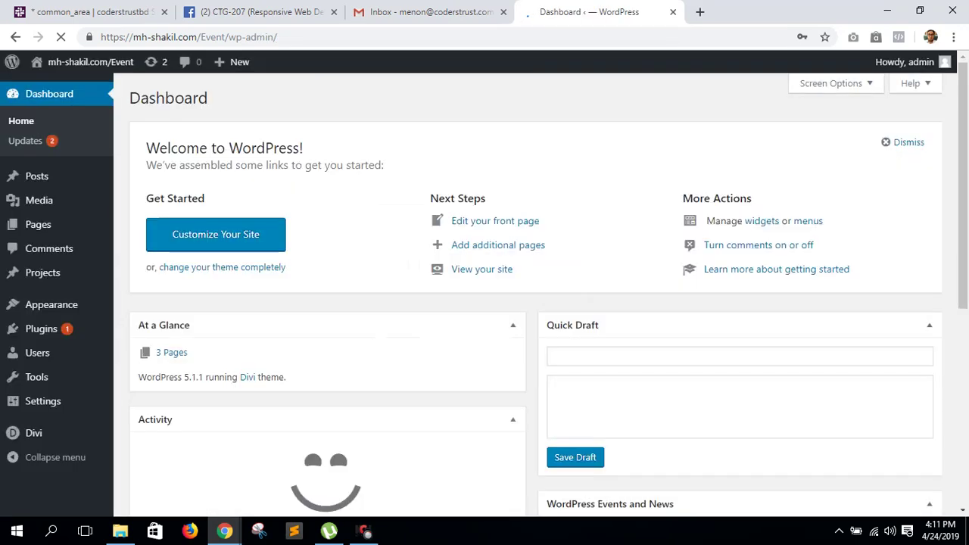
scroll(530, 303, "down", 2)
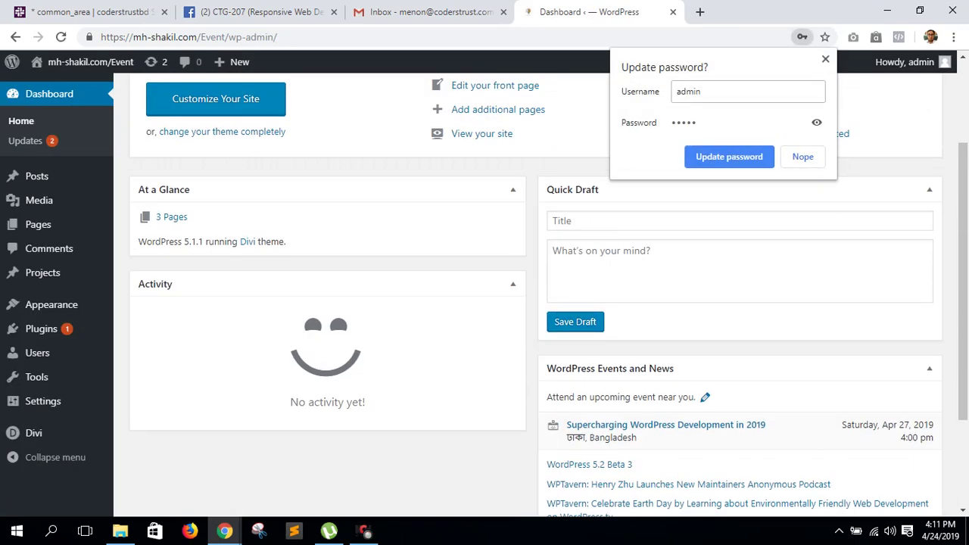
left_click(729, 157)
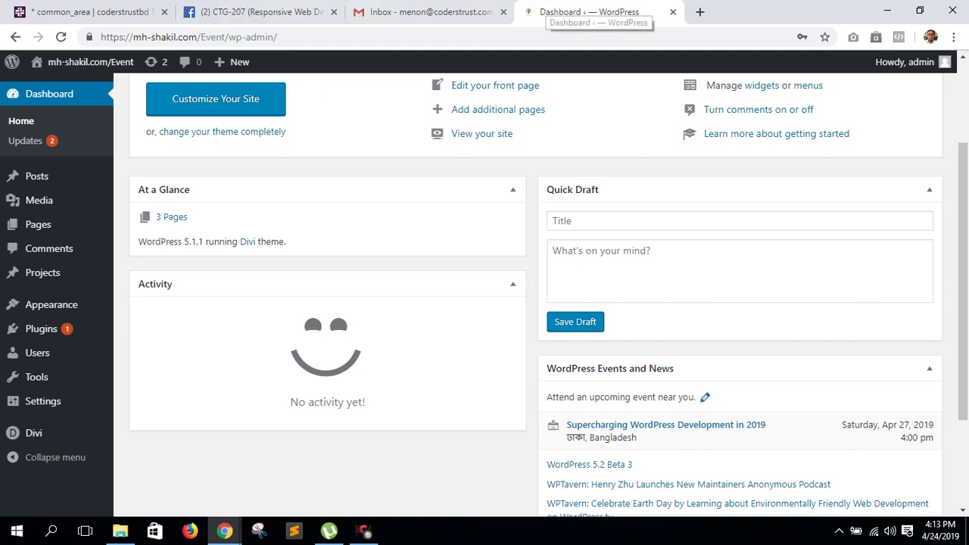
- Strip /Event/wp-admin/ from the address to load bare mh-shakil.com (403 Forbidden)
left_click_drag(278, 37, 198, 36)
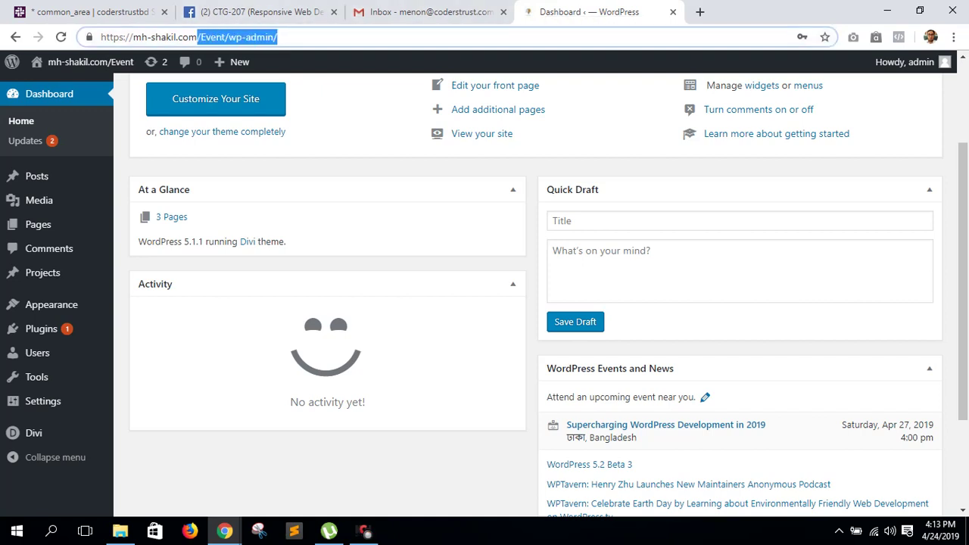
key("BackSpace")
key("Return")
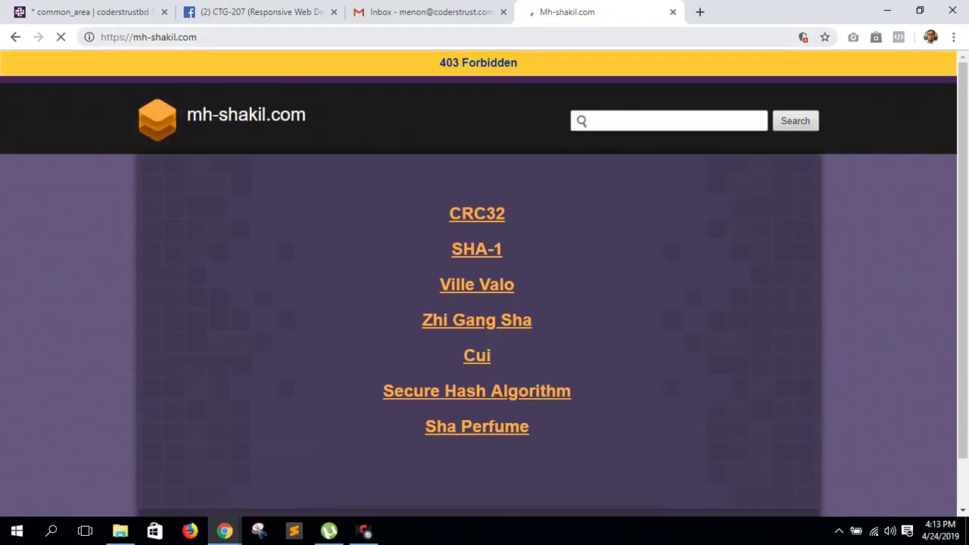
key("ctrl+l")
key("End")
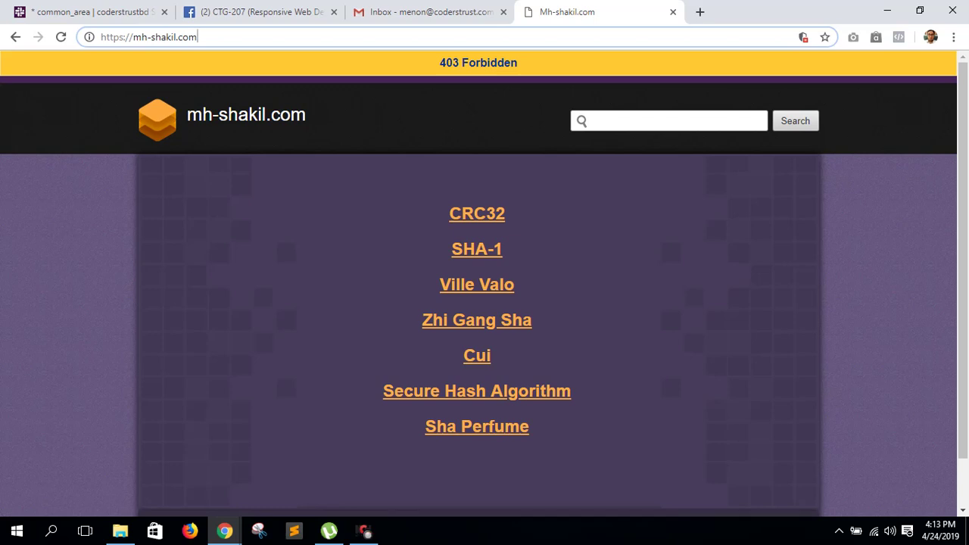
key("Return")
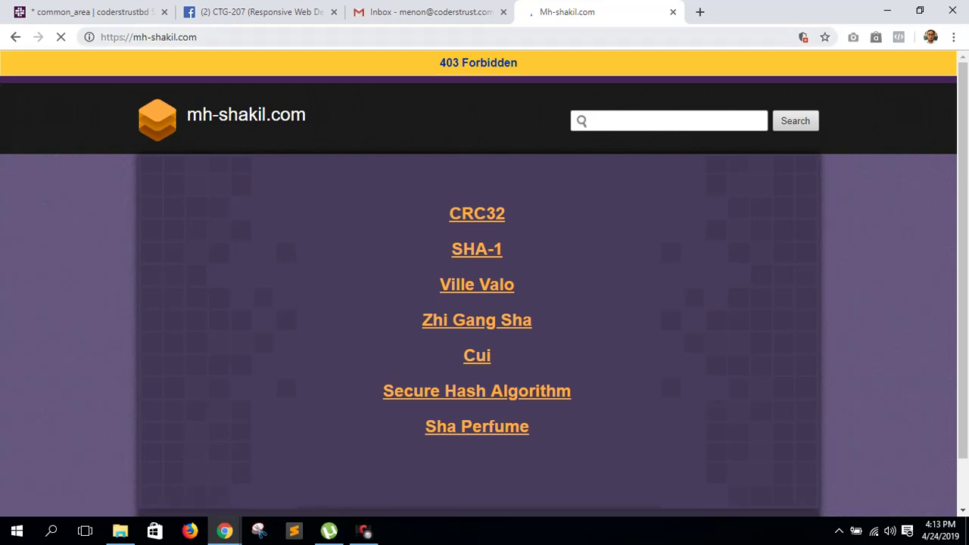
- Go to mh-shakil.com/cpanel to reach the cPanel login
double_click(187, 37)
triple_click(188, 37)
double_click(187, 37)
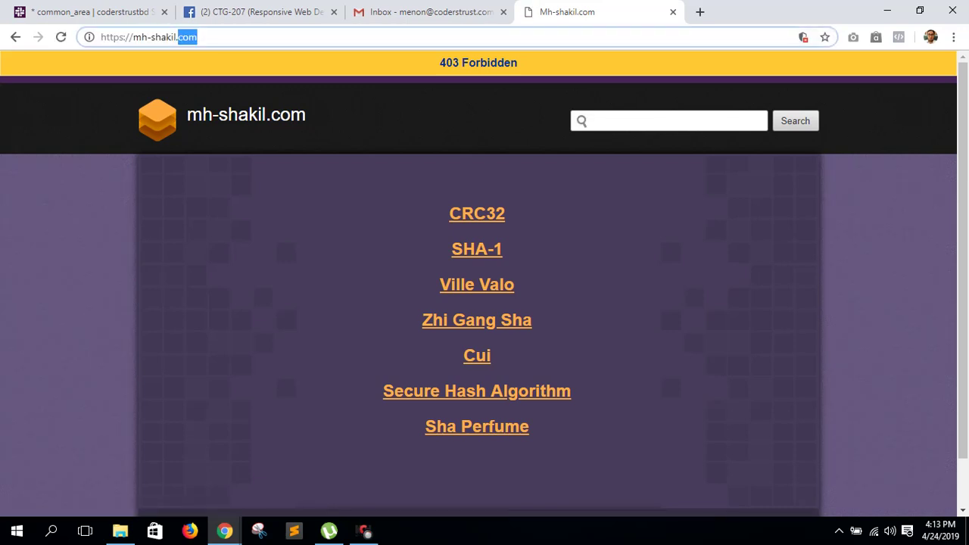
left_click(198, 37)
type("/")
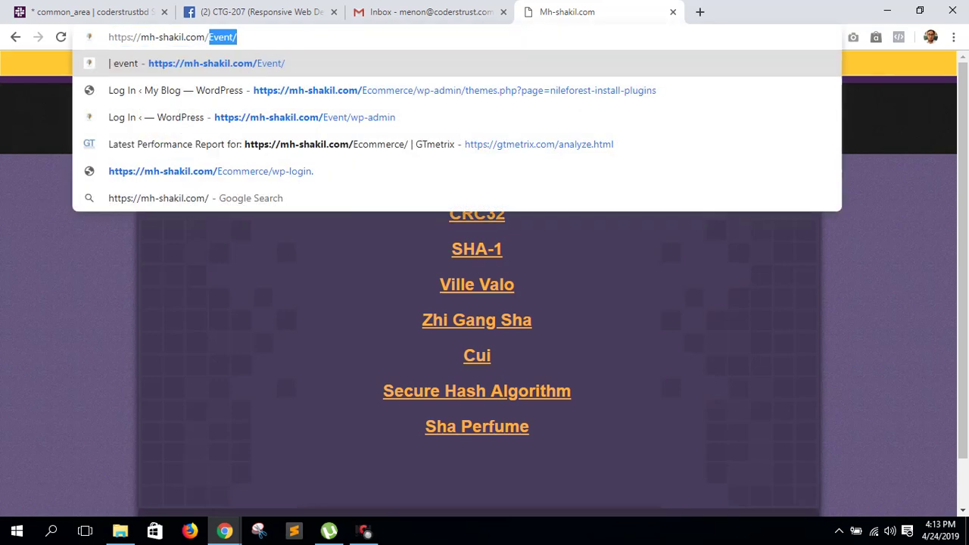
type("cpanel")
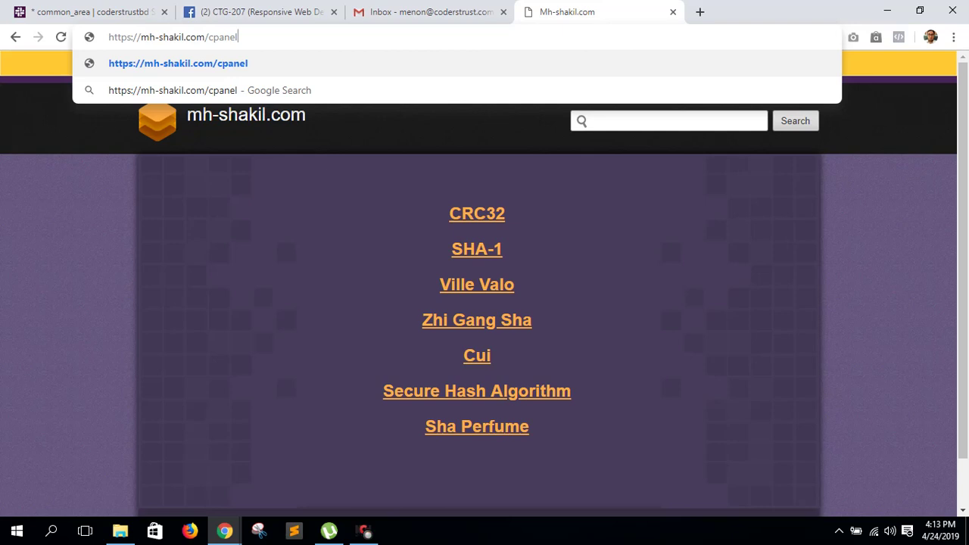
key("Return")
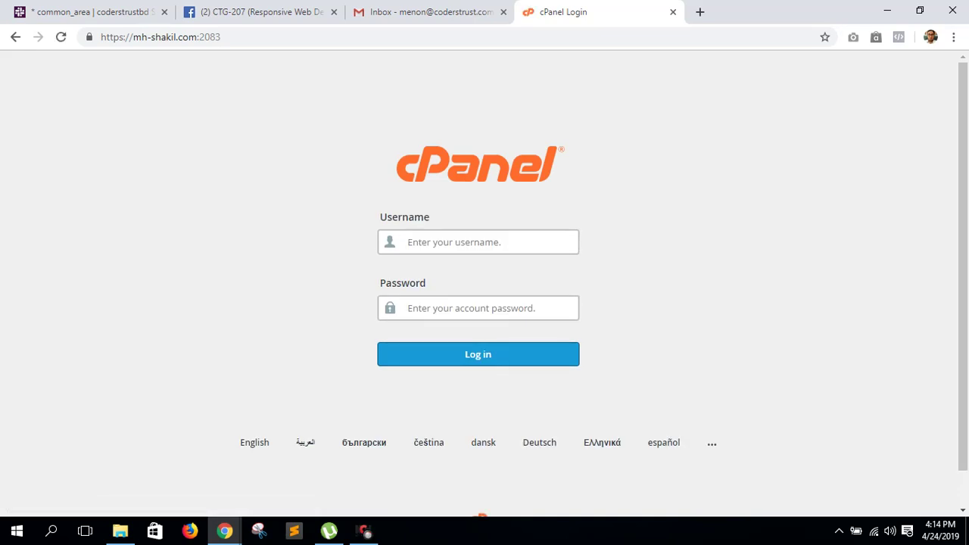
- Log in to the mh-shakil.com cPanel with the hosting account's username and password
key("Down")
key("Down")
key("Down")
key("Down")
key("Down")
key("Down")
key("Down")
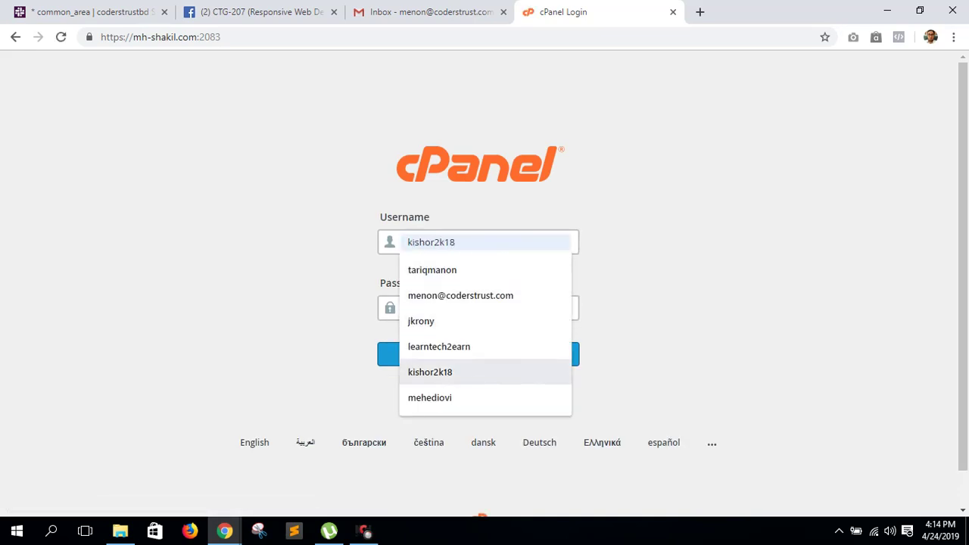
key("Up")
key("Up")
key("Up")
key("Up")
key("Up")
key("Up")
key("Escape")
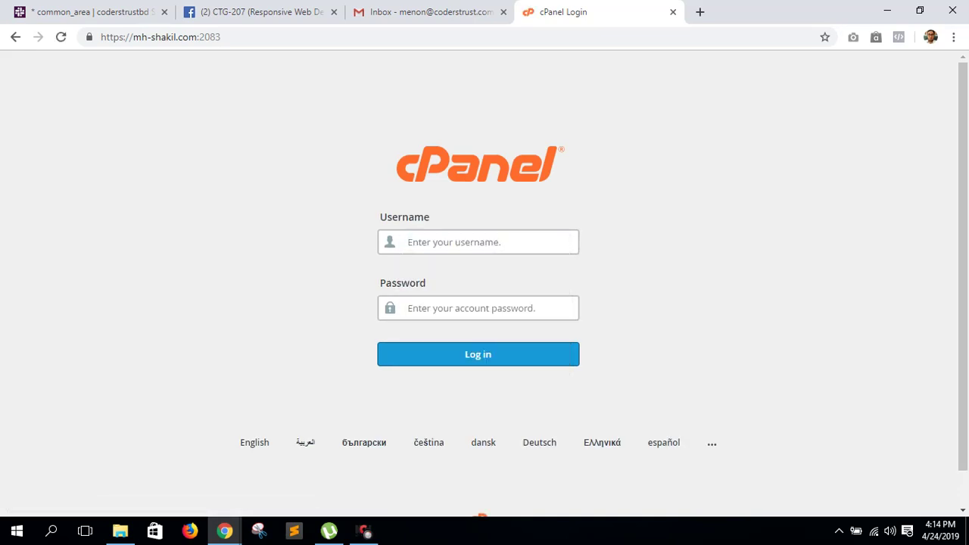
key("Down")
type("mh")
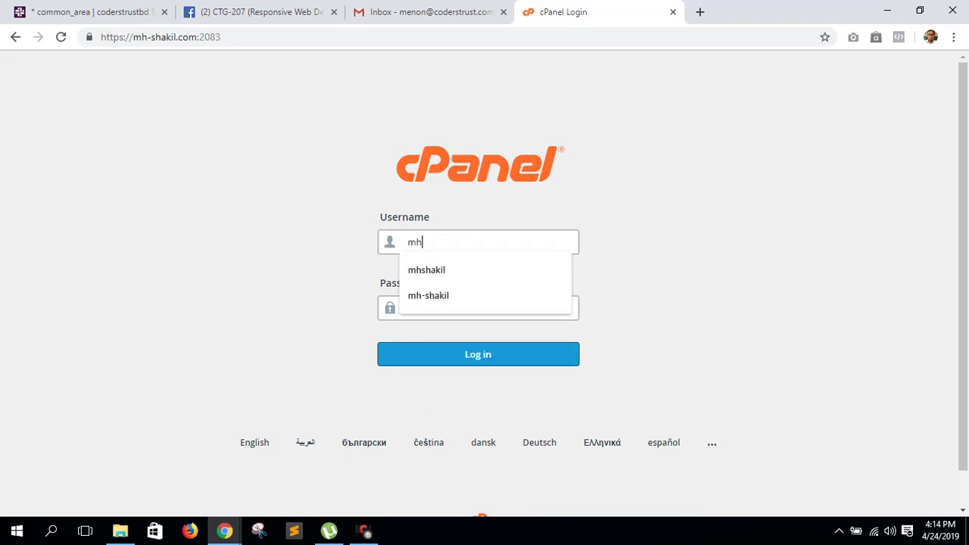
type("shakil")
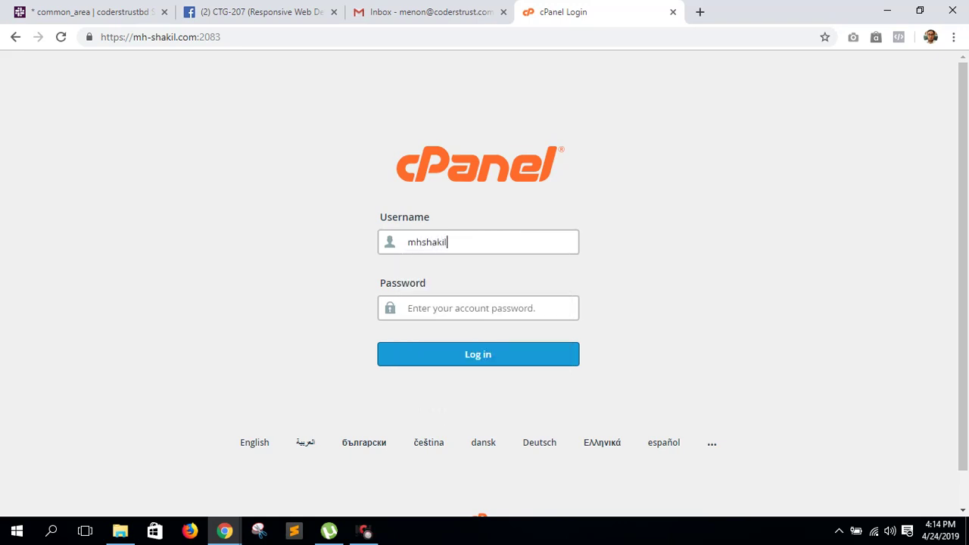
key("ctrl+a")
key("Tab")
type("******")
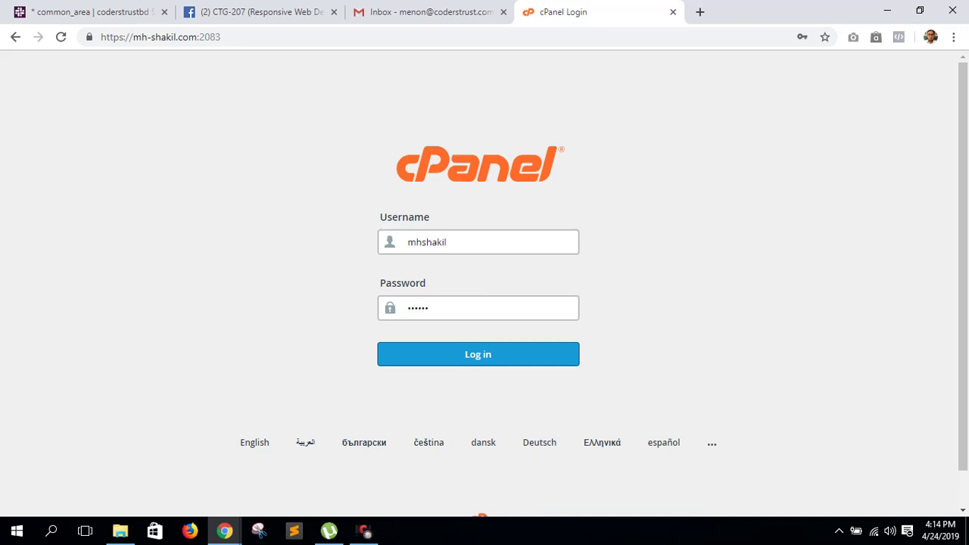
type("***********************")
key("Return")
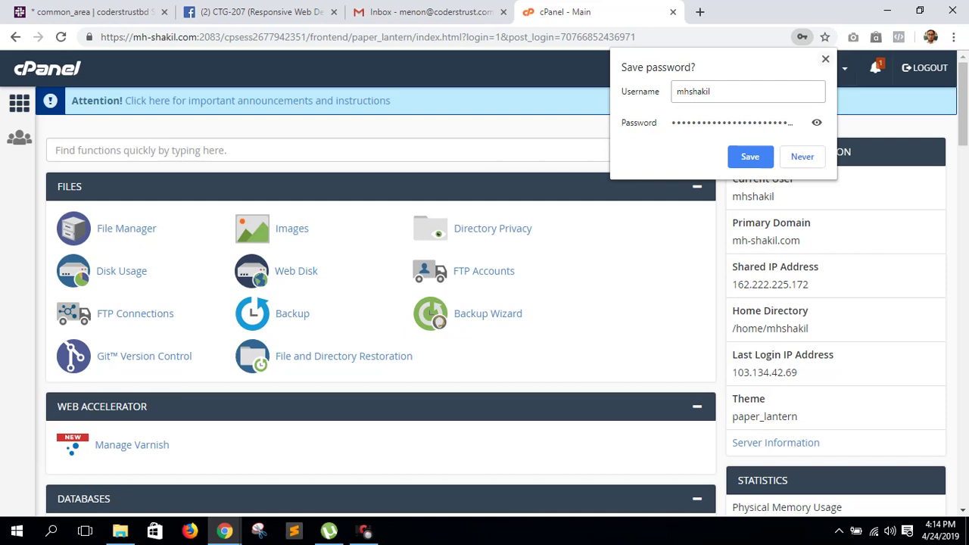
- Dismiss the save-password prompt and open File Manager showing the public_html folder
left_click(825, 59)
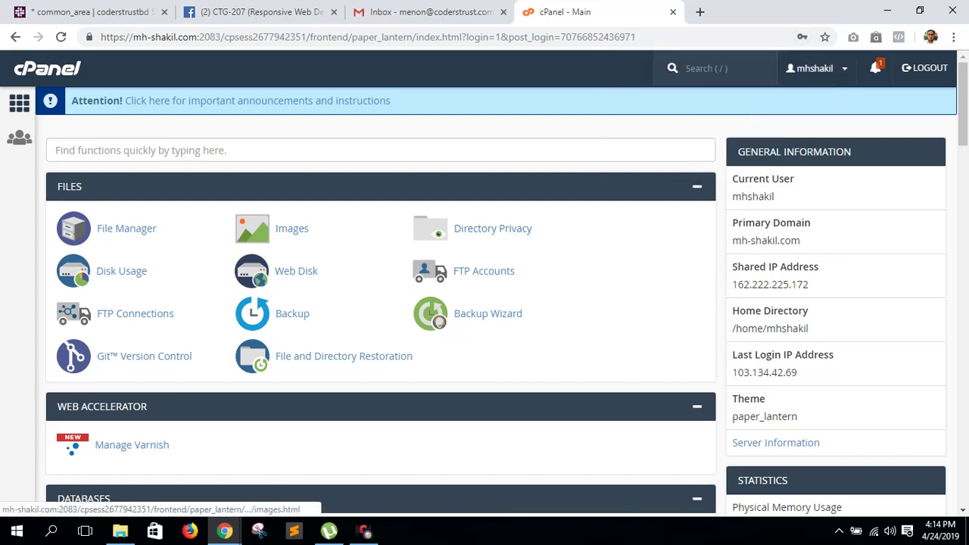
left_click(126, 228)
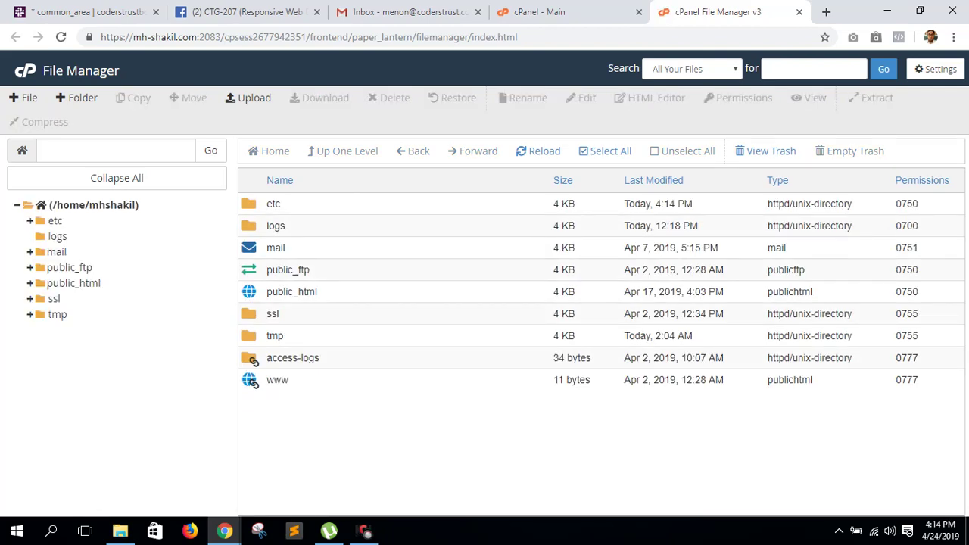
left_click(46, 282)
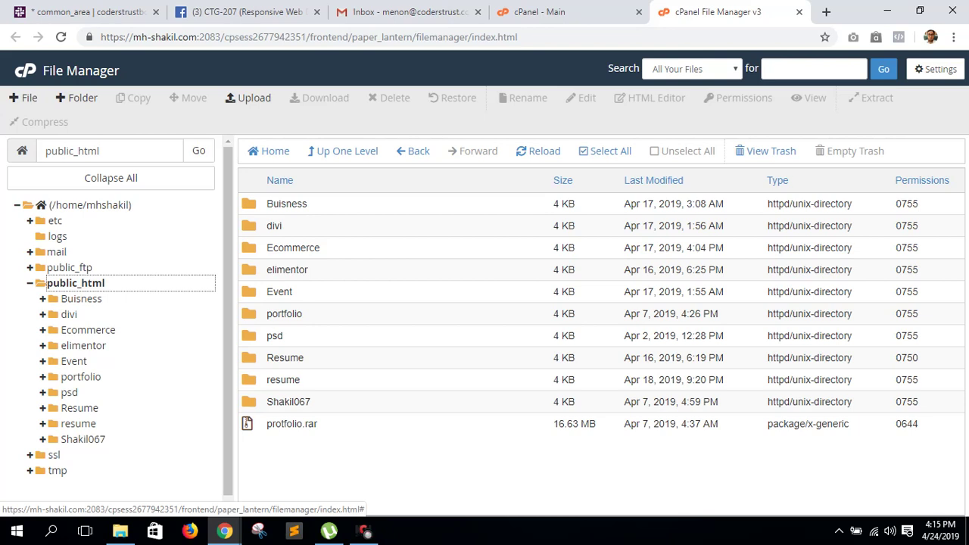
- Open the Event folder in File Manager and start a new blank browser tab
double_click(279, 291)
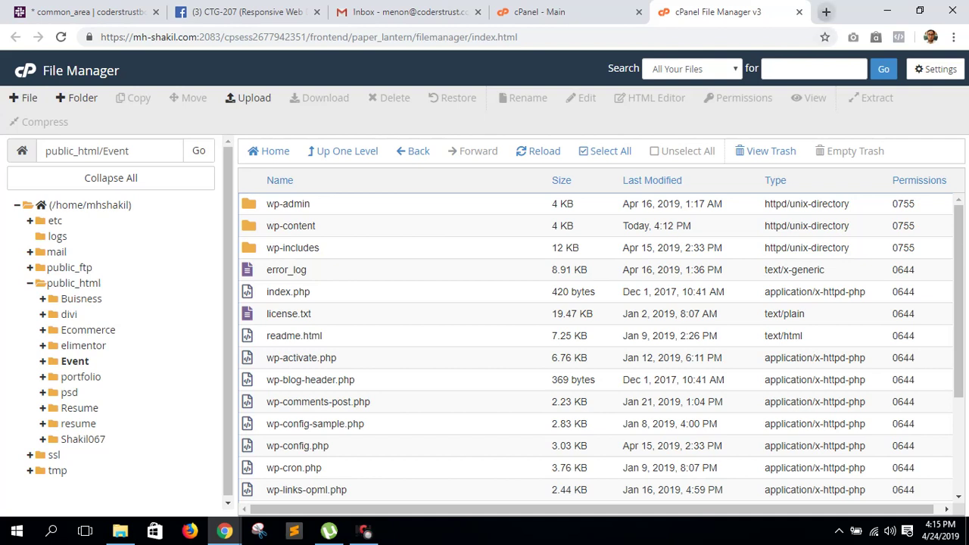
left_click(826, 11)
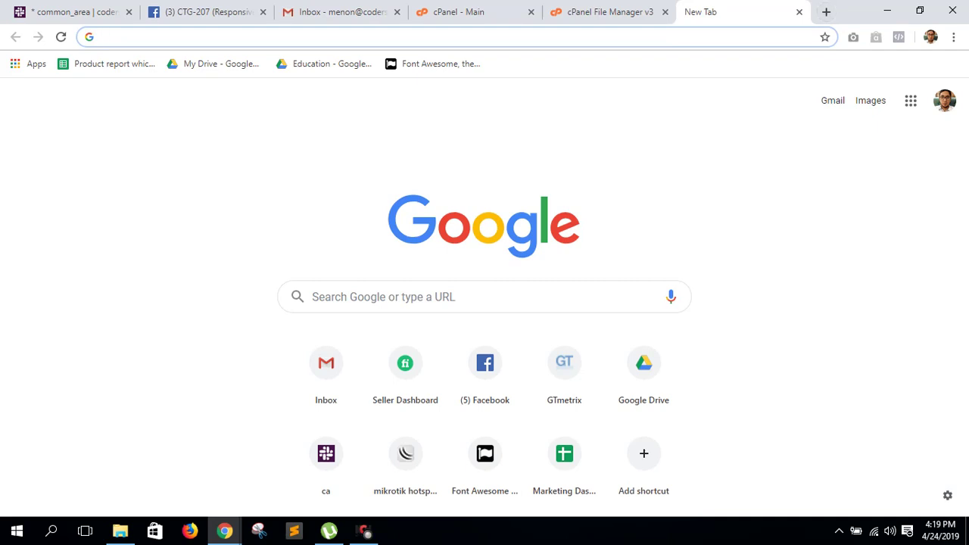
- Copy the site's domain from the File Manager tab's address bar
key("ctrl+shift+Tab")
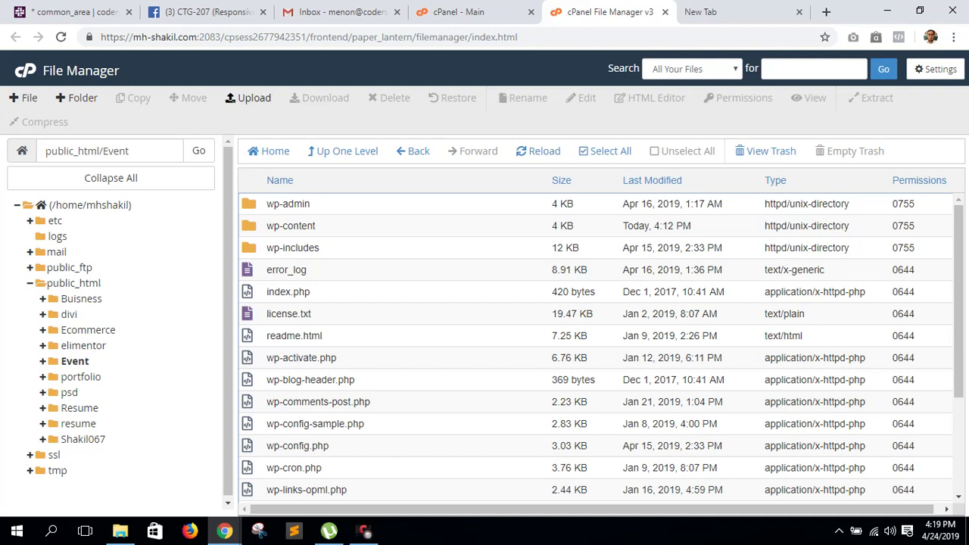
left_click_drag(101, 37, 198, 37)
right_click(188, 39)
left_click(214, 90)
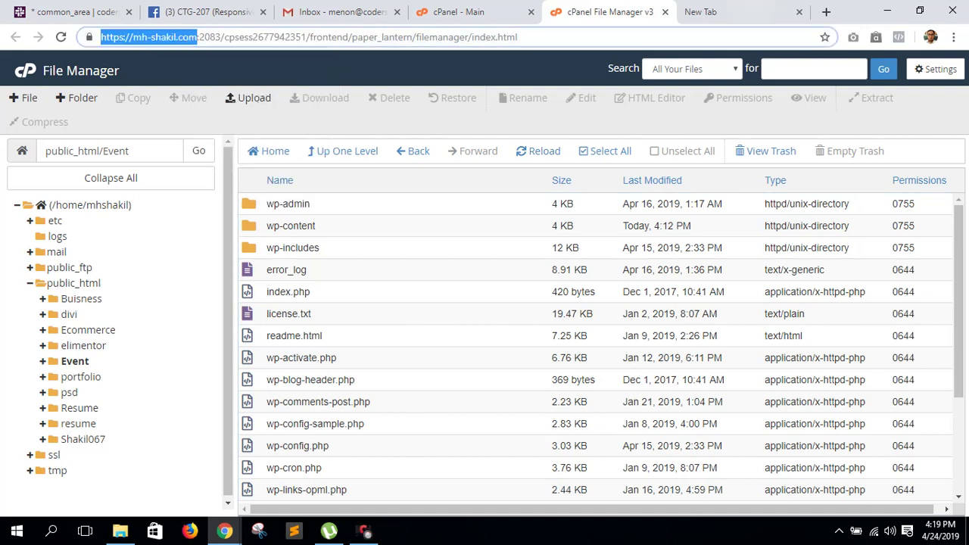
- Load mh-shakil.com/event in the new tab
left_click(700, 12)
key("ctrl+v")
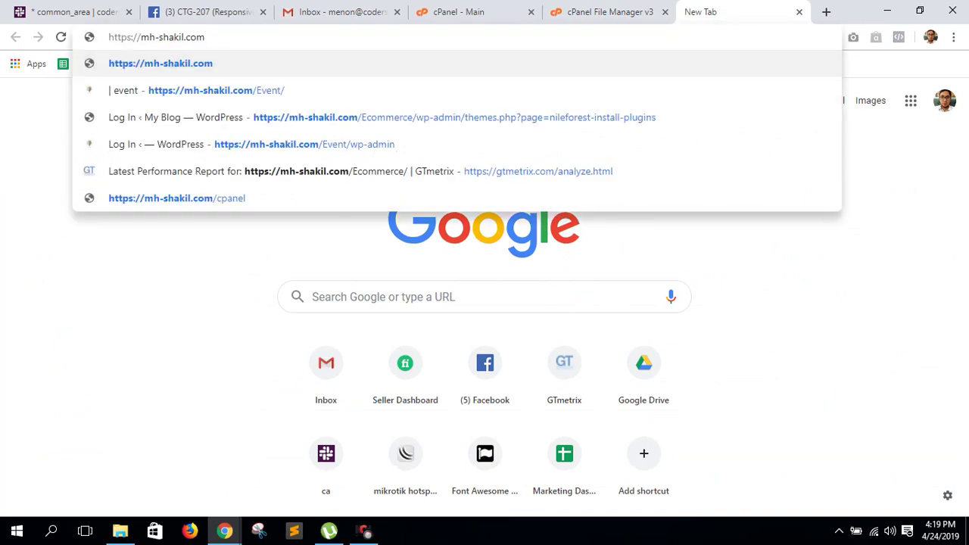
type("/event")
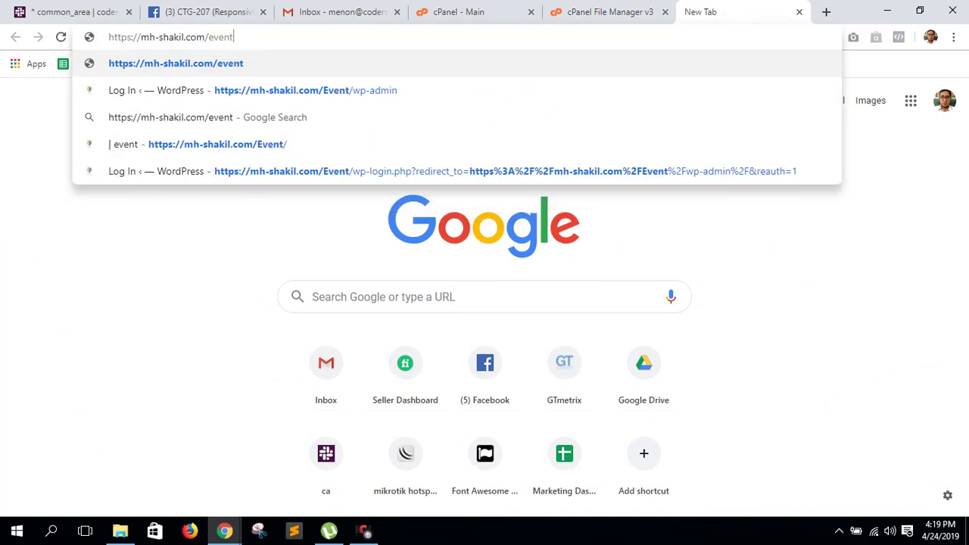
key("Return")
key("ctrl+shift+Tab")
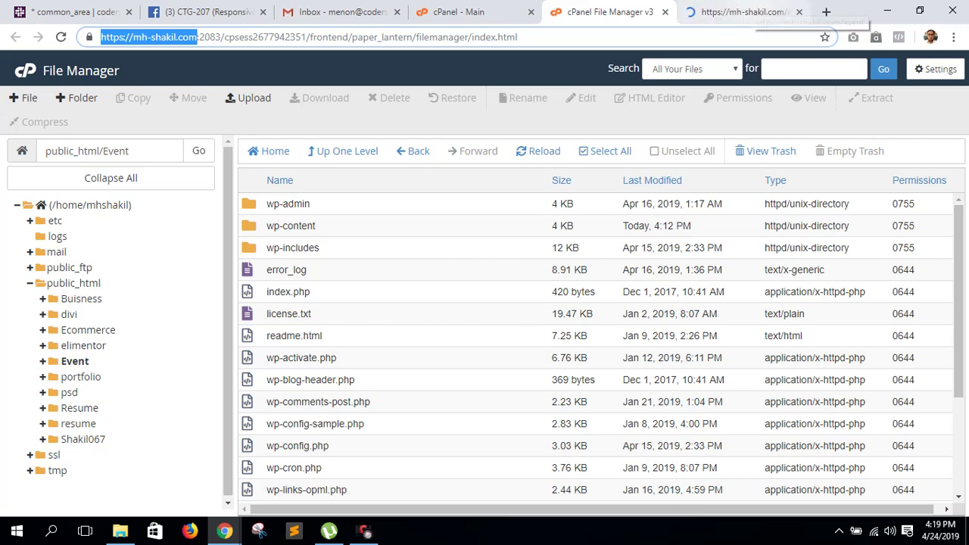
key("ctrl+Tab")
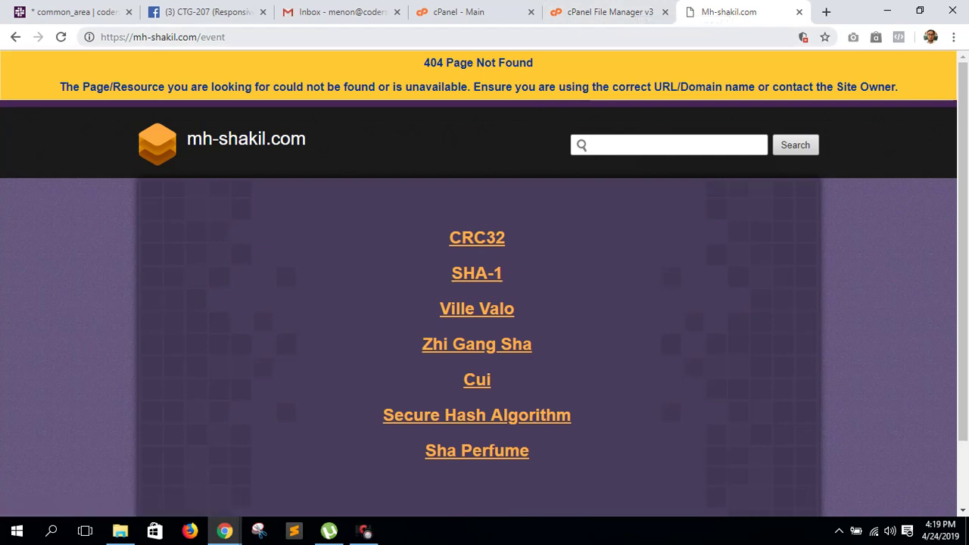
- Correct the address to mh-shakil.com/Event with a capital E and reload
key("ctrl+l")
left_click(207, 38)
key("BackSpace")
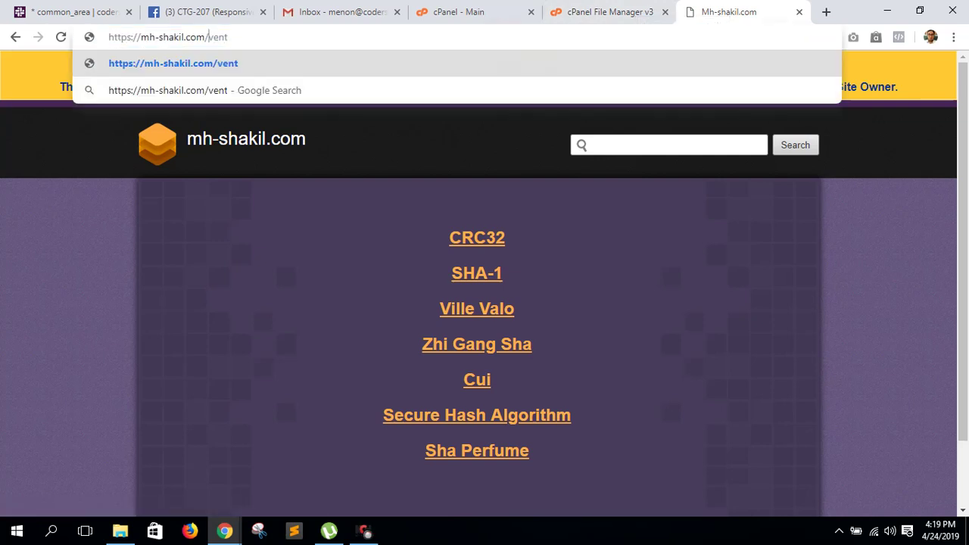
type("E")
key("Return")
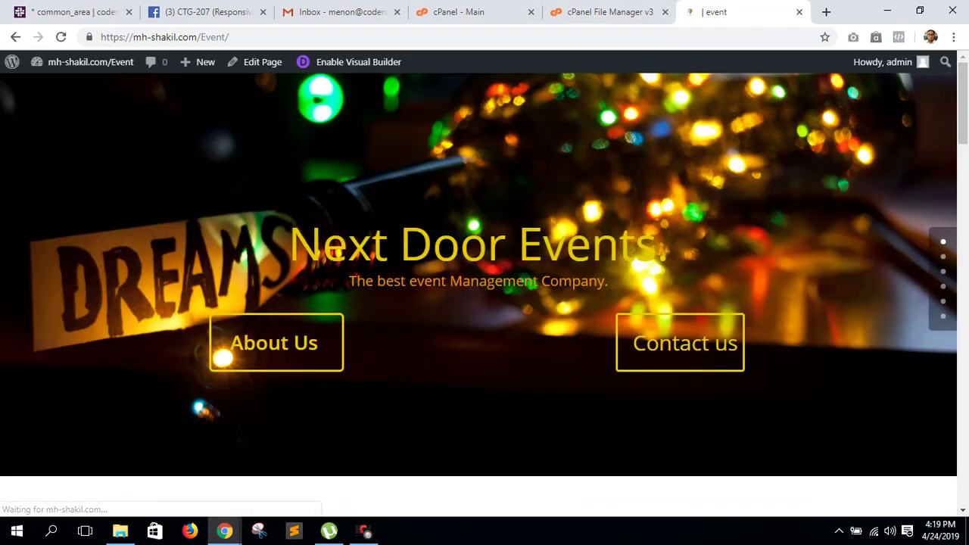
- Scroll through the Next Door Events home page, then return to File Manager
scroll(484, 302, "down", 1)
scroll(484, 303, "up", 1)
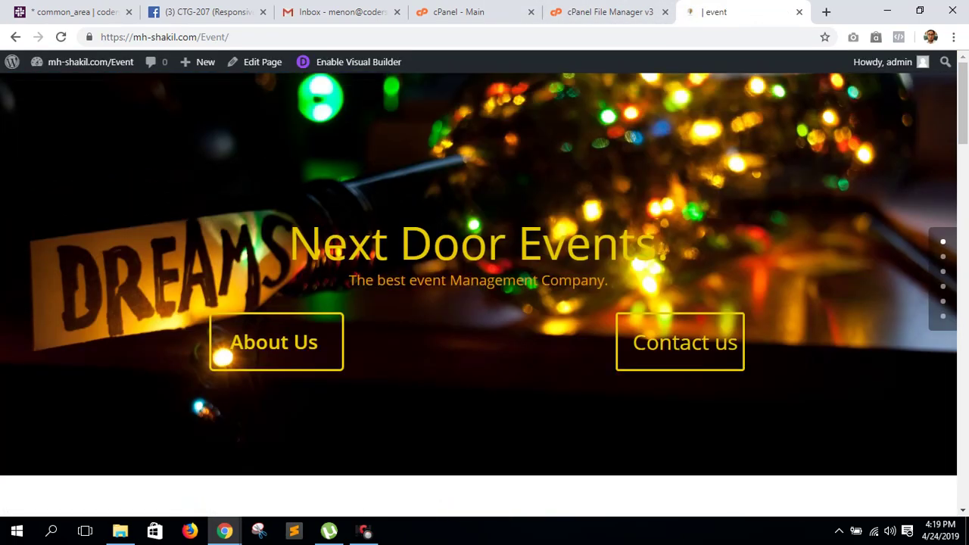
scroll(484, 303, "down", 4)
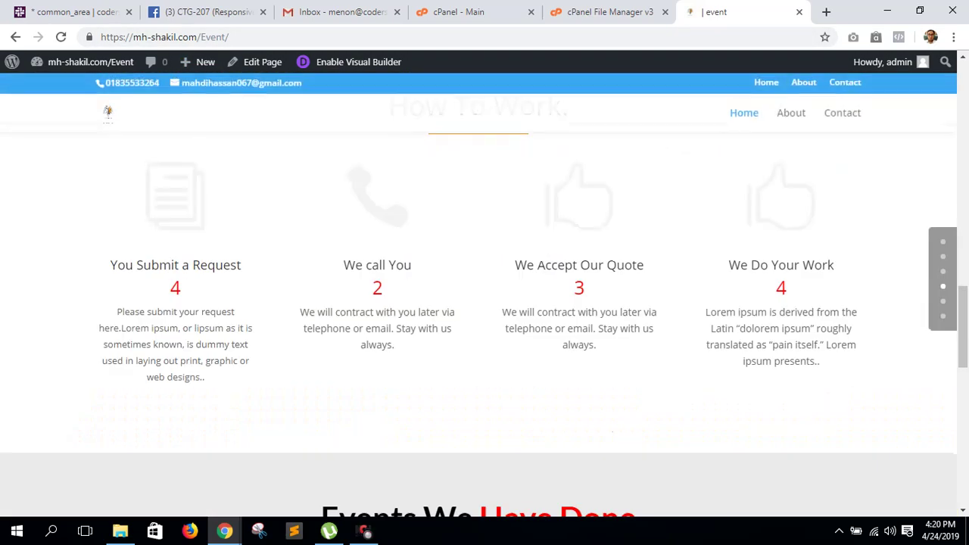
scroll(484, 303, "up", 4)
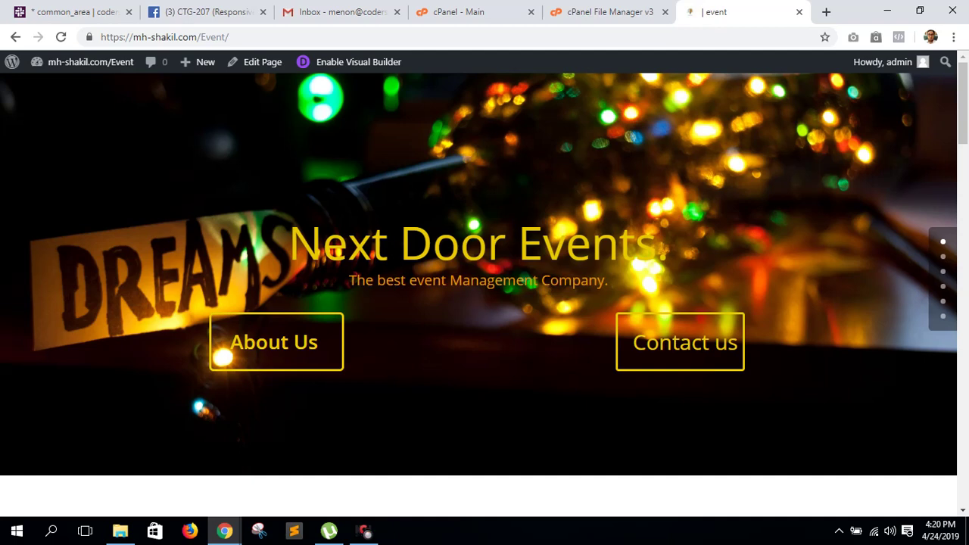
left_click(610, 12)
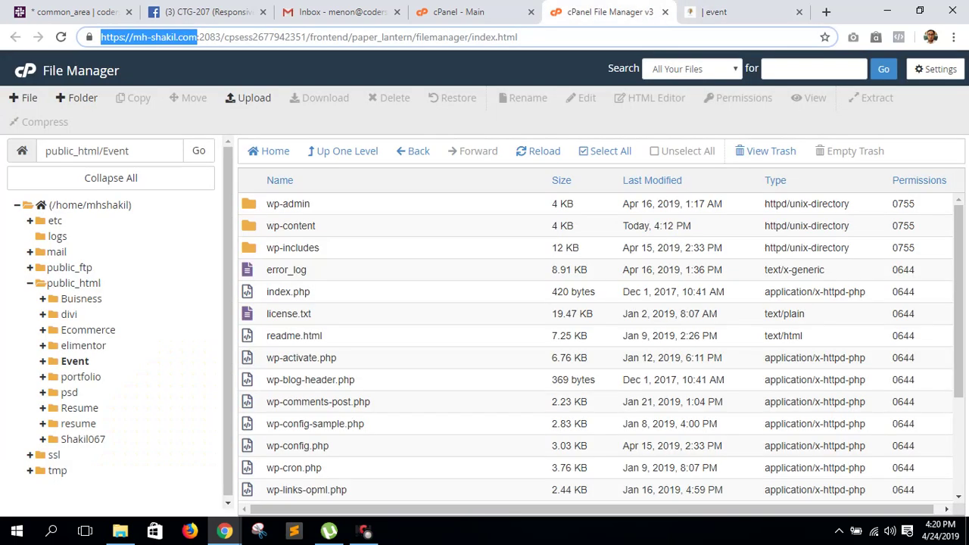
- Enable Show Hidden Files (dotfiles) in File Manager preferences and save
left_click(712, 11)
key("ctrl+shift+Tab")
left_click(935, 69)
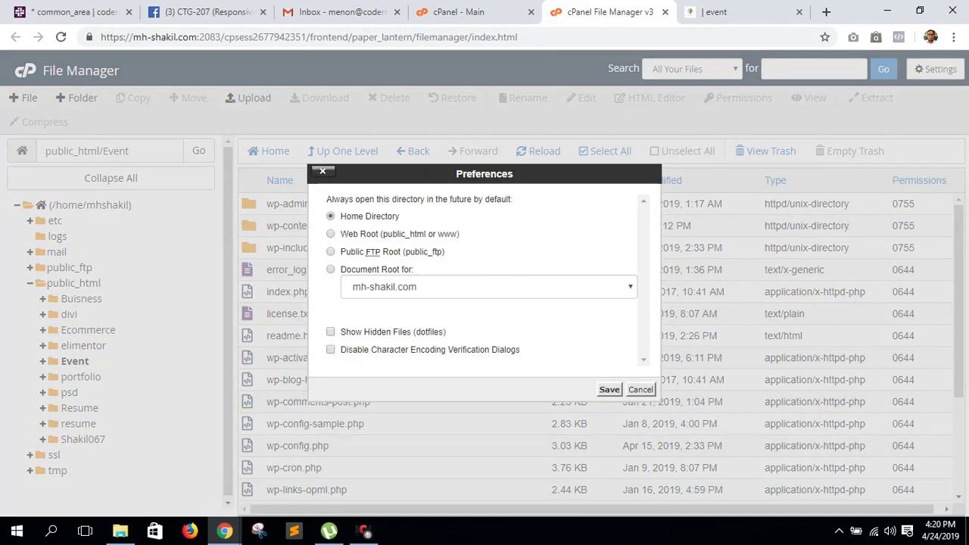
left_click(330, 331)
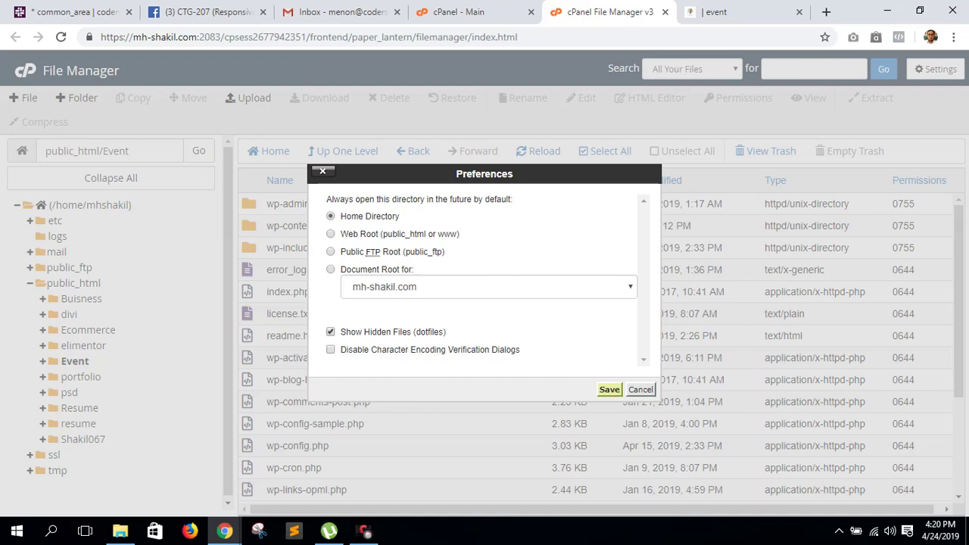
left_click(609, 389)
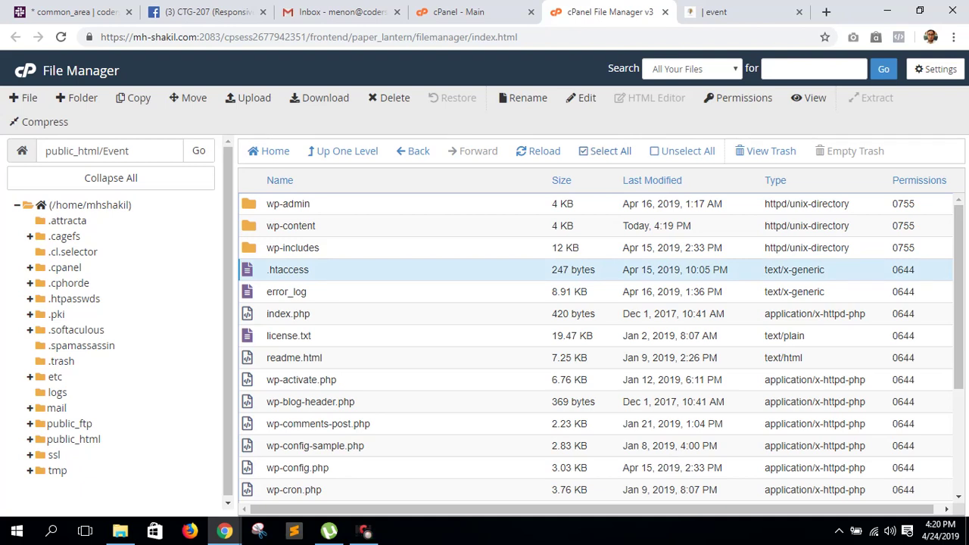
- Compress all Event folder files into a zip archive named old.zip and refresh the listing
key("ctrl+a")
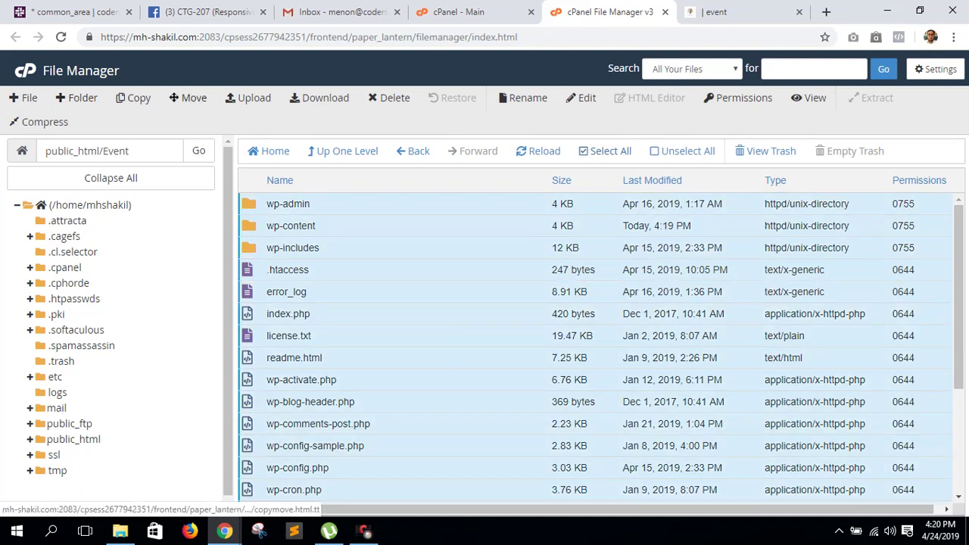
left_click(45, 122)
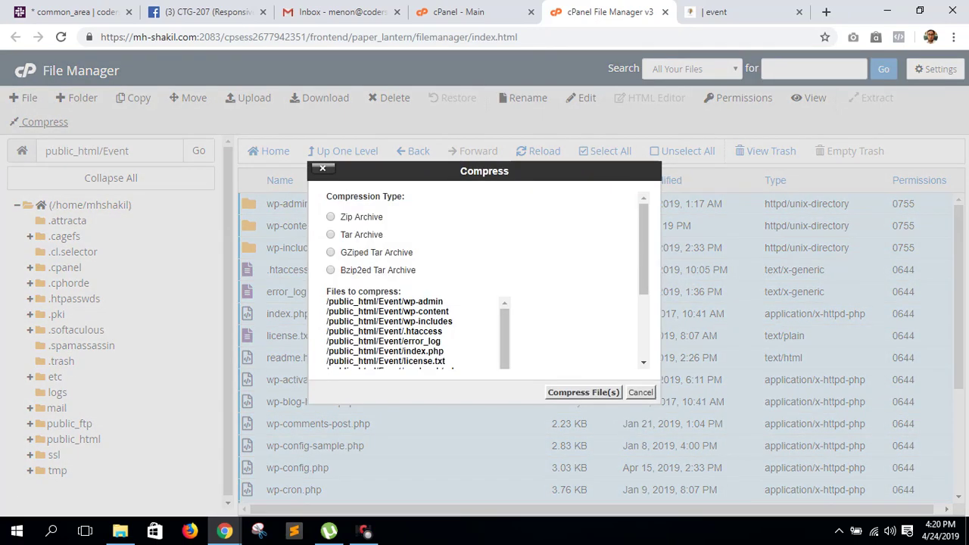
scroll(484, 280, "down", 3)
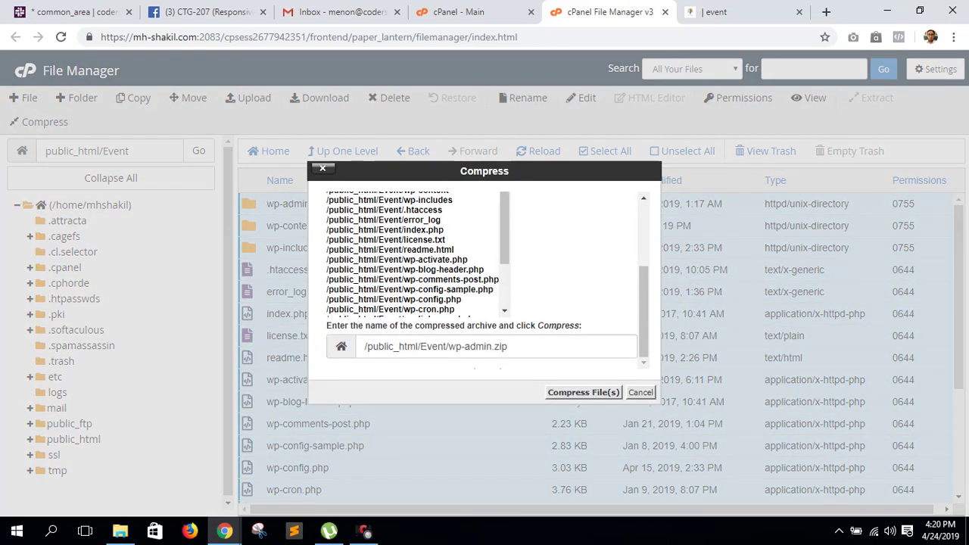
left_click_drag(507, 346, 449, 346)
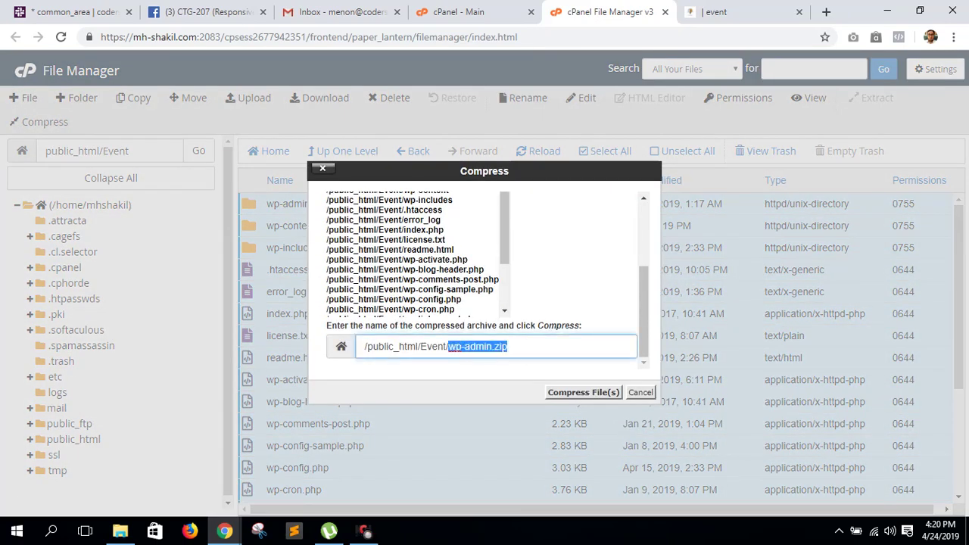
type("old")
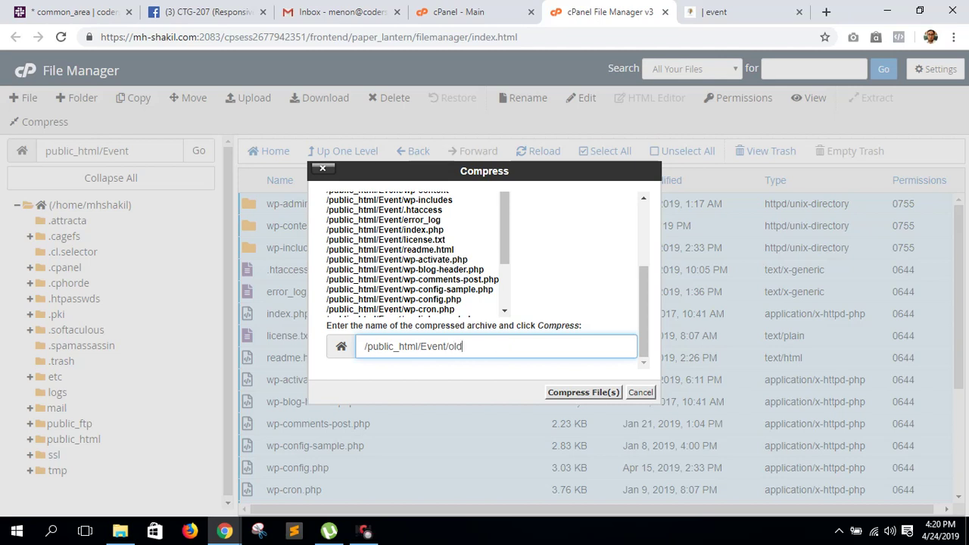
key("Return")
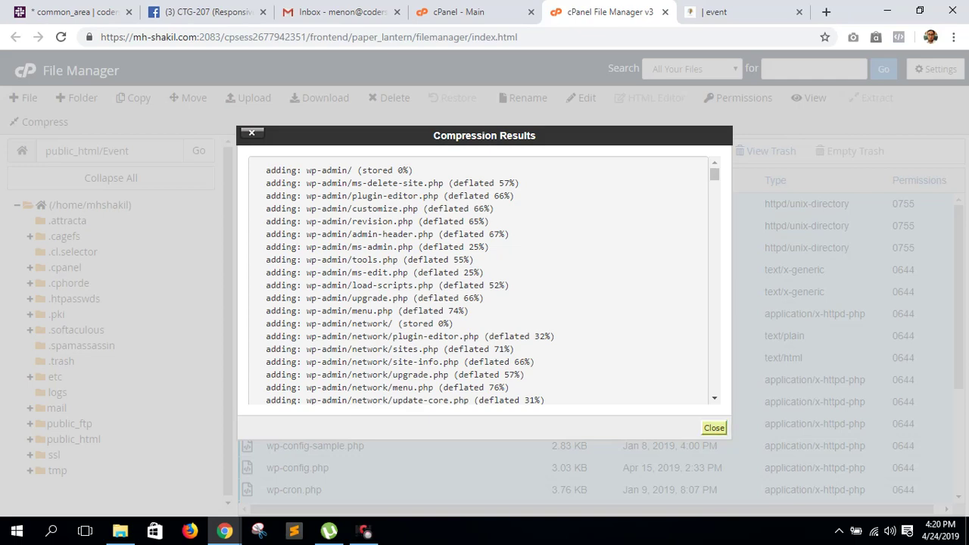
left_click(714, 428)
left_click(211, 150)
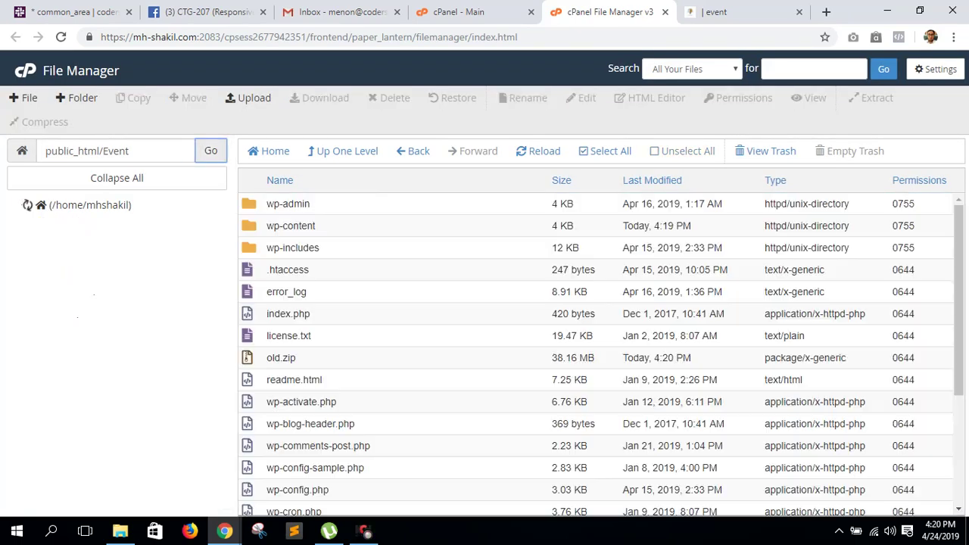
- Download the old.zip archive to the computer
left_click(281, 357)
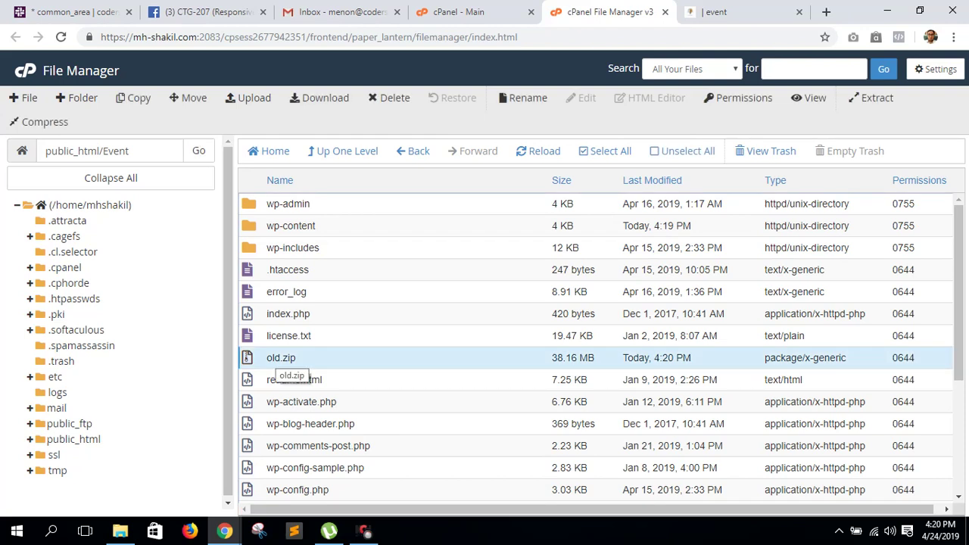
right_click(280, 358)
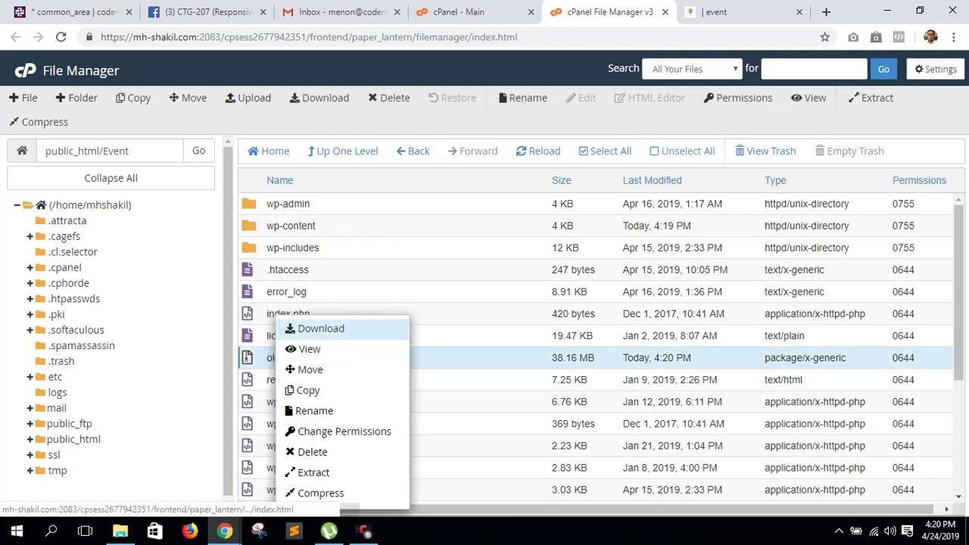
left_click(321, 328)
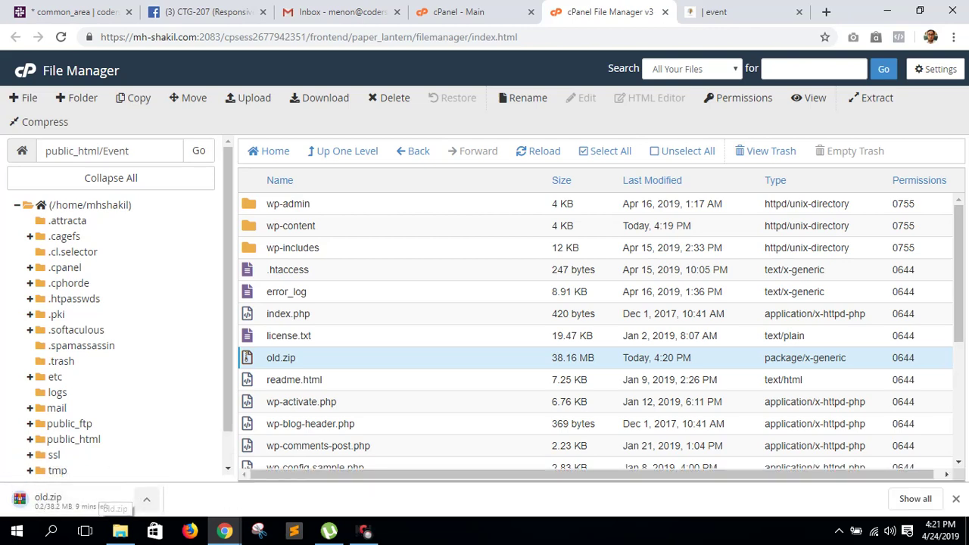
- Open phpMyAdmin from the cPanel home page in a new tab
key("ctrl+shift+Tab")
scroll(127, 228, "down", 4)
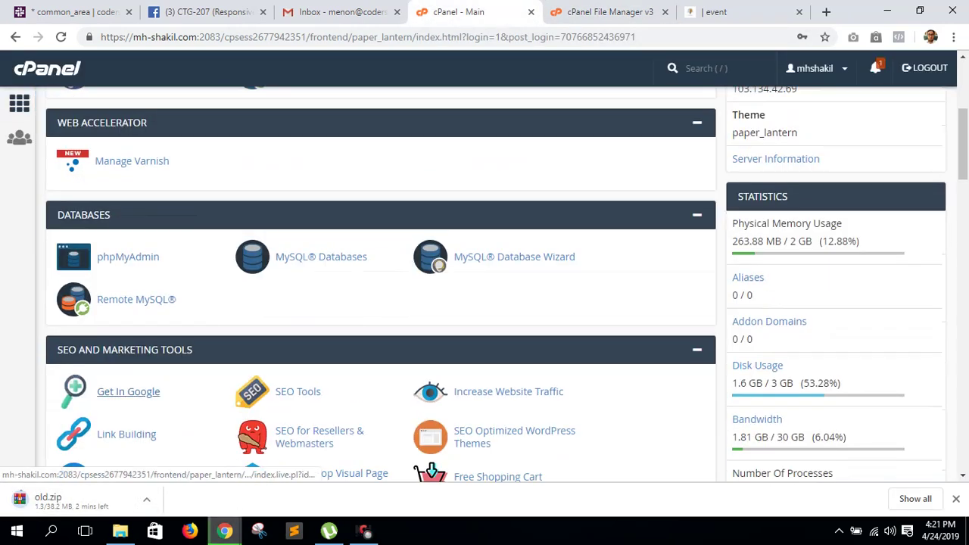
left_click(125, 259)
key("ctrl+Tab")
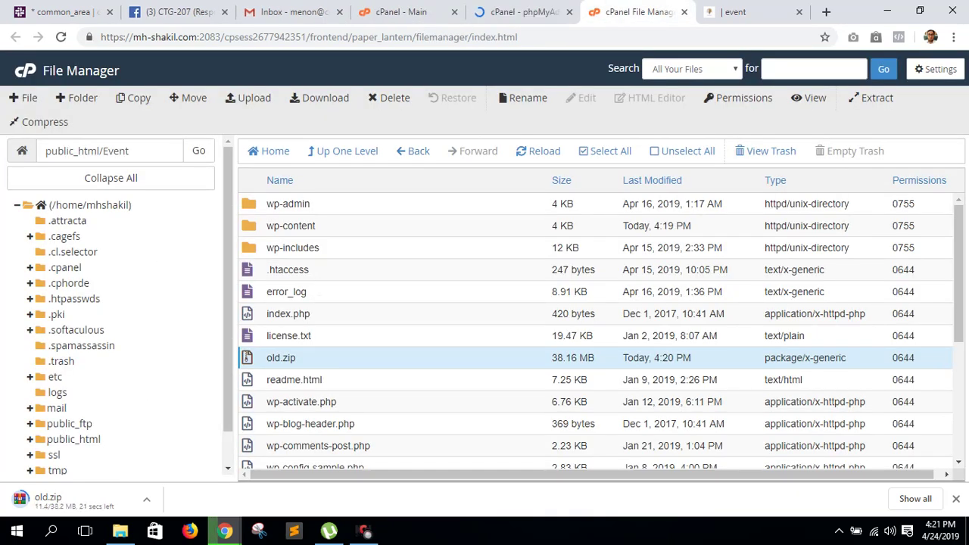
- View the contents of wp-config.php in a new tab
scroll(326, 420, "down", 3)
left_click(287, 418)
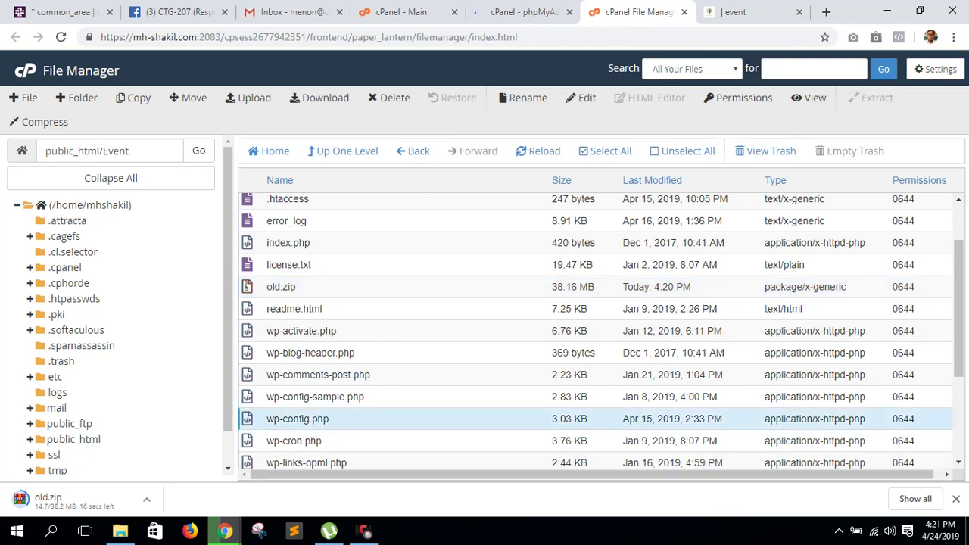
right_click(286, 419)
left_click(318, 314)
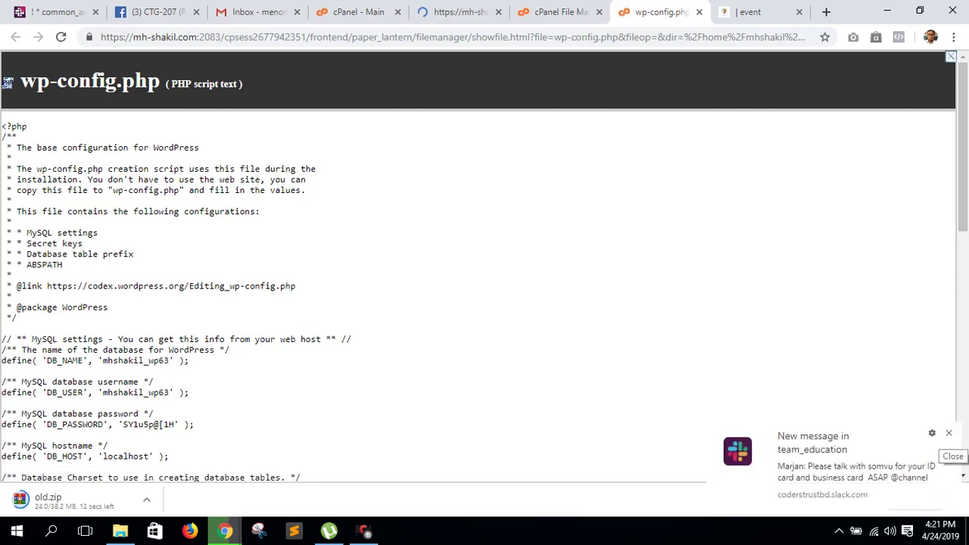
- Dismiss the chat popup and select the DB_NAME value in wp-config.php
left_click(949, 433)
left_click_drag(104, 361, 174, 362)
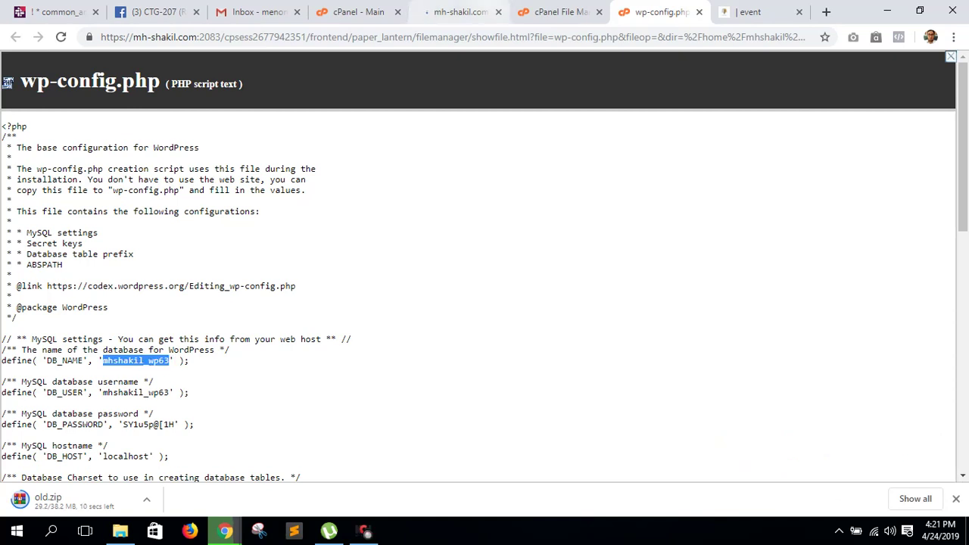
left_click(458, 12)
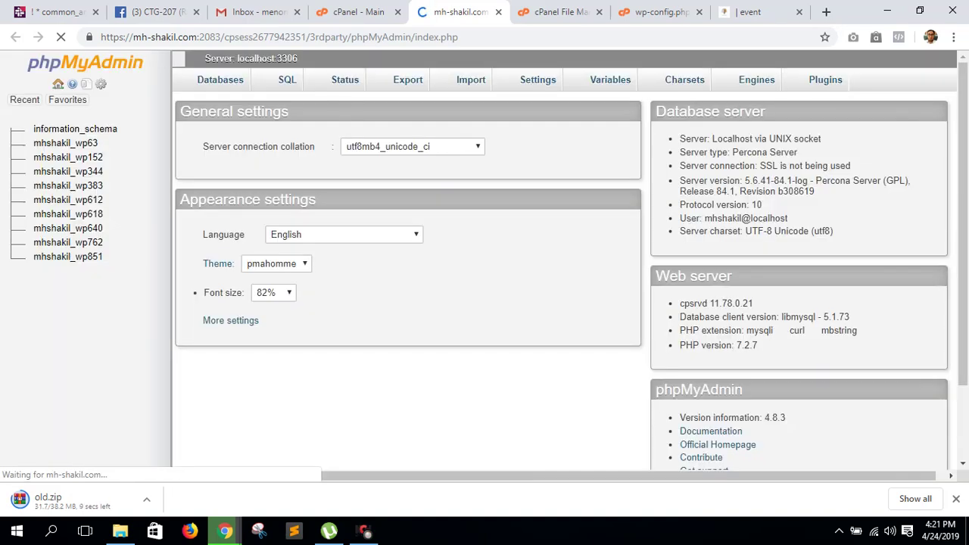
left_click(656, 12)
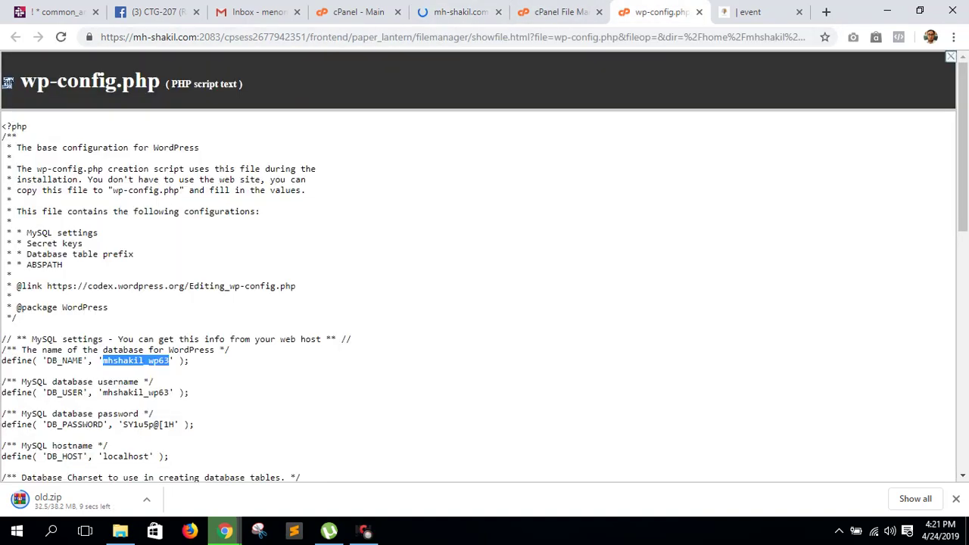
- Export the mhshakil_wp63 database from phpMyAdmin as a Quick SQL file
left_click(458, 13)
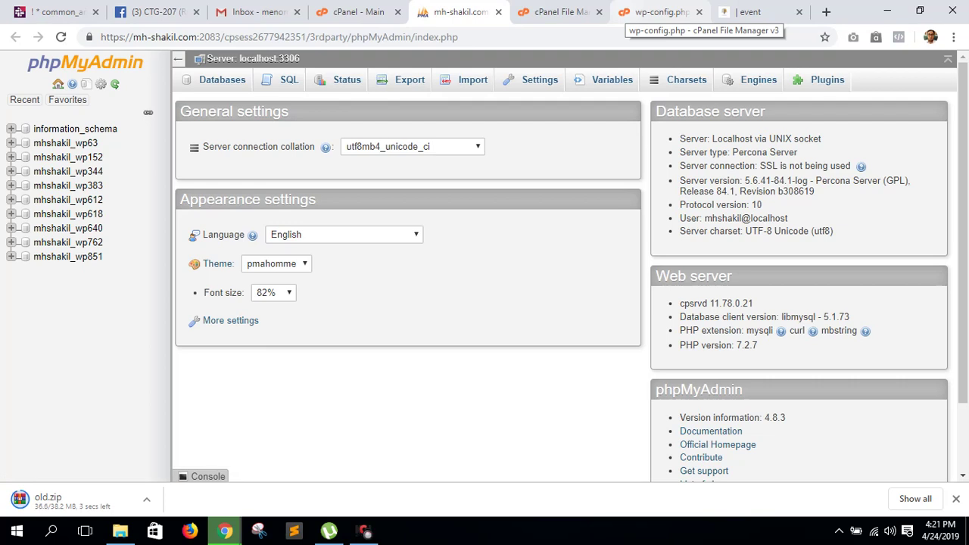
left_click(65, 142)
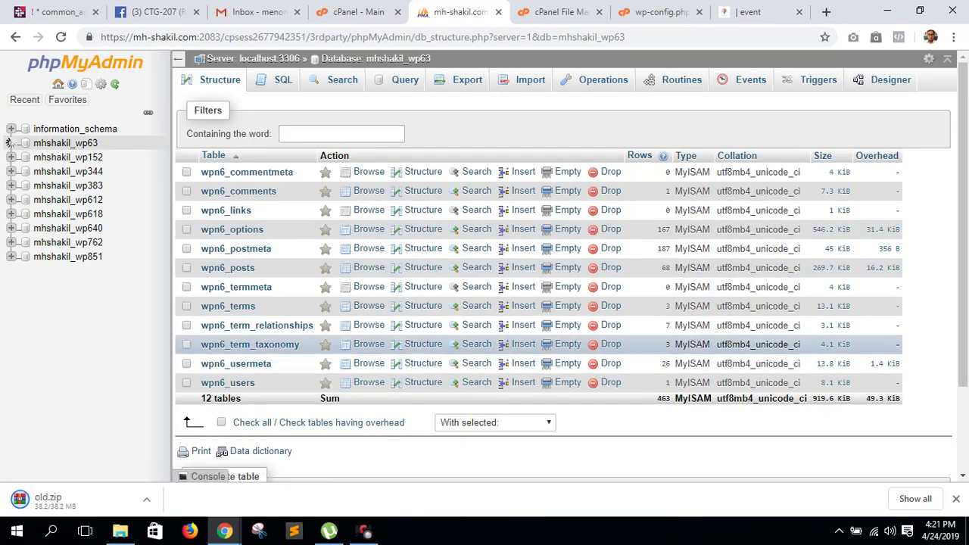
left_click(11, 142)
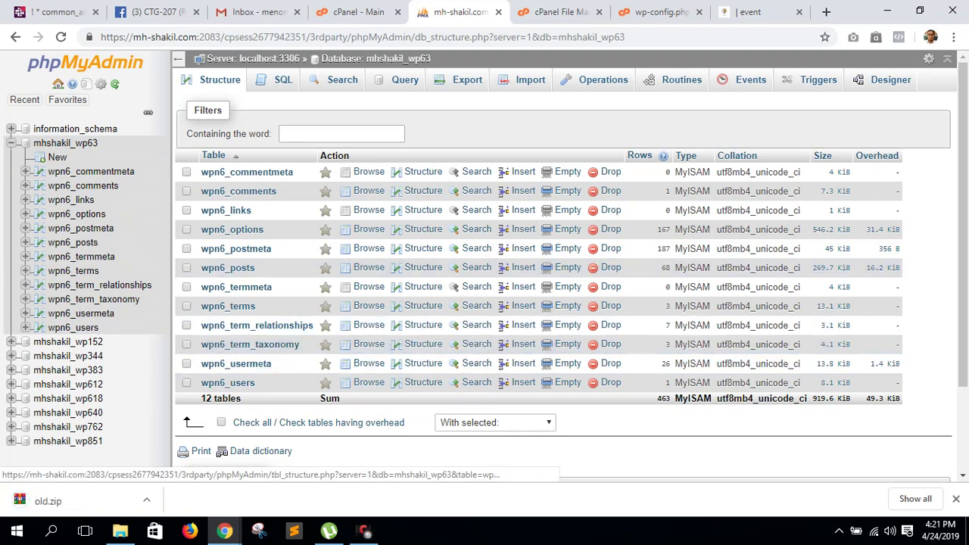
left_click(467, 79)
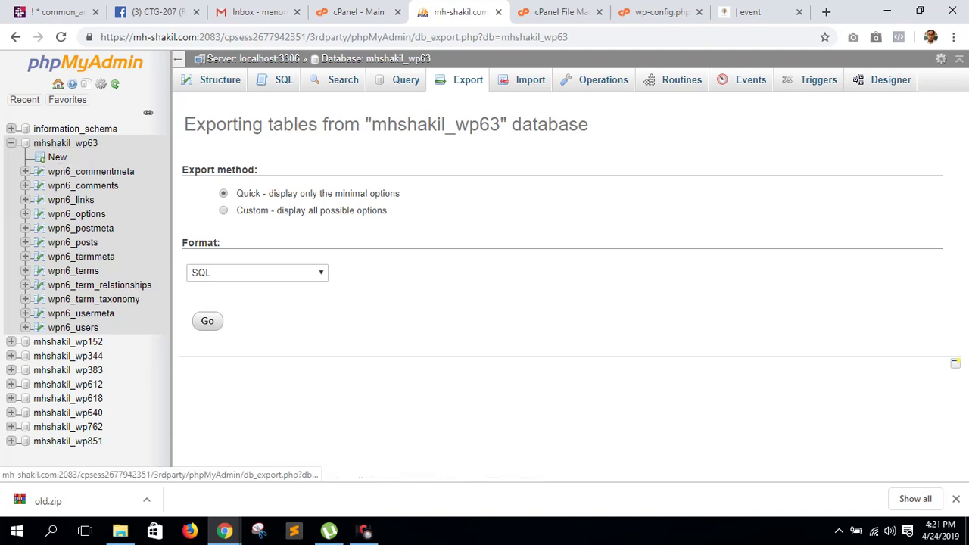
left_click(207, 321)
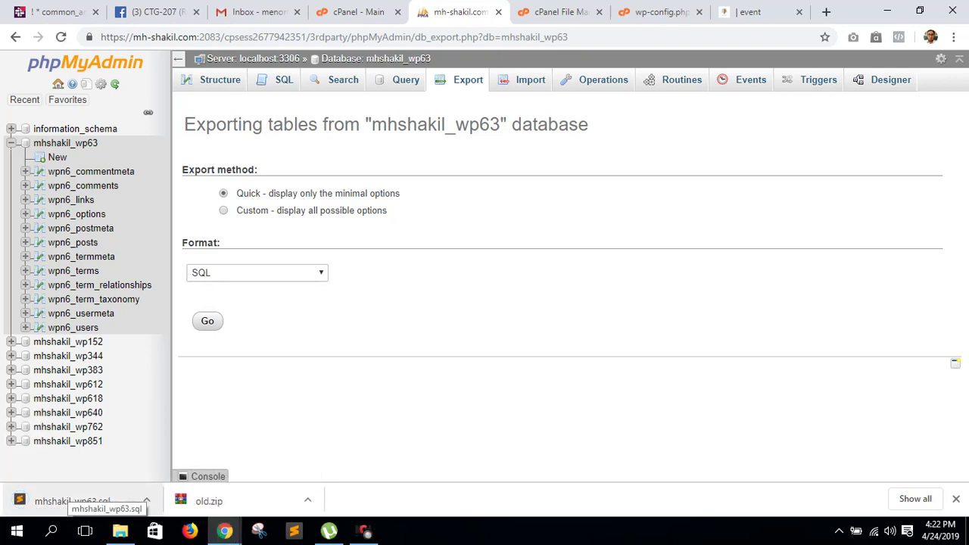
- Create the MySQL database mhshakil_new from cPanel's MySQL Databases page
left_click(356, 12)
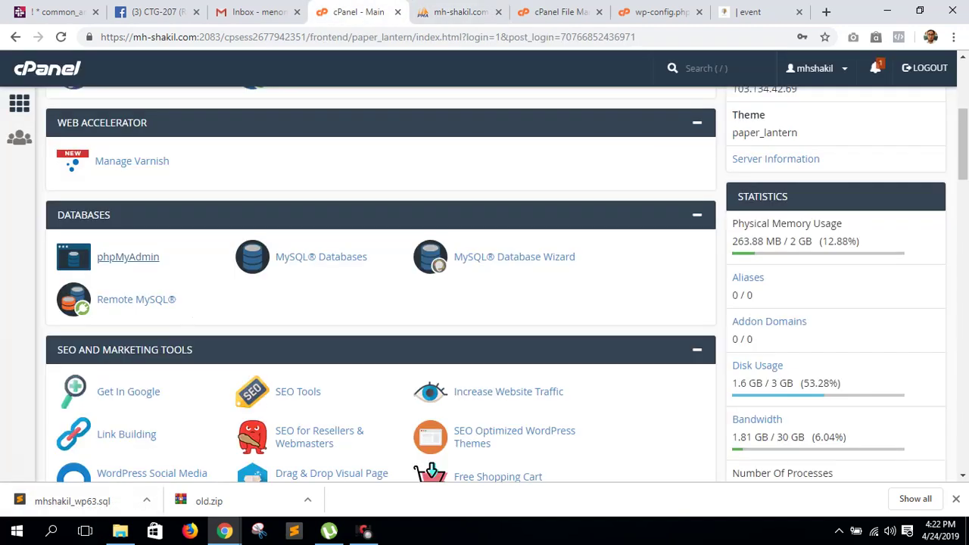
left_click(321, 256)
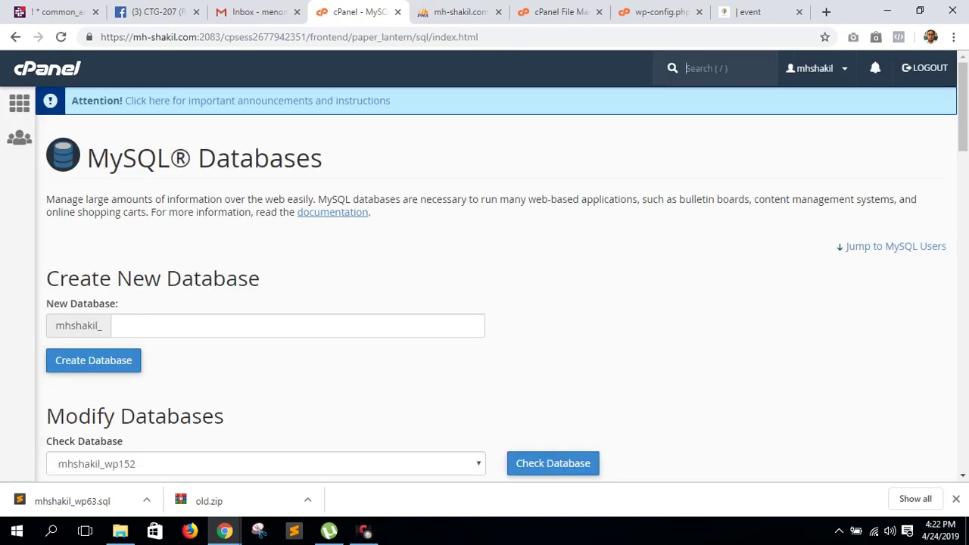
left_click(121, 325)
type("new")
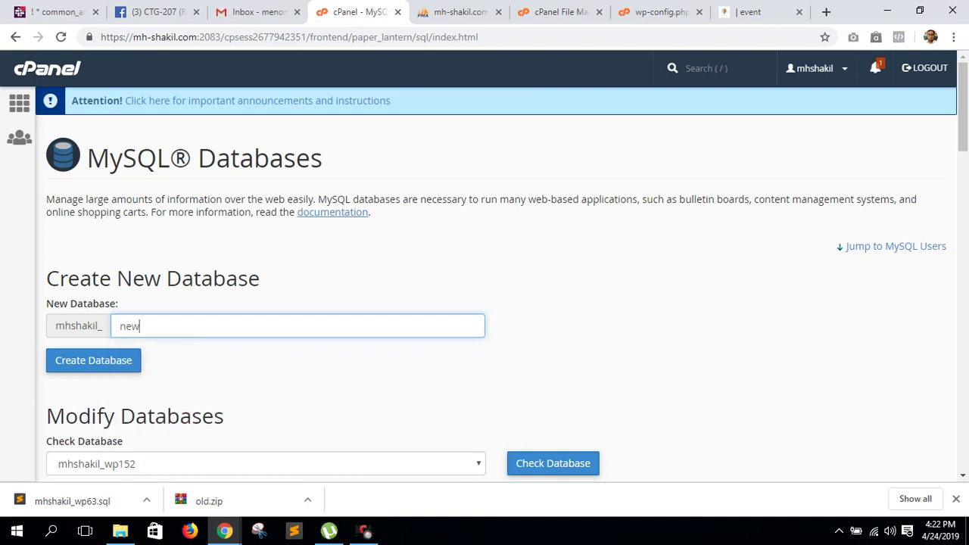
key("Return")
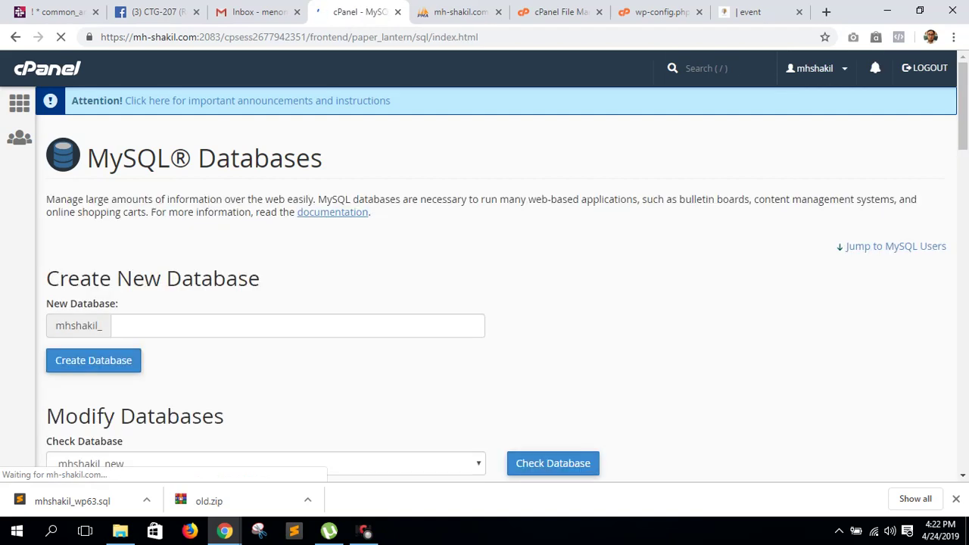
scroll(502, 255, "down", 7)
scroll(496, 288, "down", 5)
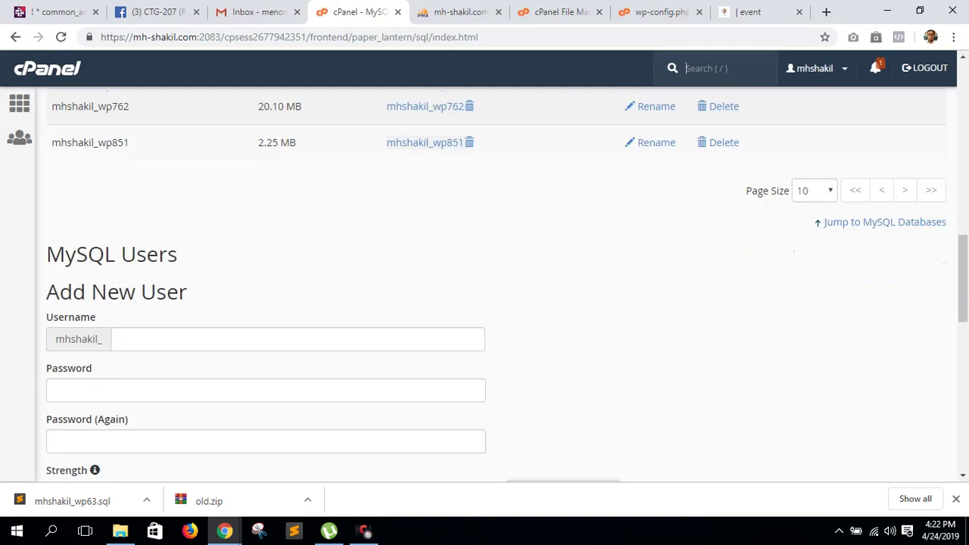
- Create the MySQL user mhshakil_new with its password and begin adding it to the database
left_click(295, 339)
type("new")
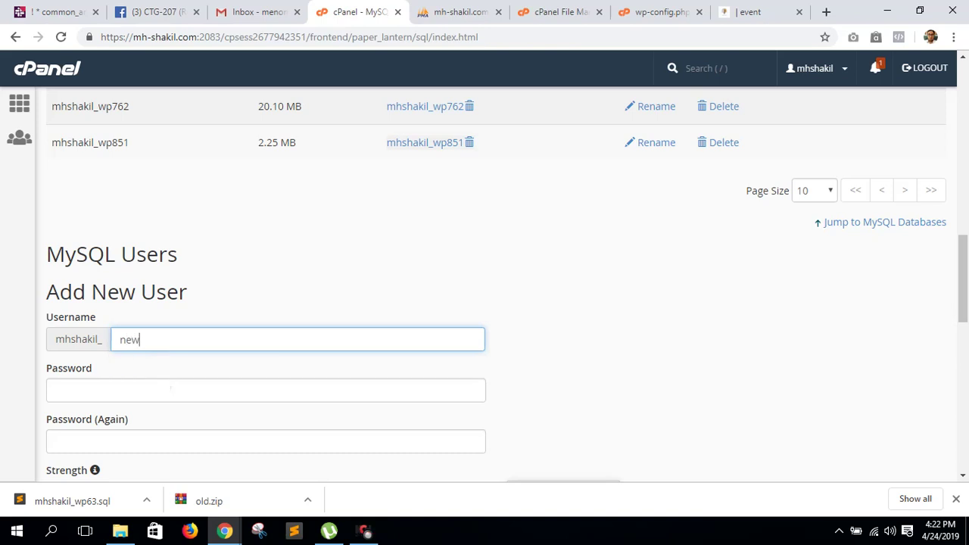
key("Tab")
type("123")
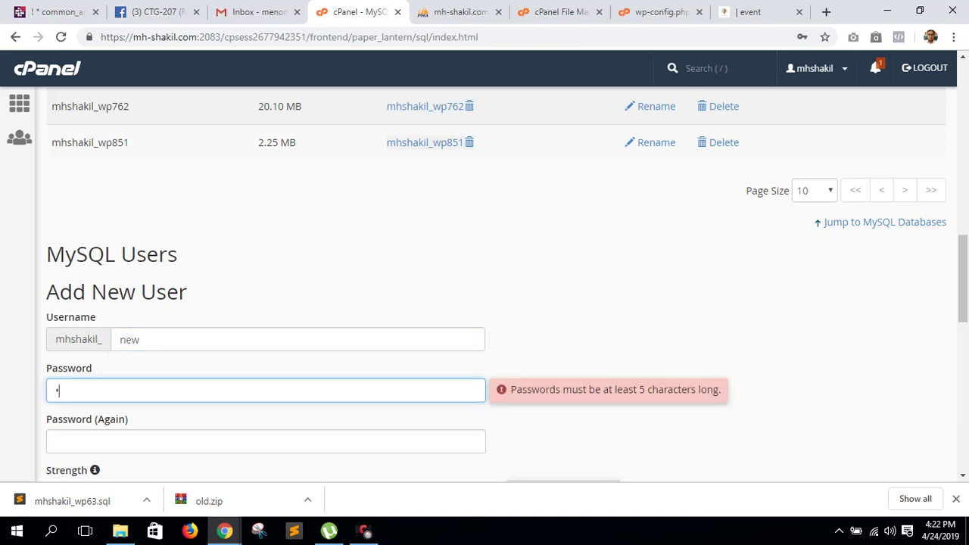
type("45678")
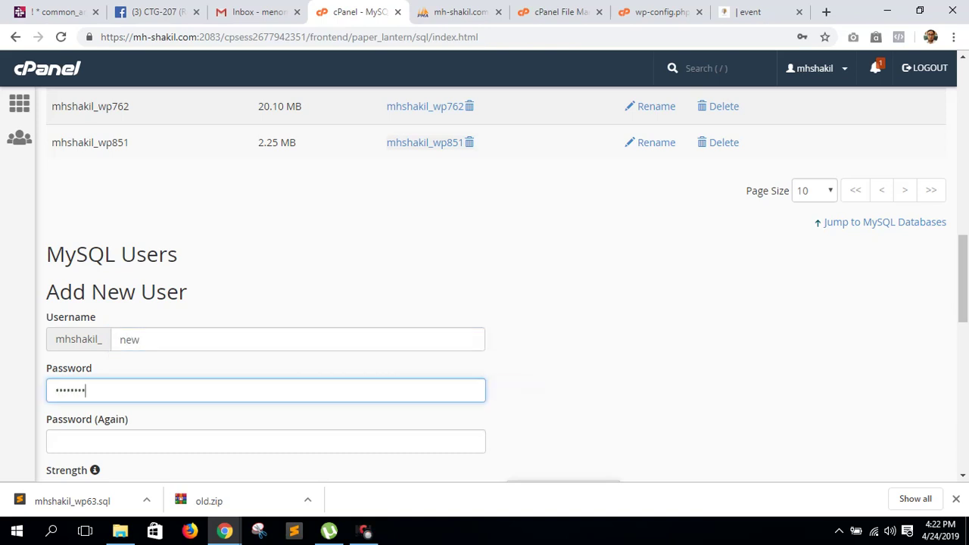
key("Tab")
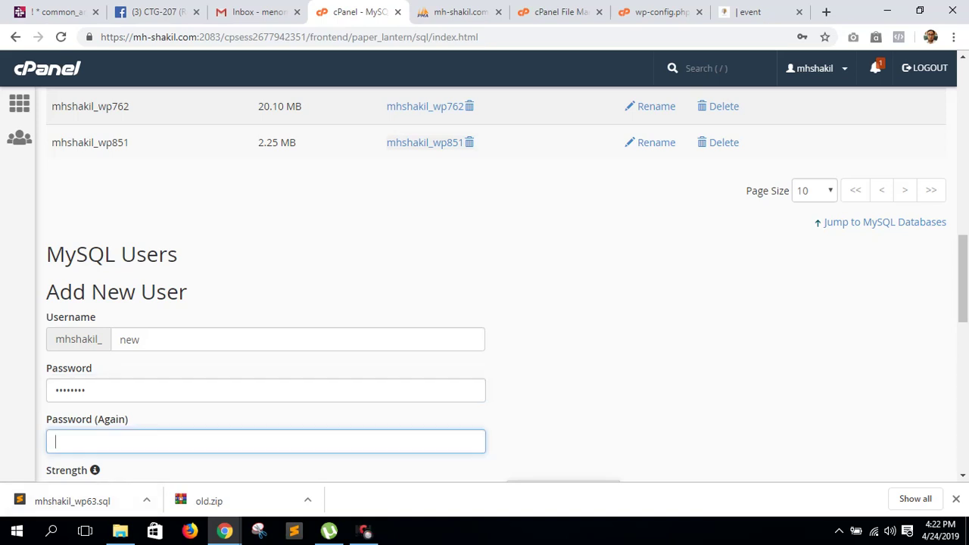
type("12345678")
key("Tab")
key("Tab")
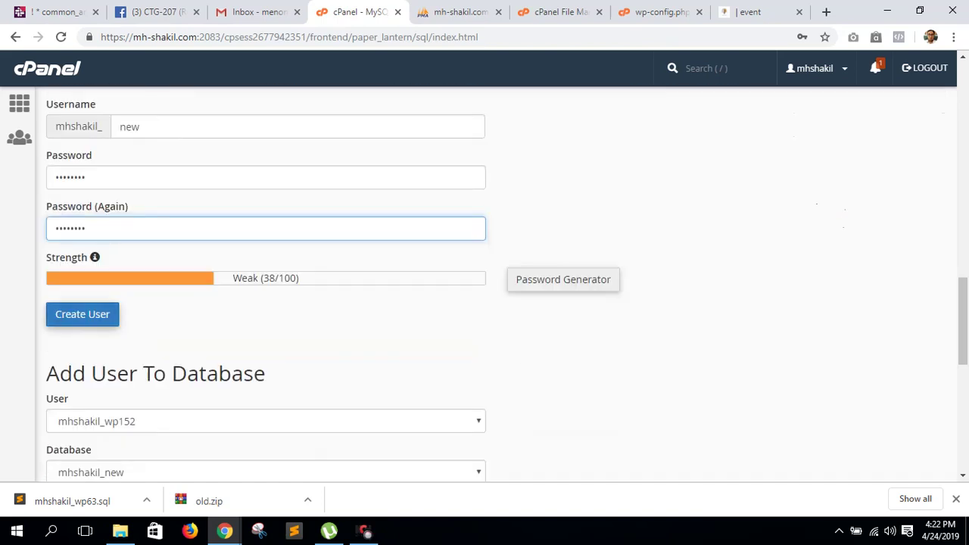
key("Return")
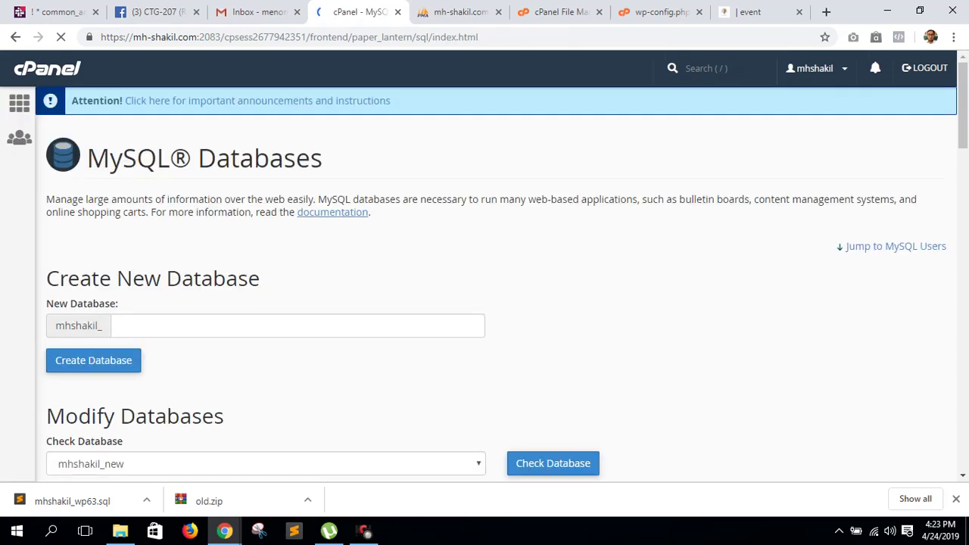
scroll(484, 303, "down", 15)
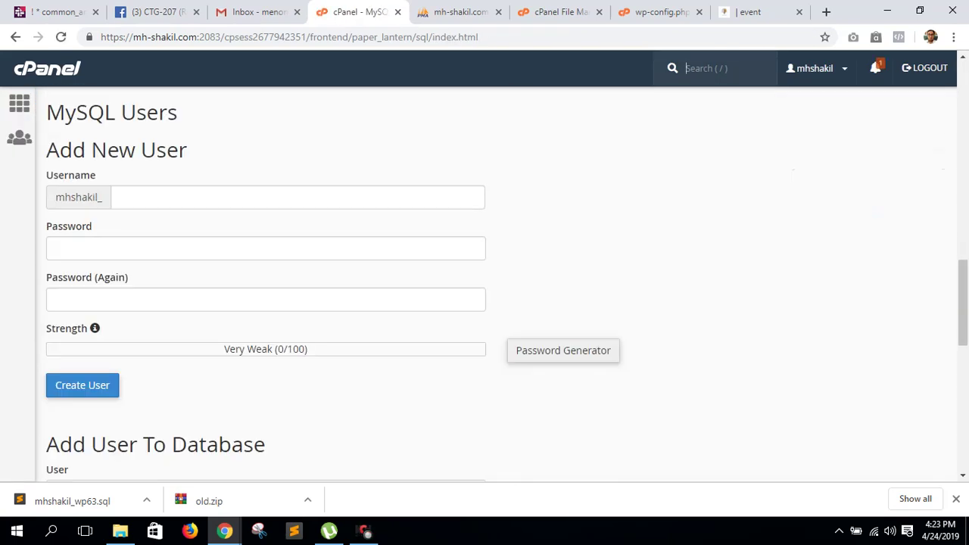
scroll(485, 303, "down", 4)
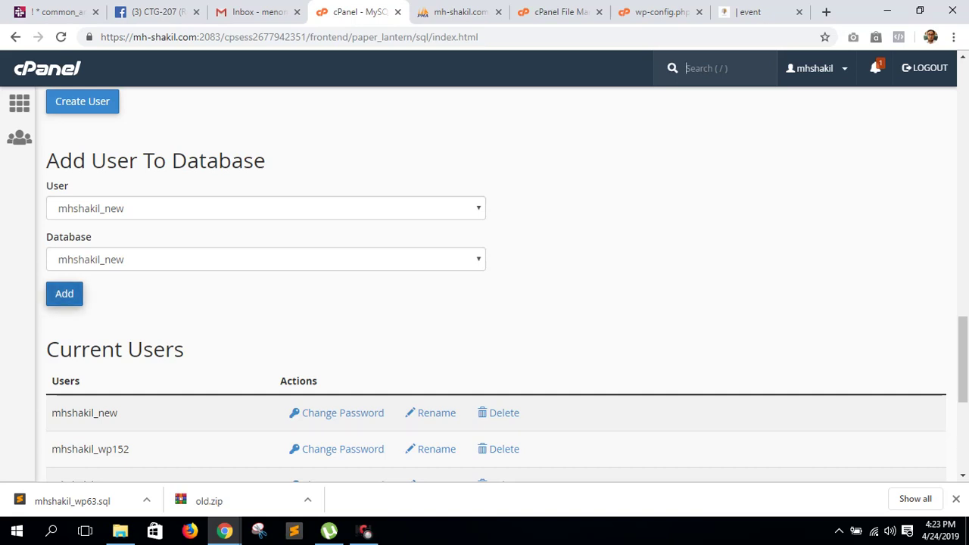
left_click(65, 294)
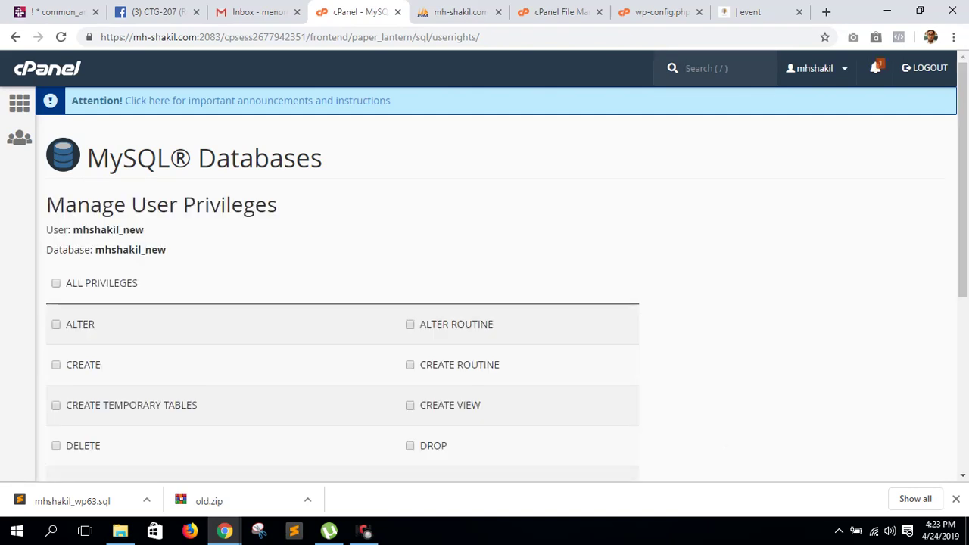
- Grant user mhshakil_new ALL PRIVILEGES on database mhshakil_new, then return to cPanel home
left_click(56, 283)
scroll(484, 303, "down", 4)
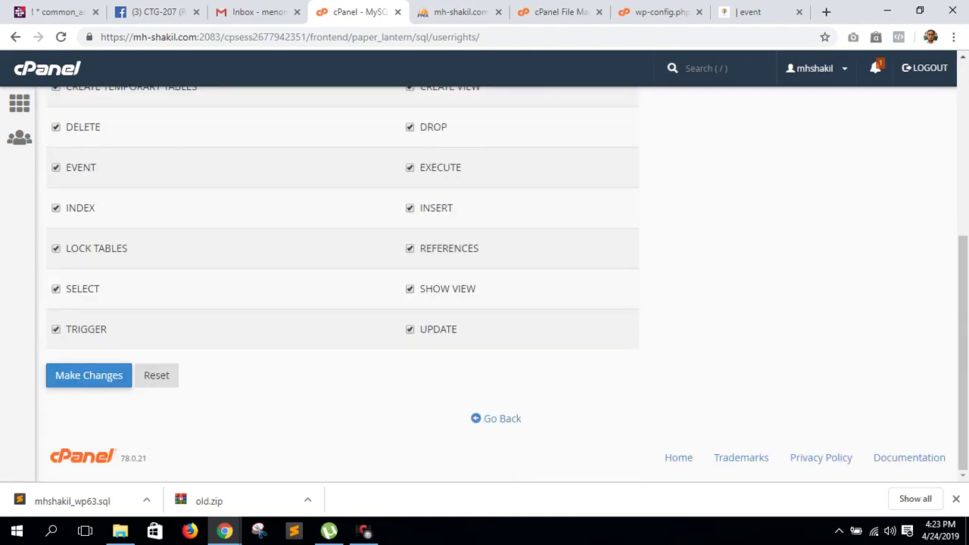
left_click(89, 375)
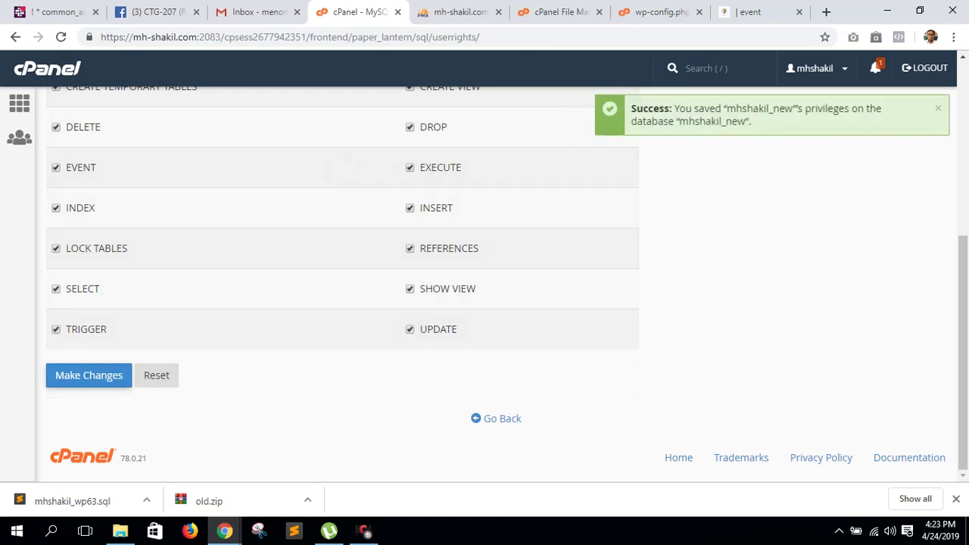
scroll(485, 302, "up", 5)
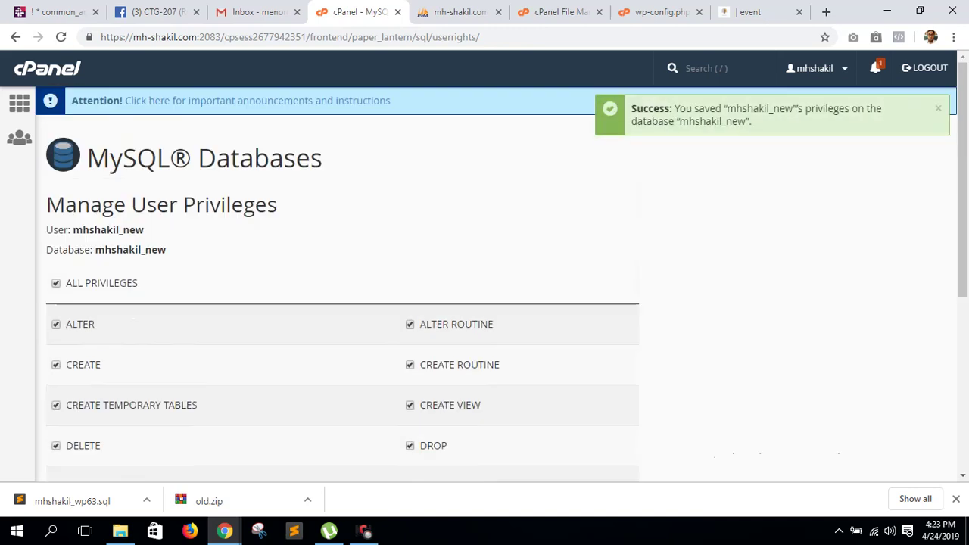
left_click(19, 102)
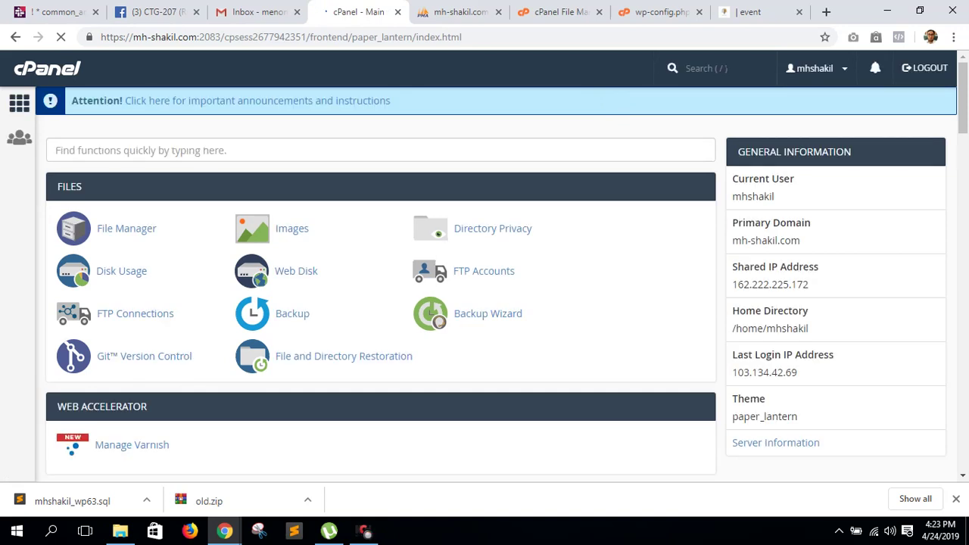
- Create a folder named 'new' inside public_html in File Manager and go to its upload page
left_click(127, 228)
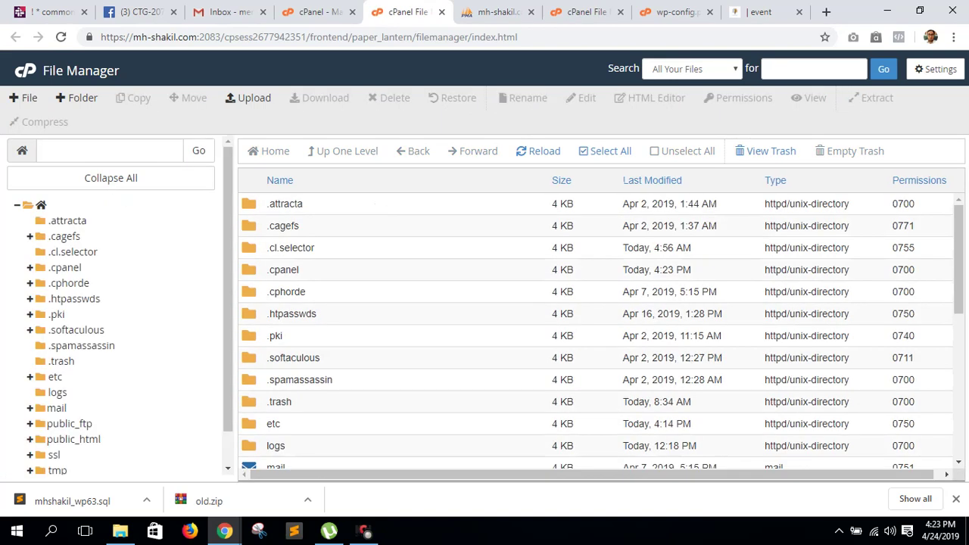
left_click(73, 439)
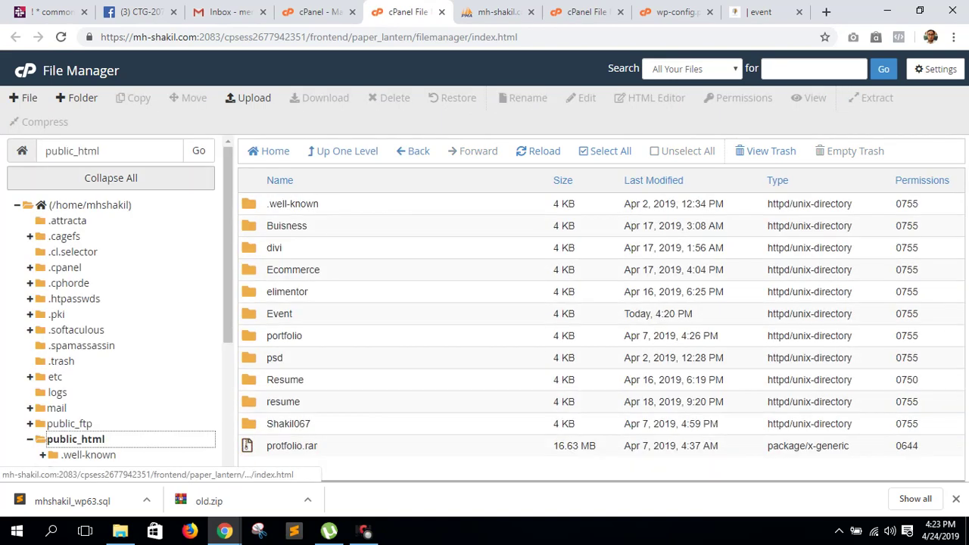
left_click(77, 98)
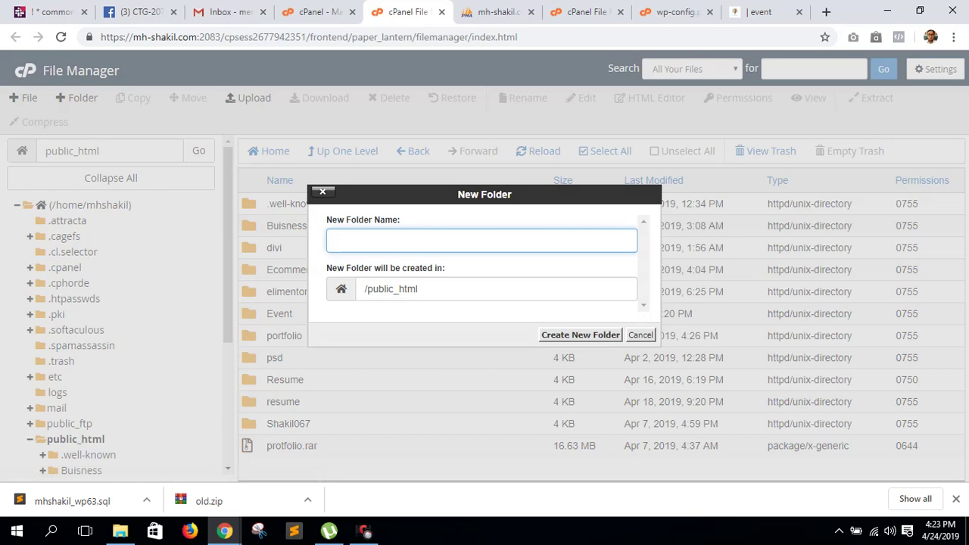
type("new")
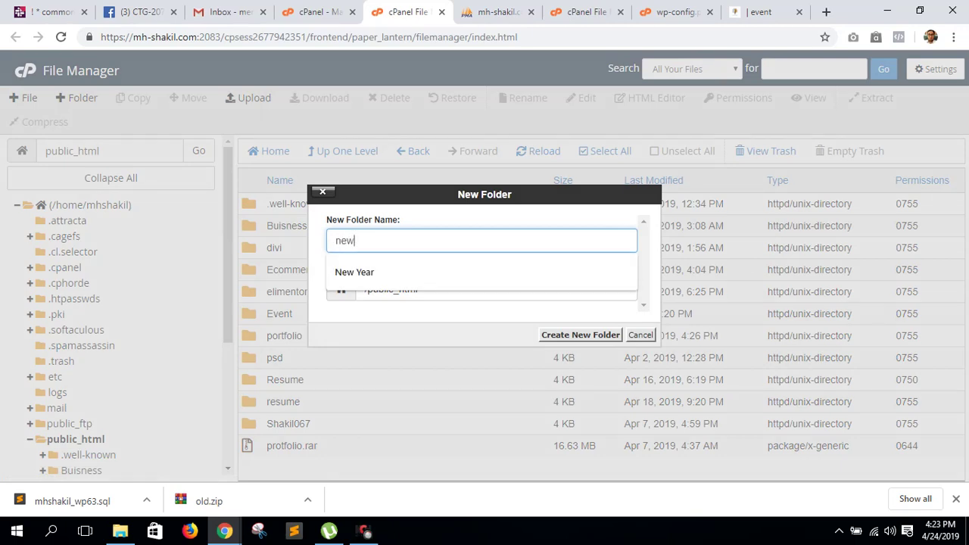
left_click(581, 335)
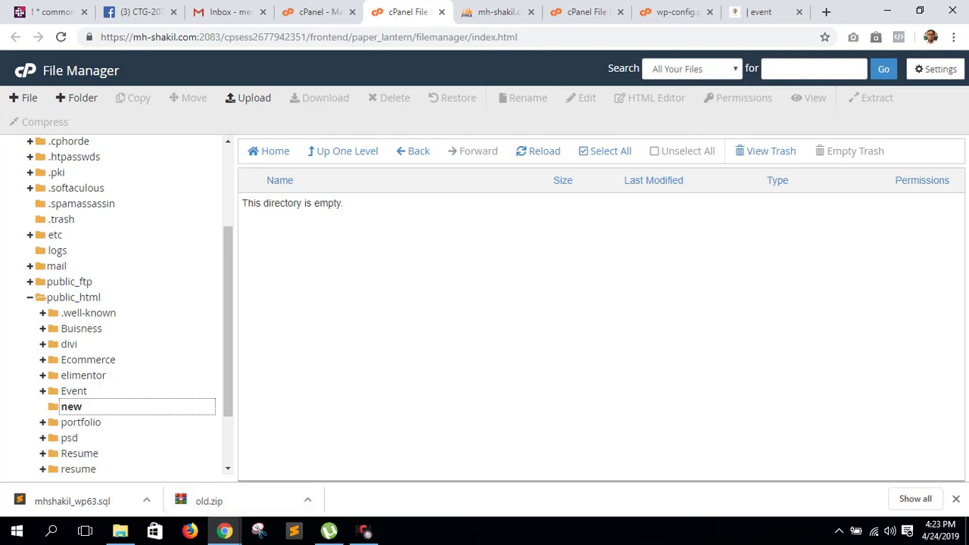
left_click(248, 97)
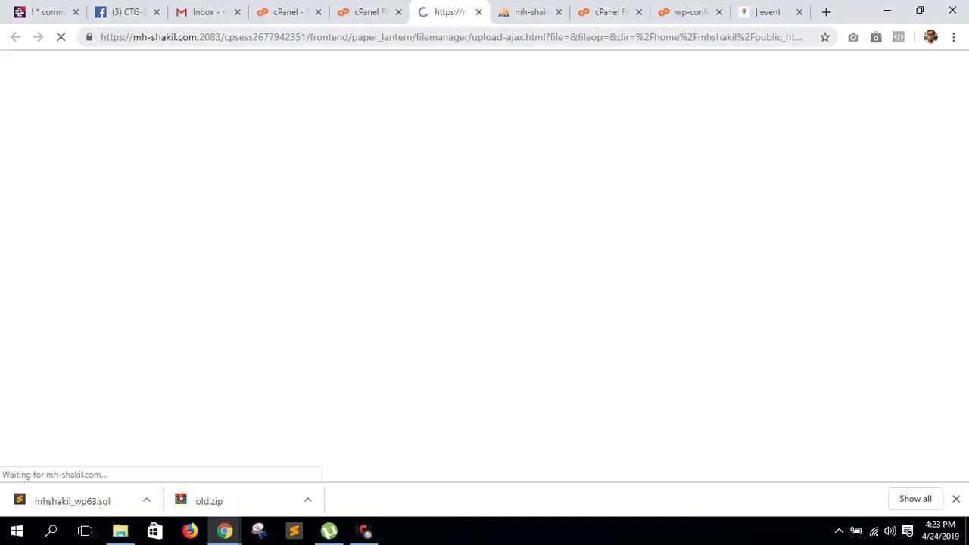
- Upload old.zip into public_html/new and open mhshakil_wp63.sql in Sublime Text, declining its update prompt
left_click_drag(209, 501, 473, 301)
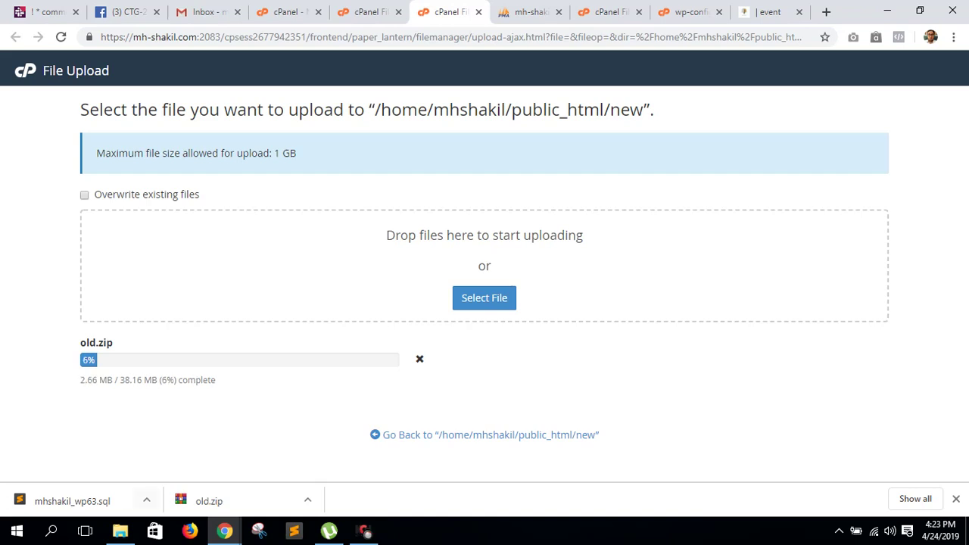
left_click(146, 501)
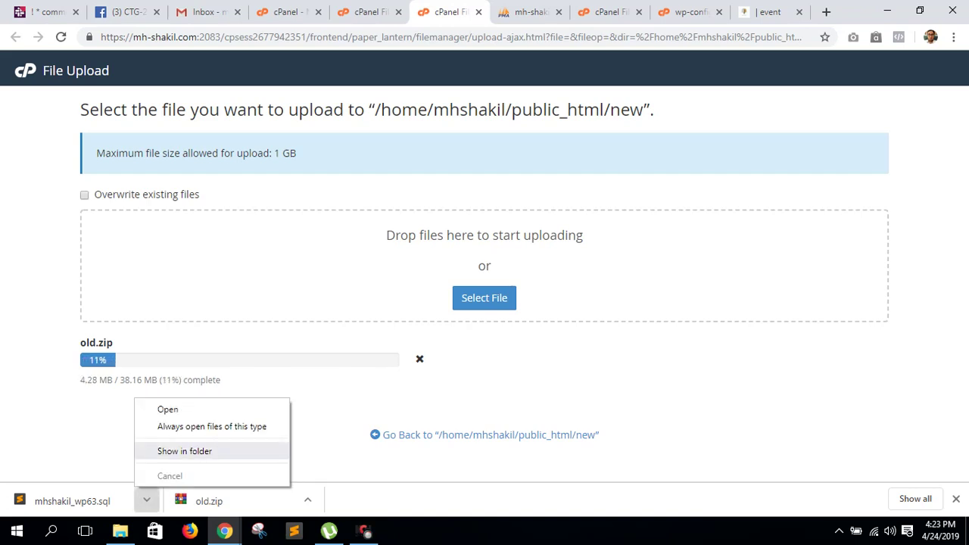
left_click(168, 409)
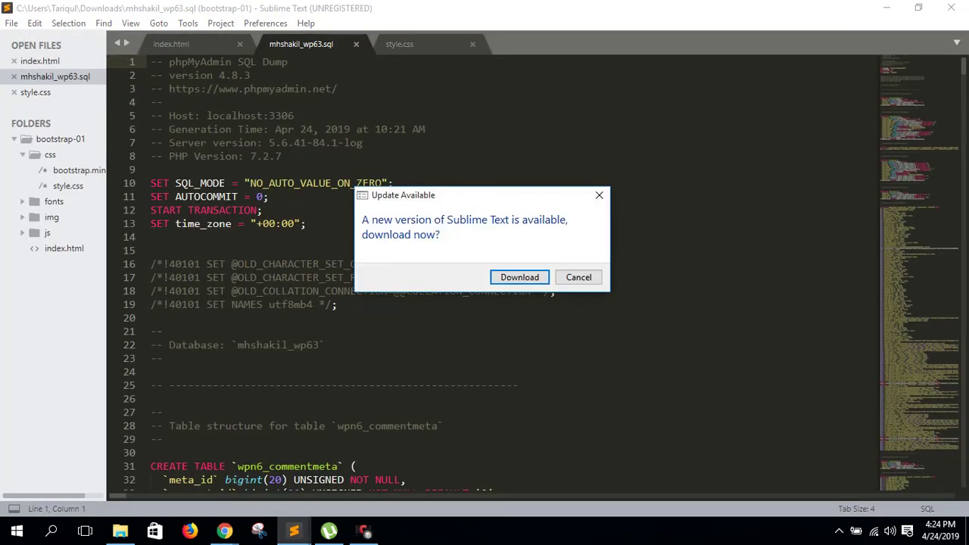
key("Tab")
key("Return")
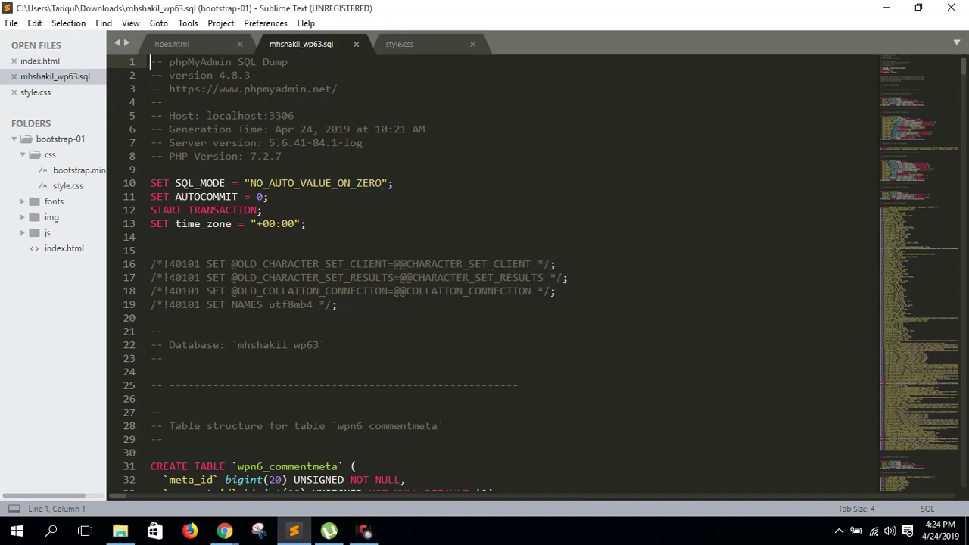
key("alt+Tab")
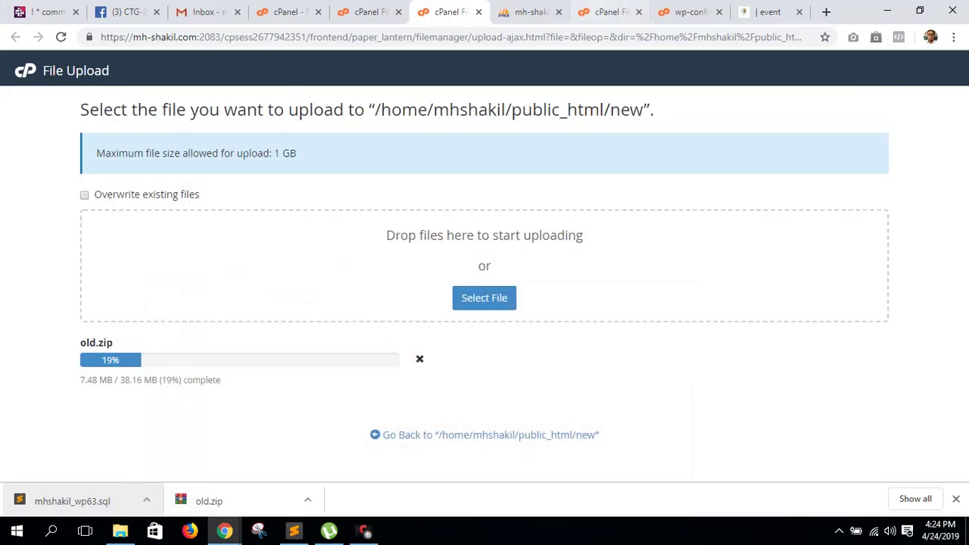
left_click(769, 12)
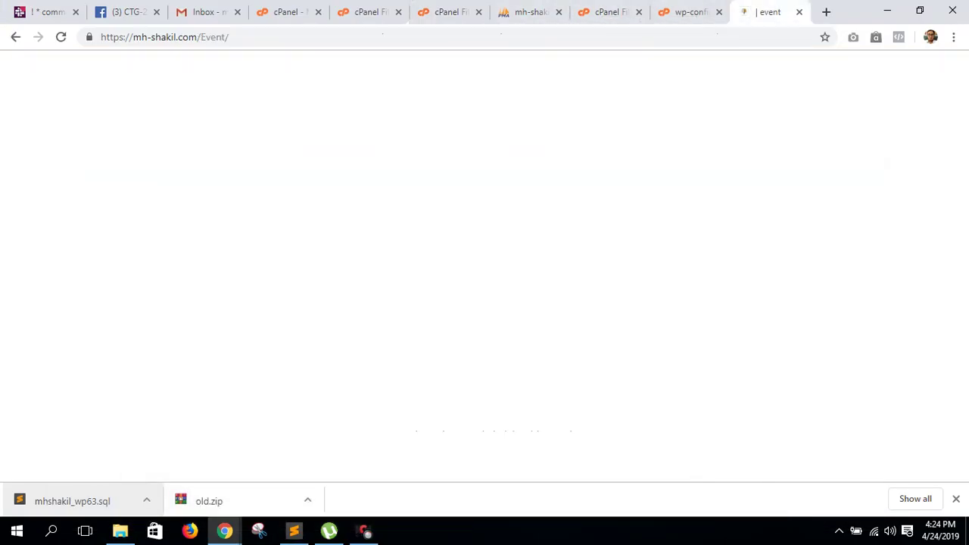
left_click(164, 36)
key("ctrl+c")
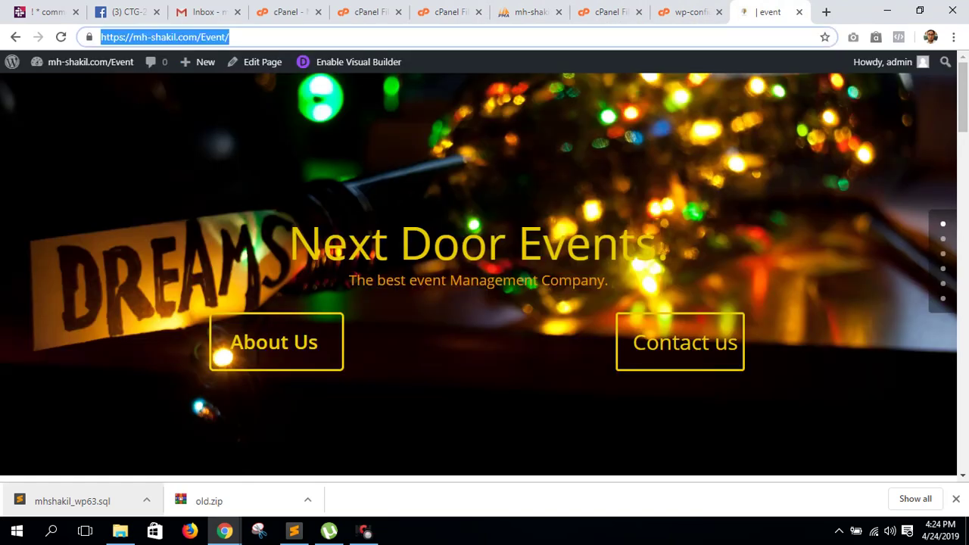
left_click(826, 12)
key("ctrl+v")
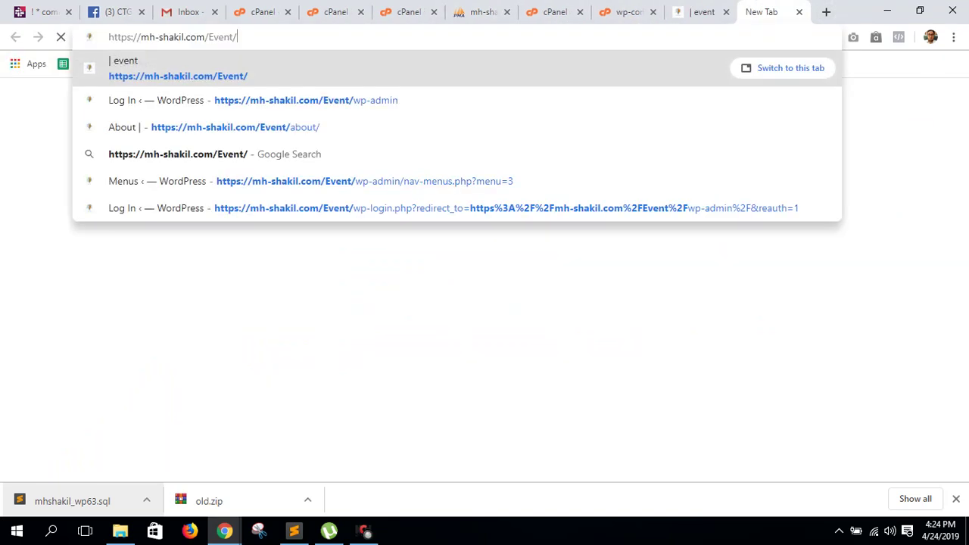
key("BackSpace")
key("BackSpace")
key("BackSpace")
key("BackSpace")
key("BackSpace")
key("BackSpace")
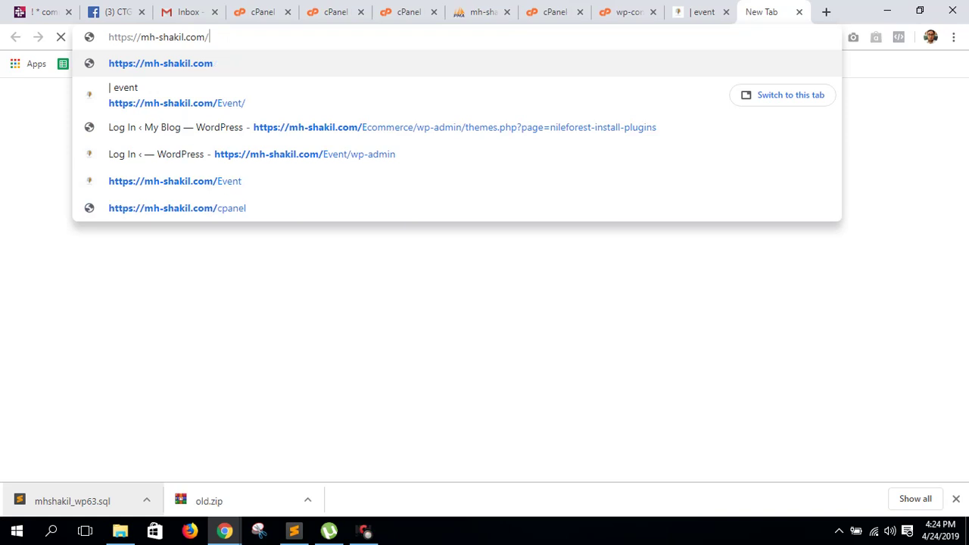
type("new")
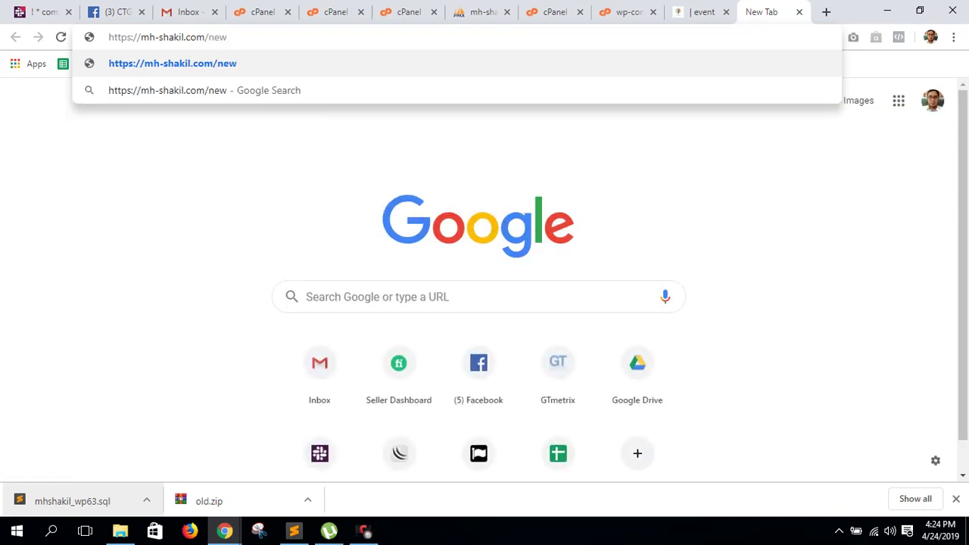
type("/")
key("Return")
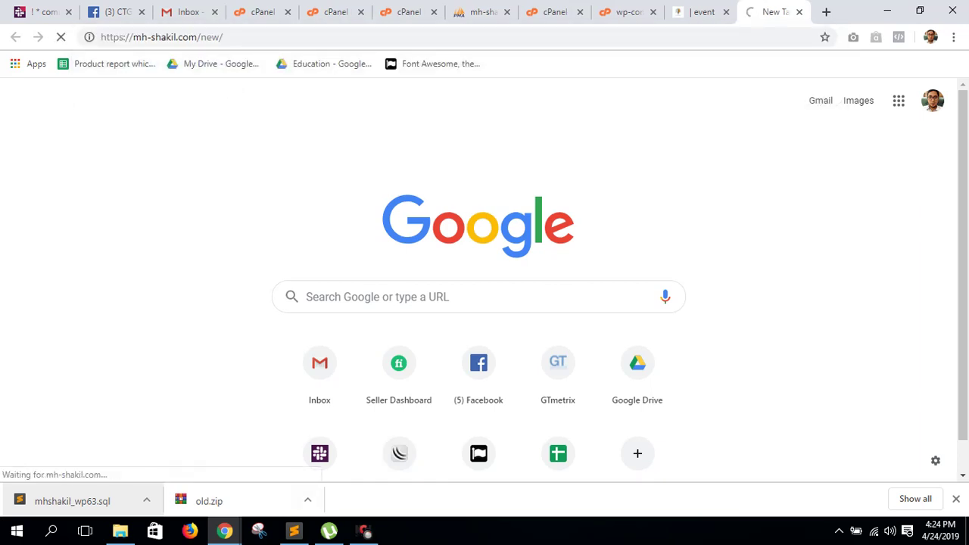
left_click(294, 530)
key("ctrl+f")
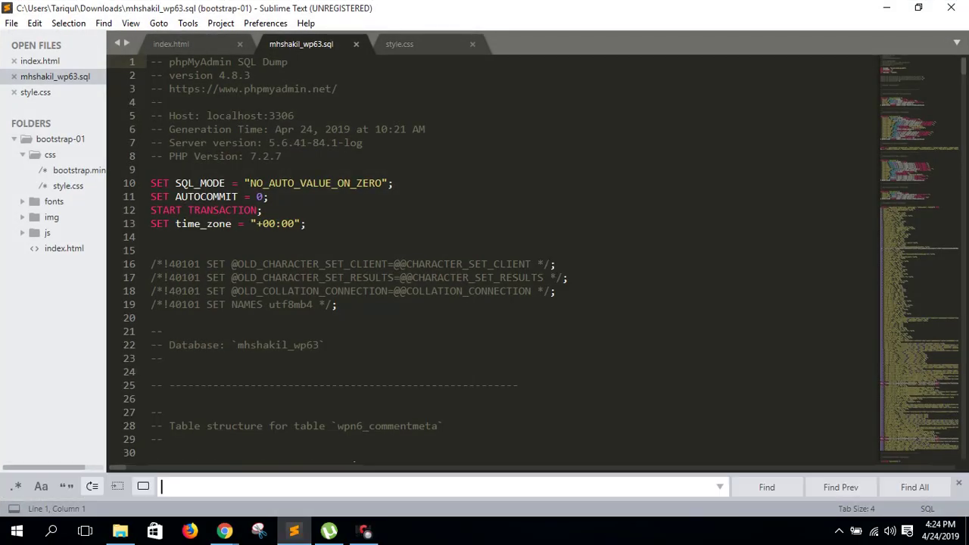
key("alt+Tab")
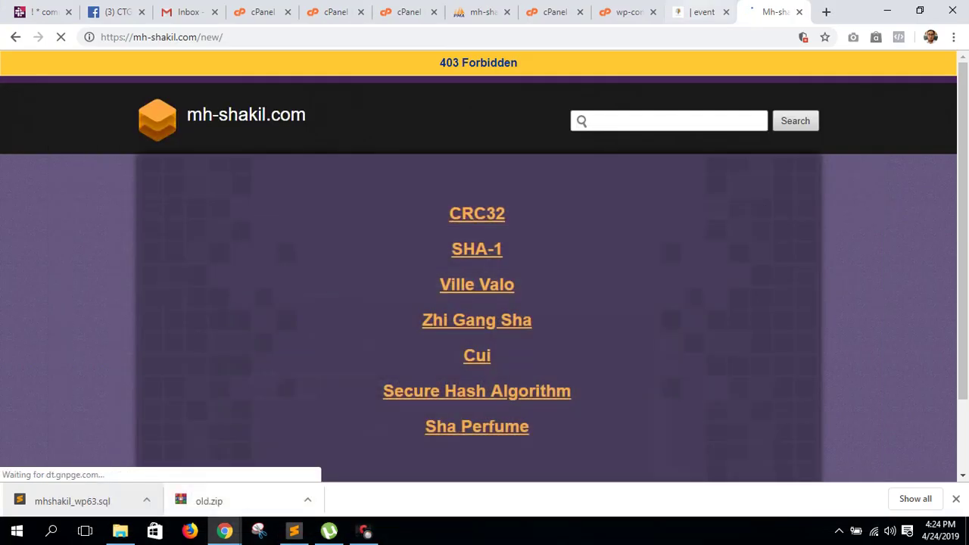
key("ctrl+shift+Tab")
key("ctrl+c")
left_click(294, 530)
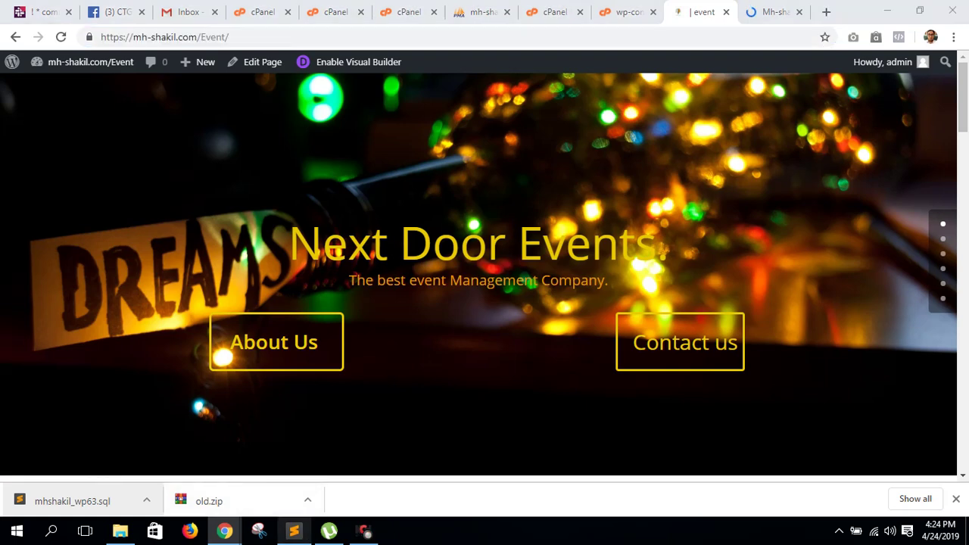
key("ctrl+v")
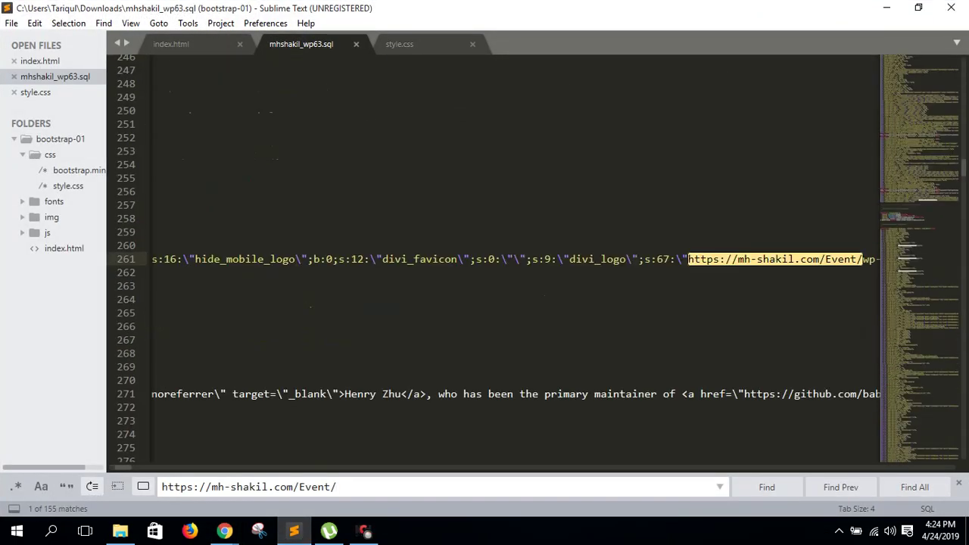
key("Return")
key("Return")
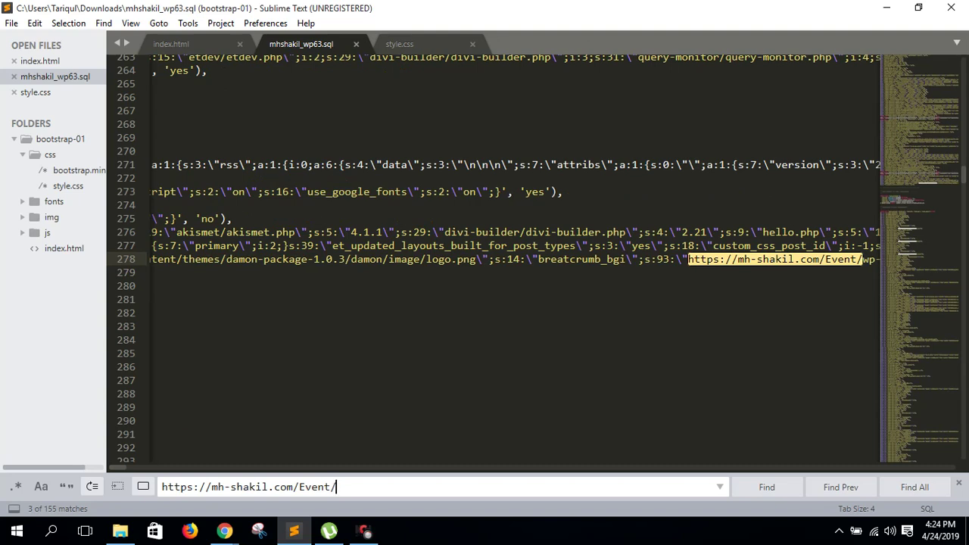
key("ctrl+h")
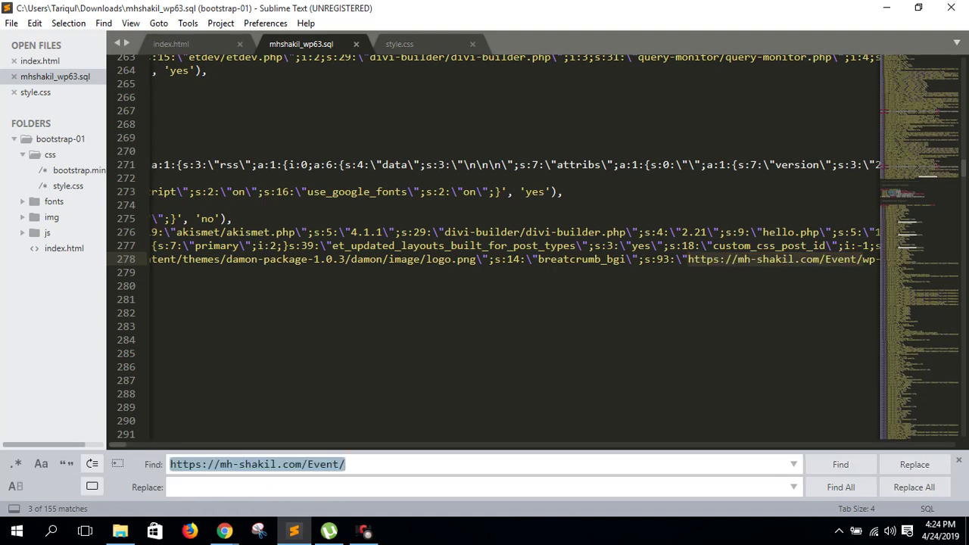
key("End")
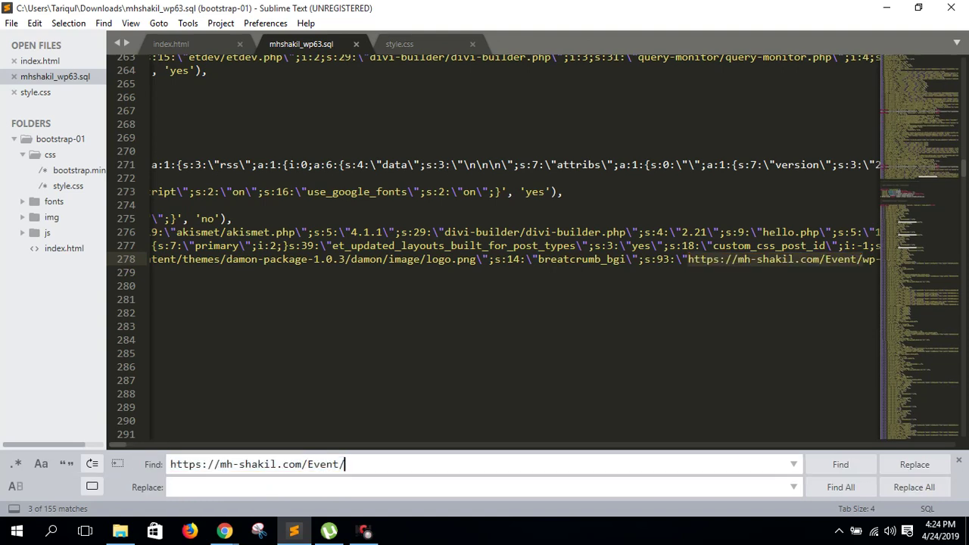
key("ctrl+shift+Left")
key("ctrl+shift+Left")
key("ctrl+shift+Left")
key("ctrl+c")
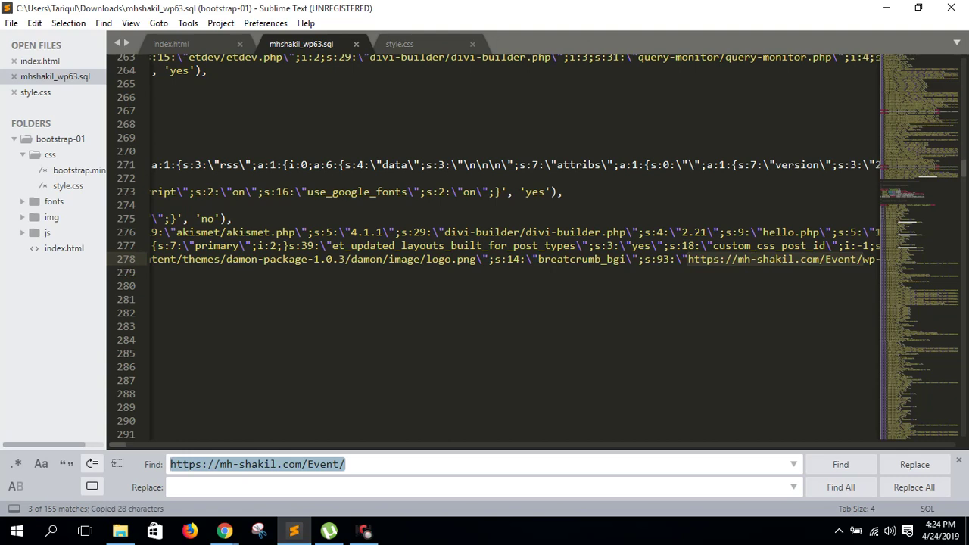
key("ctrl+v")
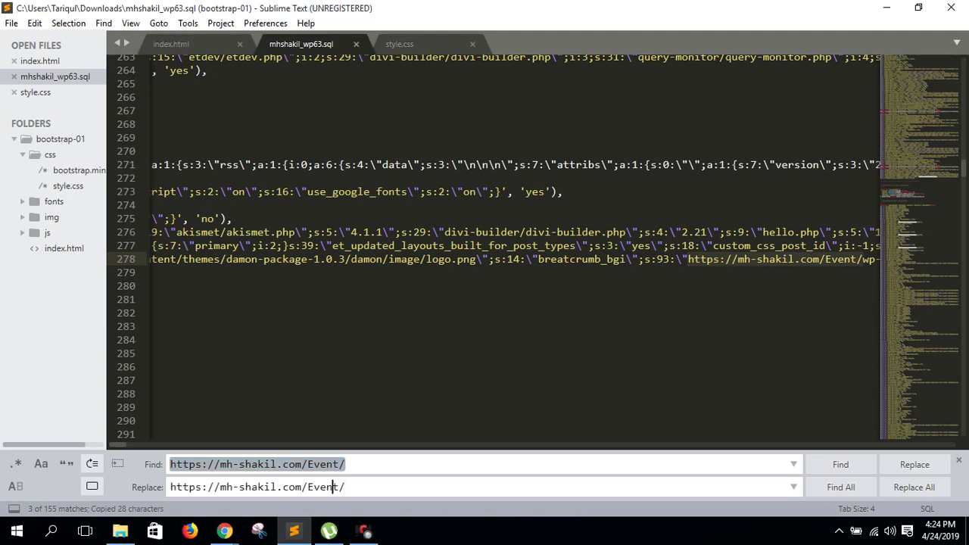
key("BackSpace")
key("BackSpace")
key("BackSpace")
key("BackSpace")
key("BackSpace")
type("new")
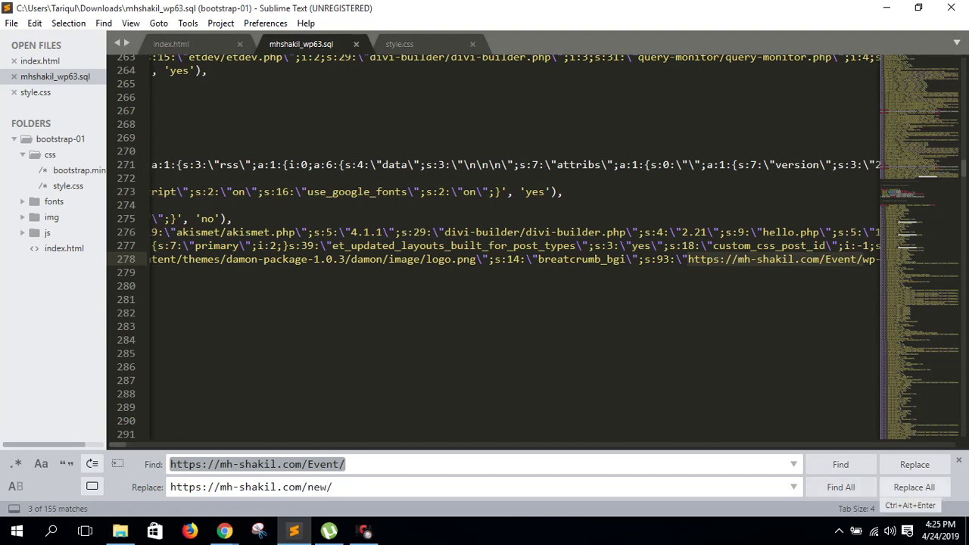
left_click(914, 487)
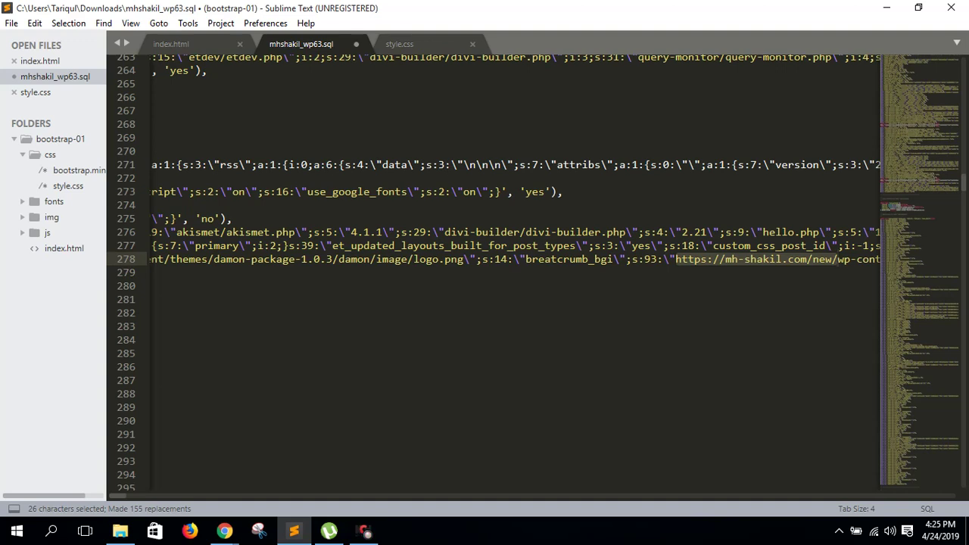
key("ctrl+s")
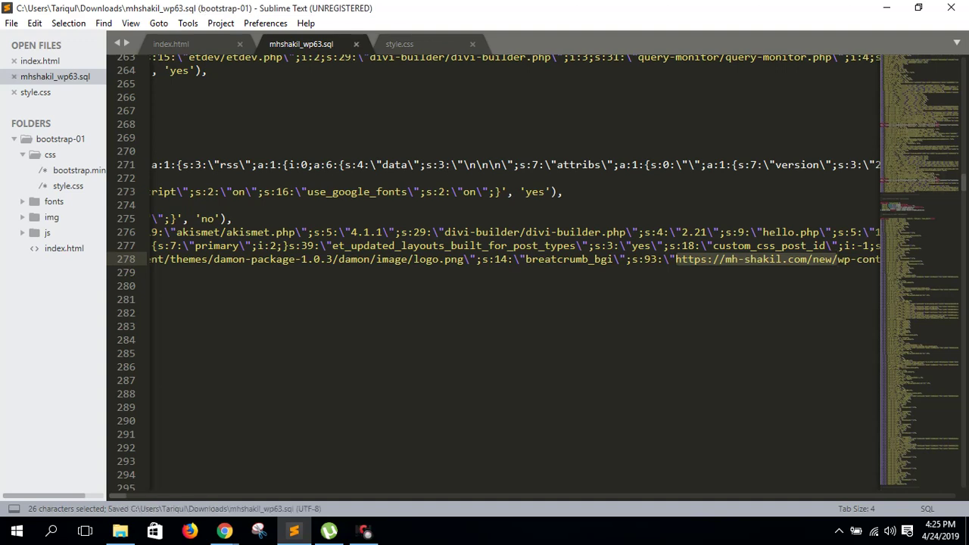
mouse_move(225, 531)
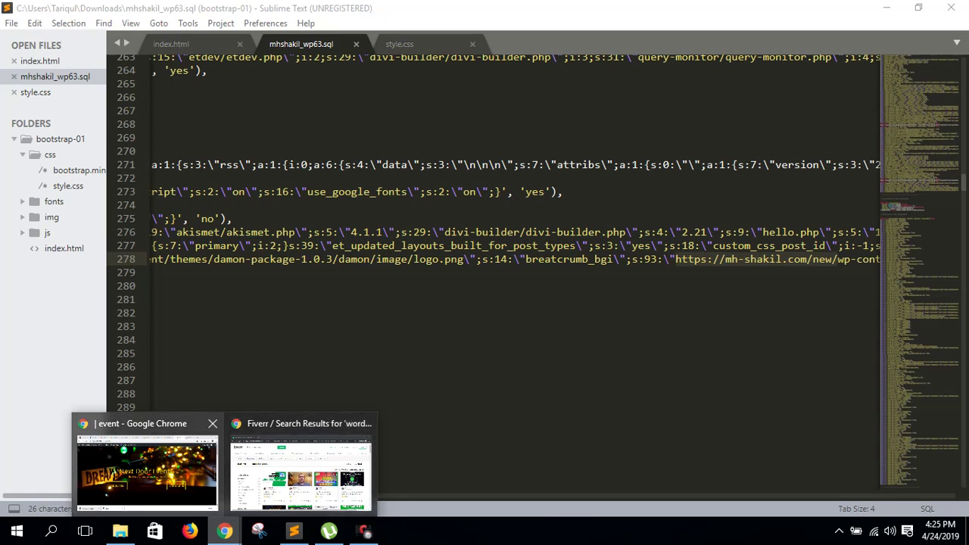
left_click(204, 466)
left_click(147, 500)
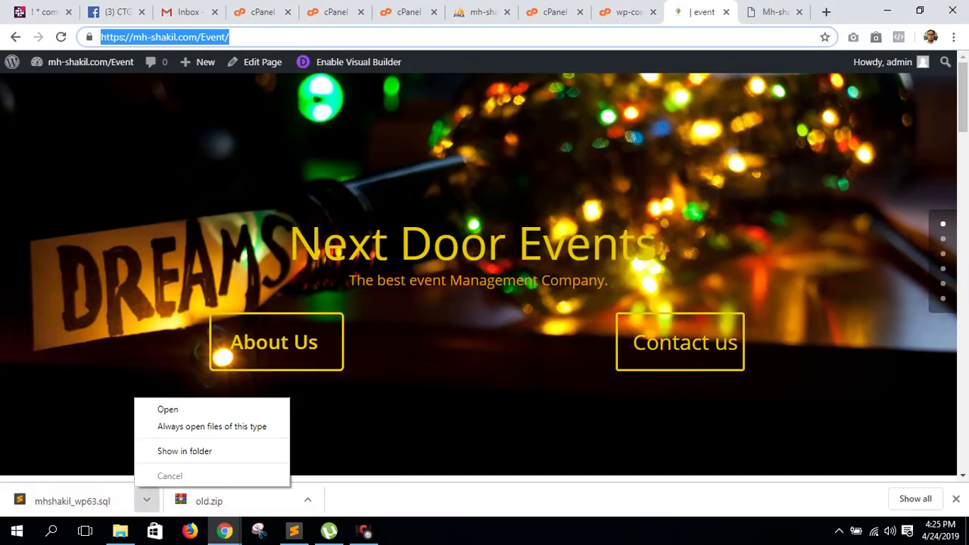
left_click(184, 451)
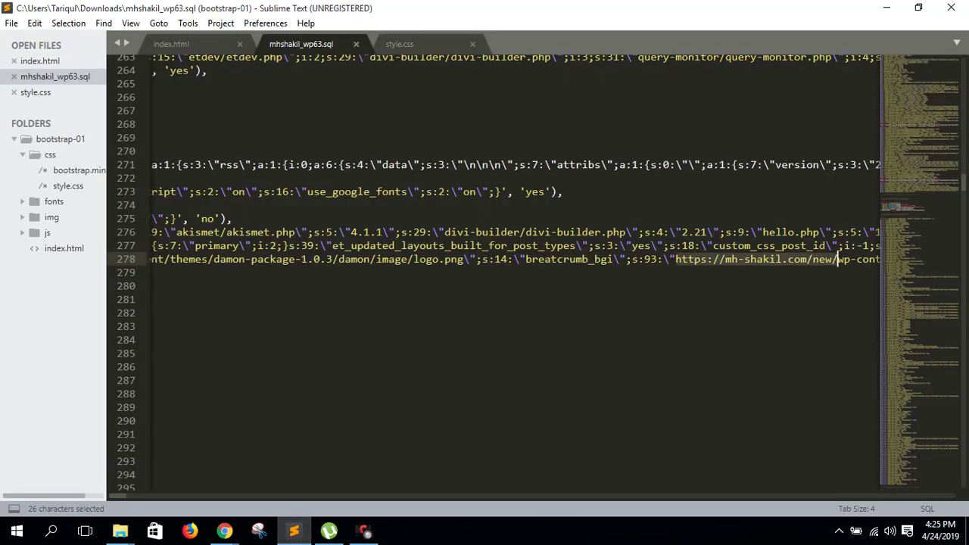
key("ctrl+f")
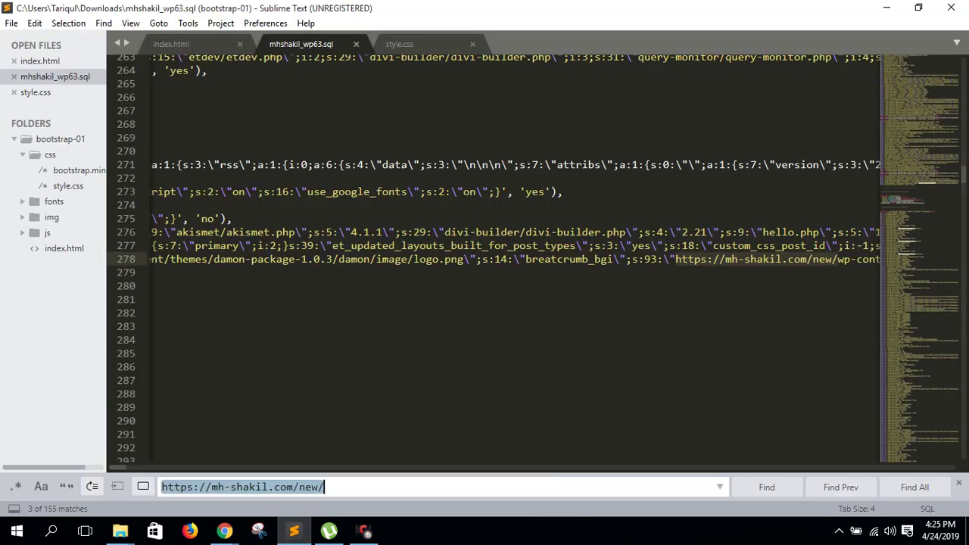
key("End")
key("Return")
key("Return")
key("Return")
key("Return")
key("Return")
key("Return")
key("Return")
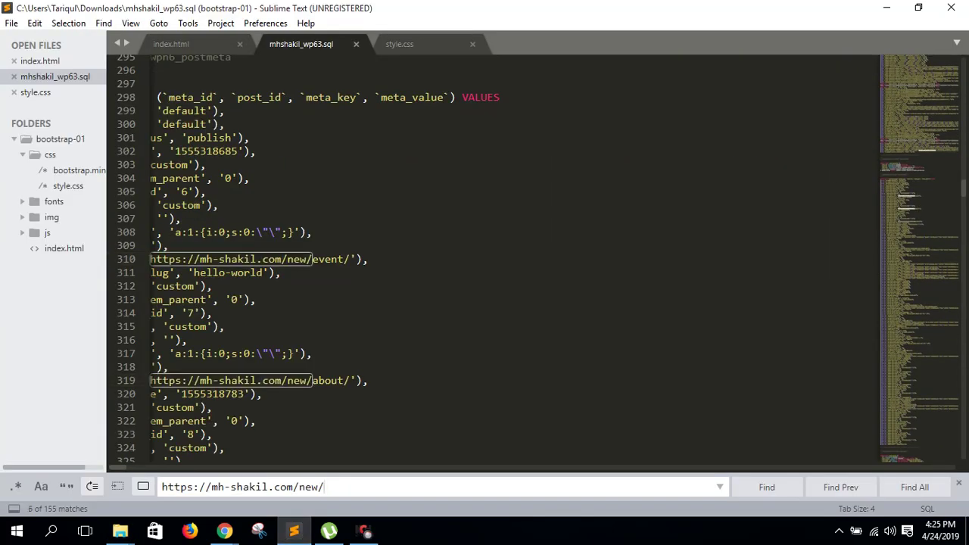
key("Return")
key("Return")
key("Return")
key("Return")
key("Return")
key("Return")
key("Return")
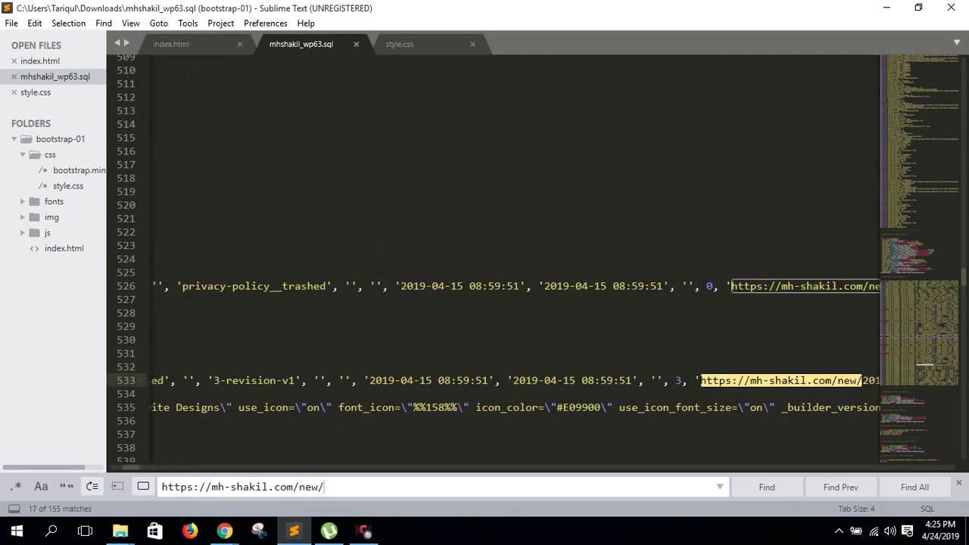
mouse_move(294, 531)
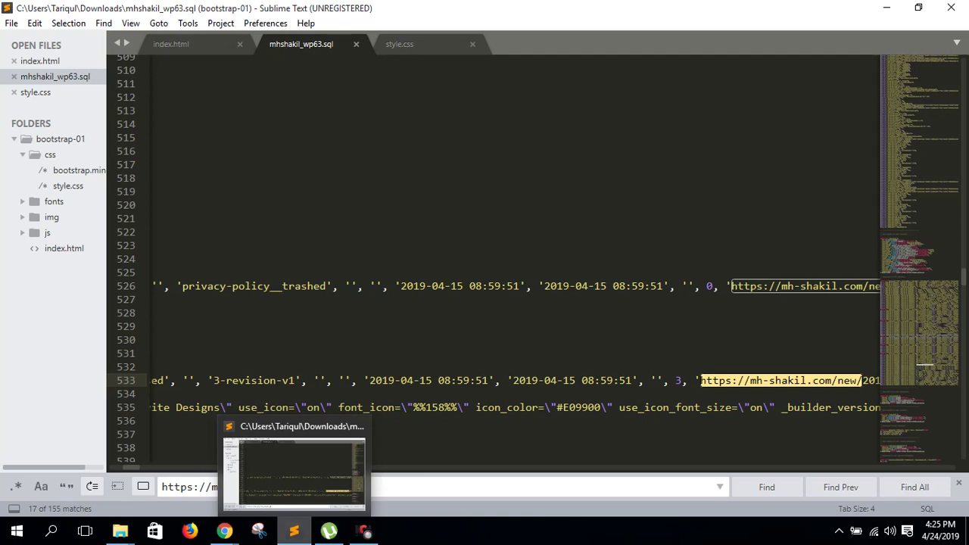
left_click(294, 531)
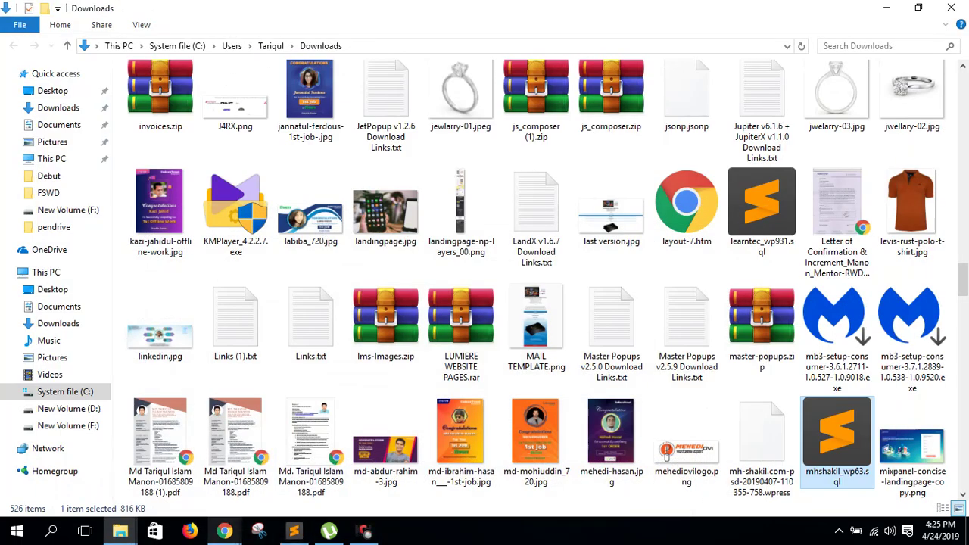
- Bring the '| event - Google Chrome' window with the Next Door Events site to the front
mouse_move(225, 531)
left_click(147, 463)
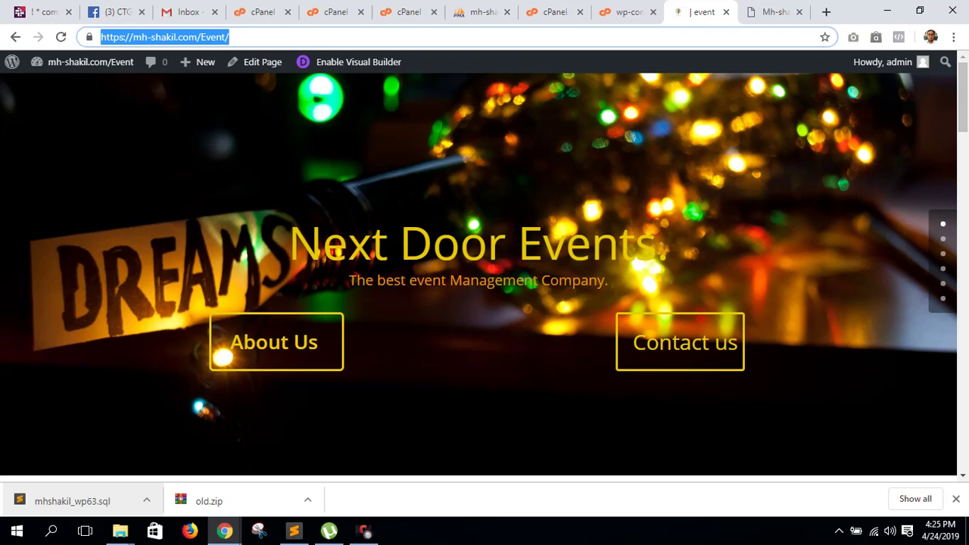
- Close the finished upload page and open the new folder inside public_html
left_click(555, 11)
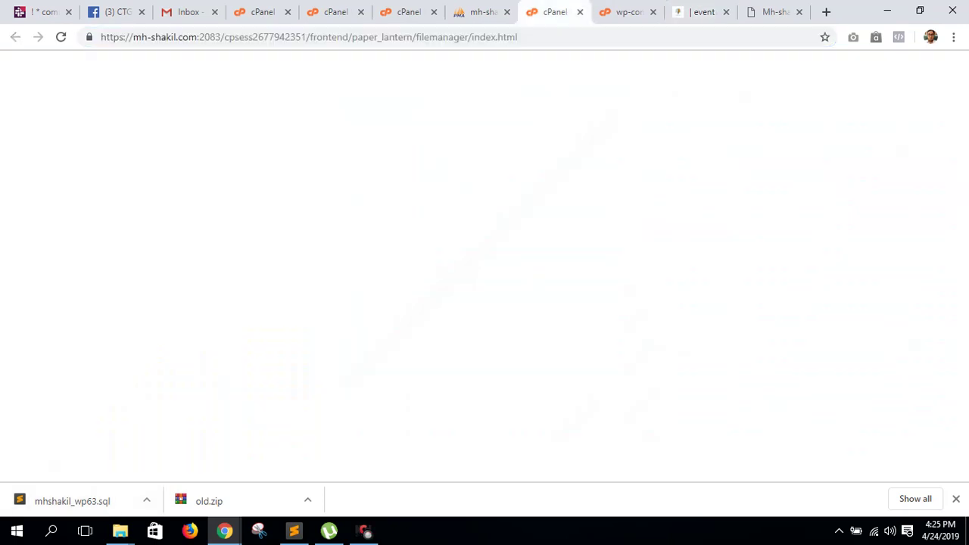
left_click(408, 11)
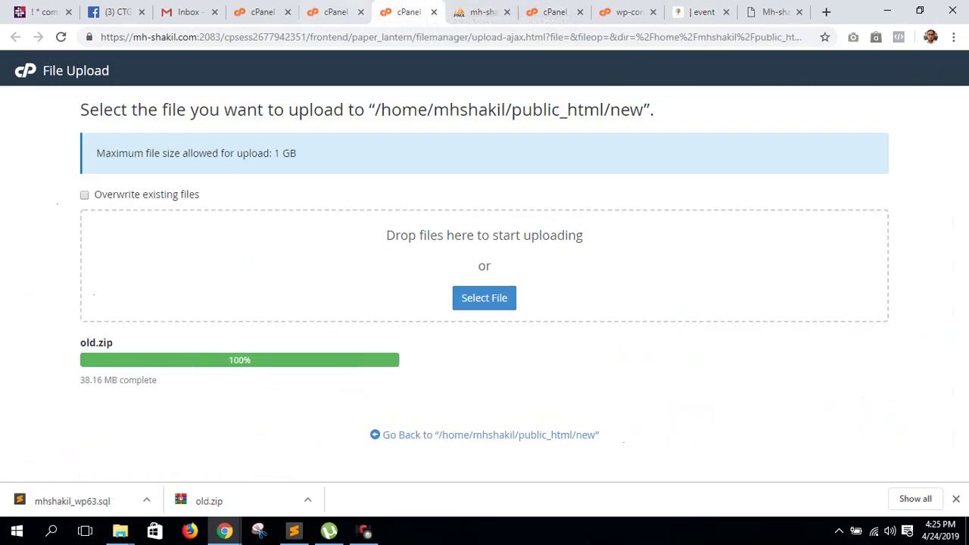
key("ctrl+w")
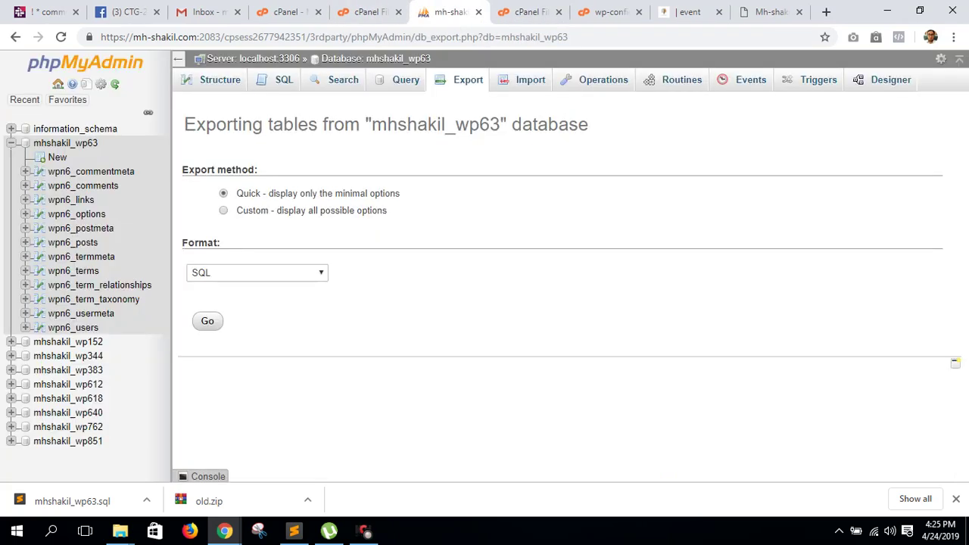
left_click(529, 11)
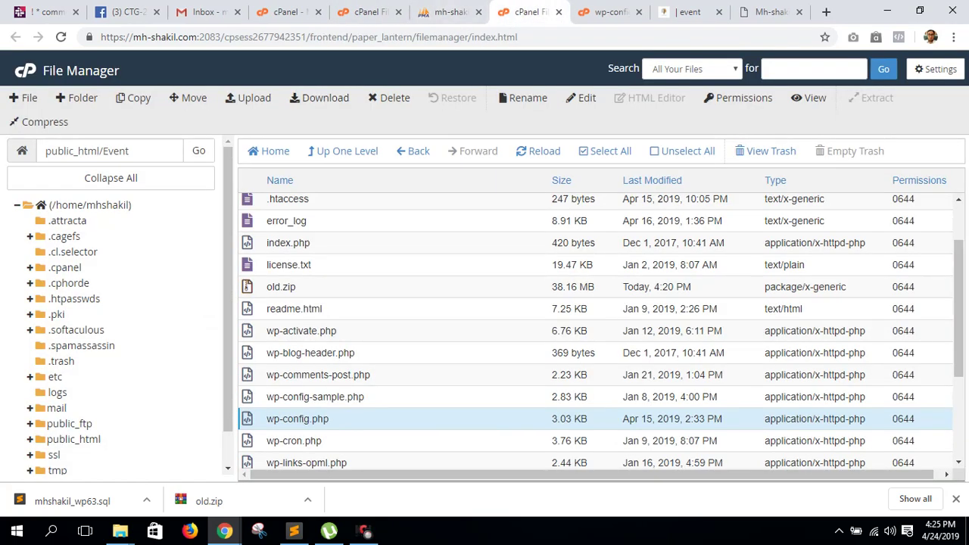
scroll(114, 303, "down", 1)
left_click(74, 402)
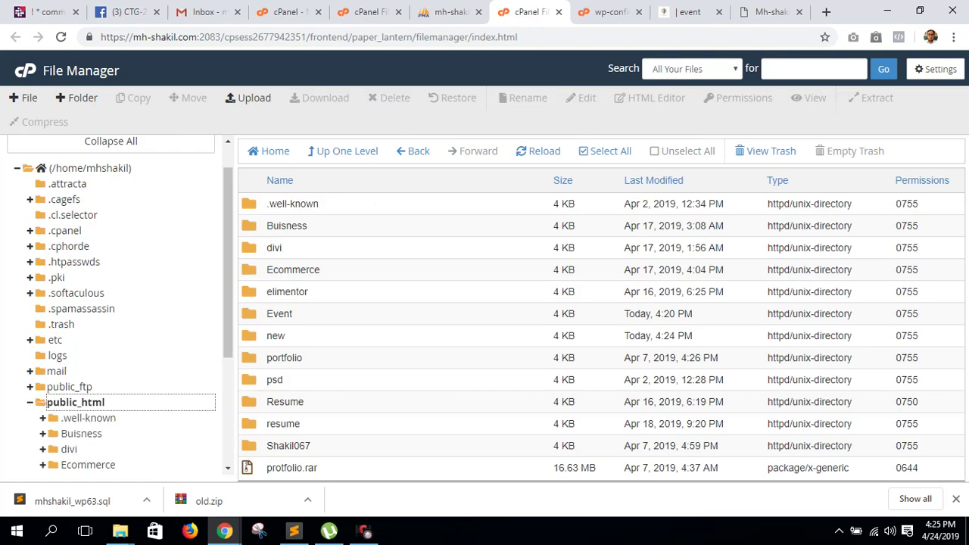
double_click(275, 335)
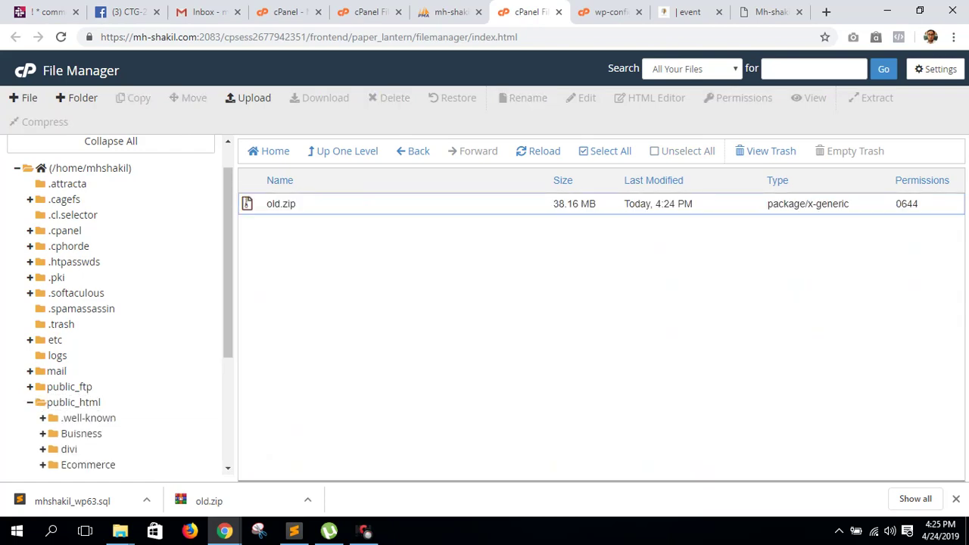
- Extract old.zip into /public_html/new and choose Edit for wp-config.php
left_click(281, 204)
right_click(251, 209)
left_click(280, 367)
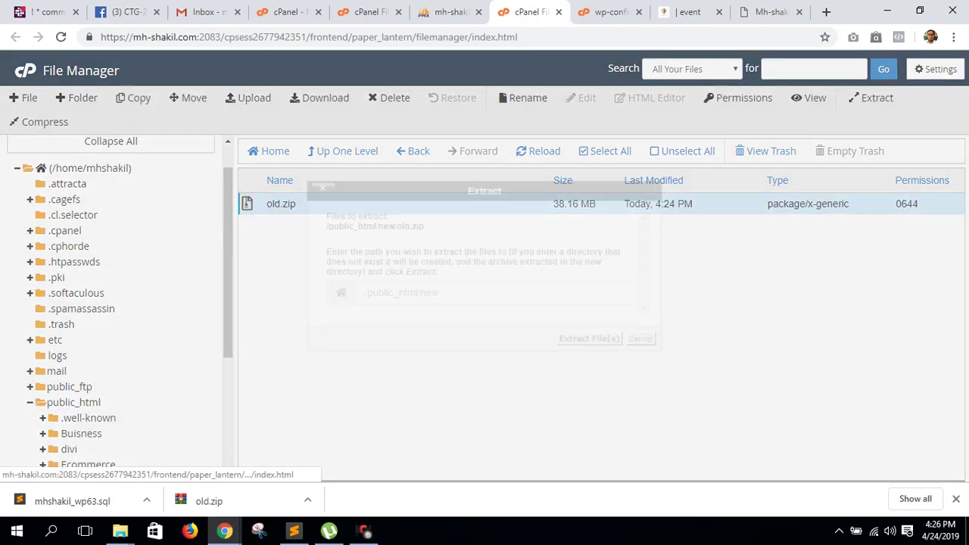
key("Return")
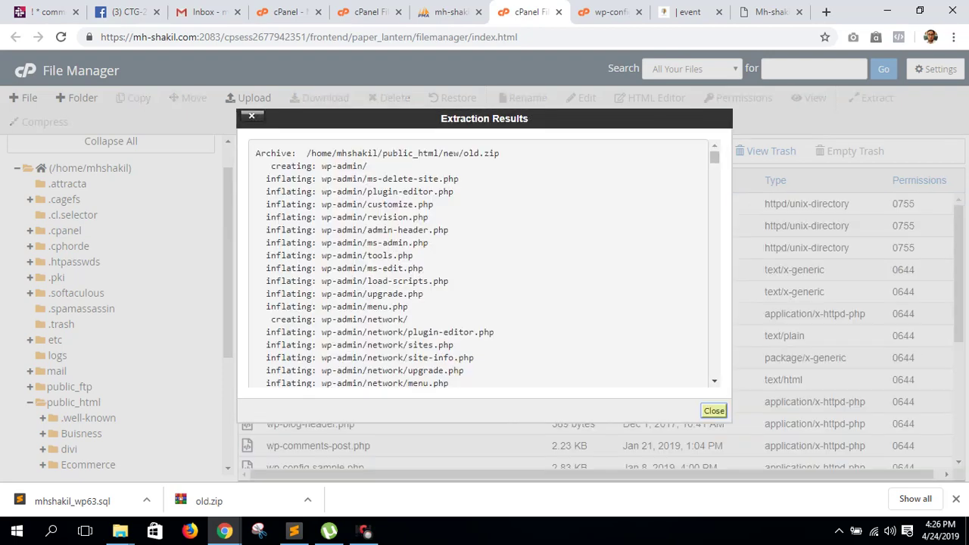
left_click(715, 410)
scroll(595, 333, "down", 3)
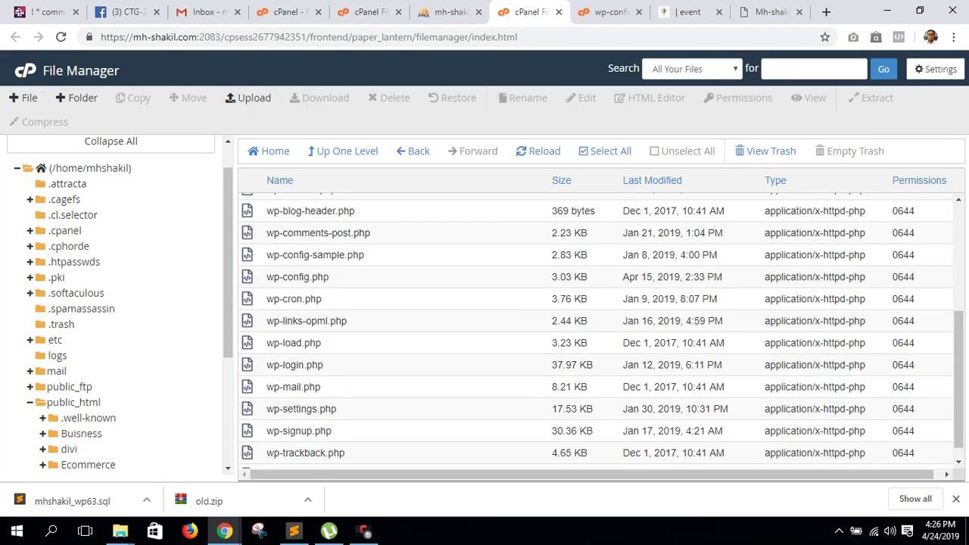
right_click(258, 277)
left_click(284, 329)
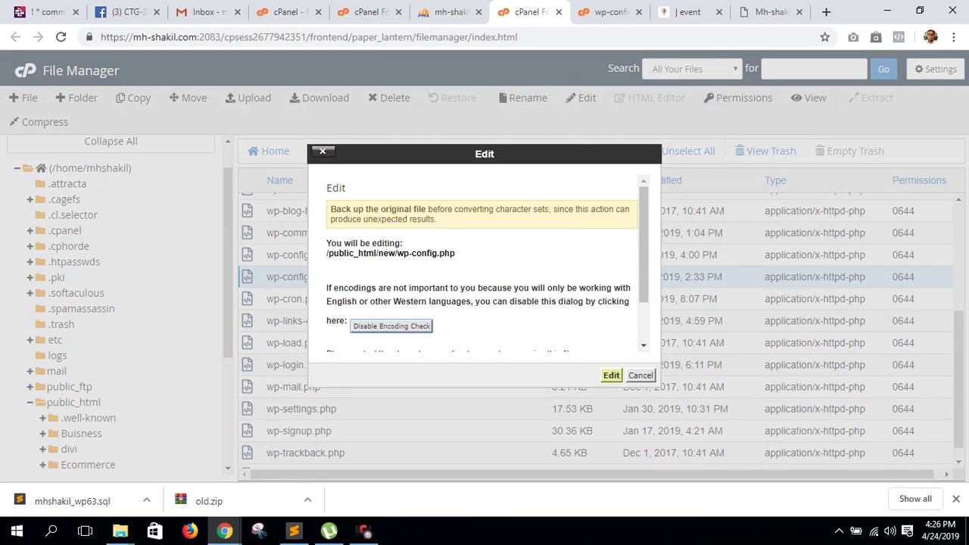
- Confirm editing wp-config.php and return to the cPanel home tab
left_click(611, 375)
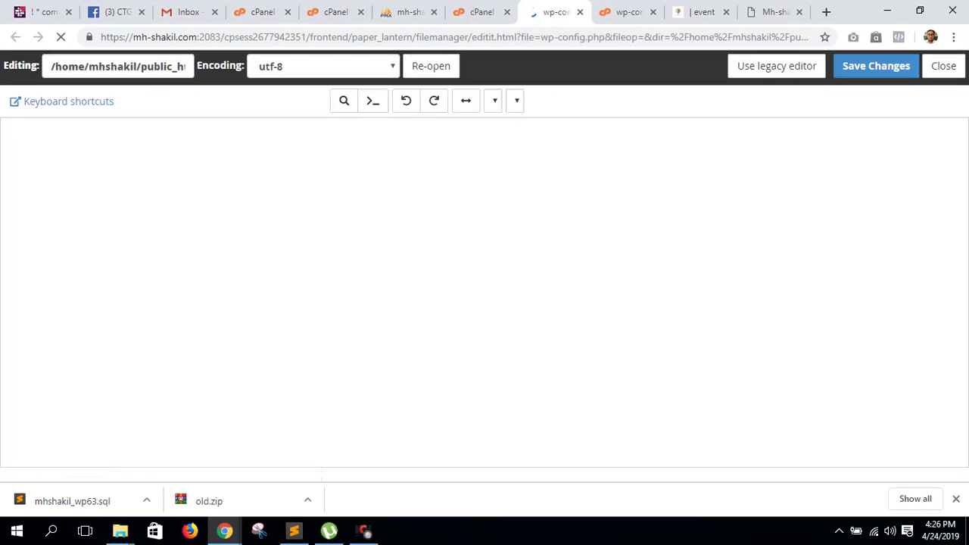
key("ctrl+shift+Tab")
key("ctrl+shift+Tab")
key("ctrl+shift+Tab")
key("ctrl+shift+Tab")
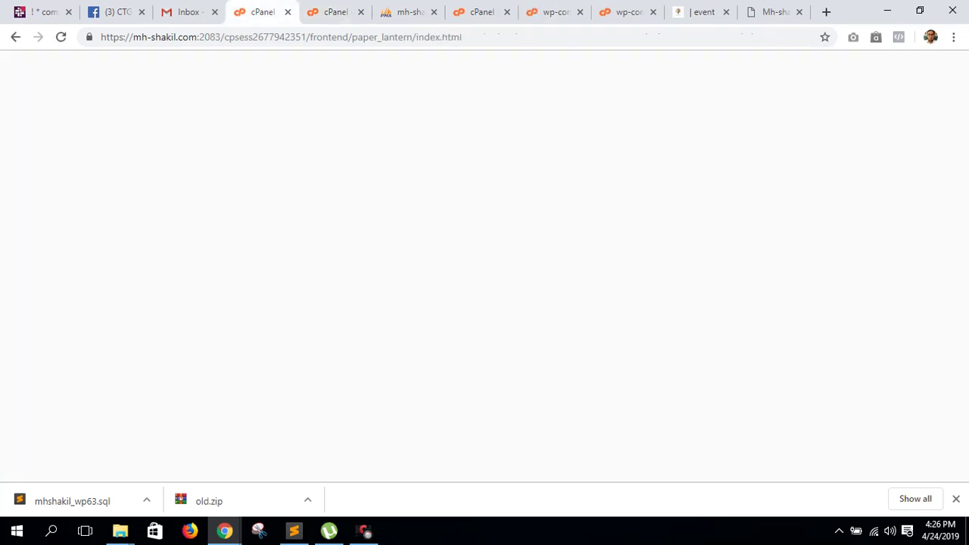
key("ctrl+Tab")
key("ctrl+Tab")
key("ctrl+Tab")
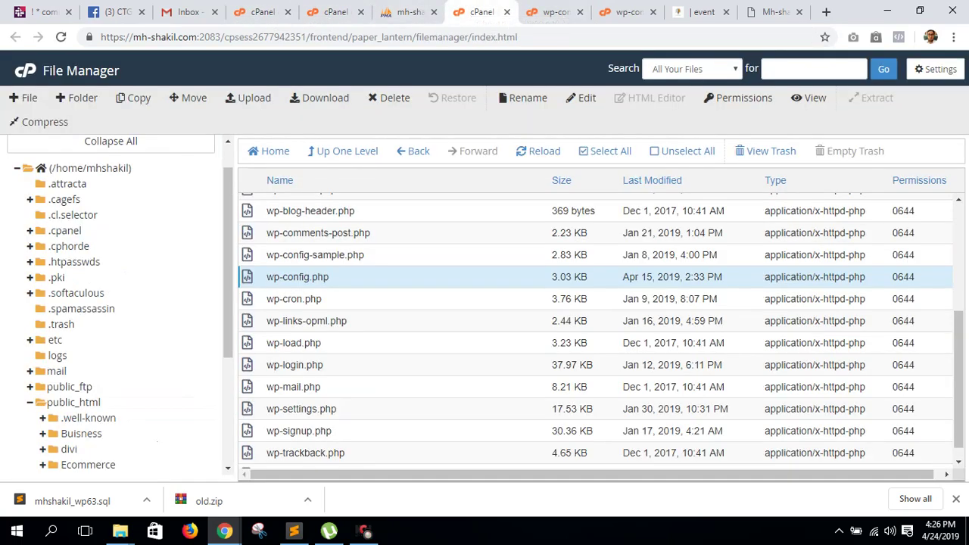
key("ctrl+Tab")
key("ctrl+Tab")
key("ctrl+shift+Tab")
key("ctrl+shift+Tab")
key("ctrl+shift+Tab")
key("ctrl+shift+Tab")
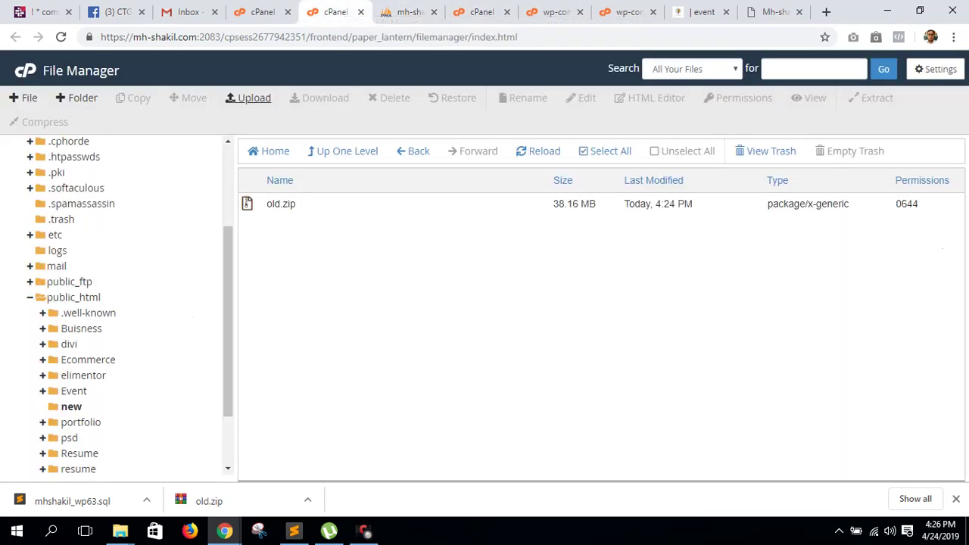
key("ctrl+shift+Tab")
- Open MySQL Databases in a new tab and copy the database name mhshakil_new
scroll(136, 299, "down", 4)
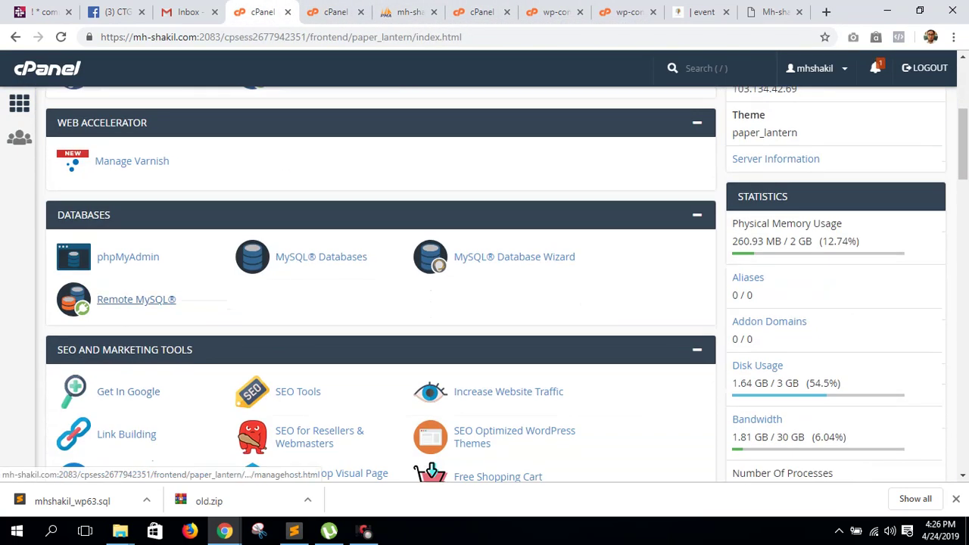
right_click(290, 255)
left_click(326, 264)
key("ctrl+Tab")
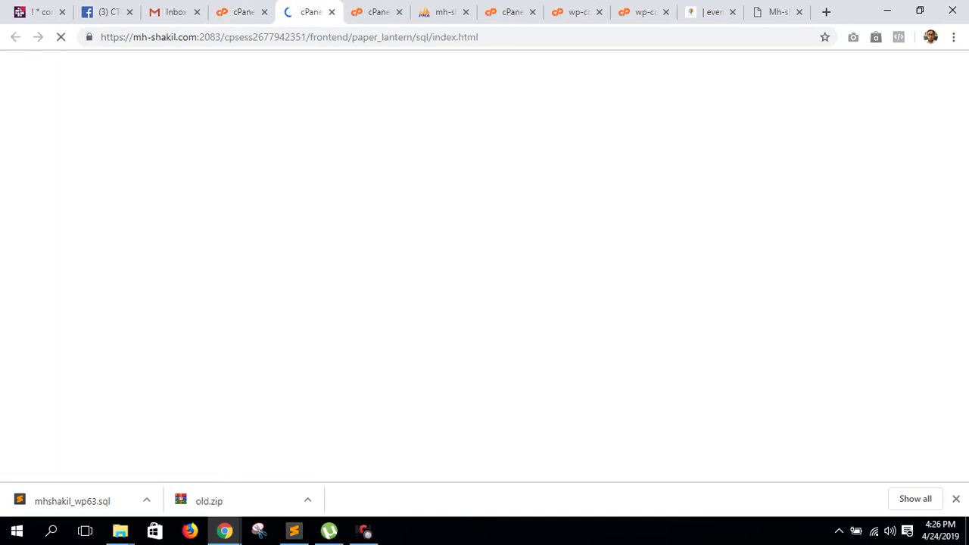
scroll(485, 264, "down", 10)
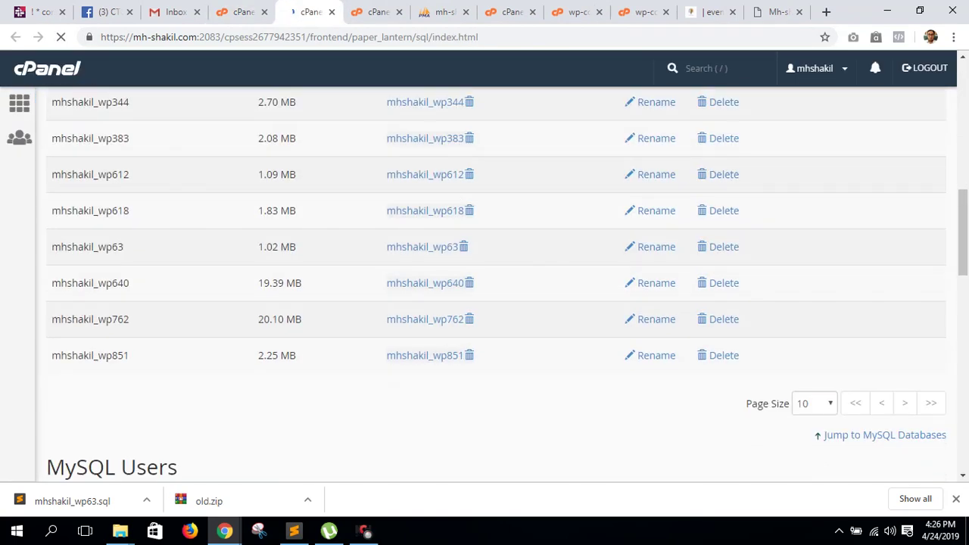
scroll(93, 244, "up", 3)
double_click(83, 243)
right_click(94, 245)
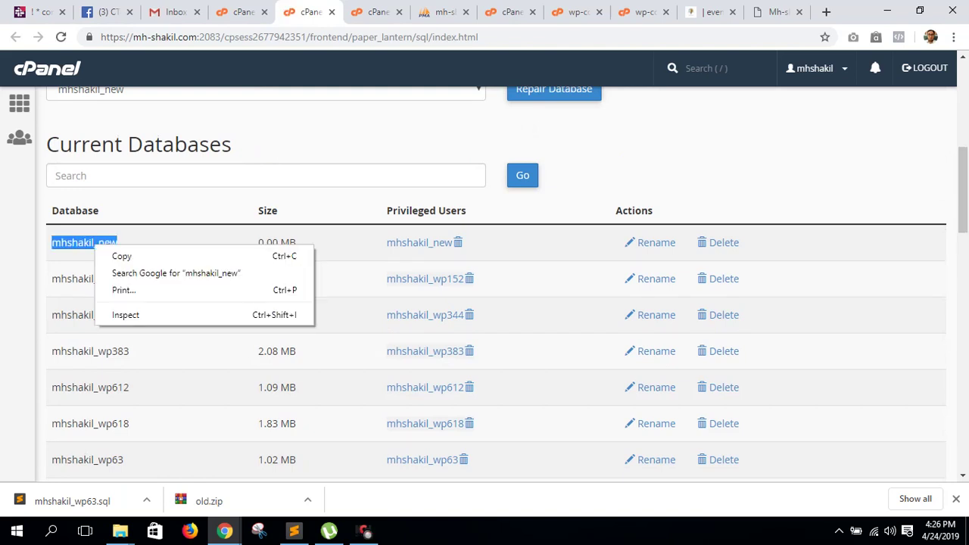
left_click(121, 256)
- Close the duplicate wp-config.php editor tab and return to the File Manager listing
left_click(575, 11)
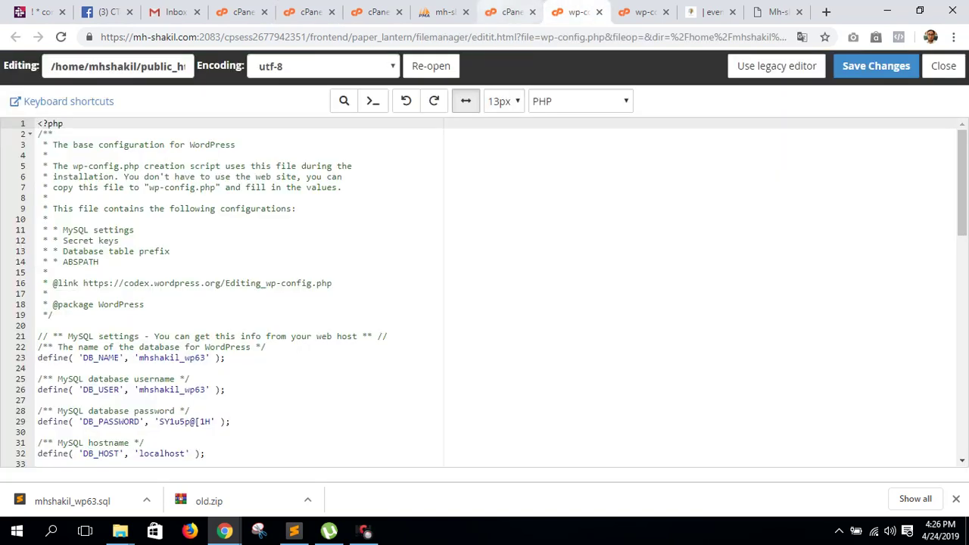
left_click(509, 11)
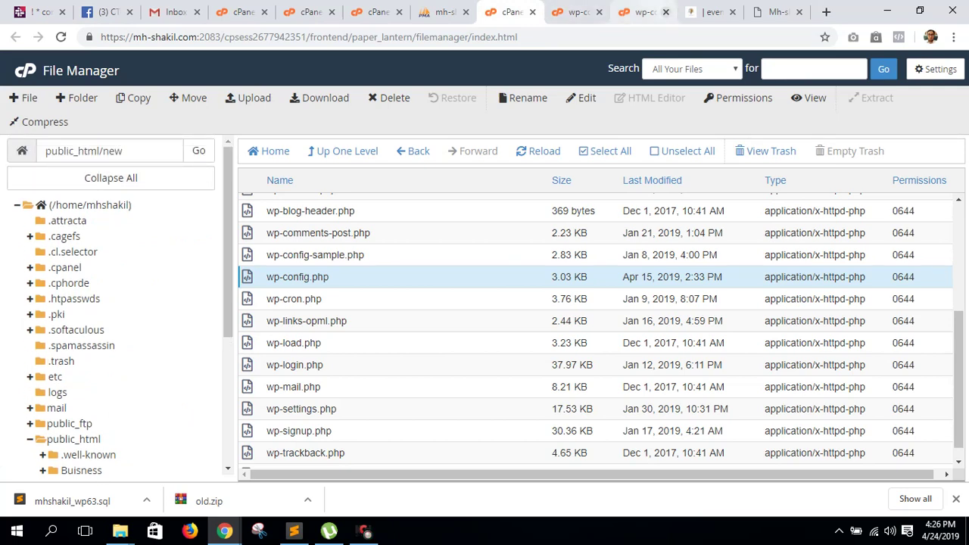
left_click(665, 11)
left_click(575, 12)
left_click(509, 11)
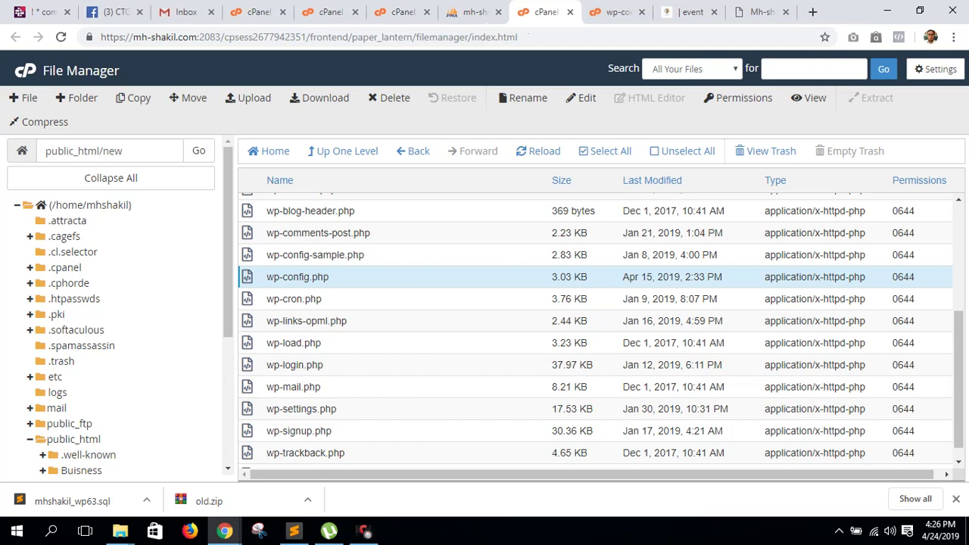
- Set DB_NAME and DB_USER in wp-config.php to mhshakil_new
double_click(291, 277)
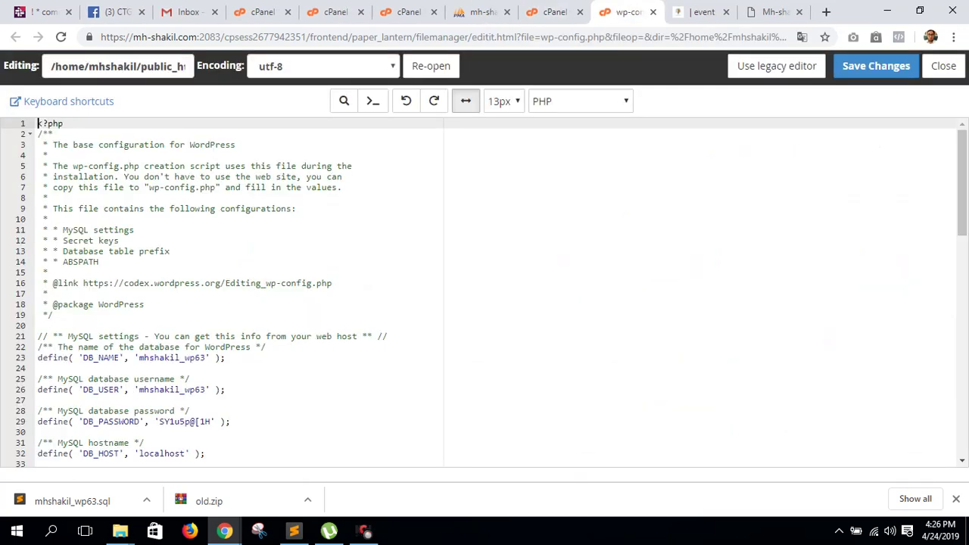
left_click_drag(205, 357, 138, 357)
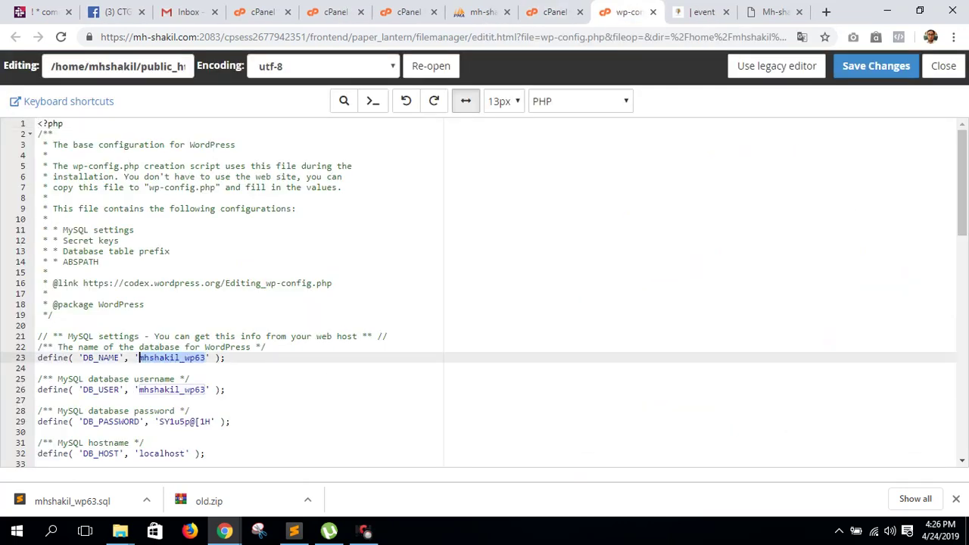
key("ctrl+v")
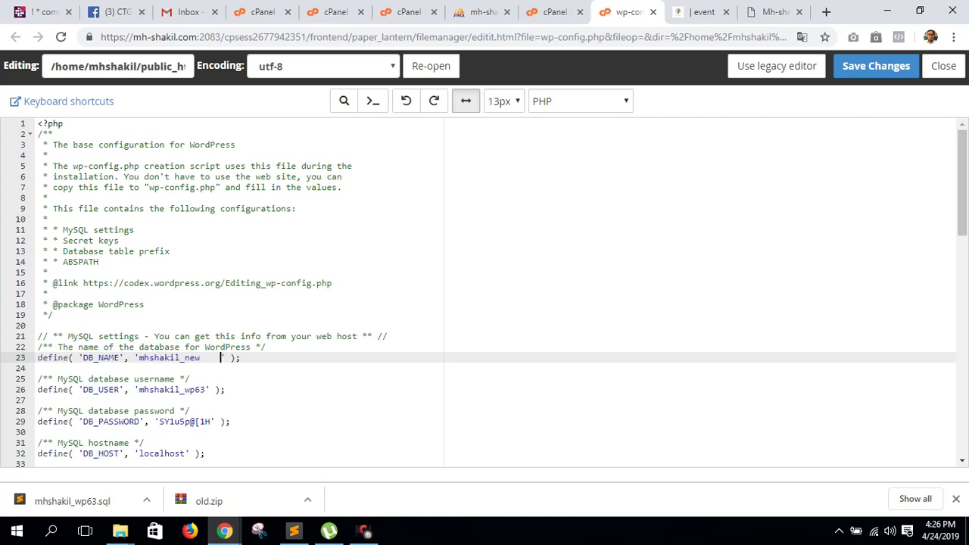
key("BackSpace")
key("BackSpace")
key("BackSpace")
key("BackSpace")
left_click(206, 389)
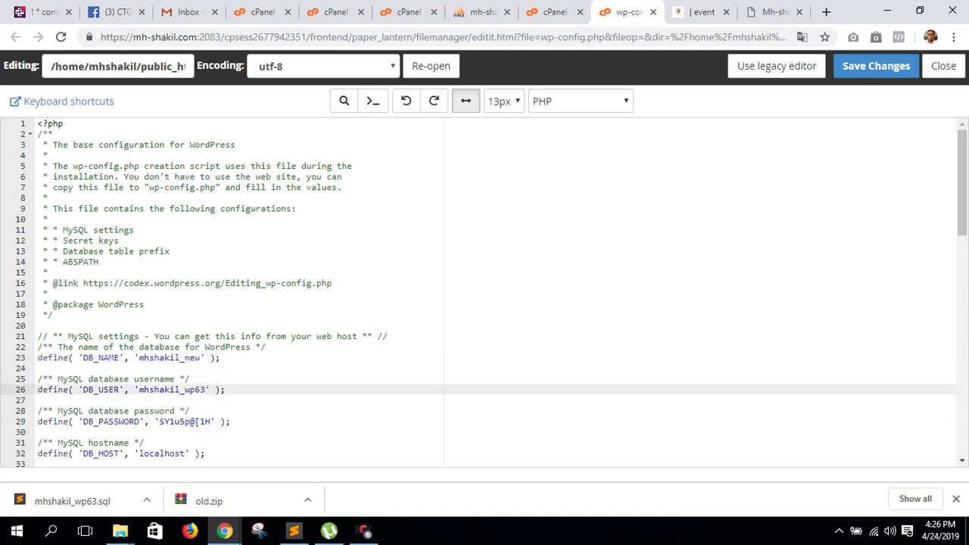
left_click_drag(206, 389, 139, 389)
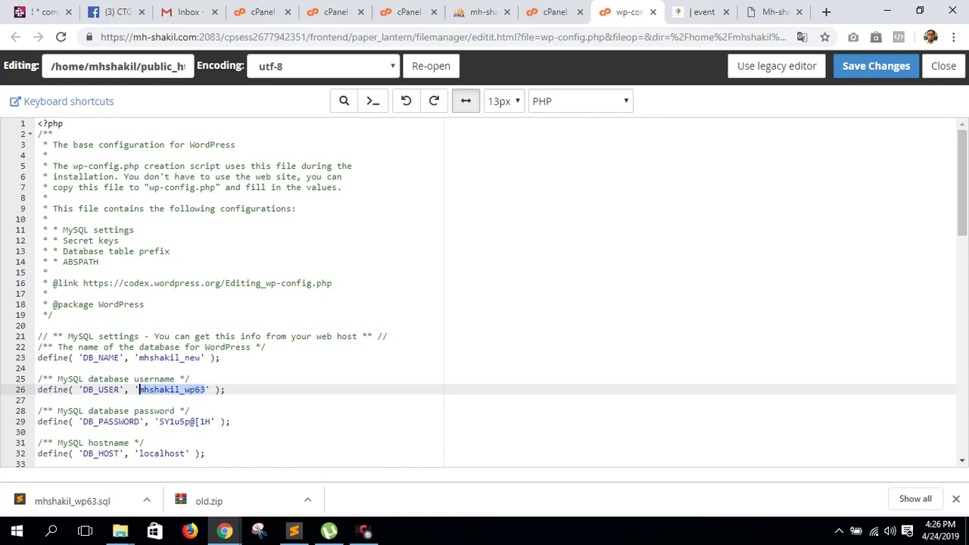
key("ctrl+v")
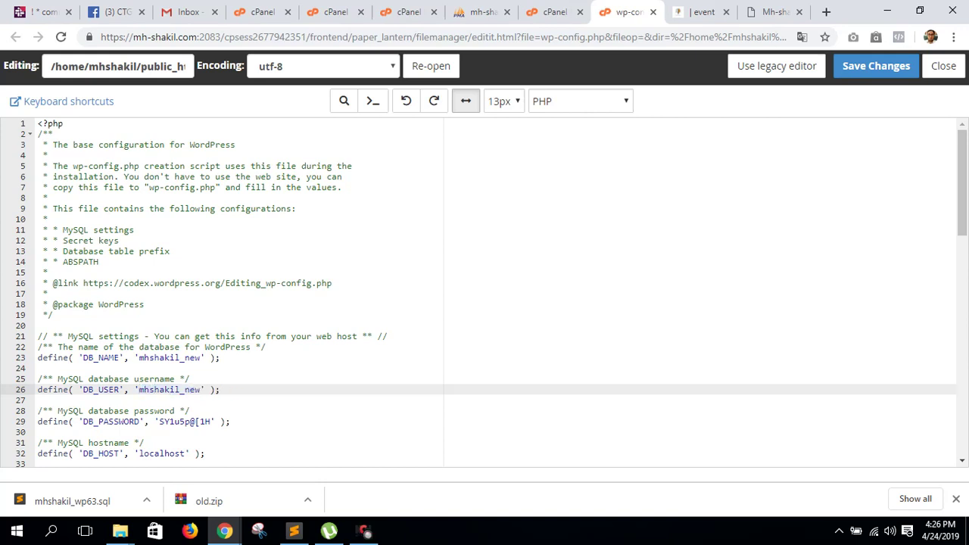
- Enter the new database password as DB_PASSWORD, save wp-config.php, and reload phpMyAdmin's export page
left_click(213, 421)
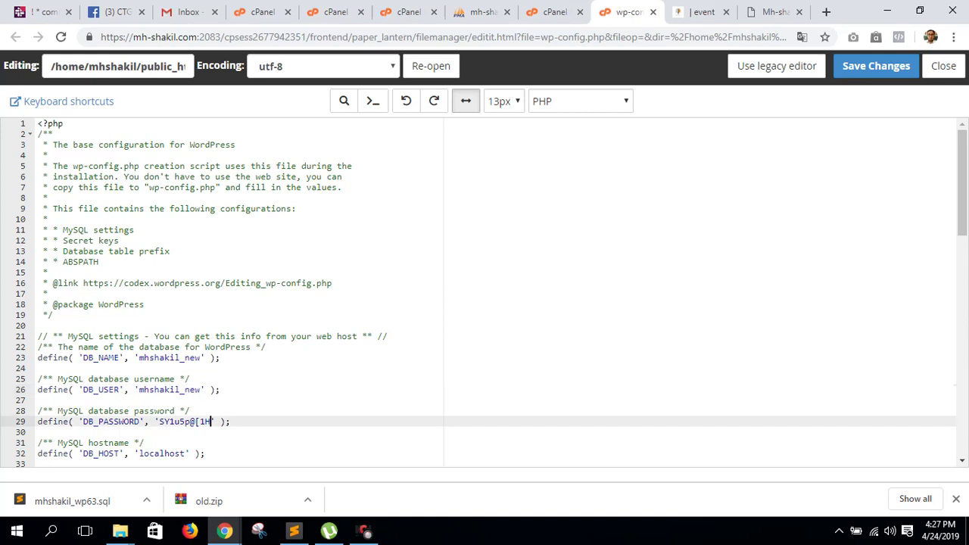
key("BackSpace")
key("BackSpace")
key("BackSpace")
key("BackSpace")
key("BackSpace")
key("BackSpace")
key("BackSpace")
key("BackSpace")
key("BackSpace")
type("new12345")
left_click(879, 67)
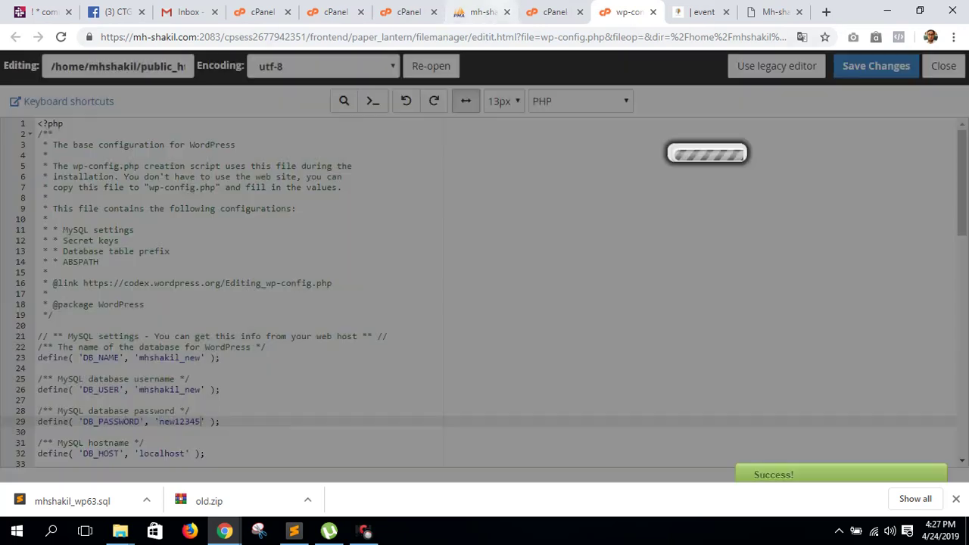
left_click(485, 12)
key("F5")
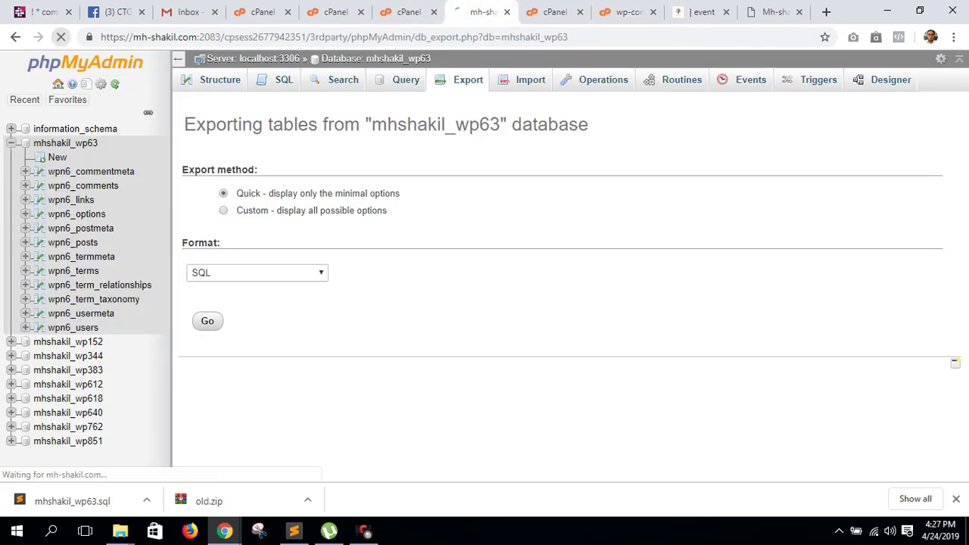
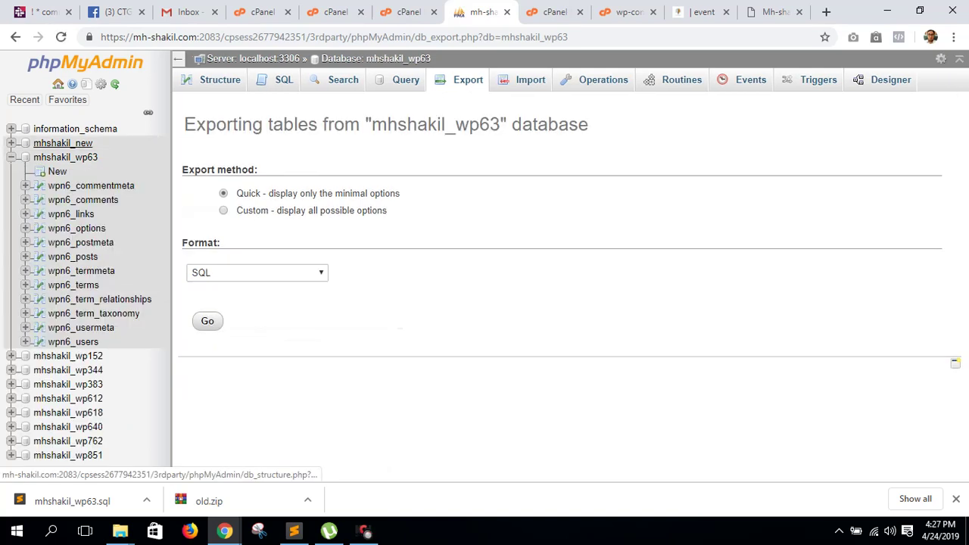
- Open mhshakil_new's Import page and try dropping the mhshakil_wp63.sql download onto it
left_click(63, 143)
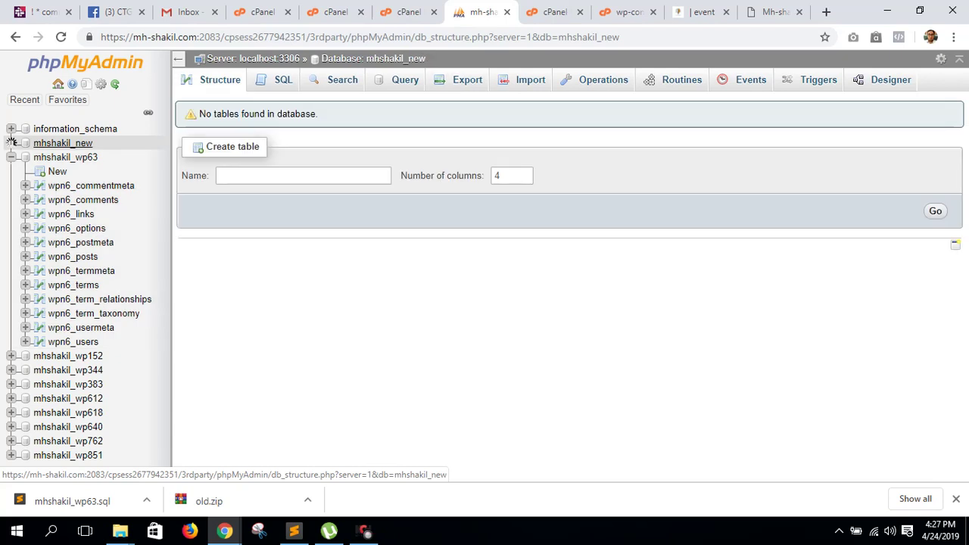
left_click(530, 79)
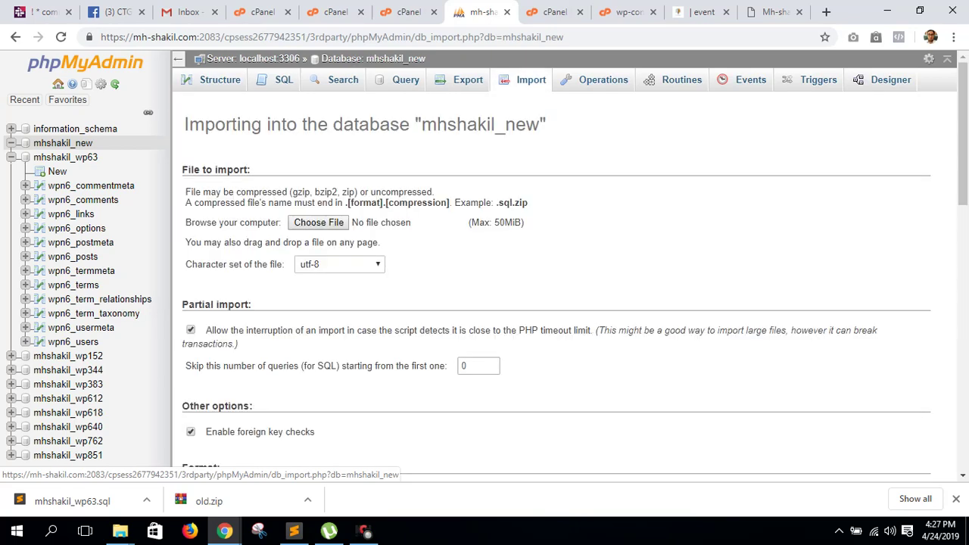
left_click(318, 222)
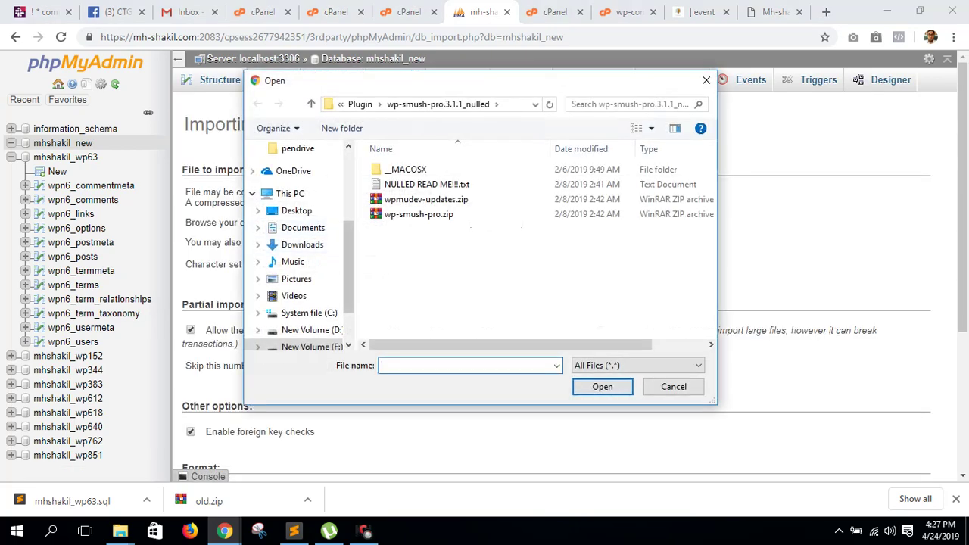
key("Escape")
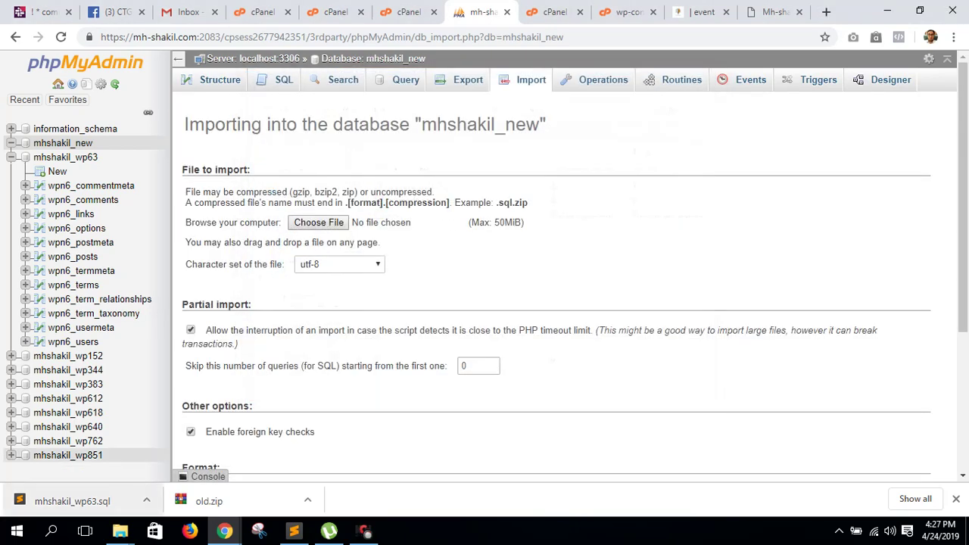
left_click_drag(72, 502, 397, 257)
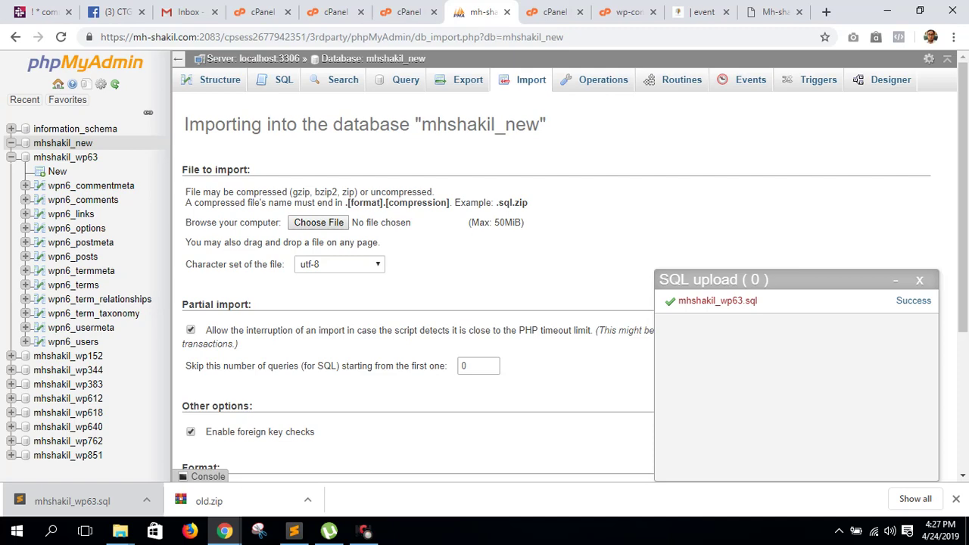
scroll(417, 303, "down", 3)
scroll(417, 302, "up", 3)
left_click(319, 222)
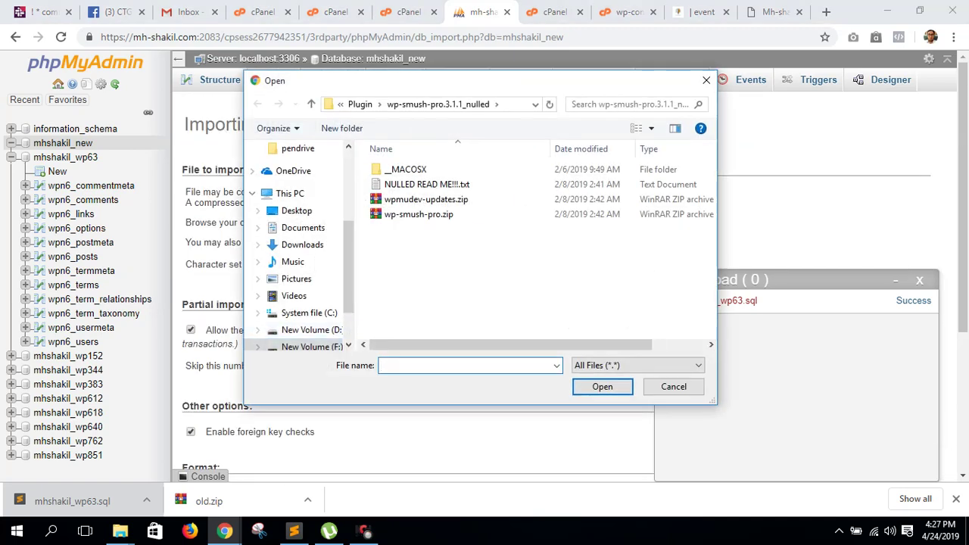
left_click(673, 386)
left_click(146, 501)
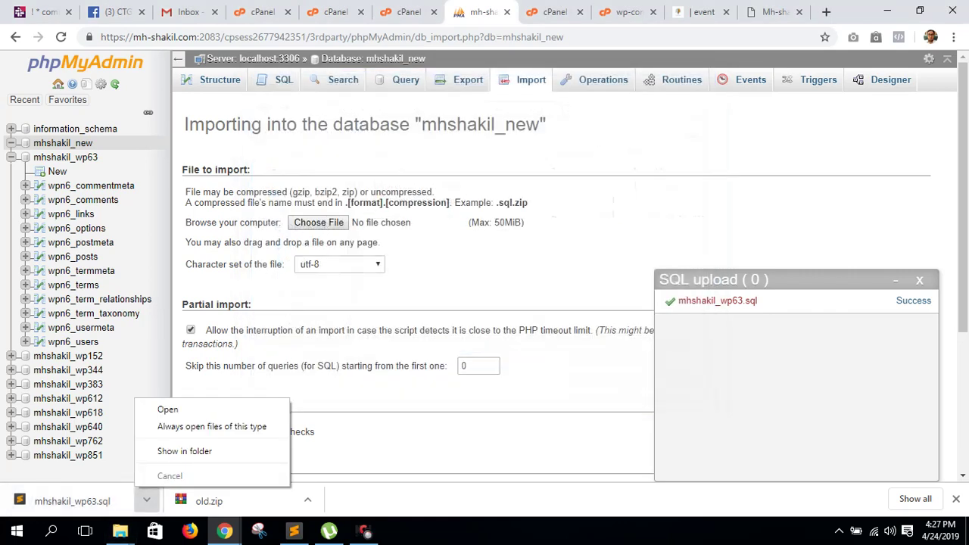
left_click(146, 501)
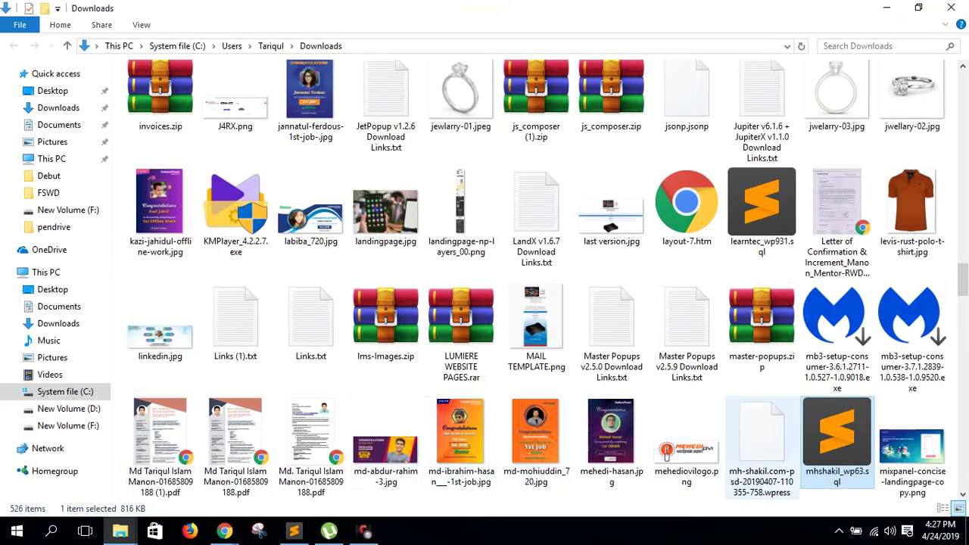
left_click(887, 8)
- Import mhshakil_wp63.sql from Downloads and view mhshakil_new's 12 wpn6_ tables despite the error
left_click(319, 222)
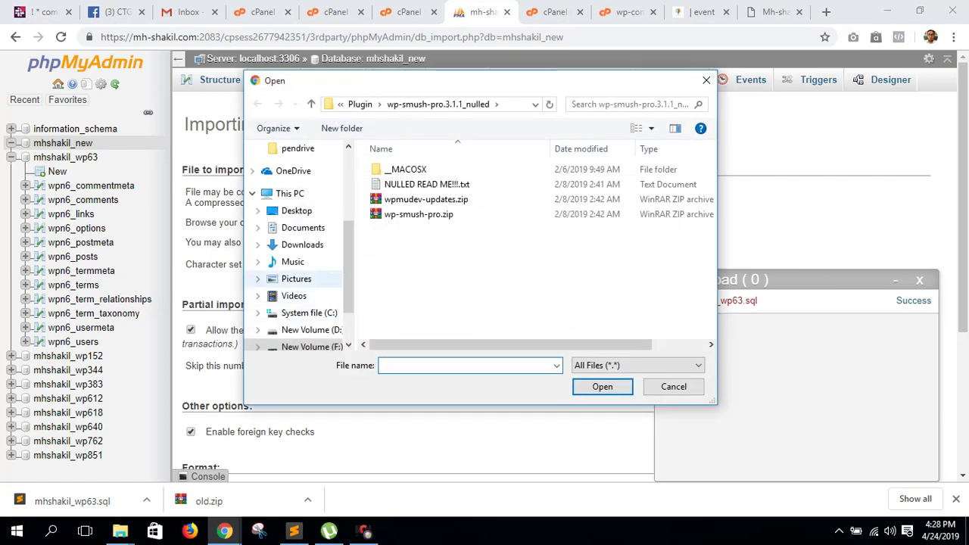
left_click(302, 244)
left_click(470, 365)
type("m")
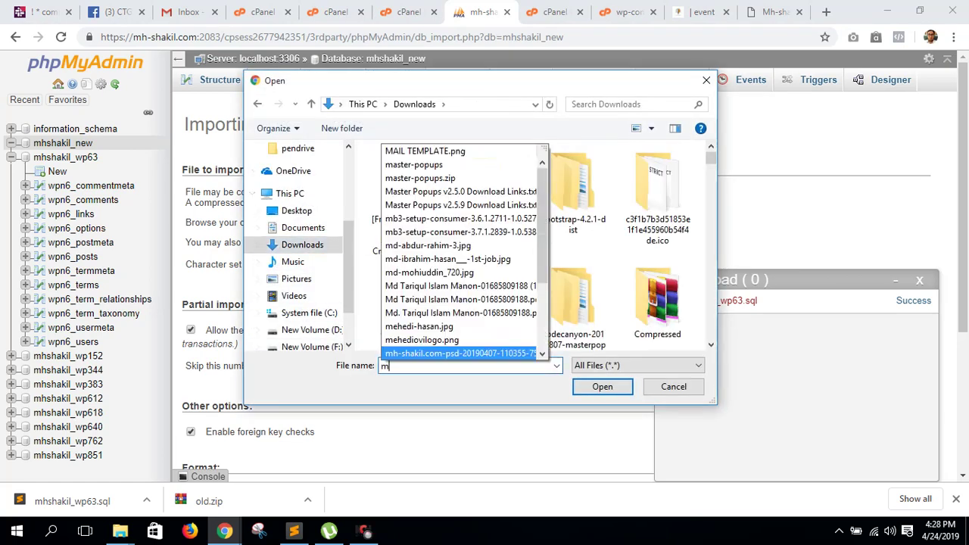
type("h")
key("Down")
key("Down")
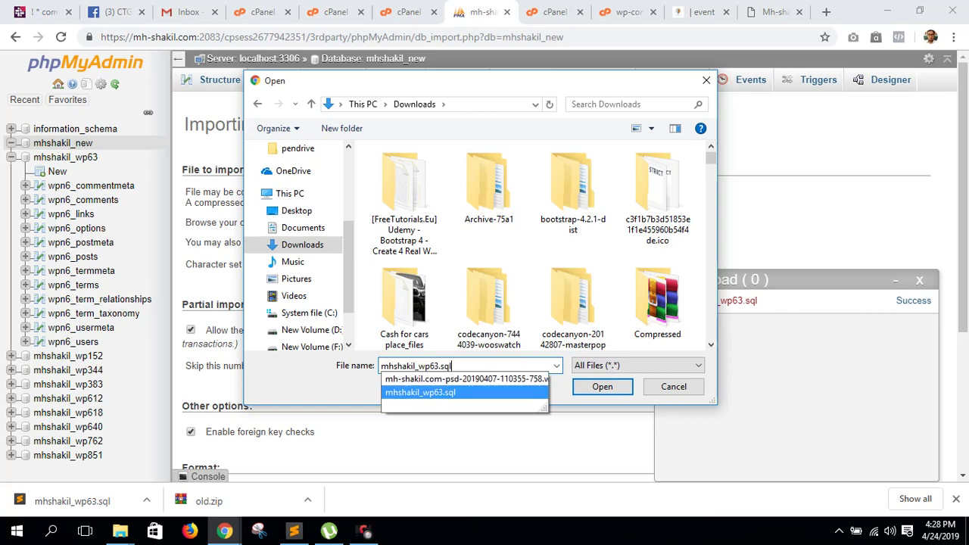
key("Return")
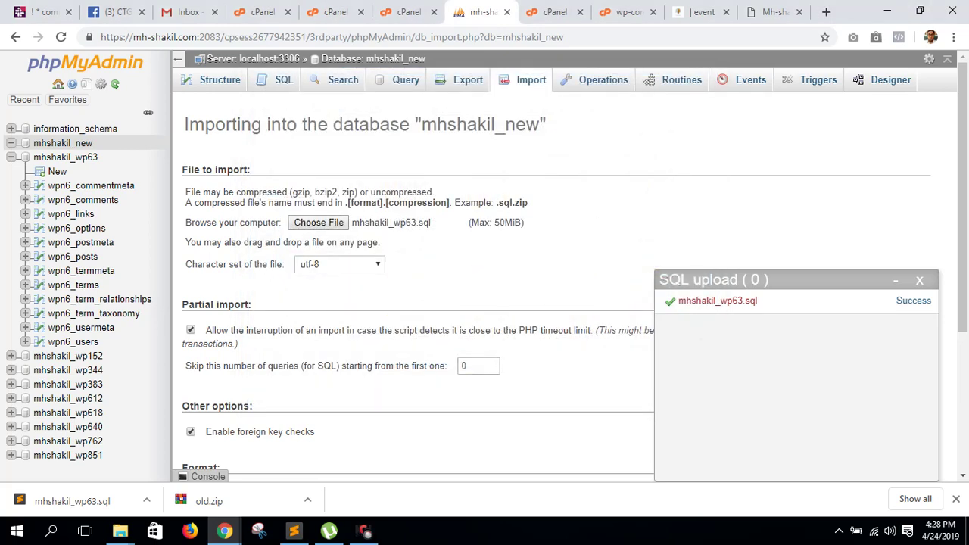
scroll(568, 272, "down", 3)
key("Return")
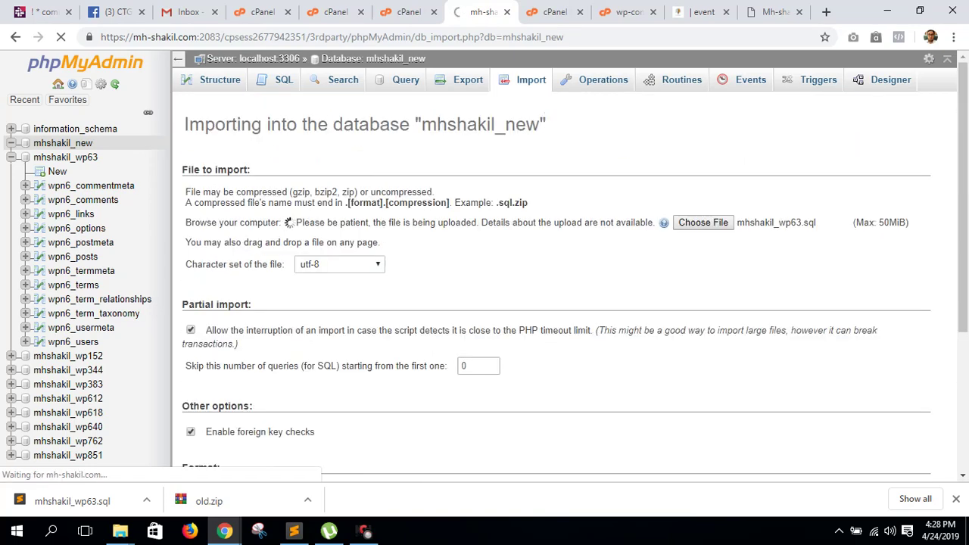
key("ctrl+9")
key("ctrl+7")
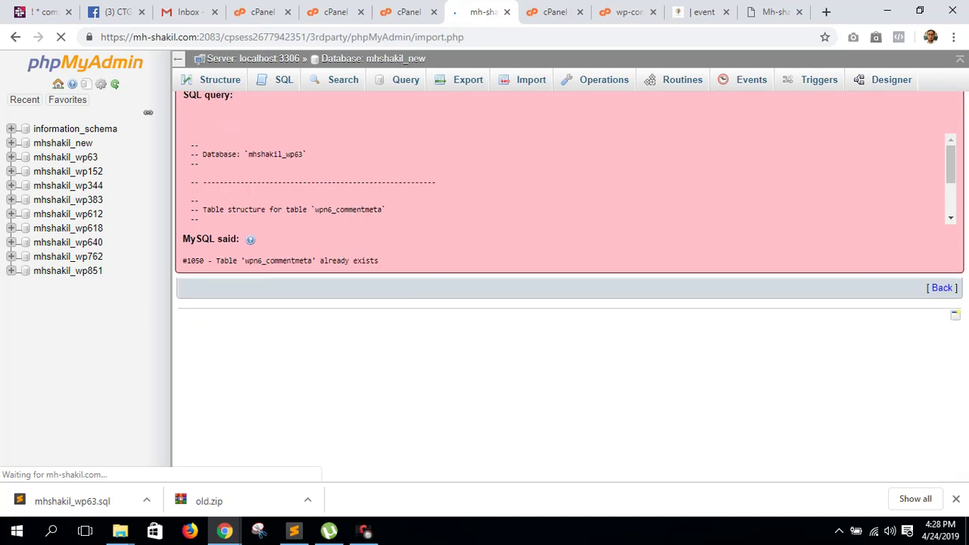
left_click(63, 143)
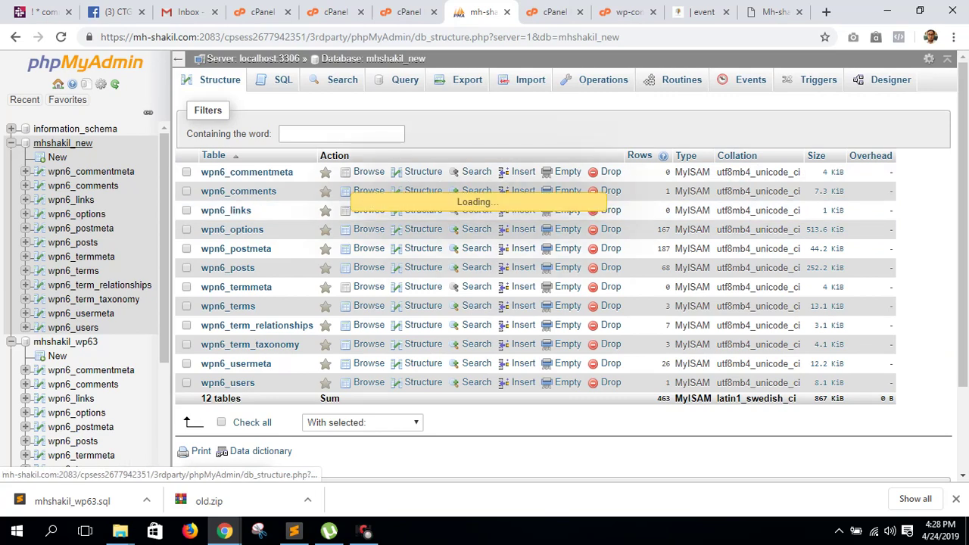
- Reload the mh-shakil.com/new/ site, then return through the tabs to mhshakil_new's tables
scroll(560, 265, "down", 2)
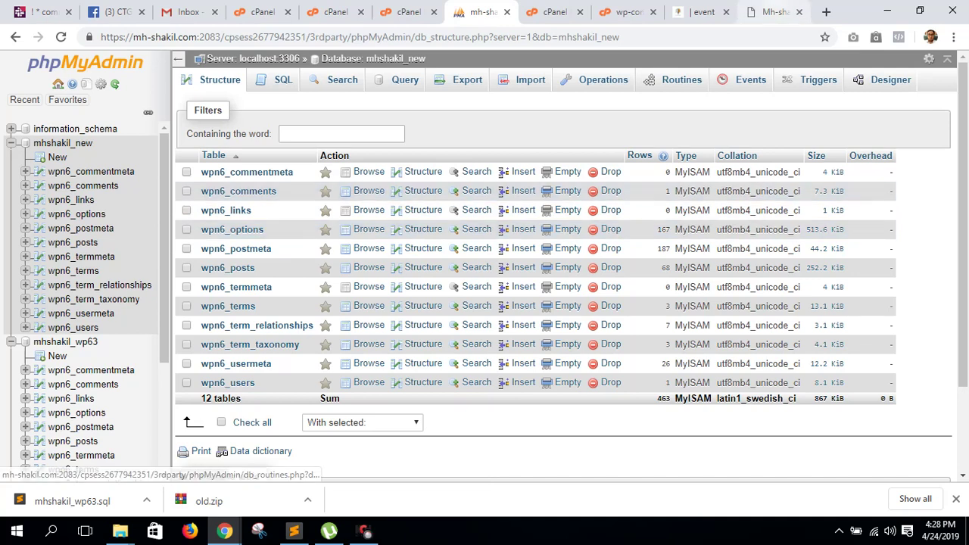
key("ctrl+9")
key("F5")
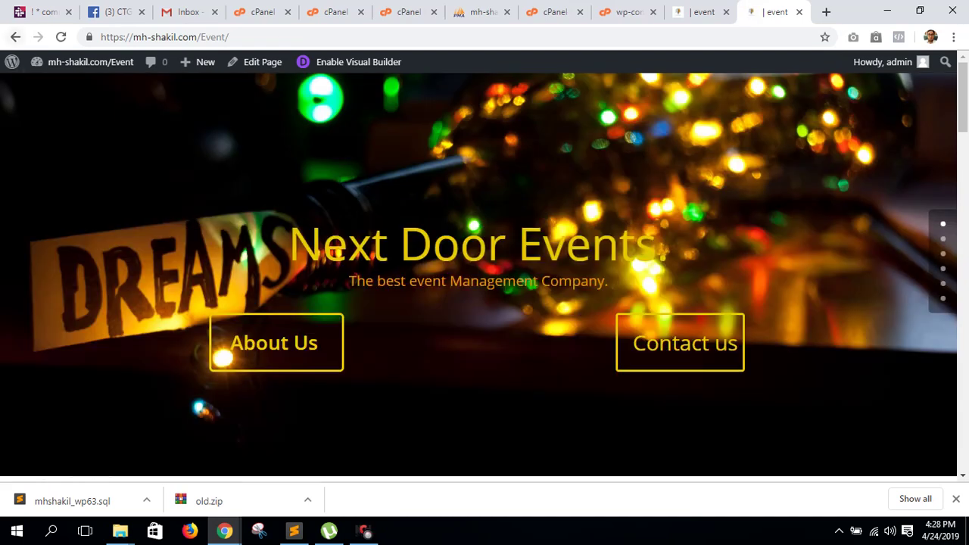
key("alt+Left")
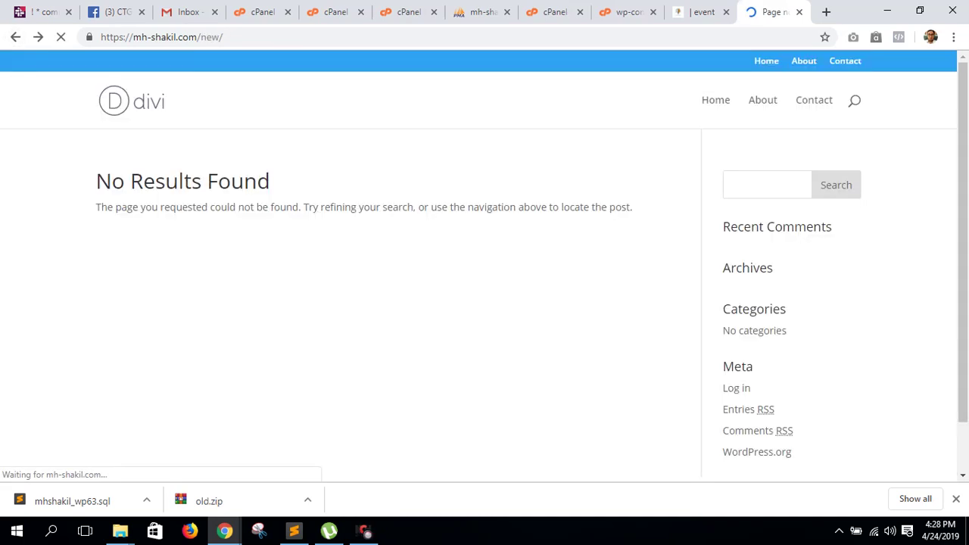
left_click(409, 11)
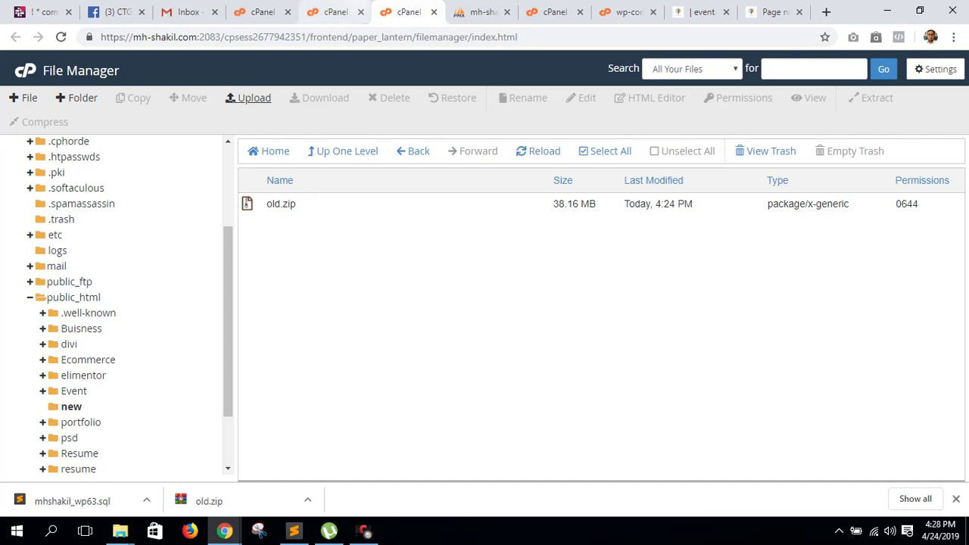
left_click(335, 12)
left_click(477, 12)
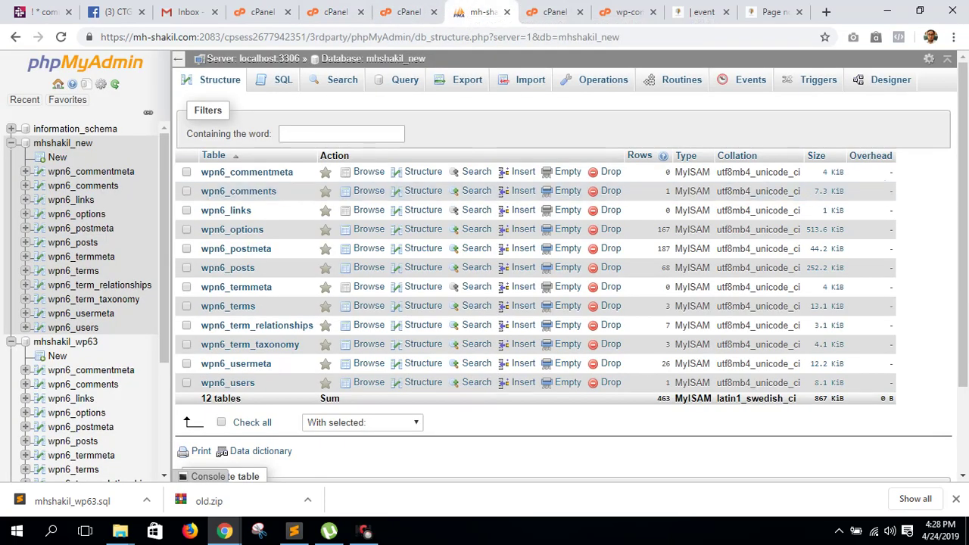
- Select all twelve wpn6_ tables and drop them
left_click(252, 422)
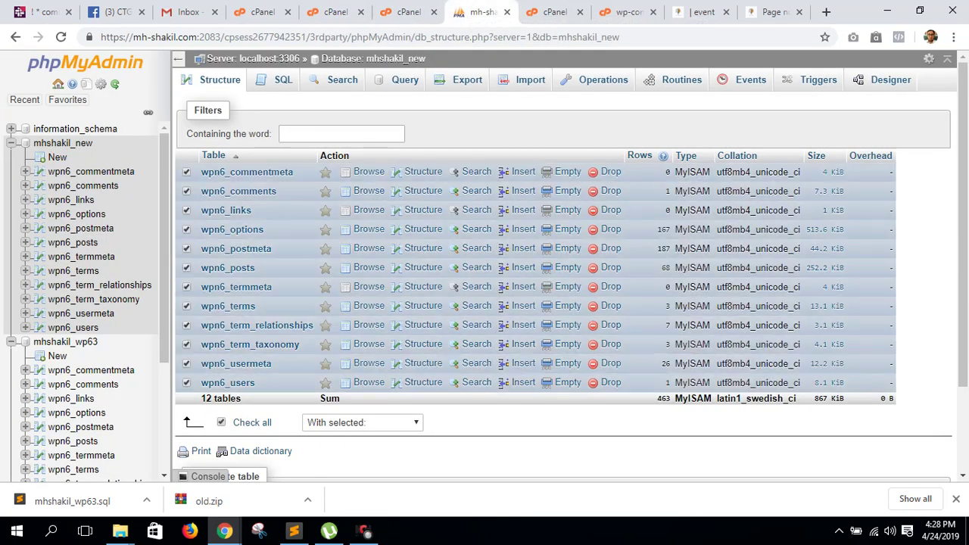
left_click(362, 422)
left_click(364, 290)
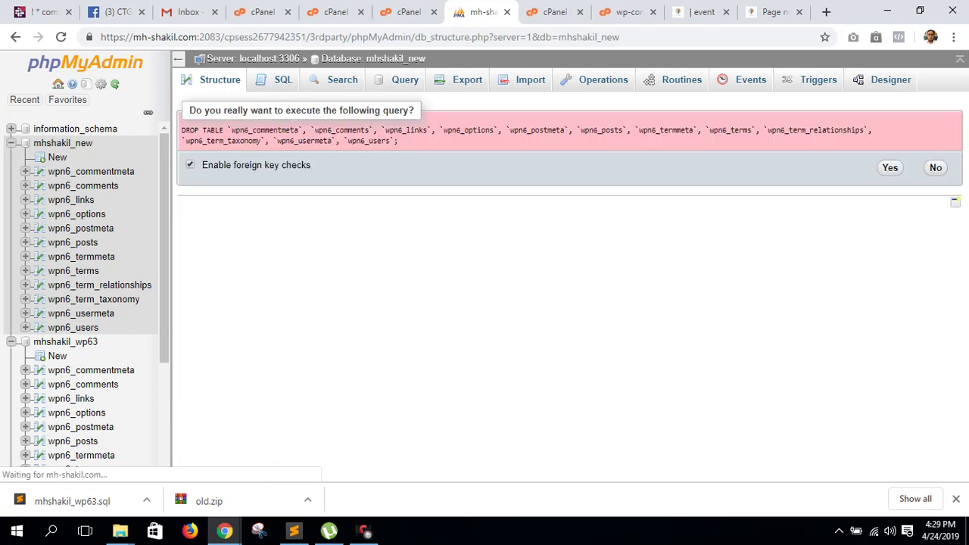
left_click(890, 167)
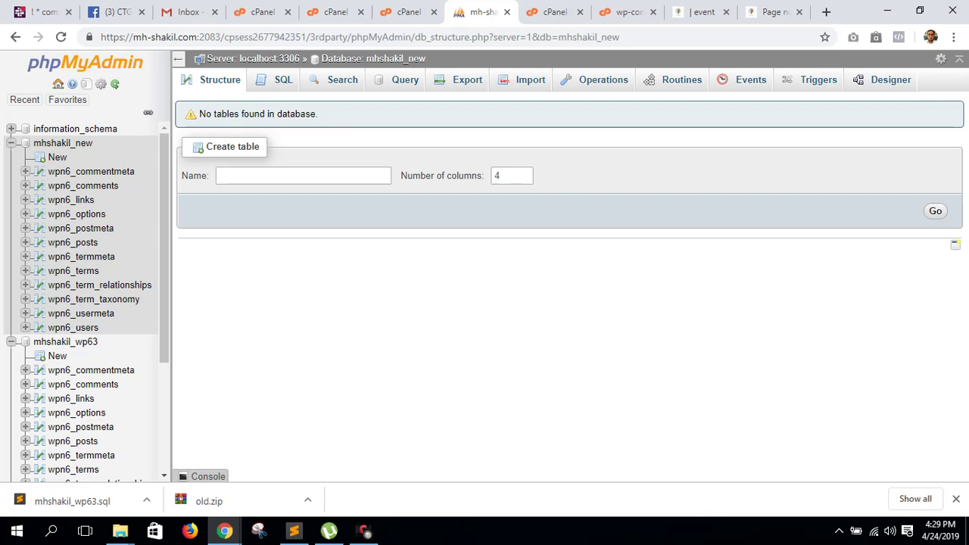
- Re-import mhshakil_wp63.sql into the emptied mhshakil_new (65 queries), then view the /new/ site
left_click(530, 80)
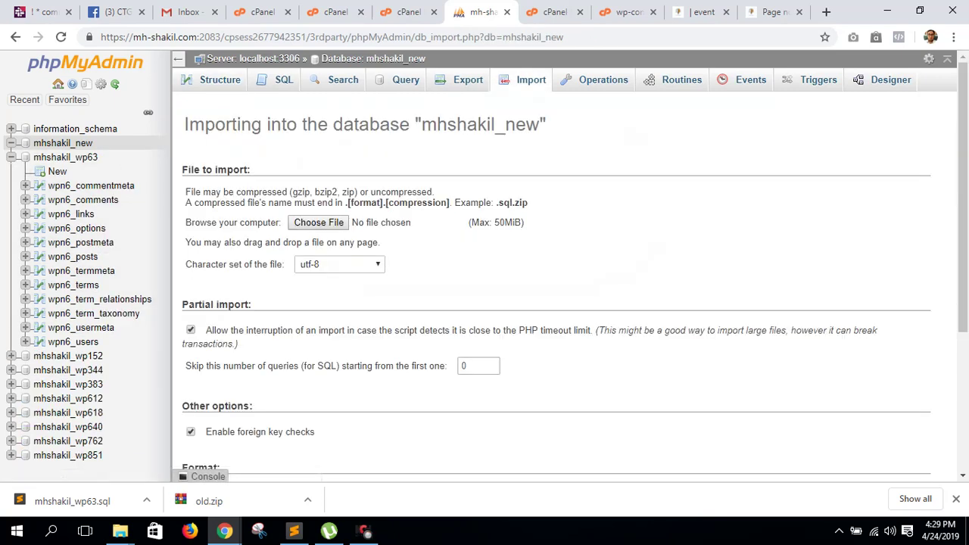
left_click(319, 222)
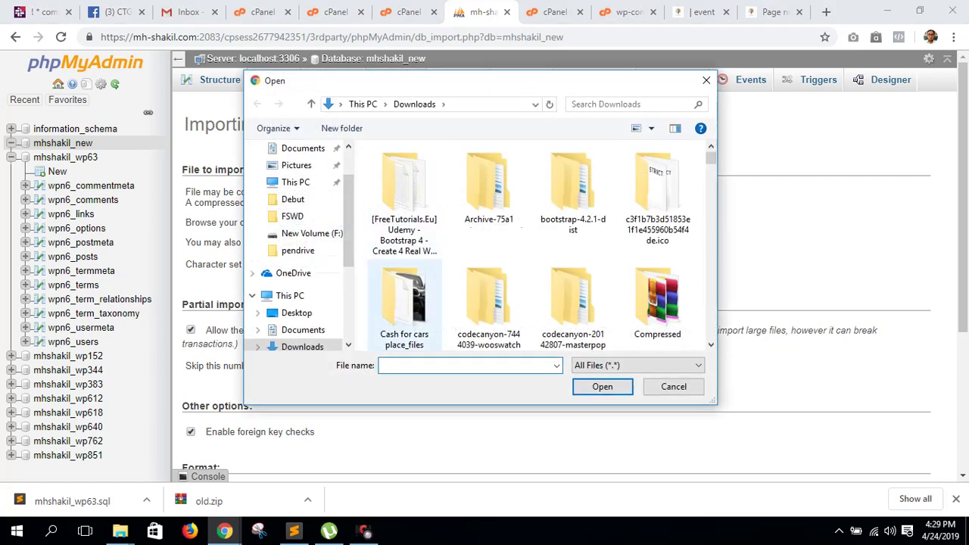
type("mh")
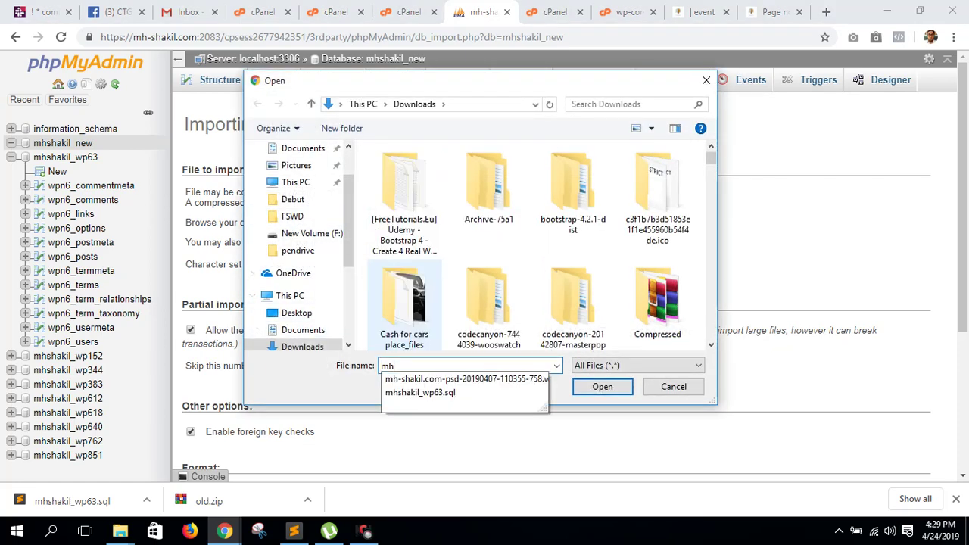
key("Down")
key("Down")
key("Return")
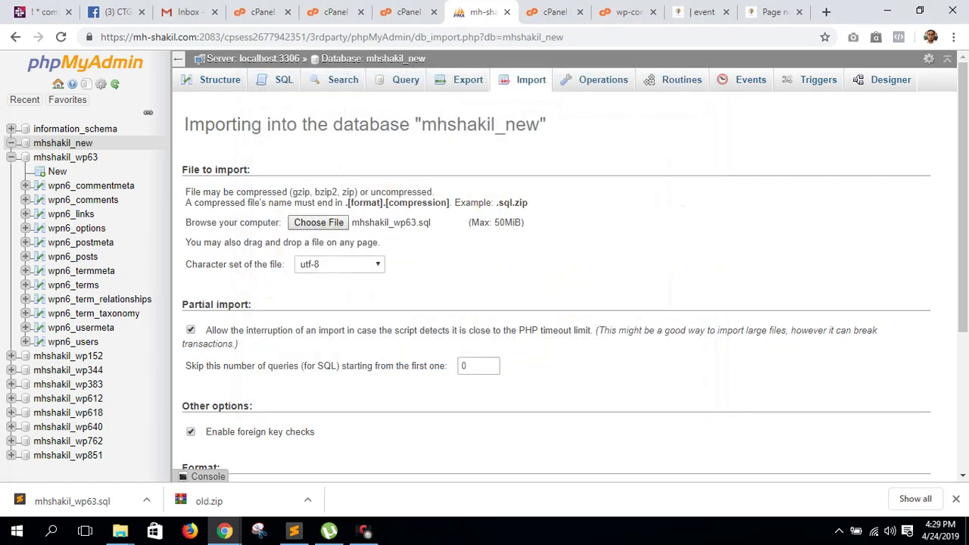
scroll(557, 303, "down", 3)
scroll(557, 303, "up", 3)
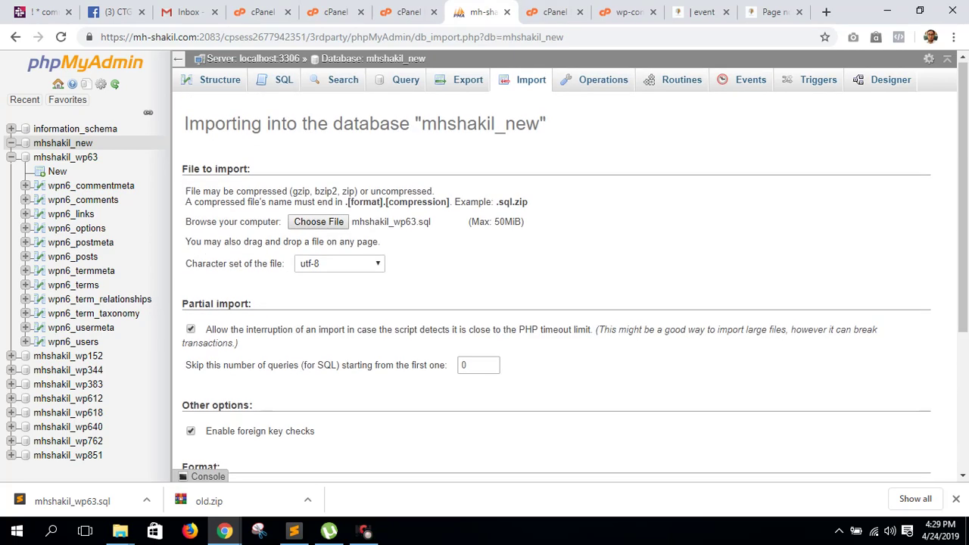
scroll(556, 303, "down", 3)
left_click(207, 421)
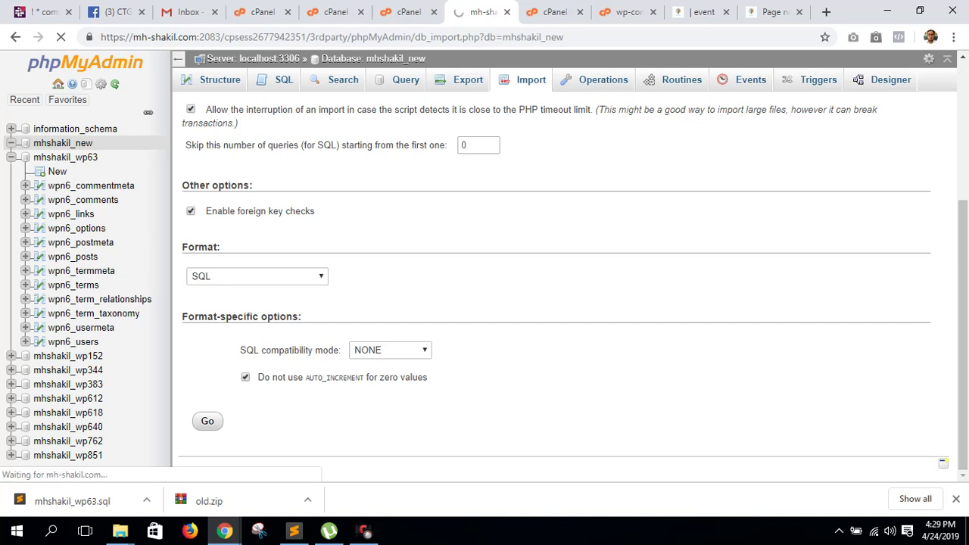
scroll(557, 302, "up", 2)
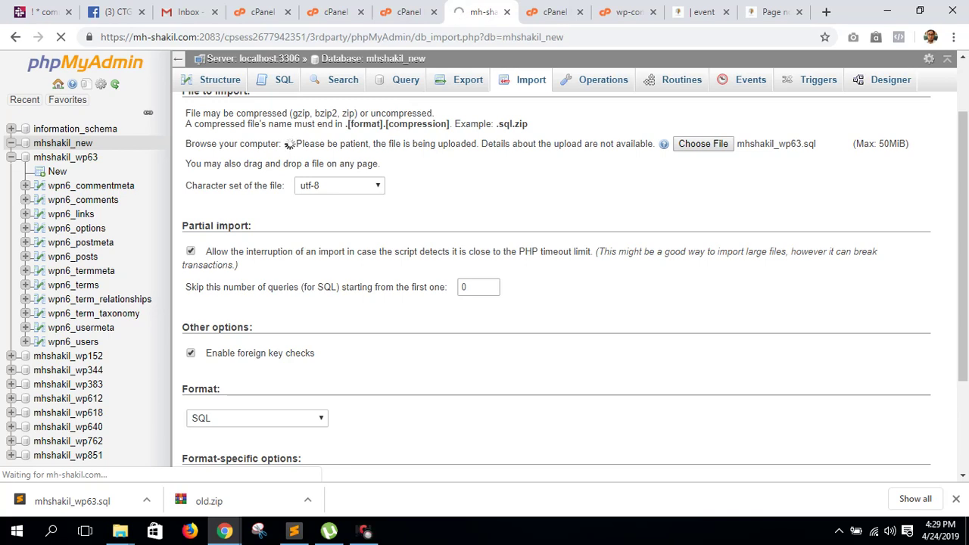
left_click(956, 499)
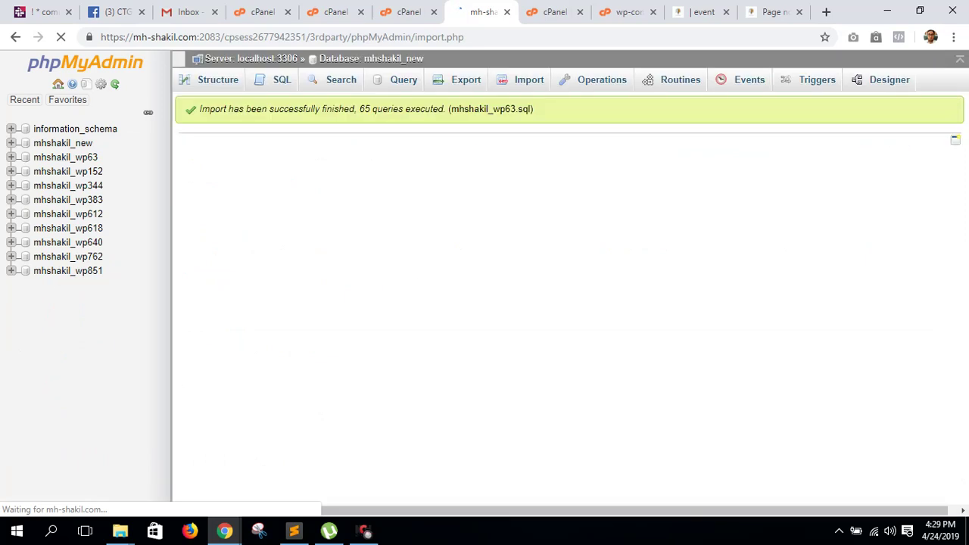
key("ctrl+9")
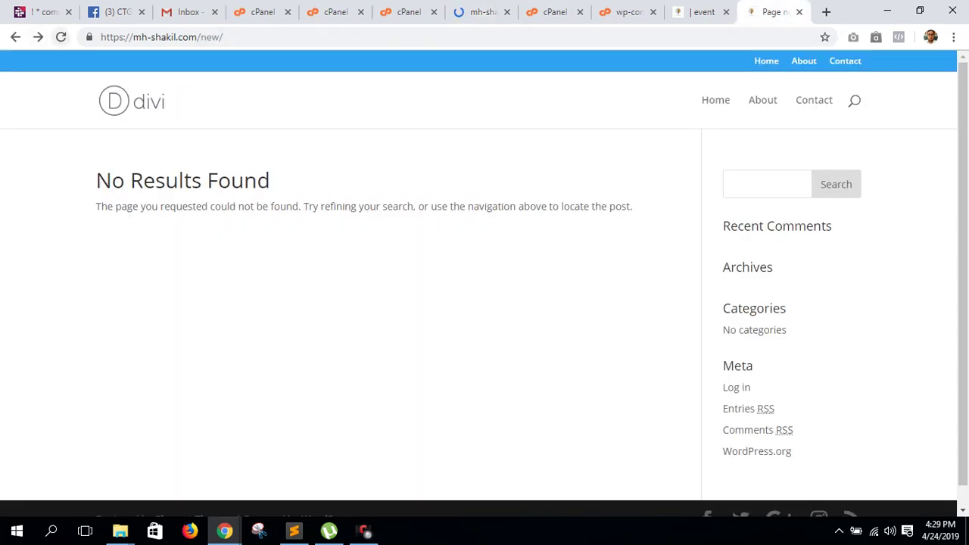
- Reload mh-shakil.com/new/ and test the same address in a private window
left_click(61, 36)
key("F5")
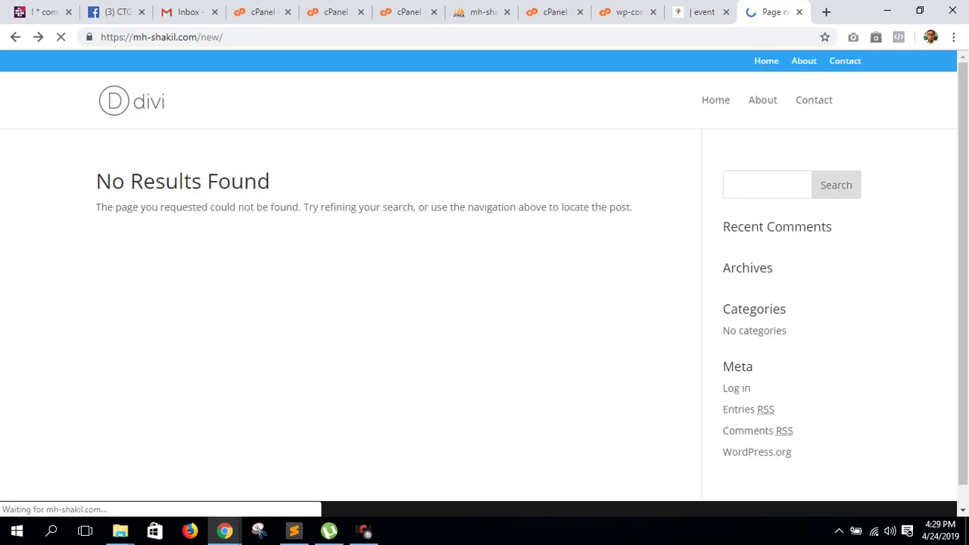
key("ctrl+l")
key("ctrl+c")
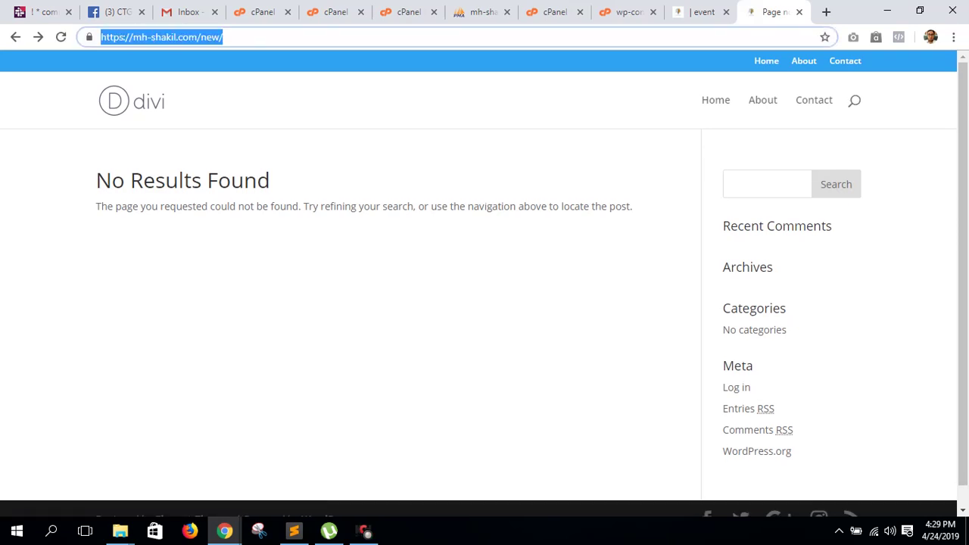
mouse_move(224, 531)
left_click(295, 465)
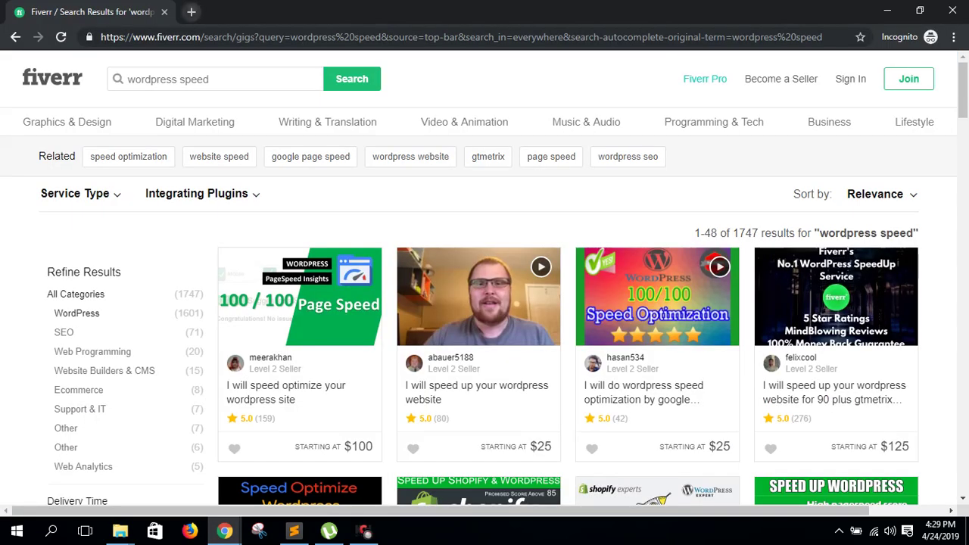
key("ctrl+t")
key("ctrl+v")
key("Return")
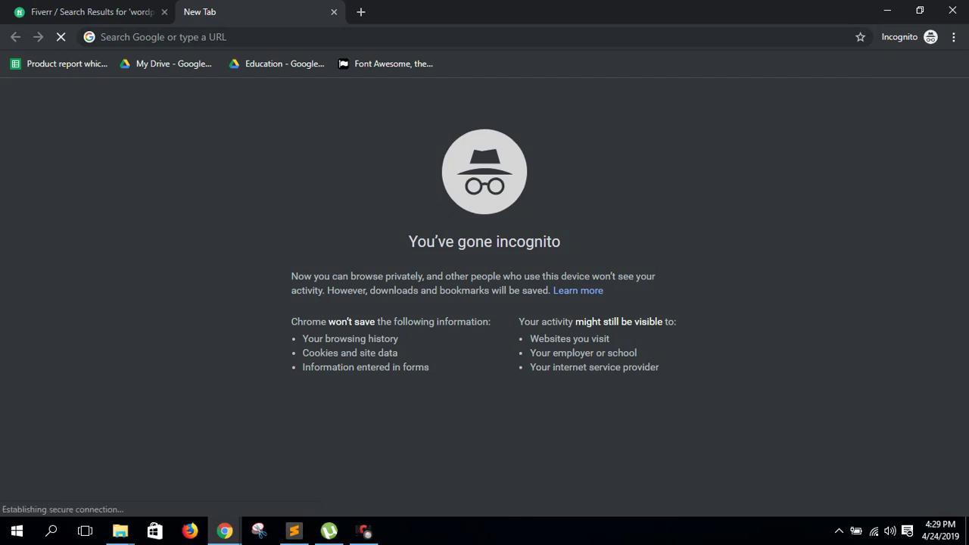
key("ctrl+l")
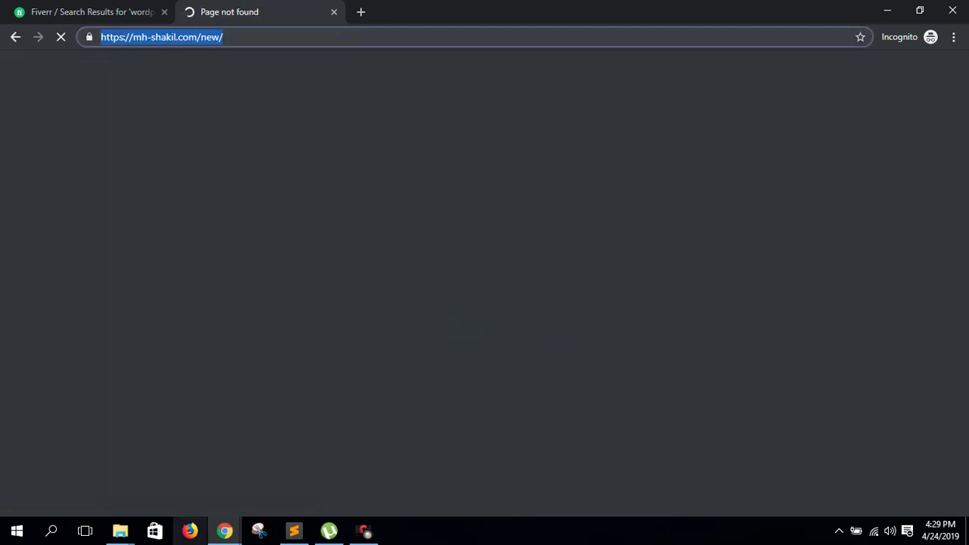
key("alt+Tab")
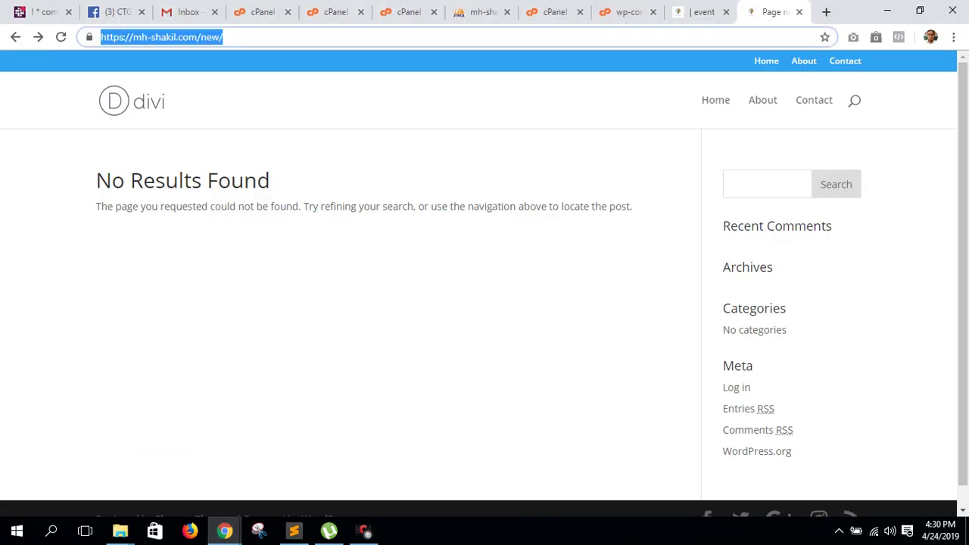
- Reload /new/ via its Home link, then cycle tabs to the phpMyAdmin import result
key("Escape")
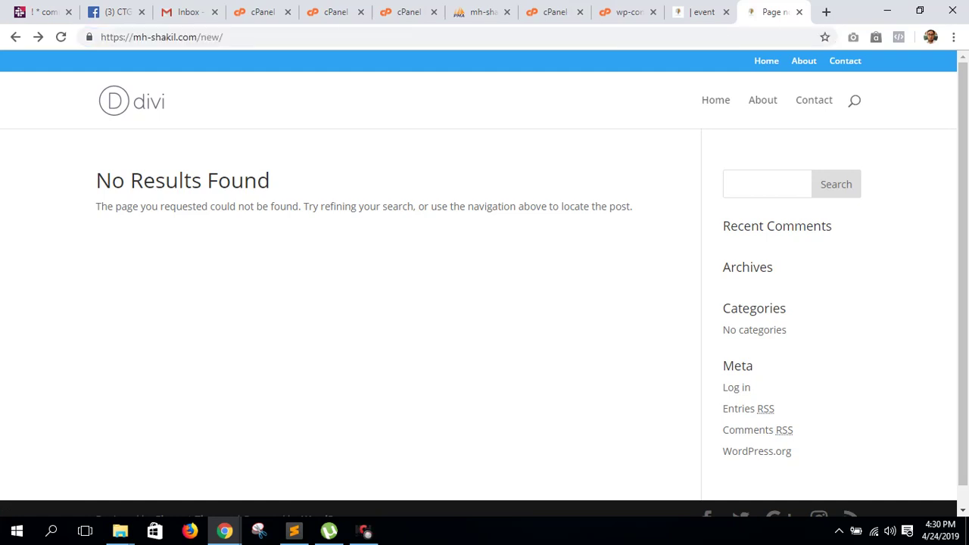
key("Tab")
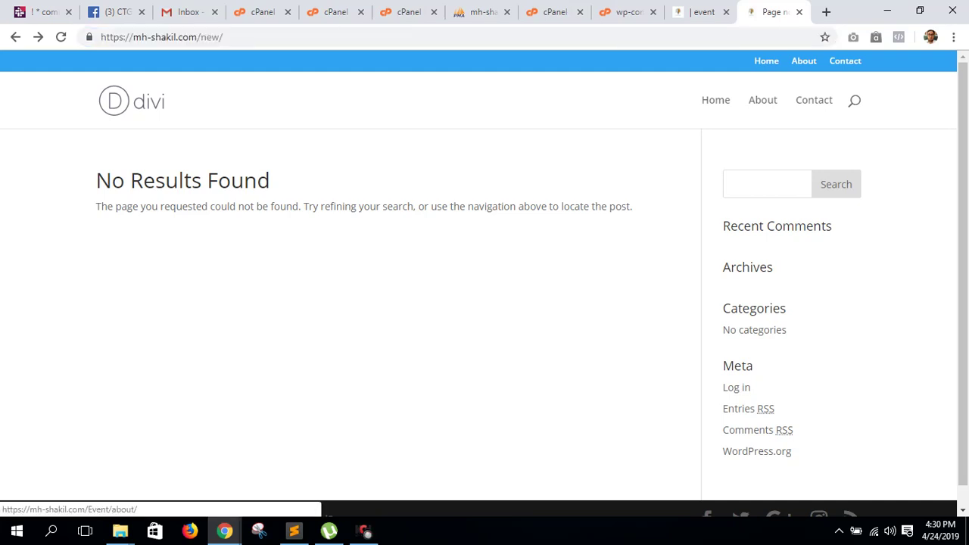
key("Tab")
key("Return")
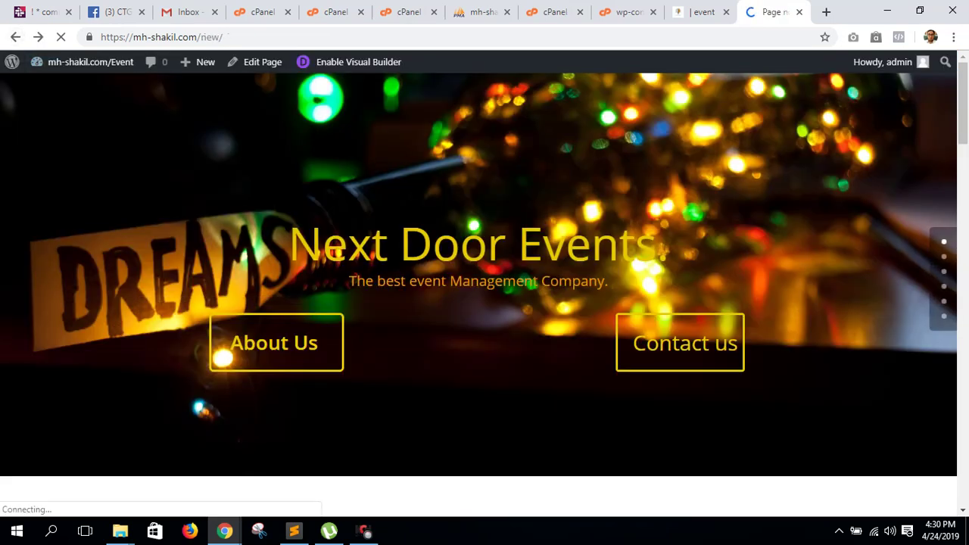
key("ctrl+shift+Tab")
key("ctrl+shift+Tab")
key("ctrl+shift+Tab")
key("ctrl+shift+Tab")
key("ctrl+shift+Tab")
key("ctrl+shift+Tab")
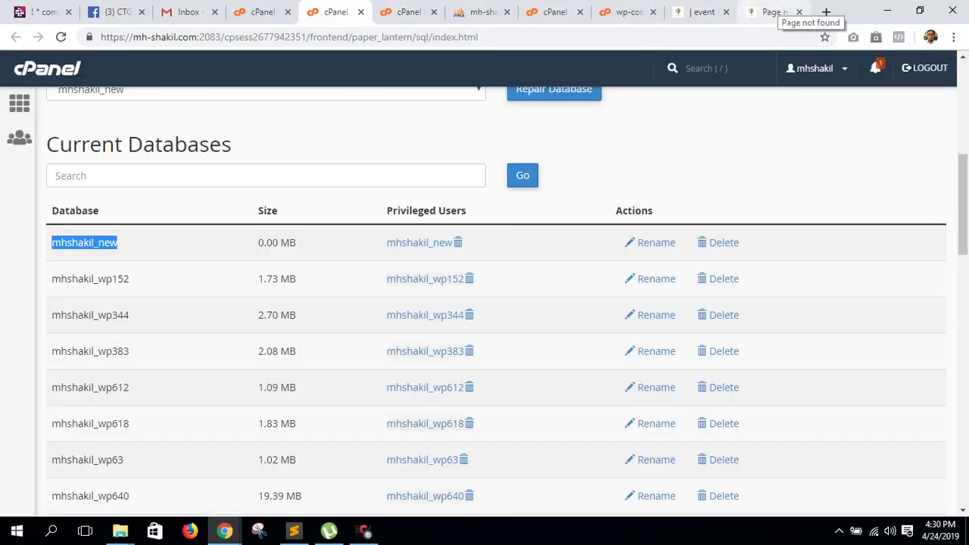
key("ctrl+Tab")
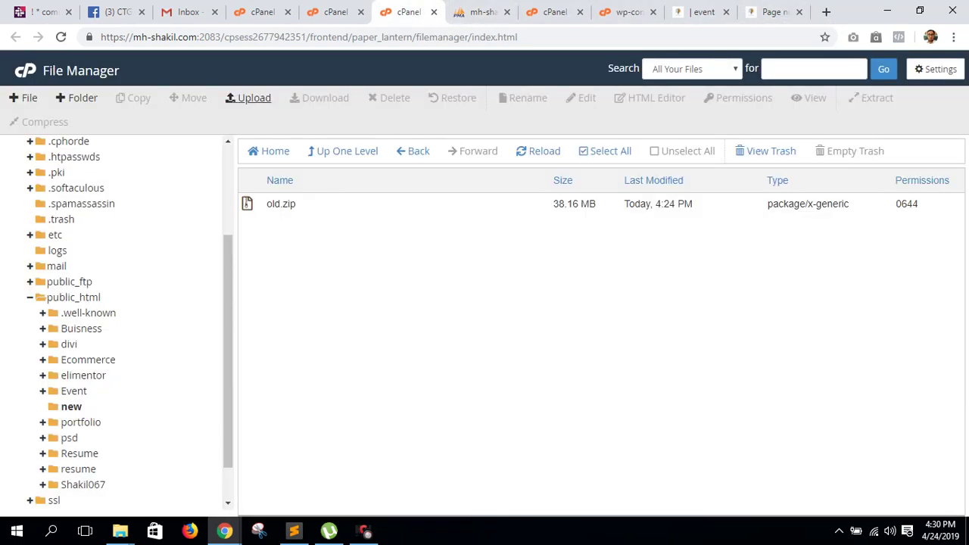
key("ctrl+Tab")
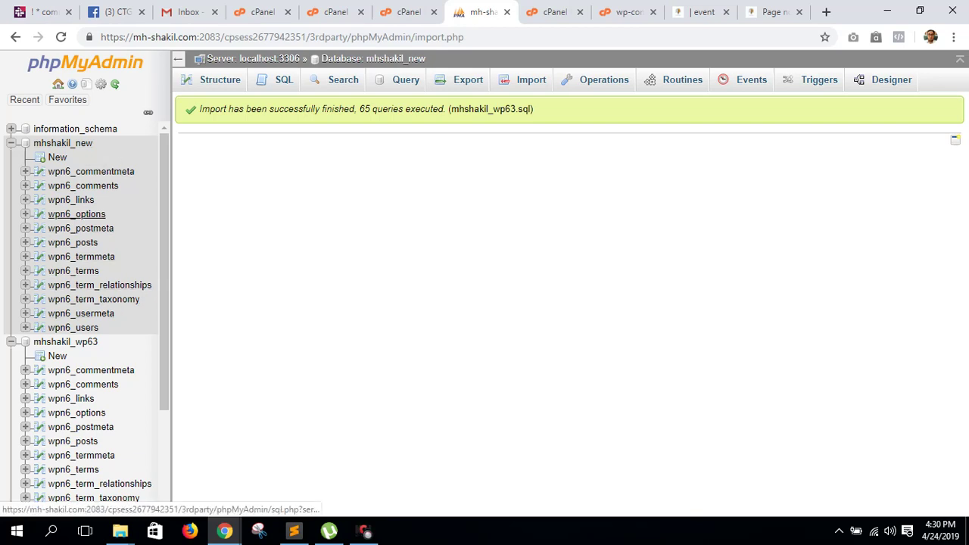
left_click(76, 214)
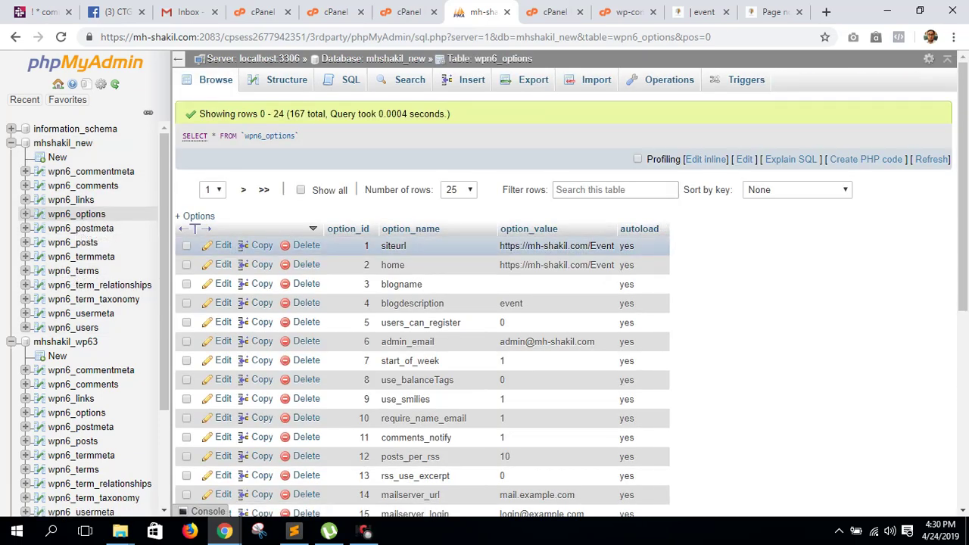
double_click(556, 245)
left_click(565, 250)
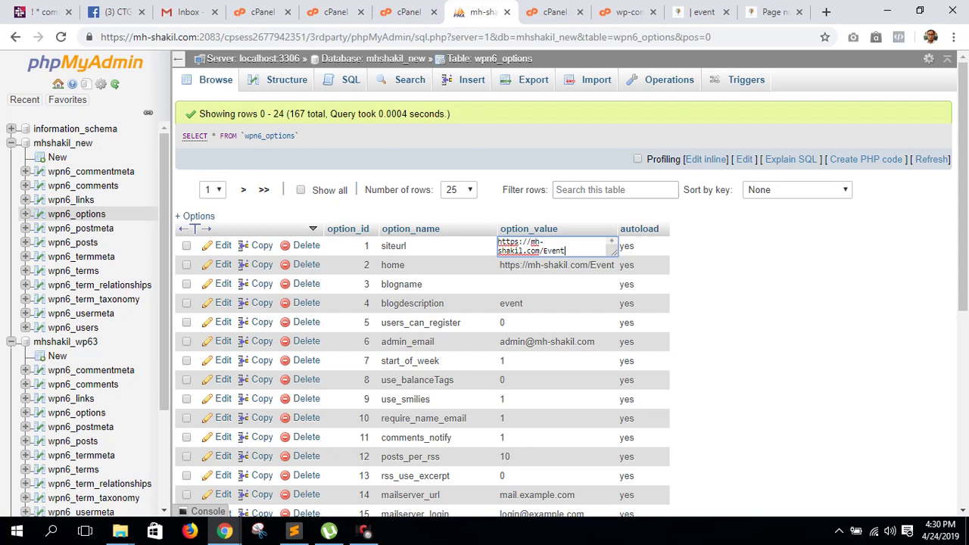
key("BackSpace")
key("BackSpace")
key("BackSpace")
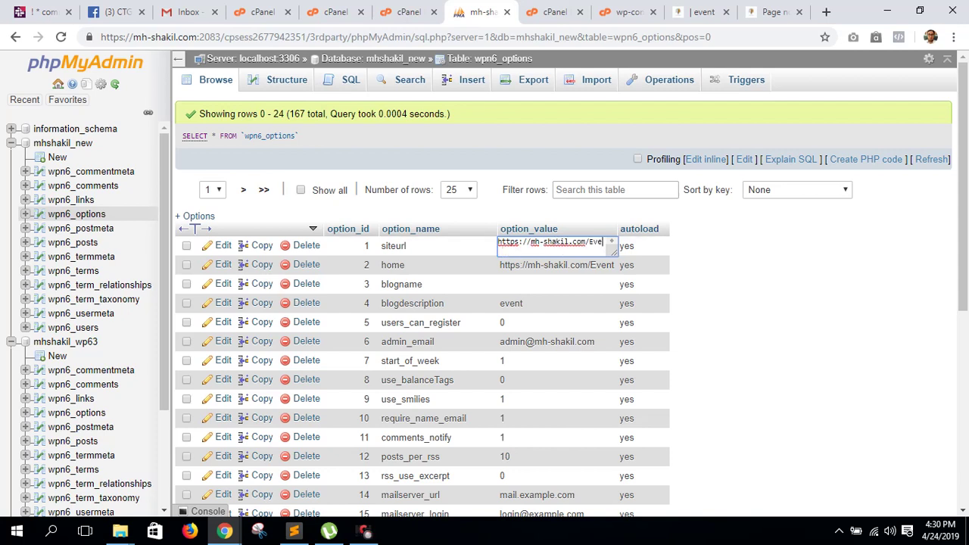
key("BackSpace")
key("BackSpace")
type("new")
left_click_drag(612, 251, 625, 252)
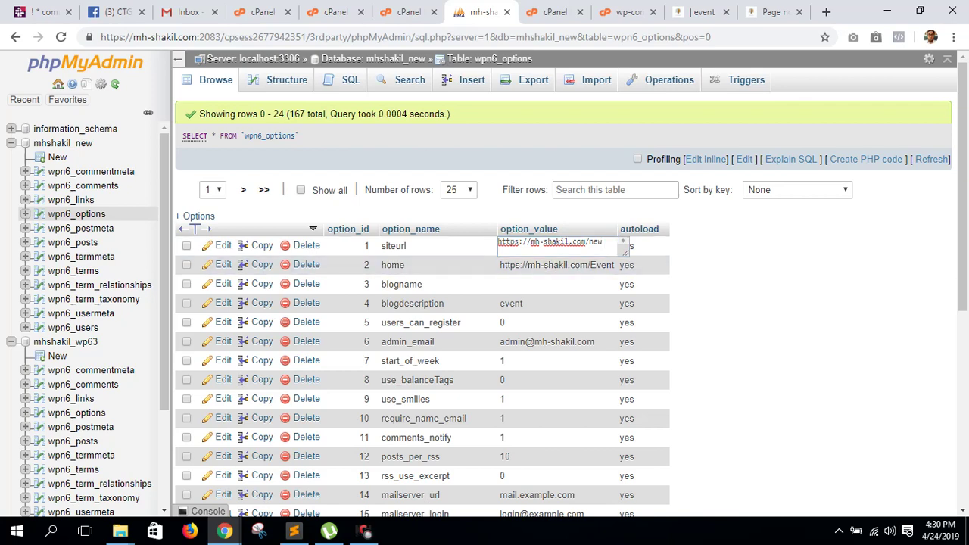
key("Return")
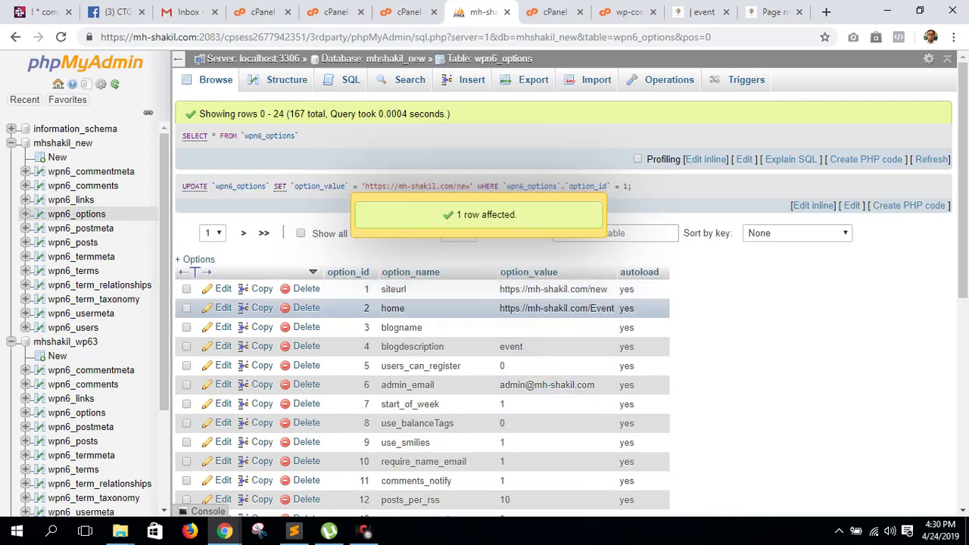
double_click(601, 308)
left_click(565, 313)
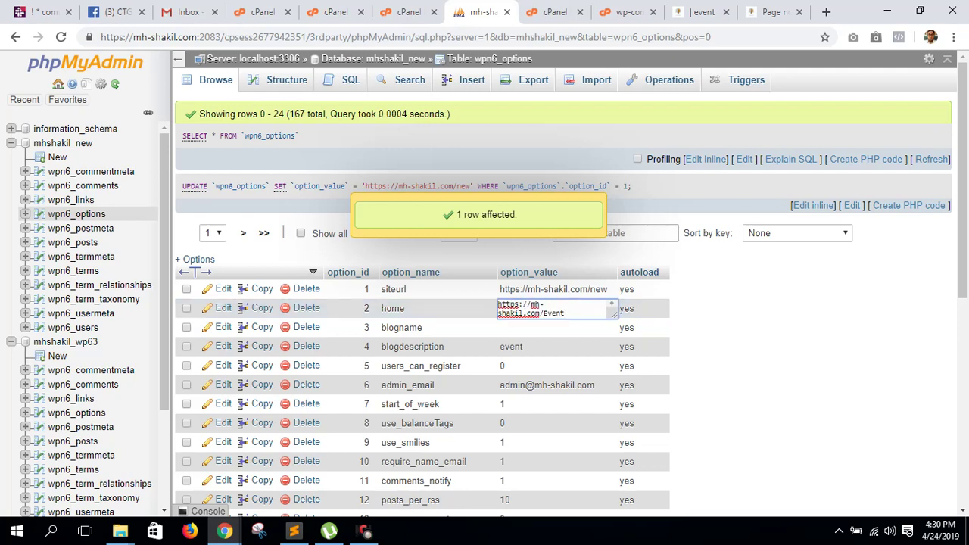
key("BackSpace")
key("BackSpace")
key("BackSpace")
key("BackSpace")
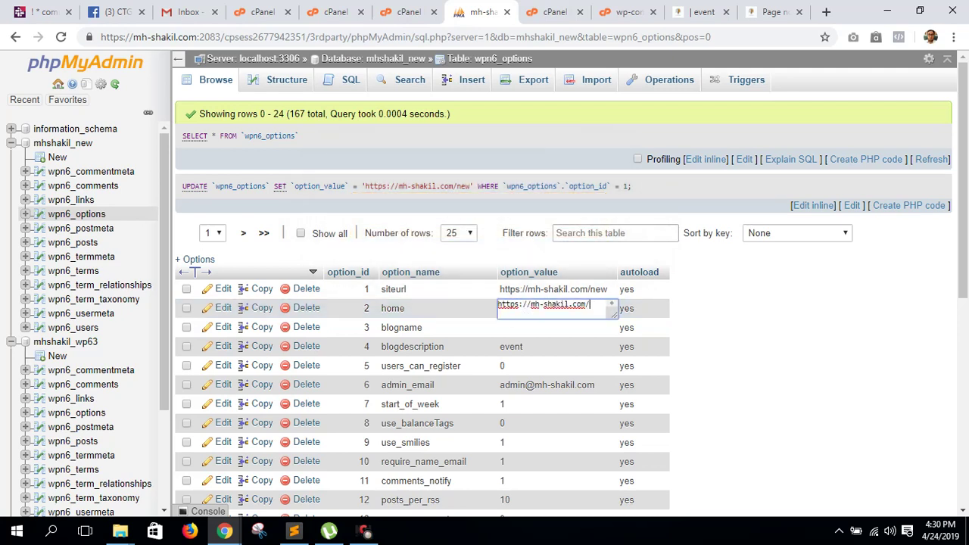
type("new")
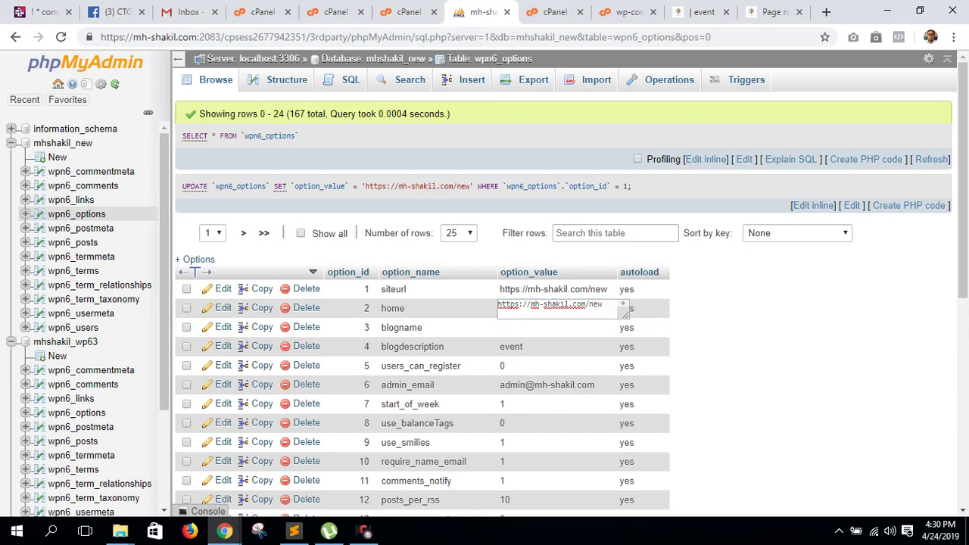
left_click(293, 530)
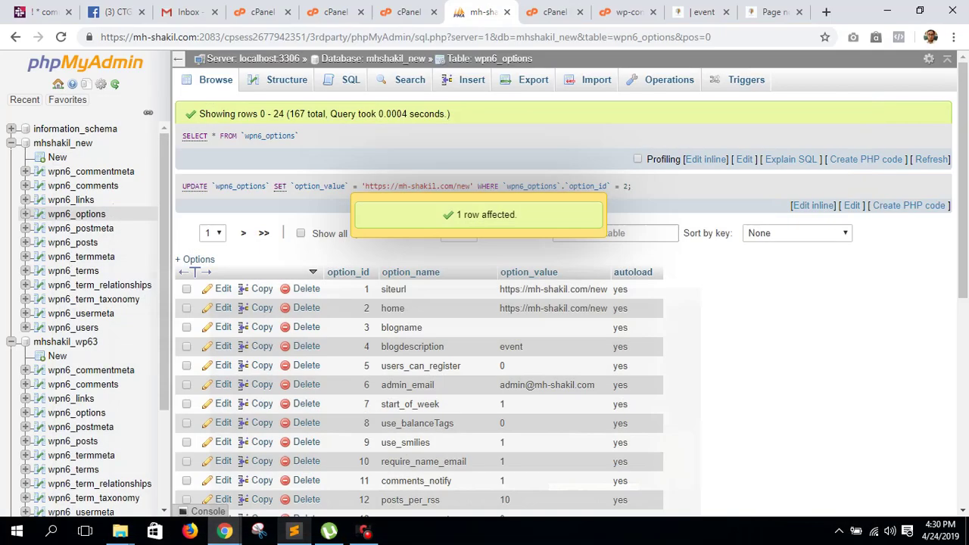
left_click(225, 531)
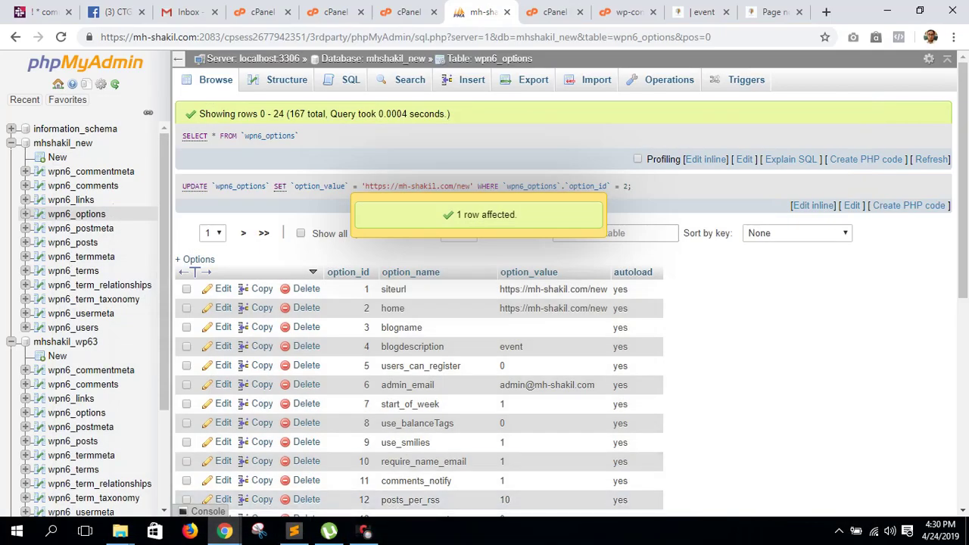
- Reload mh-shakil.com/new to confirm the Next Door Events homepage, then return to wpn6_options
left_click(772, 12)
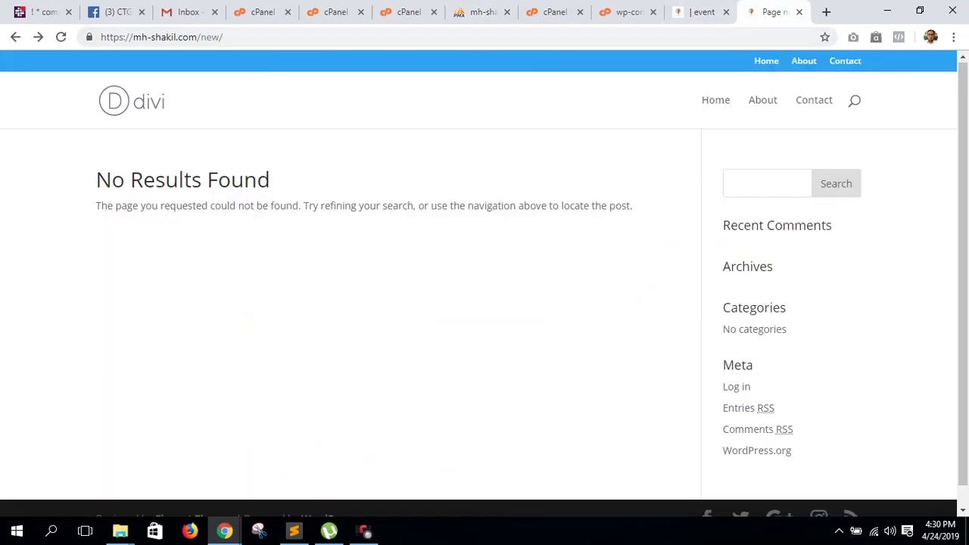
key("F5")
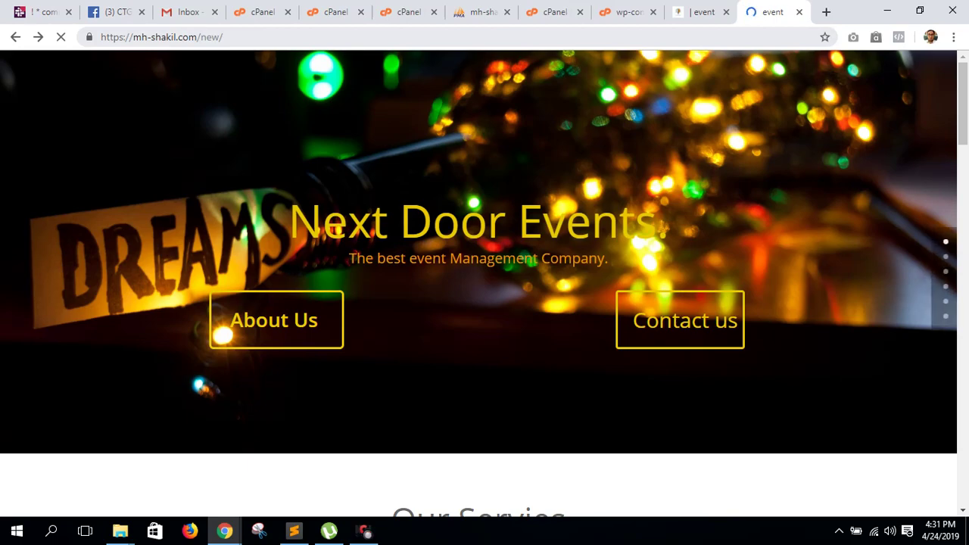
left_click(294, 530)
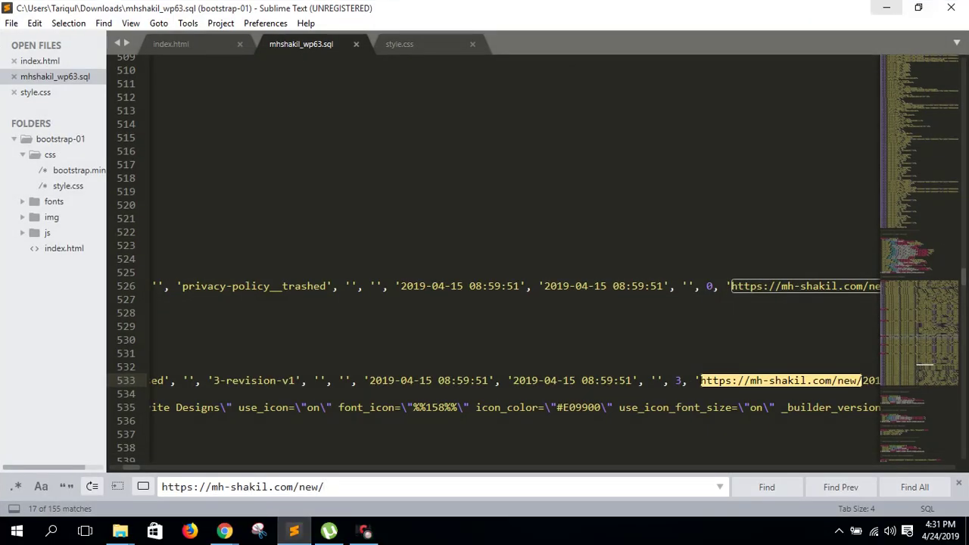
left_click(887, 8)
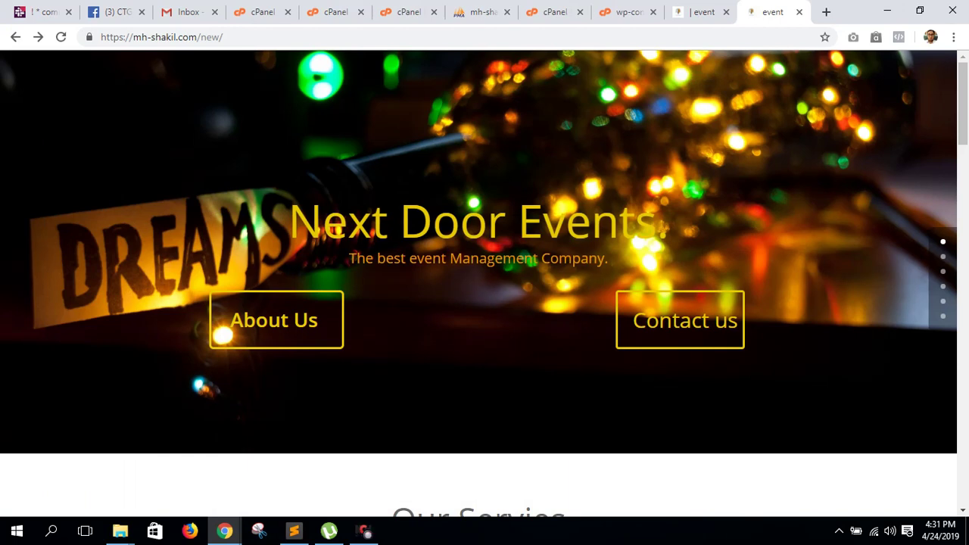
scroll(484, 280, "down", 15)
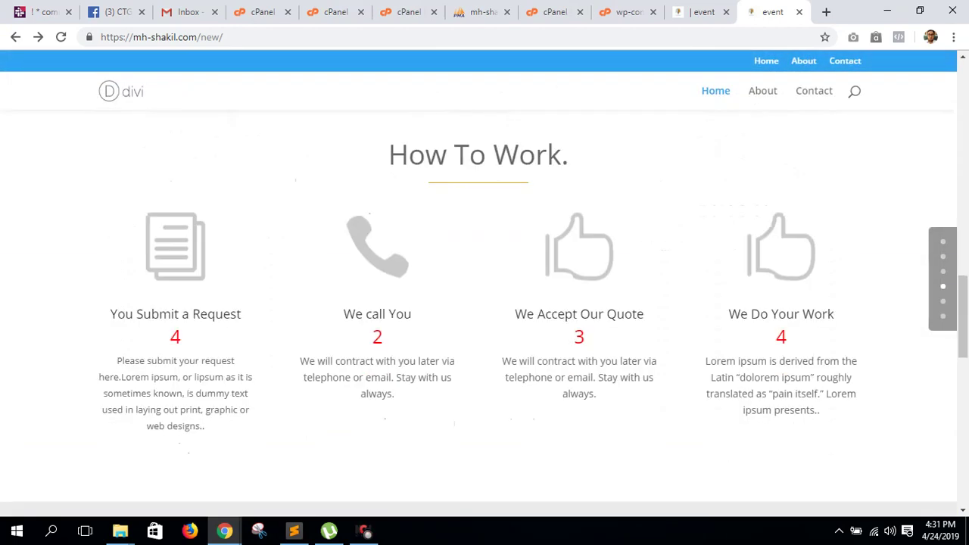
scroll(485, 280, "up", 12)
left_click(481, 11)
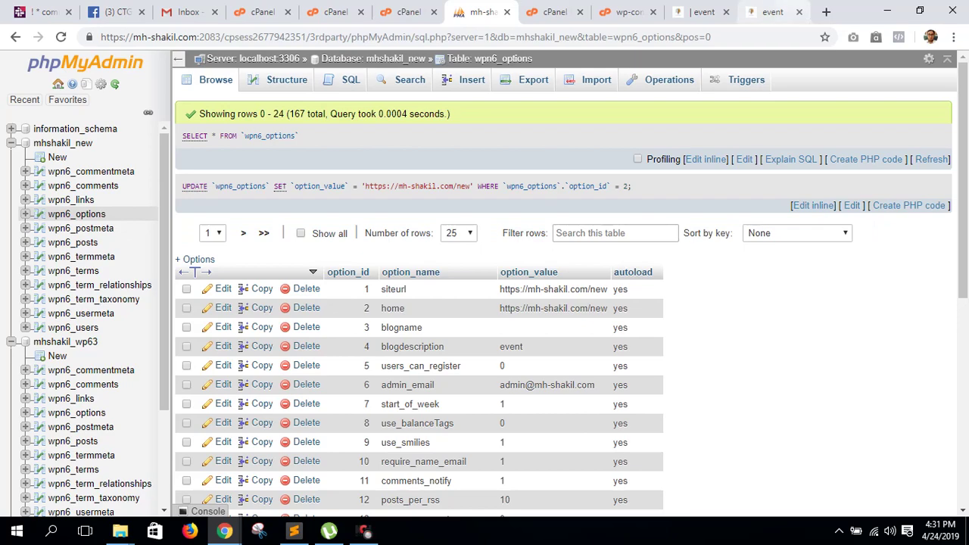
- Scroll through the /new/ and Event site tabs to the How To Work section, then open Debut
left_click(772, 11)
scroll(485, 284, "down", 15)
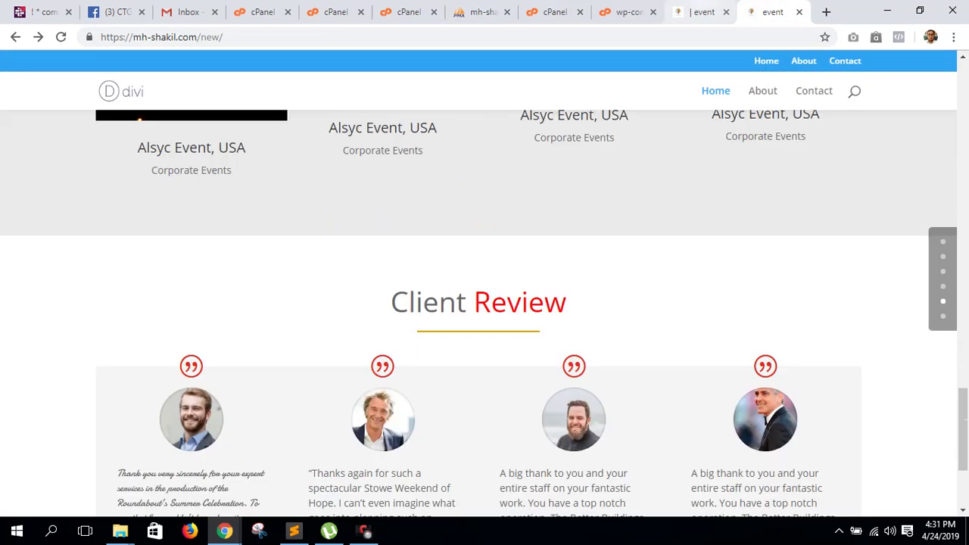
left_click(701, 11)
scroll(485, 284, "down", 5)
scroll(484, 303, "down", 8)
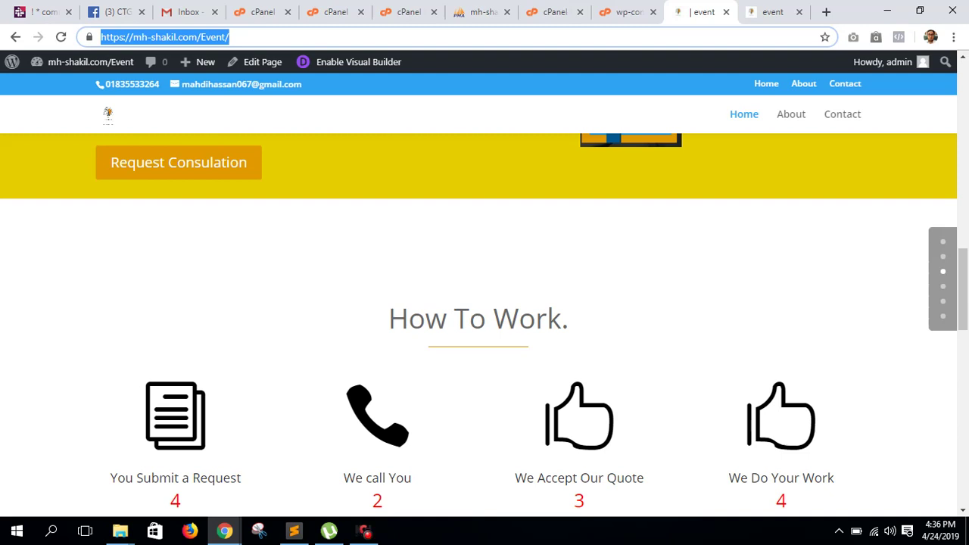
left_click(364, 531)
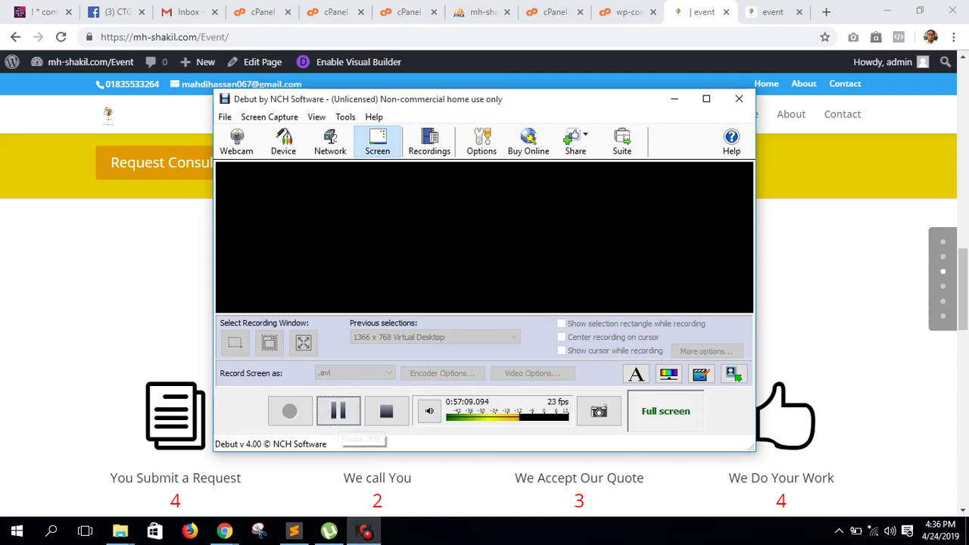
- Check the Debut recording timer a couple of times, then hide it and return to Chrome
left_click(364, 532)
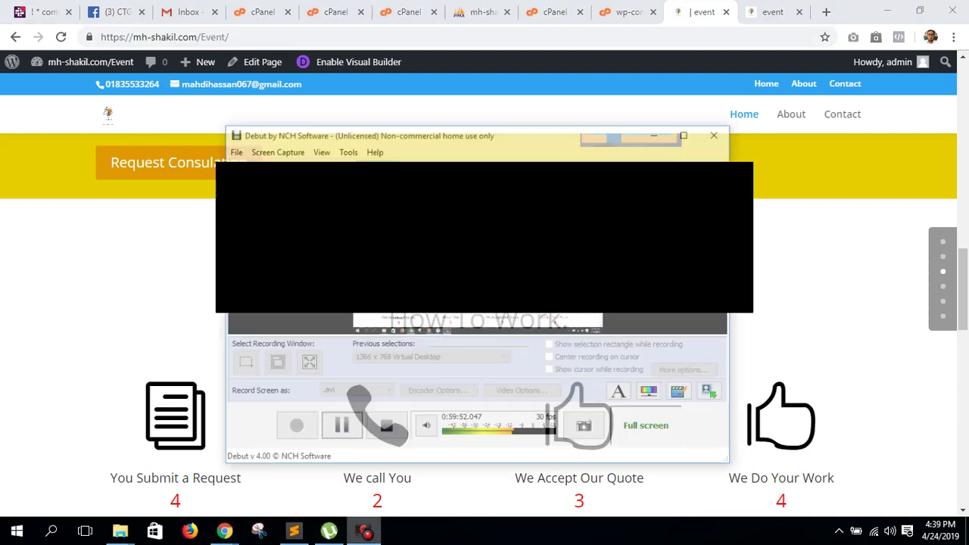
left_click(364, 531)
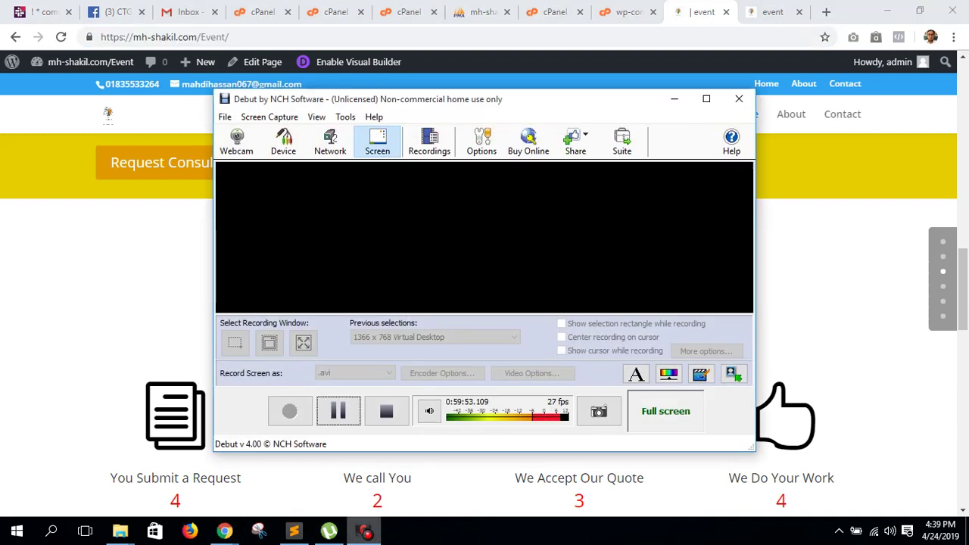
left_click(364, 531)
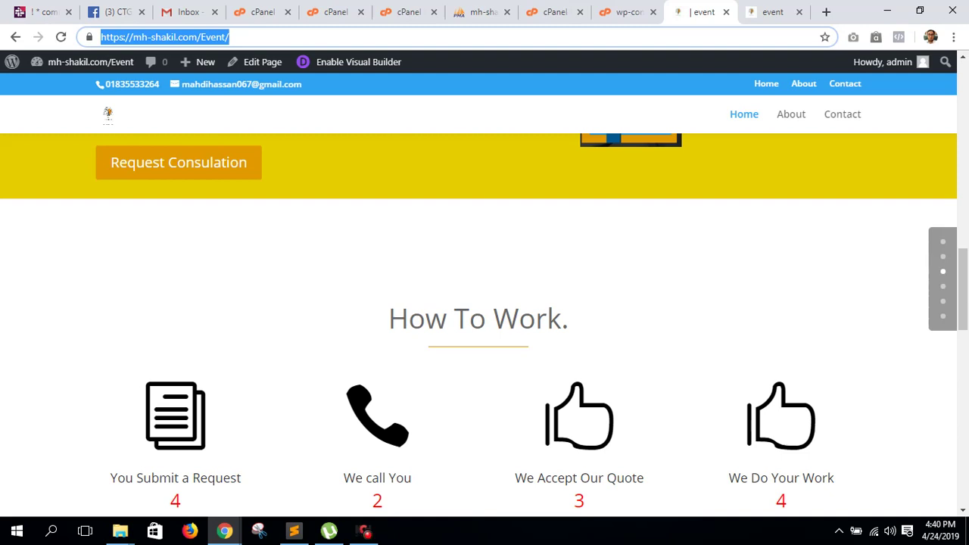
left_click(364, 532)
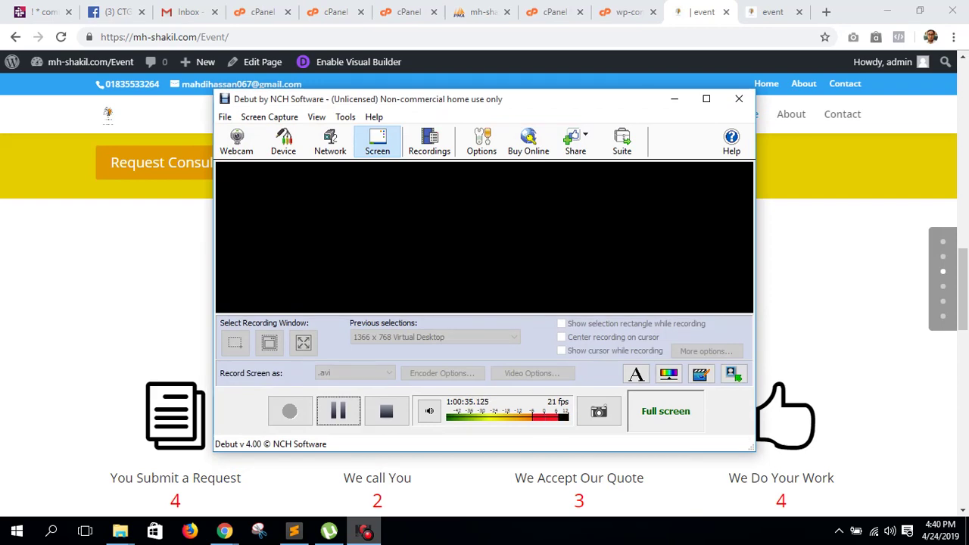
key("alt+Tab")
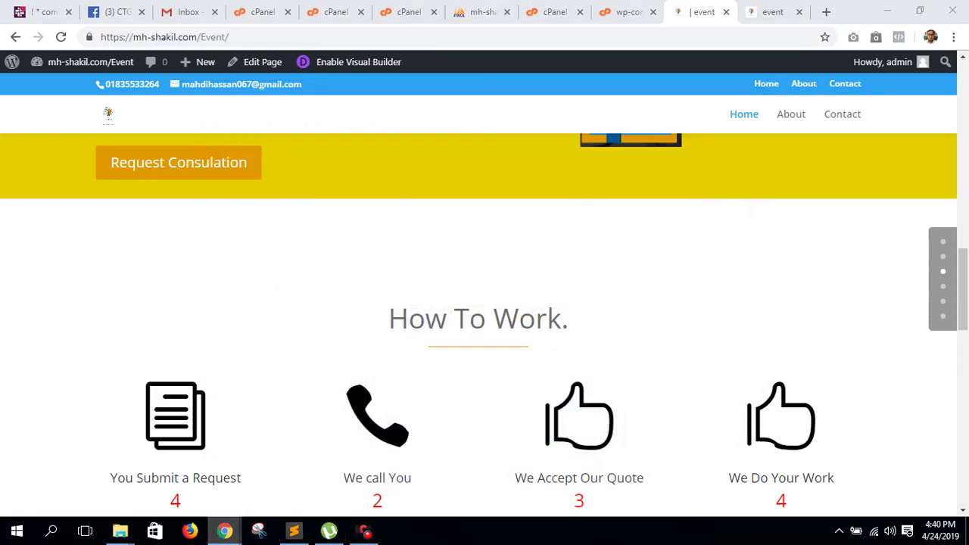
- Search Fiverr in the incognito window for 'migration backup wordpress website'
mouse_move(224, 532)
left_click(299, 463)
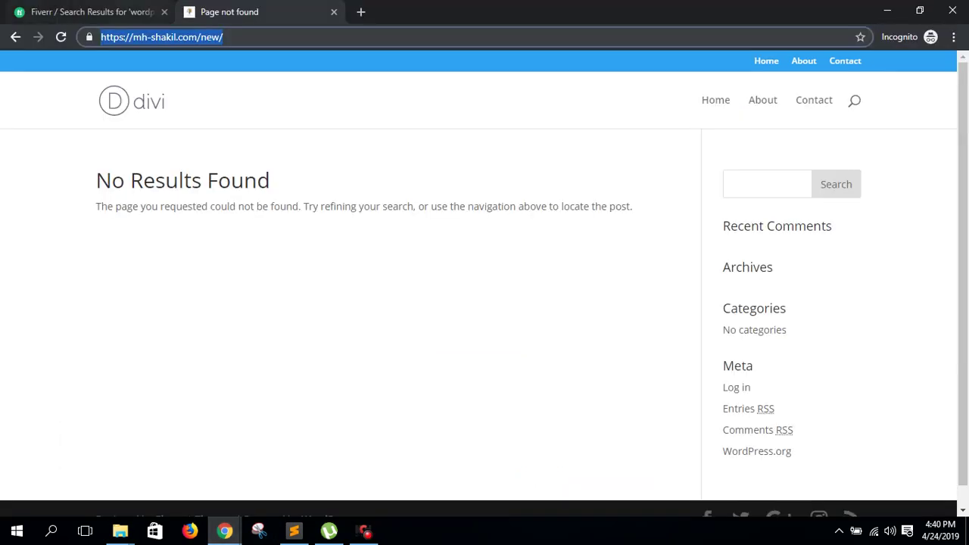
key("ctrl+Tab")
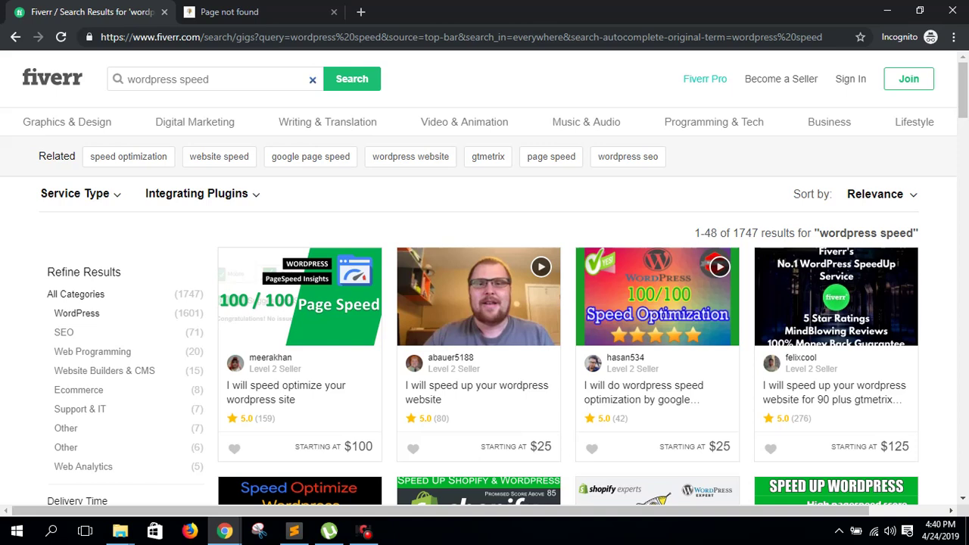
left_click_drag(127, 79, 210, 79)
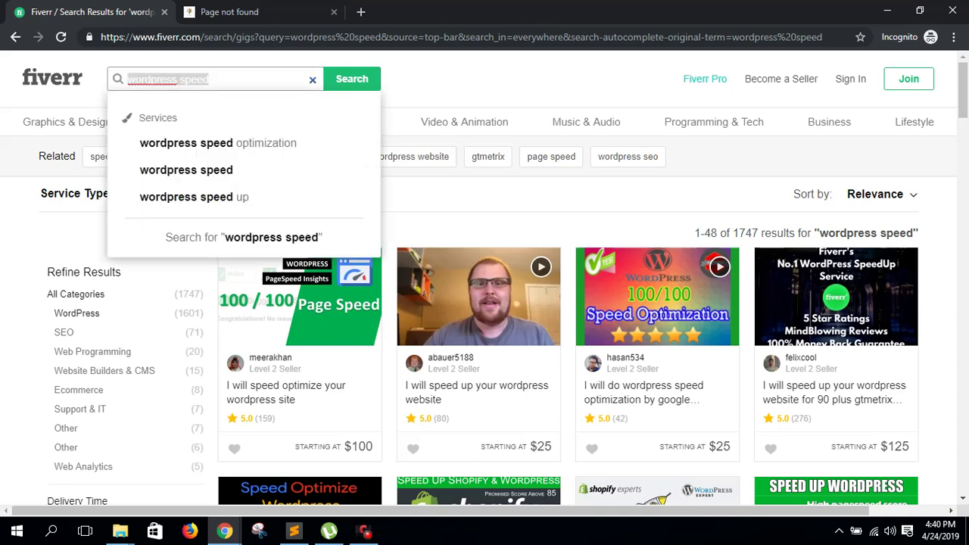
type("migrat")
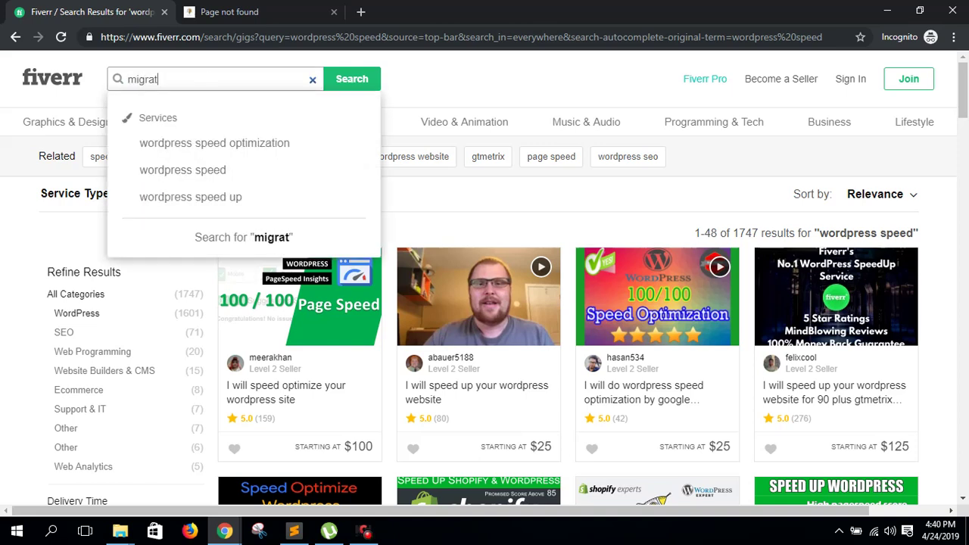
type("ion backu")
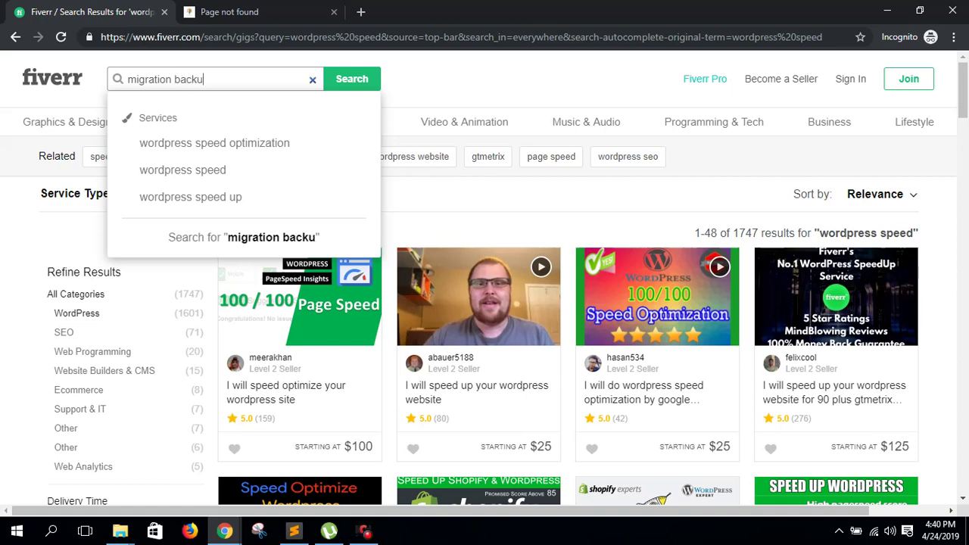
type("p wordpres")
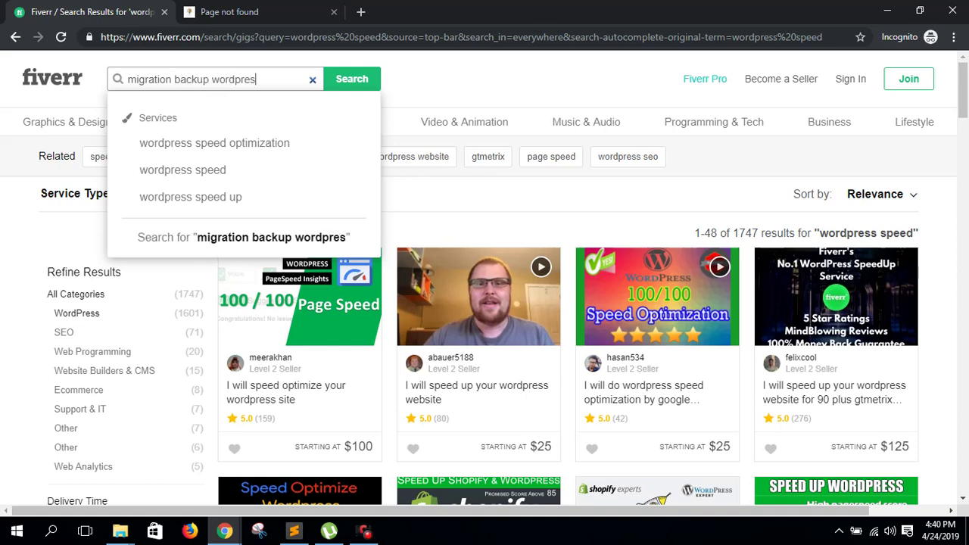
type("s website")
key("Return")
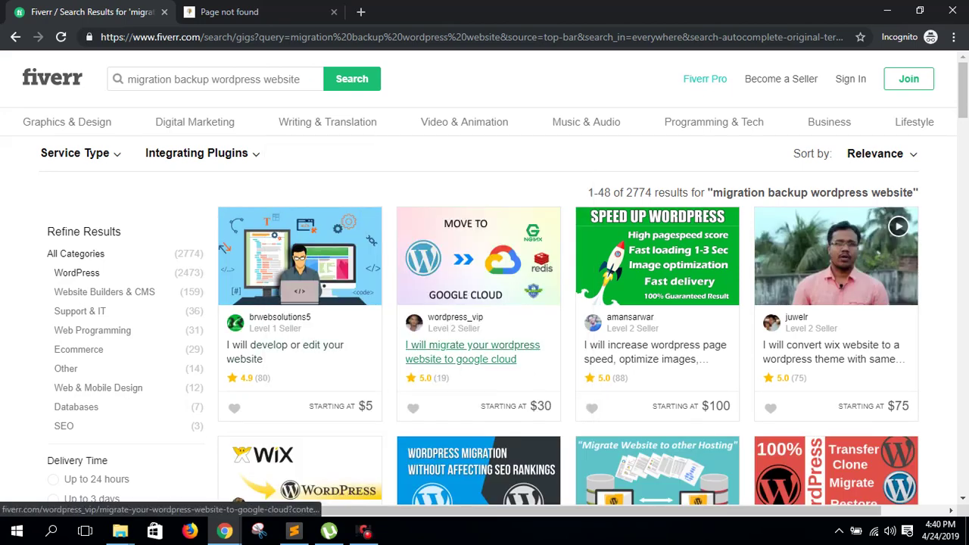
- Open the Google Cloud, 1-hour and 3-hour migration gigs in separate tabs
middle_click(472, 352)
scroll(655, 356, "down", 3)
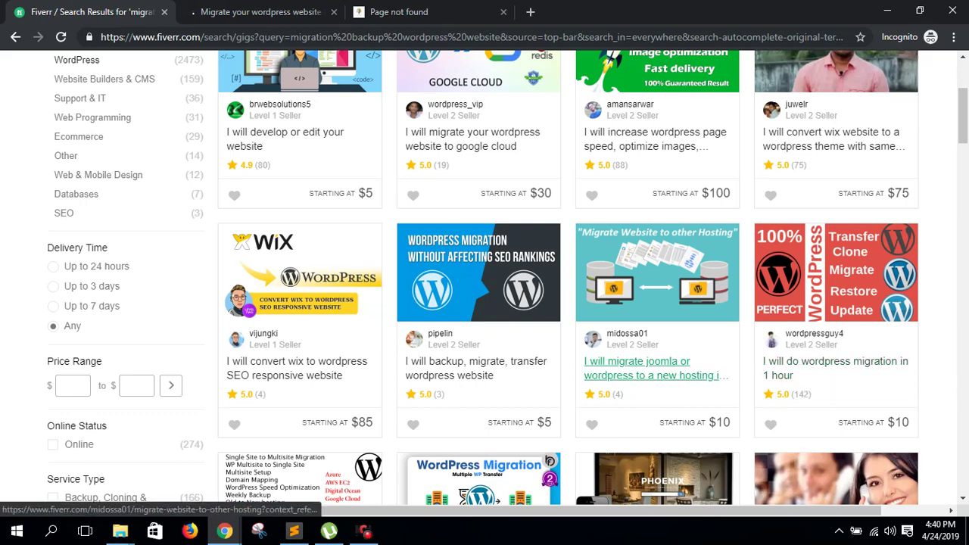
middle_click(833, 364)
scroll(656, 370, "down", 5)
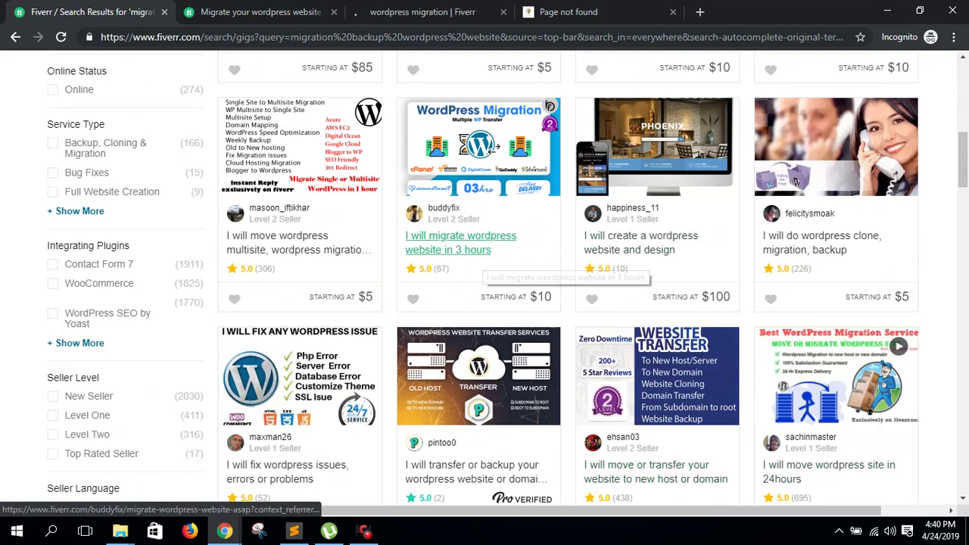
middle_click(461, 242)
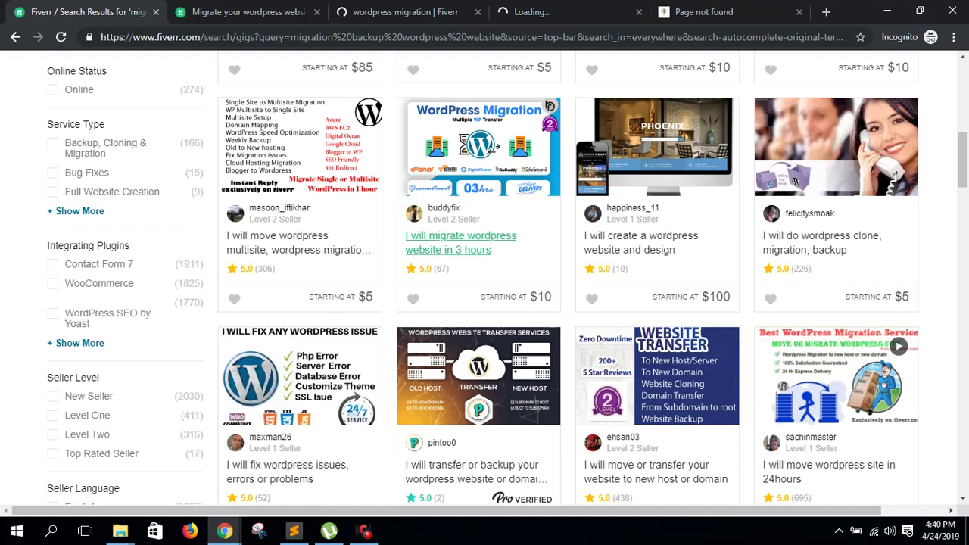
middle_click(460, 242)
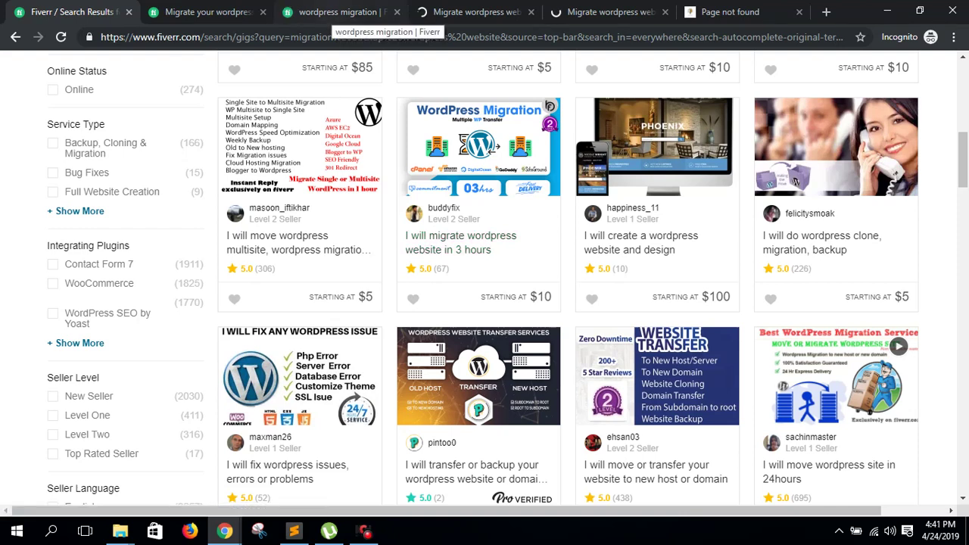
- Compare the 1-hour and 3-hour WordPress migration gigs side by side
left_click(344, 12)
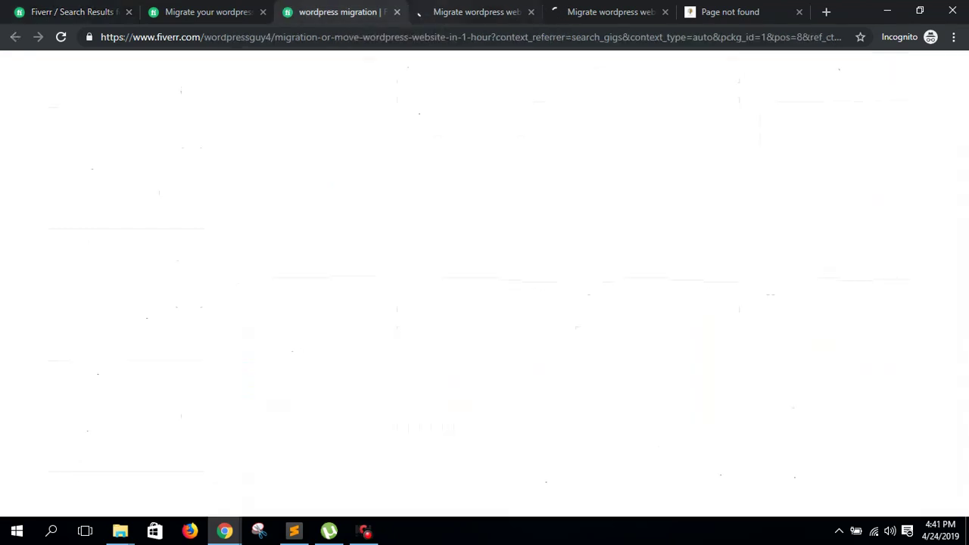
left_click(477, 12)
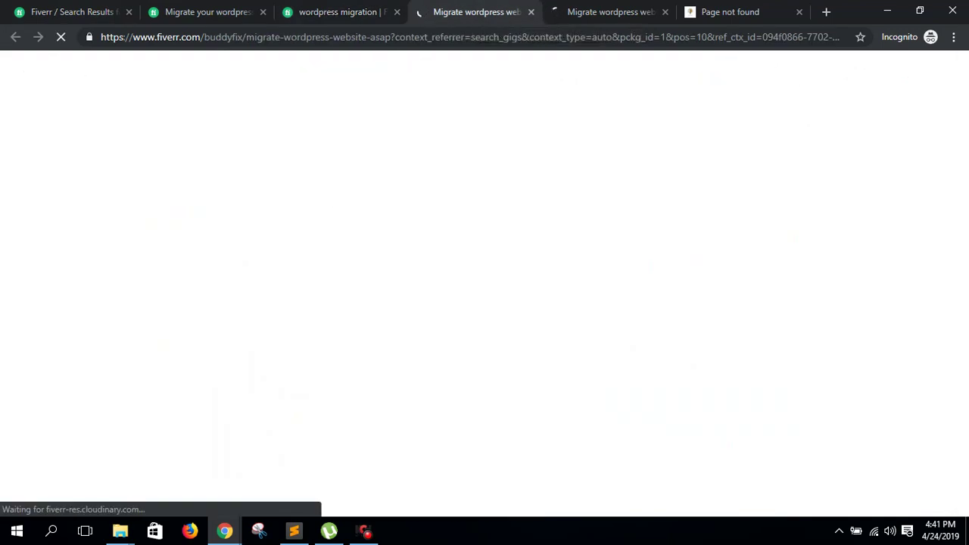
left_click(344, 12)
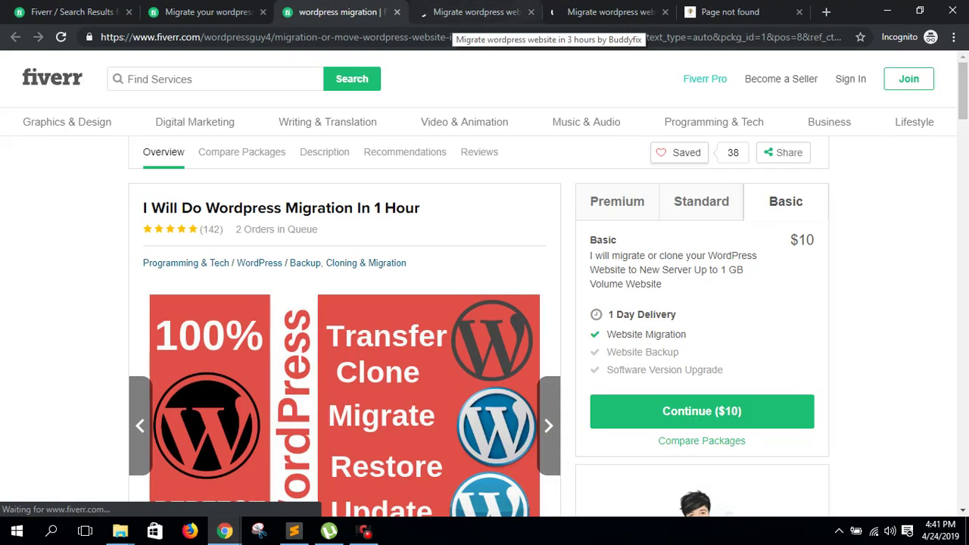
left_click(576, 12)
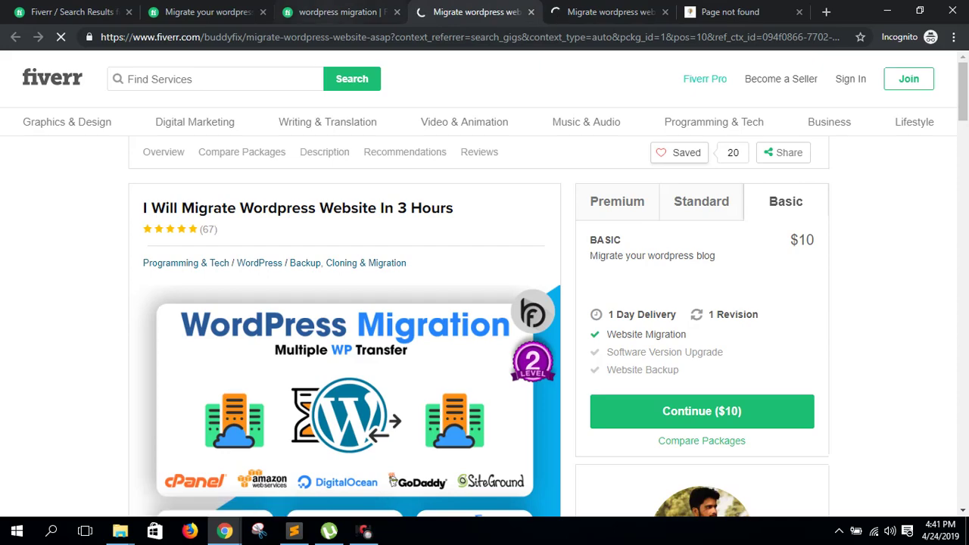
left_click(344, 12)
scroll(465, 227, "down", 4)
scroll(485, 303, "up", 4)
scroll(484, 303, "down", 6)
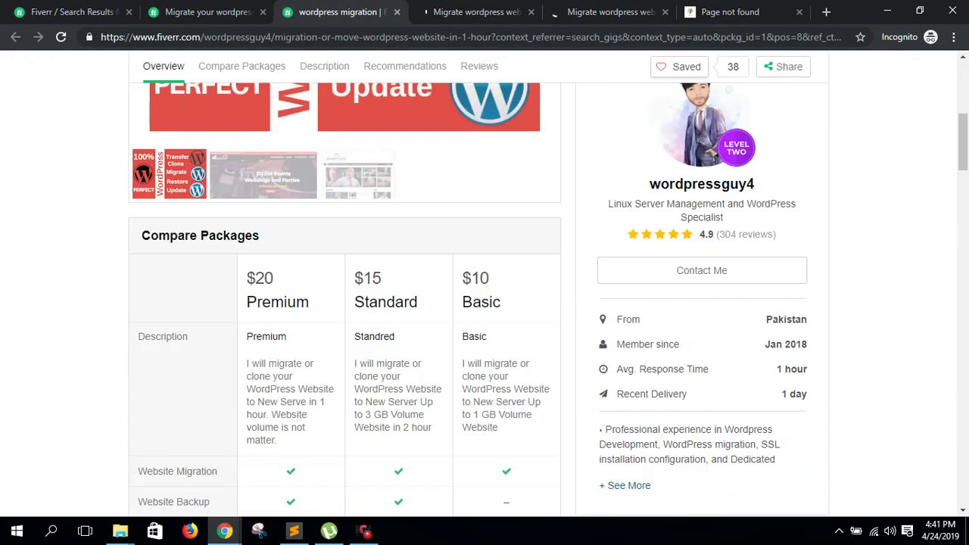
scroll(484, 303, "up", 6)
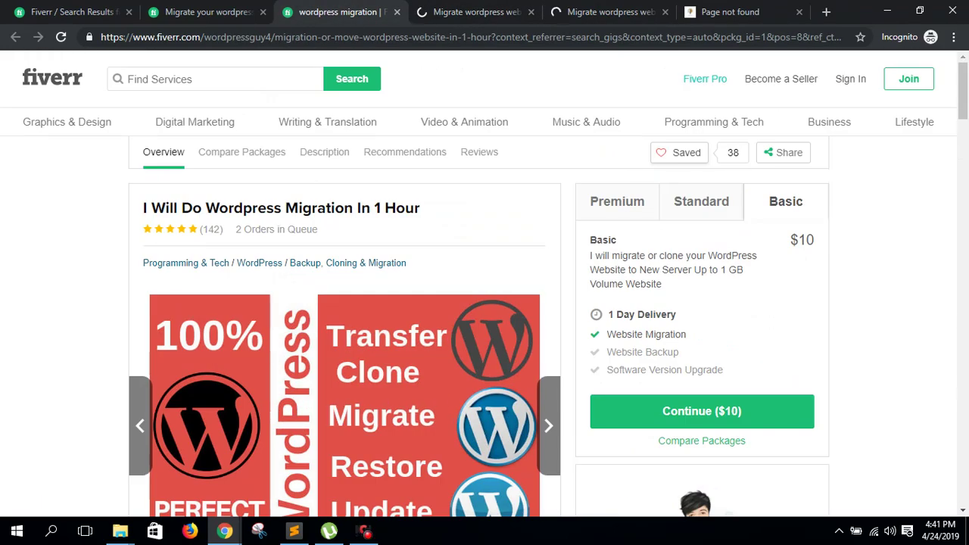
- Review the last 3-hour migration gig's title and its Standard package price and details
key("ctrl+Tab")
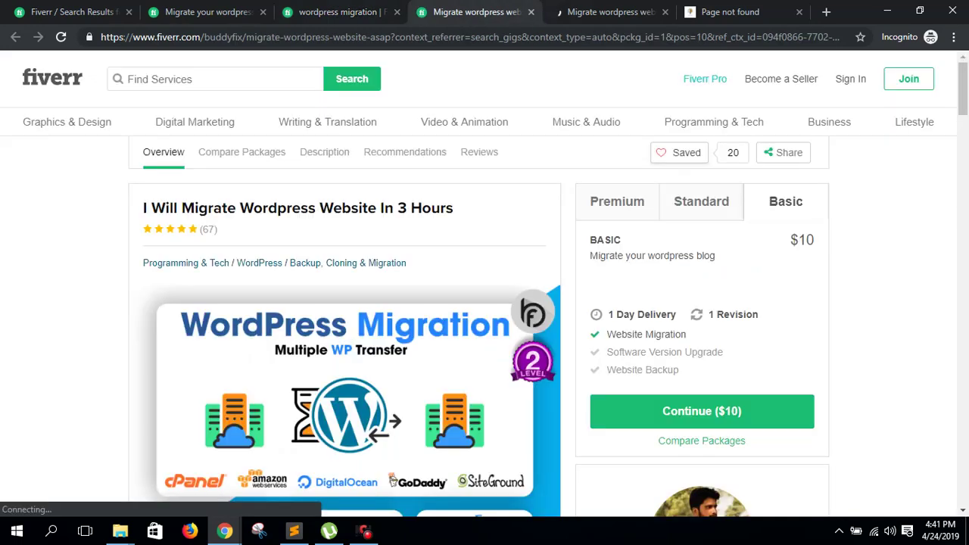
key("ctrl+Tab")
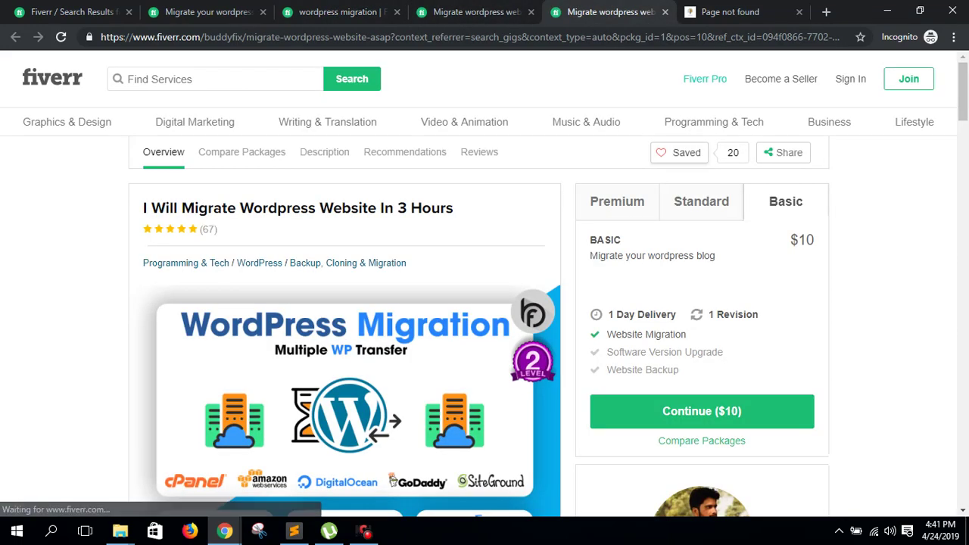
mouse_move(464, 122)
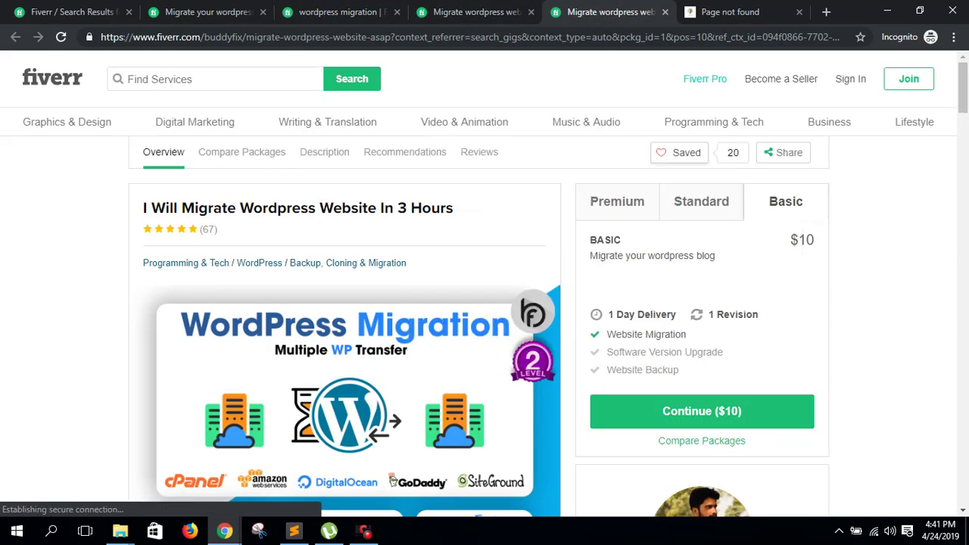
scroll(485, 303, "down", 7)
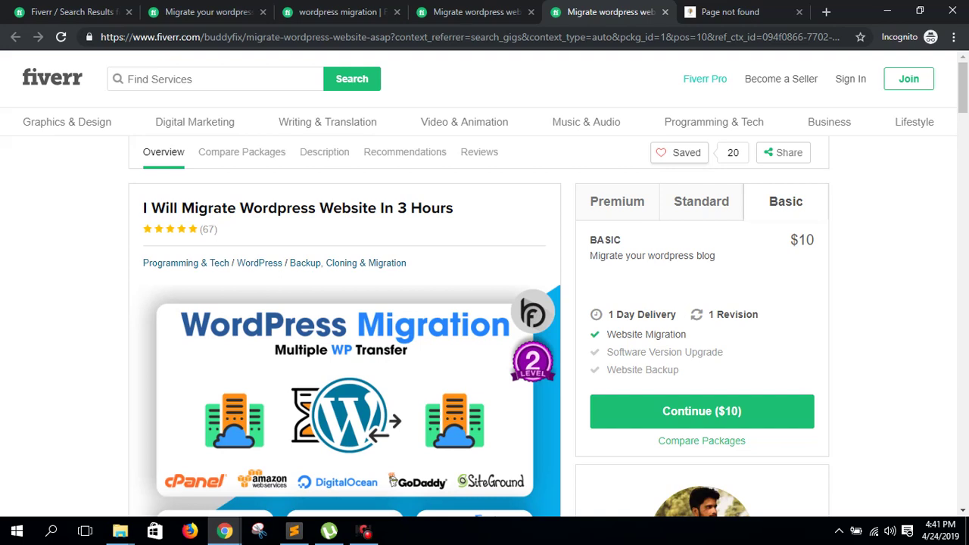
left_click_drag(151, 207, 448, 207)
left_click(701, 202)
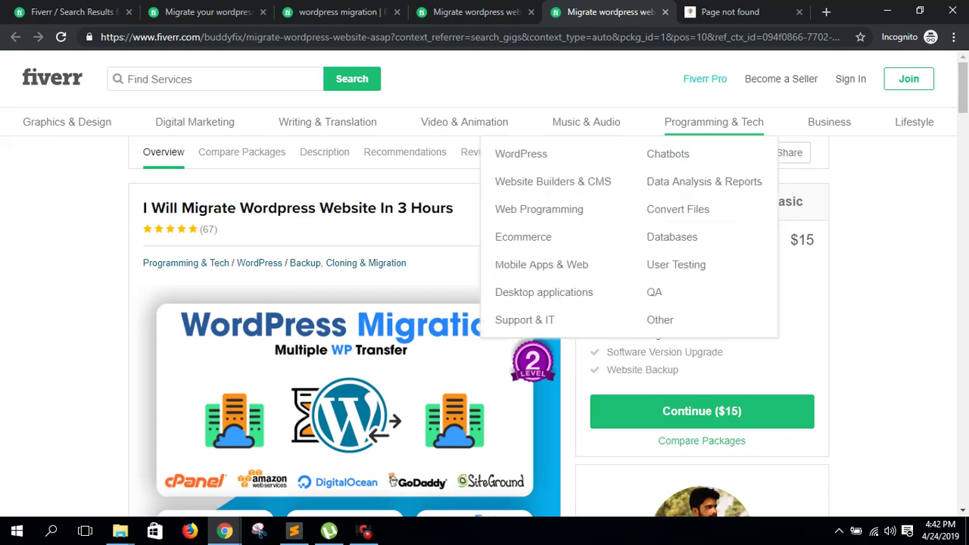
- Close all four gig tabs and the Fiverr search results
left_click(665, 12)
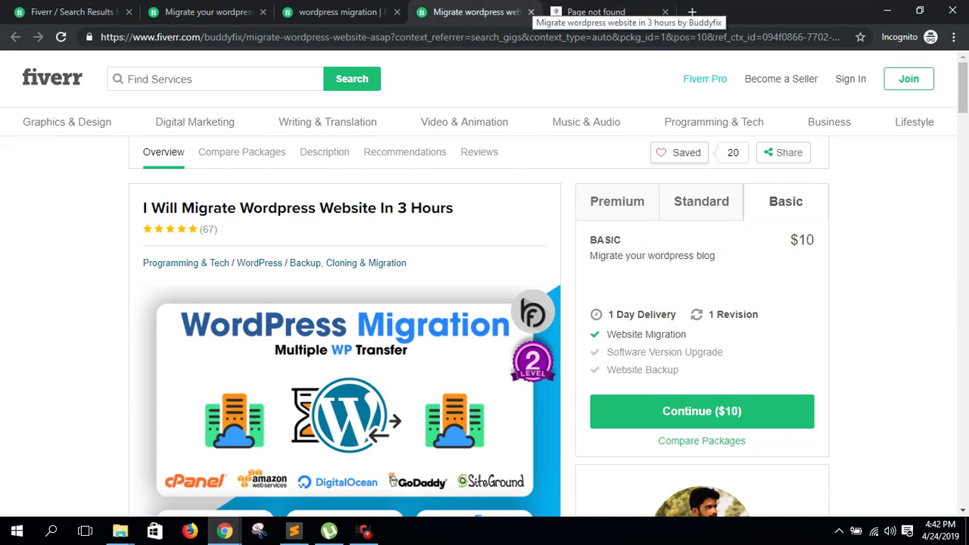
left_click(530, 11)
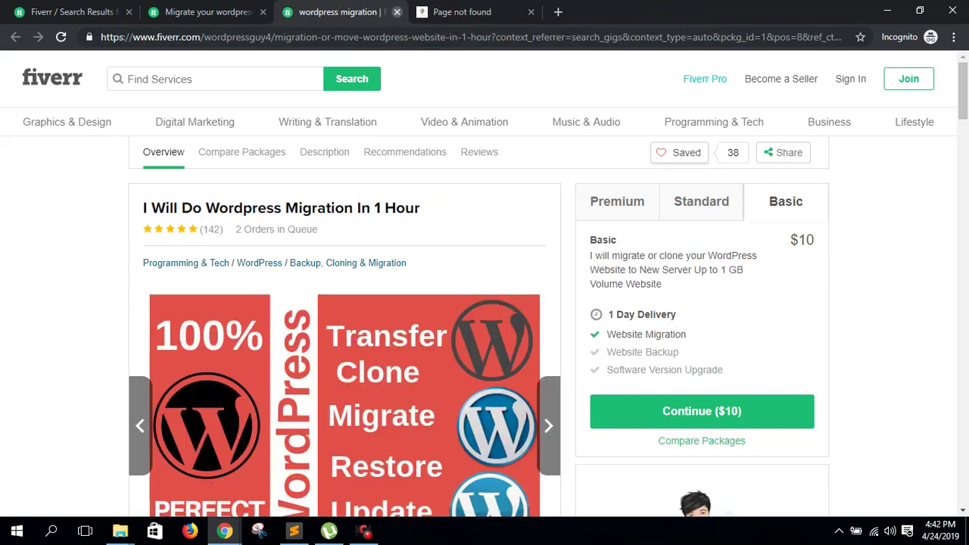
left_click(396, 11)
left_click(263, 11)
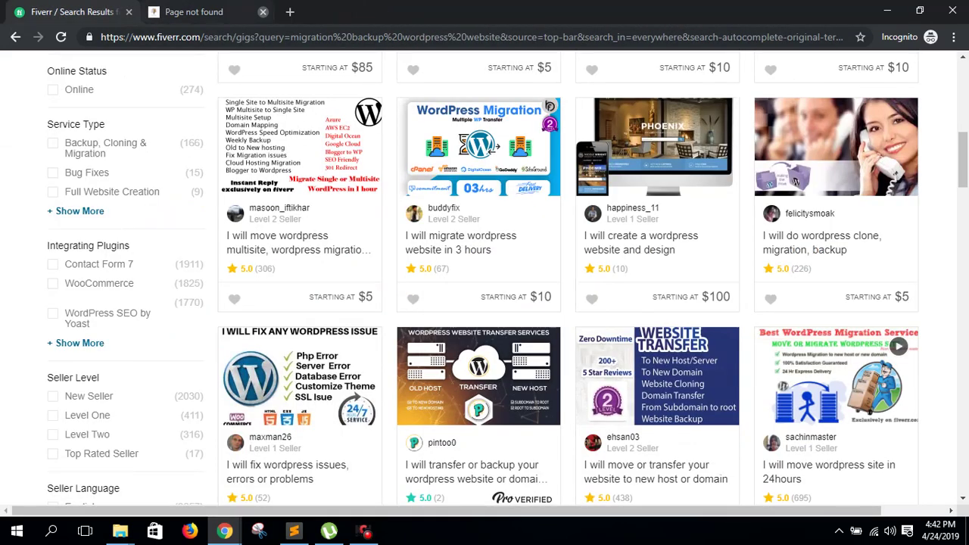
left_click(128, 12)
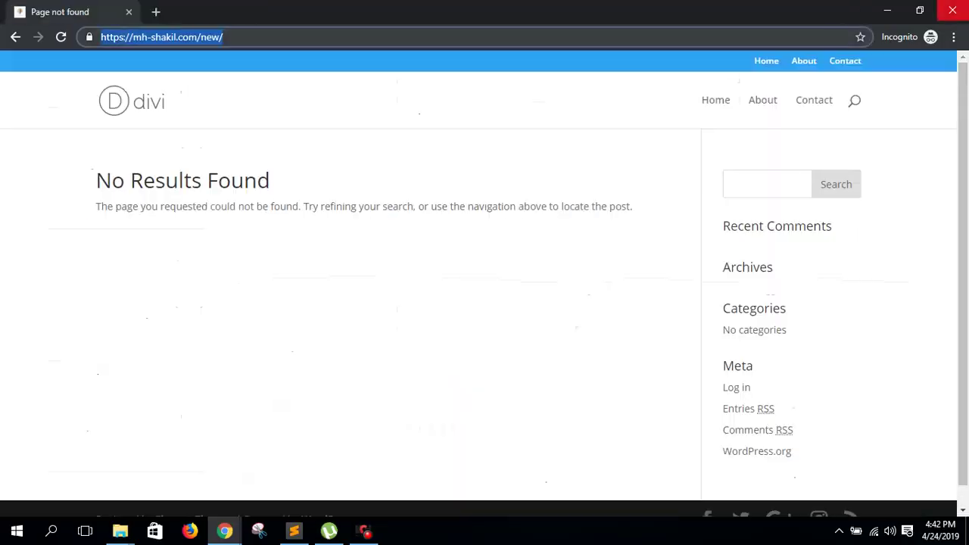
- Close the incognito window, then the software registration and Wordfence search tabs in Chrome
left_click(952, 11)
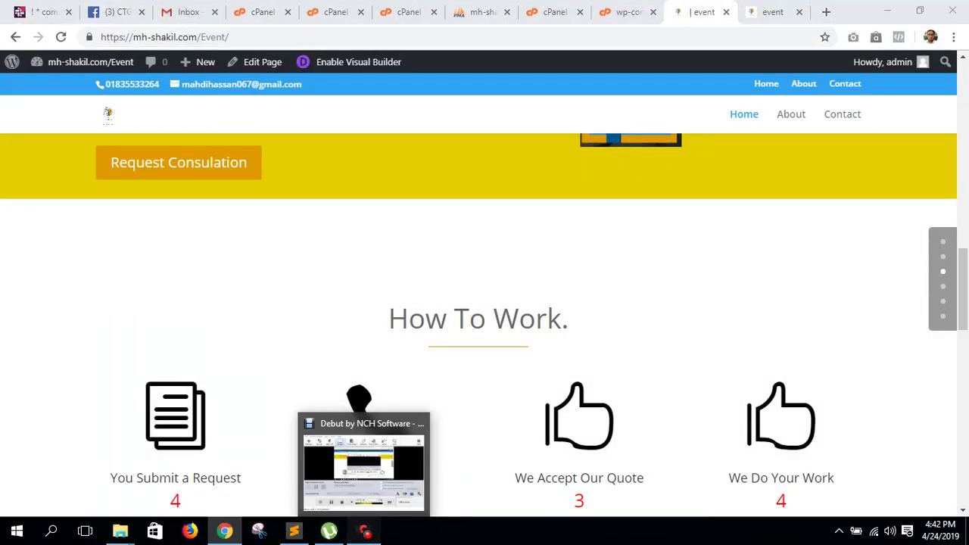
left_click(364, 531)
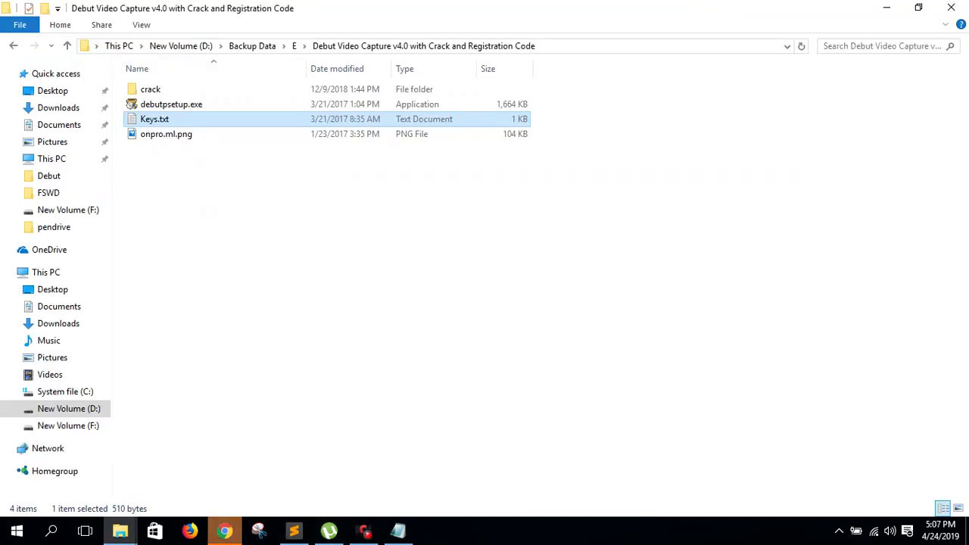
left_click(225, 531)
key("ctrl+w")
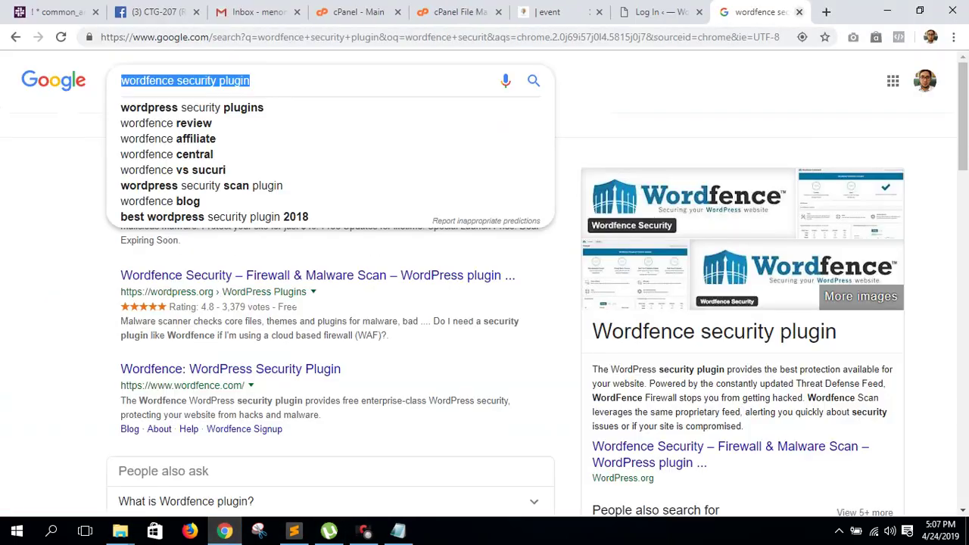
key("ctrl+w")
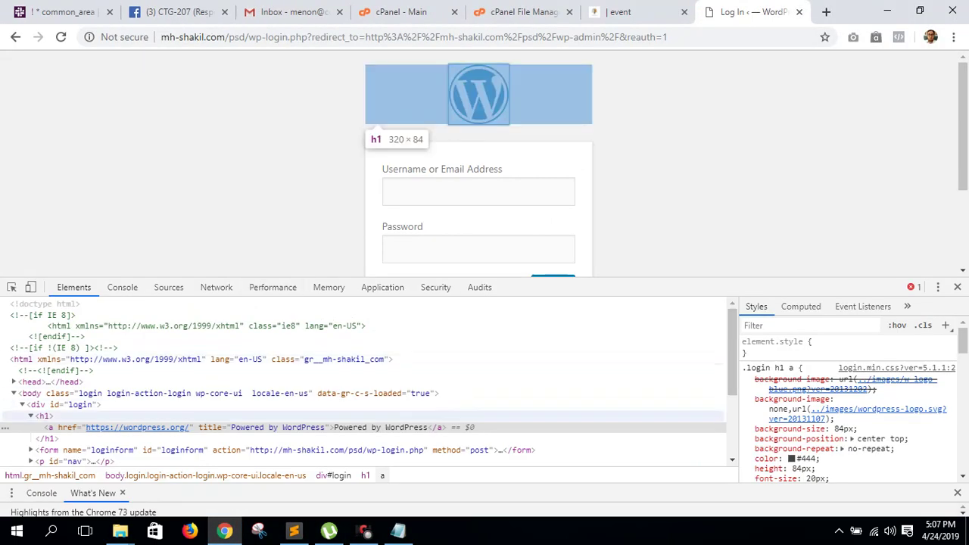
- Inspect the login page logo, open wordpress-logo.svg in a new tab, and close DevTools
key("ctrl+shift+c")
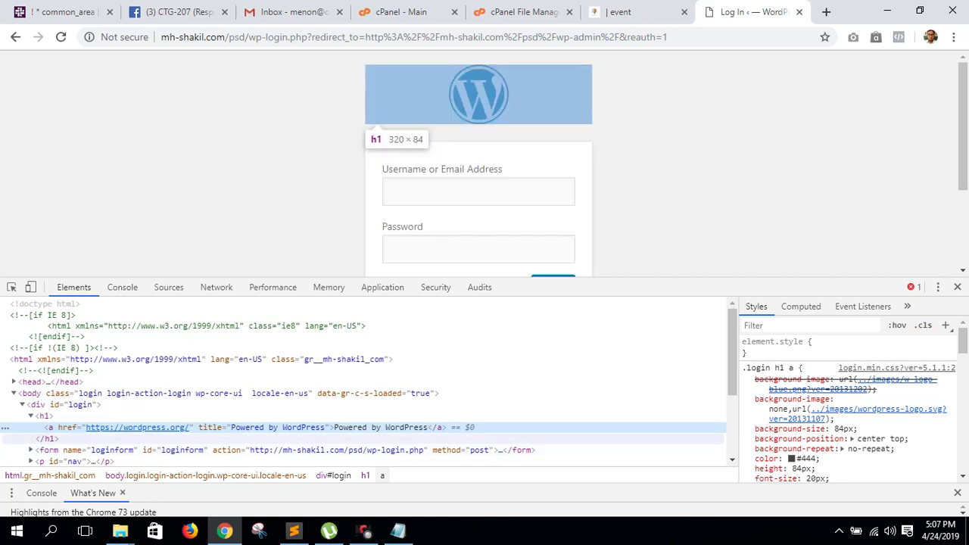
right_click(783, 418)
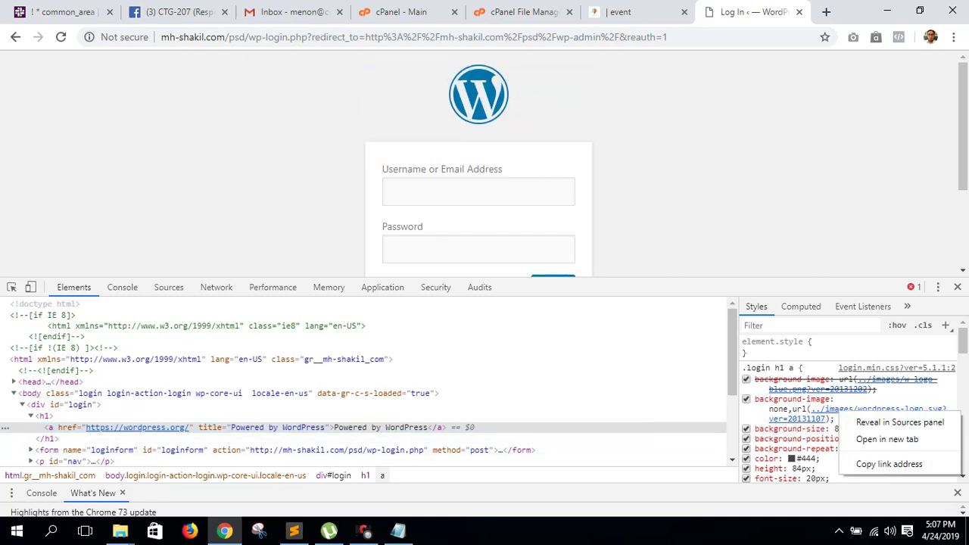
left_click(821, 439)
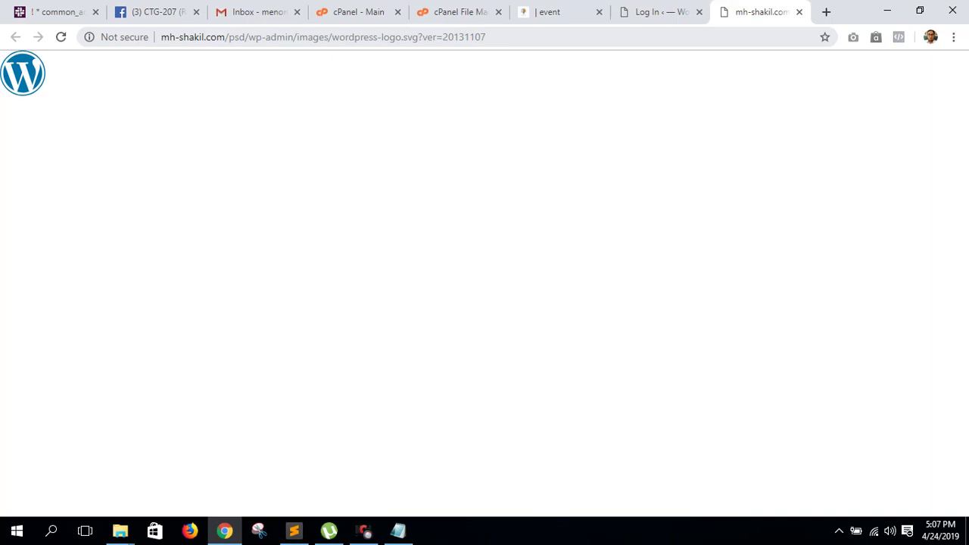
left_click(308, 36)
left_click(308, 36)
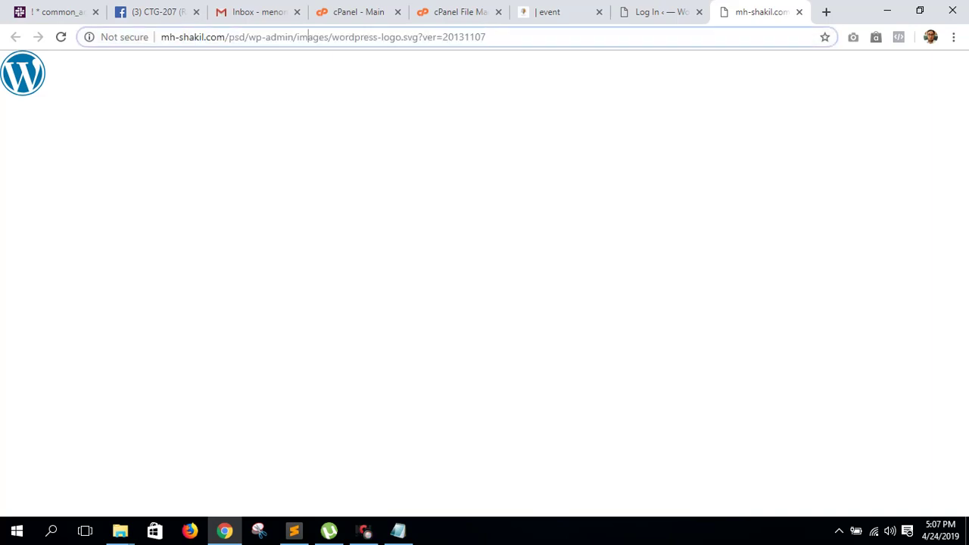
left_click_drag(345, 36, 485, 36)
left_click(655, 12)
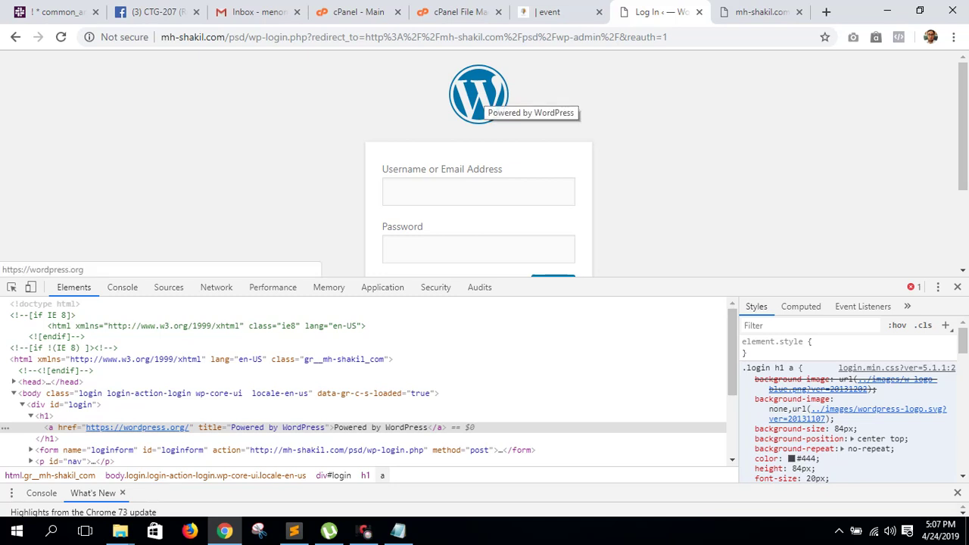
left_click(957, 287)
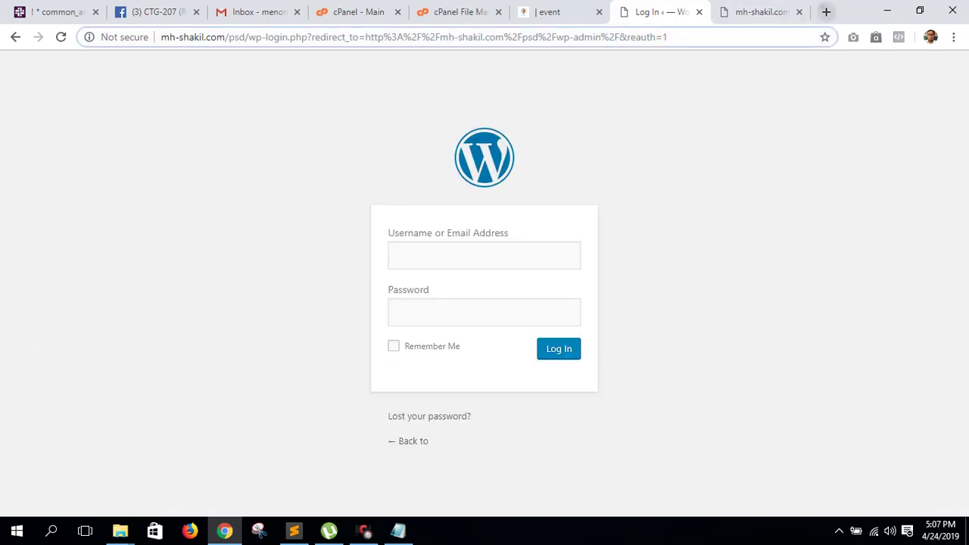
- Search Google for 'wp admin dashboard plugin' in a new tab
left_click(826, 11)
type("wp ad")
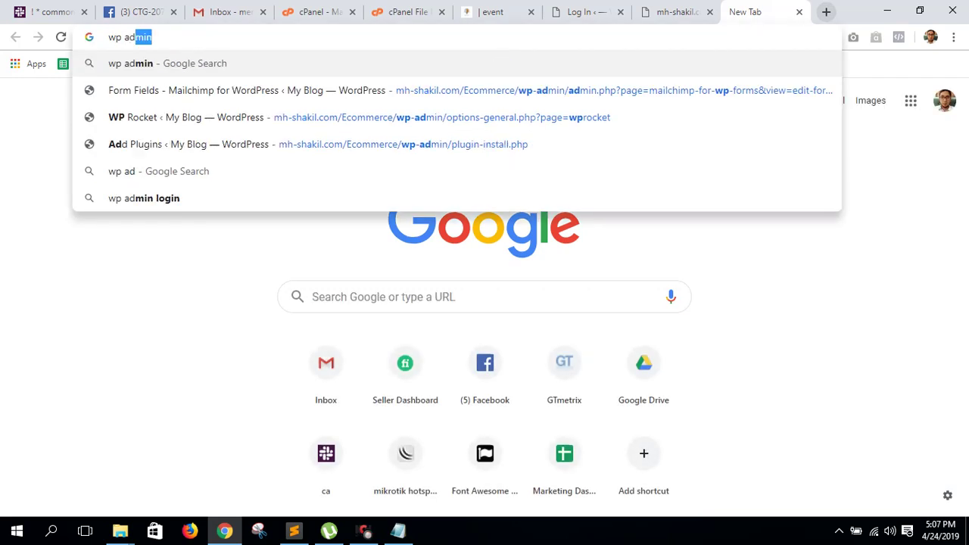
type("min dashbao")
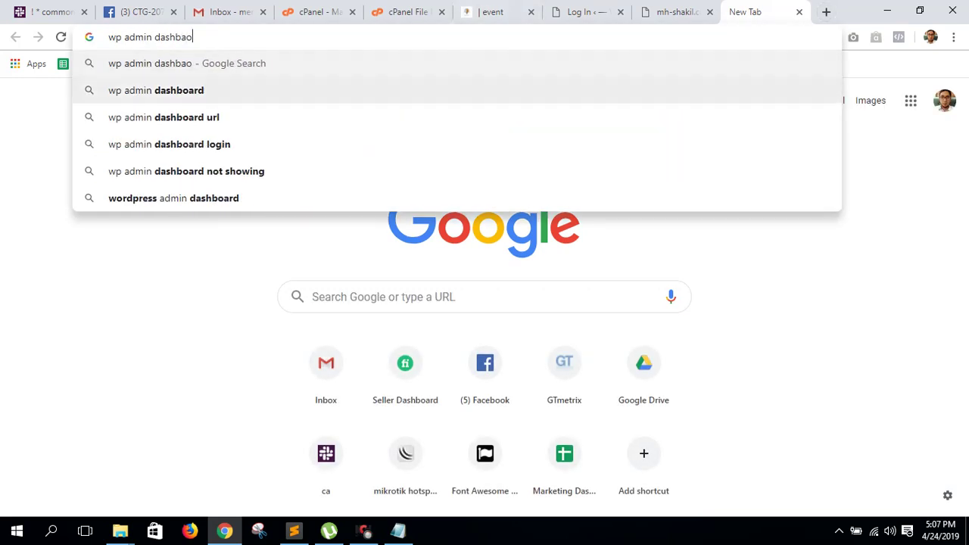
key("Down")
key("Return")
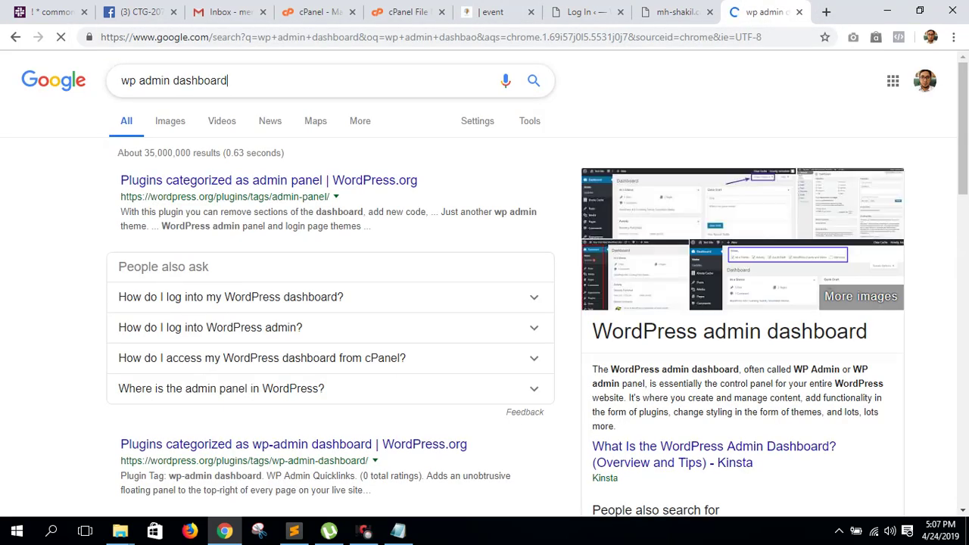
type("plugin")
key("Return")
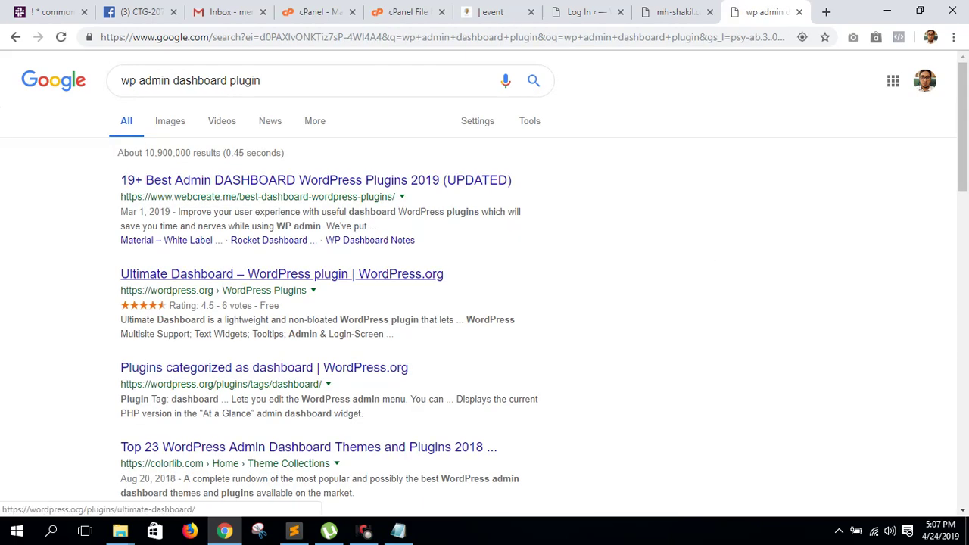
- Look over the Ultimate Dashboard plugin page on wordpress.org, then close it and the search tab
left_click(281, 274, "ctrl")
left_click(769, 12)
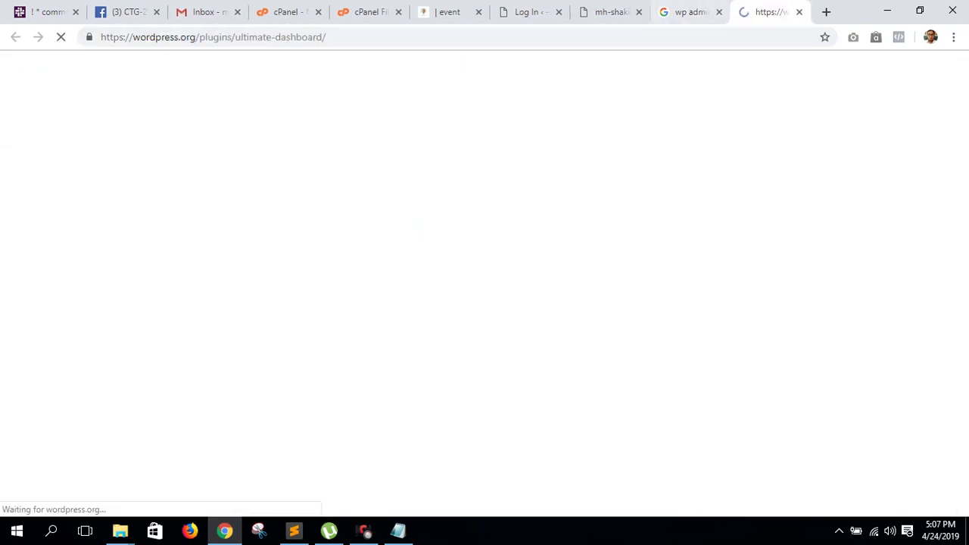
left_click(530, 12)
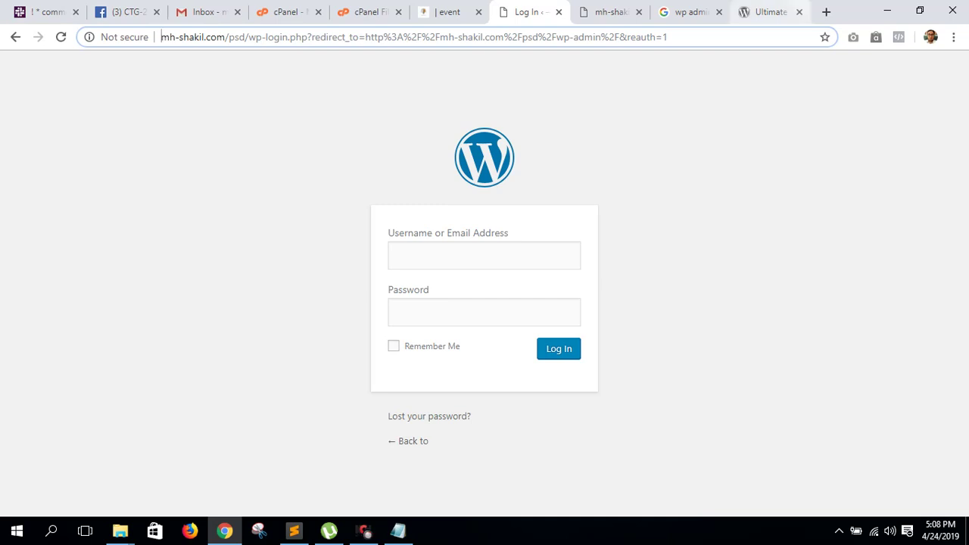
left_click(768, 11)
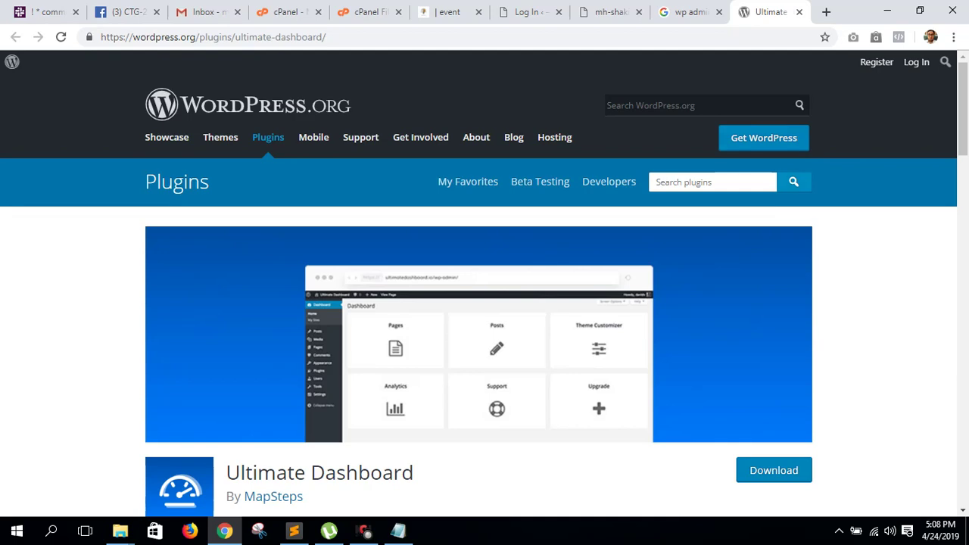
scroll(484, 288, "down", 15)
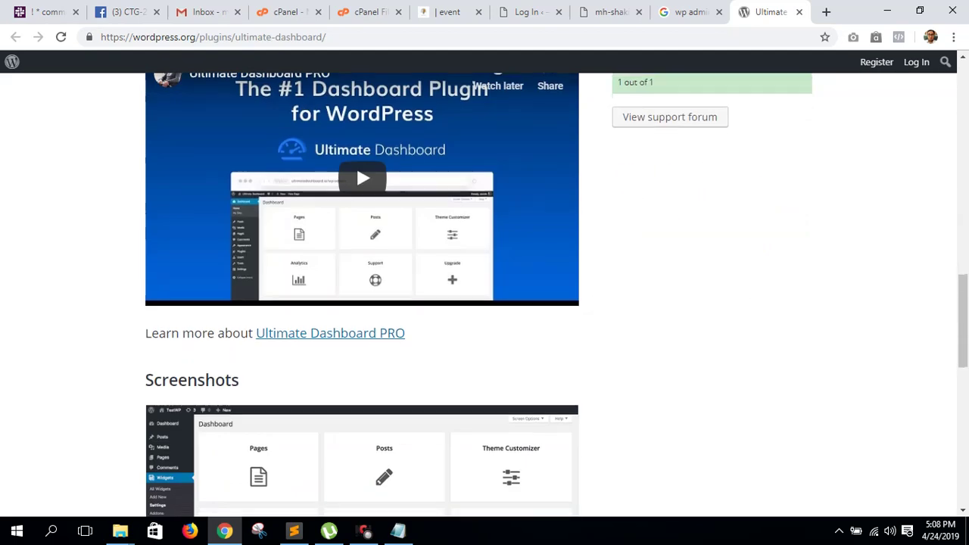
scroll(484, 288, "down", 10)
left_click(799, 11)
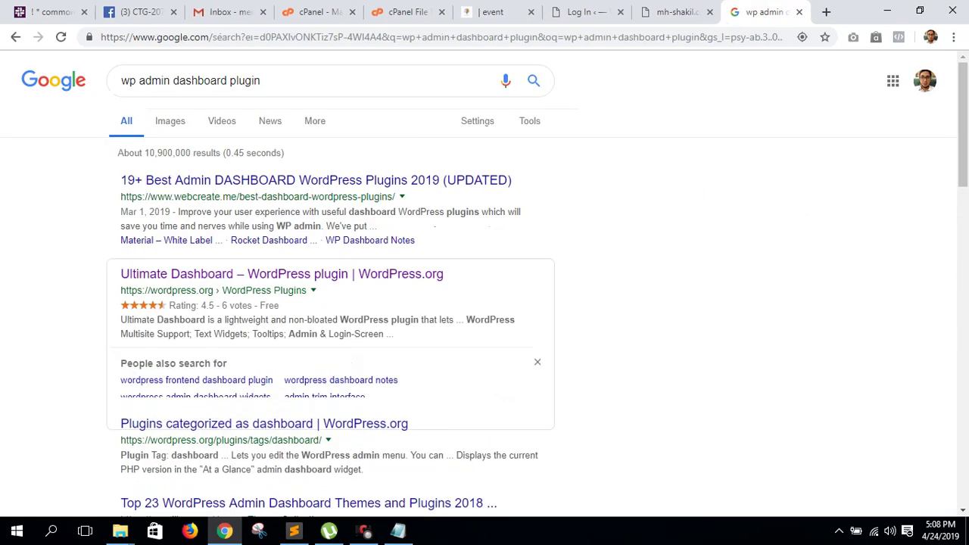
left_click(798, 11)
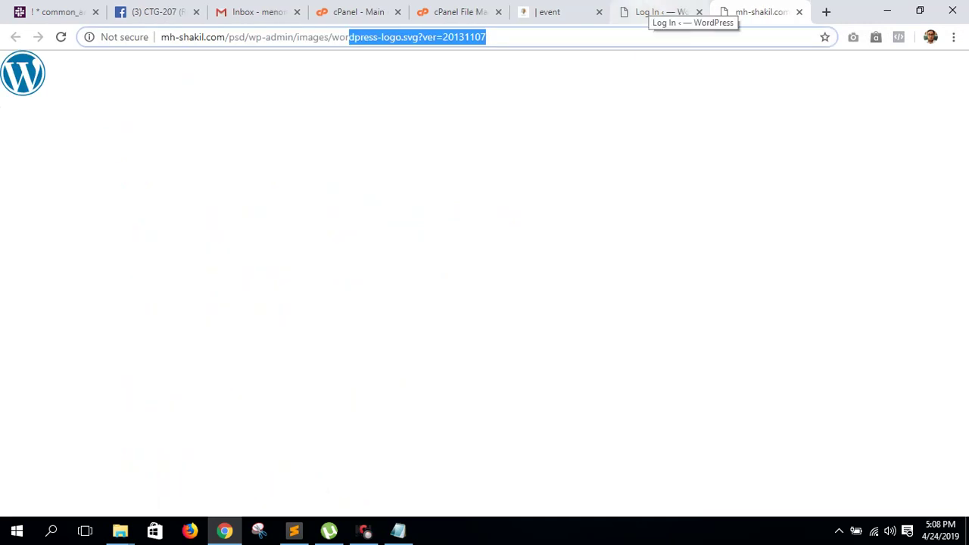
- Close the WordPress logo image tab and check the CTG-207 Facebook group's notifications
left_click(659, 11)
left_click(757, 12)
left_click(658, 11)
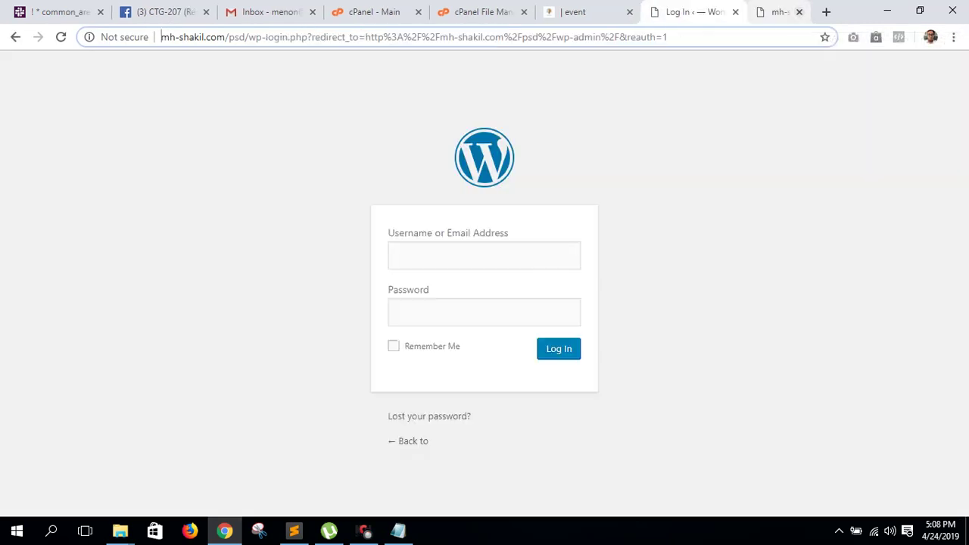
left_click(799, 12)
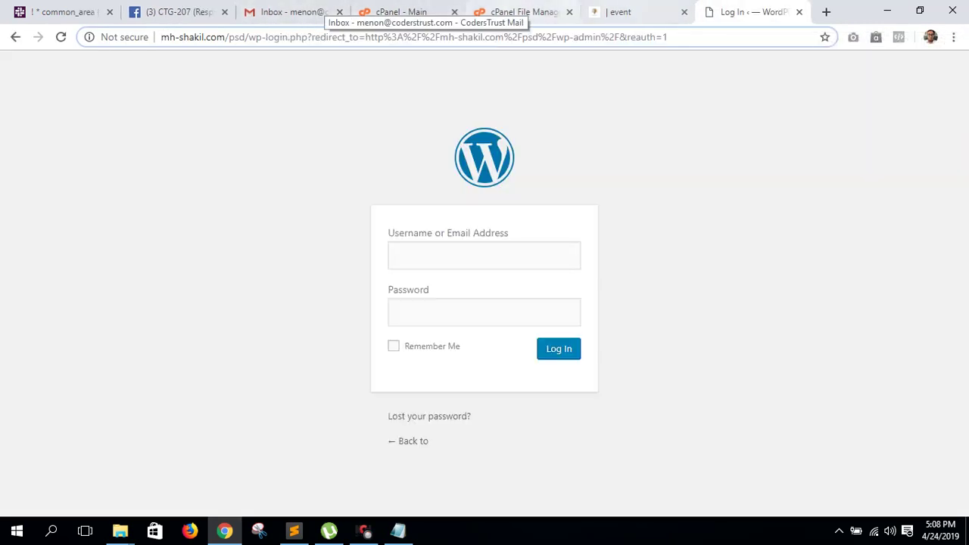
left_click(620, 12)
key("ctrl+2")
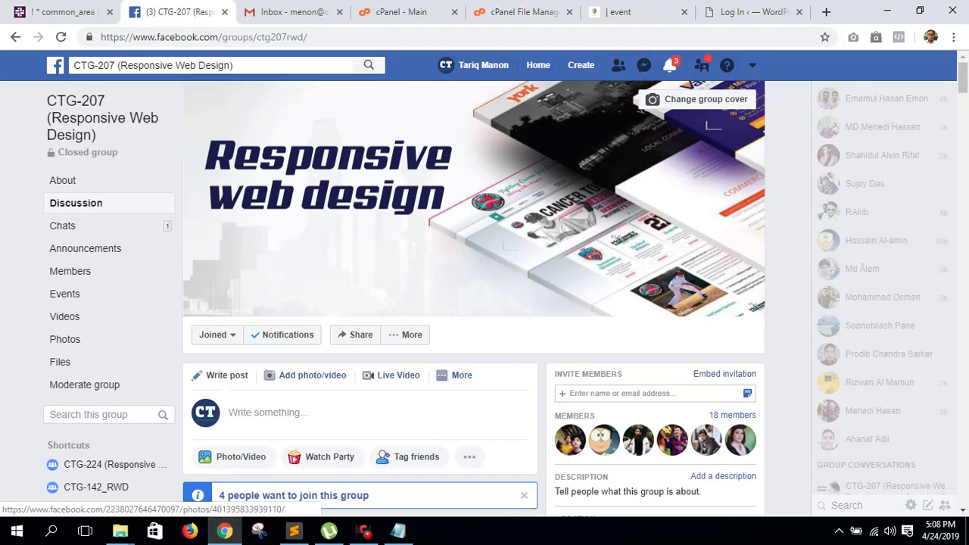
left_click(669, 65)
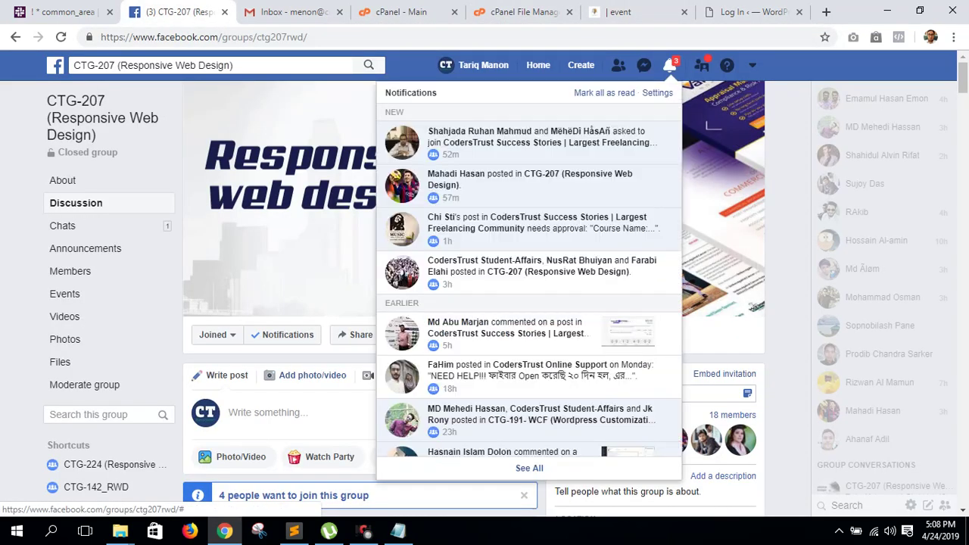
left_click(669, 65)
- Close the Next Door Events and WordPress login tabs, returning to File Manager's public_html/new
key("ctrl+7")
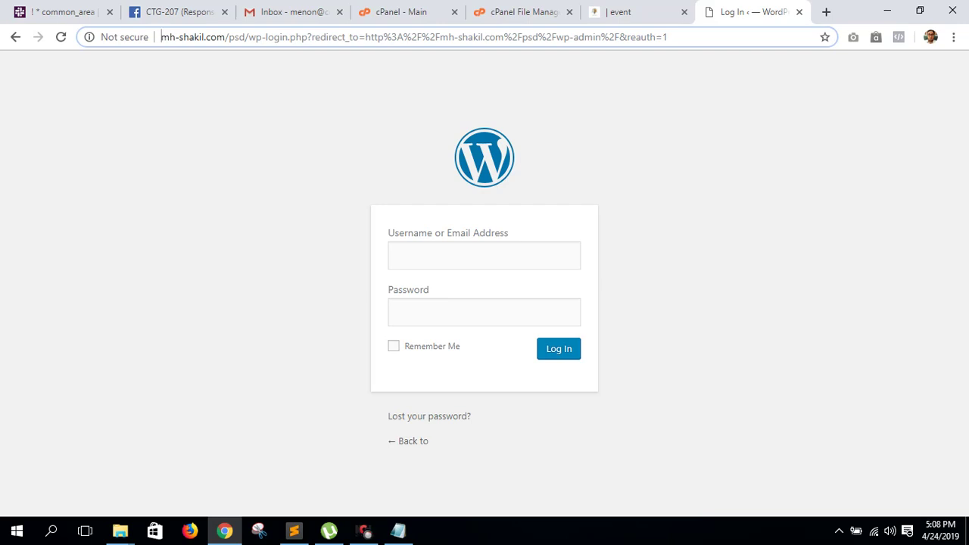
key("ctrl+shift+Tab")
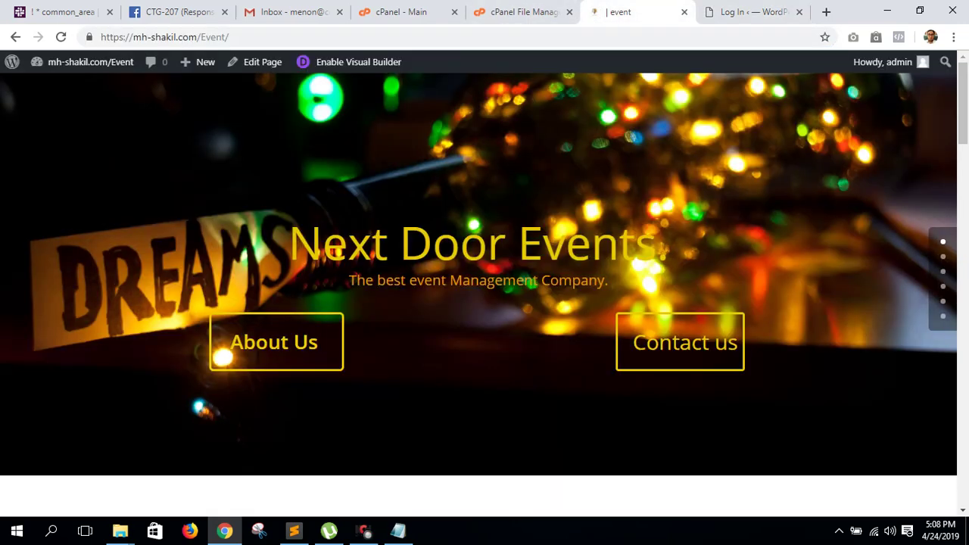
key("ctrl+w")
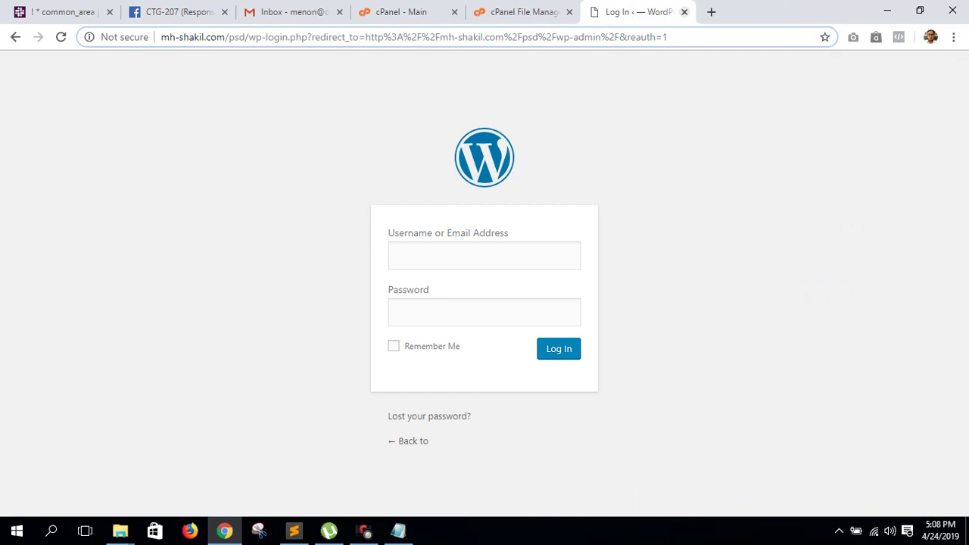
key("ctrl+w")
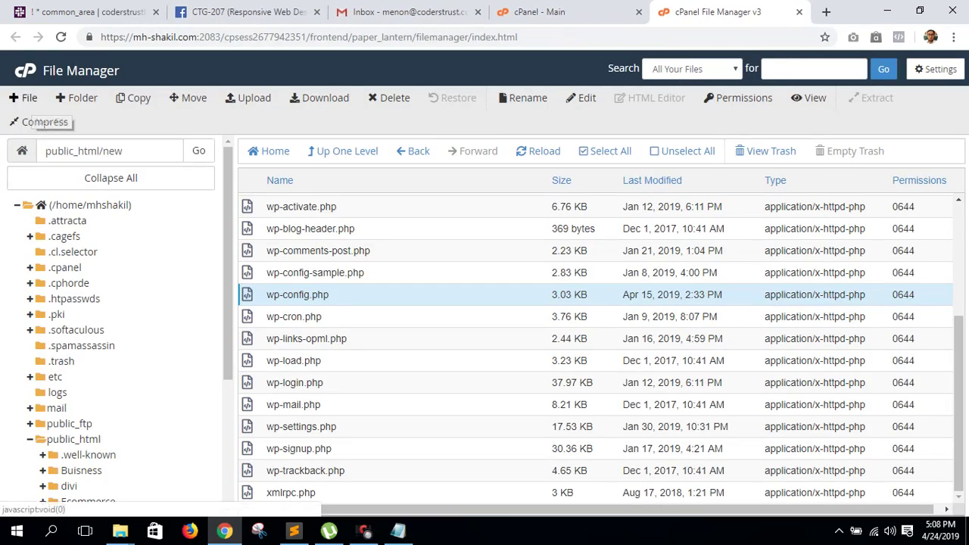
left_click(29, 98)
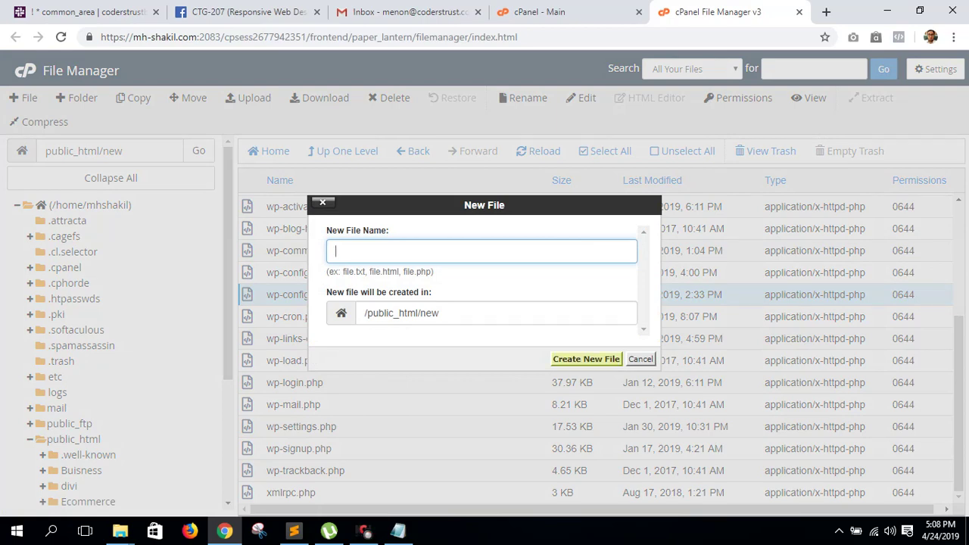
- Cancel the new file, reopen File Manager from cPanel home, and close the older File Manager tab
left_click(640, 359)
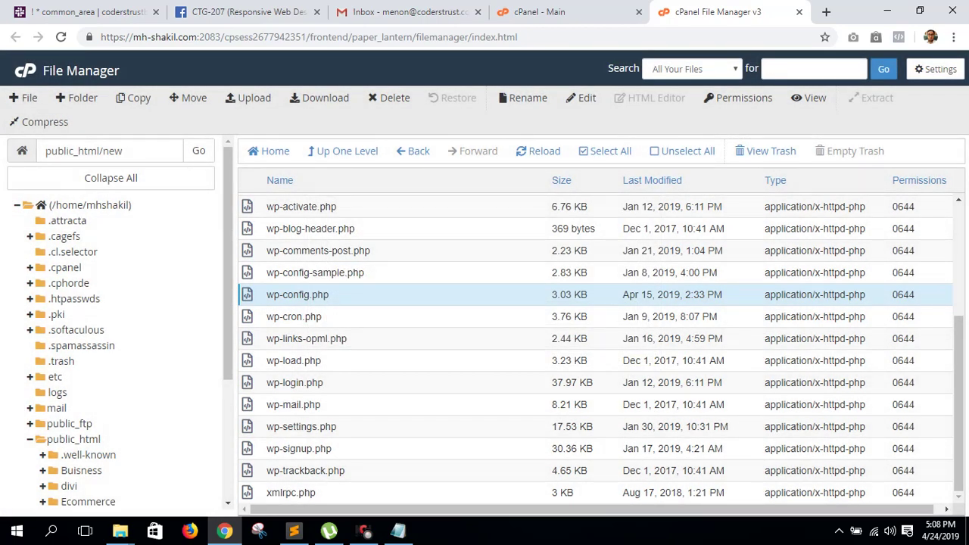
left_click(539, 12)
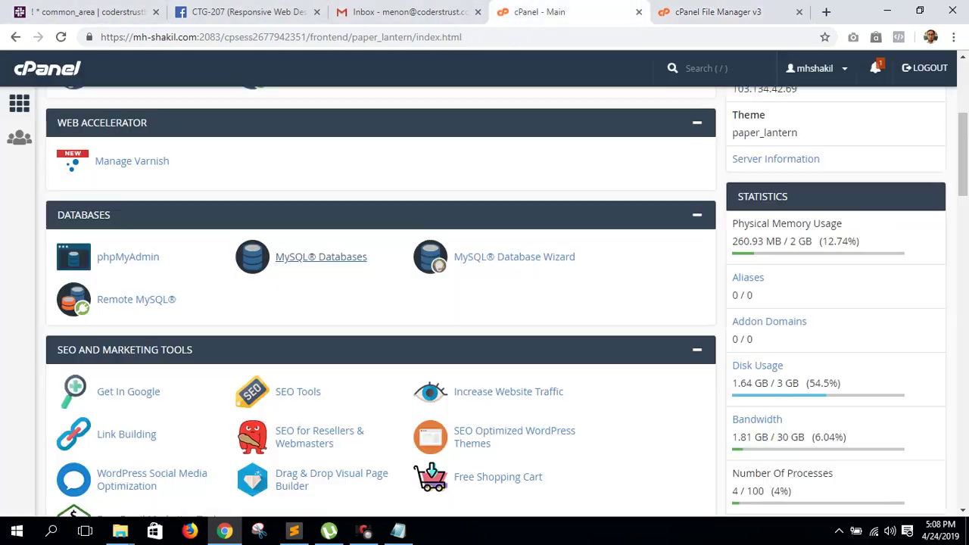
scroll(321, 257, "up", 4)
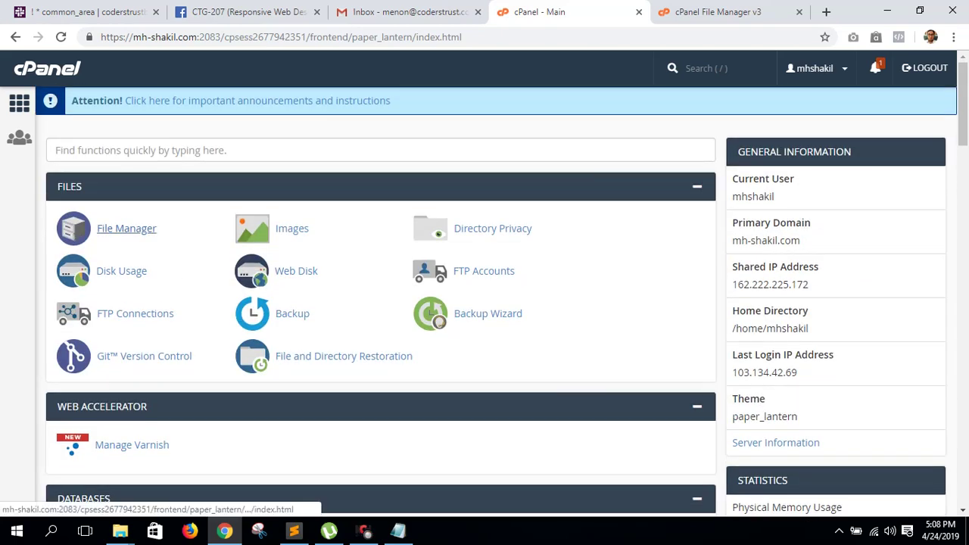
left_click(136, 346)
key("ctrl+Tab")
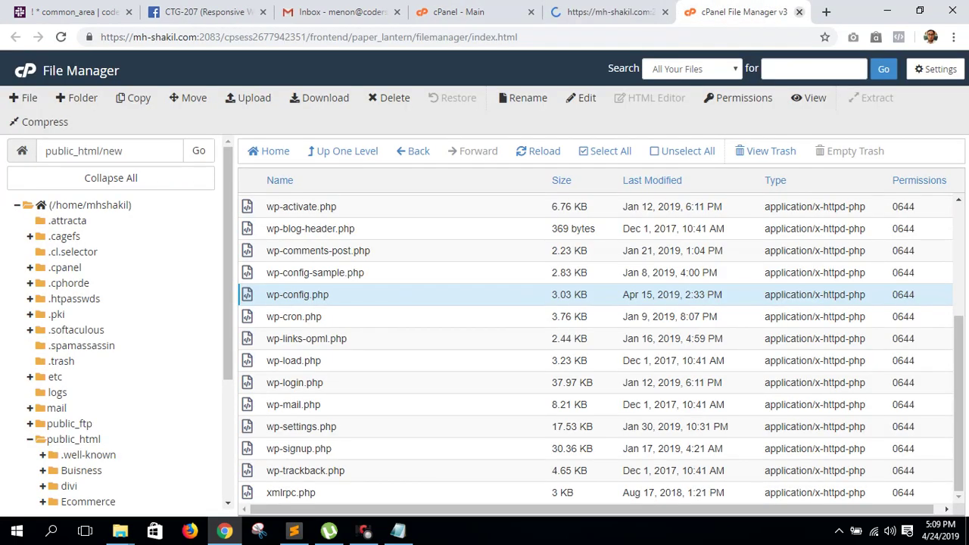
key("ctrl+w")
key("ctrl+shift+Tab")
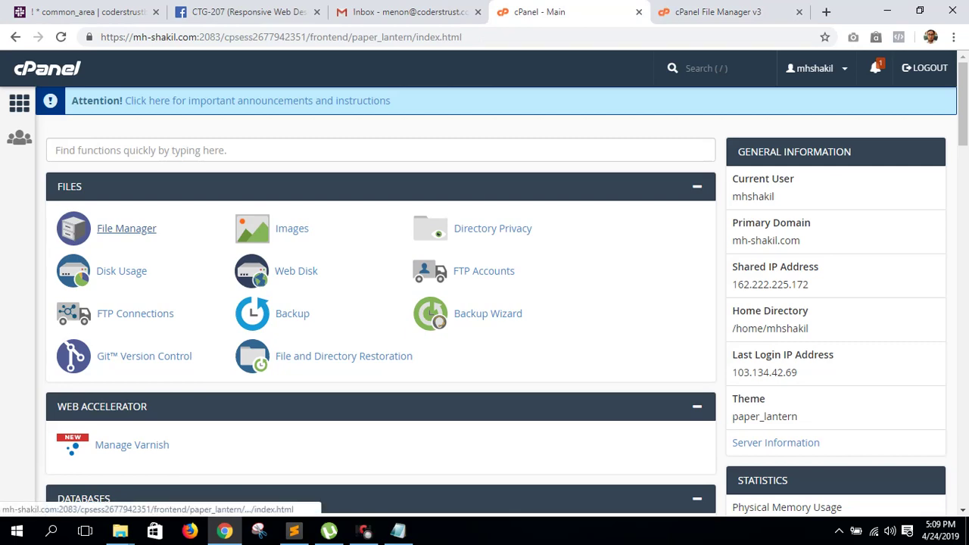
key("ctrl+Tab")
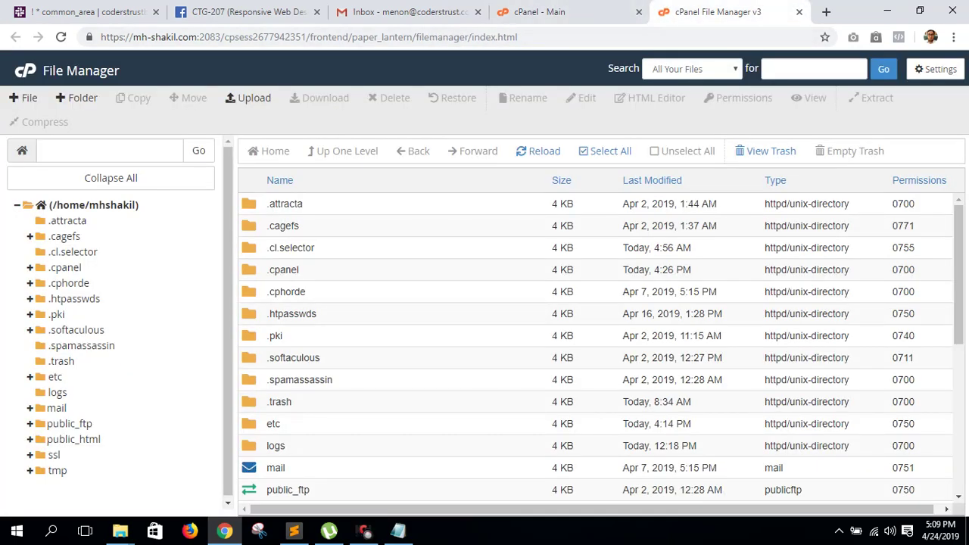
key("ctrl+shift+Tab")
scroll(79, 488, "down", 8)
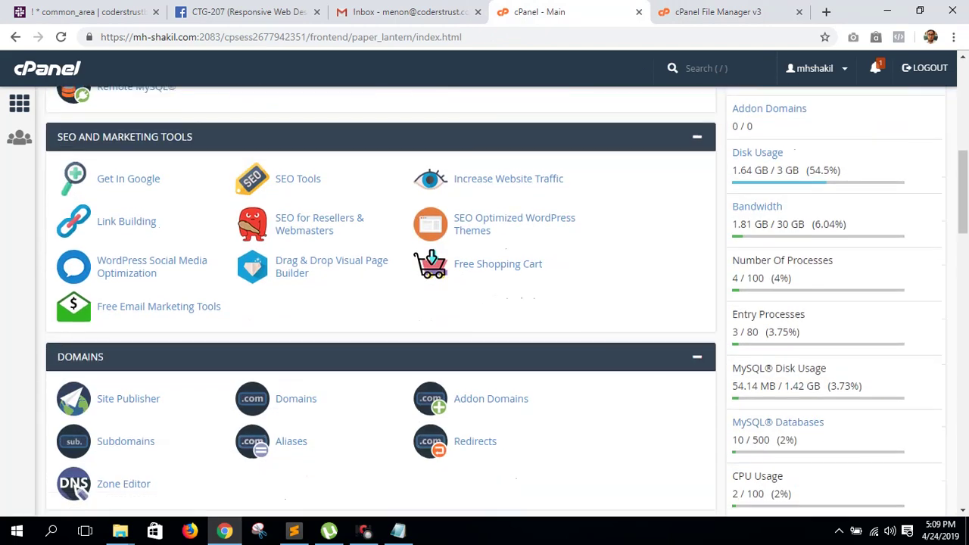
- Scroll through every cPanel home page section, then launch Softaculous Apps Installer
scroll(79, 488, "up", 2)
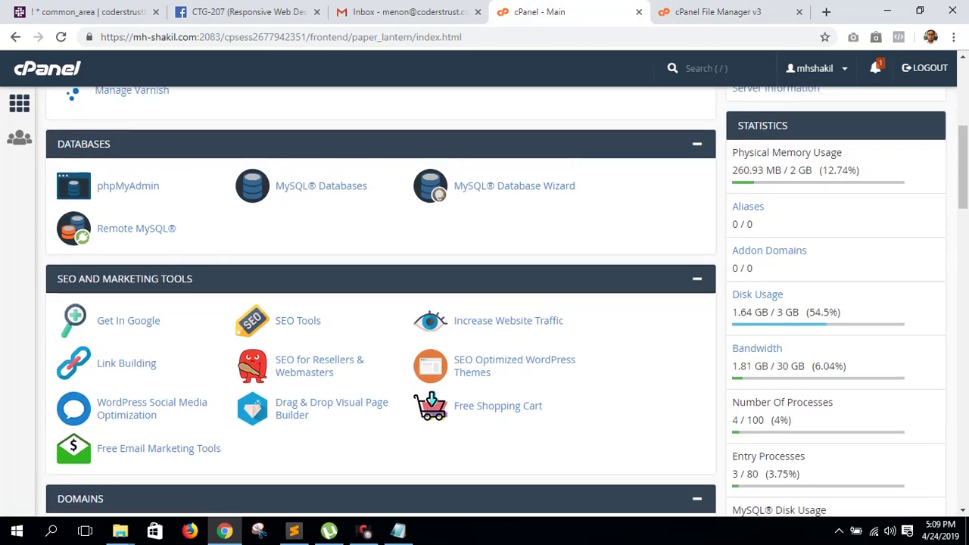
scroll(125, 157, "up", 4)
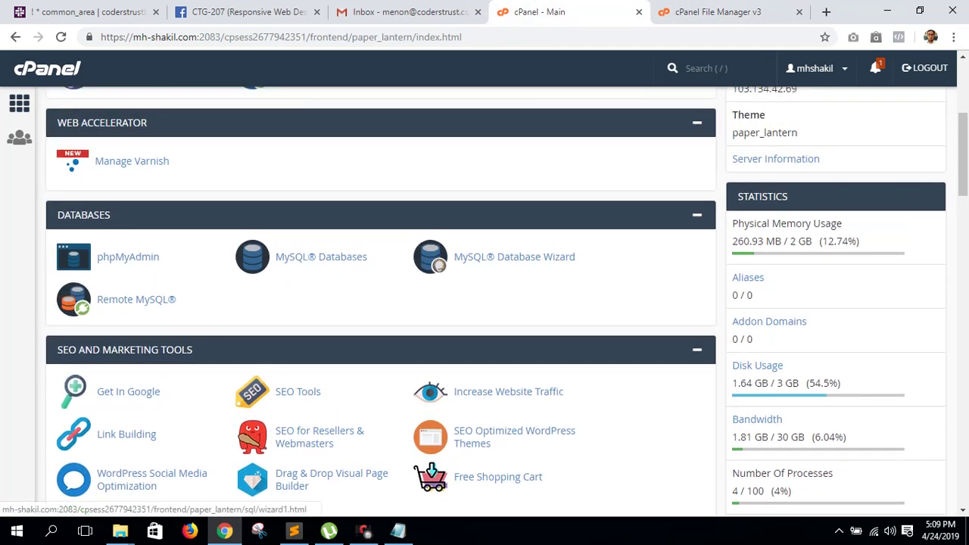
scroll(125, 157, "up", 2)
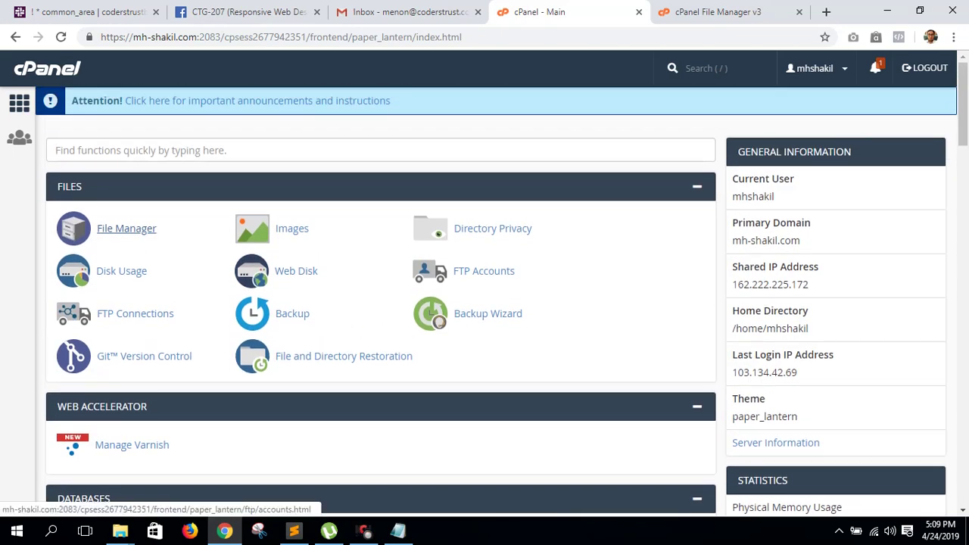
scroll(125, 158, "down", 5)
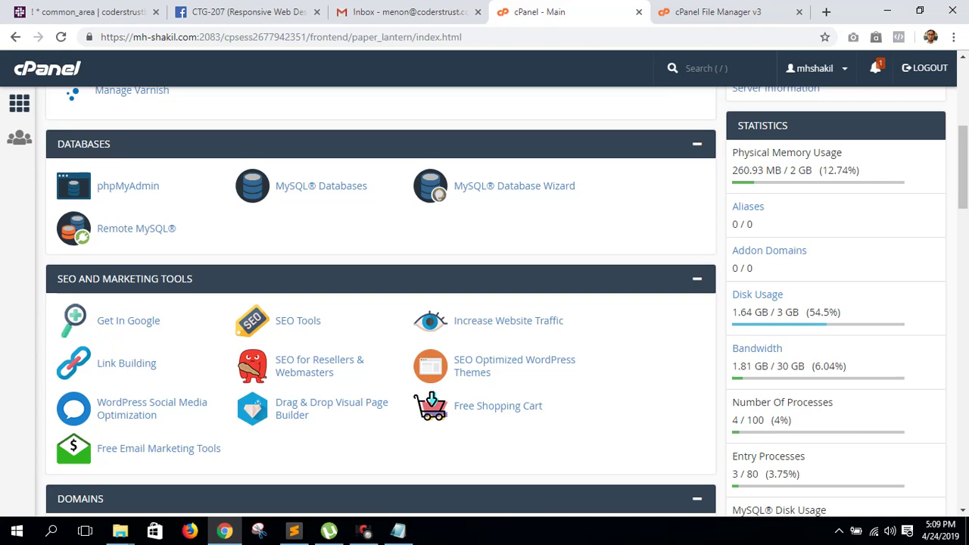
scroll(381, 303, "down", 3)
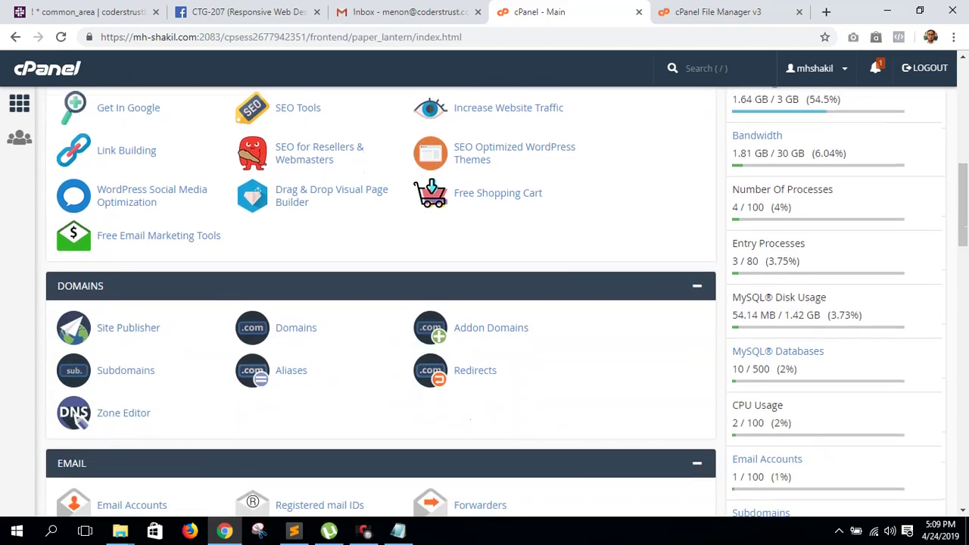
scroll(127, 292, "up", 2)
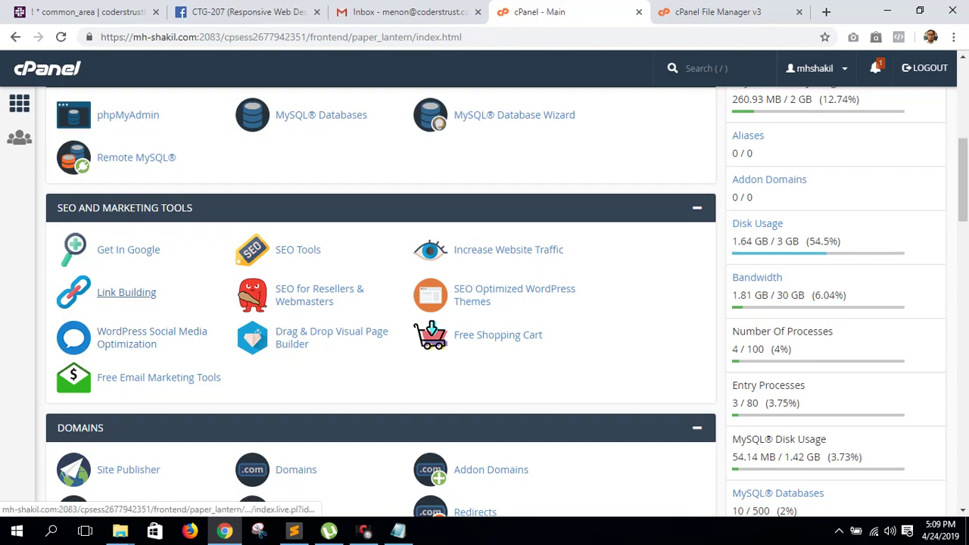
scroll(126, 292, "down", 4)
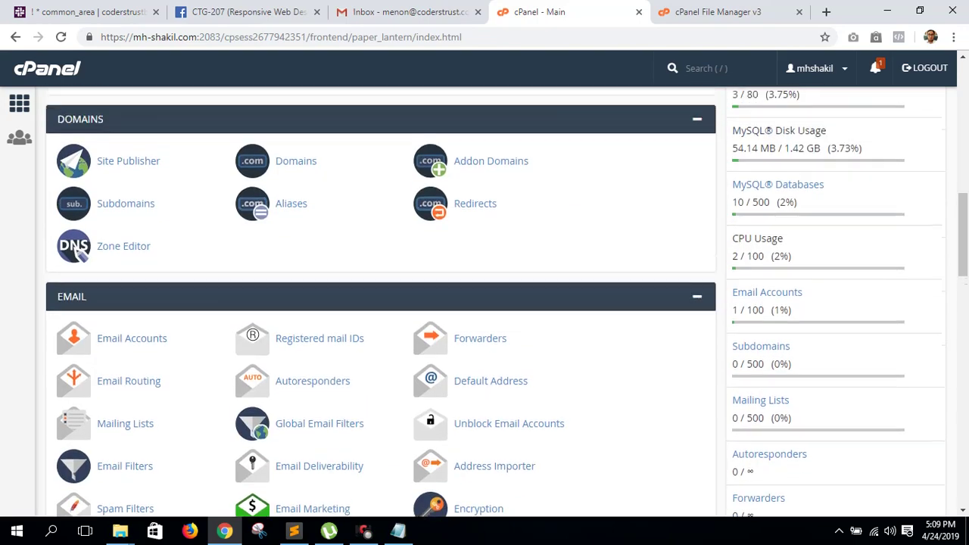
scroll(121, 97, "up", 3)
scroll(122, 97, "down", 4)
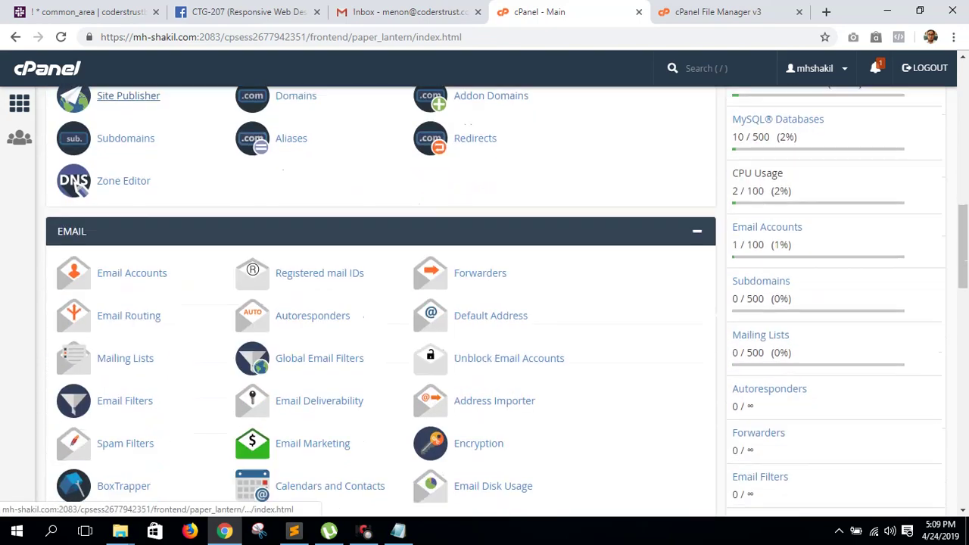
scroll(121, 97, "down", 10)
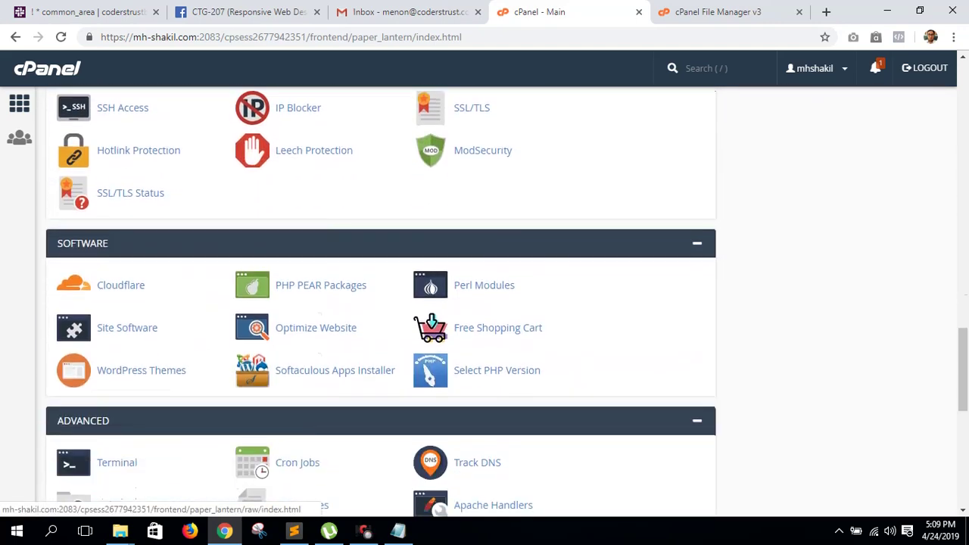
scroll(121, 113, "down", 7)
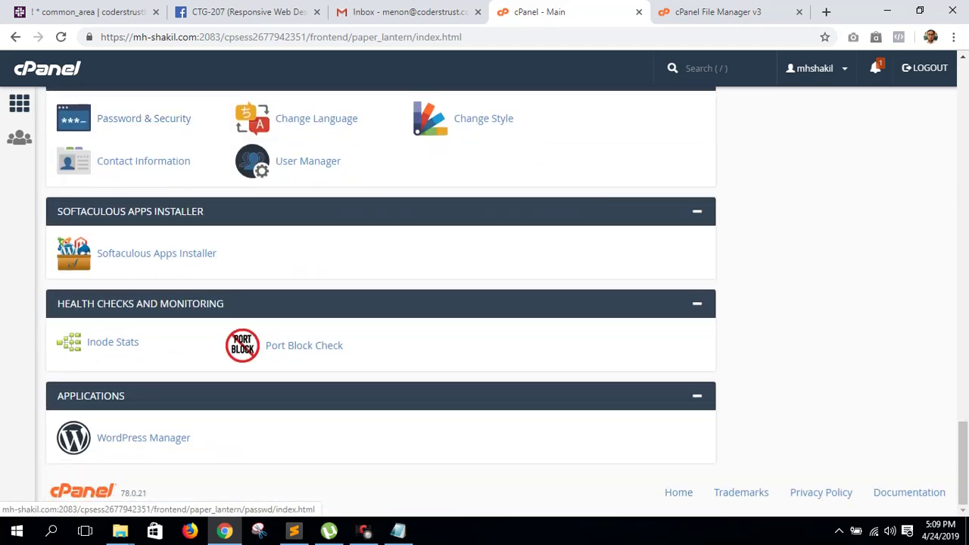
scroll(381, 302, "up", 11)
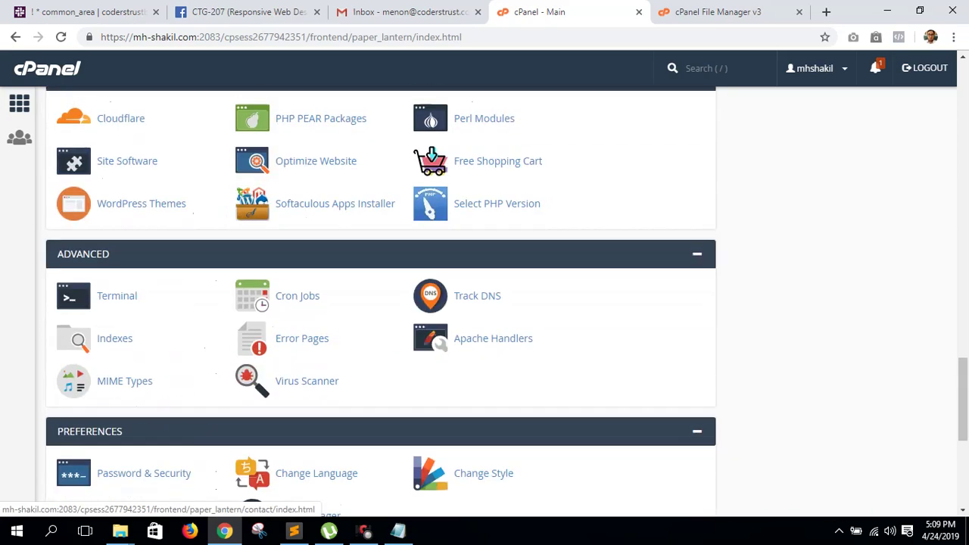
scroll(83, 252, "up", 7)
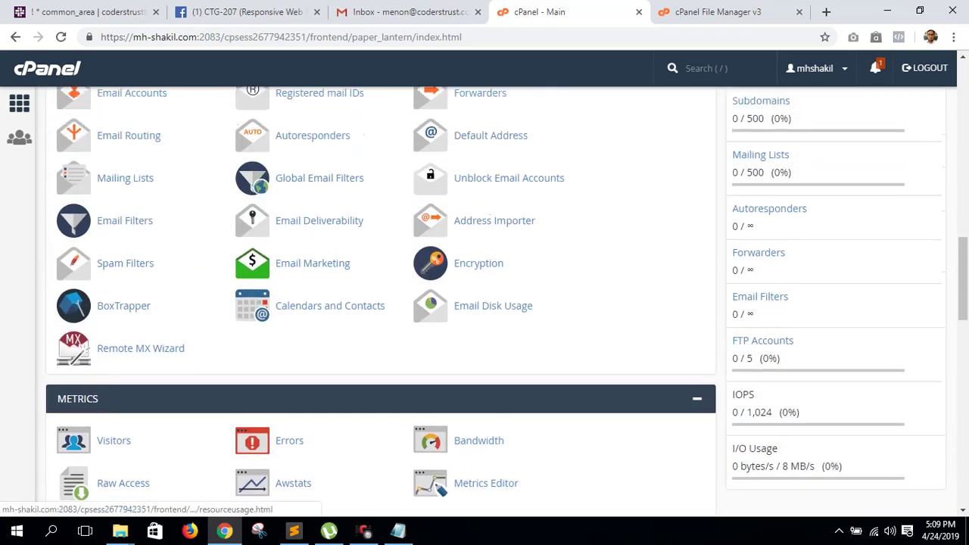
scroll(84, 253, "up", 7)
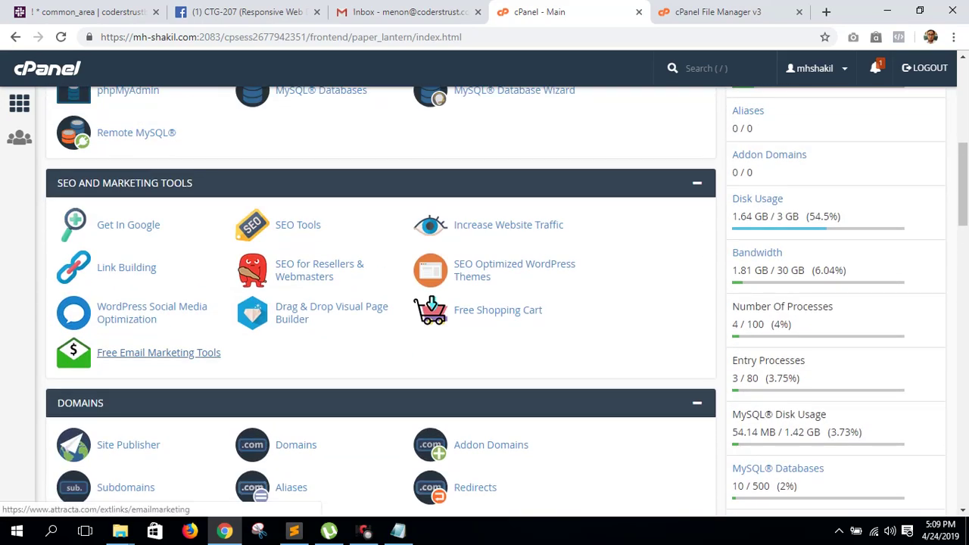
scroll(129, 348, "down", 9)
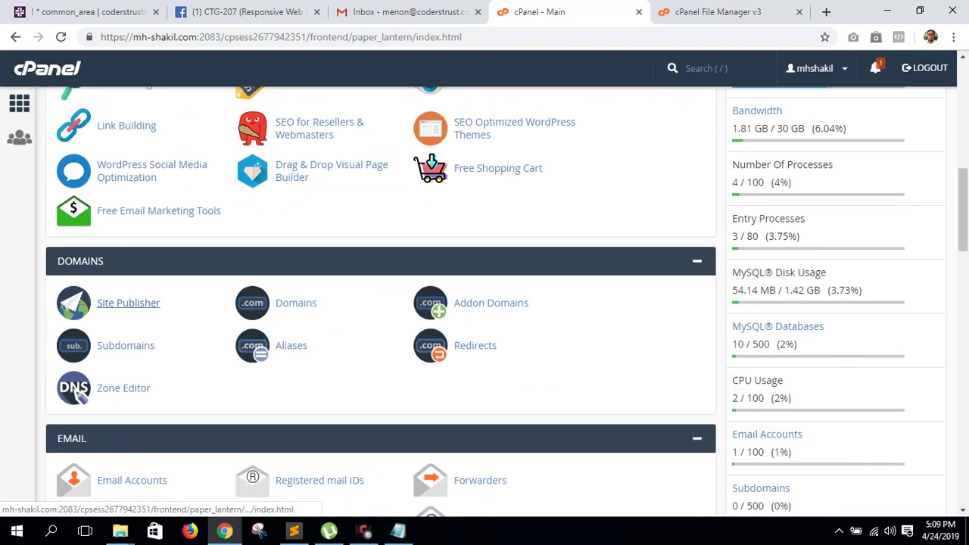
scroll(129, 348, "down", 7)
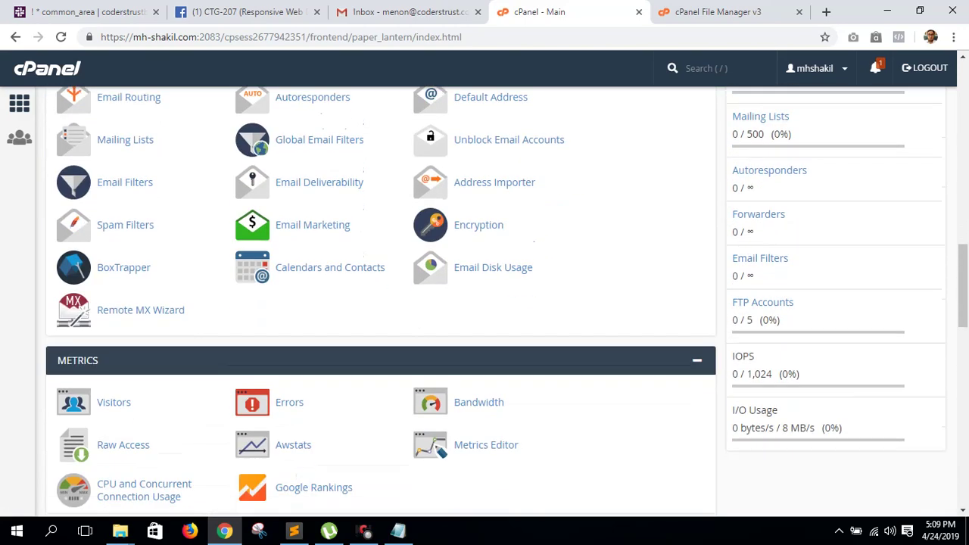
scroll(129, 348, "down", 8)
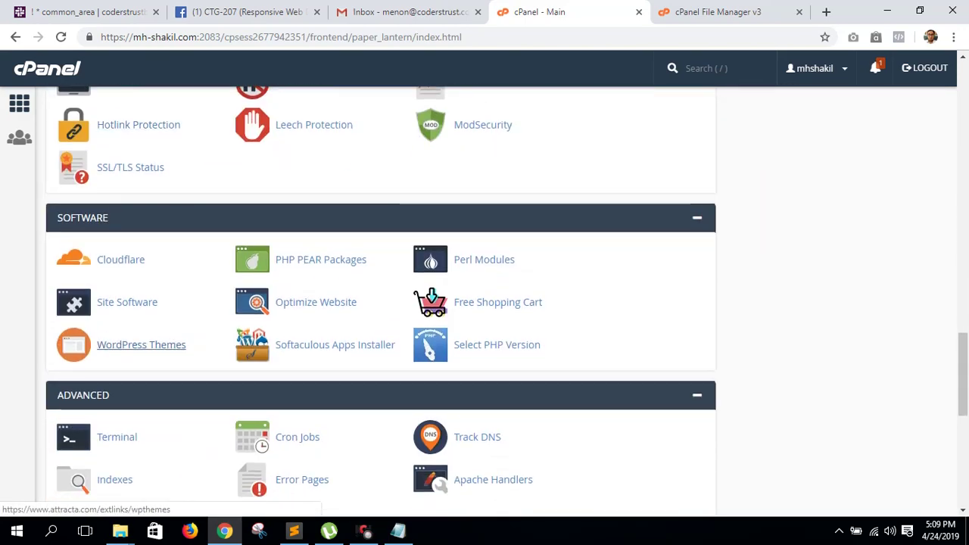
scroll(114, 345, "down", 3)
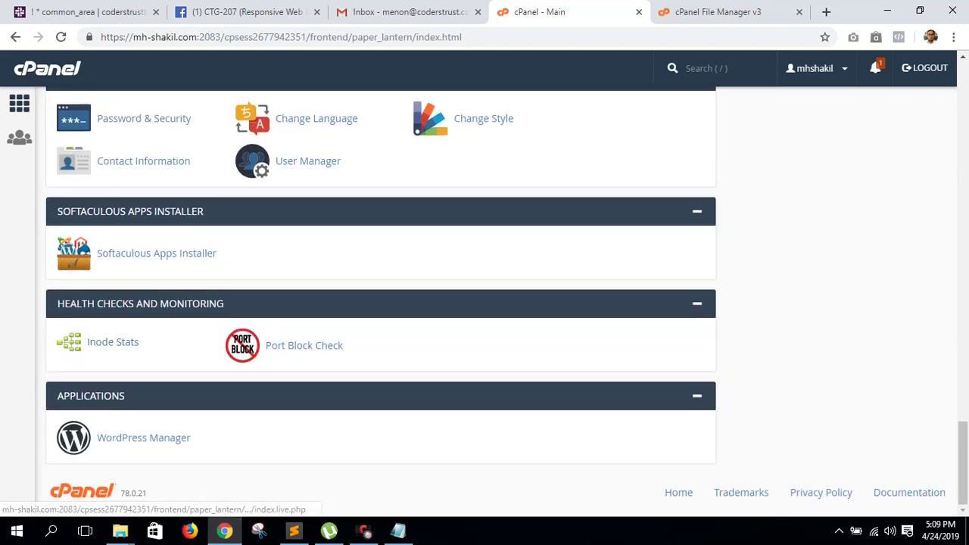
left_click(156, 253)
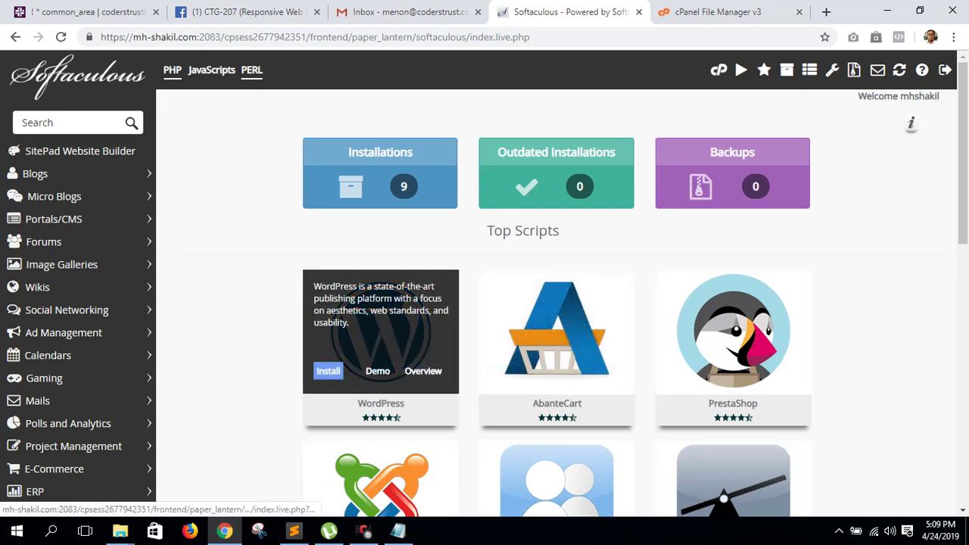
left_click(327, 371)
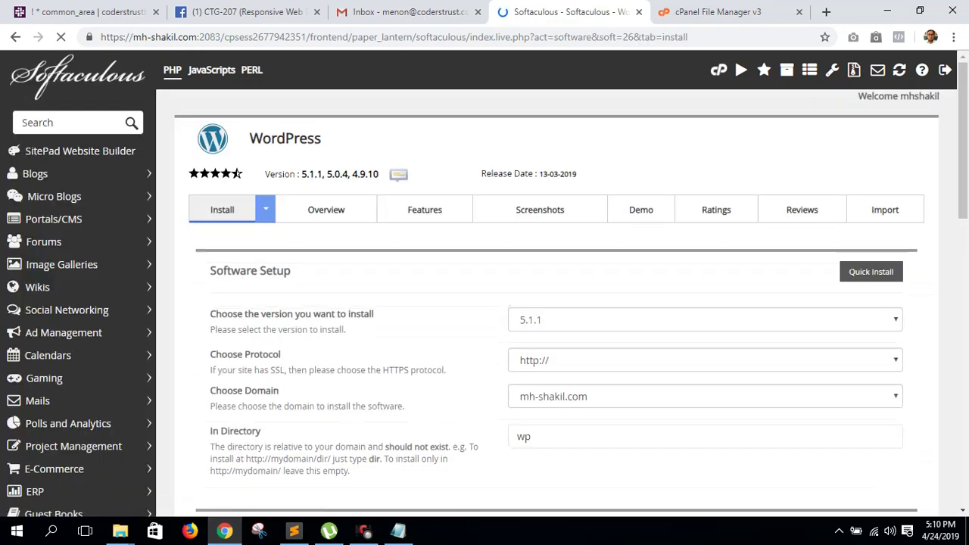
scroll(485, 283, "down", 2)
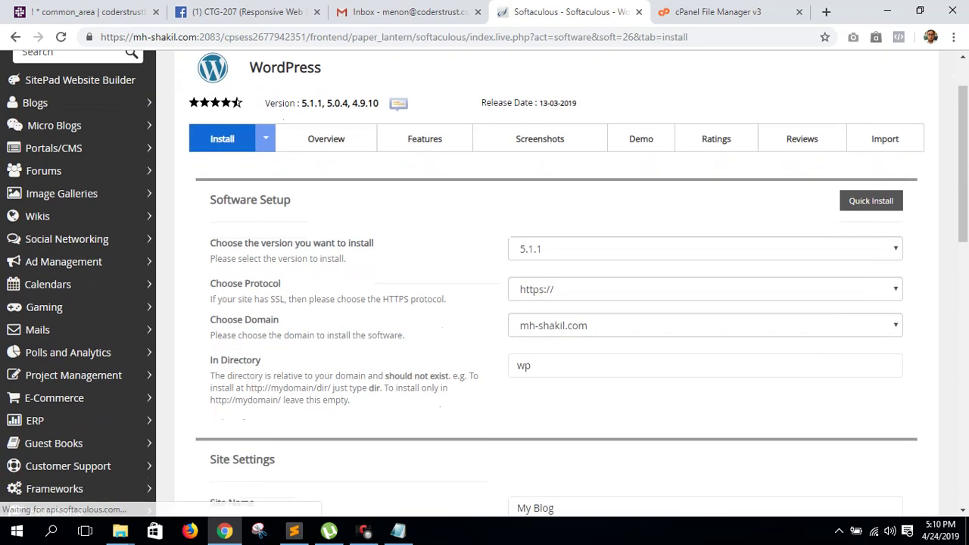
left_click(704, 326)
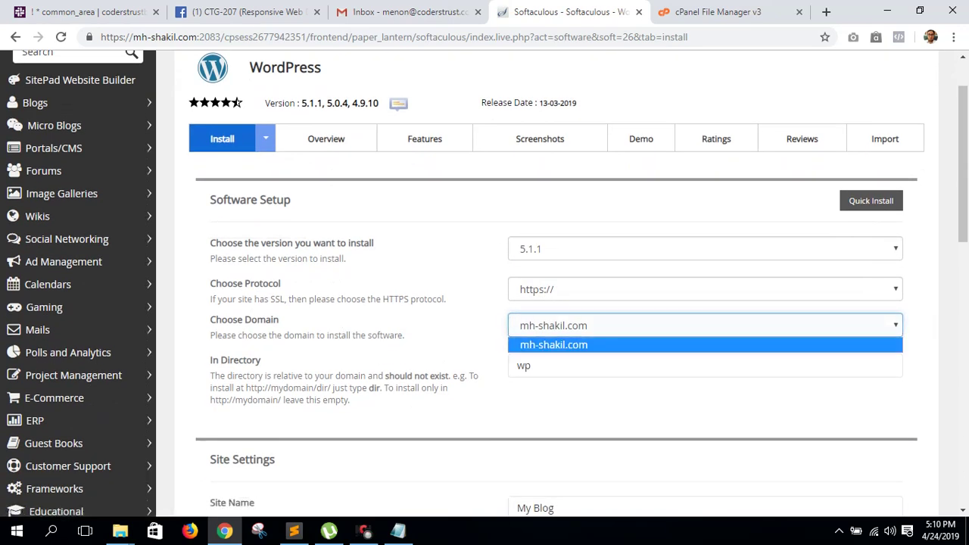
key("Tab")
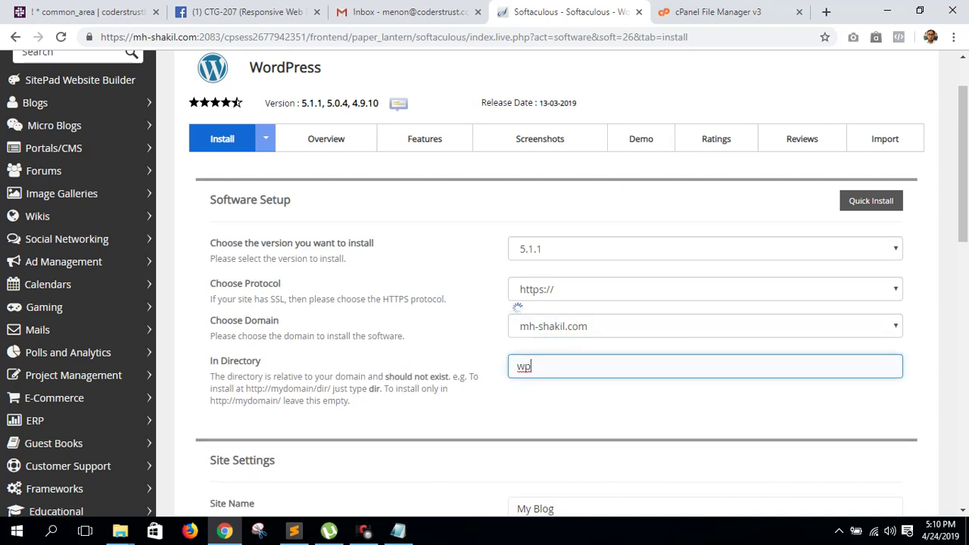
key("BackSpace")
key("BackSpace")
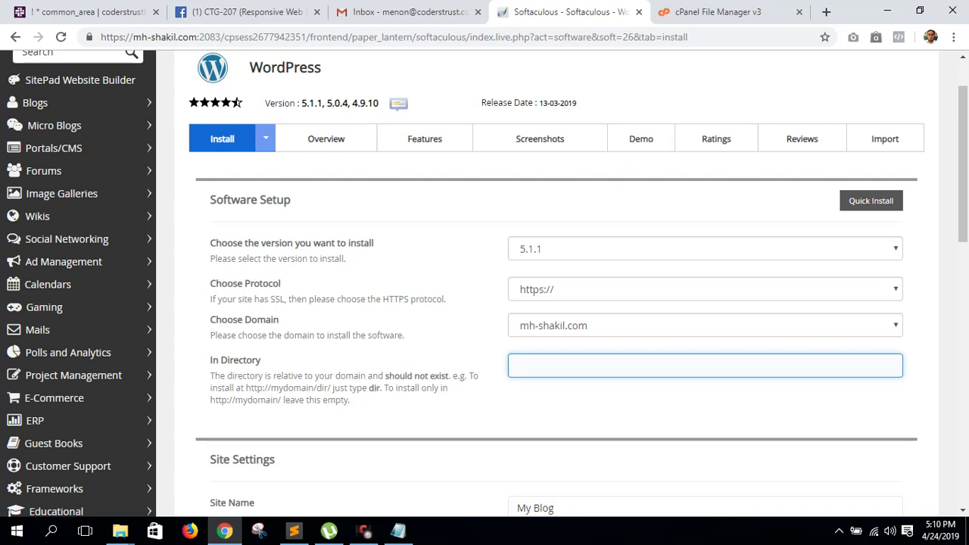
key("Return")
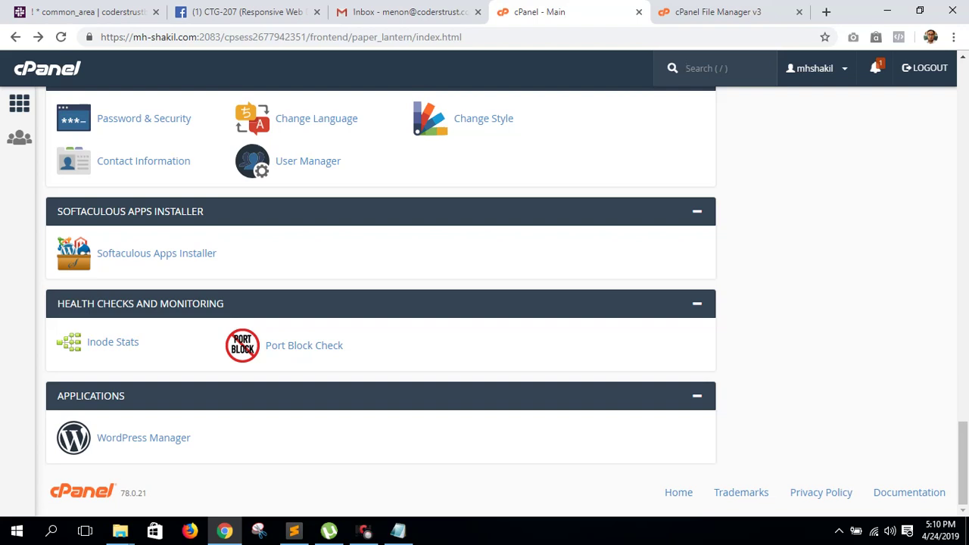
- Begin a Softaculous WordPress install and clear the default 'wp' install directory
left_click(156, 253)
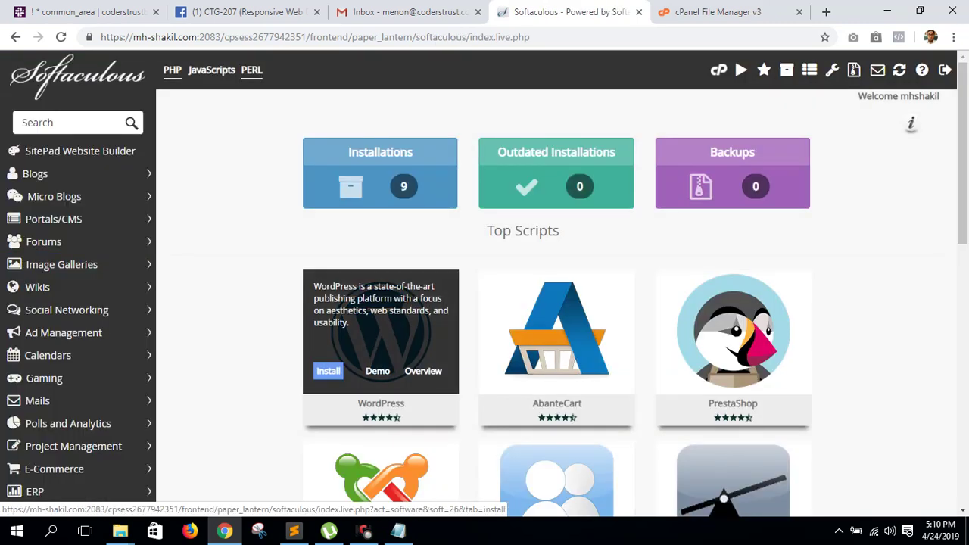
left_click(329, 371)
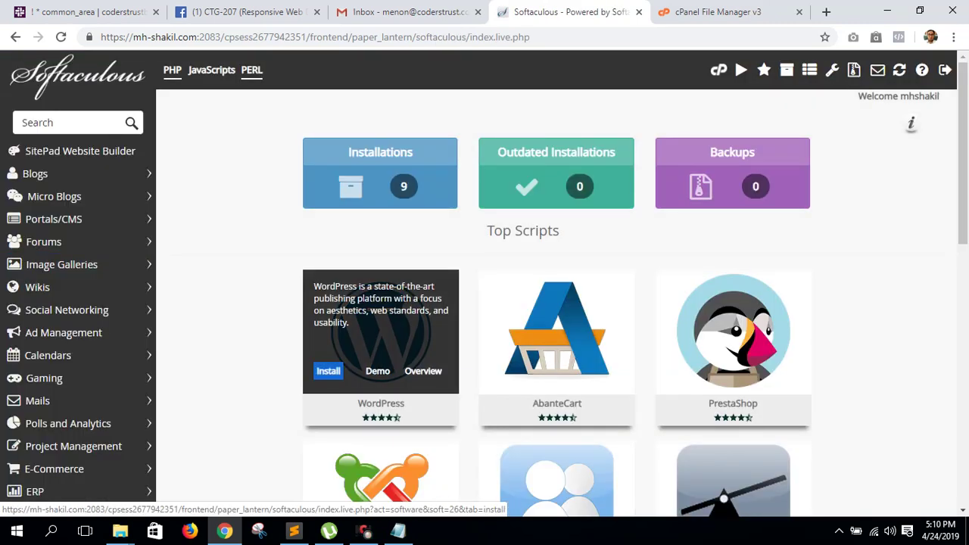
left_click(329, 371)
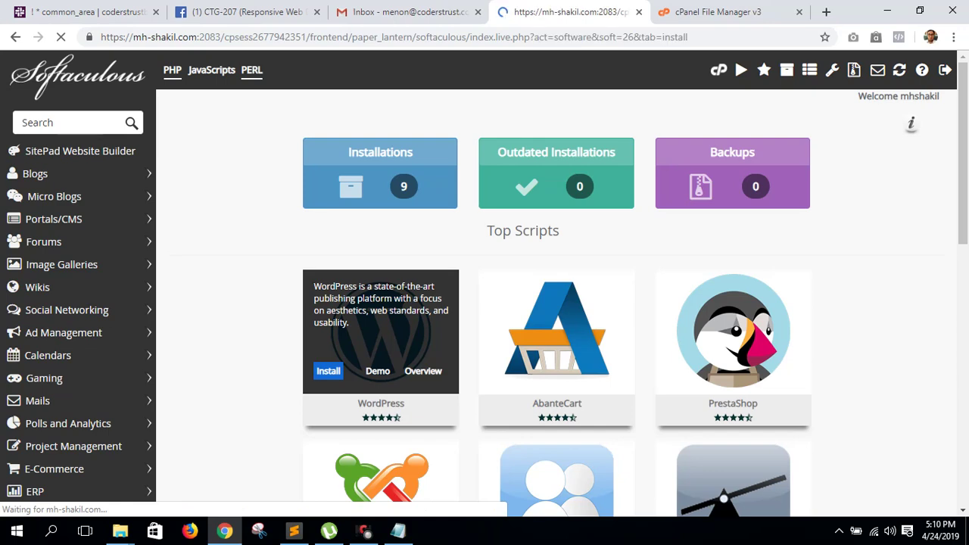
scroll(485, 303, "down", 2)
scroll(681, 302, "down", 1)
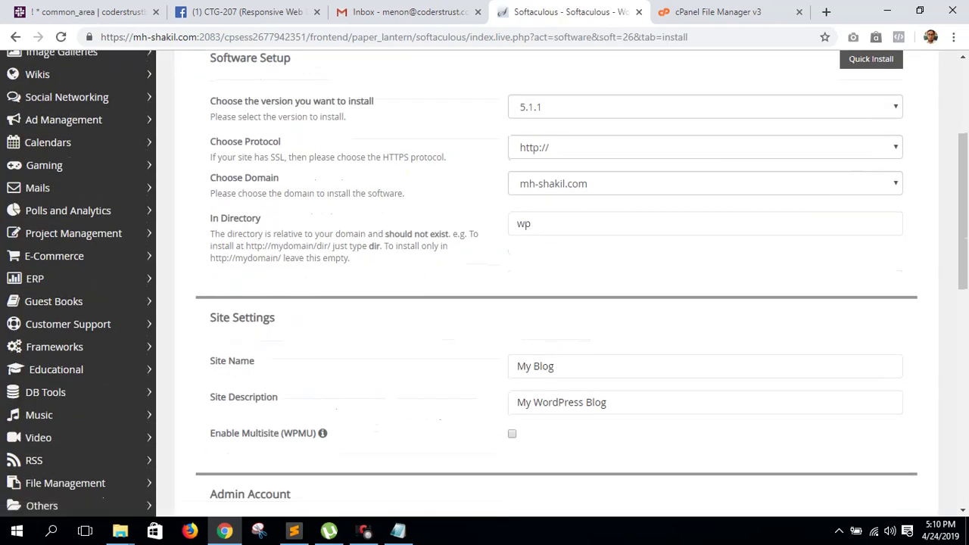
double_click(523, 223)
key("BackSpace")
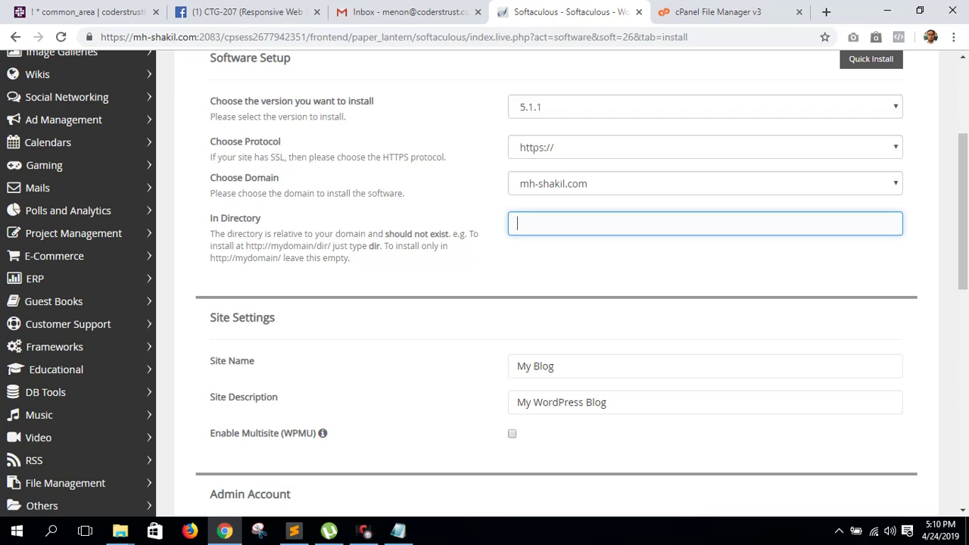
key("ctrl+Tab")
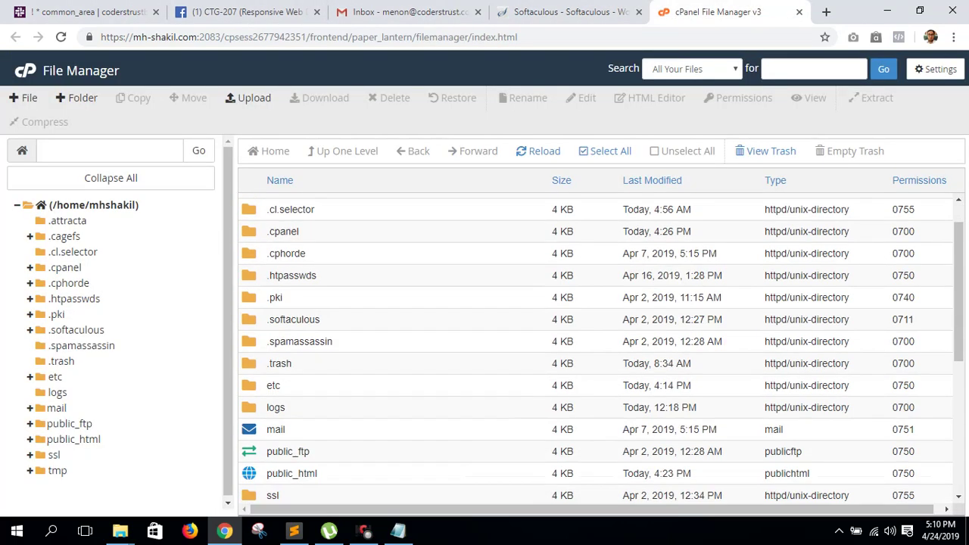
scroll(601, 348, "down", 1)
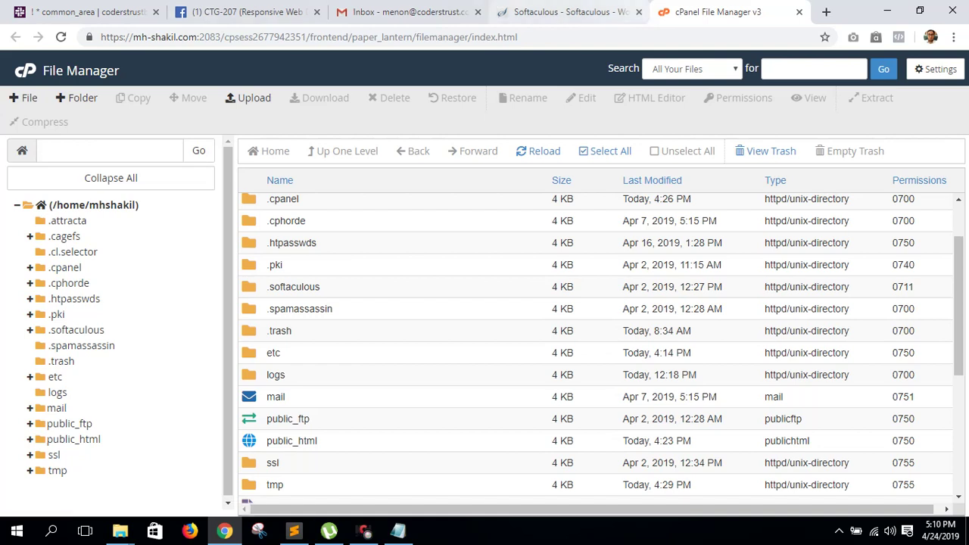
left_click(567, 12)
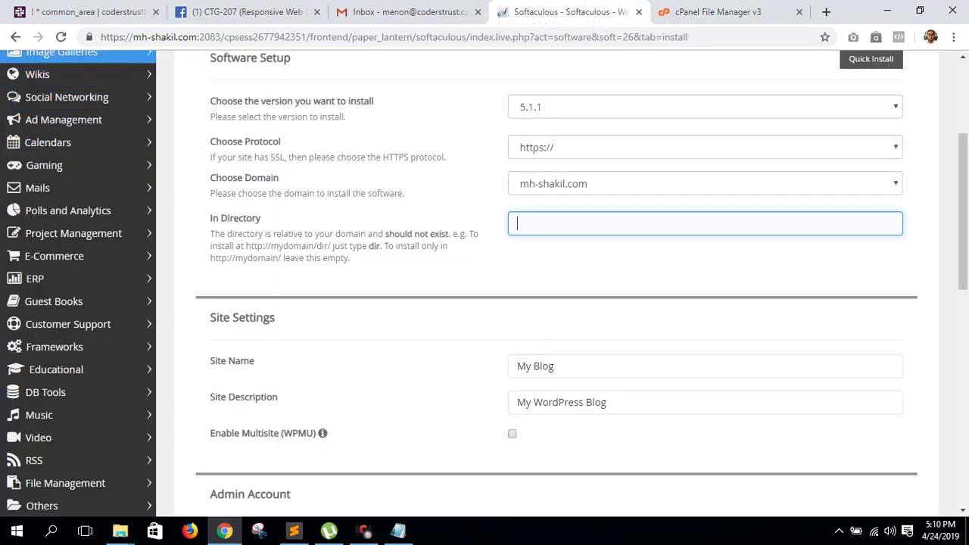
- Hide dotfiles via File Manager preferences and open the public_html folder
left_click(15, 36)
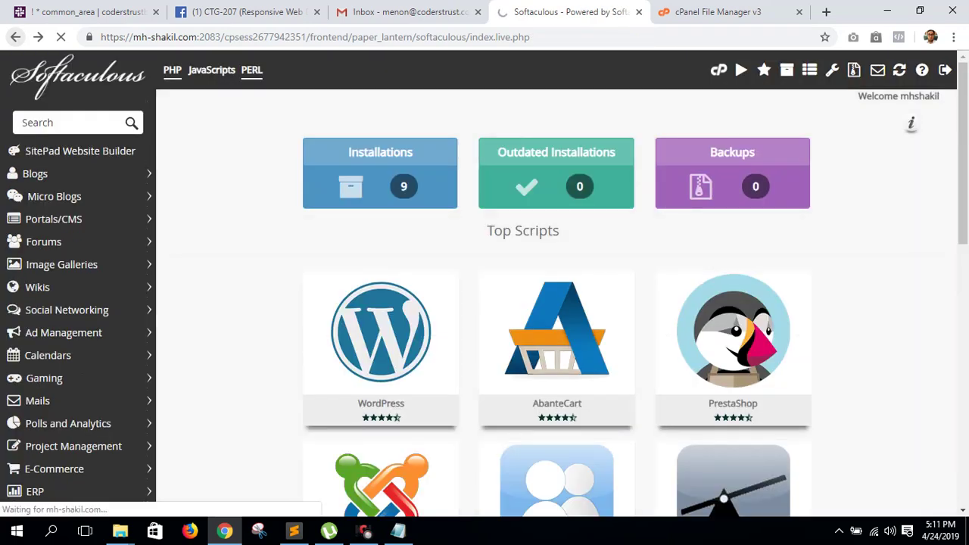
scroll(126, 228, "up", 20)
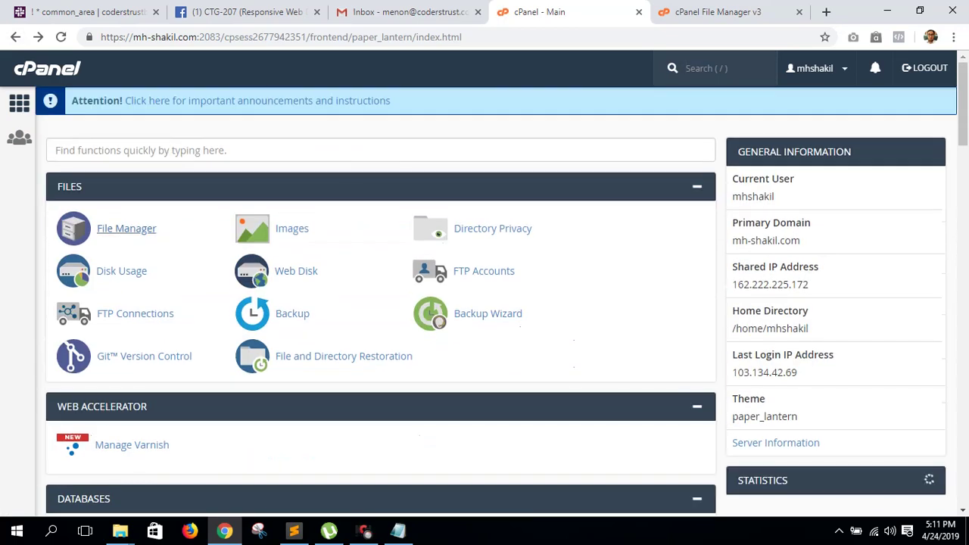
left_click(126, 228)
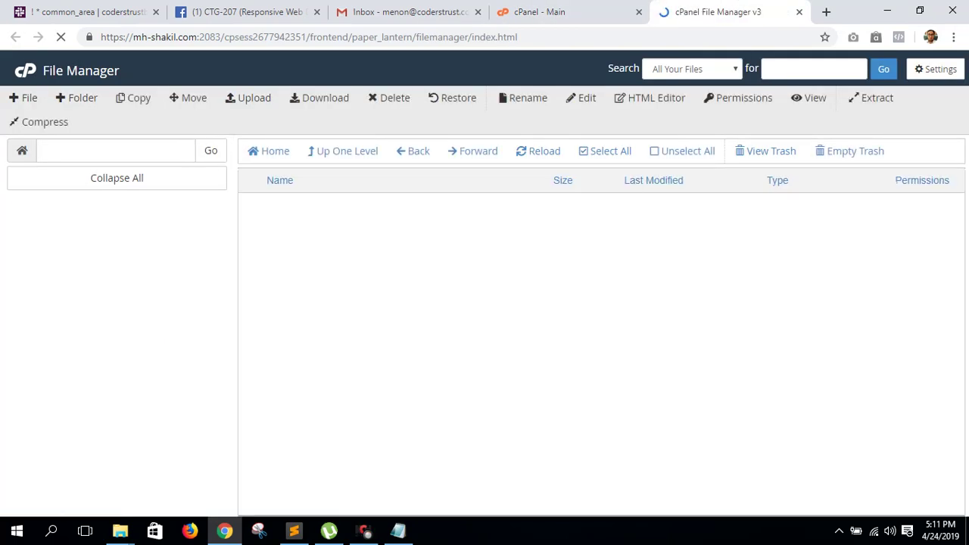
left_click(936, 69)
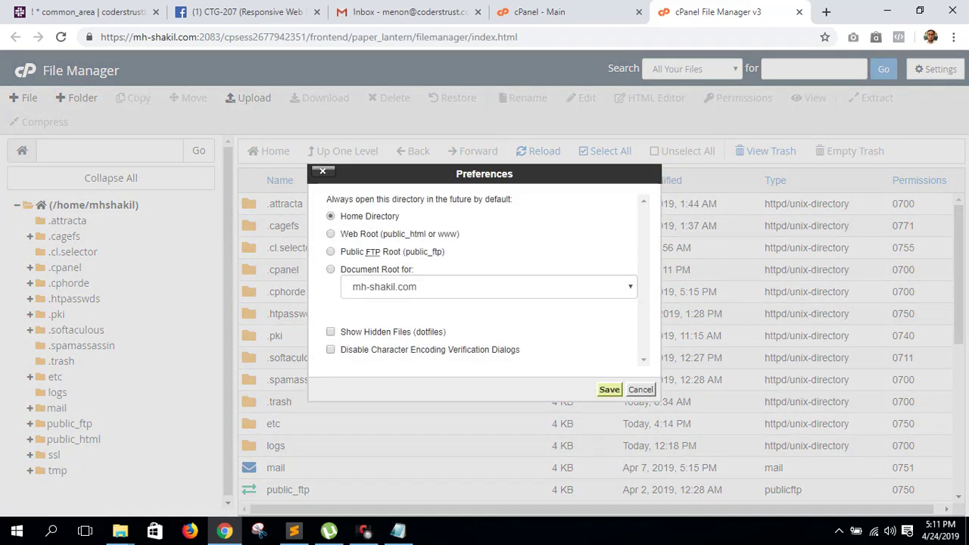
key("Return")
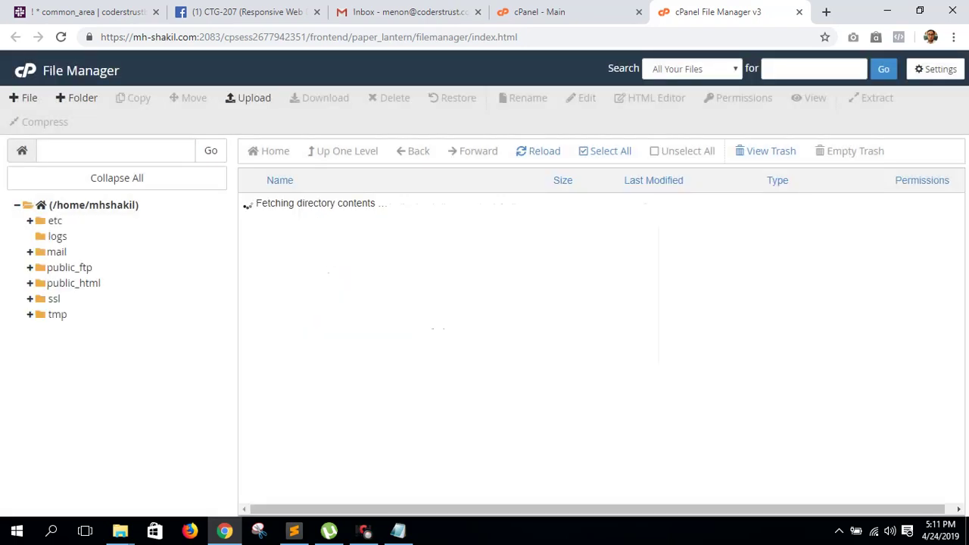
double_click(291, 291)
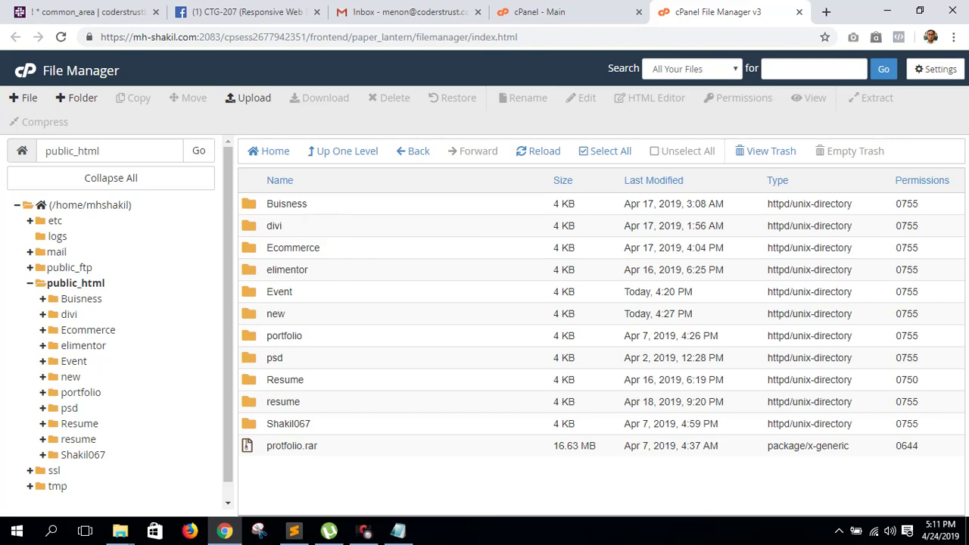
left_click(771, 151)
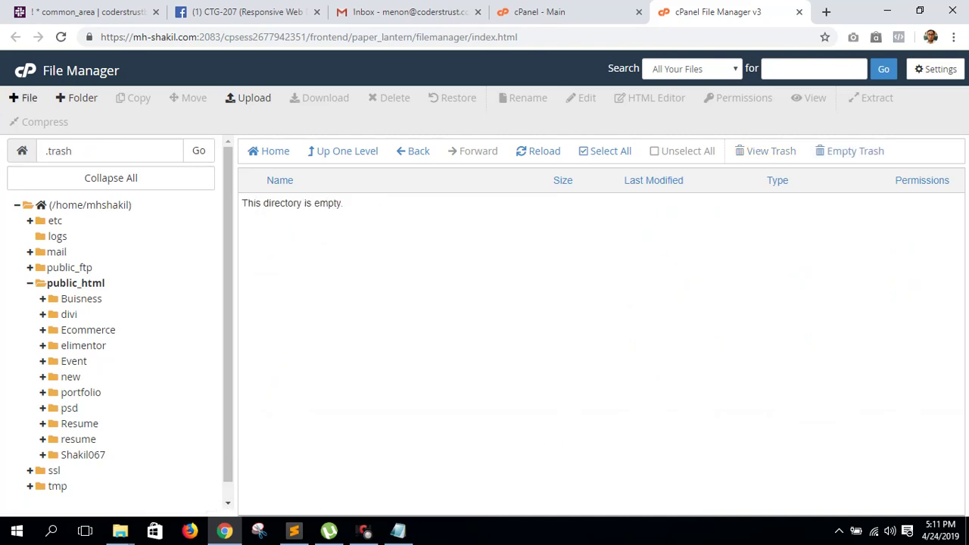
left_click(76, 283)
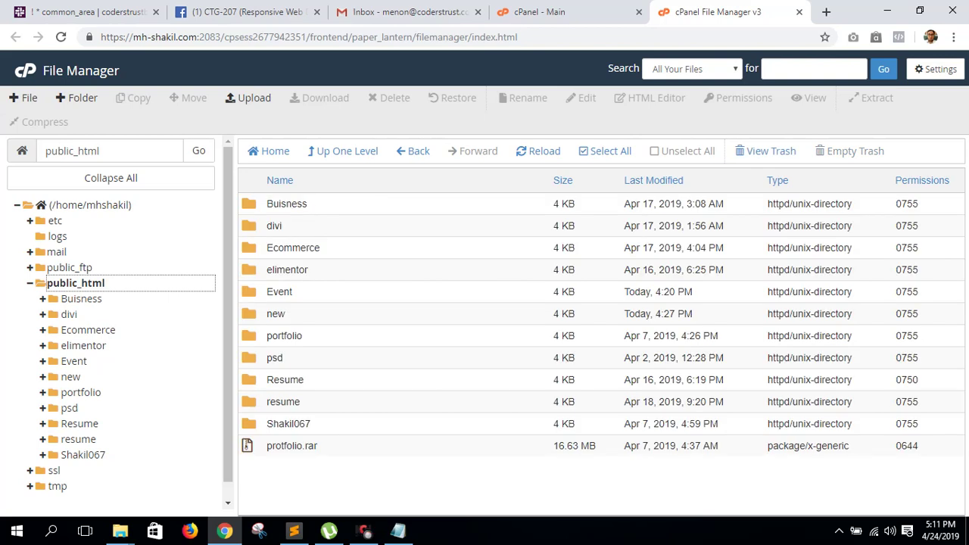
- Back on the cPanel home tab, scroll to the Softaculous section and open Softaculous Apps Installer
left_click(602, 14)
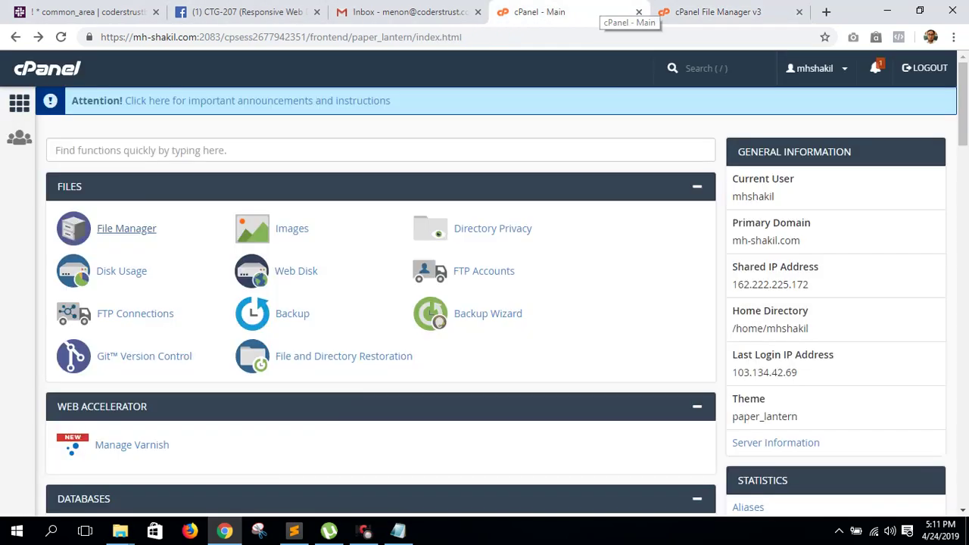
left_click(712, 12)
left_click(539, 12)
scroll(83, 334, "down", 15)
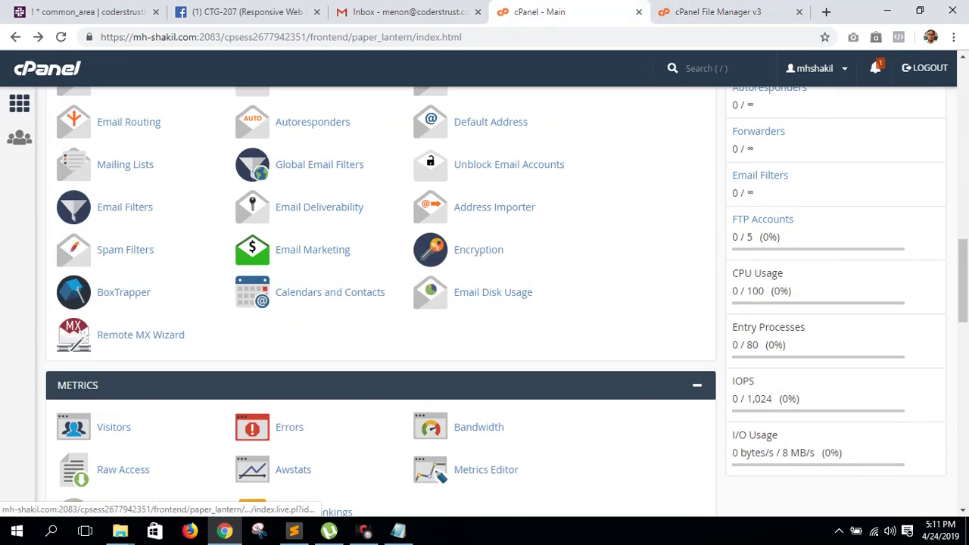
scroll(84, 333, "down", 15)
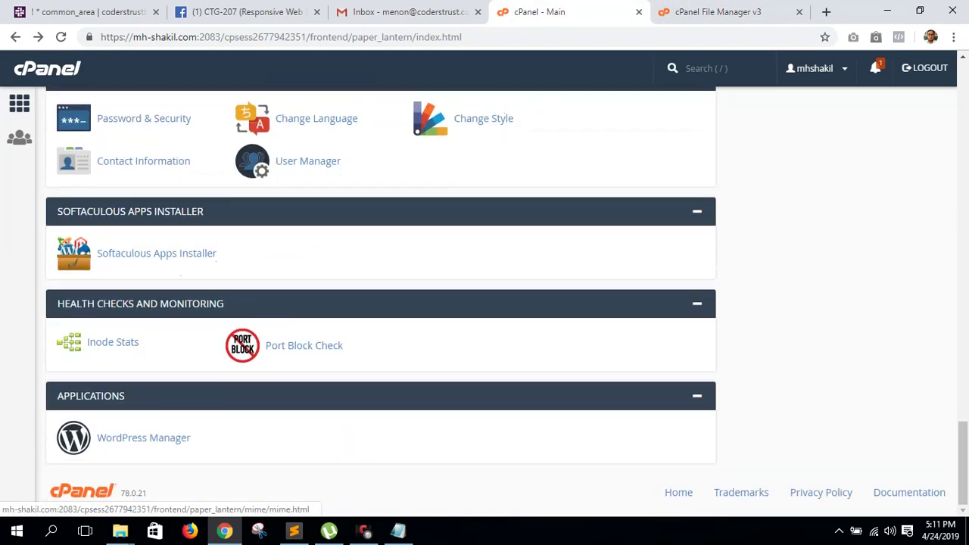
scroll(144, 437, "up", 5)
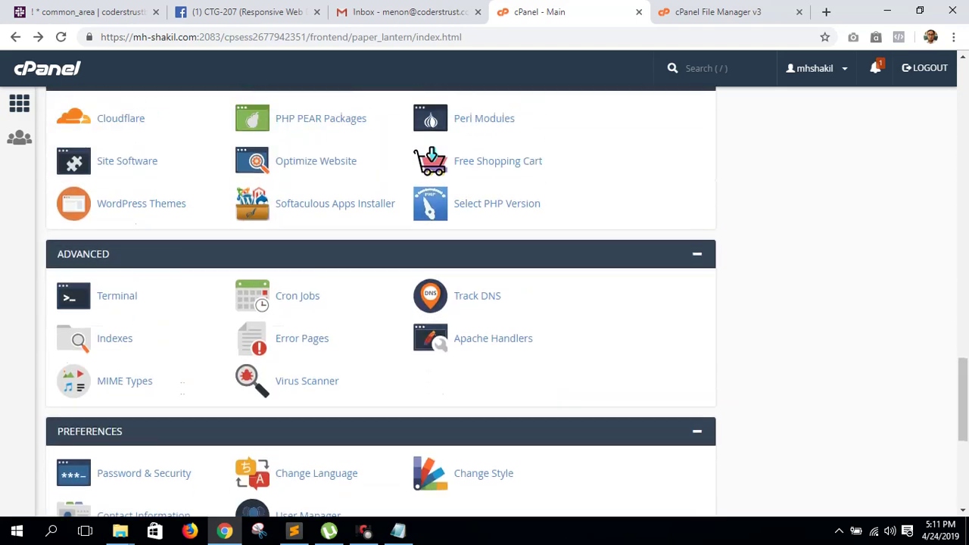
scroll(120, 402, "down", 2)
scroll(121, 402, "up", 6)
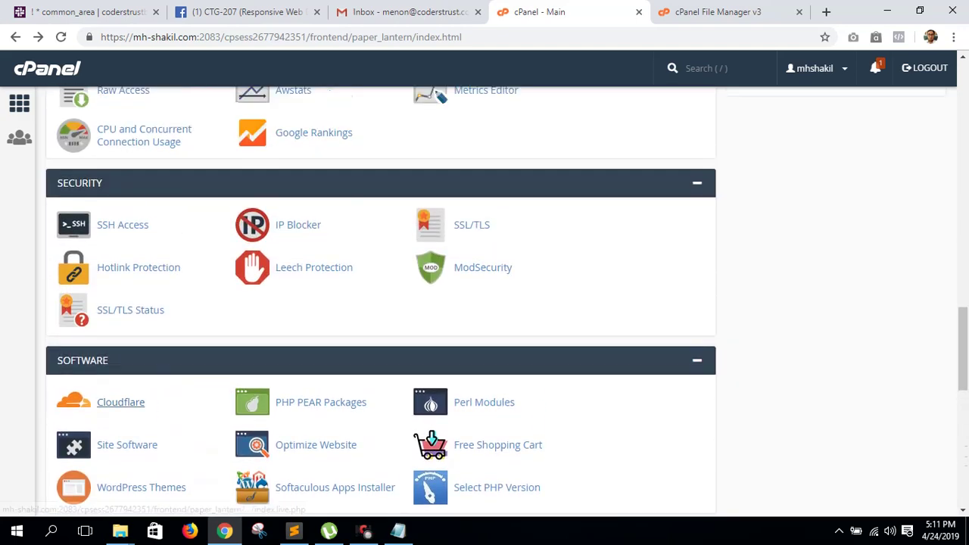
scroll(120, 402, "up", 5)
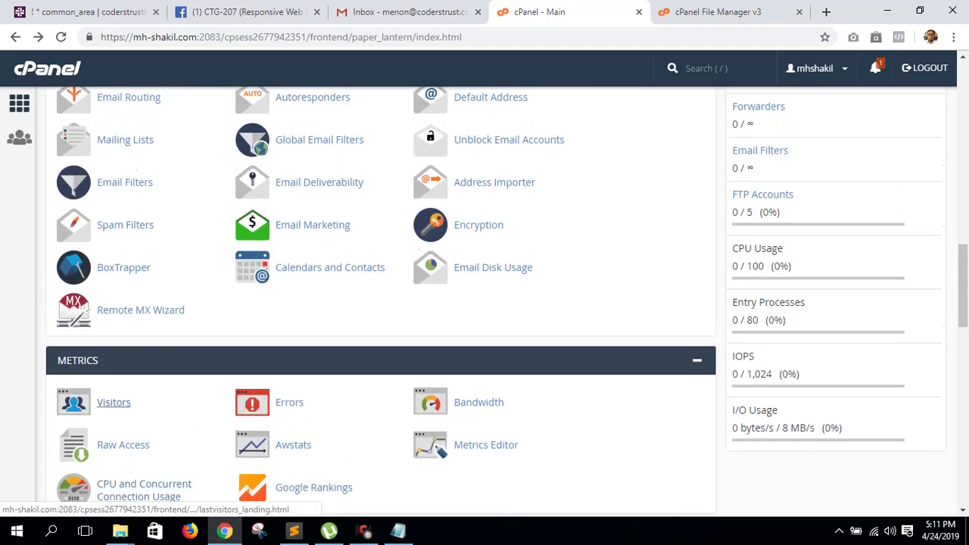
scroll(120, 402, "up", 4)
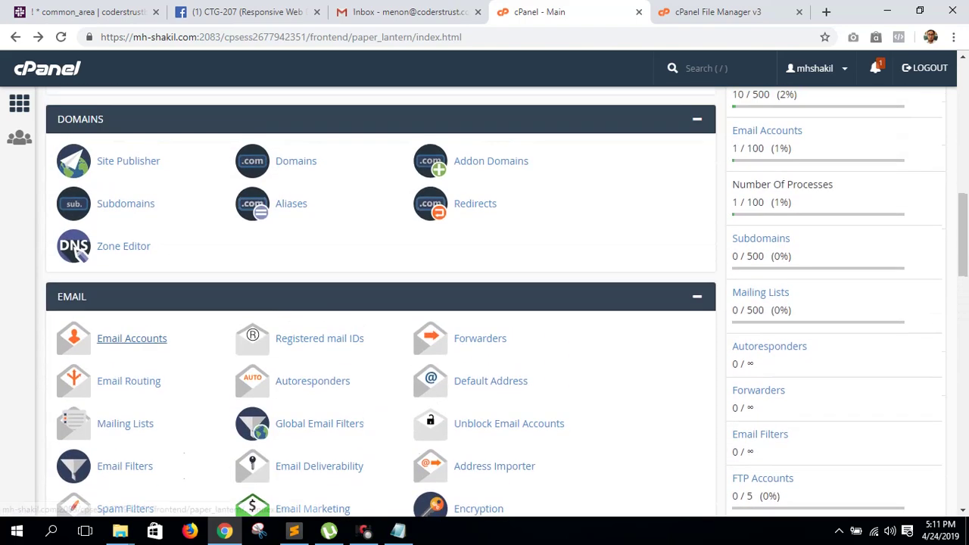
scroll(120, 402, "down", 7)
scroll(121, 402, "down", 9)
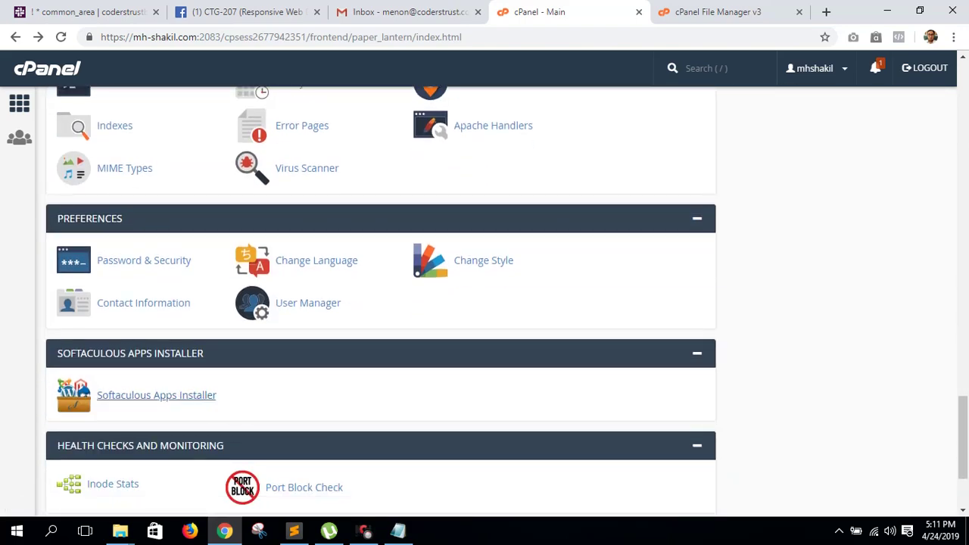
left_click(120, 397)
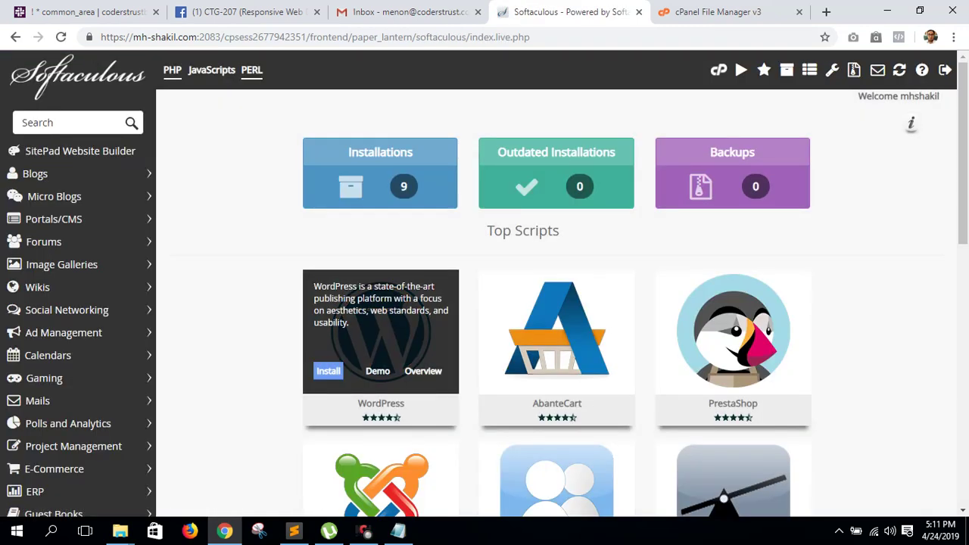
left_click(327, 371)
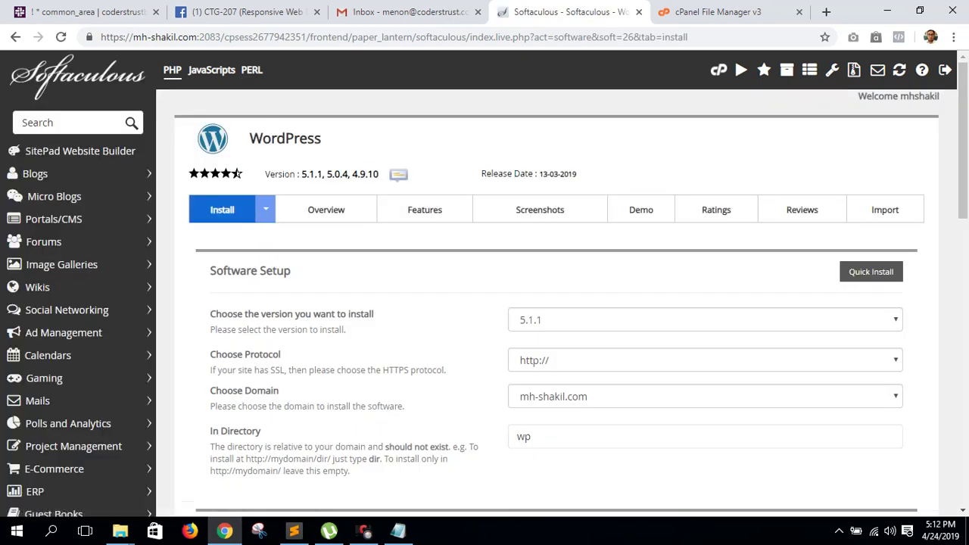
left_click(606, 396)
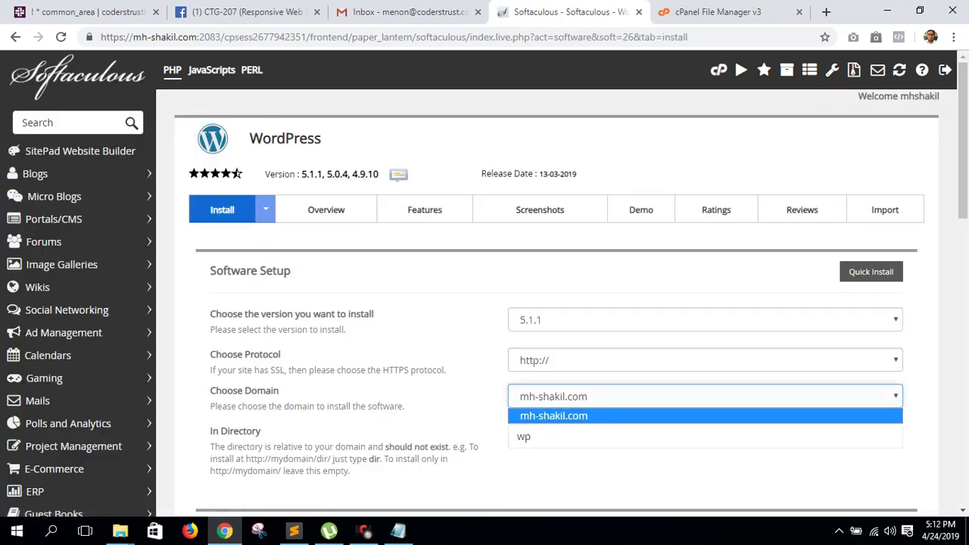
left_click(606, 436)
key("ctrl+a")
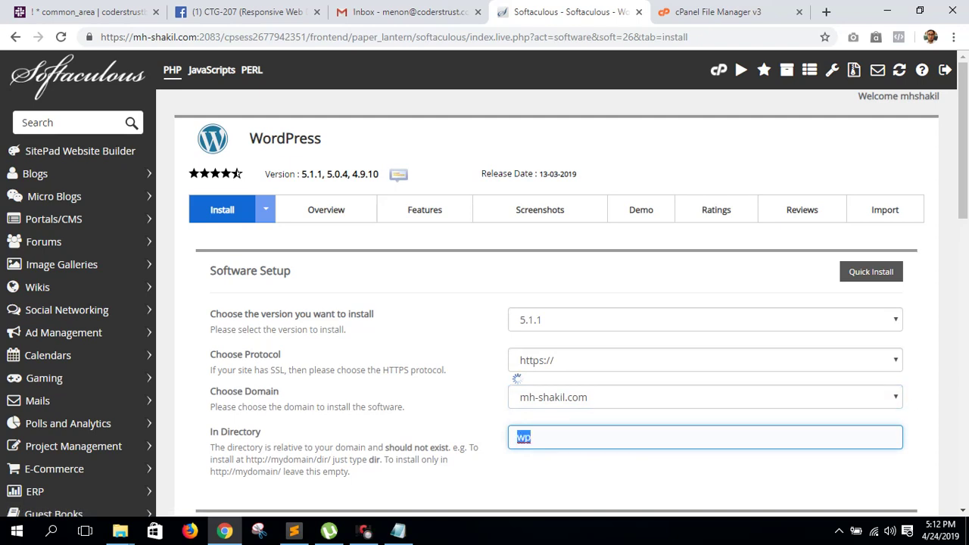
key("BackSpace")
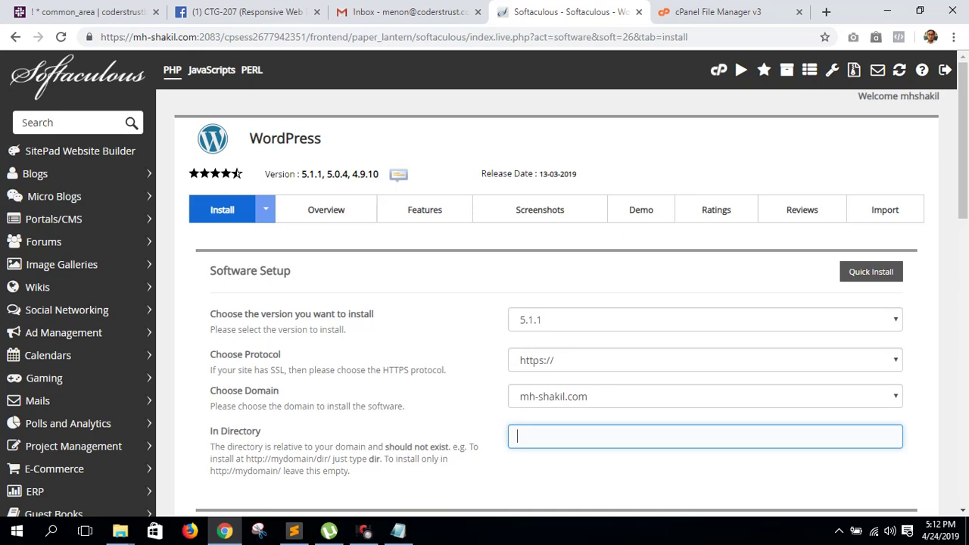
type("demon")
- Replace the generated admin password with a simple, weak one
key("Tab")
key("Tab")
key("Tab")
key("Tab")
key("Tab")
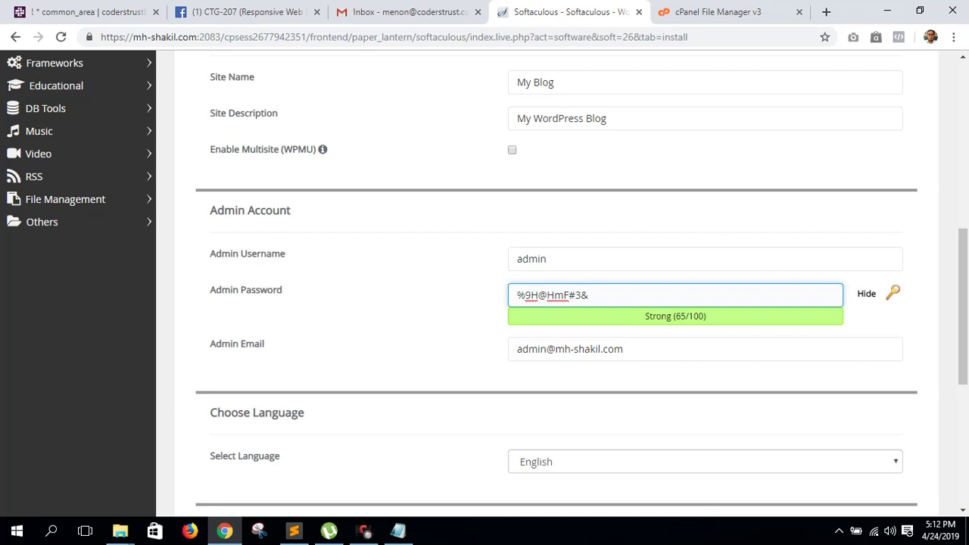
key("BackSpace")
key("BackSpace")
key("BackSpace")
key("BackSpace")
key("BackSpace")
key("BackSpace")
key("BackSpace")
key("BackSpace")
key("BackSpace")
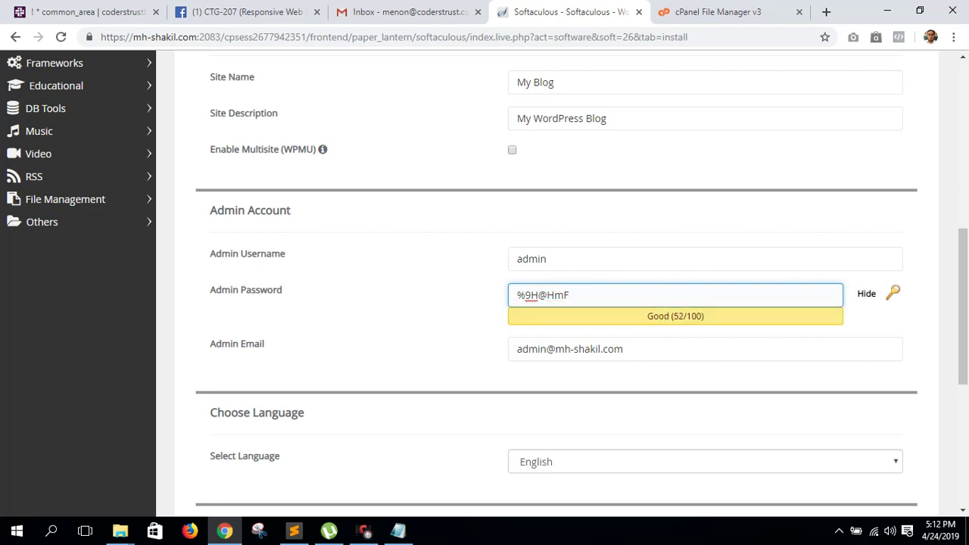
type("a")
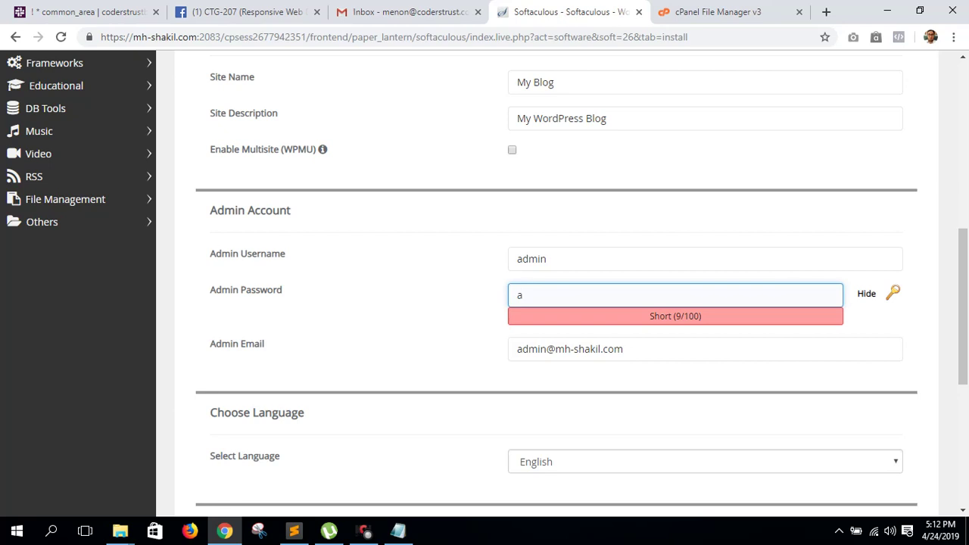
type("dmin")
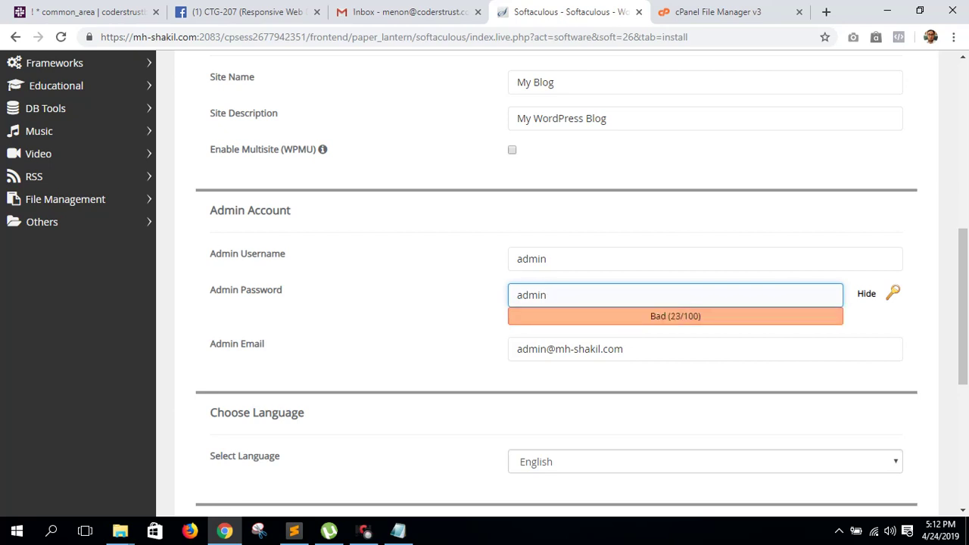
scroll(557, 280, "down", 5)
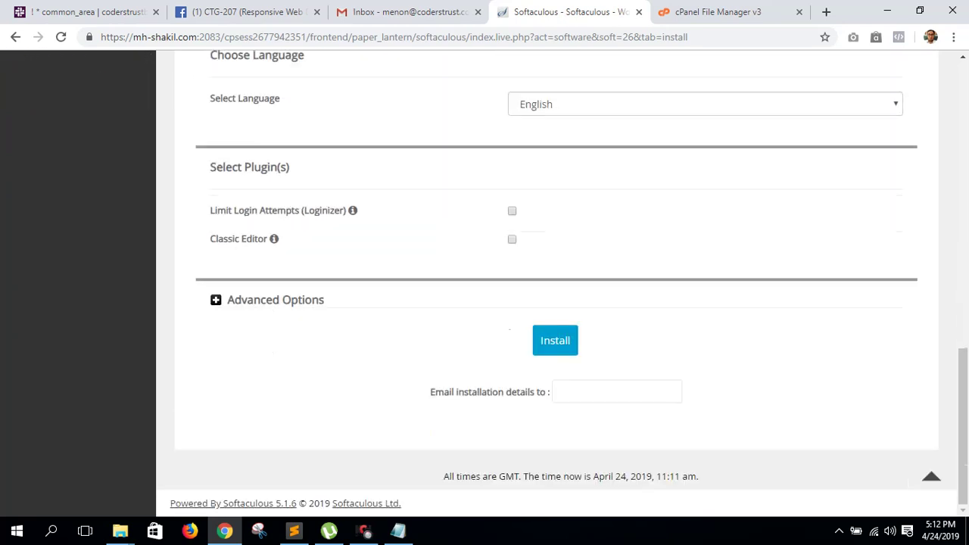
- Install WordPress at mh-shakil.com/demon and open the new site and its admin dashboard
left_click(555, 340)
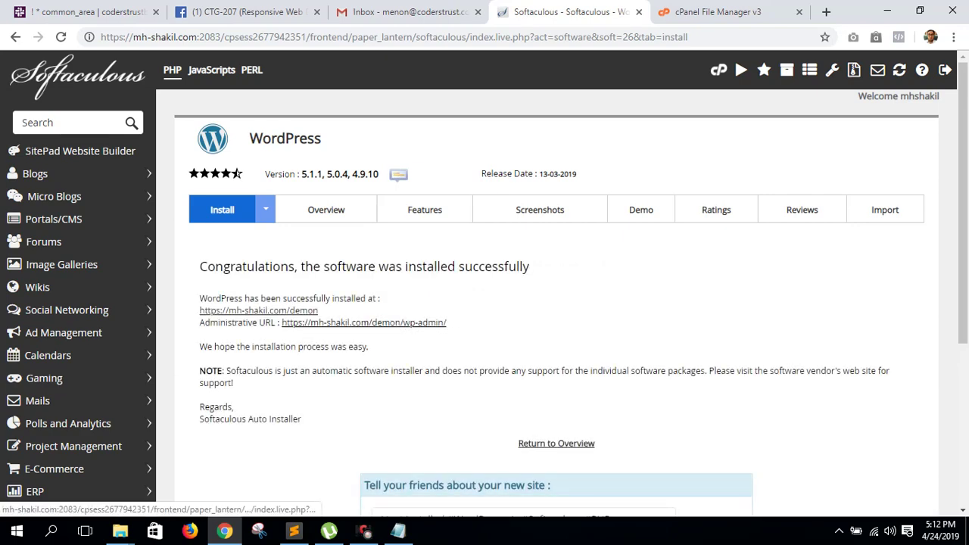
left_click(364, 322)
key("ctrl+shift+Tab")
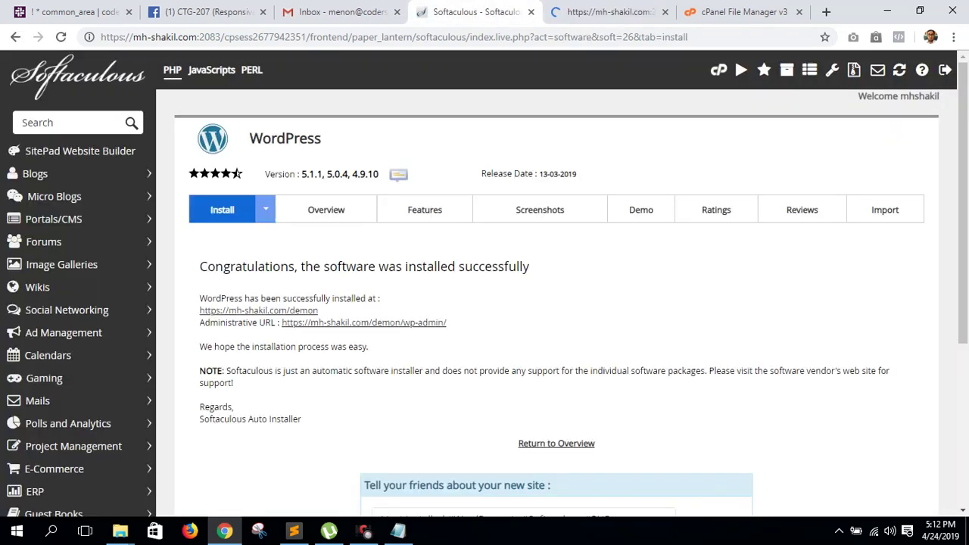
left_click(258, 311)
key("ctrl+Tab")
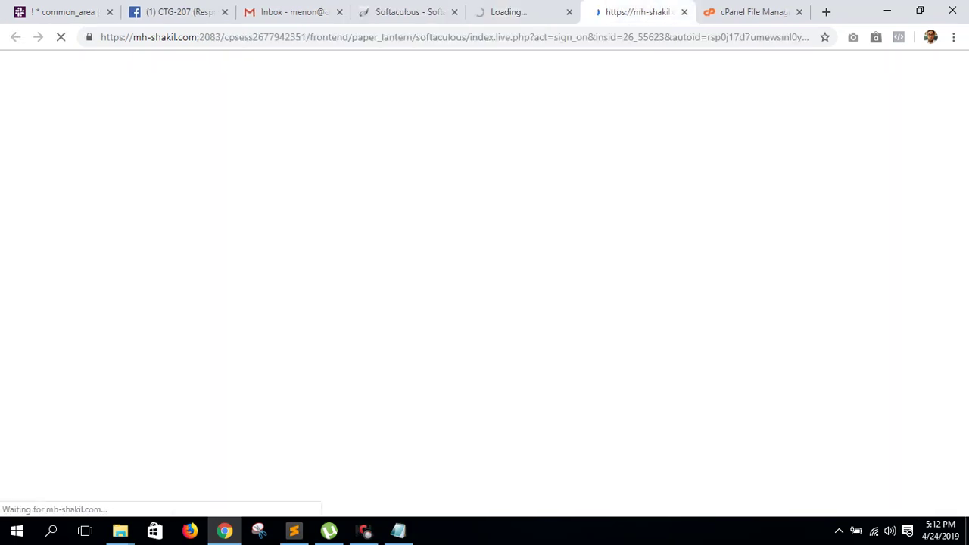
key("ctrl+Tab")
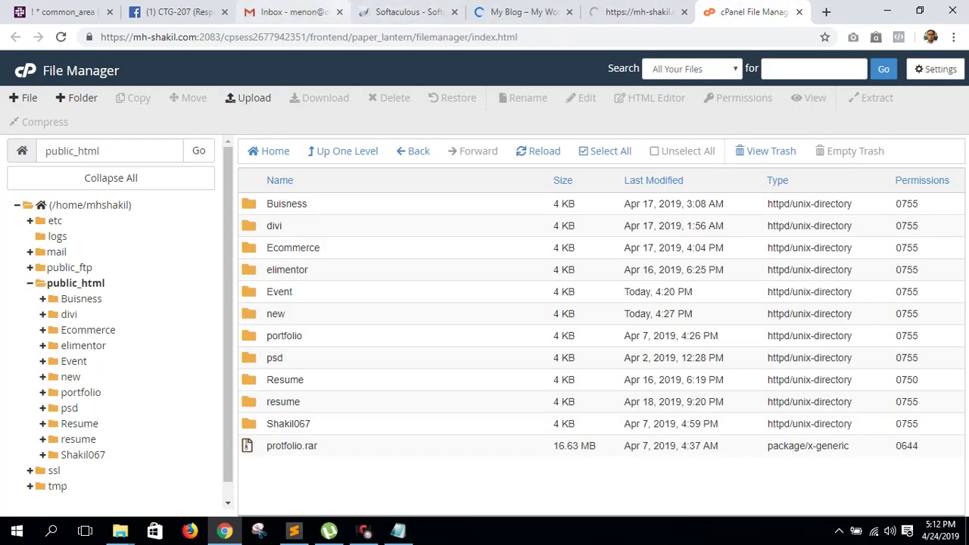
- Check the new site's installed themes, then go from Softaculous back to the cPanel home page
left_click(443, 13)
left_click(15, 36)
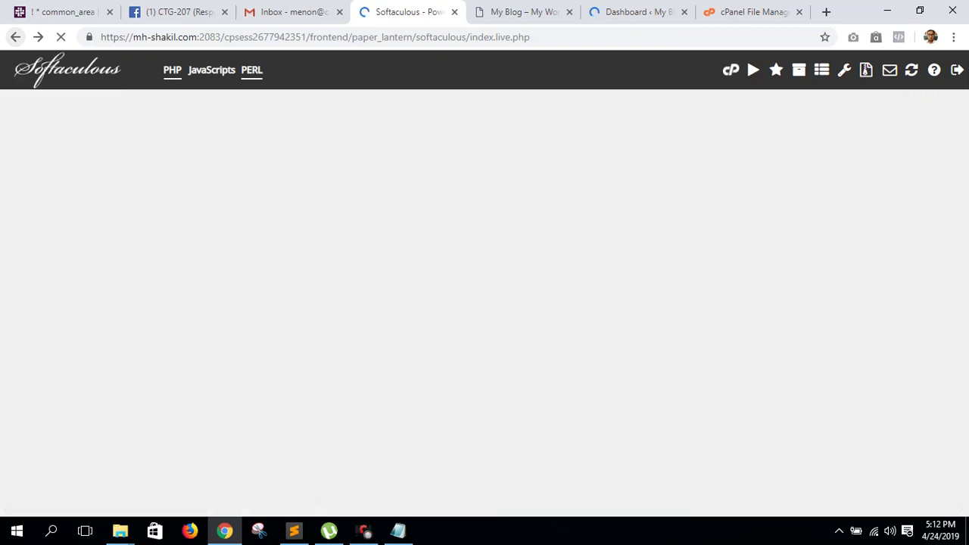
key("ctrl+Tab")
key("ctrl+Tab")
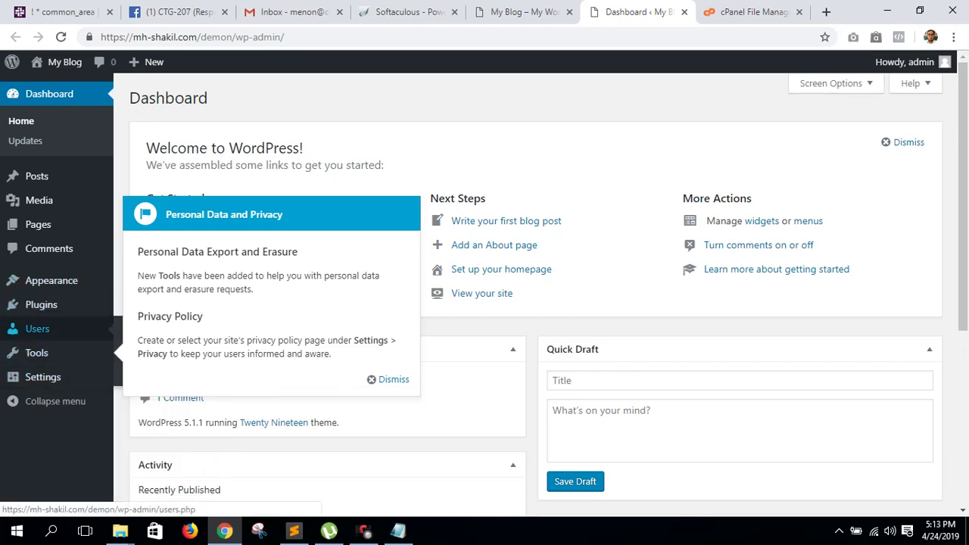
left_click(52, 281)
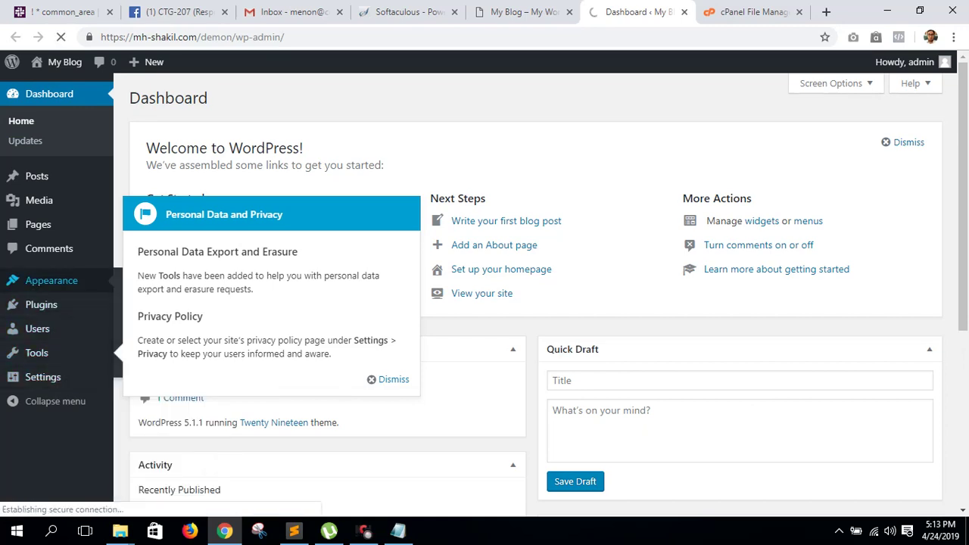
left_click(409, 11)
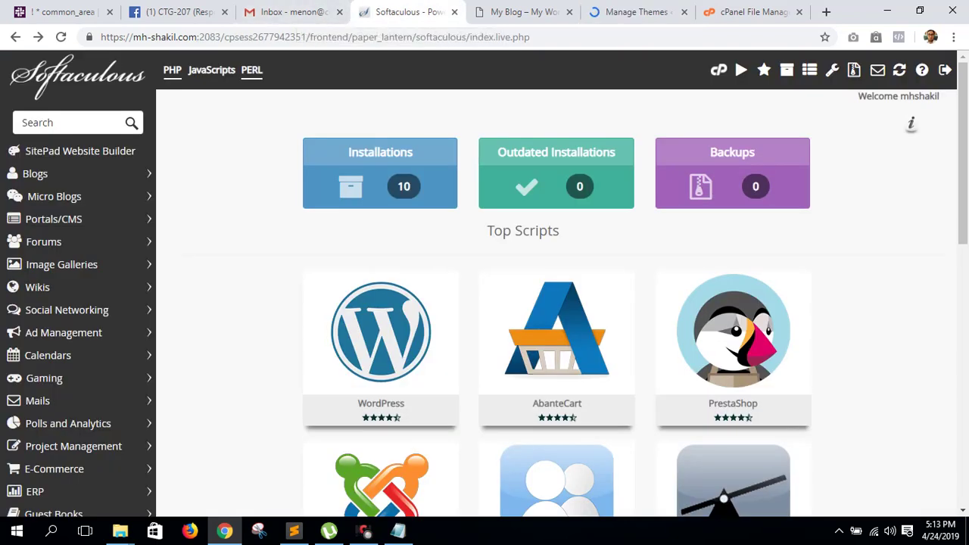
left_click(15, 36)
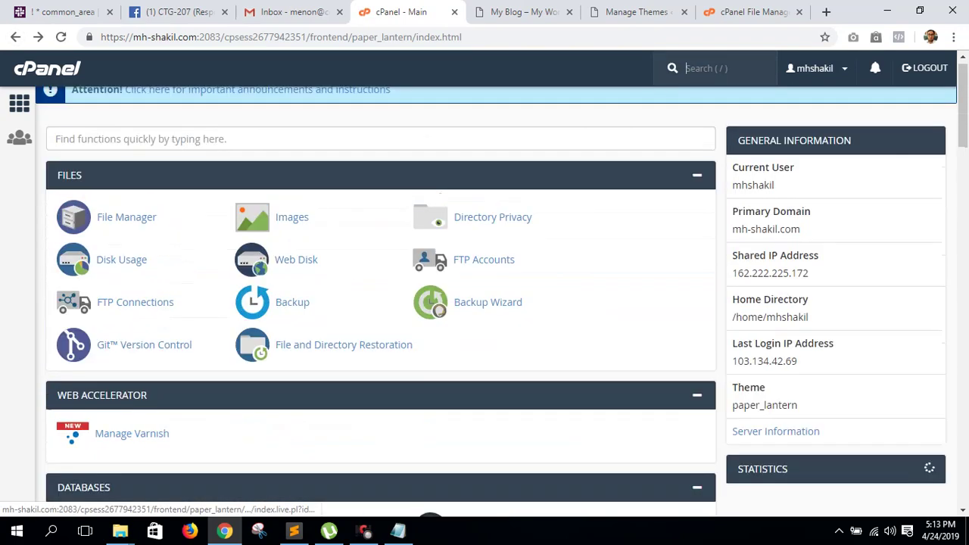
- In File Manager, navigate into public_html/demon/wp-content/themes
left_click(127, 228)
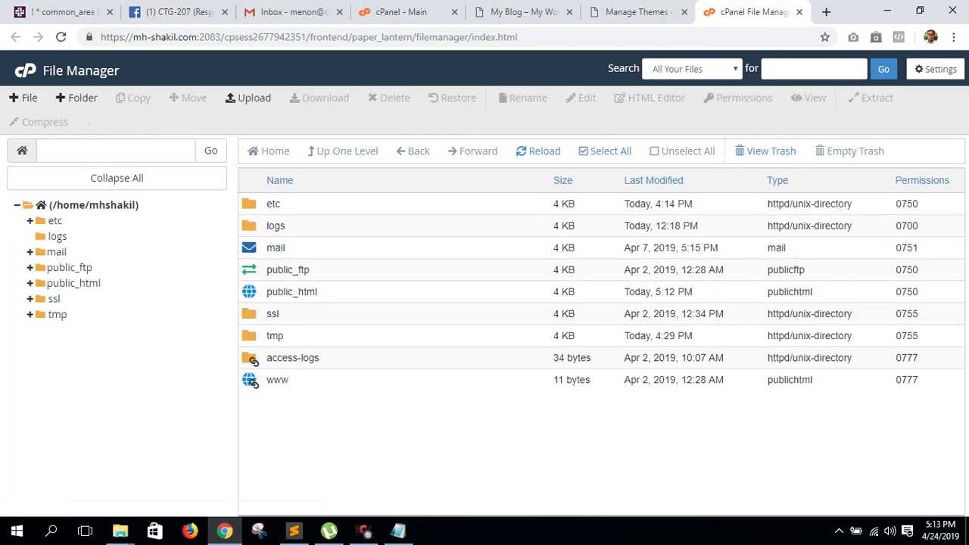
left_click(73, 282)
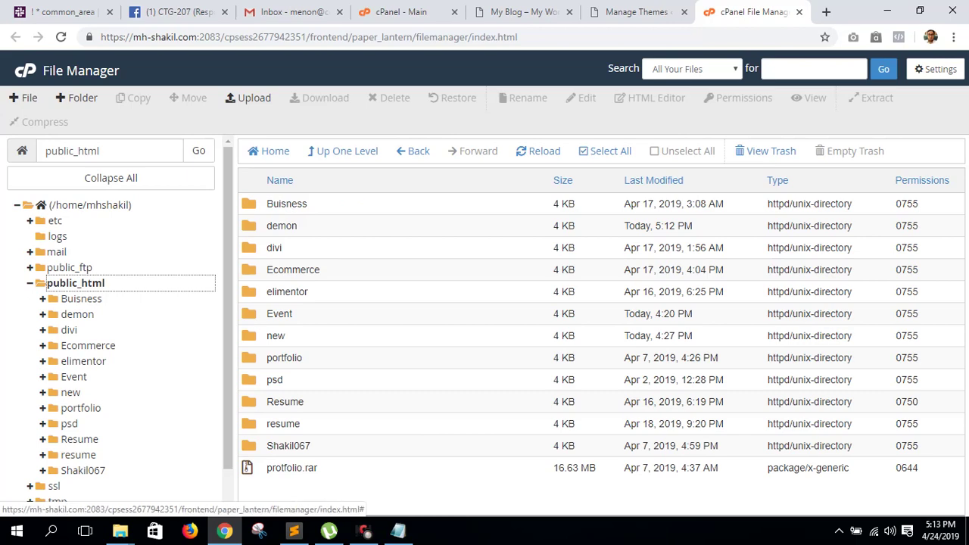
double_click(283, 226)
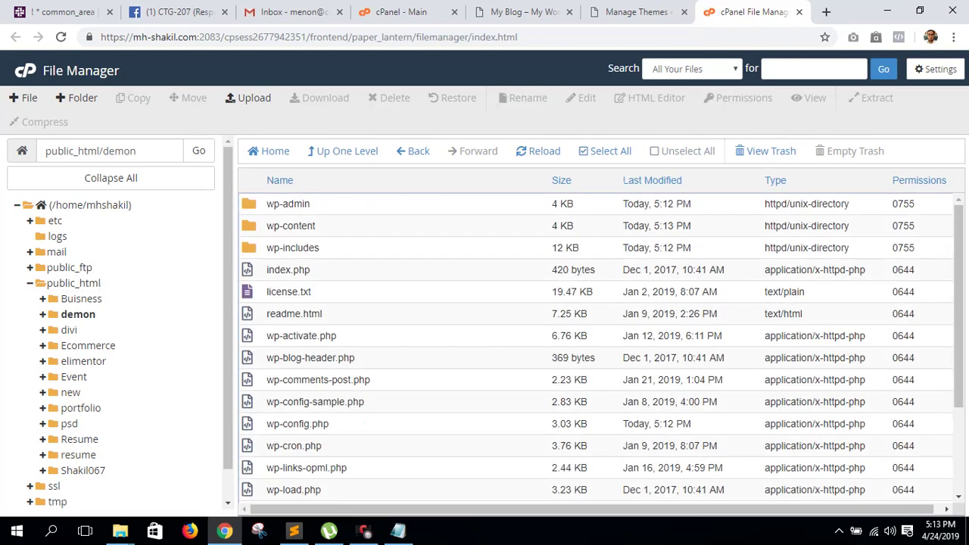
scroll(598, 348, "down", 3)
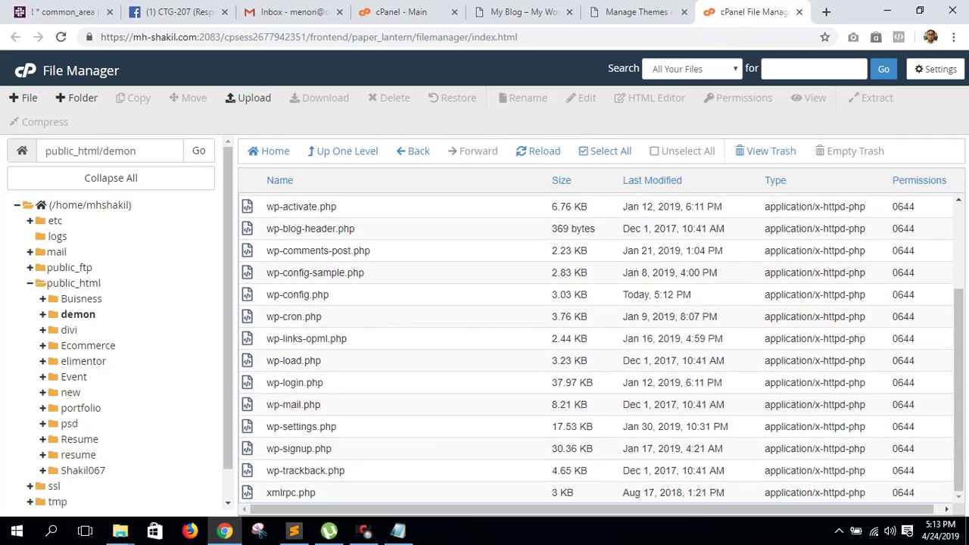
scroll(598, 348, "up", 3)
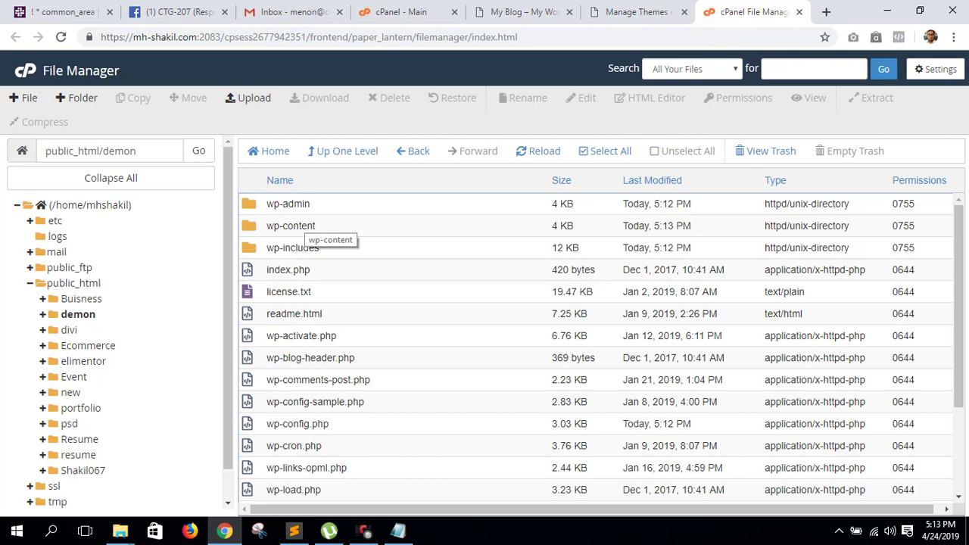
double_click(318, 228)
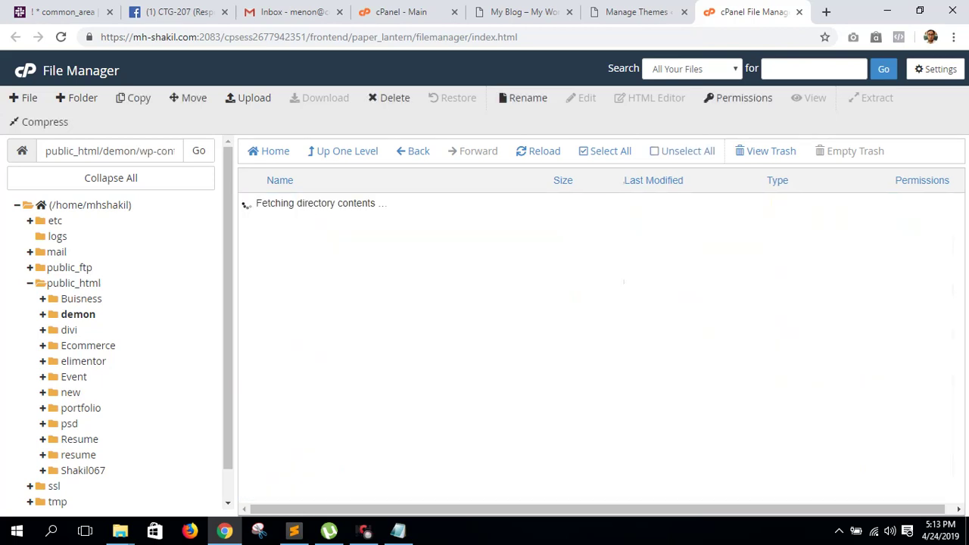
double_click(282, 226)
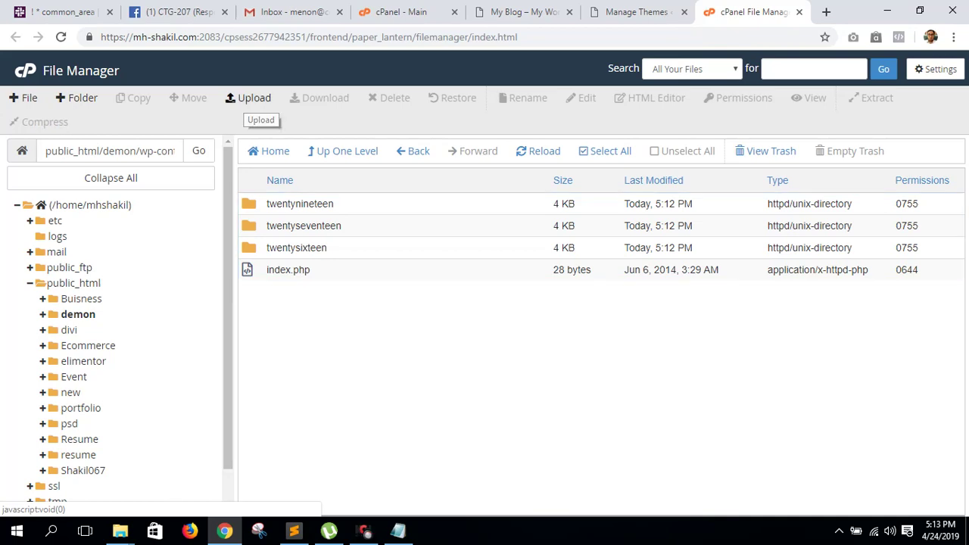
left_click(248, 98)
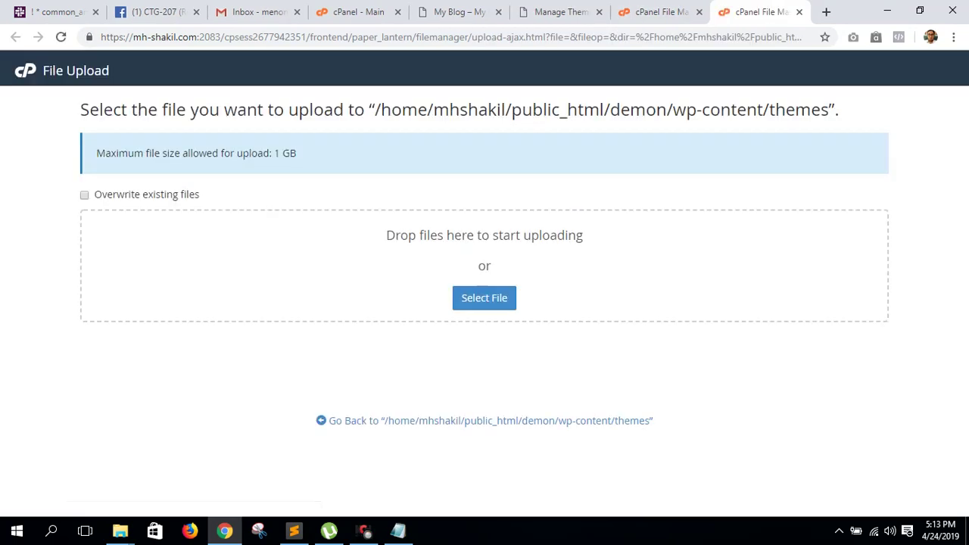
- Browse drives D: and F: in the upload file picker for the theme, then cancel it
left_click(483, 298)
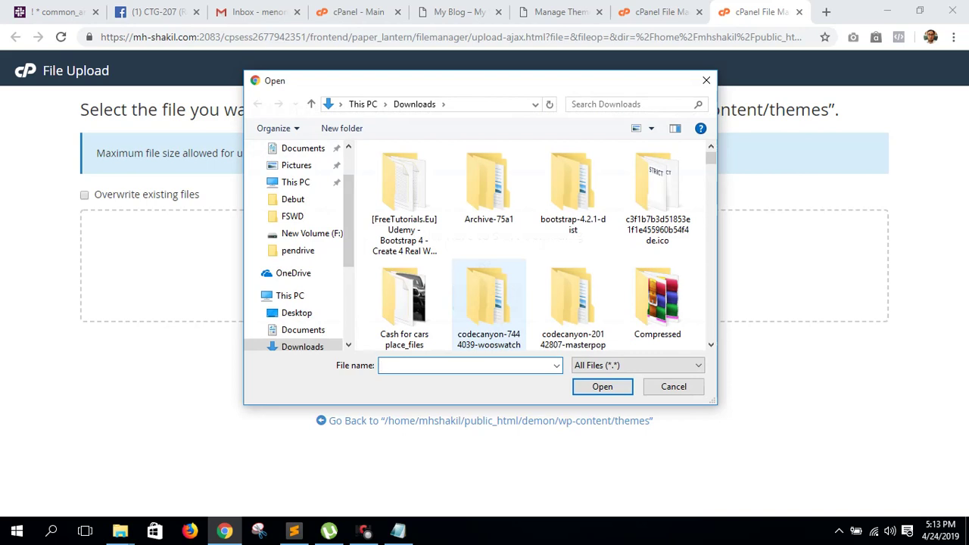
type("de")
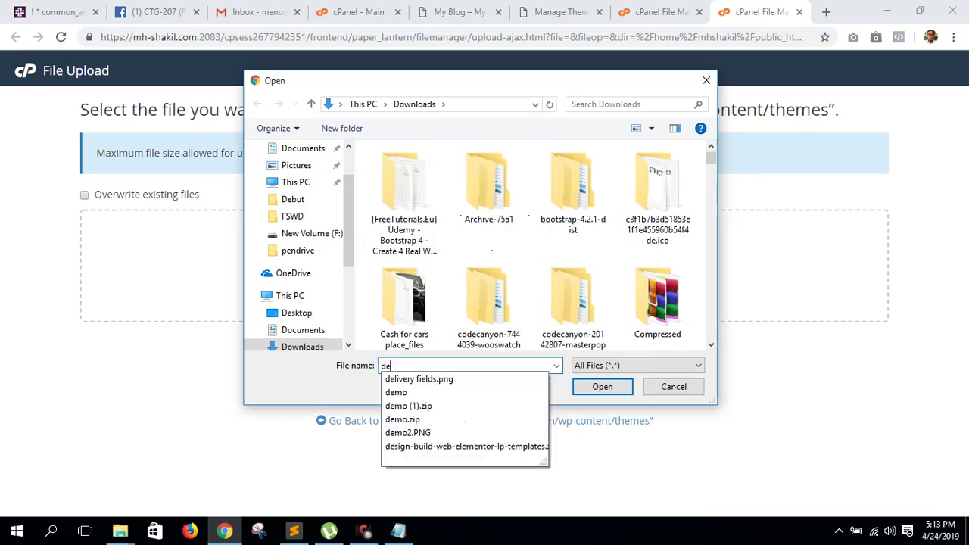
key("BackSpace")
key("BackSpace")
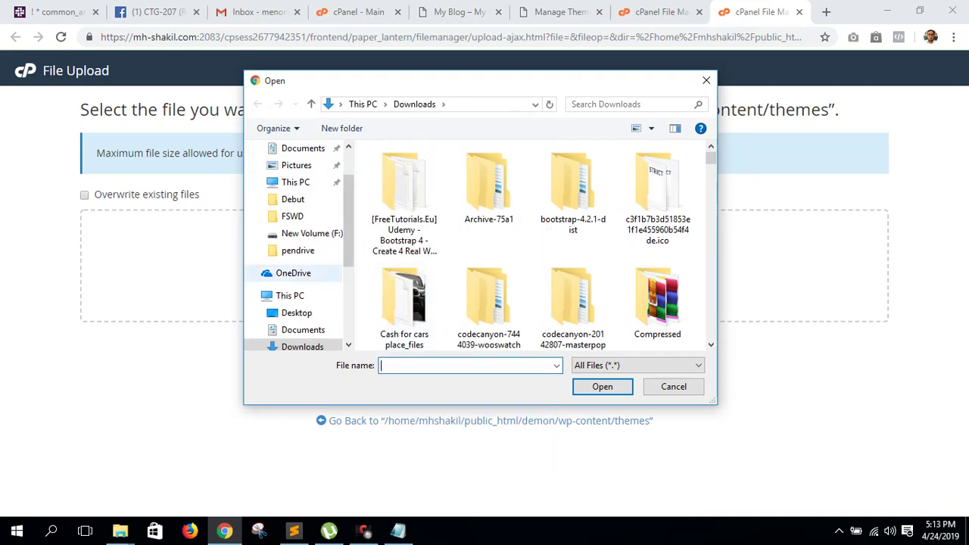
scroll(296, 274, "down", 2)
scroll(295, 269, "down", 3)
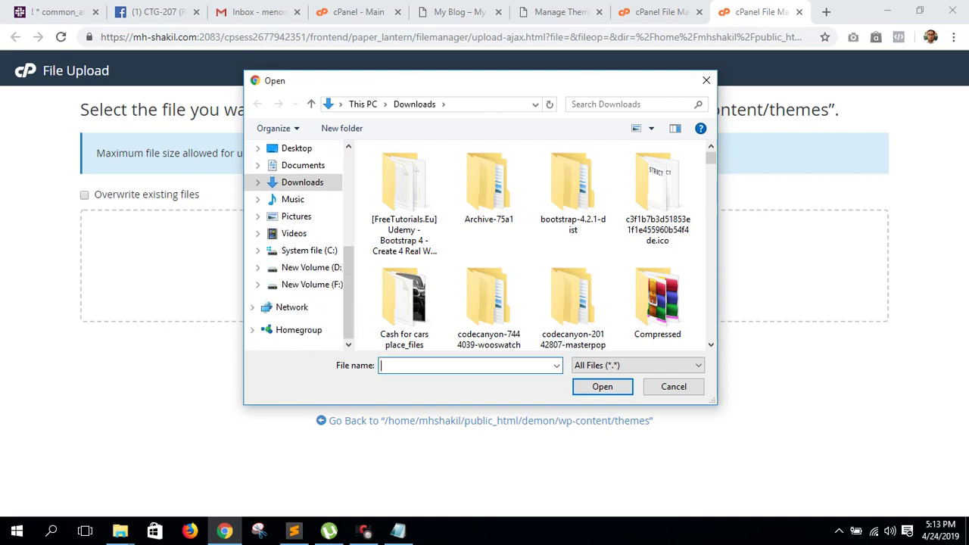
left_click(306, 267)
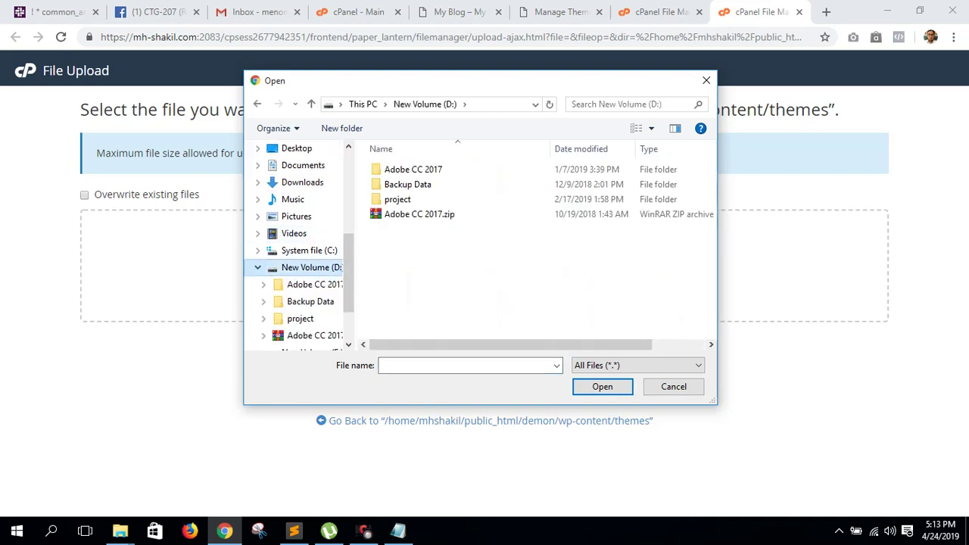
left_click(314, 284)
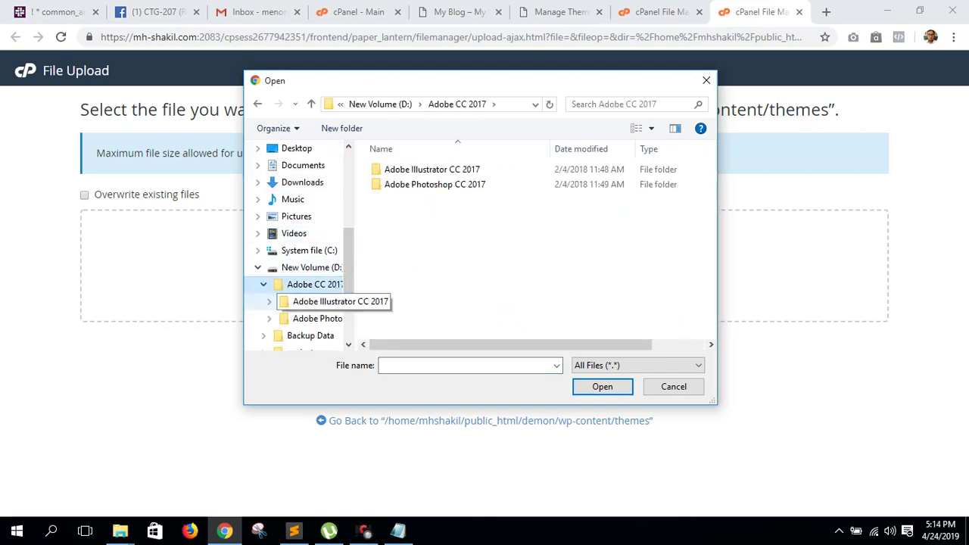
left_click(257, 267)
left_click(306, 284)
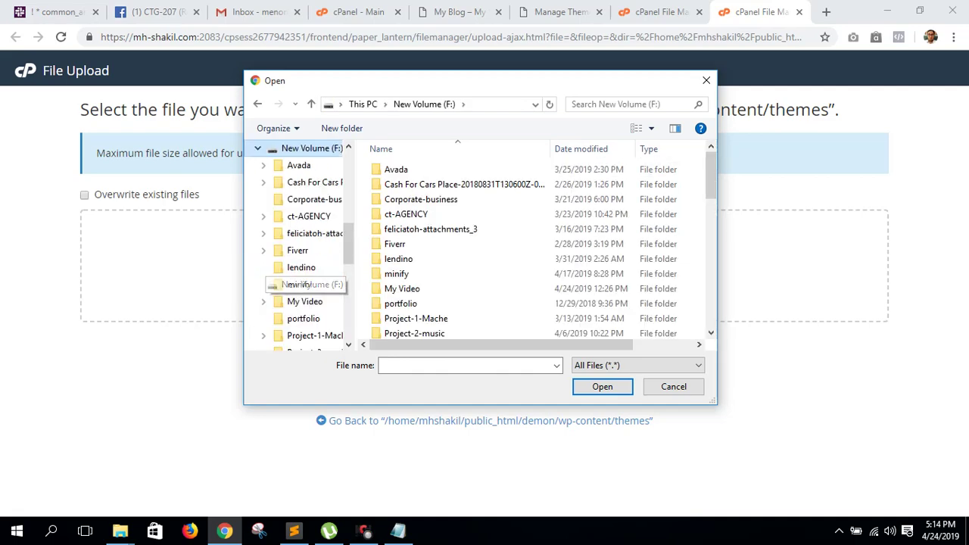
scroll(454, 226, "down", 5)
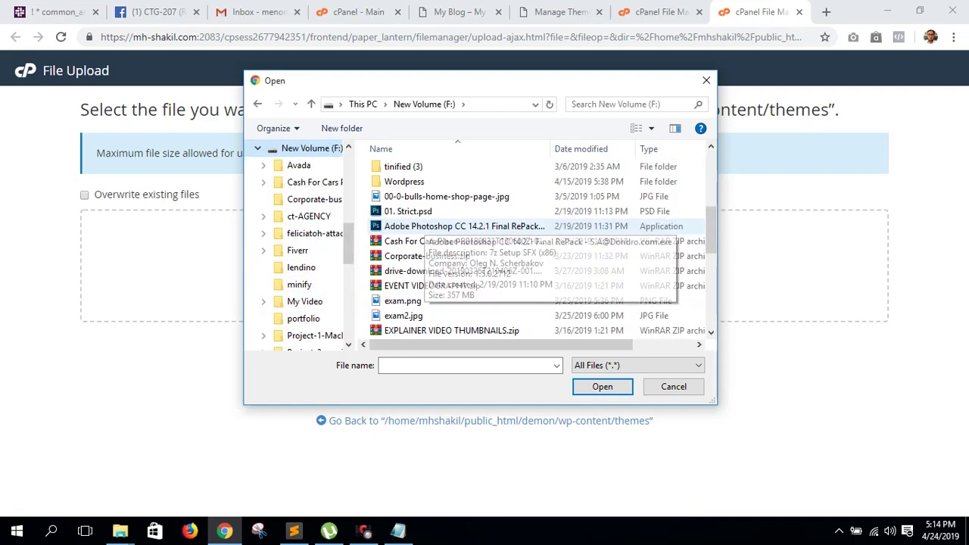
scroll(455, 226, "down", 5)
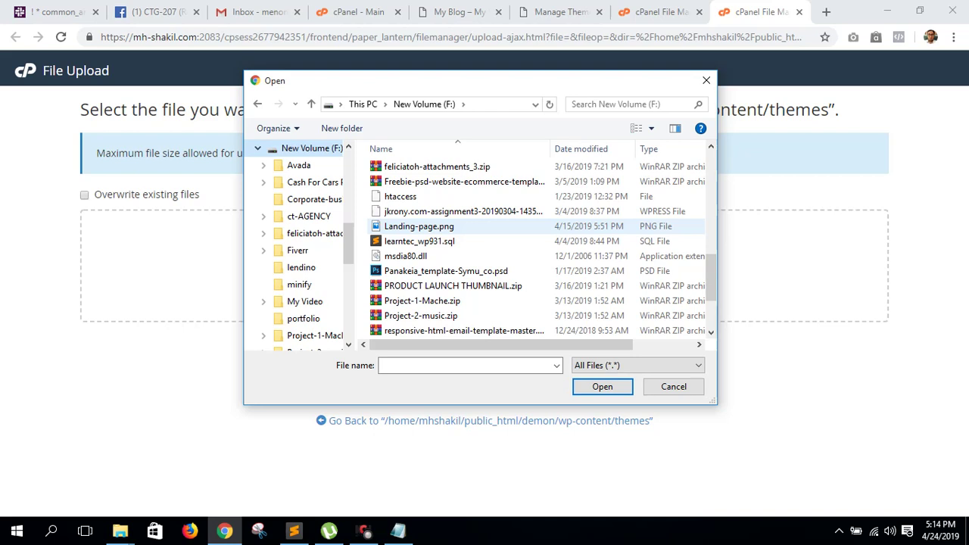
scroll(454, 225, "down", 1)
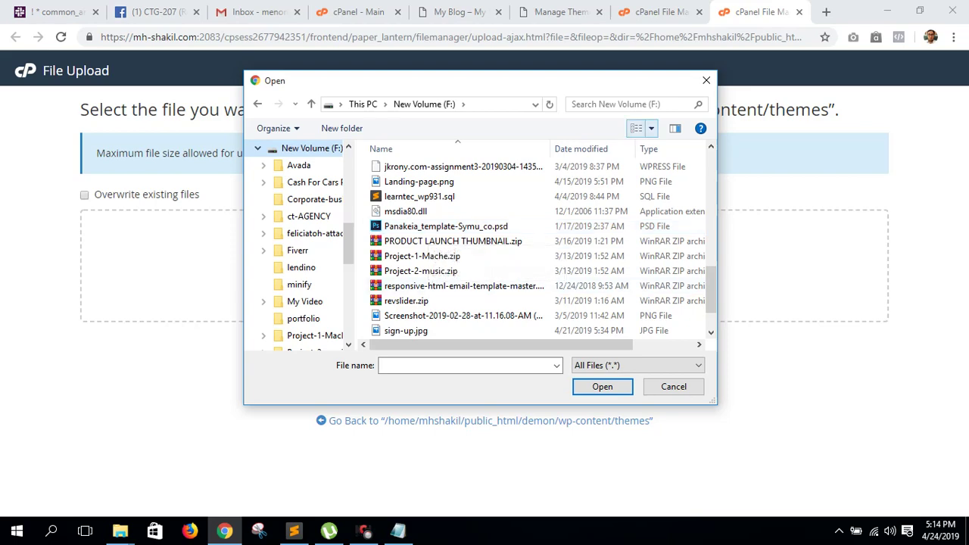
left_click(707, 80)
- Check the installed WordPress themes and live blog, then reopen and cancel the file picker
left_click(651, 12)
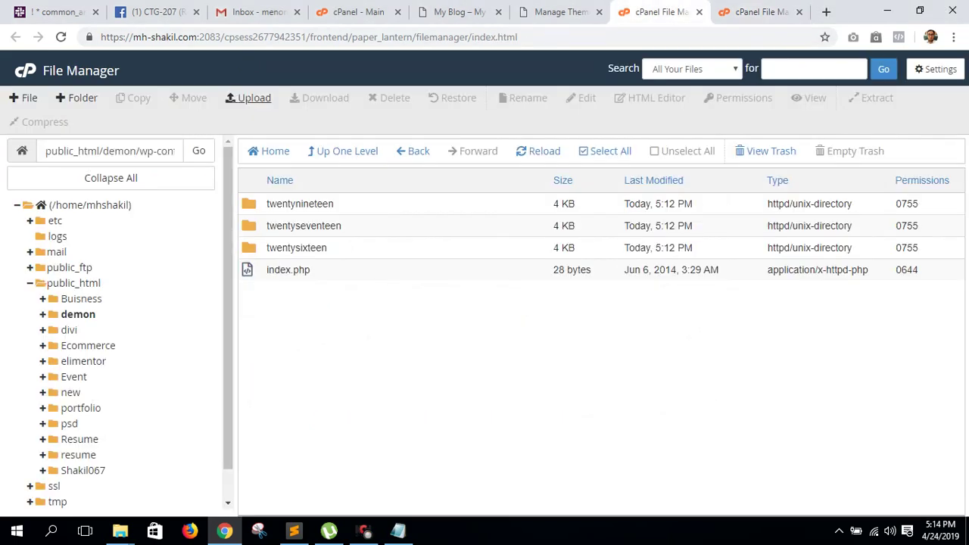
left_click(757, 12)
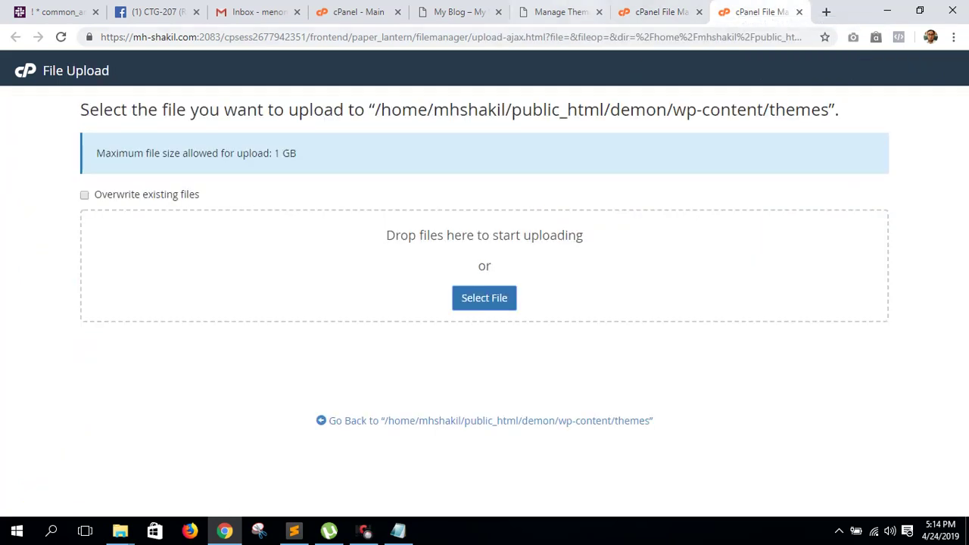
left_click(577, 11)
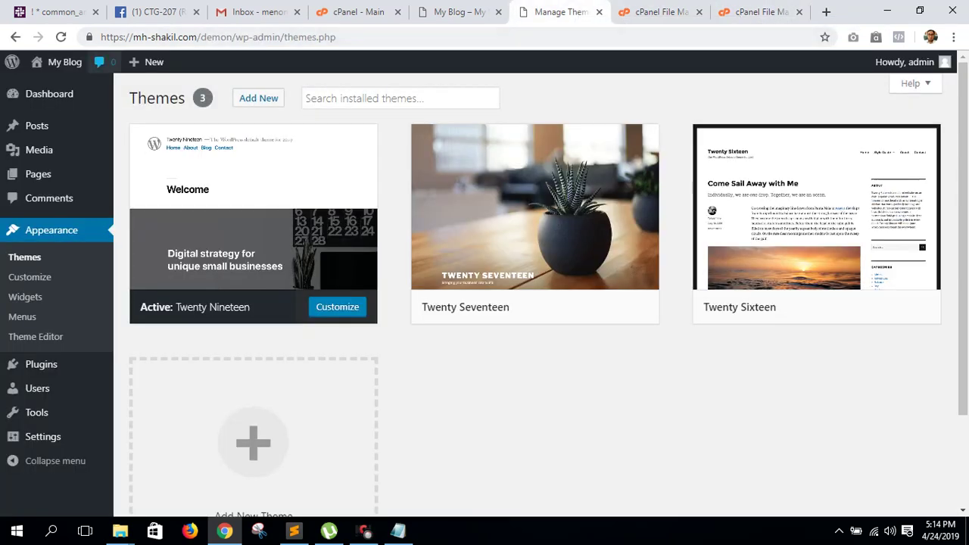
mouse_move(60, 62)
left_click(49, 87)
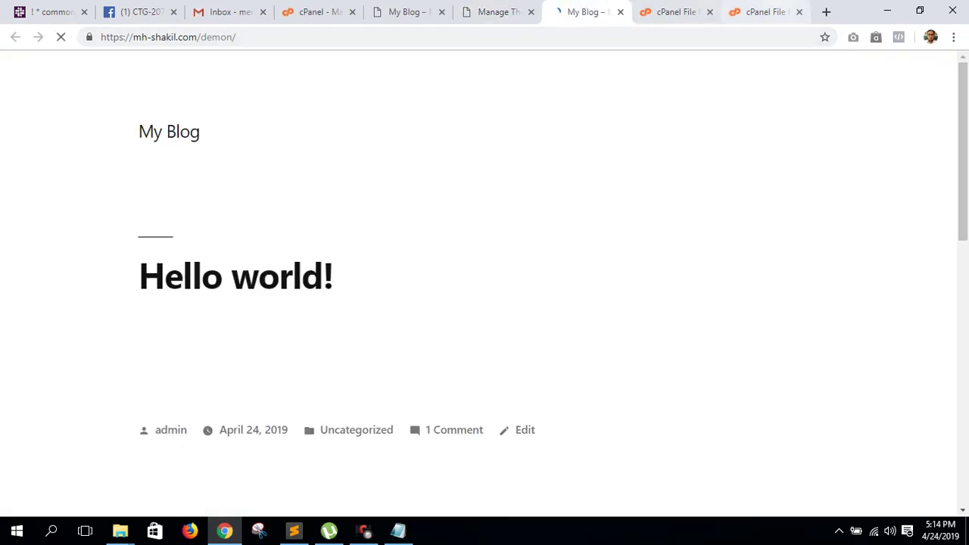
left_click(765, 12)
left_click(484, 298)
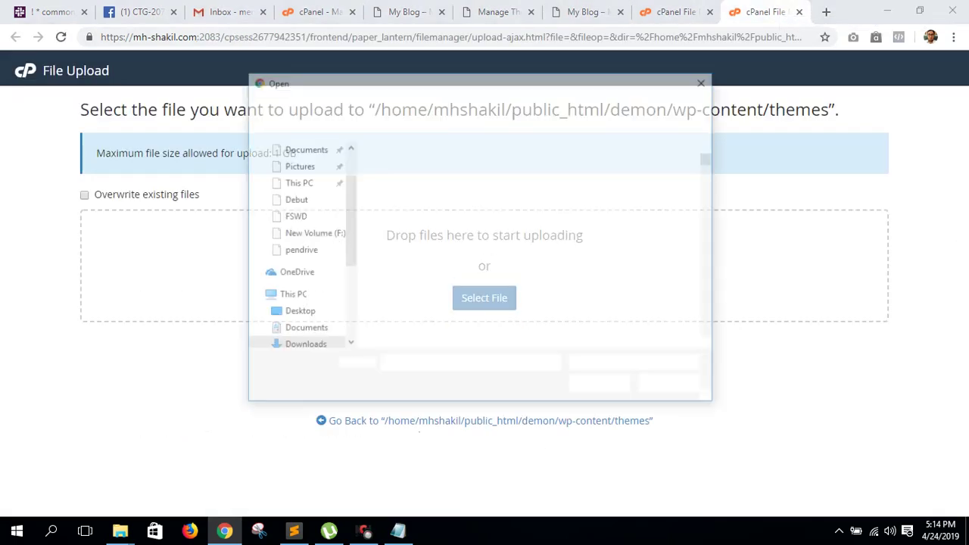
scroll(299, 302, "down", 2)
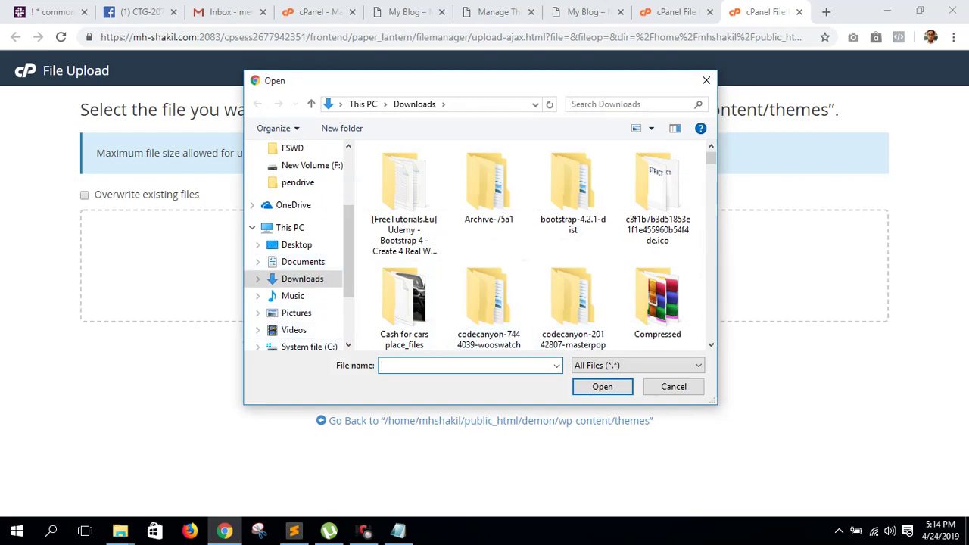
left_click(670, 386)
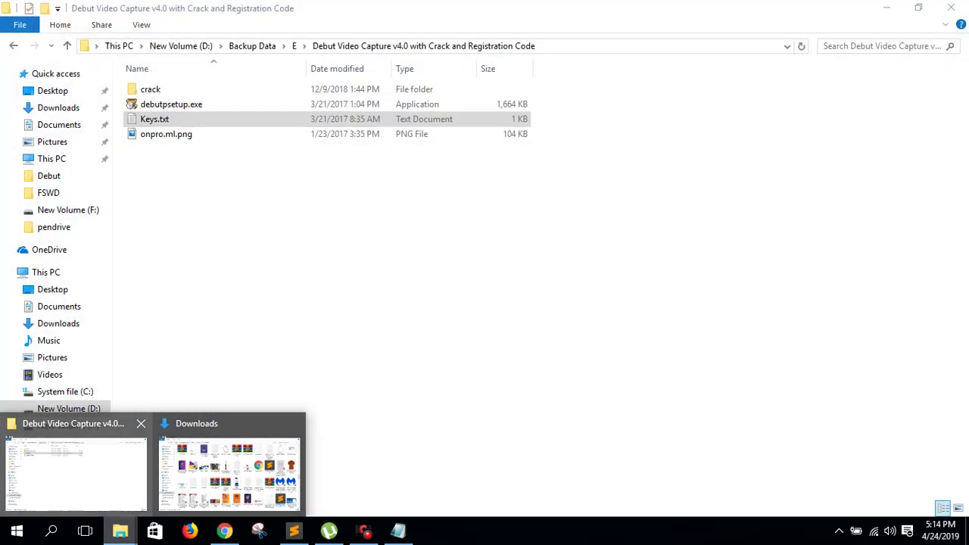
- In File Explorer, navigate to F:\Wordpress\Themes\damon resume\damon-package-1.0.3
left_click(229, 473)
left_click(68, 426)
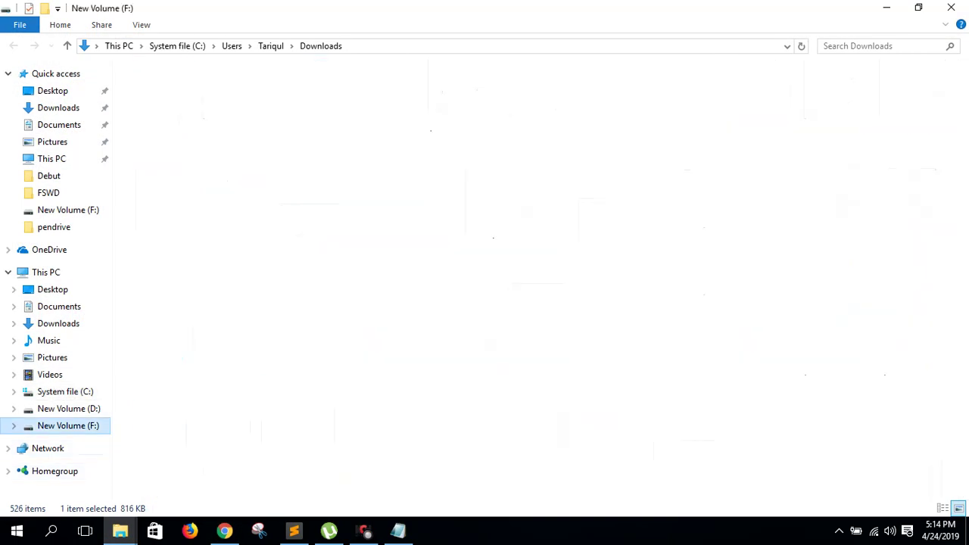
double_click(163, 313)
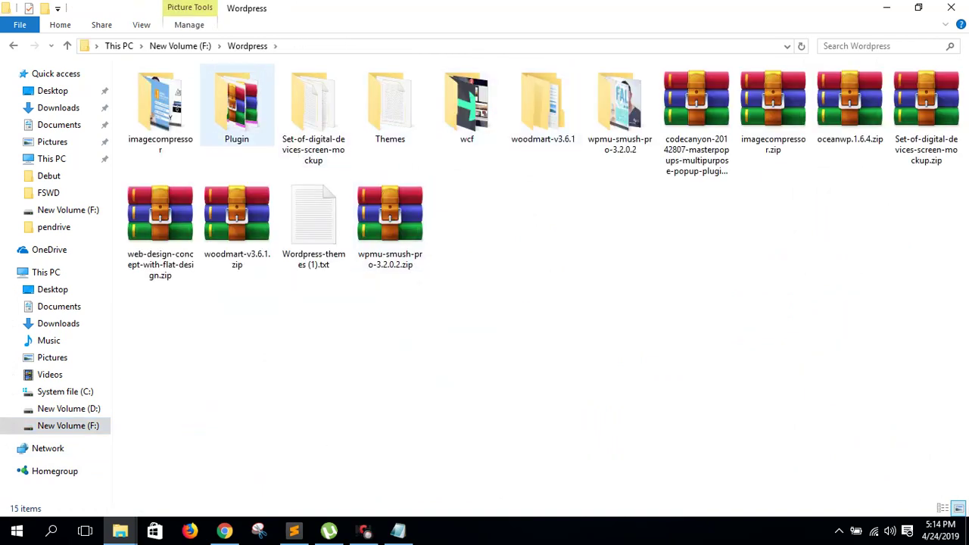
double_click(390, 133)
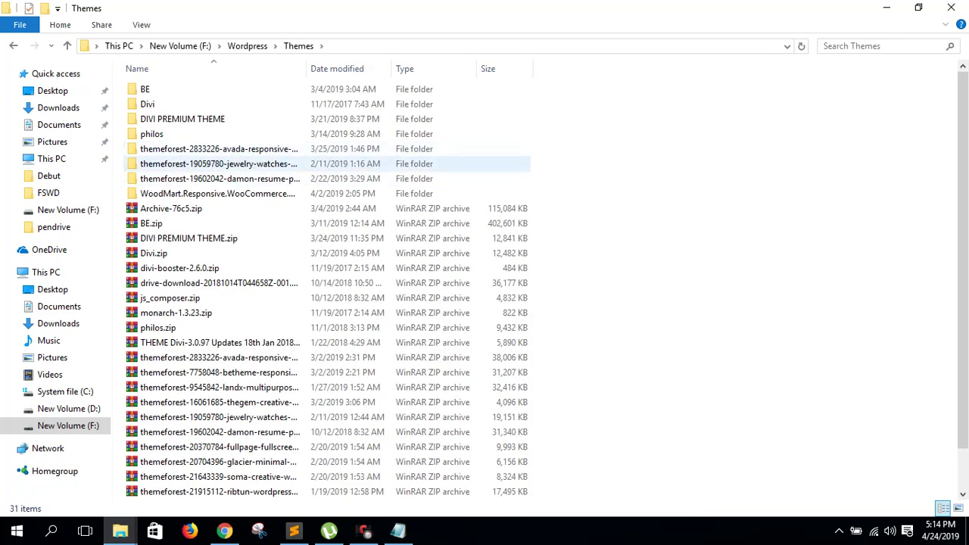
double_click(220, 179)
double_click(167, 90)
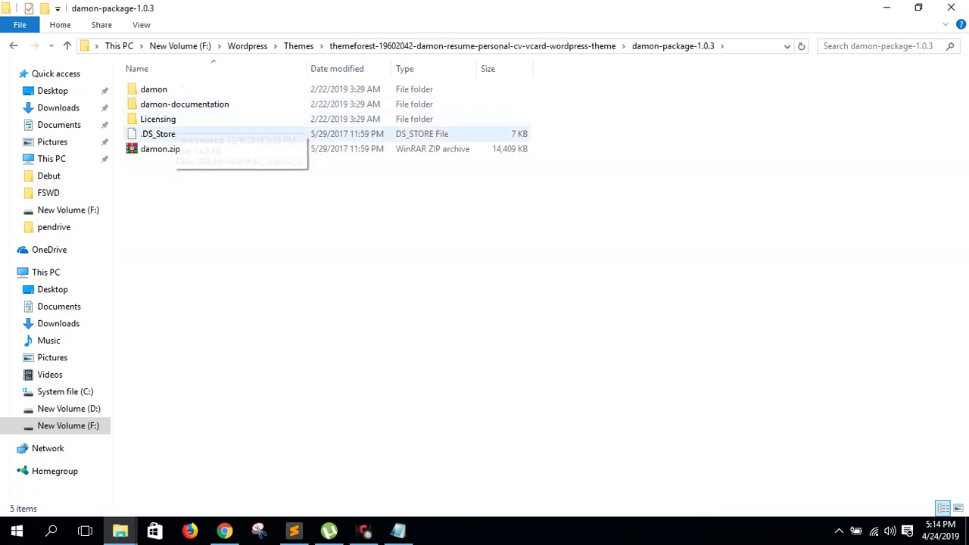
- Check the damon theme folder beside damon.zip, then bring up the cPanel upload page's file picker
left_click(159, 148)
left_click(154, 89)
key("Return")
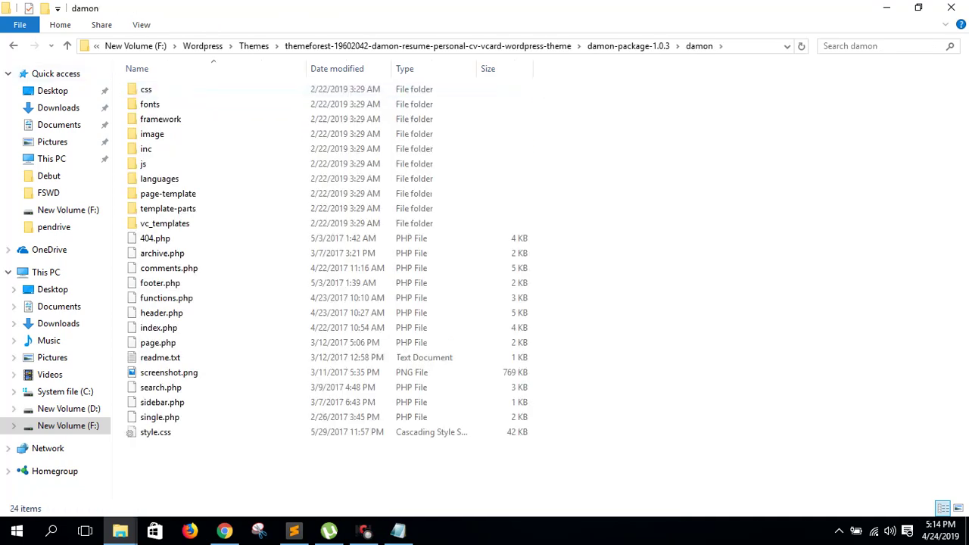
left_click(66, 46)
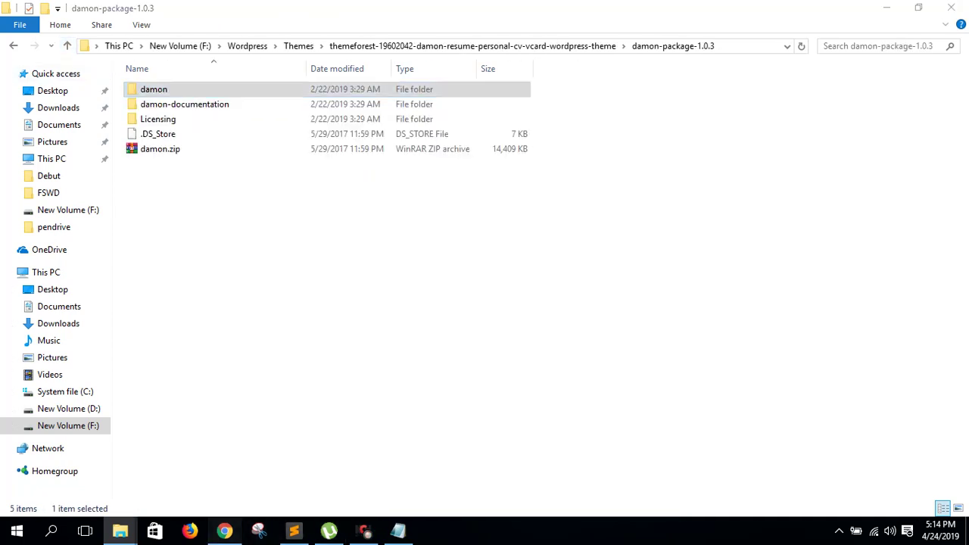
left_click(225, 531)
left_click(484, 297)
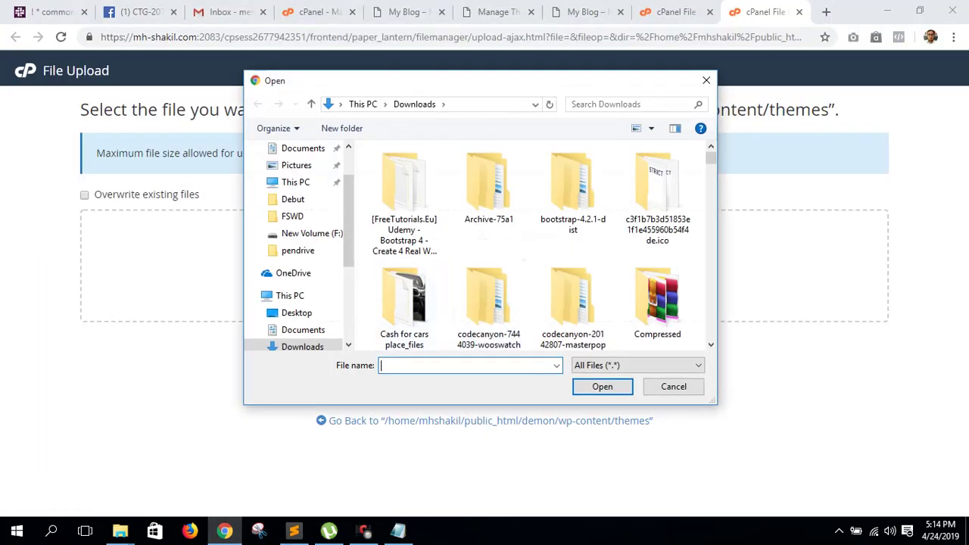
- Upload damon.zip (14.07 MB) from F:\Wordpress\Themes\damon\damon-package-1.0.3 to the themes folder
scroll(291, 297, "down", 3)
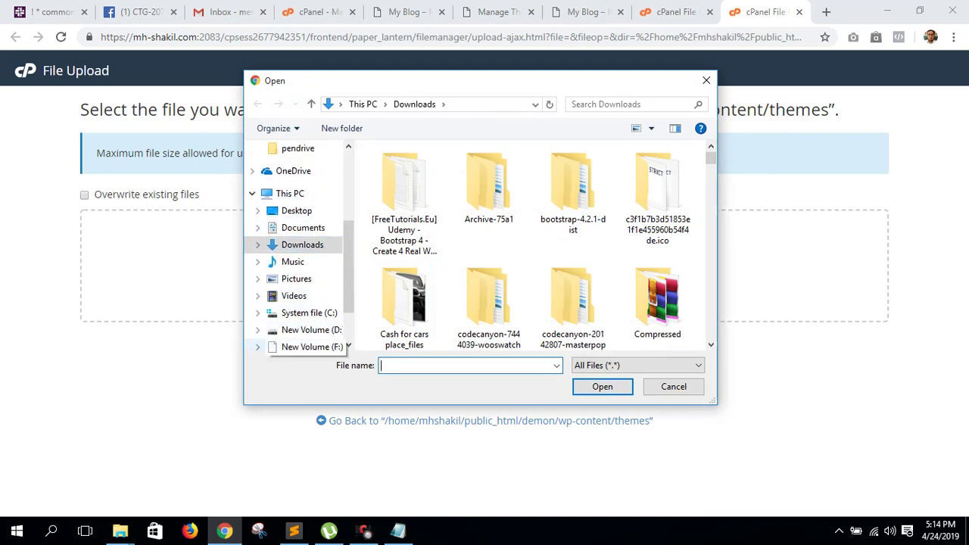
scroll(303, 318, "down", 2)
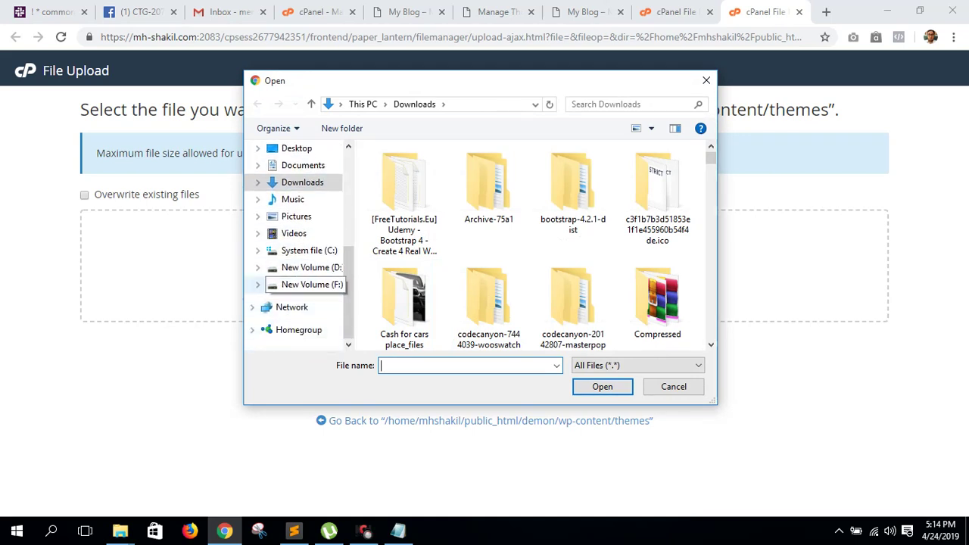
left_click(311, 284)
scroll(426, 316, "down", 3)
double_click(404, 226)
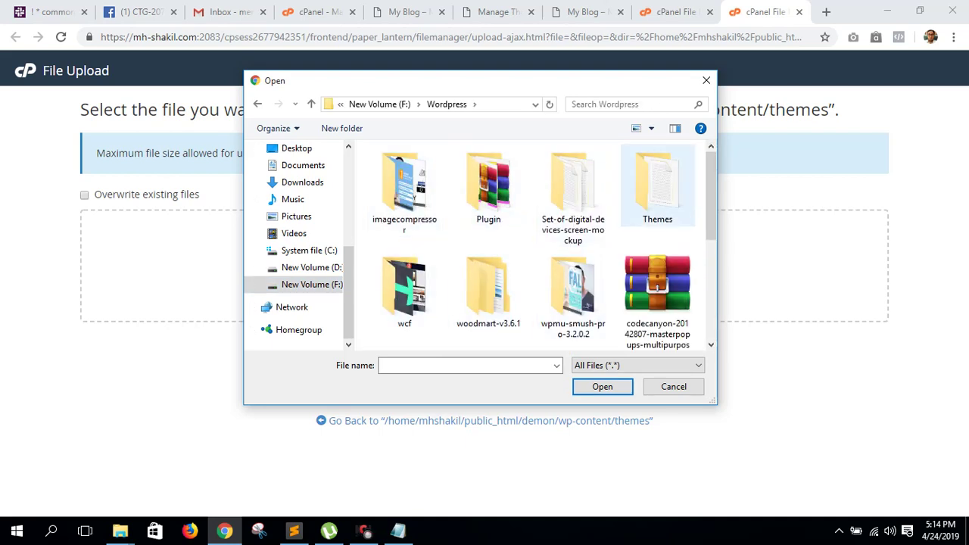
double_click(656, 208)
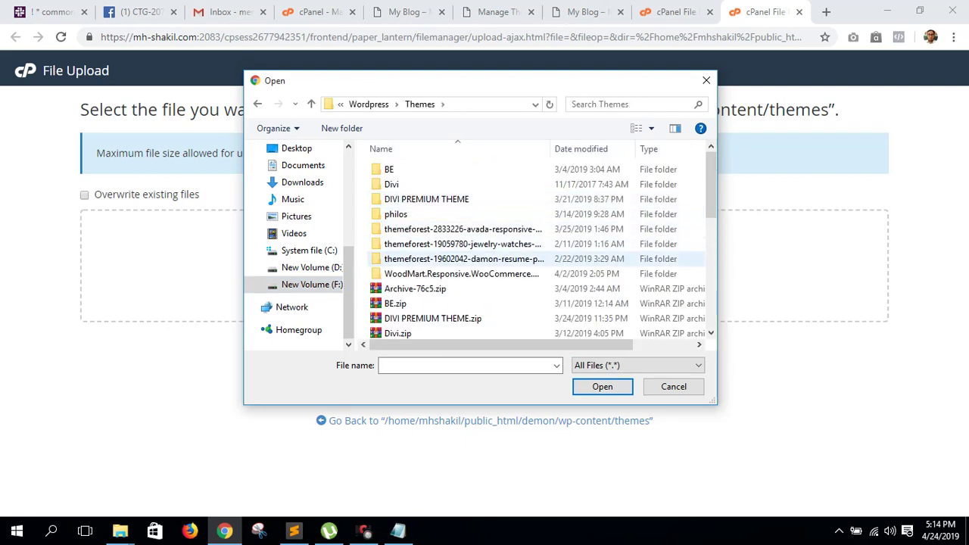
double_click(462, 258)
double_click(426, 184)
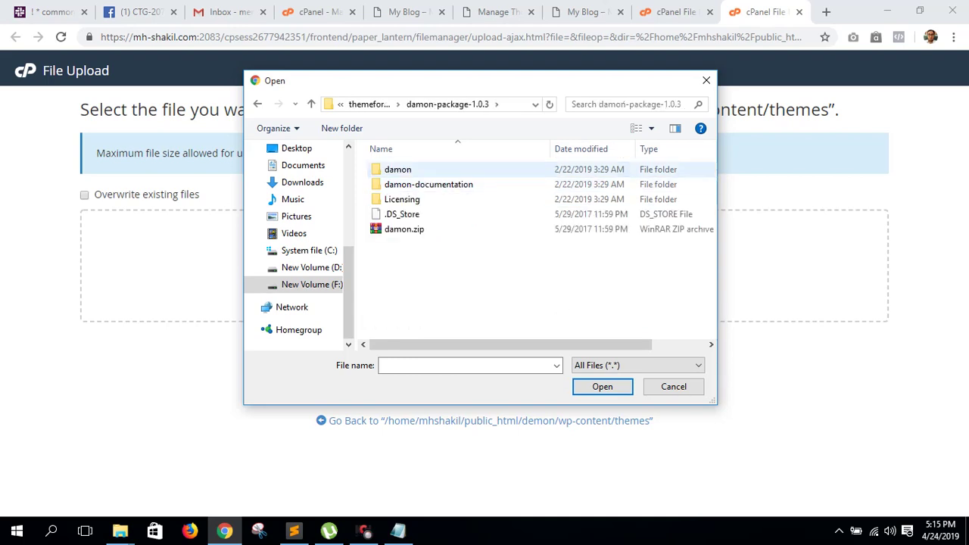
left_click(404, 228)
key("Return")
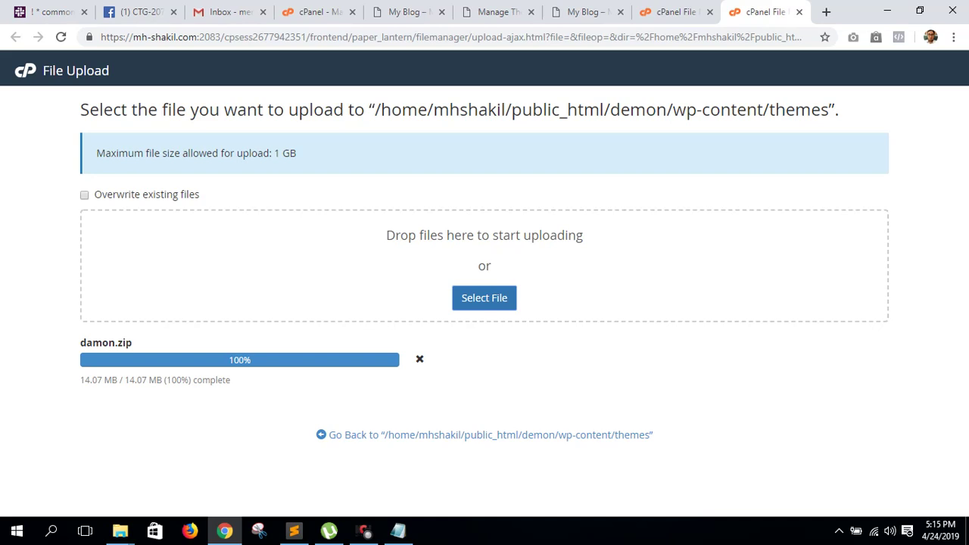
mouse_move(120, 530)
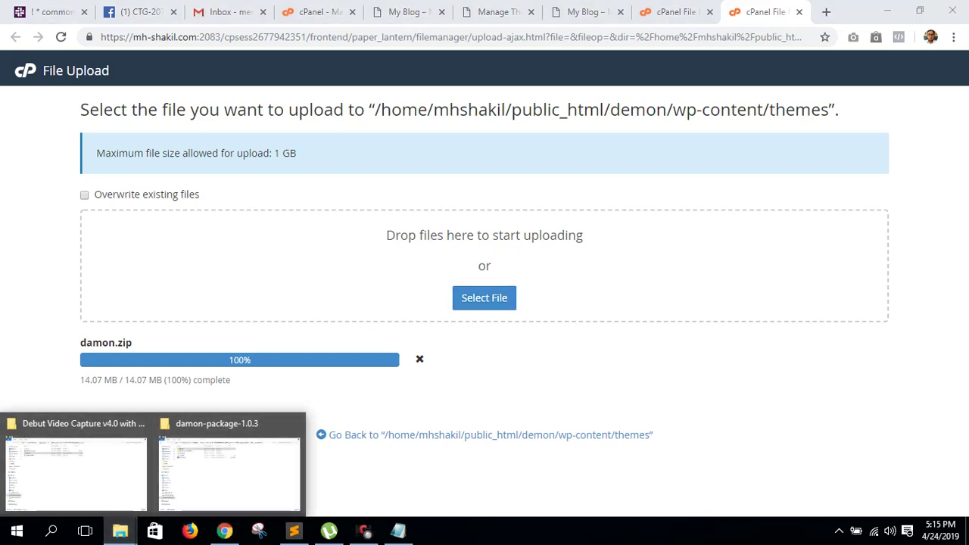
- Look through the damon-documentation, Licensing and damon subfolders of damon-package-1.0.3
mouse_move(227, 465)
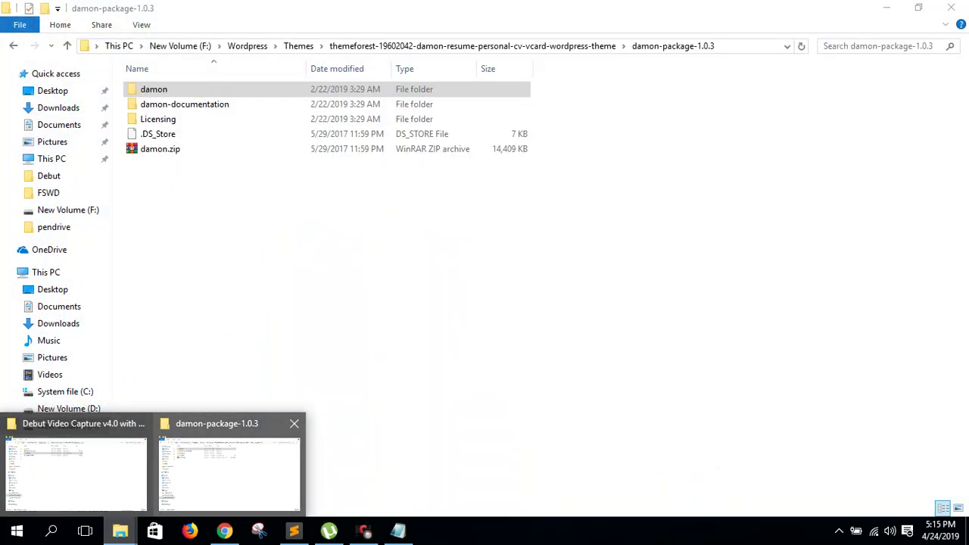
left_click(227, 466)
left_click(158, 119)
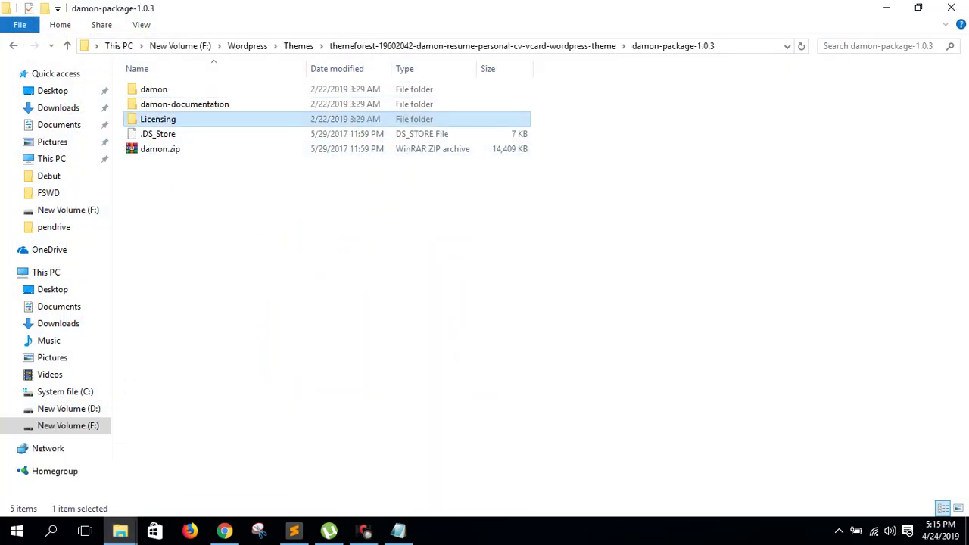
key("Up")
key("Return")
key("BackSpace")
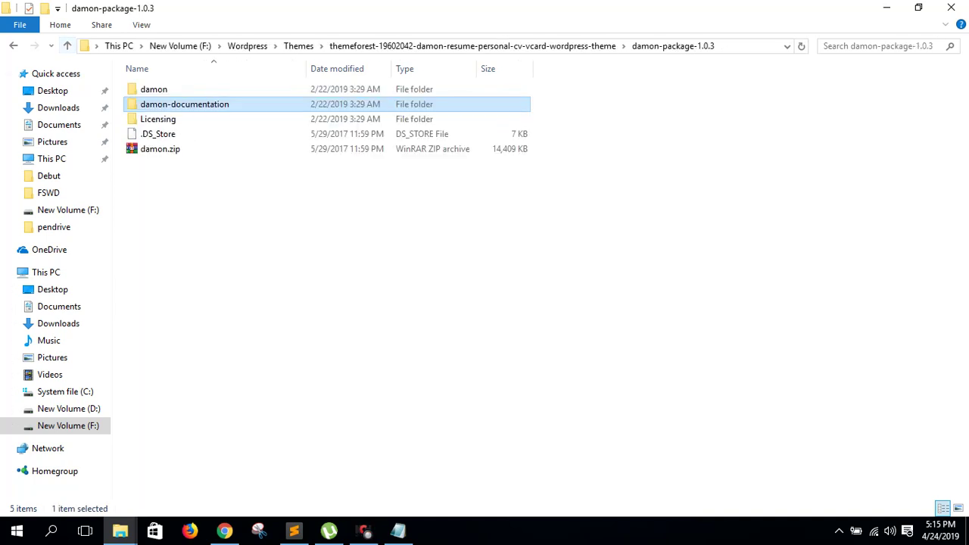
key("Down")
key("Return")
key("BackSpace")
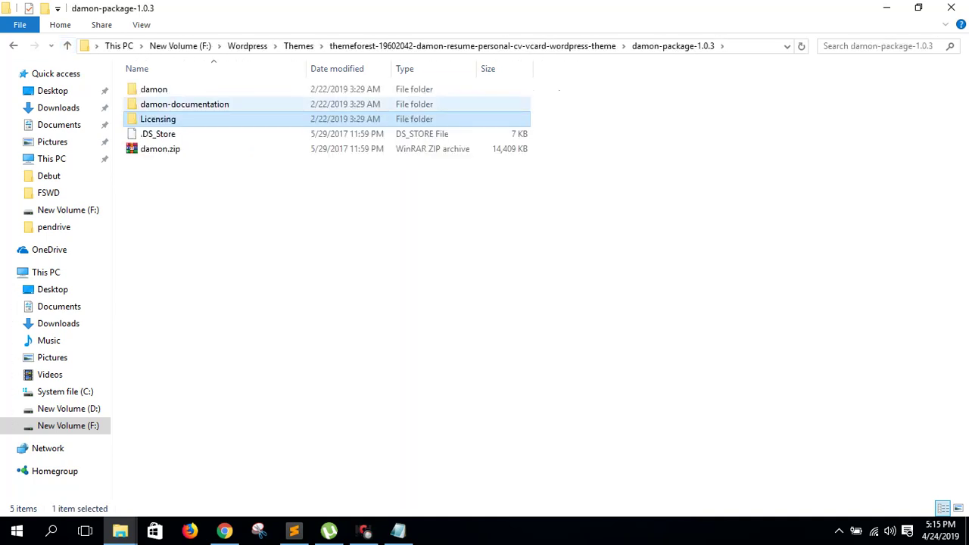
key("Up")
key("Up")
key("Return")
key("BackSpace")
key("BackSpace")
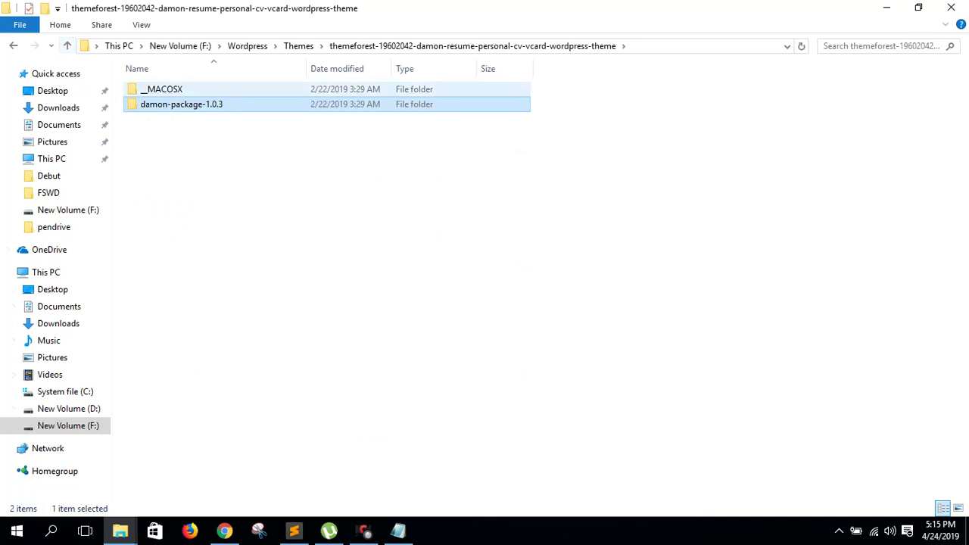
key("Return")
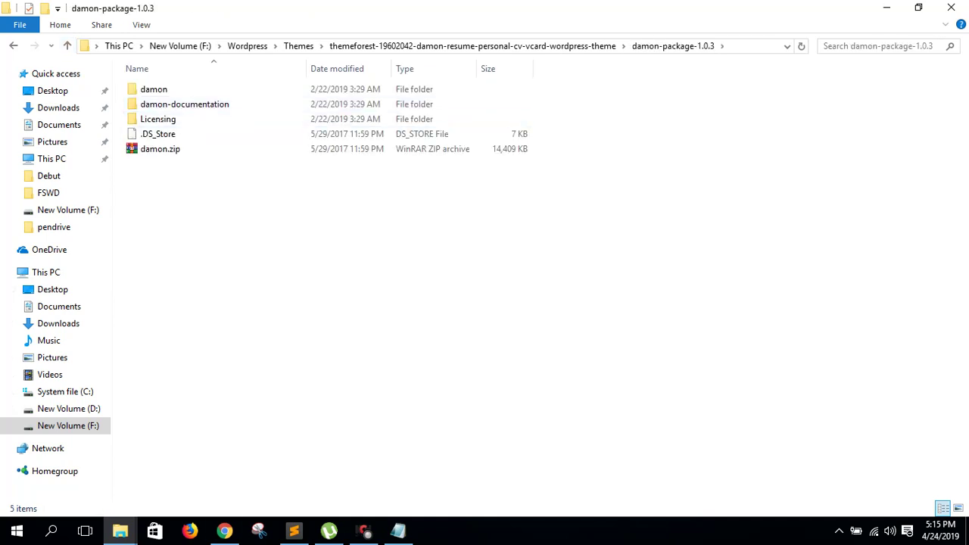
- Open F:\Wordpress\Plugin and inspect the convertplus.zip and convertpro-1.3.1.zip archives
left_click(224, 530)
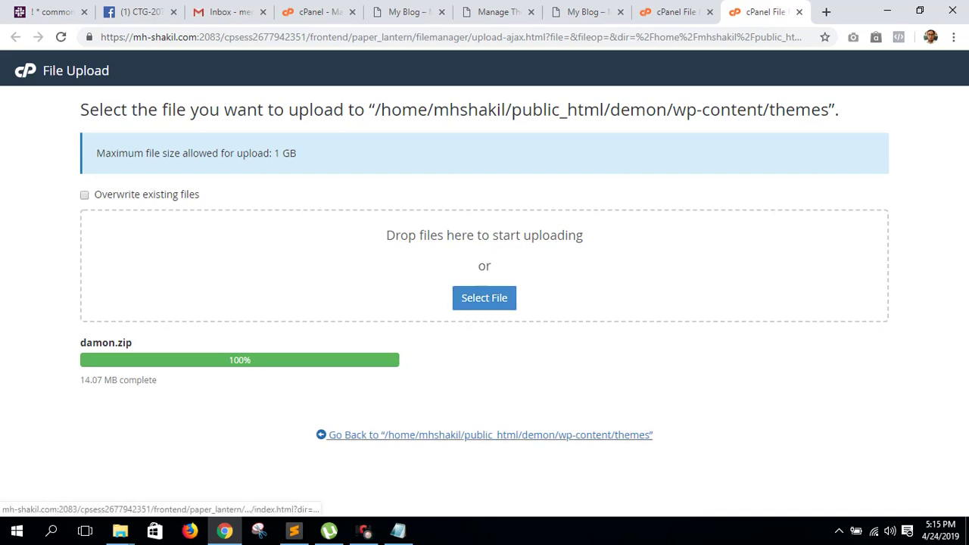
left_click(120, 530)
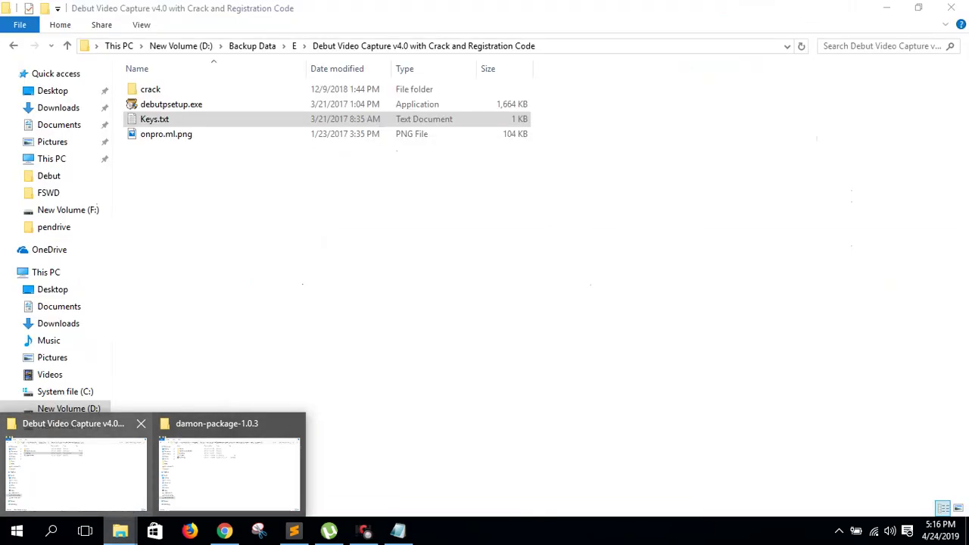
left_click(75, 469)
left_click(68, 426)
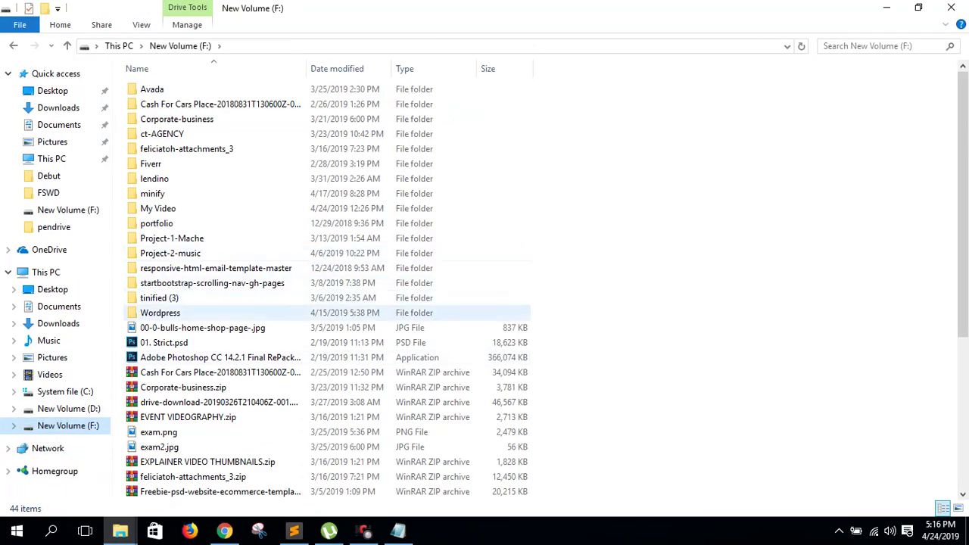
double_click(167, 313)
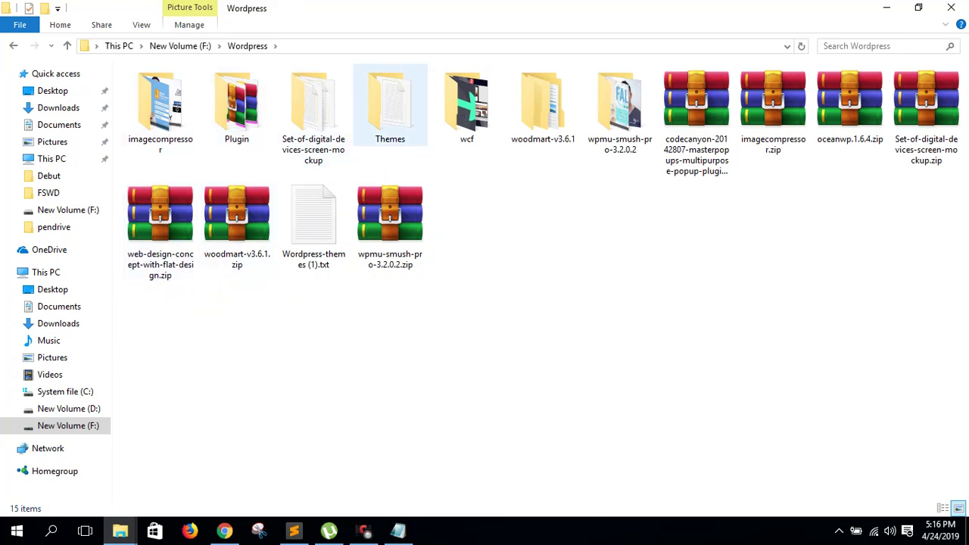
double_click(236, 102)
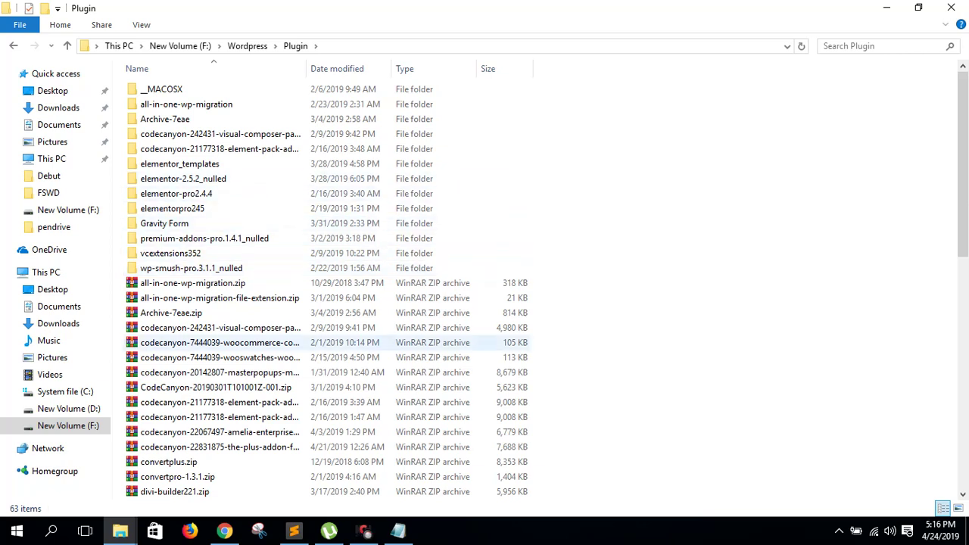
left_click(168, 462)
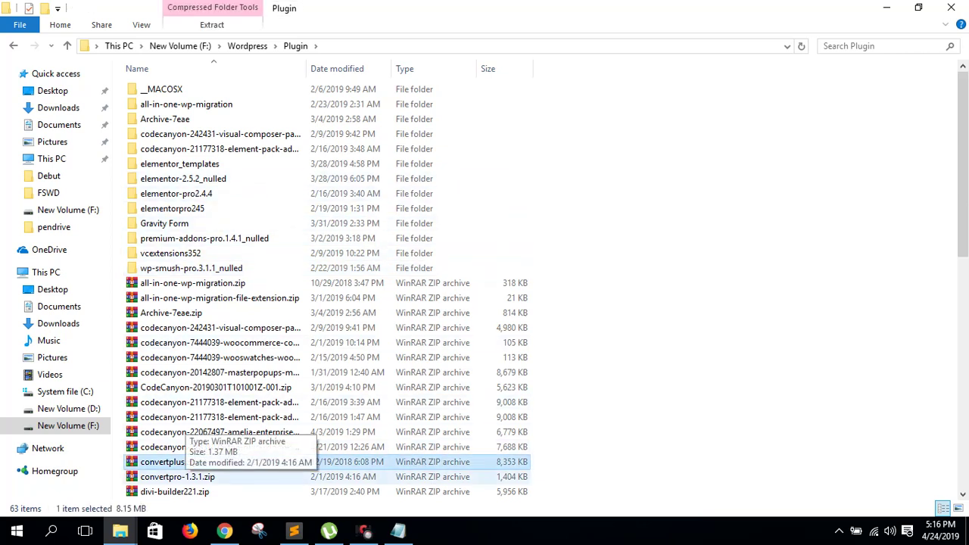
left_click(177, 477)
left_click(168, 462)
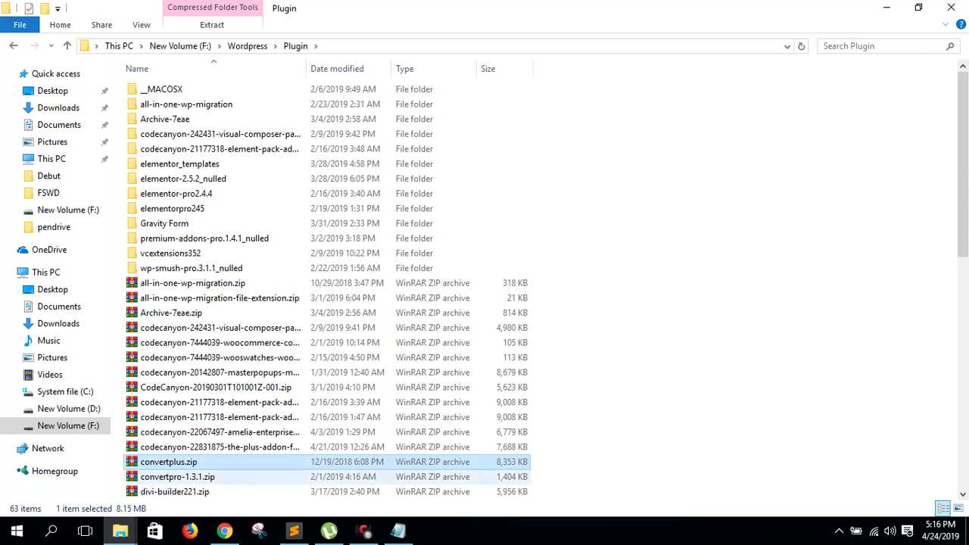
left_click(177, 477)
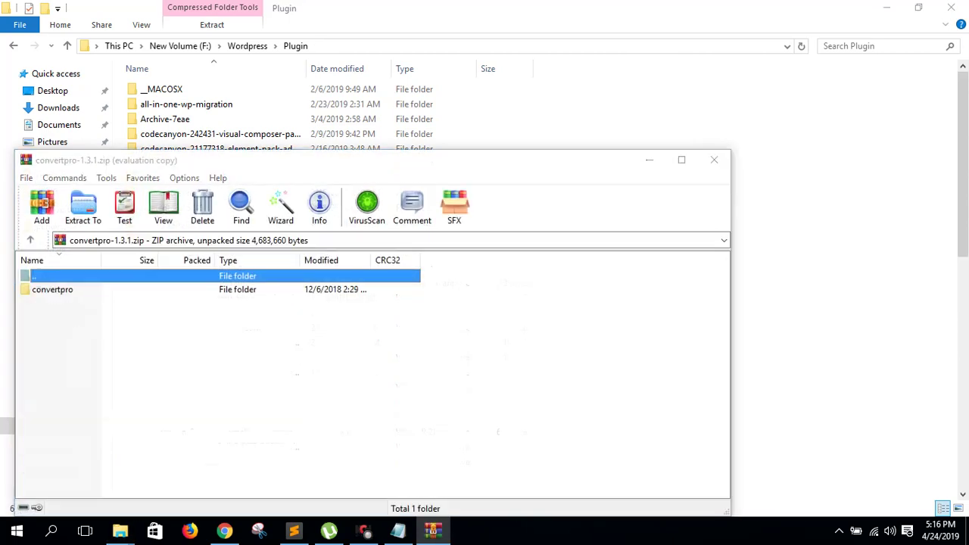
double_click(52, 289)
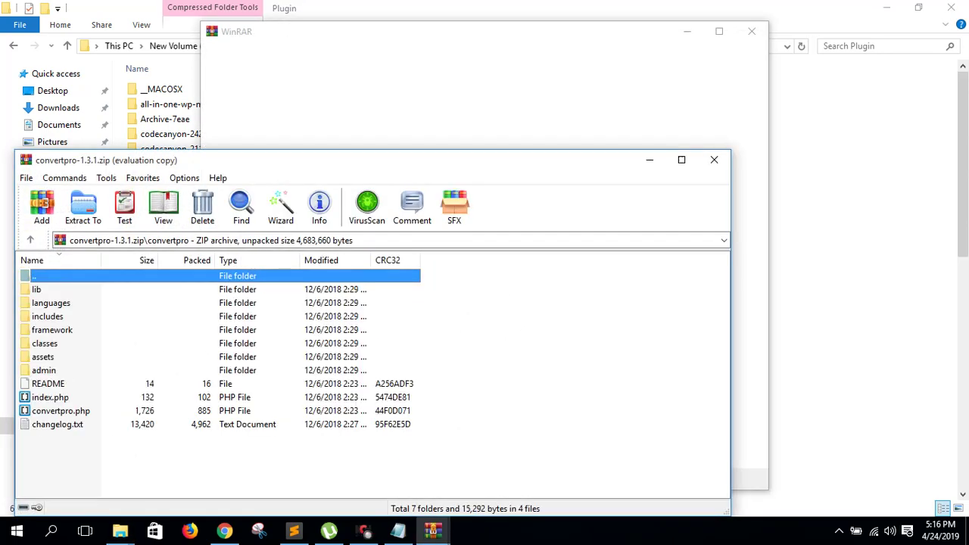
left_click(713, 160)
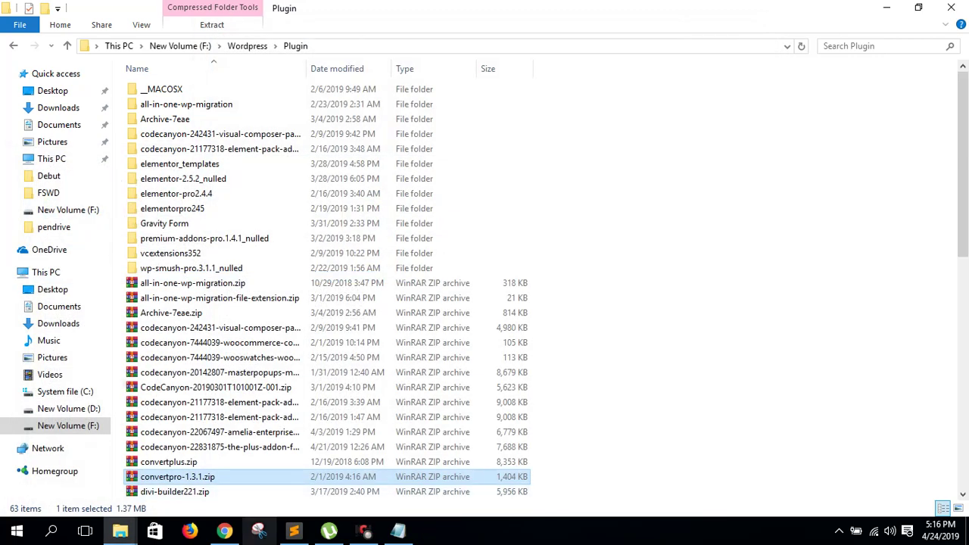
- Extract damon.zip inside the server's wp-content/themes folder in cPanel File Manager
left_click(224, 531)
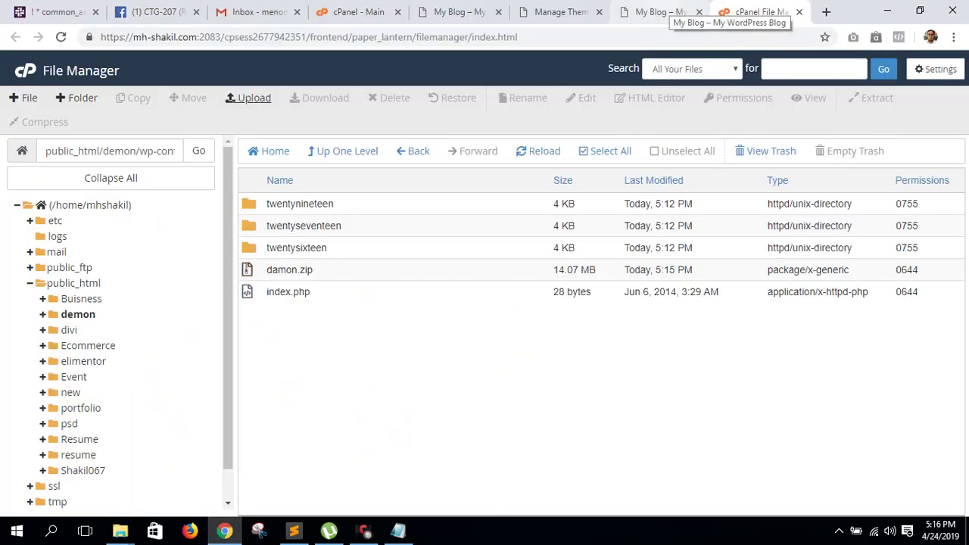
right_click(292, 268)
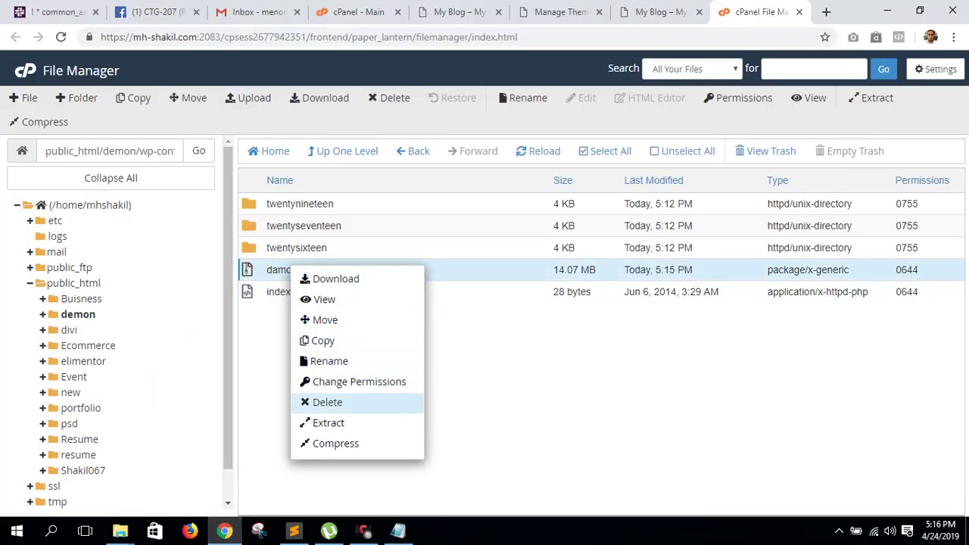
left_click(328, 422)
left_click(584, 355)
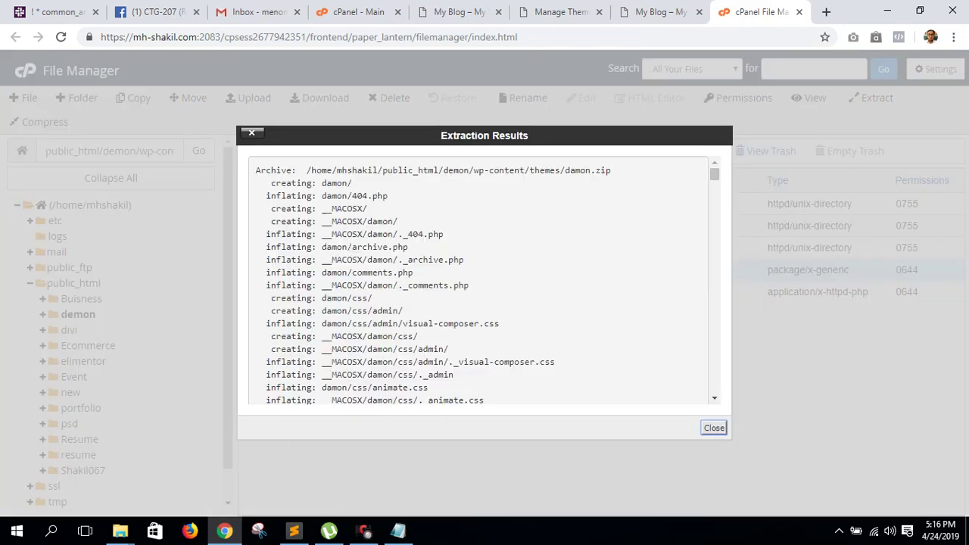
left_click(714, 428)
- Reload the WordPress Themes list and open Damon's Live Preview in a new tab
left_click(658, 11)
left_click(560, 11)
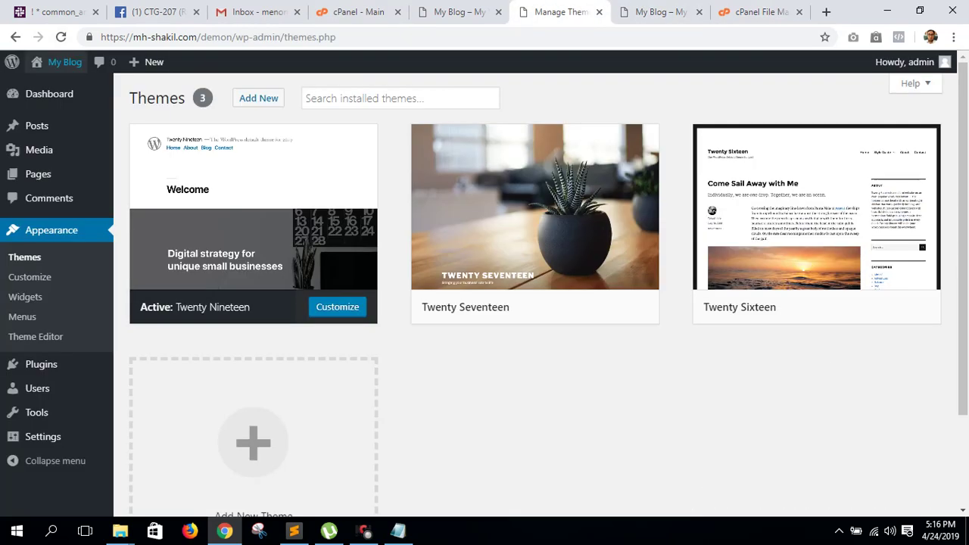
key("F5")
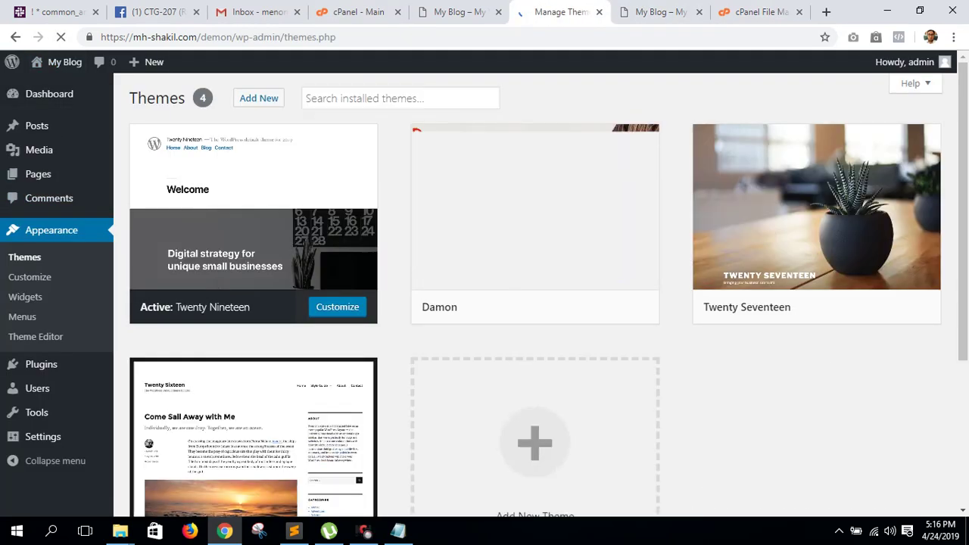
right_click(617, 310)
left_click(658, 324)
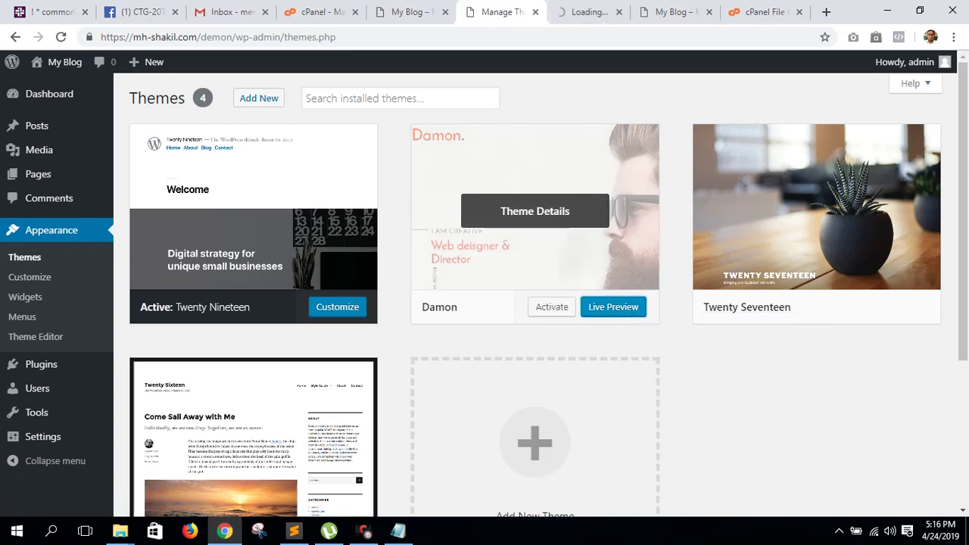
left_click(587, 11)
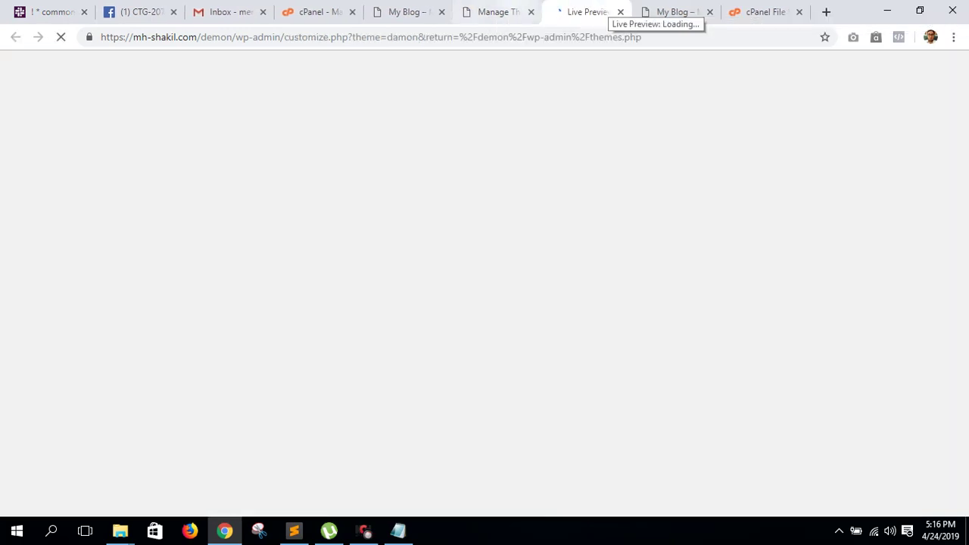
left_click(496, 11)
left_click(583, 11)
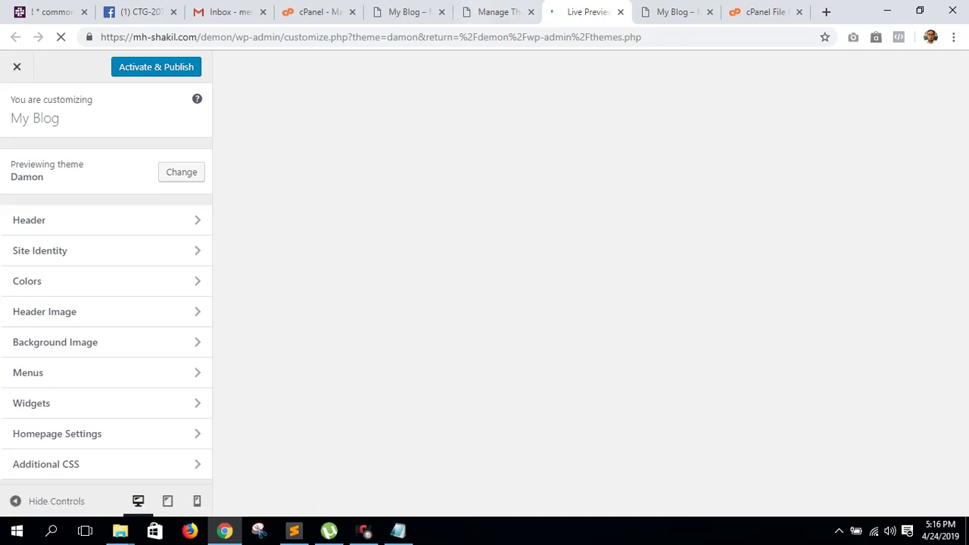
- Return to the themes list showing Damon active and go to its required plugins installer
key("ctrl+shift+Tab")
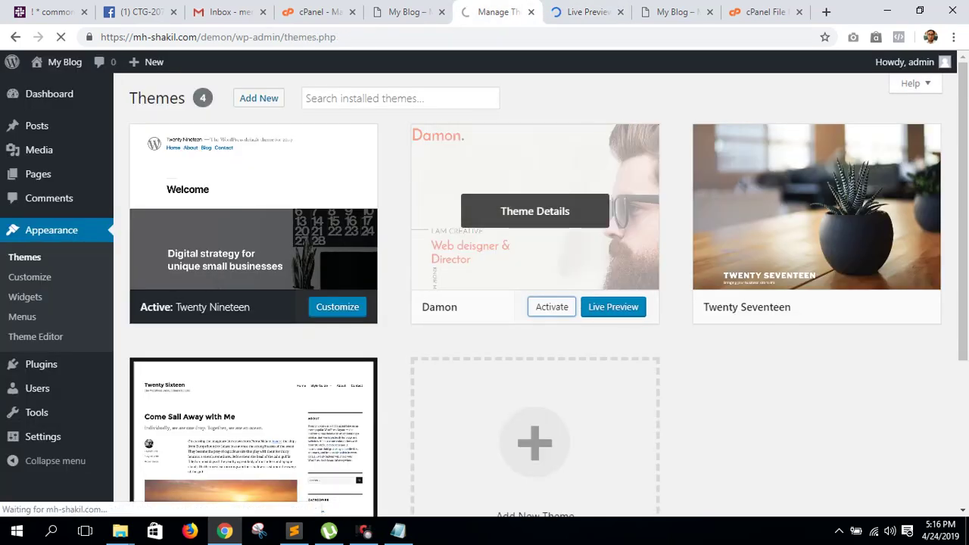
key("ctrl+Tab")
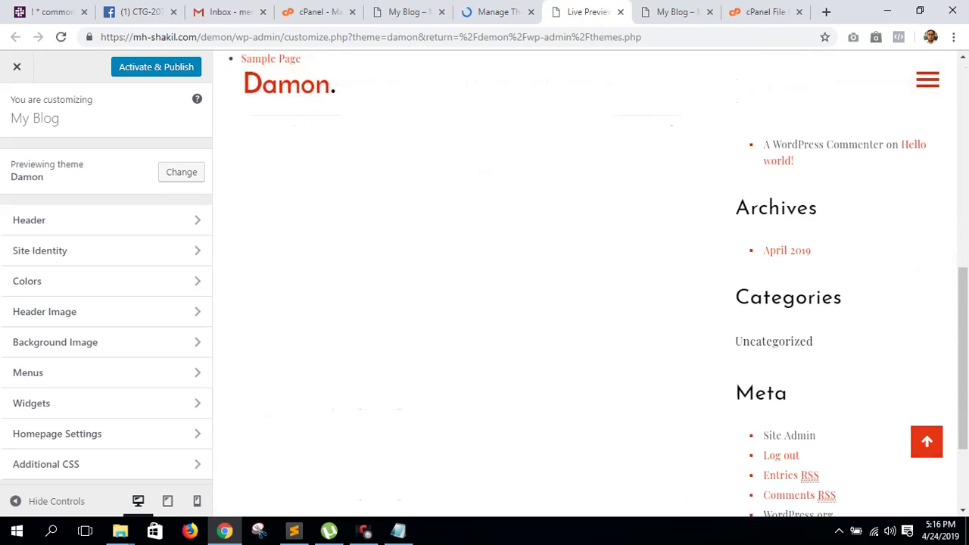
key("ctrl+shift+Tab")
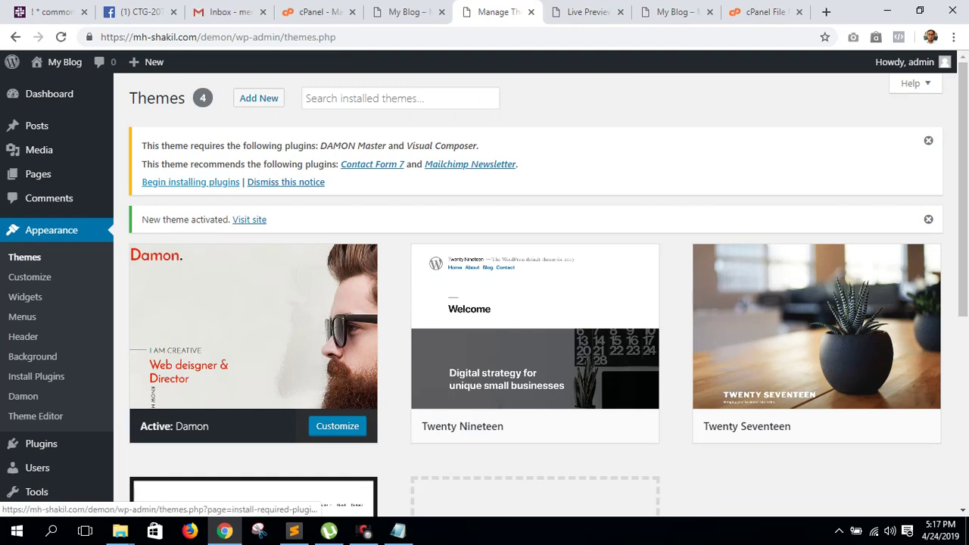
left_click(191, 181)
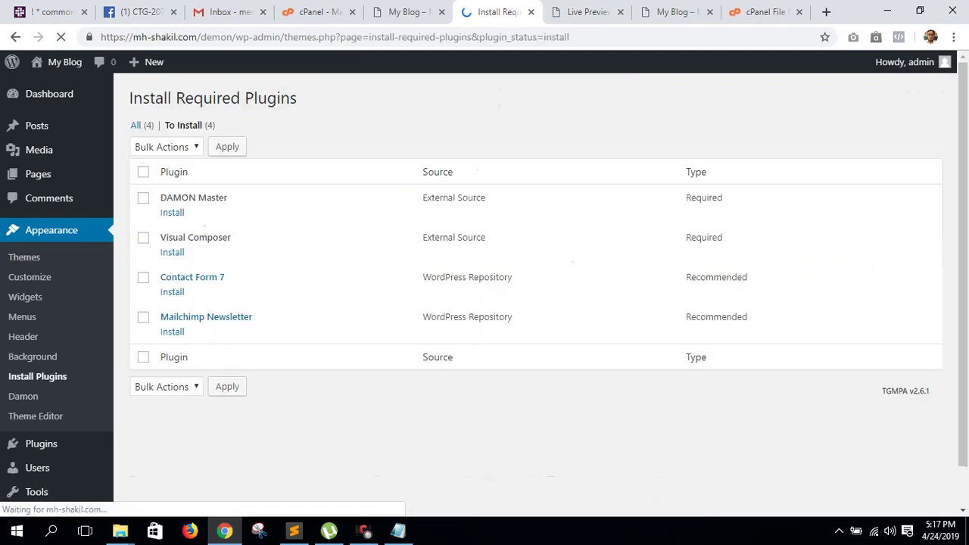
- Bulk-install DAMON Master, Contact Form 7 and Mailchimp Newsletter, leaving Visual Composer unselected
left_click(143, 172)
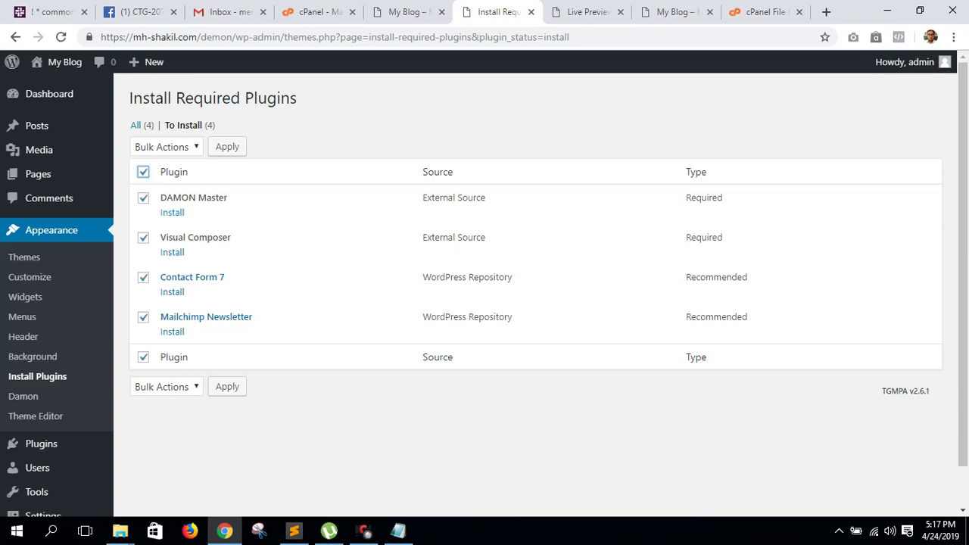
left_click(143, 238)
left_click(166, 147)
left_click(148, 178)
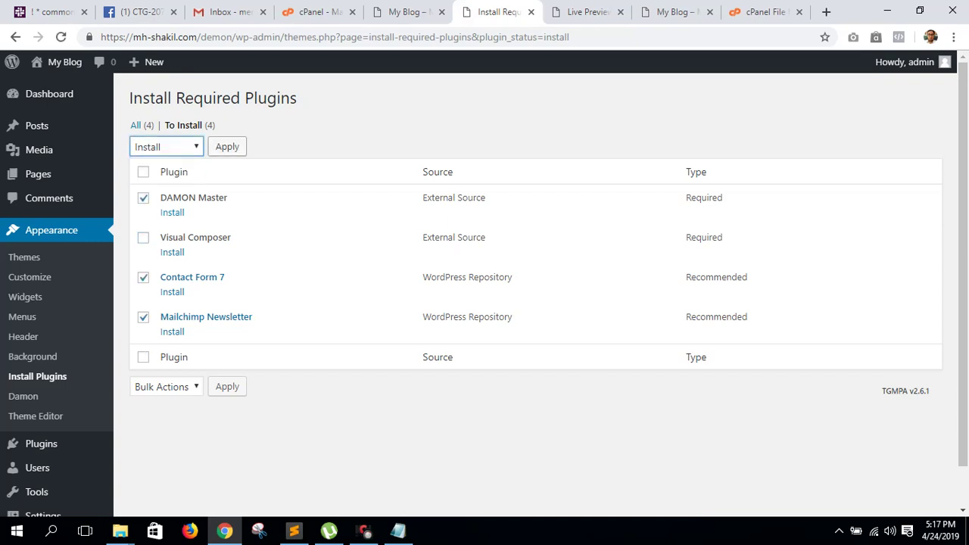
left_click(227, 146)
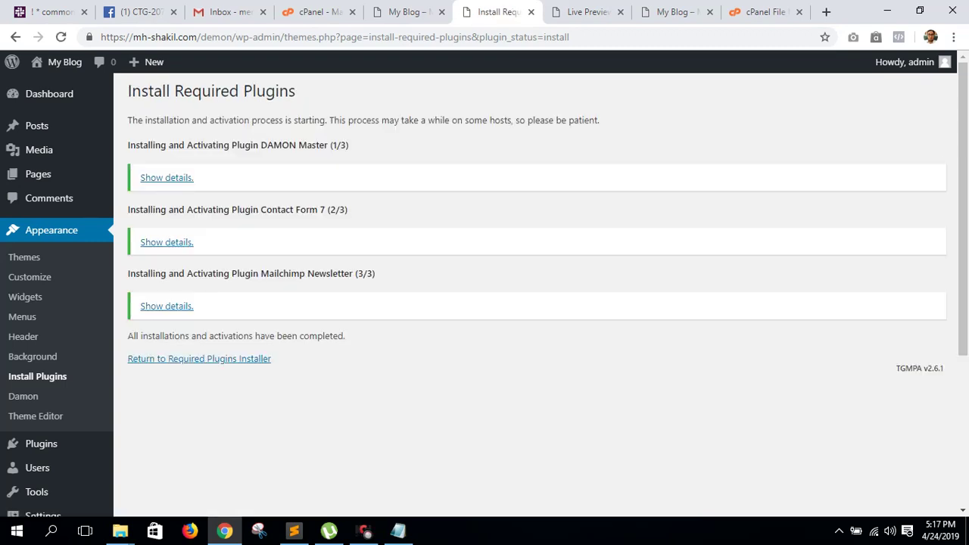
left_click(227, 359)
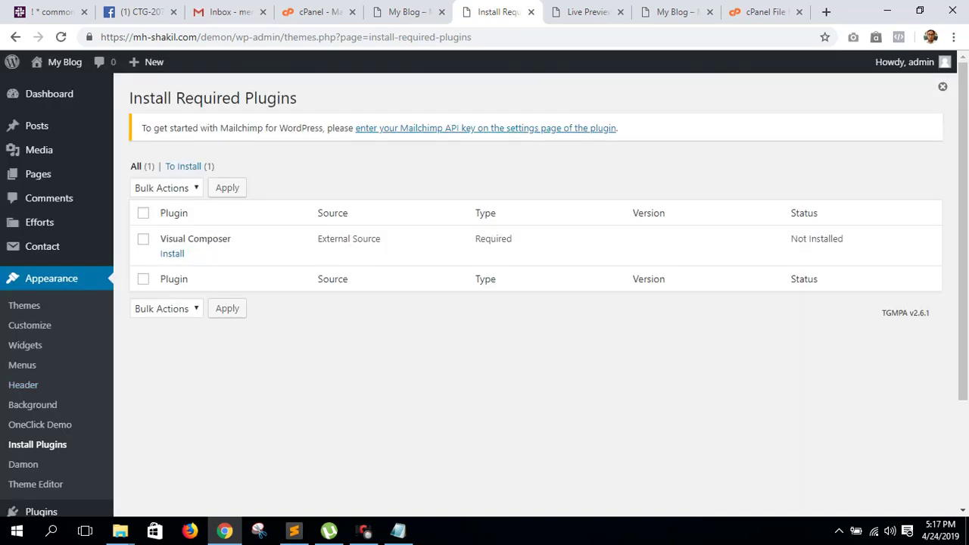
scroll(484, 290, "down", 2)
mouse_move(64, 472)
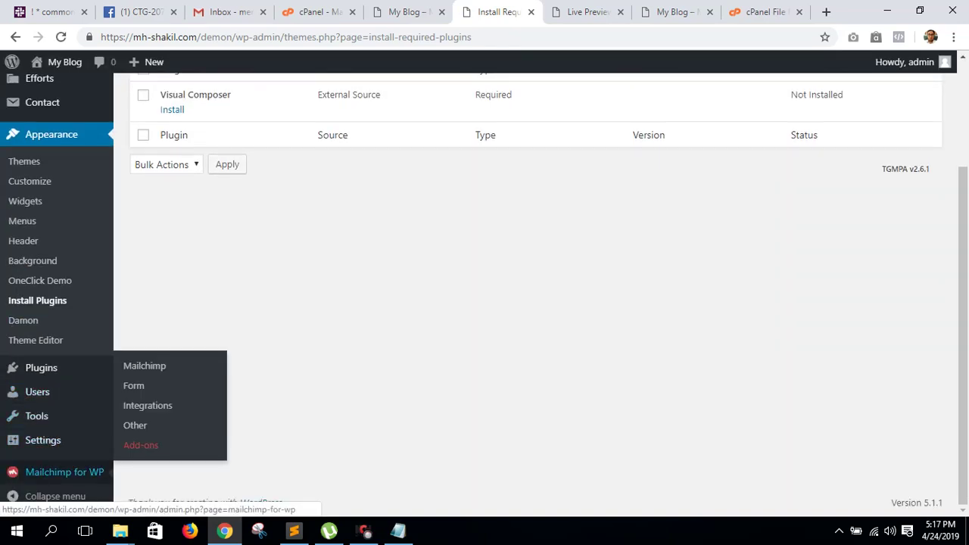
mouse_move(42, 439)
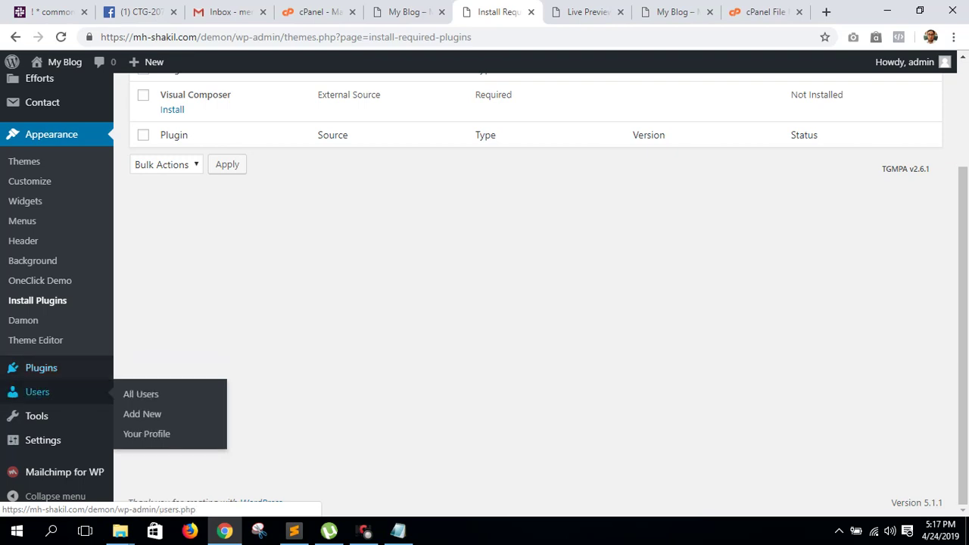
- Open the Plugins upload form and browse drive F: for a plugin zip
left_click(41, 368)
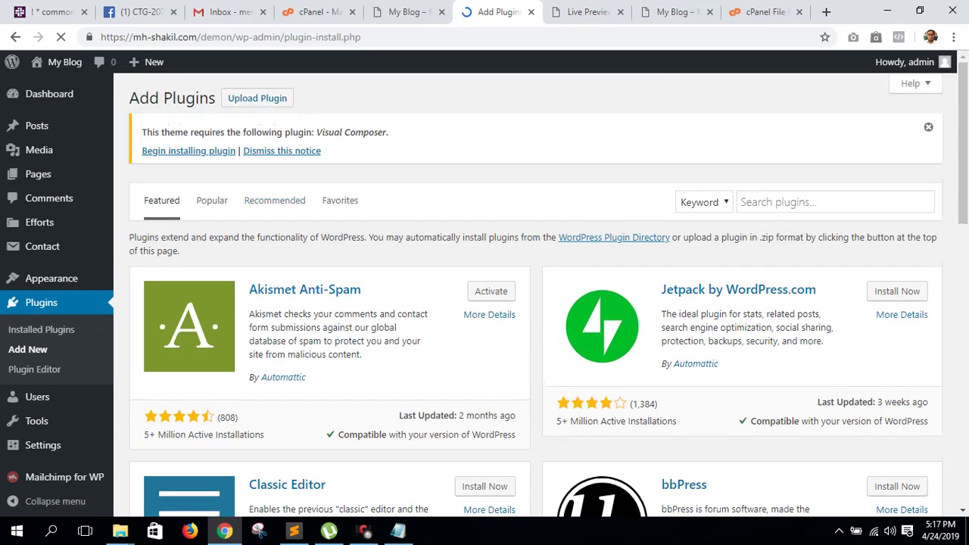
left_click(258, 97)
left_click(432, 288)
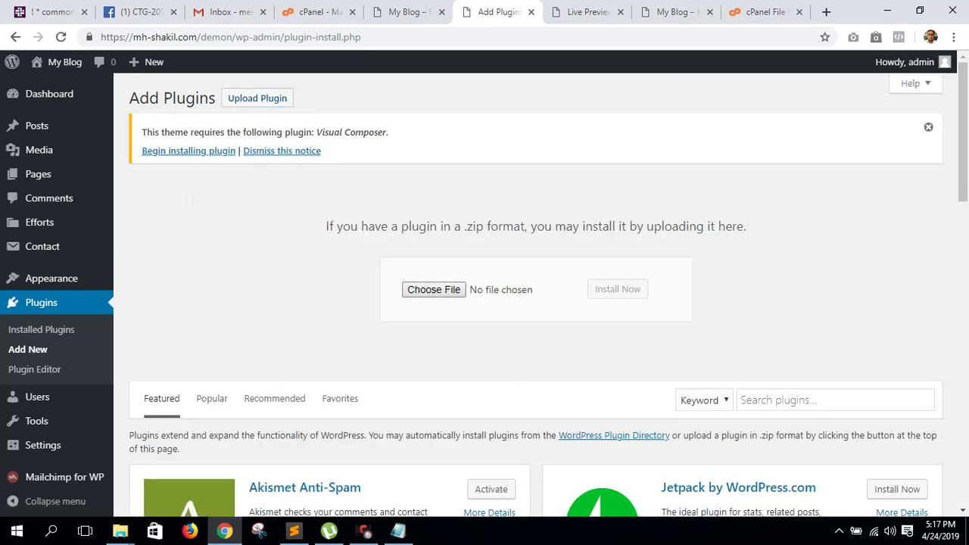
left_click(280, 346)
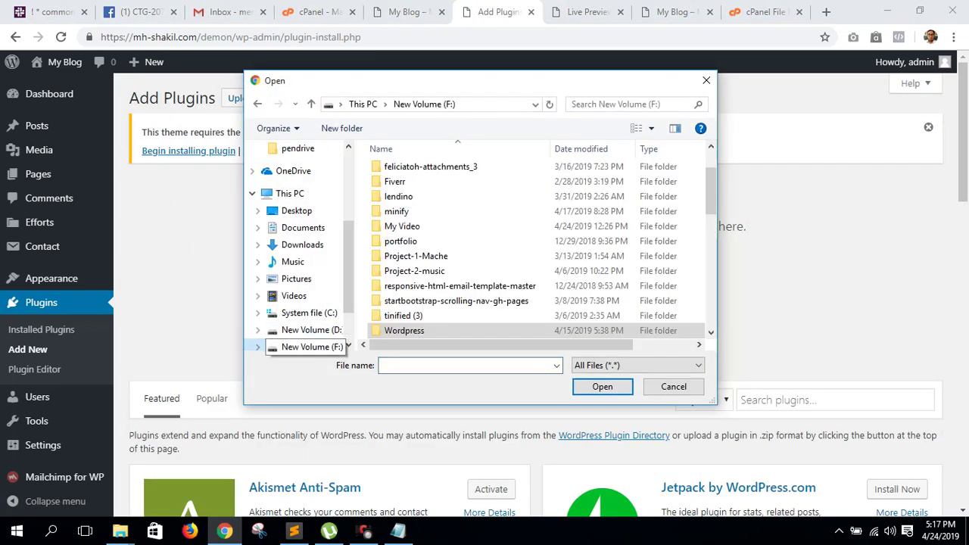
scroll(545, 288, "up", 2)
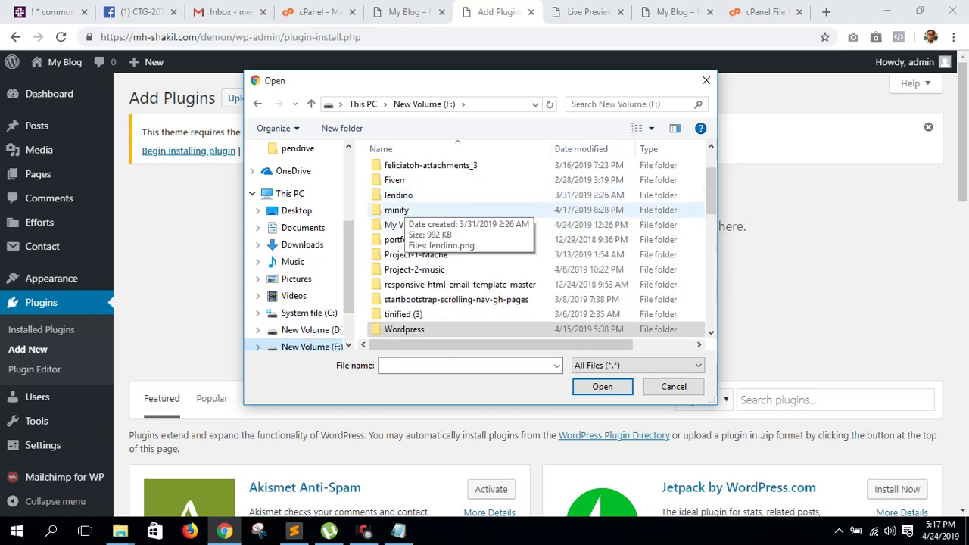
scroll(455, 299, "down", 1)
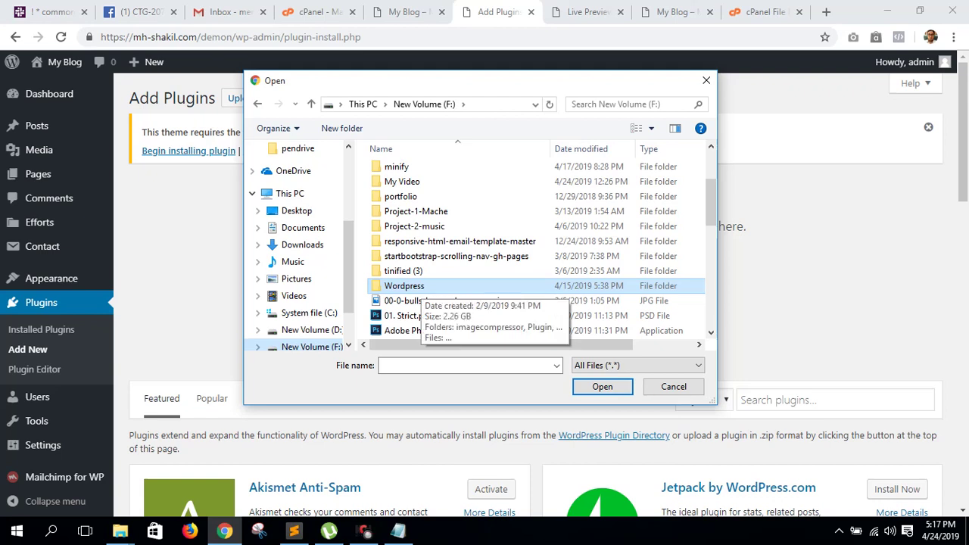
- Choose js_composer.zip from F:\Wordpress\Plugin's Visual Composer folder and start installing it
double_click(409, 285)
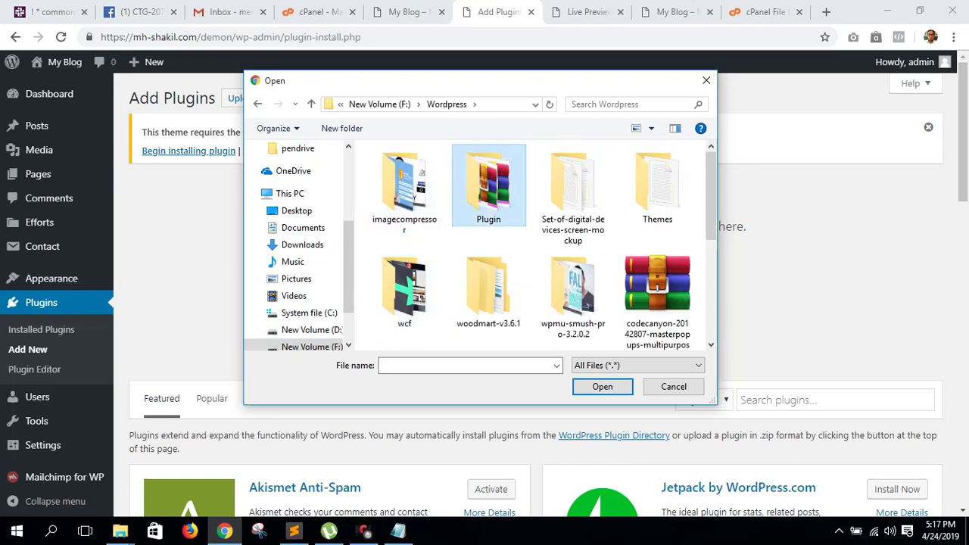
double_click(493, 178)
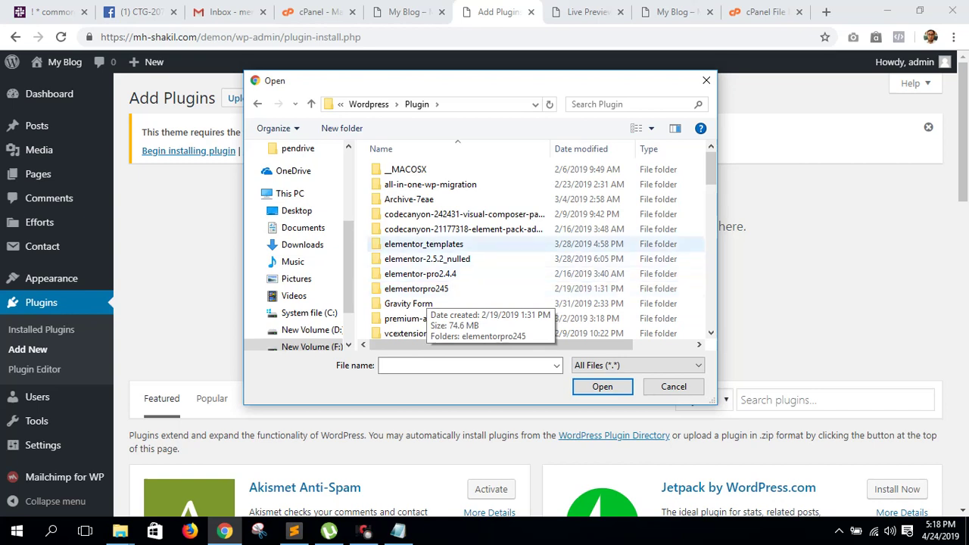
double_click(455, 214)
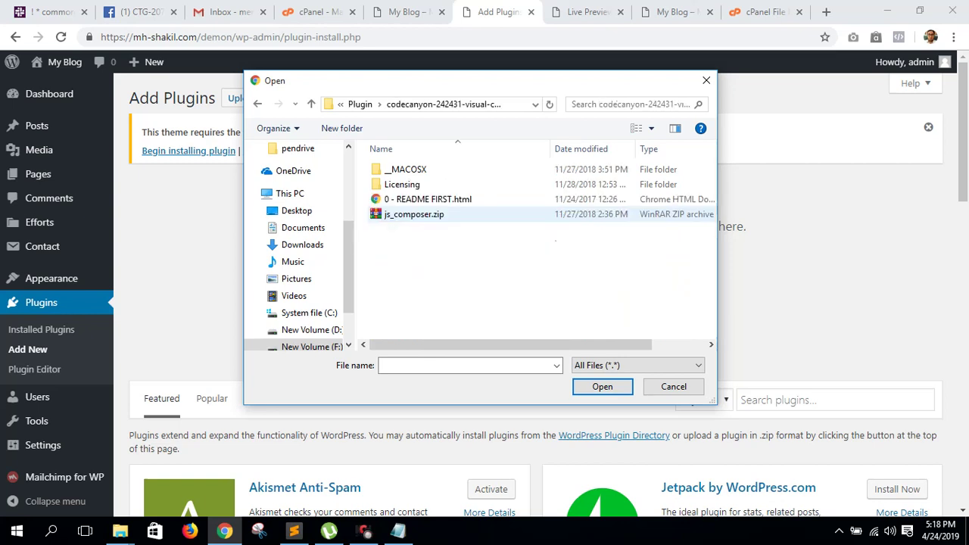
left_click(414, 214)
key("Return")
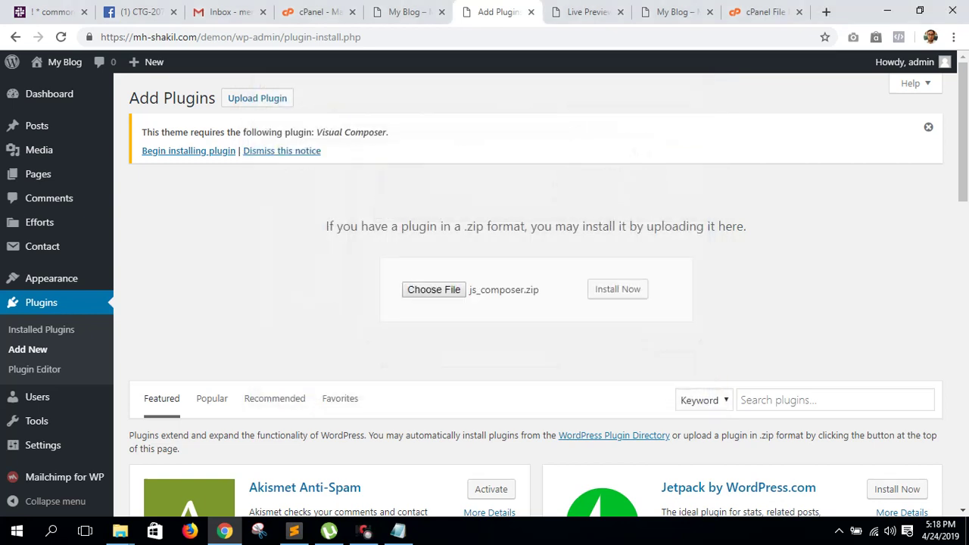
key("Tab")
key("Return")
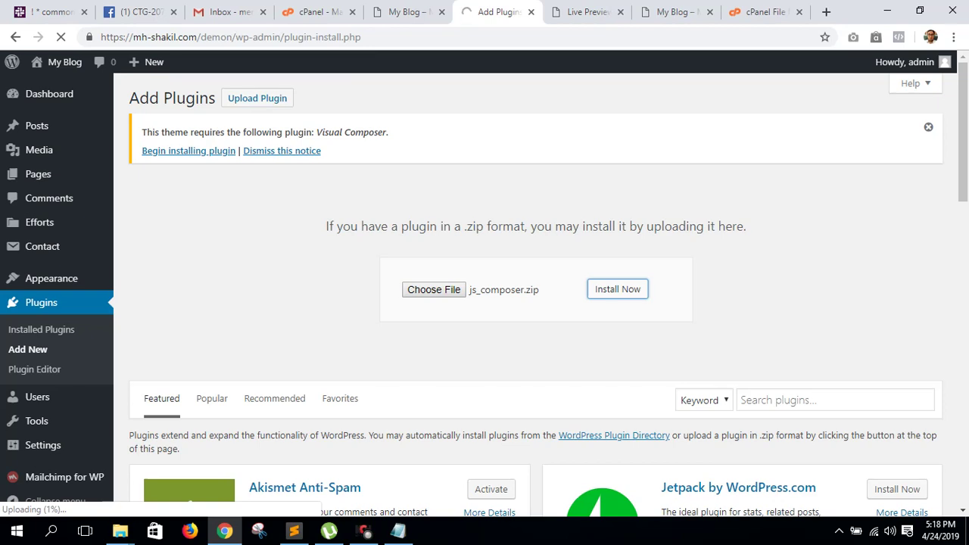
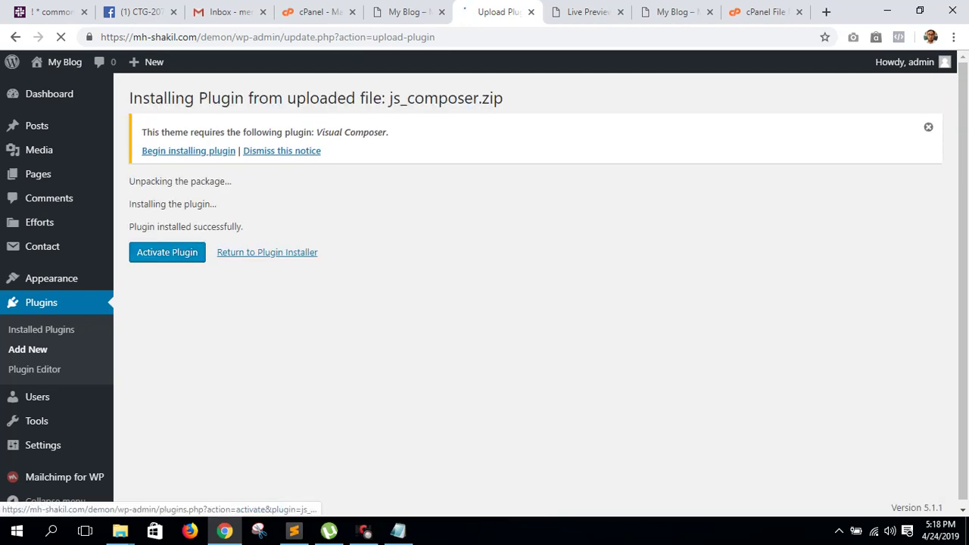
- Activate WPBakery Page Builder 5.6 from js_composer.zip and reload its welcome page
left_click(167, 252)
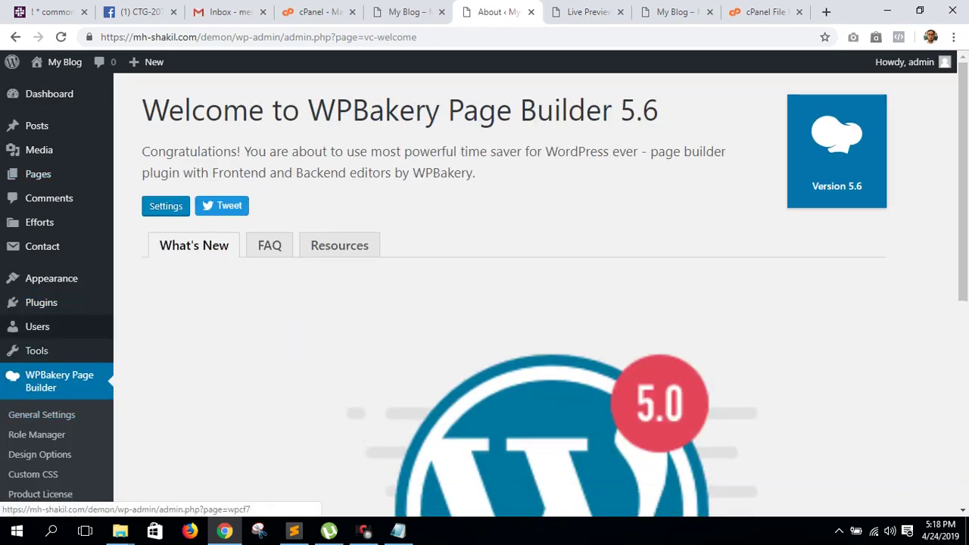
left_click(62, 37)
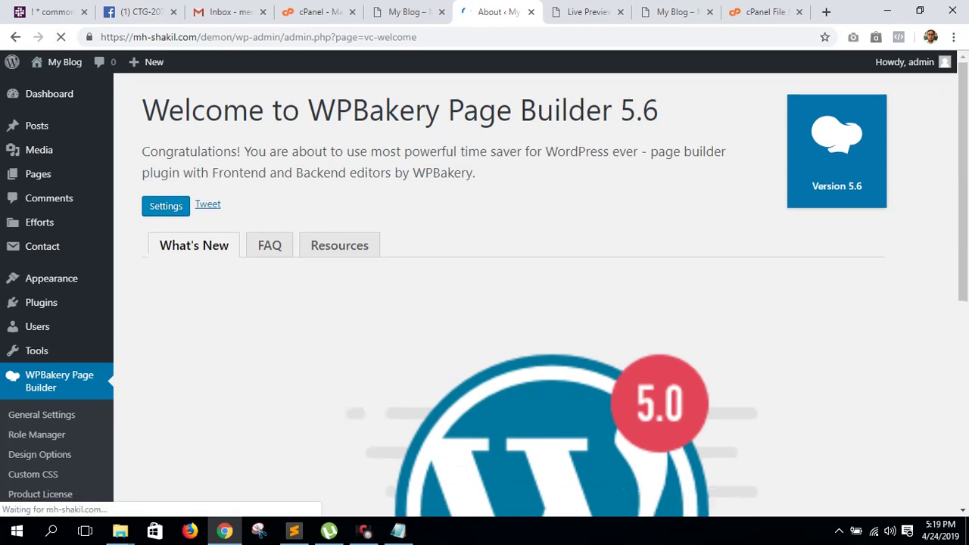
scroll(45, 496, "down", 5)
scroll(45, 496, "up", 2)
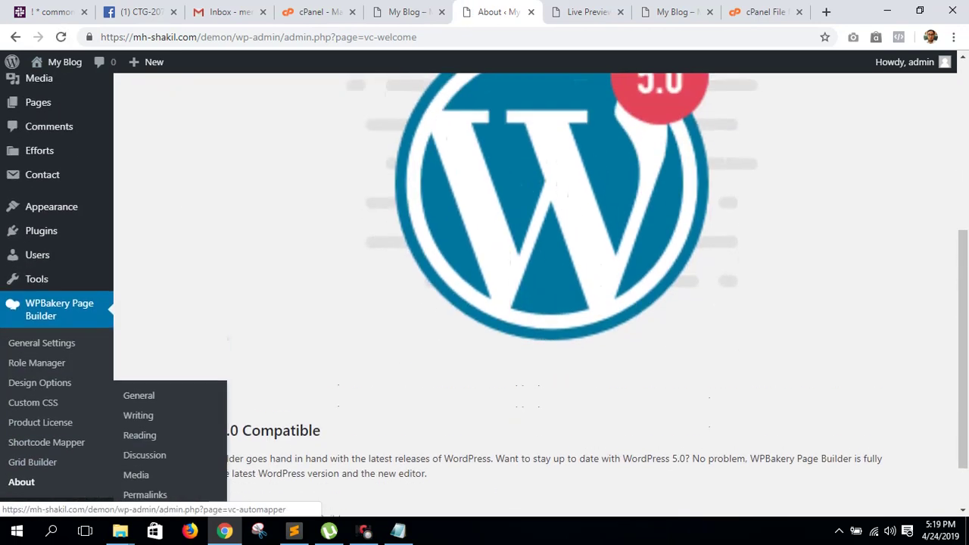
scroll(45, 497, "up", 1)
mouse_move(51, 278)
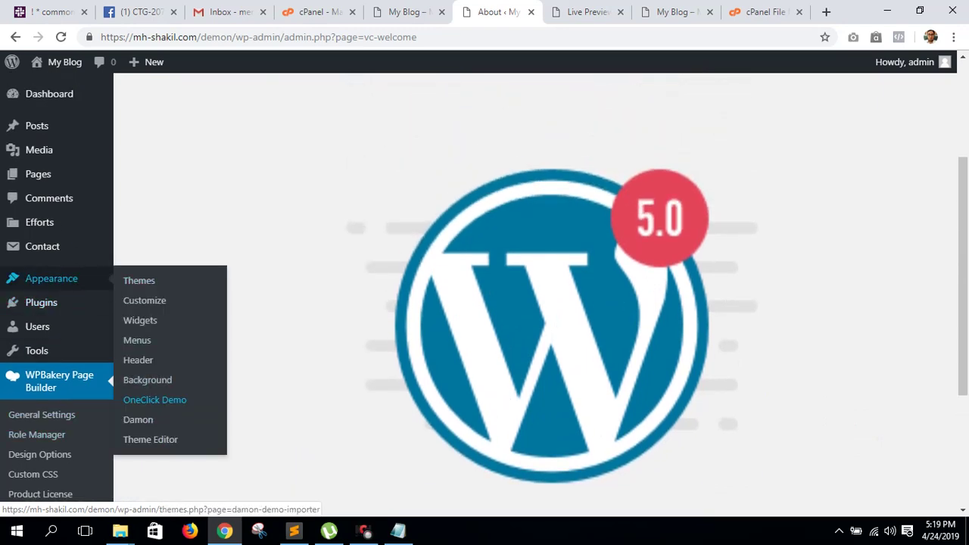
- Import the Damon Main demo template via OneClick Demo and confirm the finished import
left_click(154, 399)
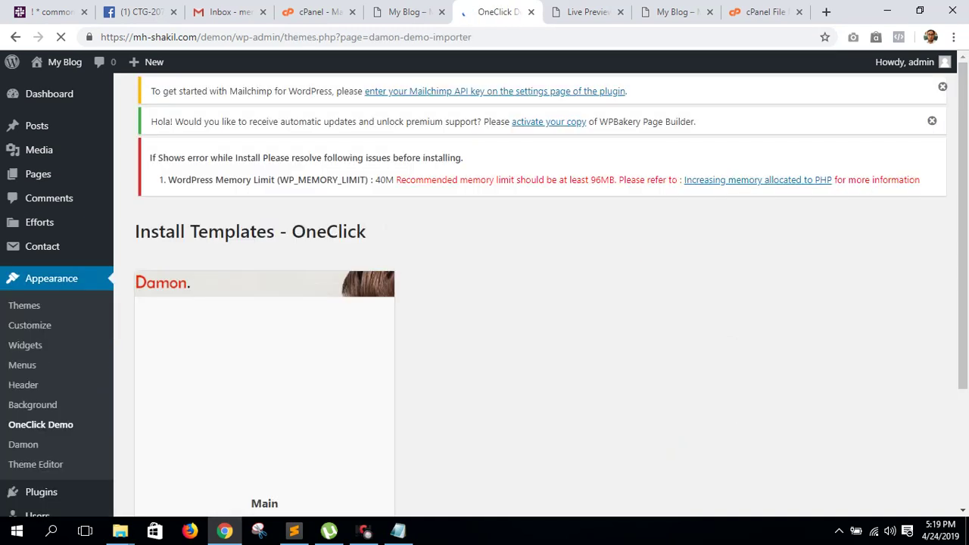
scroll(484, 295, "down", 3)
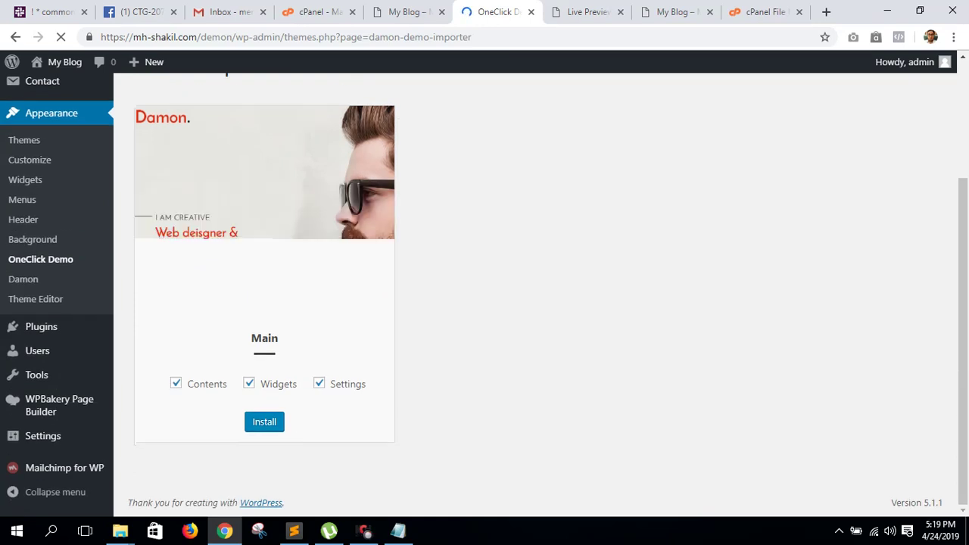
left_click(264, 421)
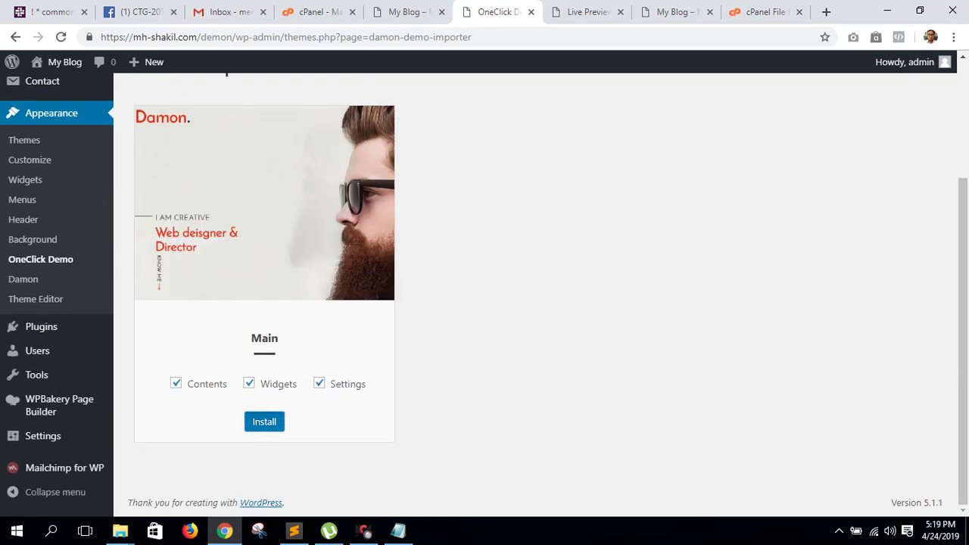
key("Return")
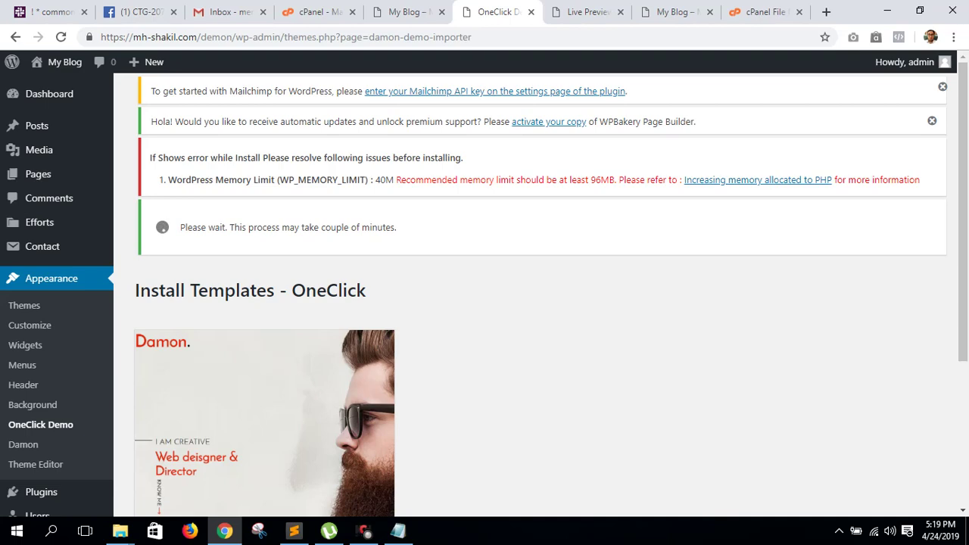
key("Return")
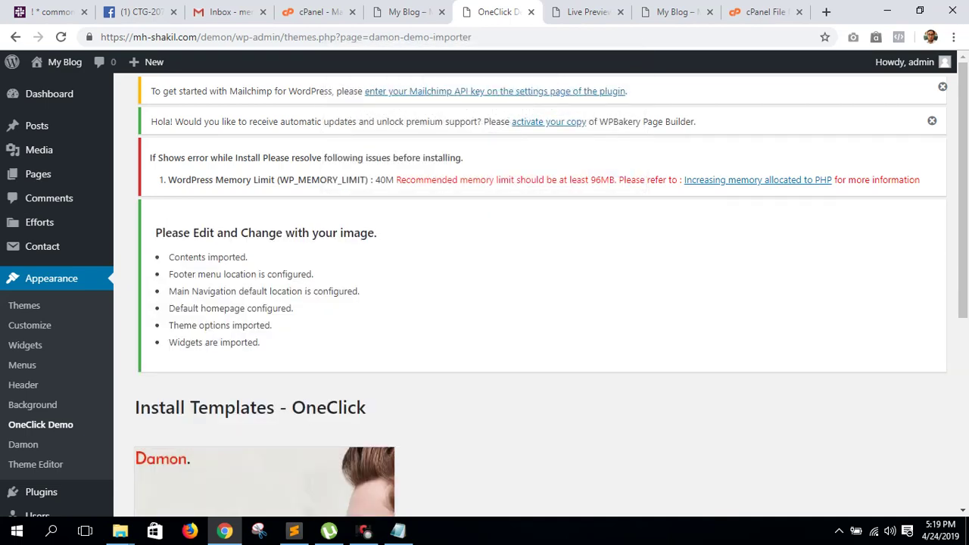
scroll(530, 303, "down", 5)
scroll(530, 303, "up", 5)
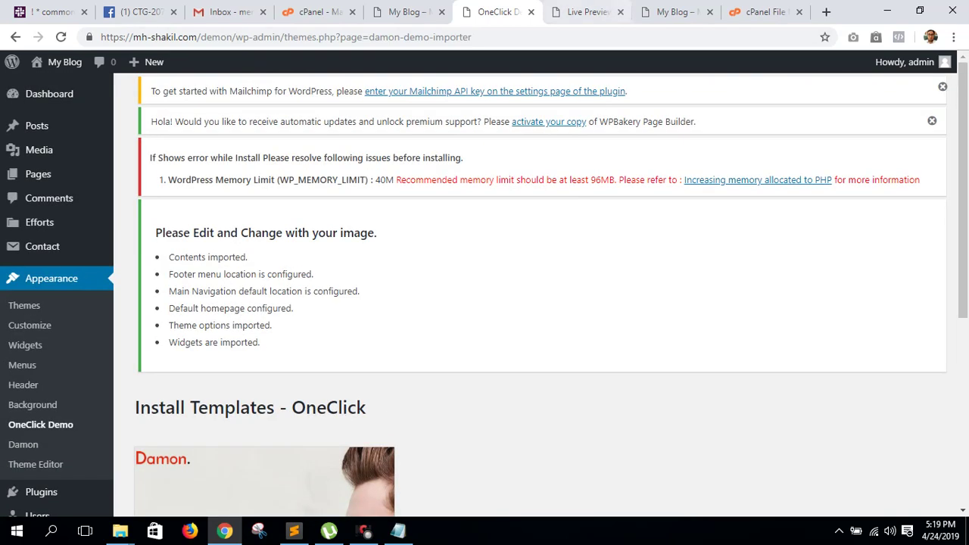
- Open the live site from My Blog > Visit Site in a new browser tab
mouse_move(64, 63)
right_click(51, 88)
left_click(83, 103)
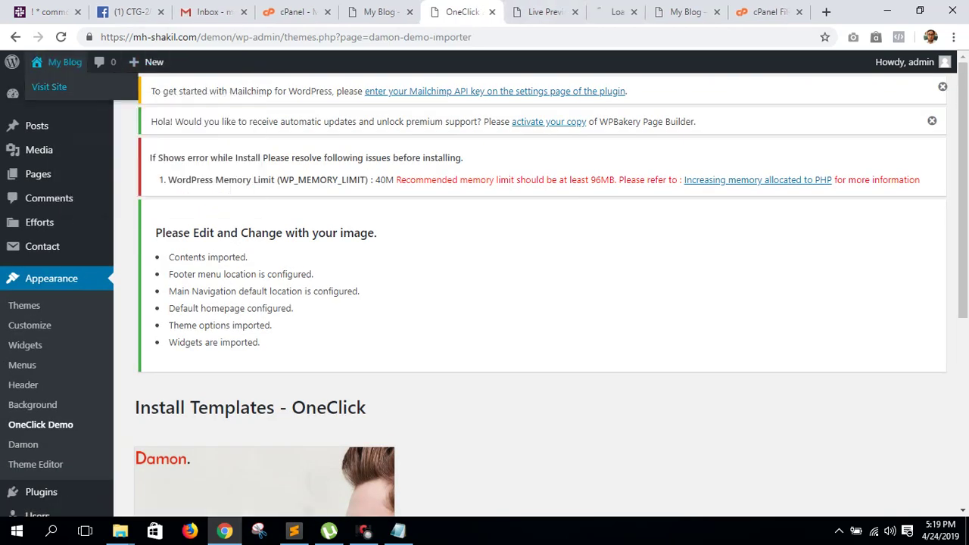
- Switch to the live site tab and look through the imported Damon homepage and portfolio sections
left_click_drag(379, 179, 666, 179)
left_click(610, 12)
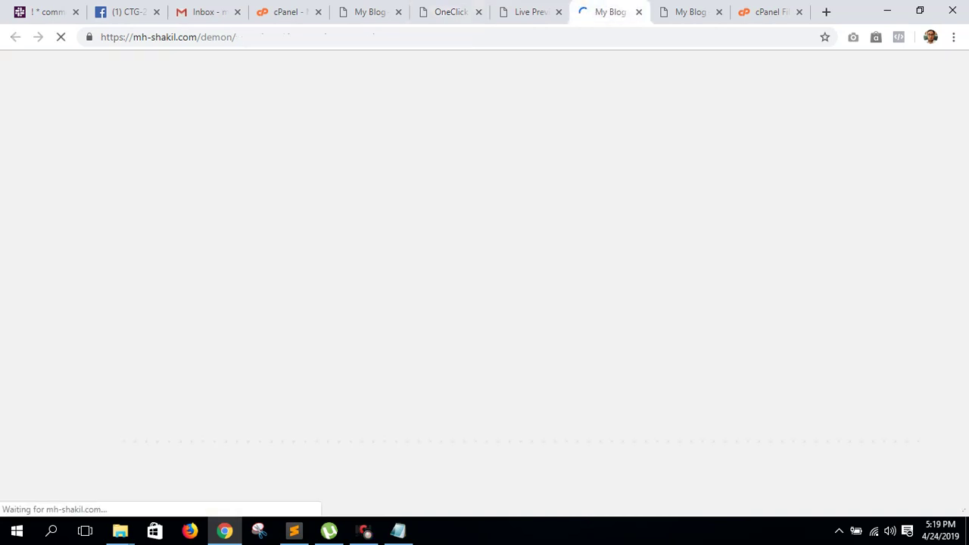
left_click_drag(610, 12, 530, 12)
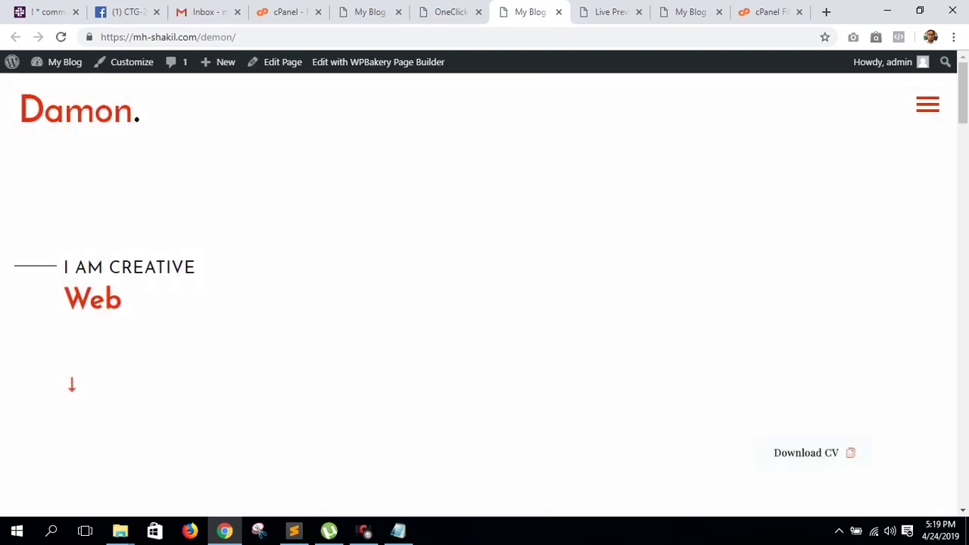
scroll(484, 295, "down", 5)
scroll(485, 295, "down", 15)
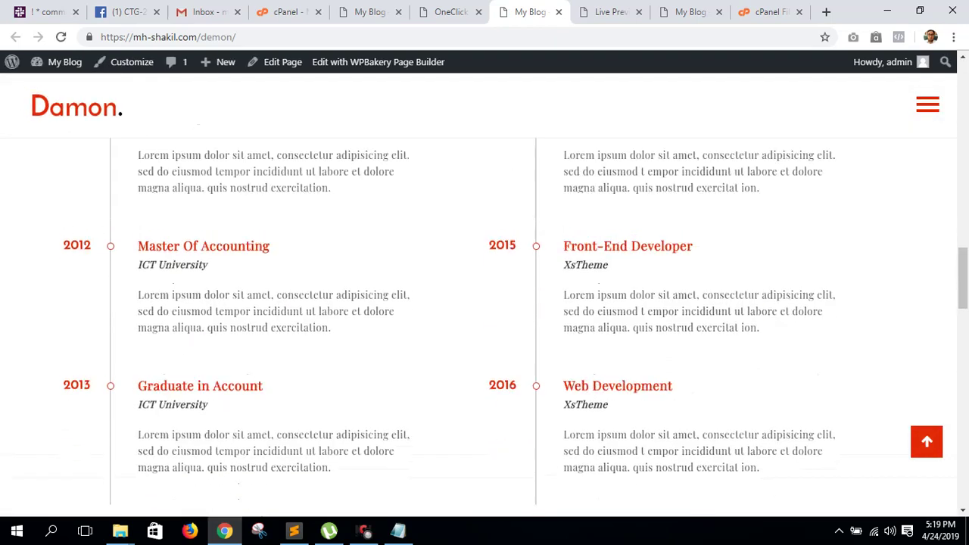
scroll(484, 295, "down", 3)
scroll(485, 296, "up", 20)
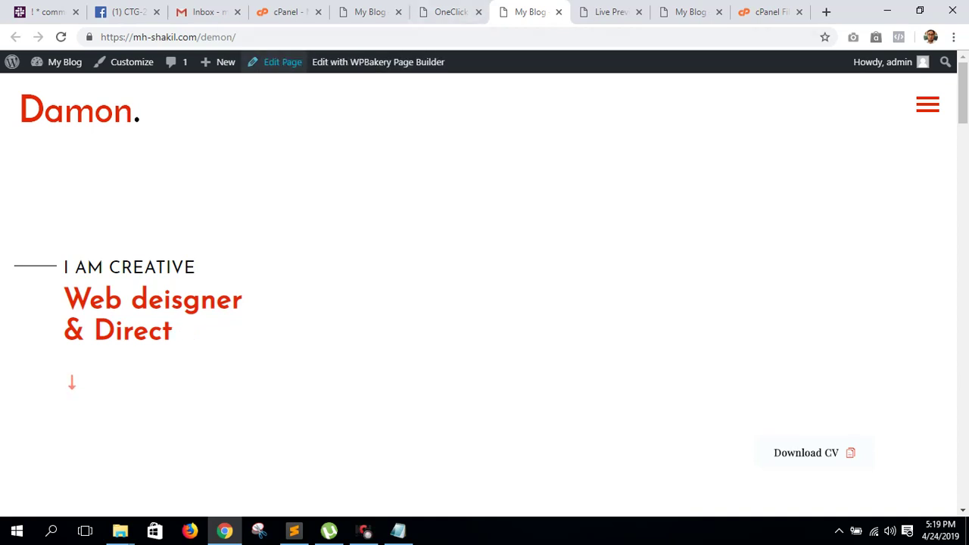
- Open the homepage's Edit Page link in a new tab and switch to that editor
right_click(286, 62)
left_click(326, 74)
key("ctrl+Tab")
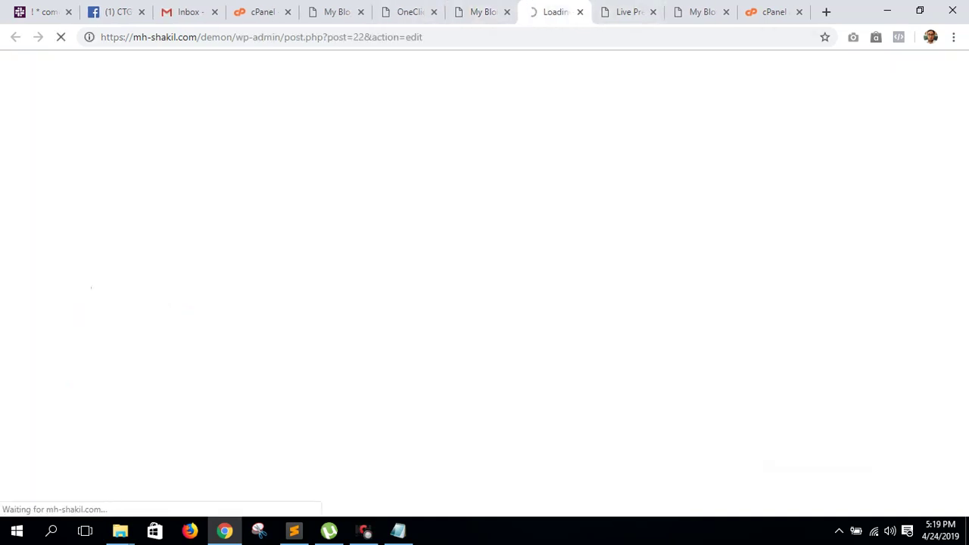